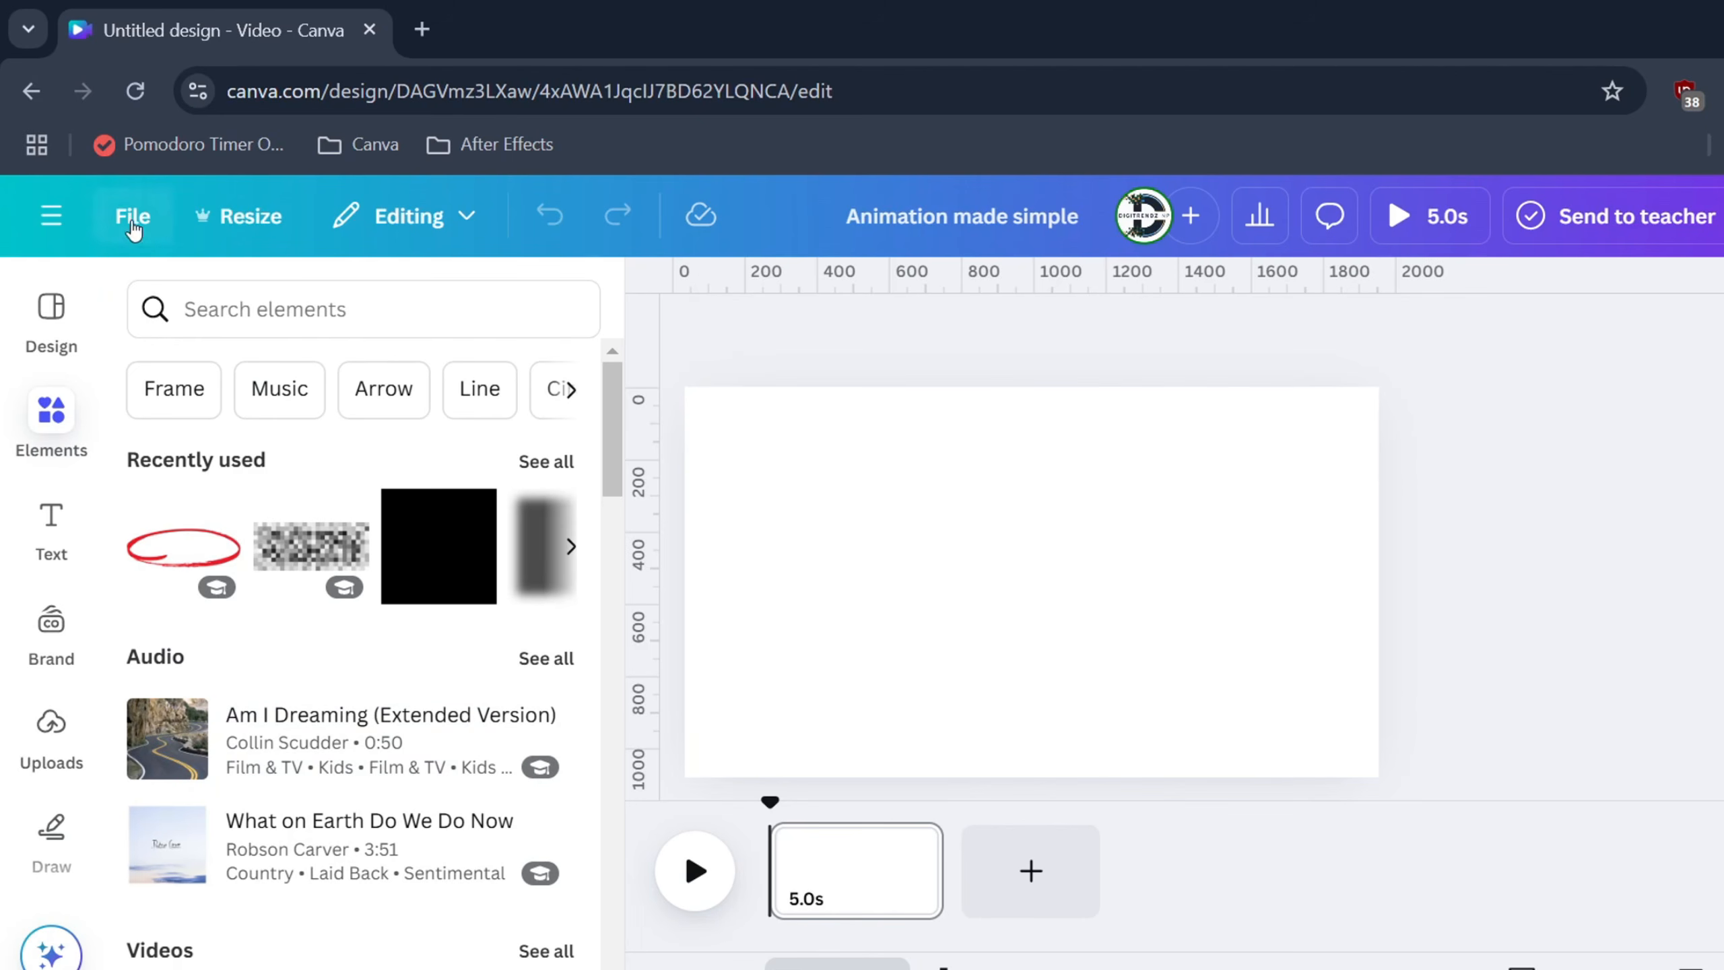
Search 'city background' graphics and add the sunlit street illustration to the page
left_click(293, 319)
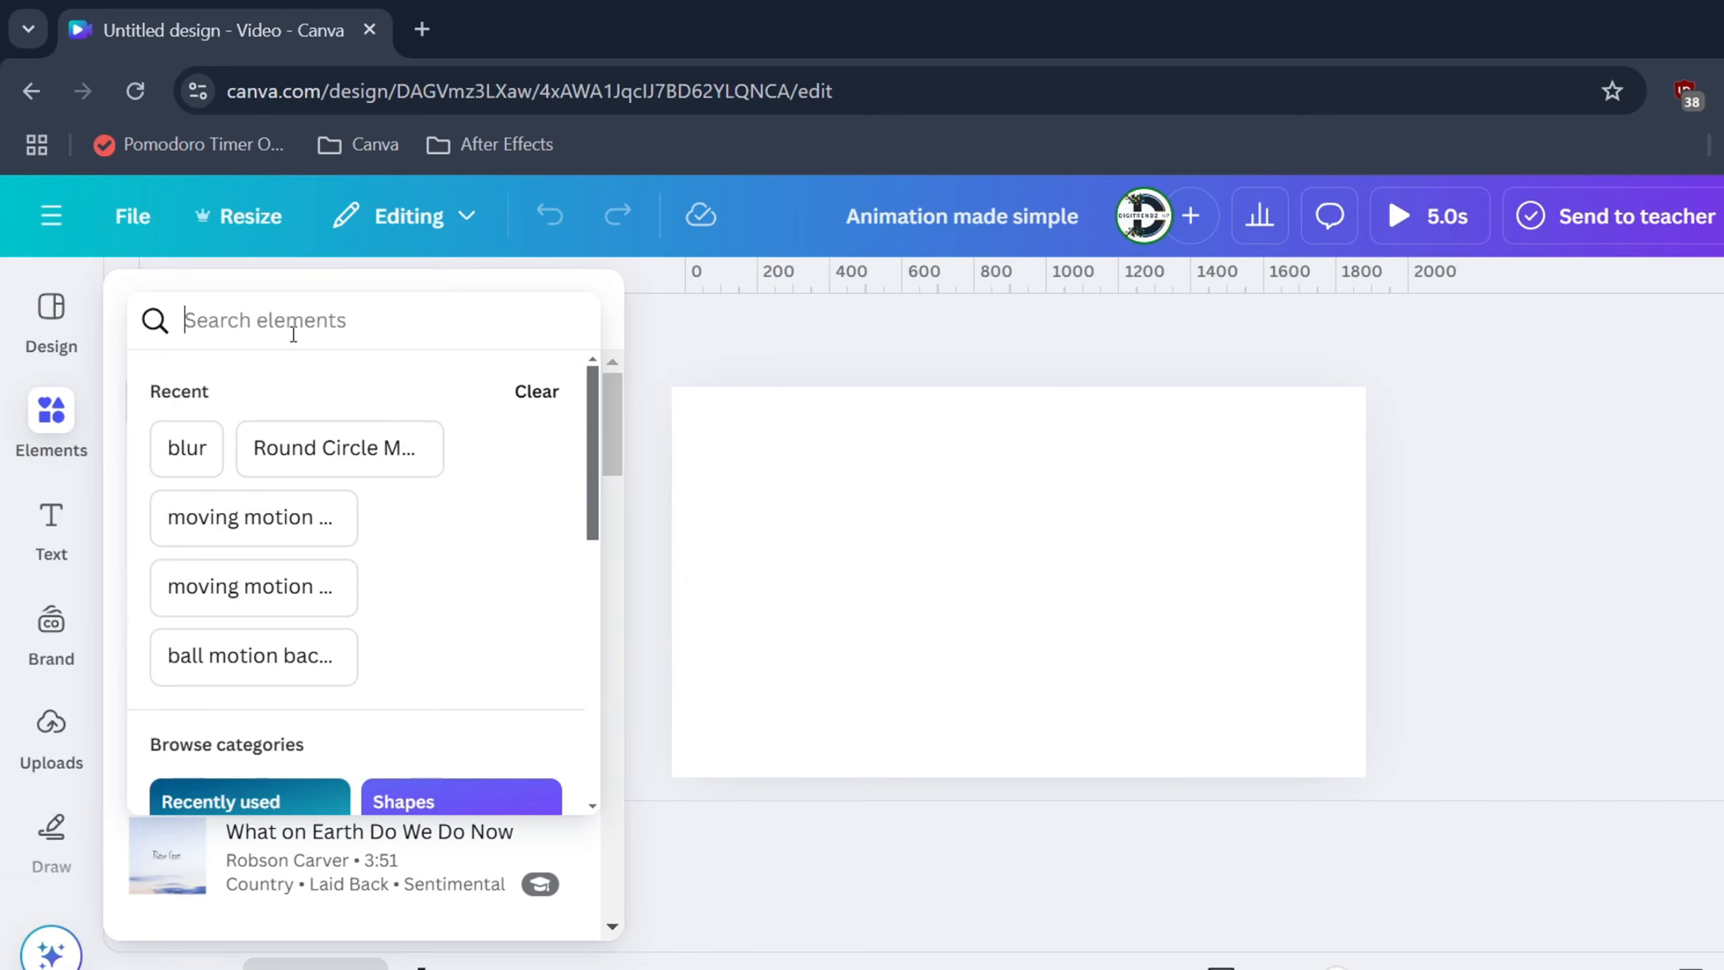
type("city background")
key("Return")
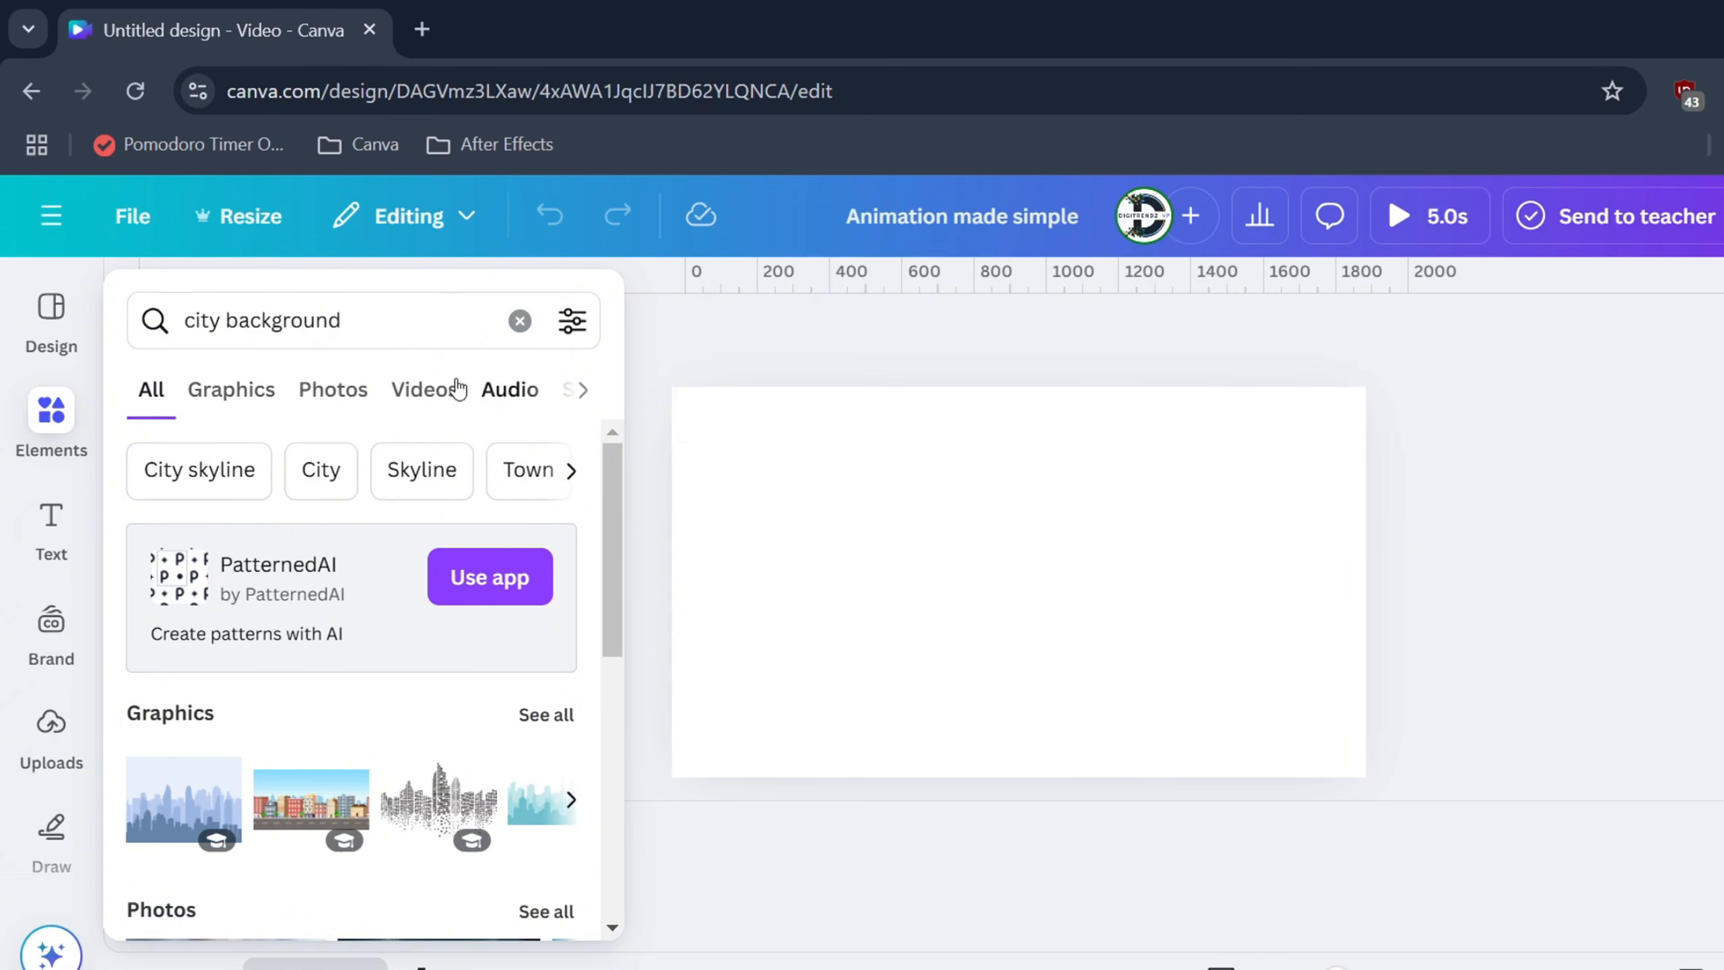
left_click(231, 389)
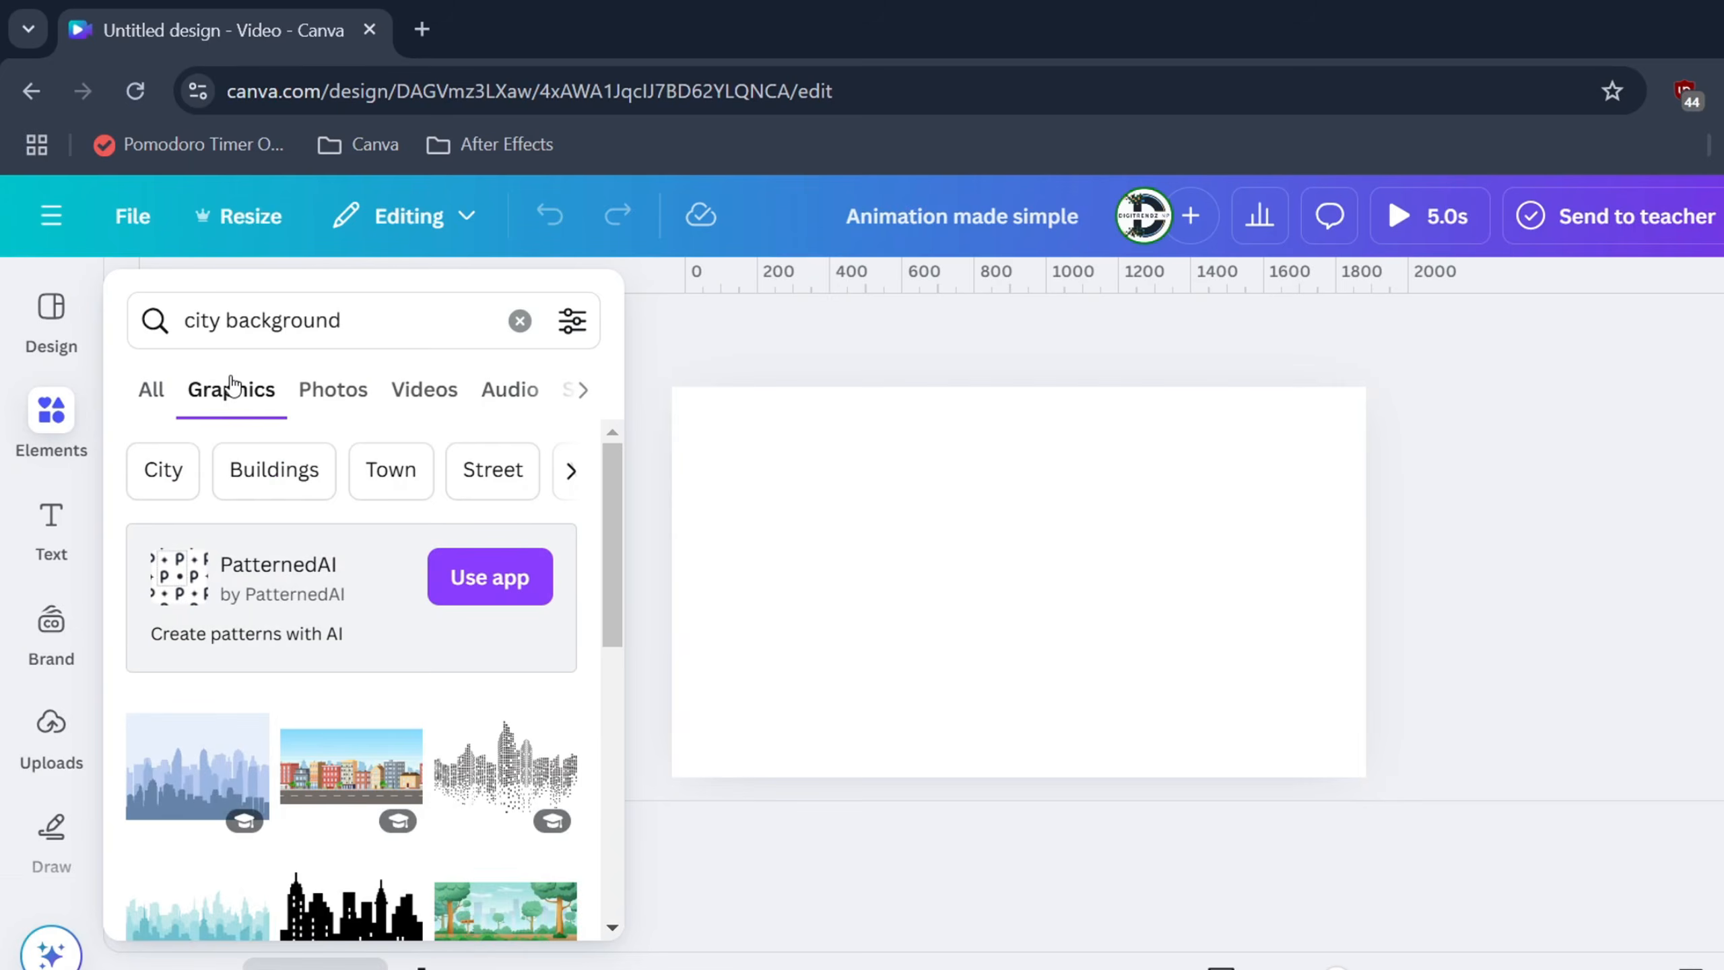
scroll(422, 674, "down", 2)
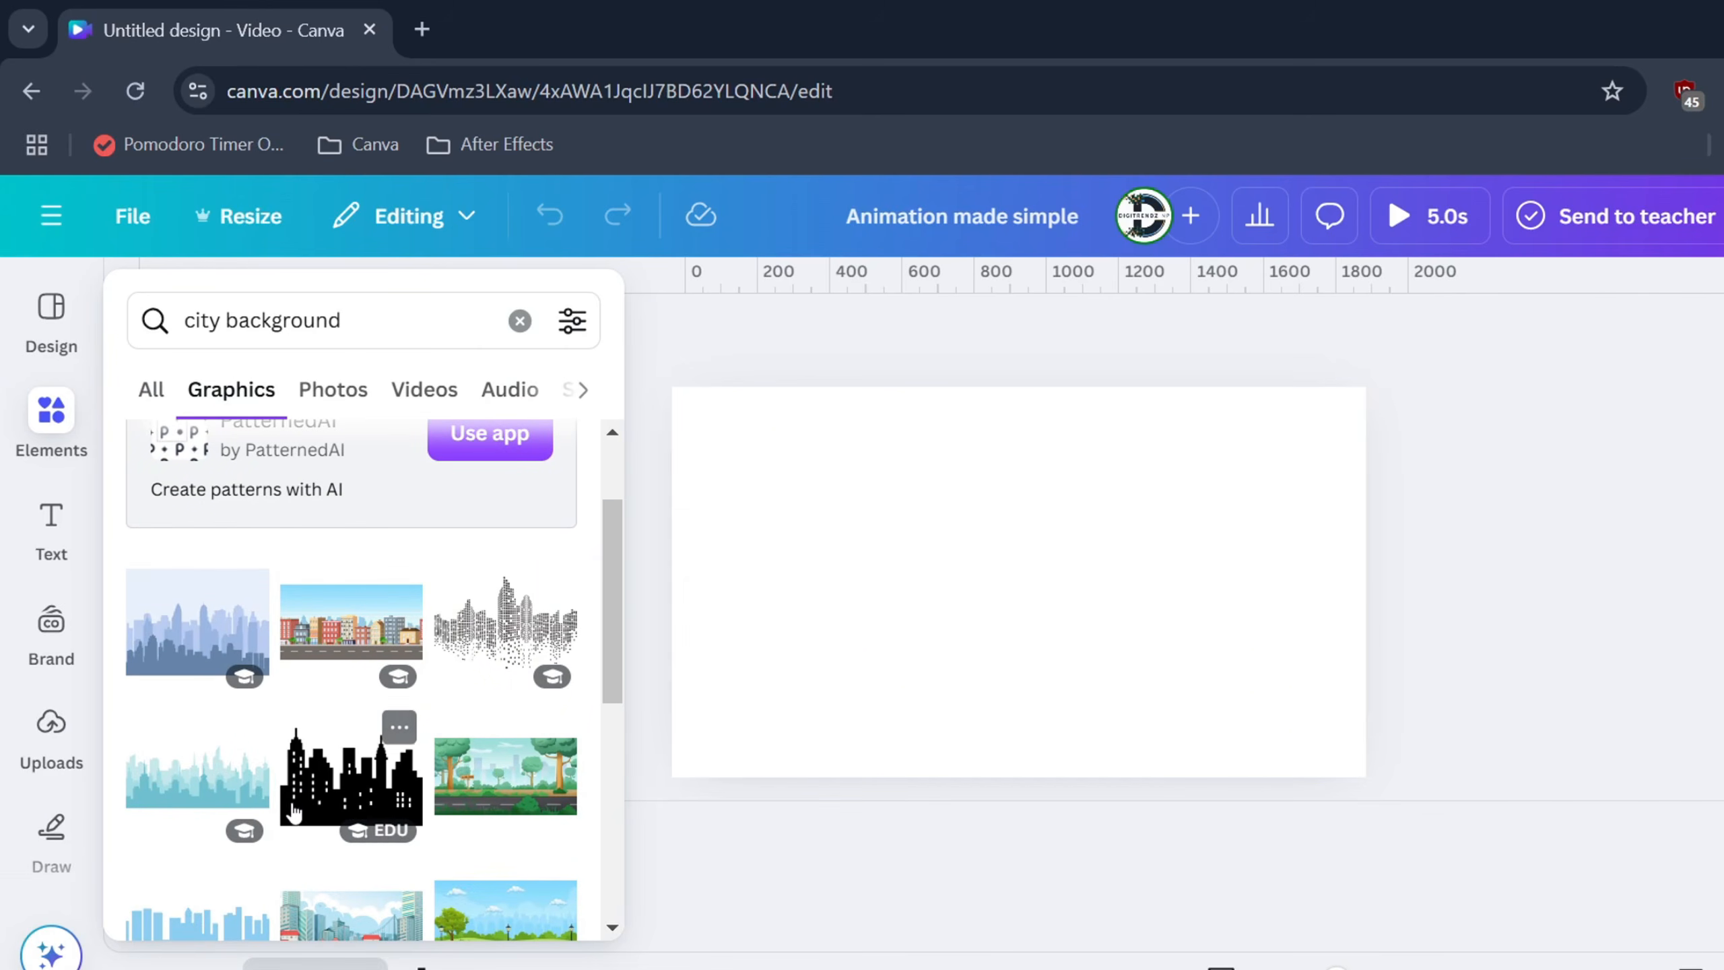
scroll(293, 812, "down", 10)
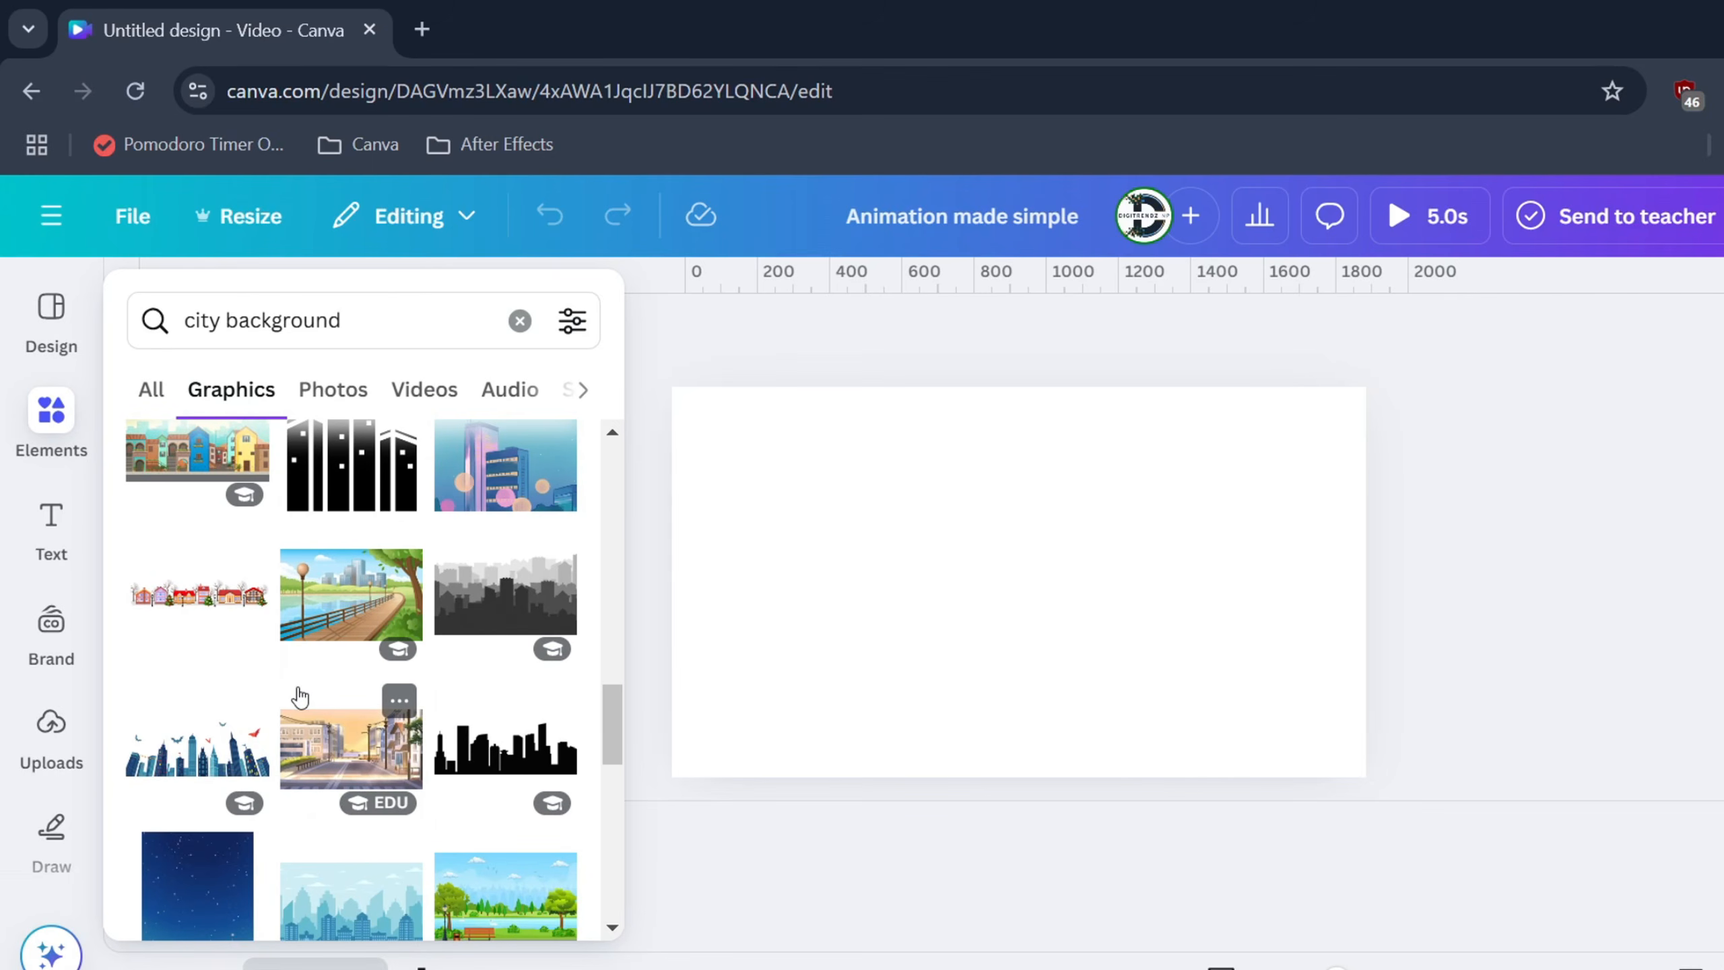
left_click(329, 754)
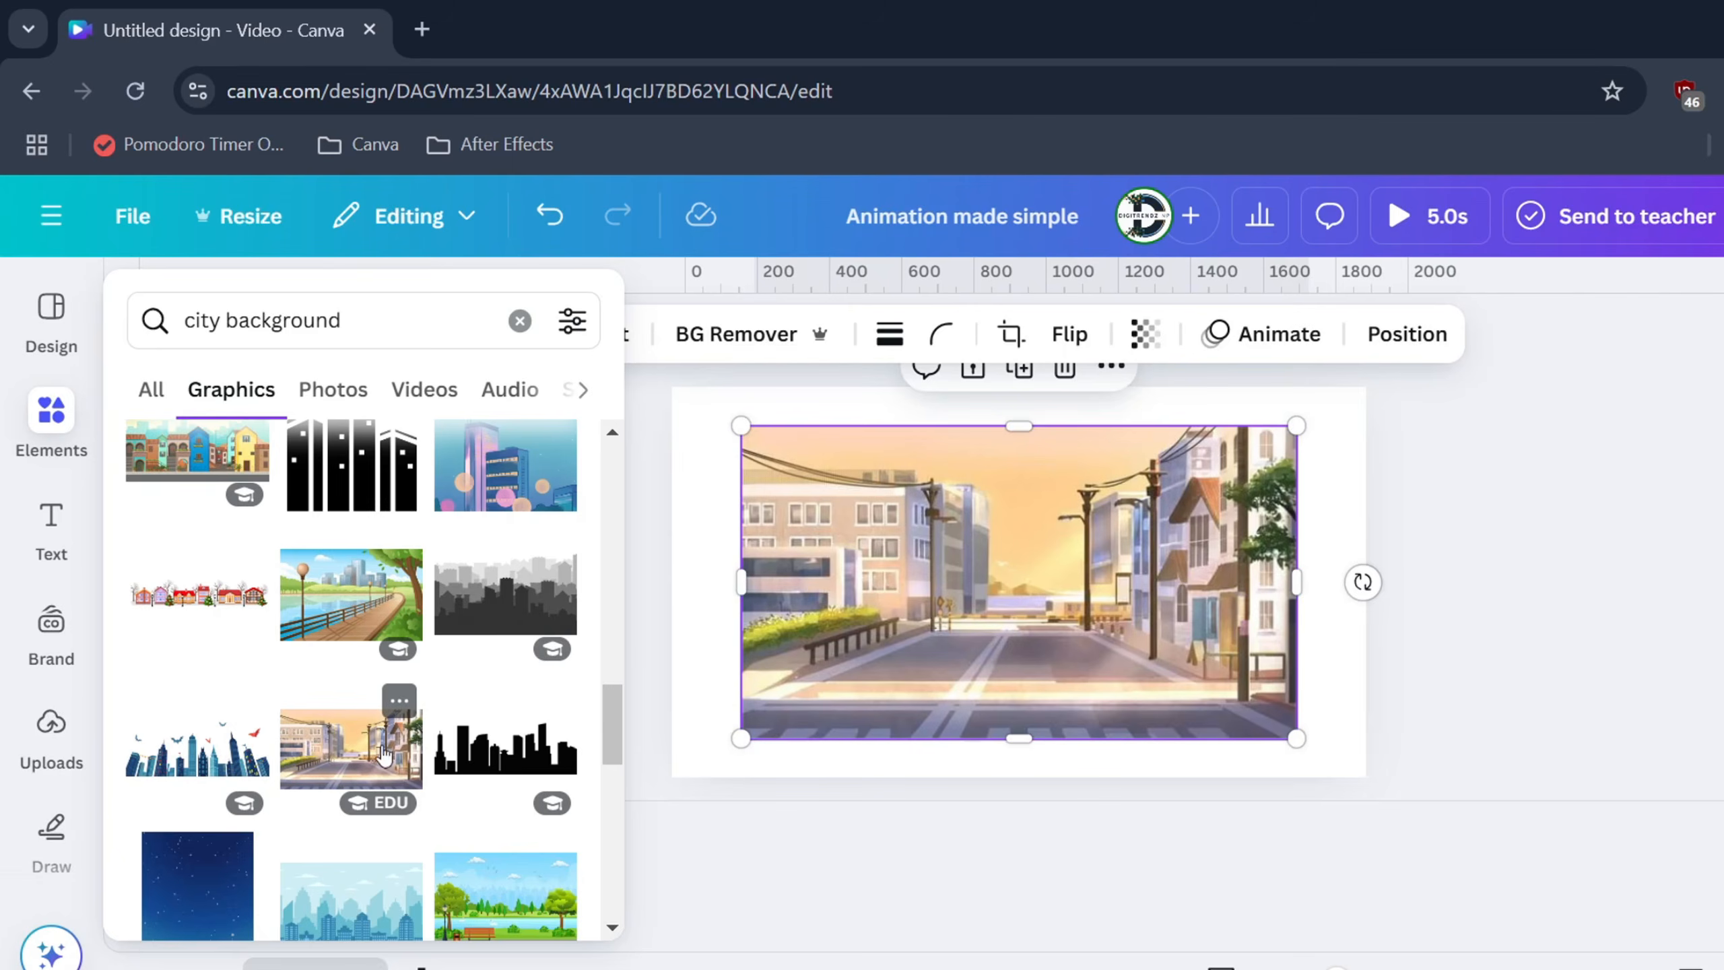
Align and enlarge the street illustration until it covers the whole page
left_click(924, 651)
left_click_drag(1012, 607, 930, 567)
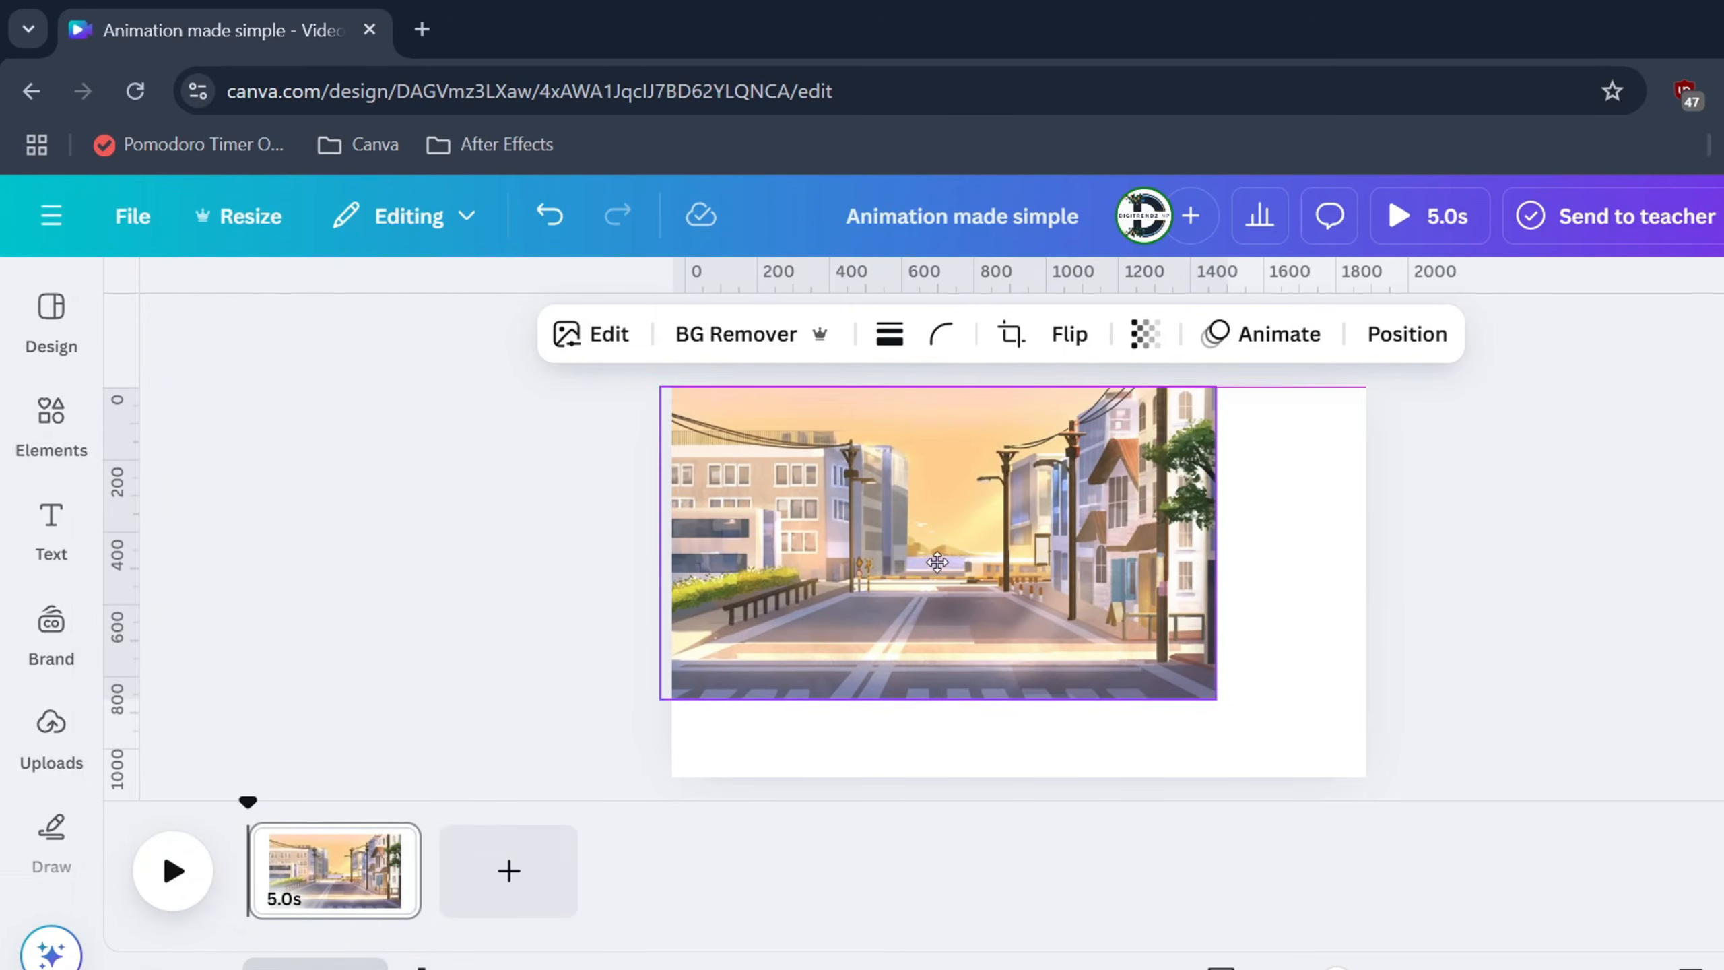
left_click_drag(1217, 706, 1389, 790)
left_click_drag(1171, 683, 1173, 692)
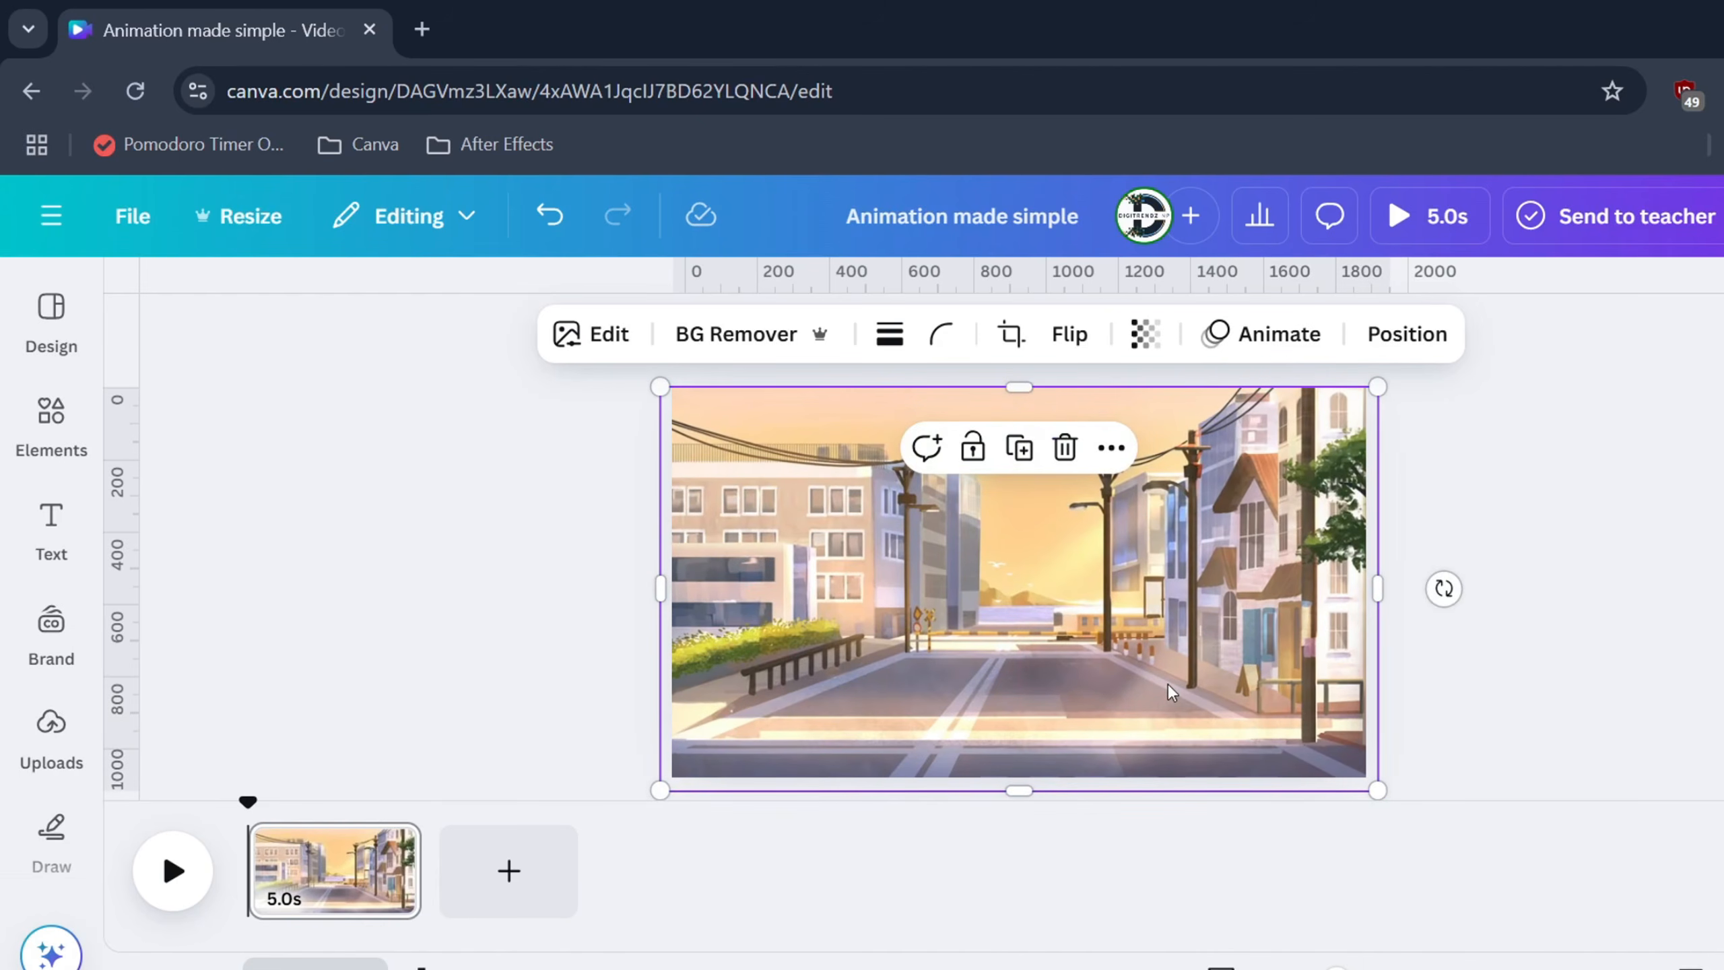
left_click(537, 545)
left_click(1046, 567)
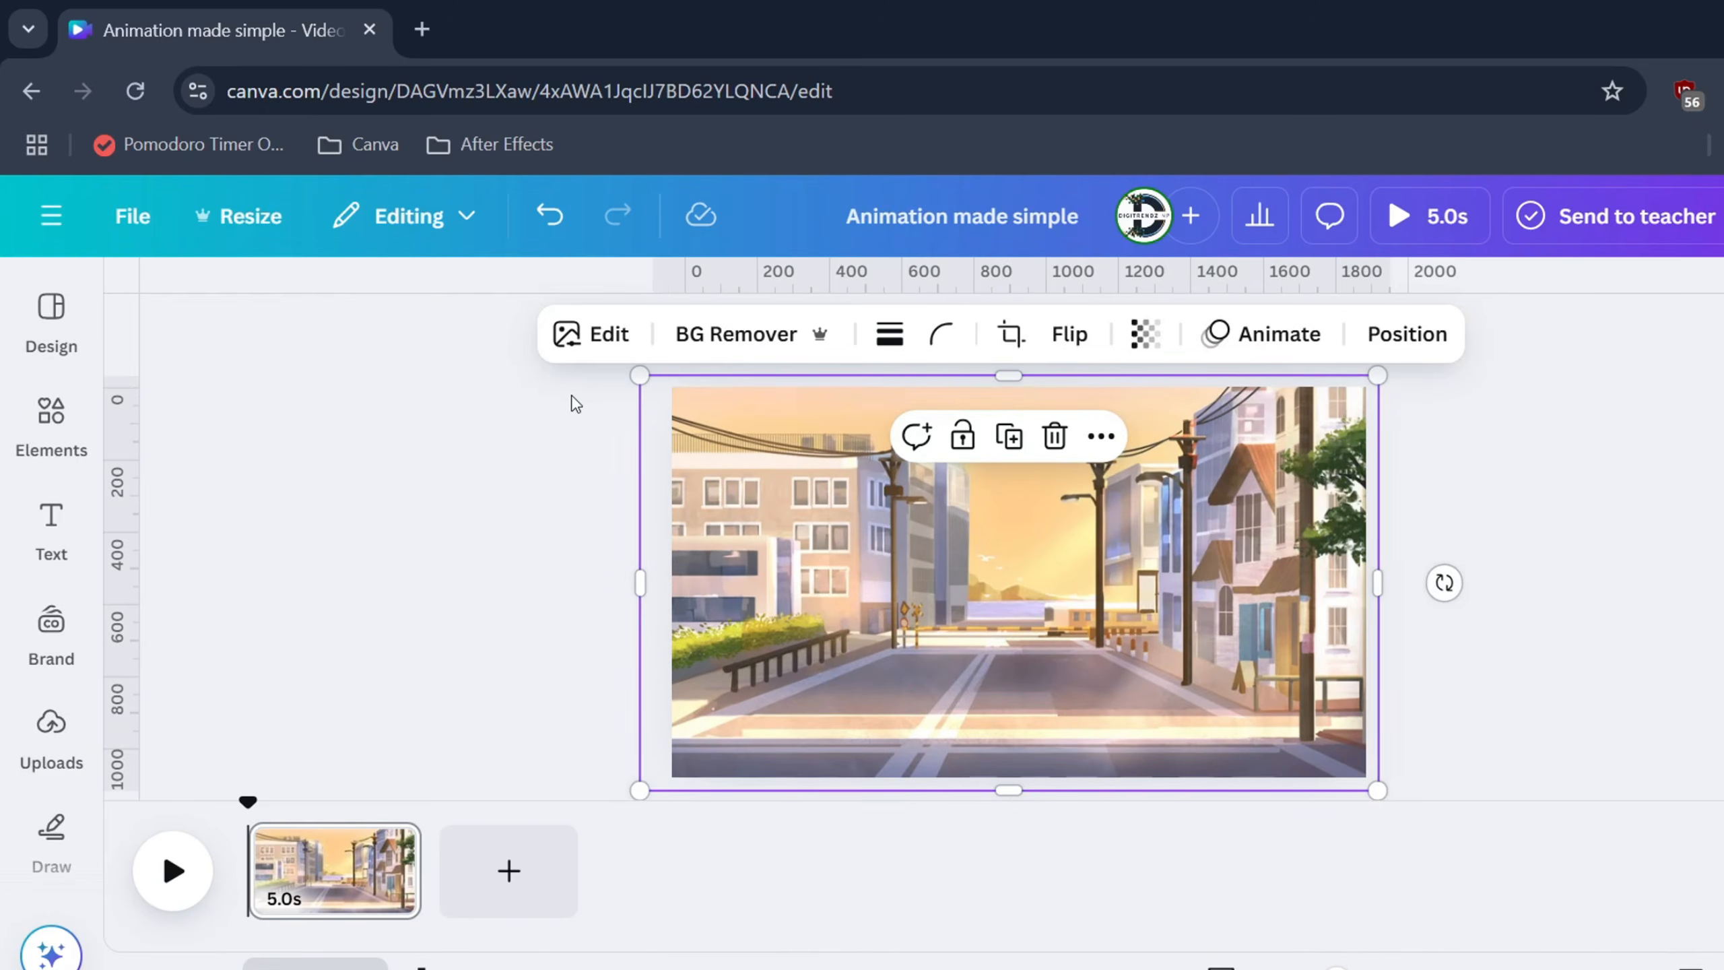
left_click(256, 411)
left_click(51, 414)
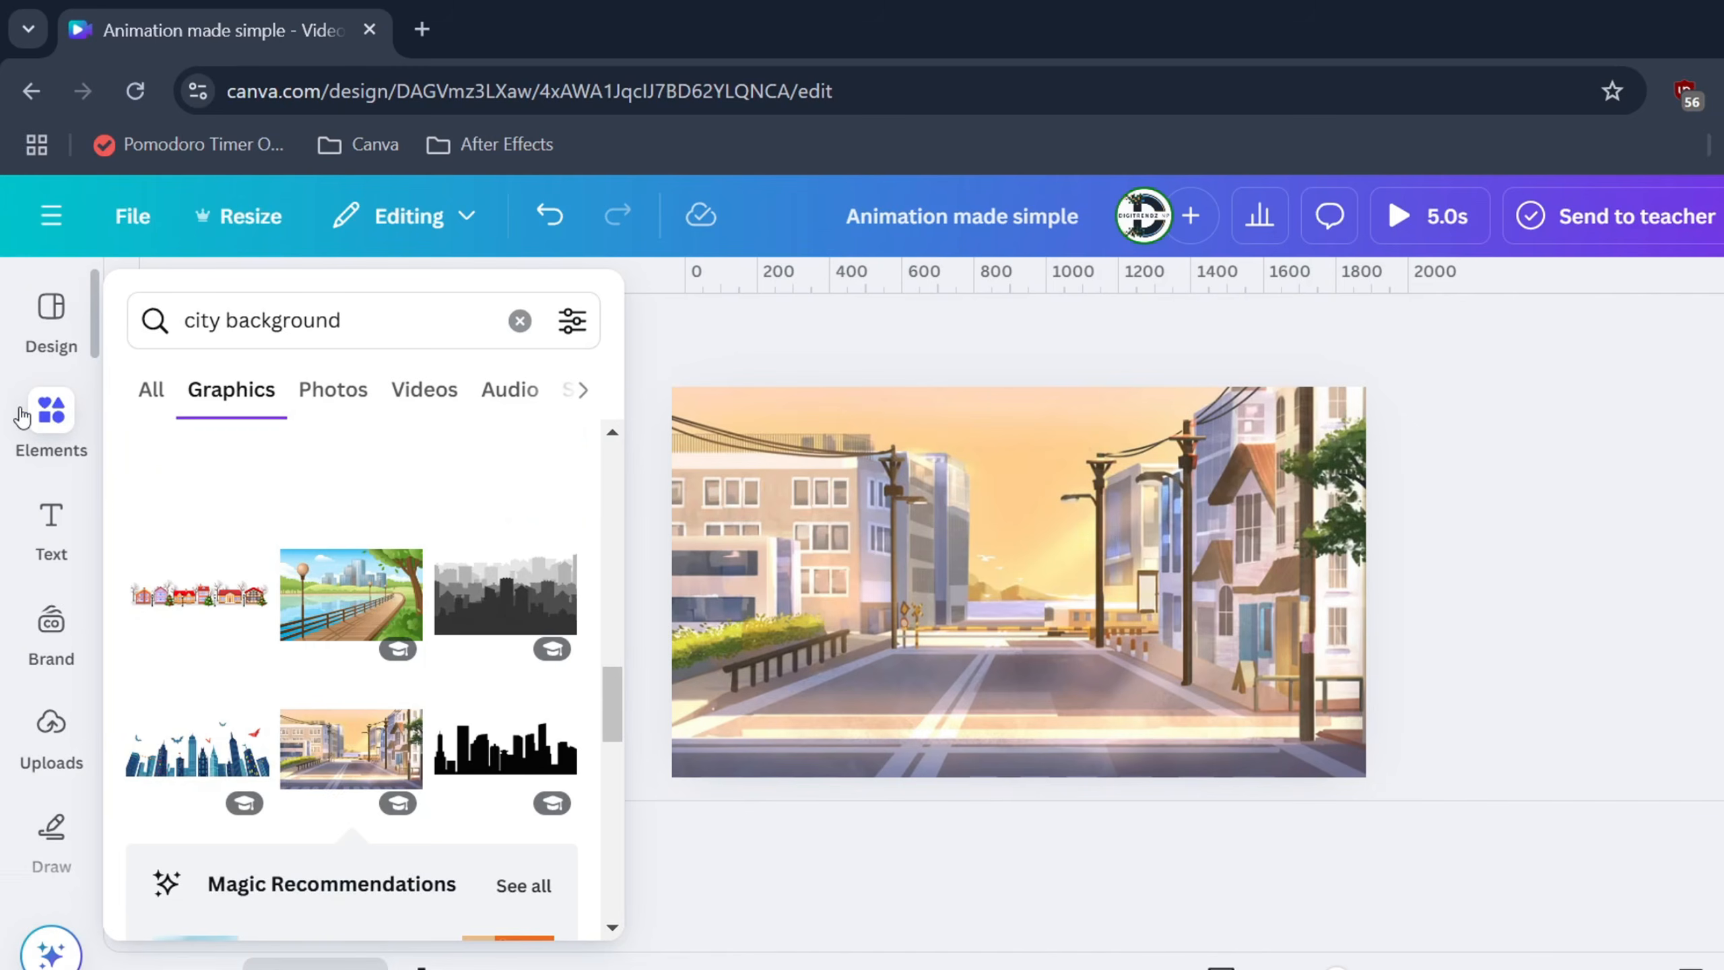
Search 'walking person', filter to Animated, and add the yellow-jacket walking figure
double_click(285, 329)
type("walking person")
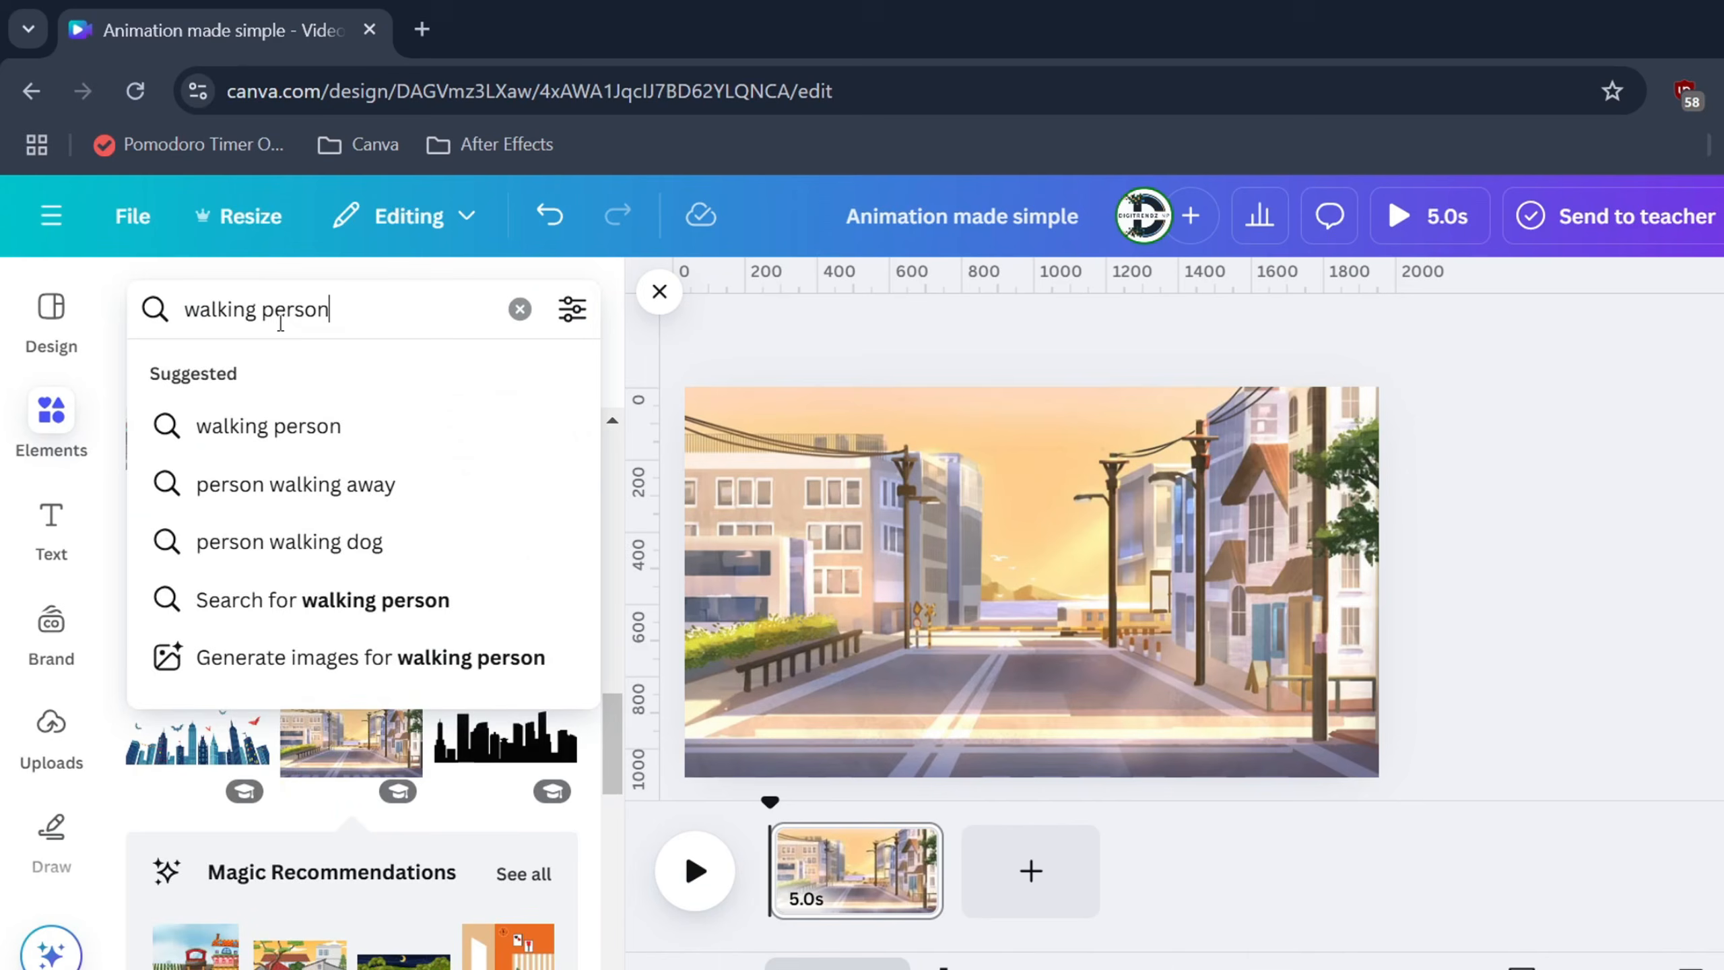
key("Return")
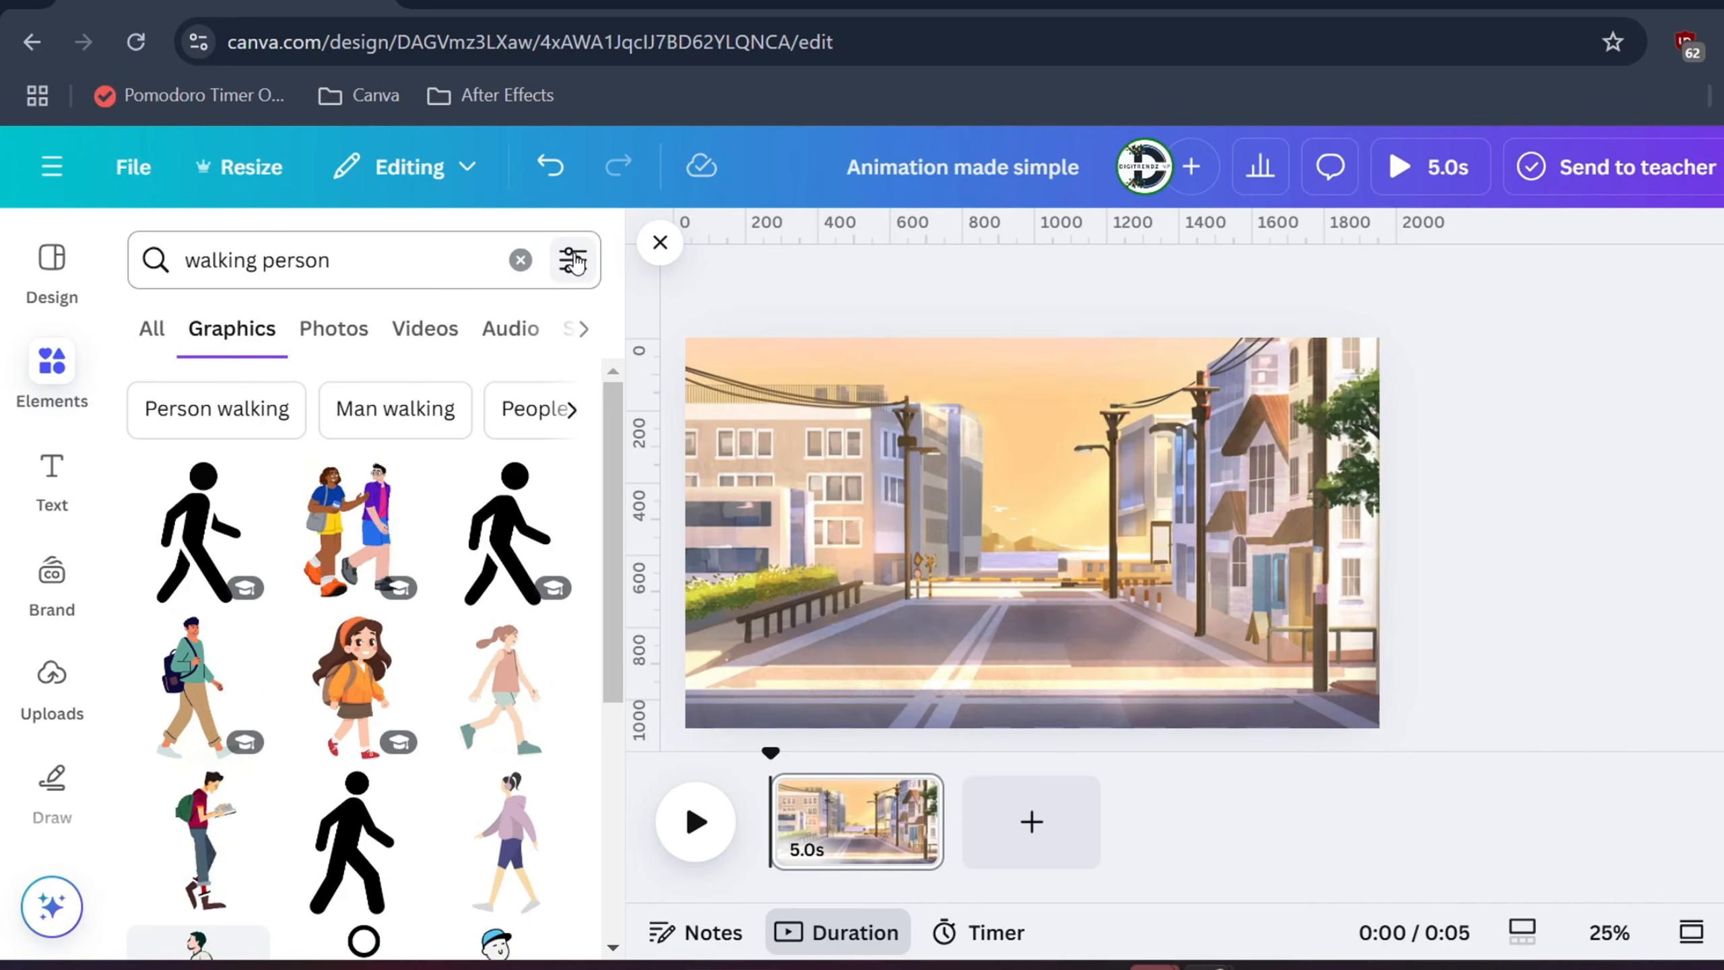
left_click(574, 260)
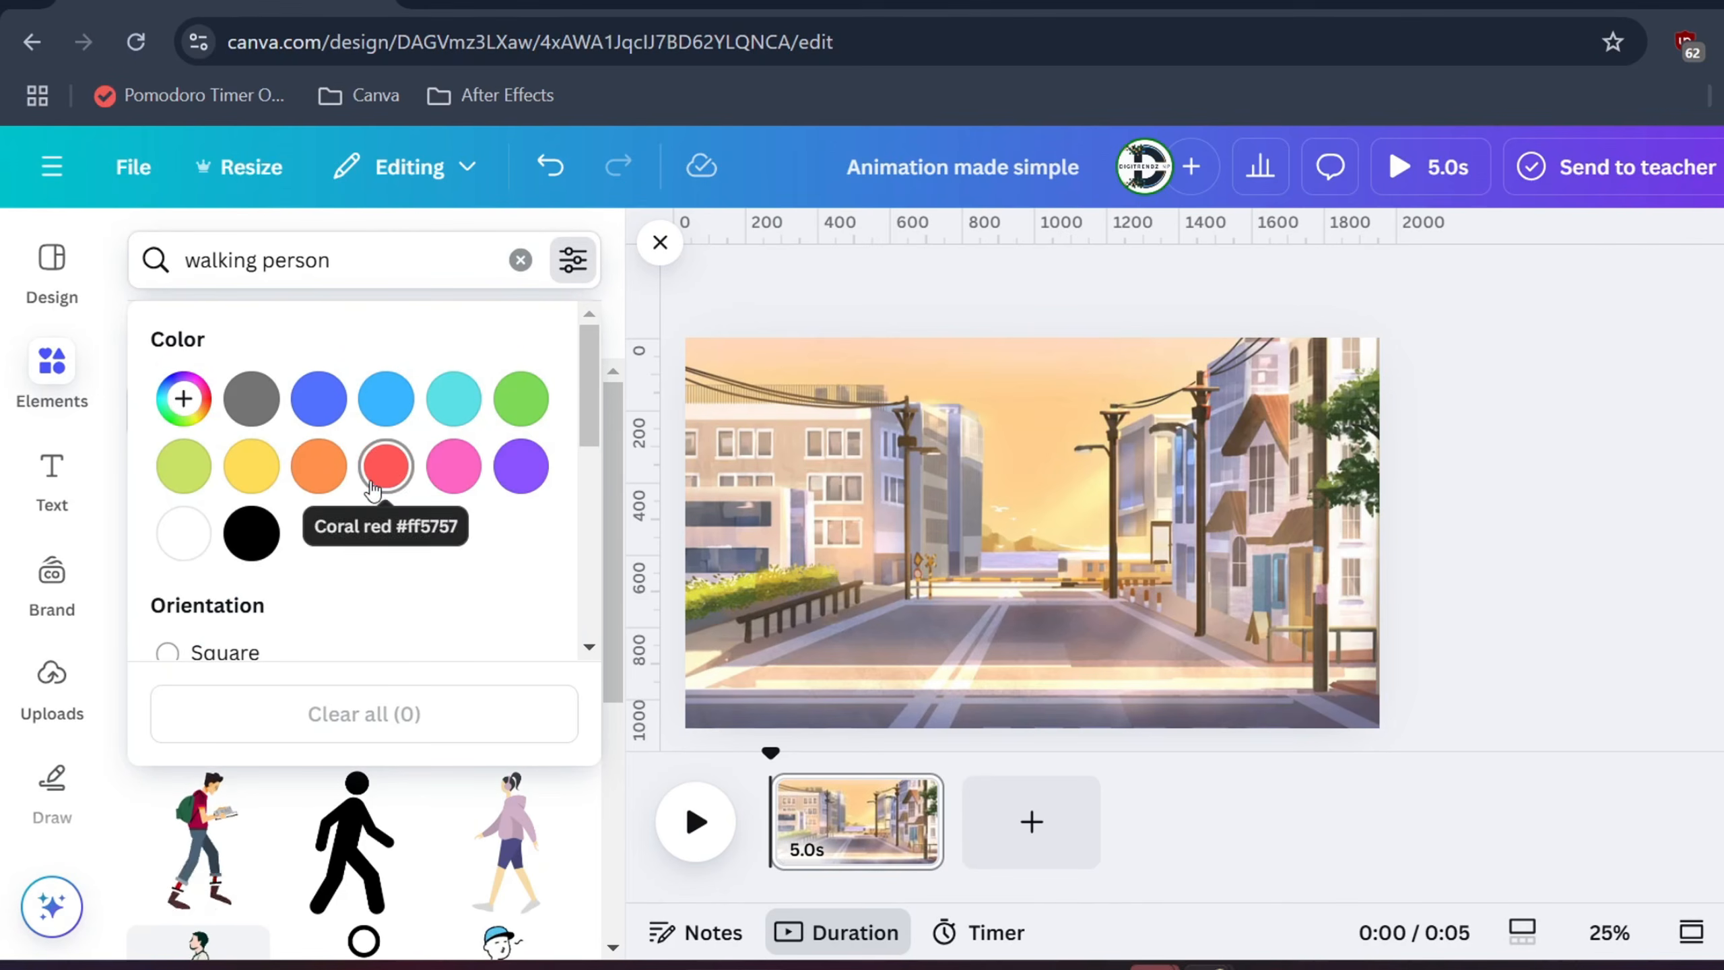
scroll(372, 489, "down", 4)
left_click(169, 604)
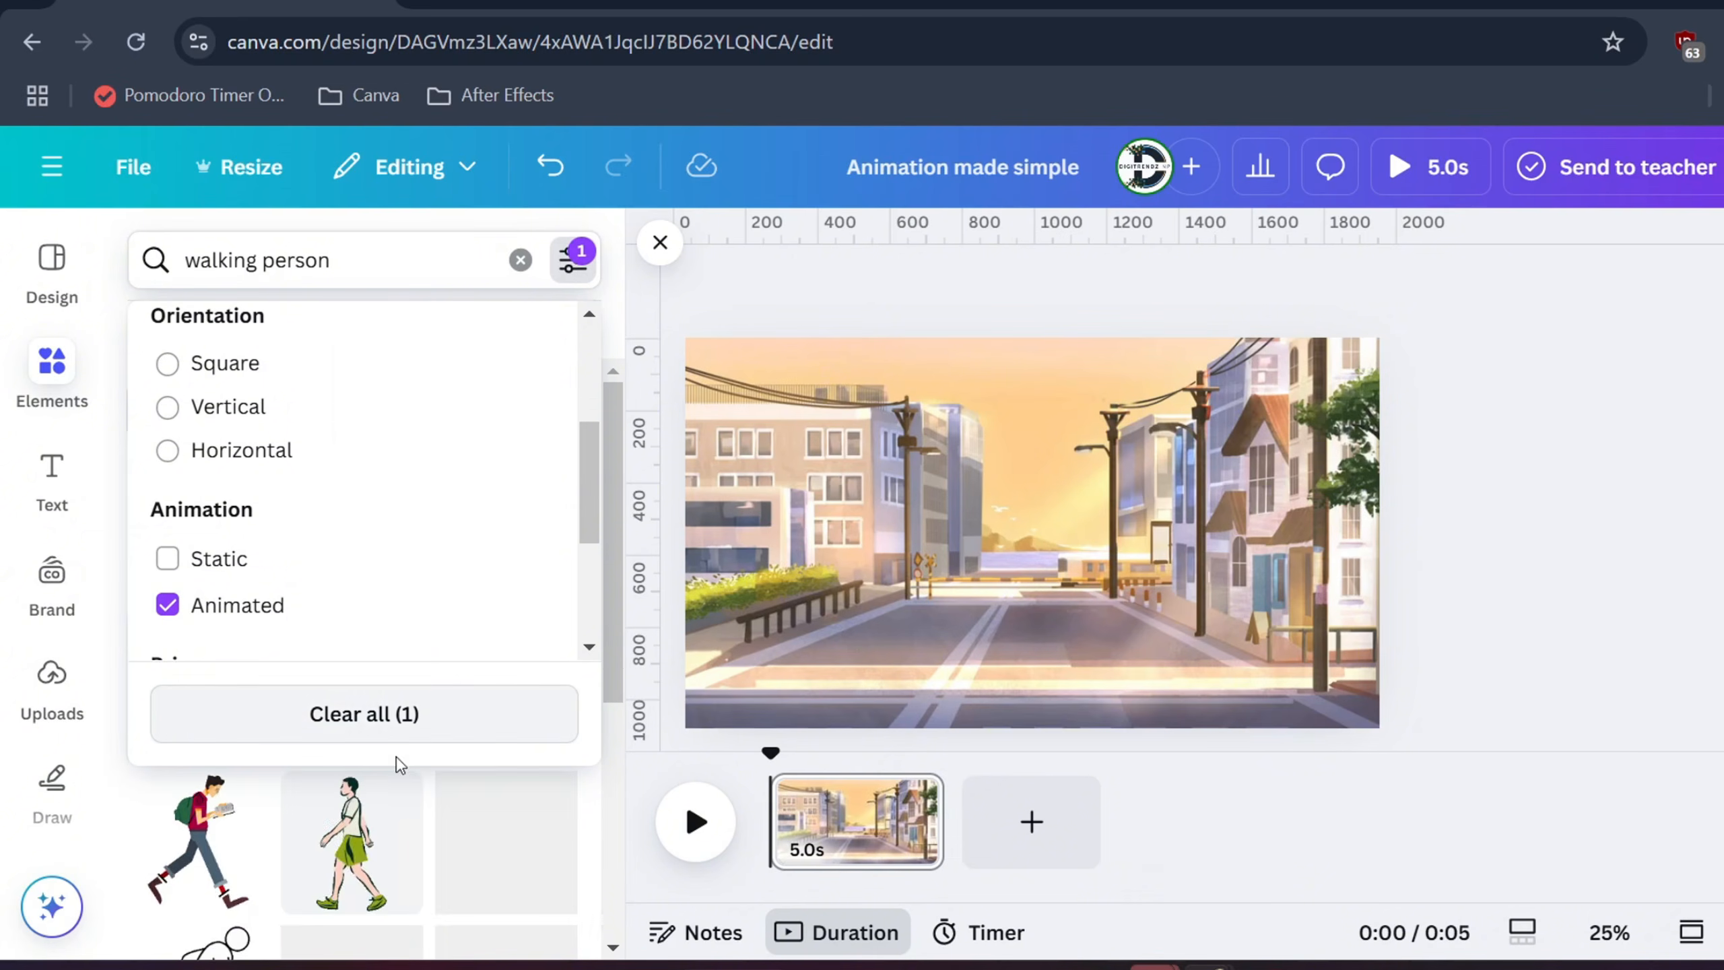
left_click(582, 272)
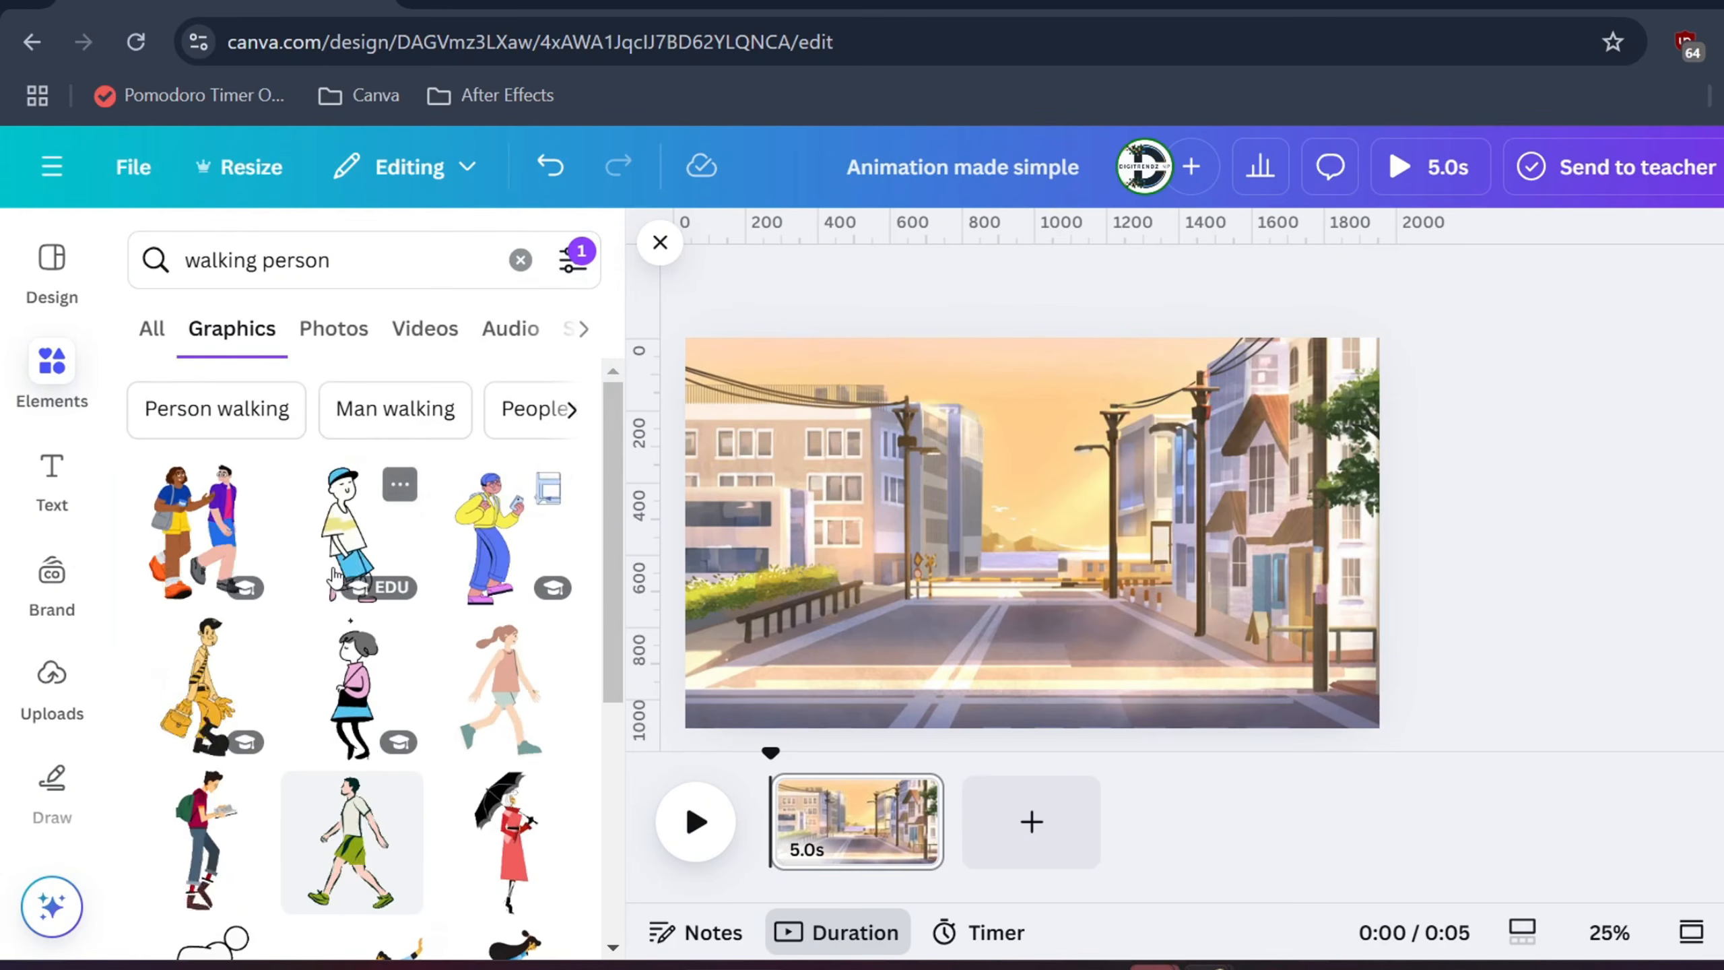
scroll(335, 576, "down", 2)
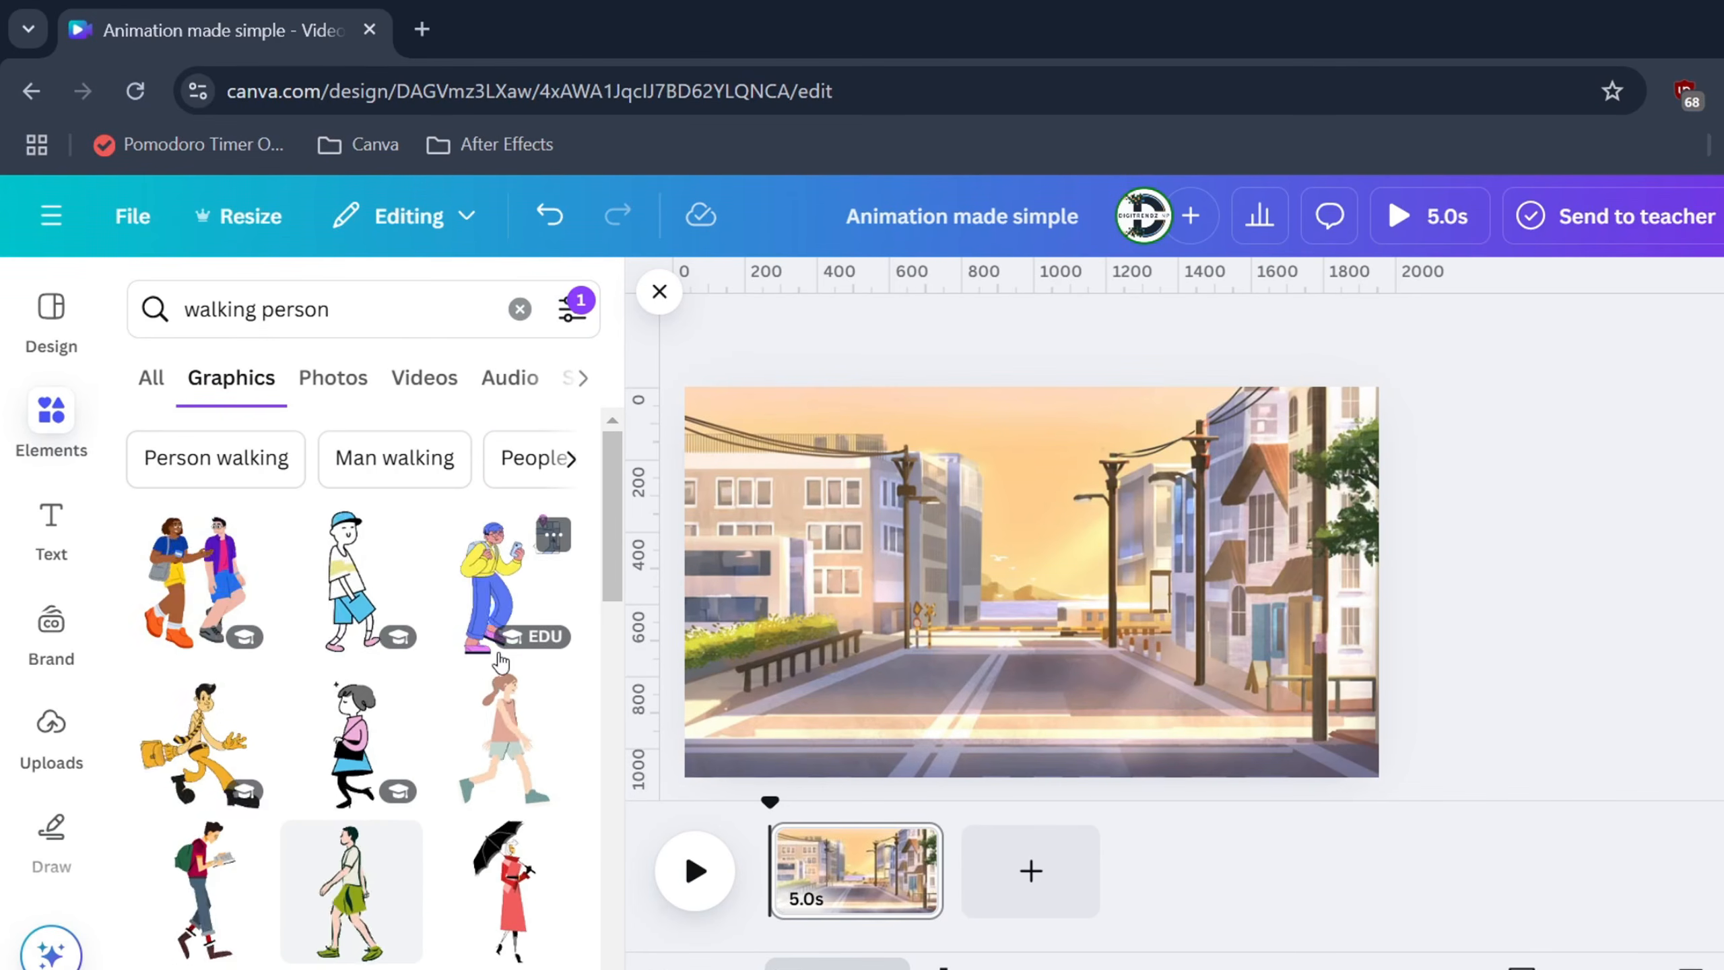
left_click(513, 595)
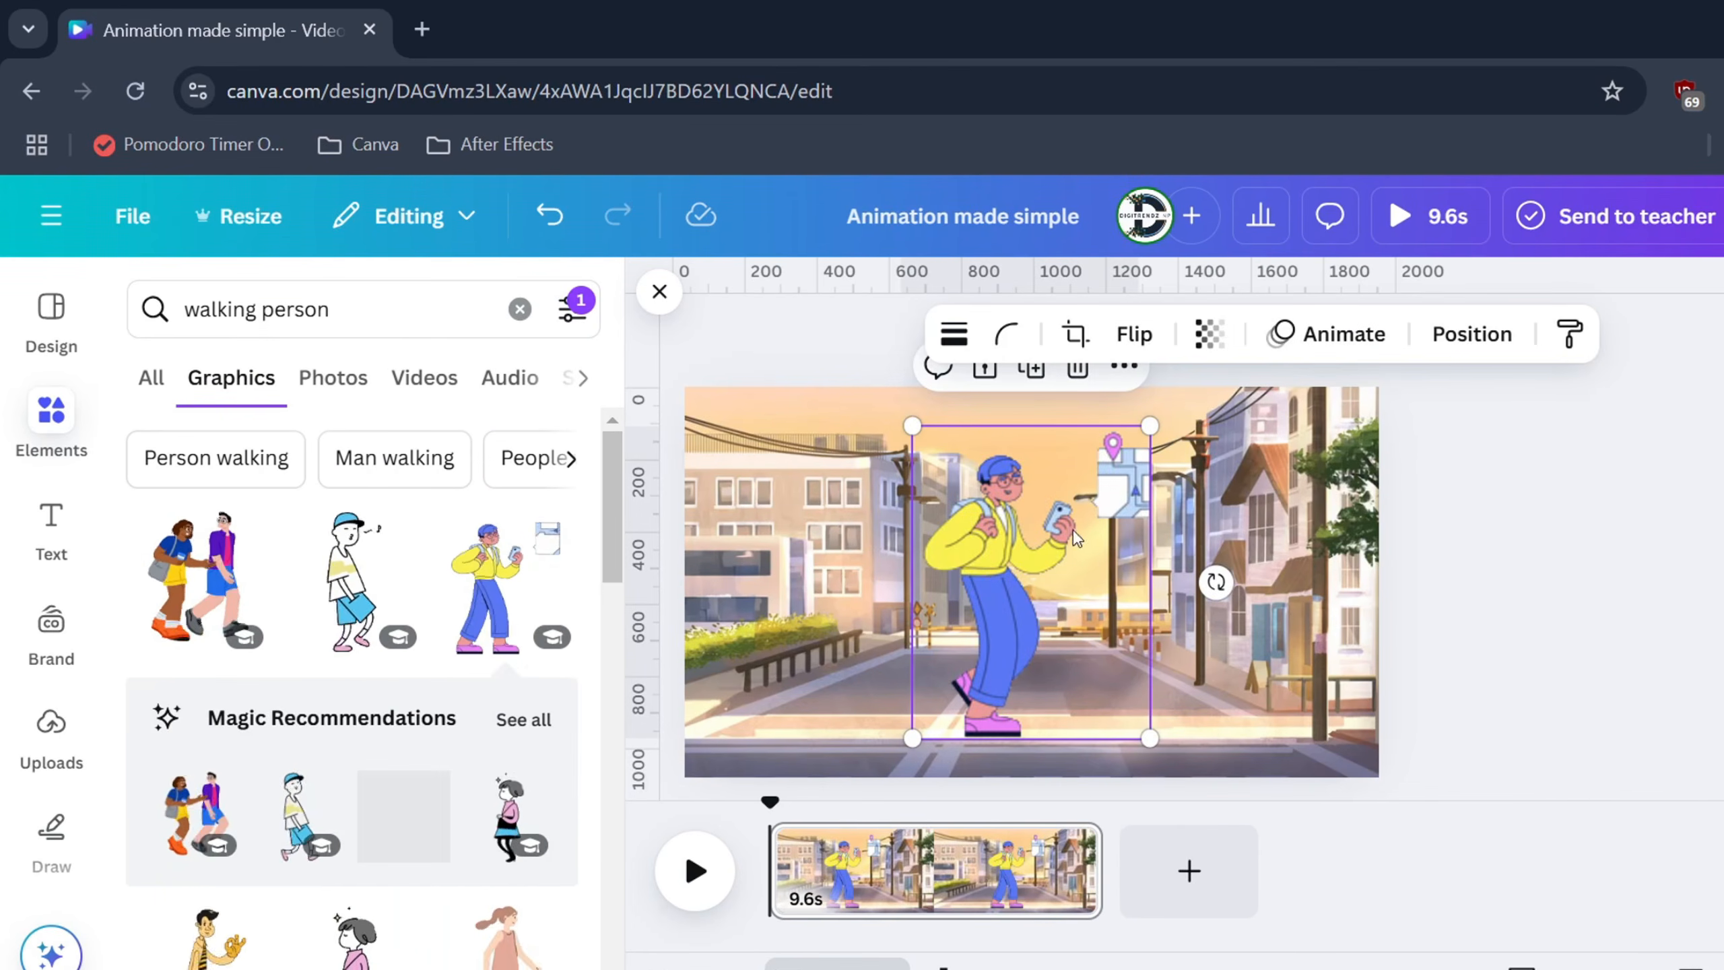
Shrink the walking figure and place it on the lower-left sidewalk
left_click_drag(1115, 460, 1008, 614)
left_click_drag(950, 681, 822, 681)
left_click_drag(778, 615, 759, 582)
left_click_drag(833, 677, 768, 675)
left_click(797, 677)
left_click(929, 664)
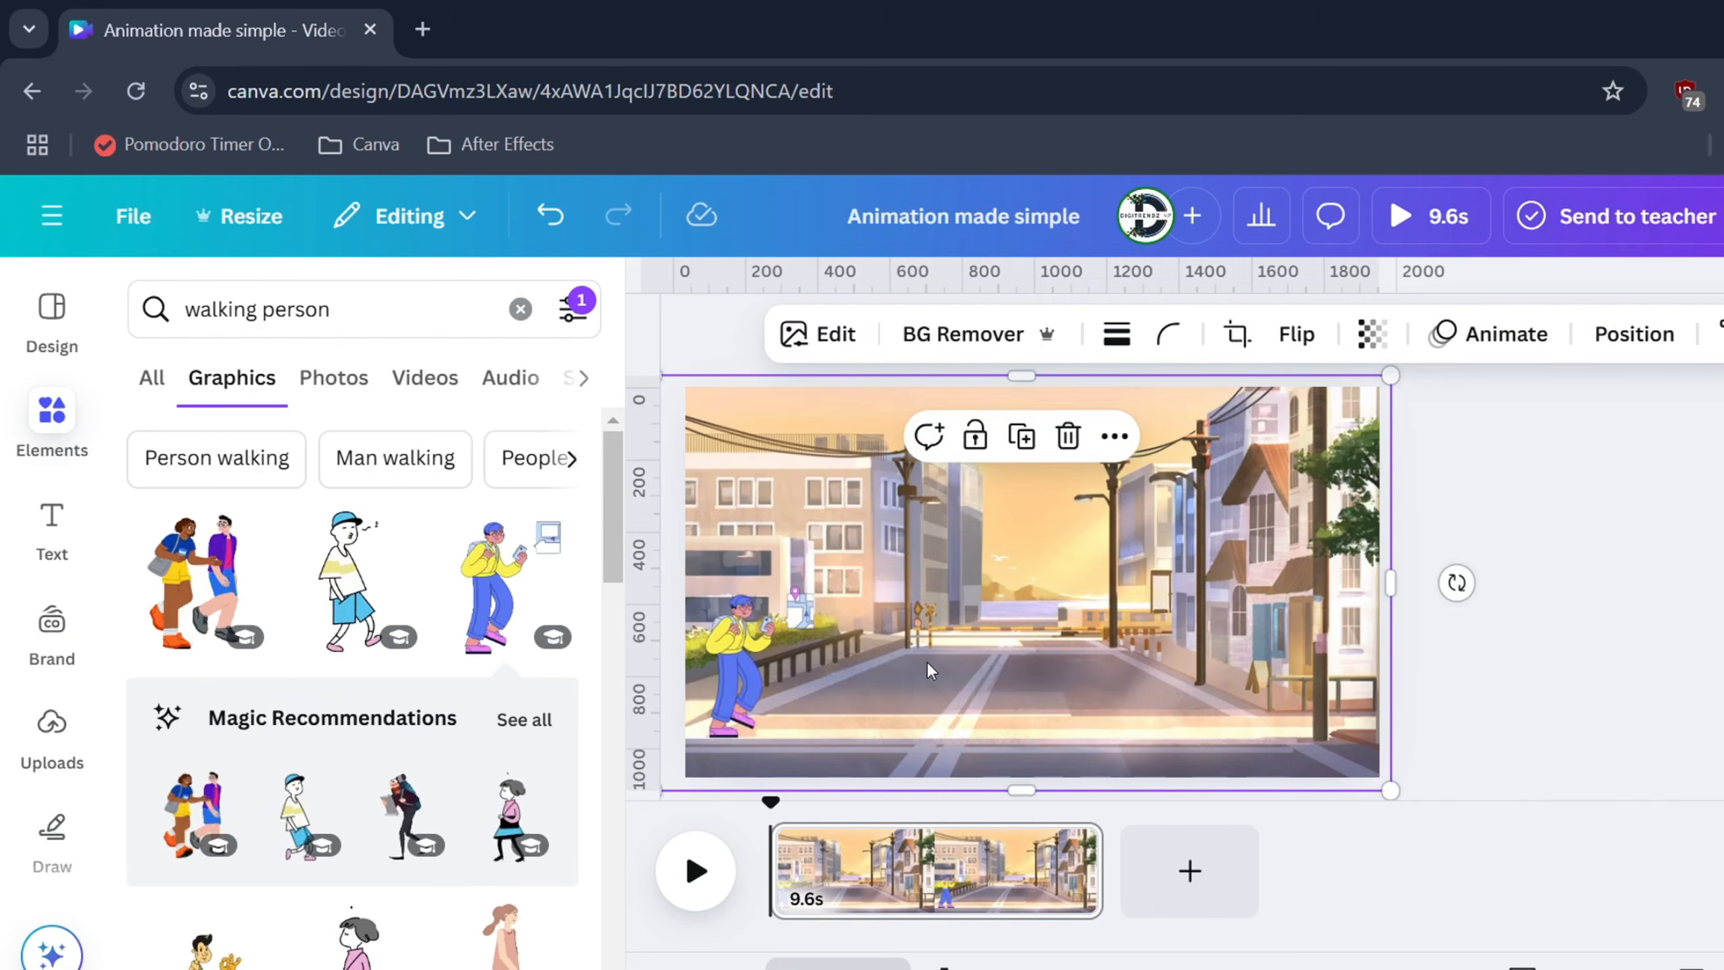
Bring up the Animate choices for the walking figure
left_click(752, 650)
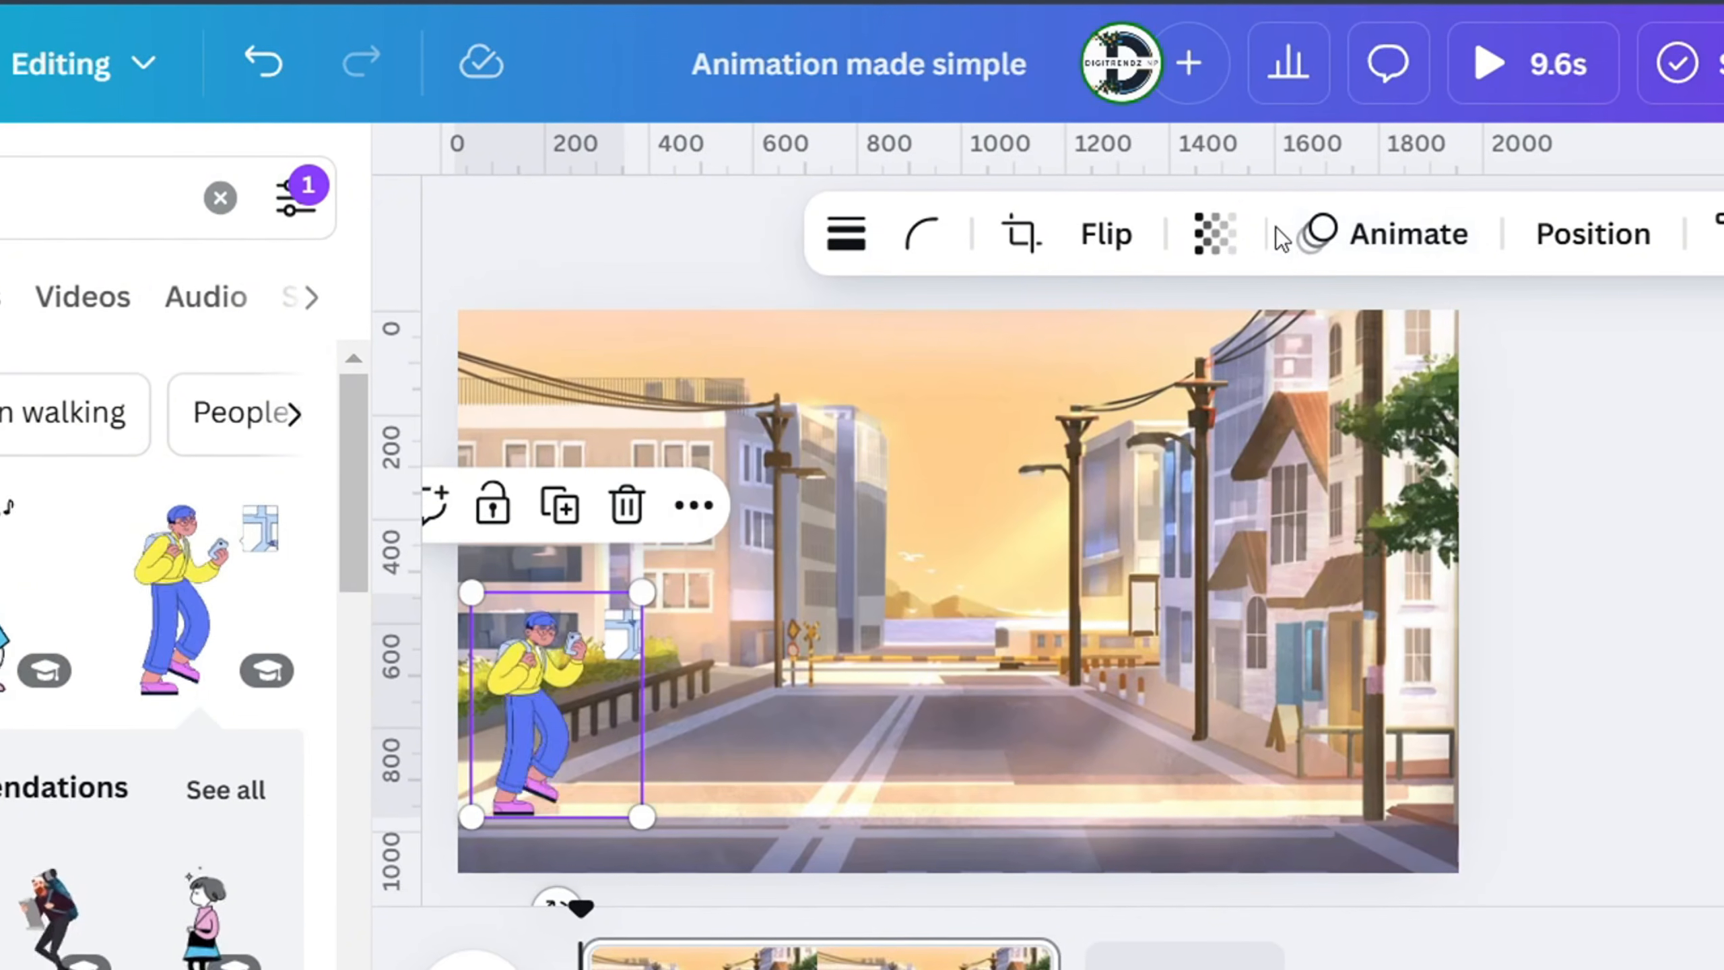
left_click(1397, 254)
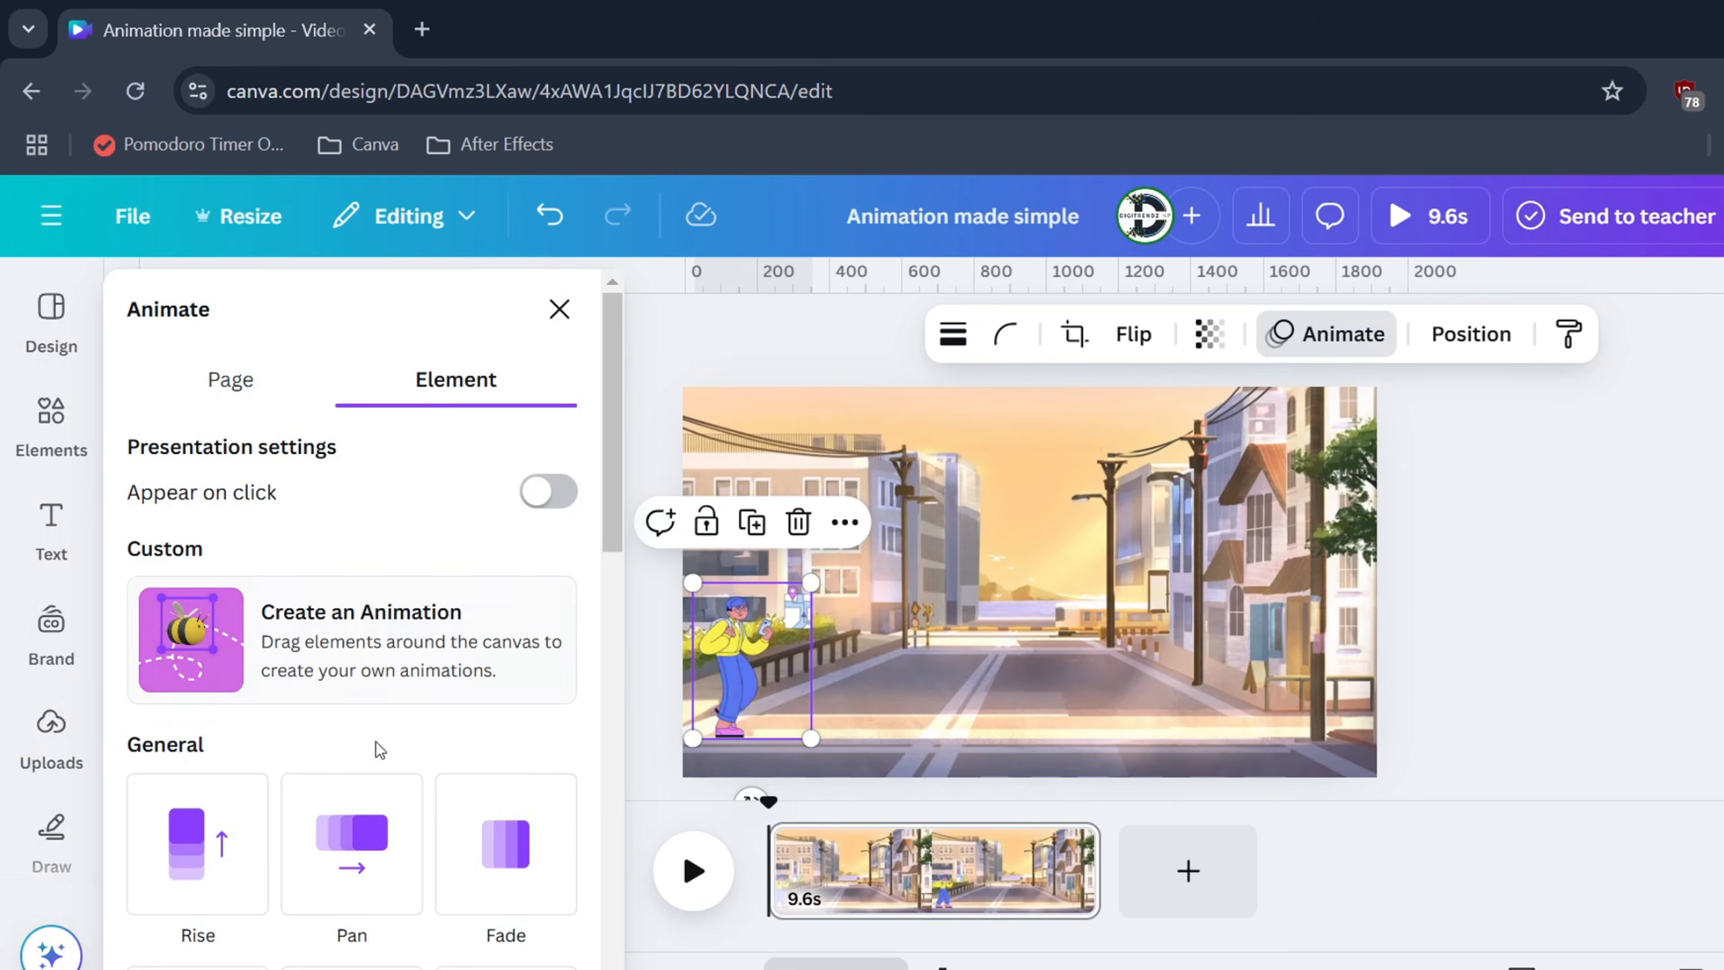
scroll(379, 749, "down", 10)
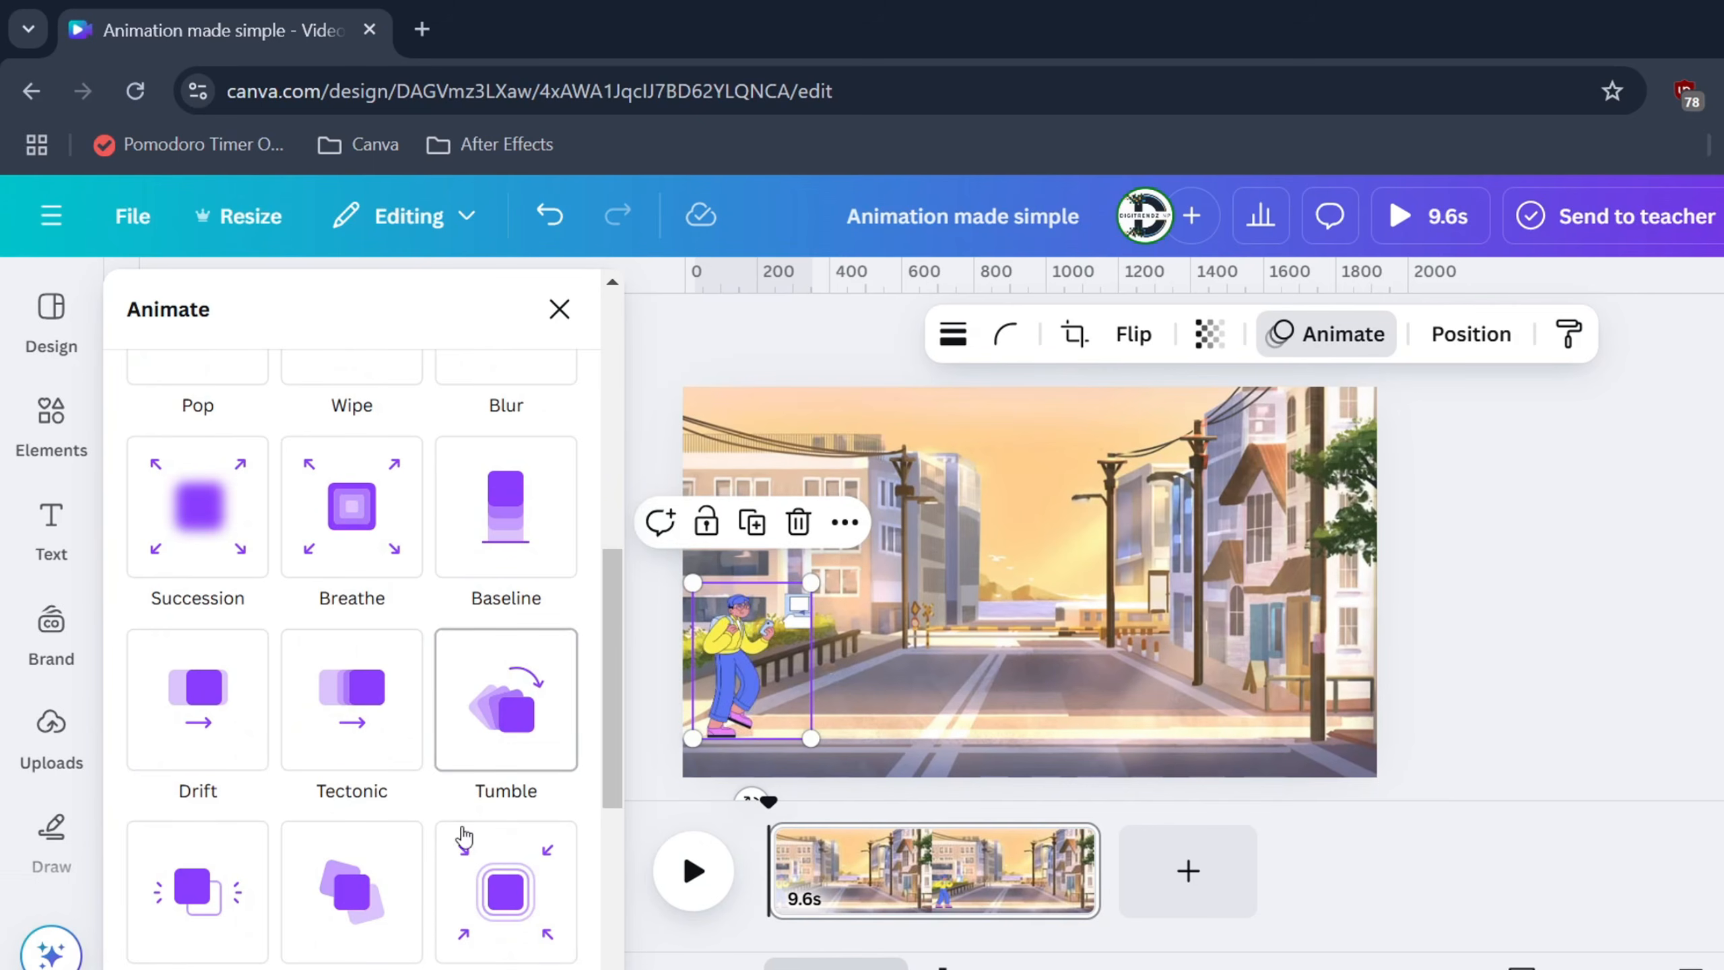
scroll(462, 839, "up", 10)
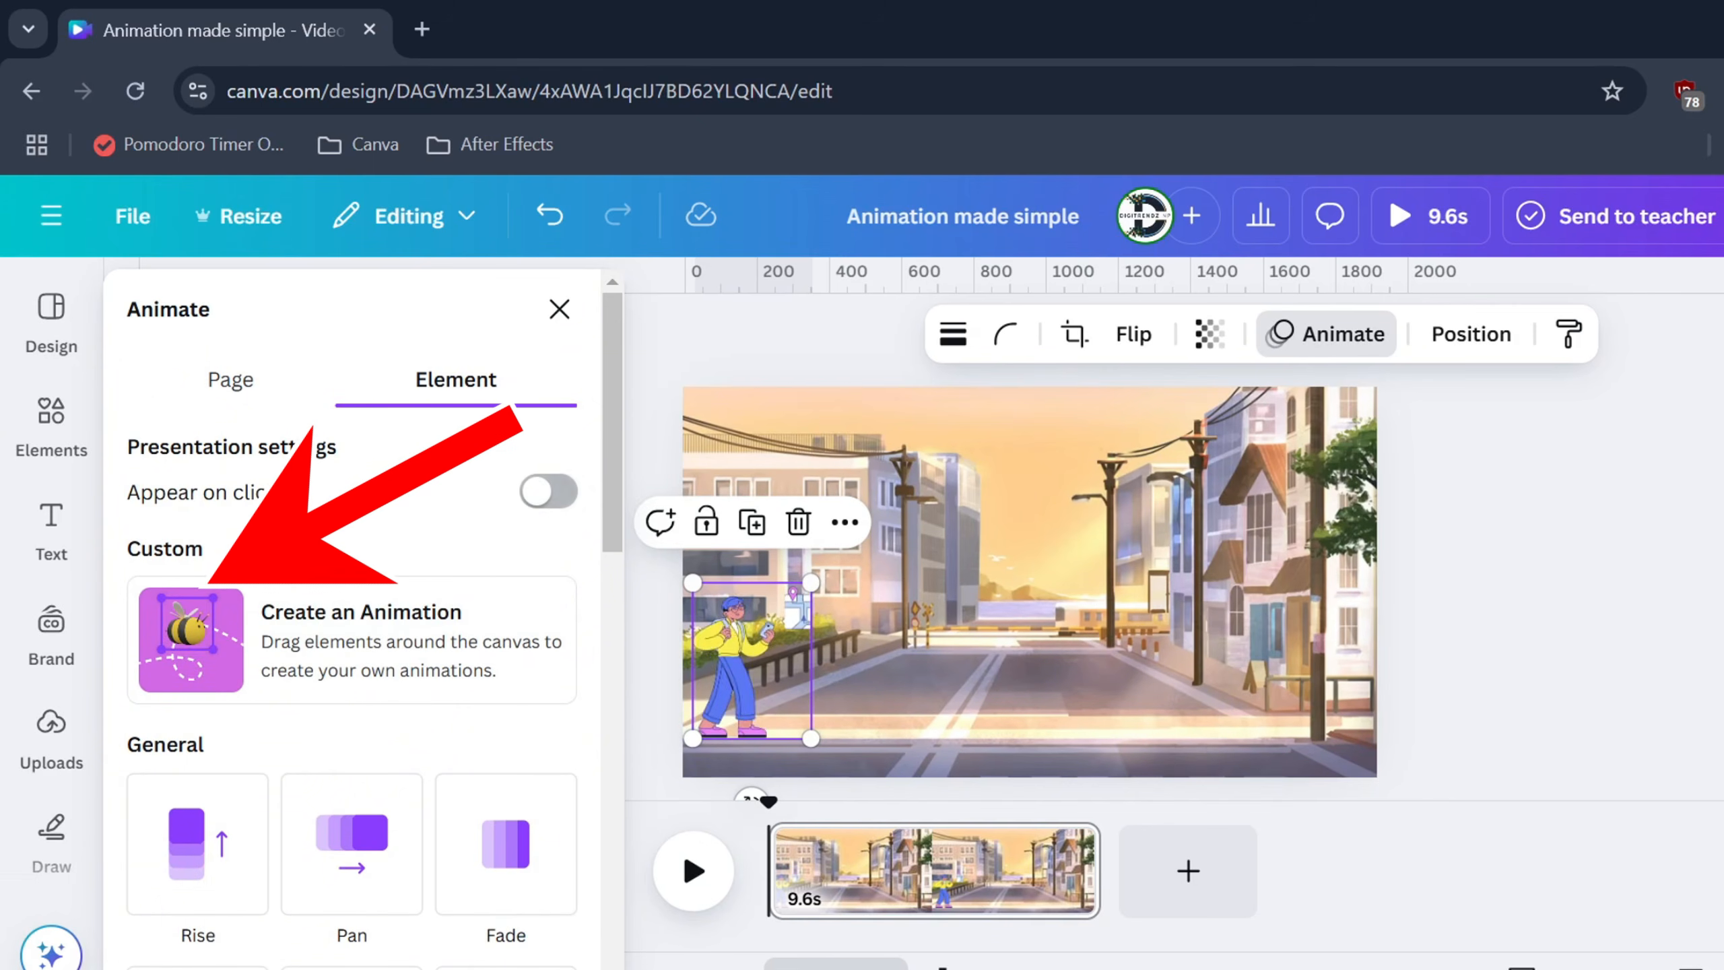
Give the walking figure a smooth, steady custom motion path across the street
left_click(213, 645)
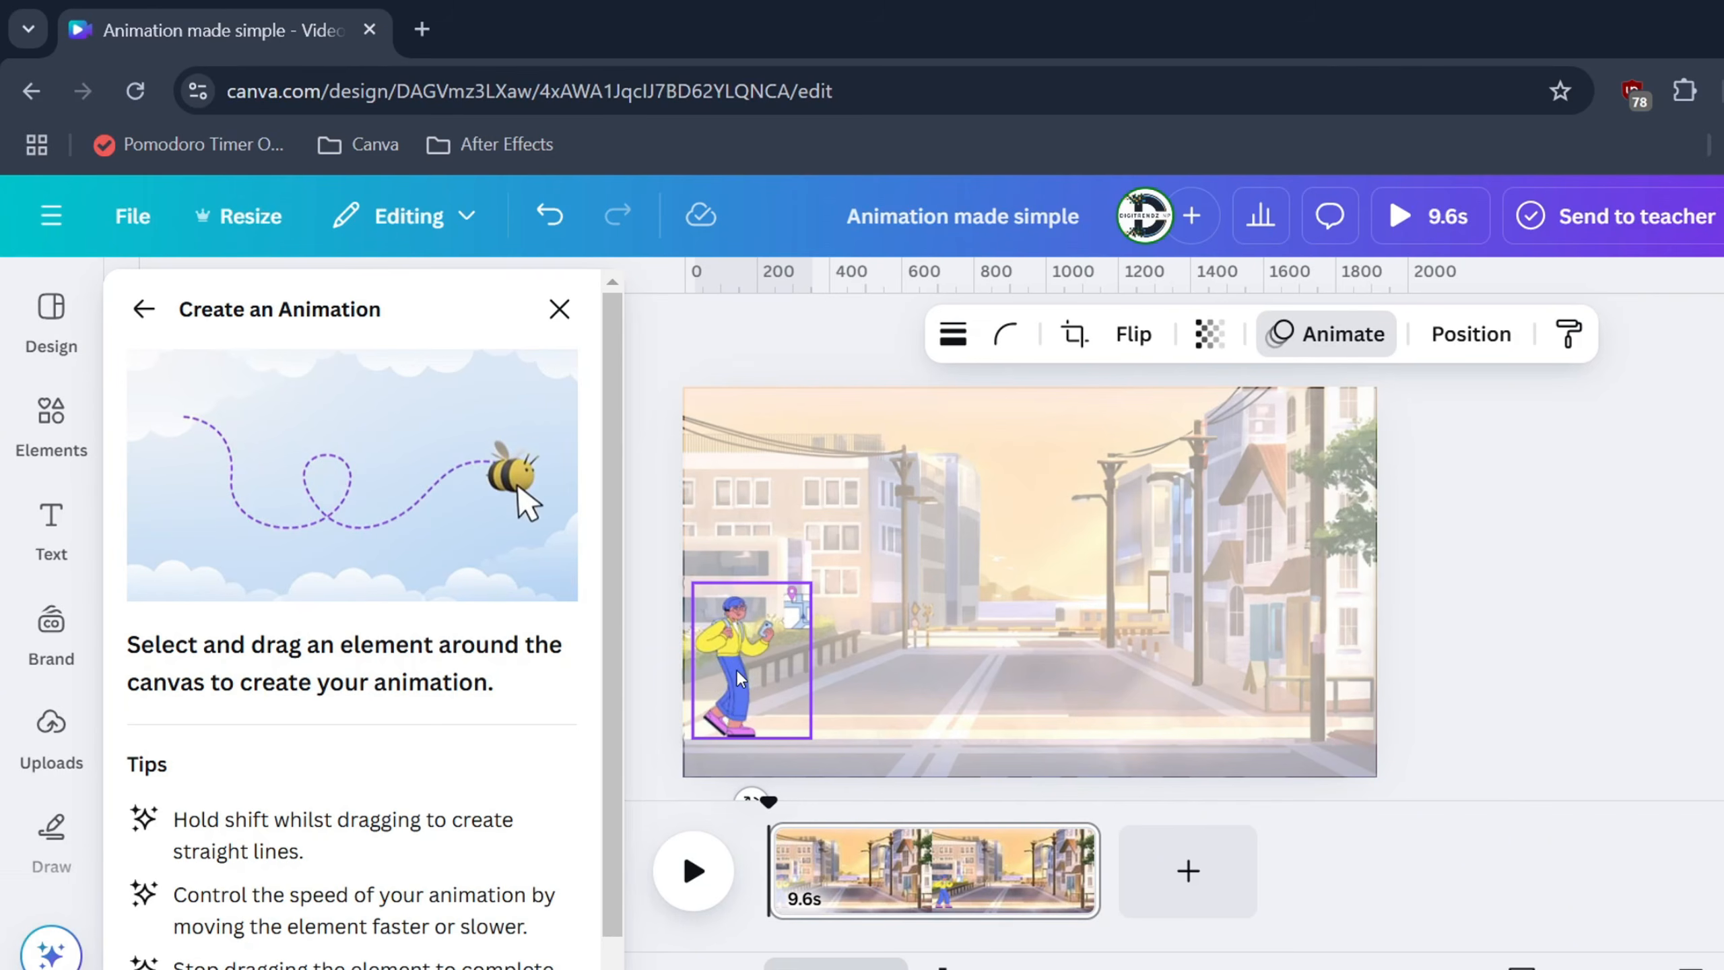
left_click_drag(742, 678, 1313, 702)
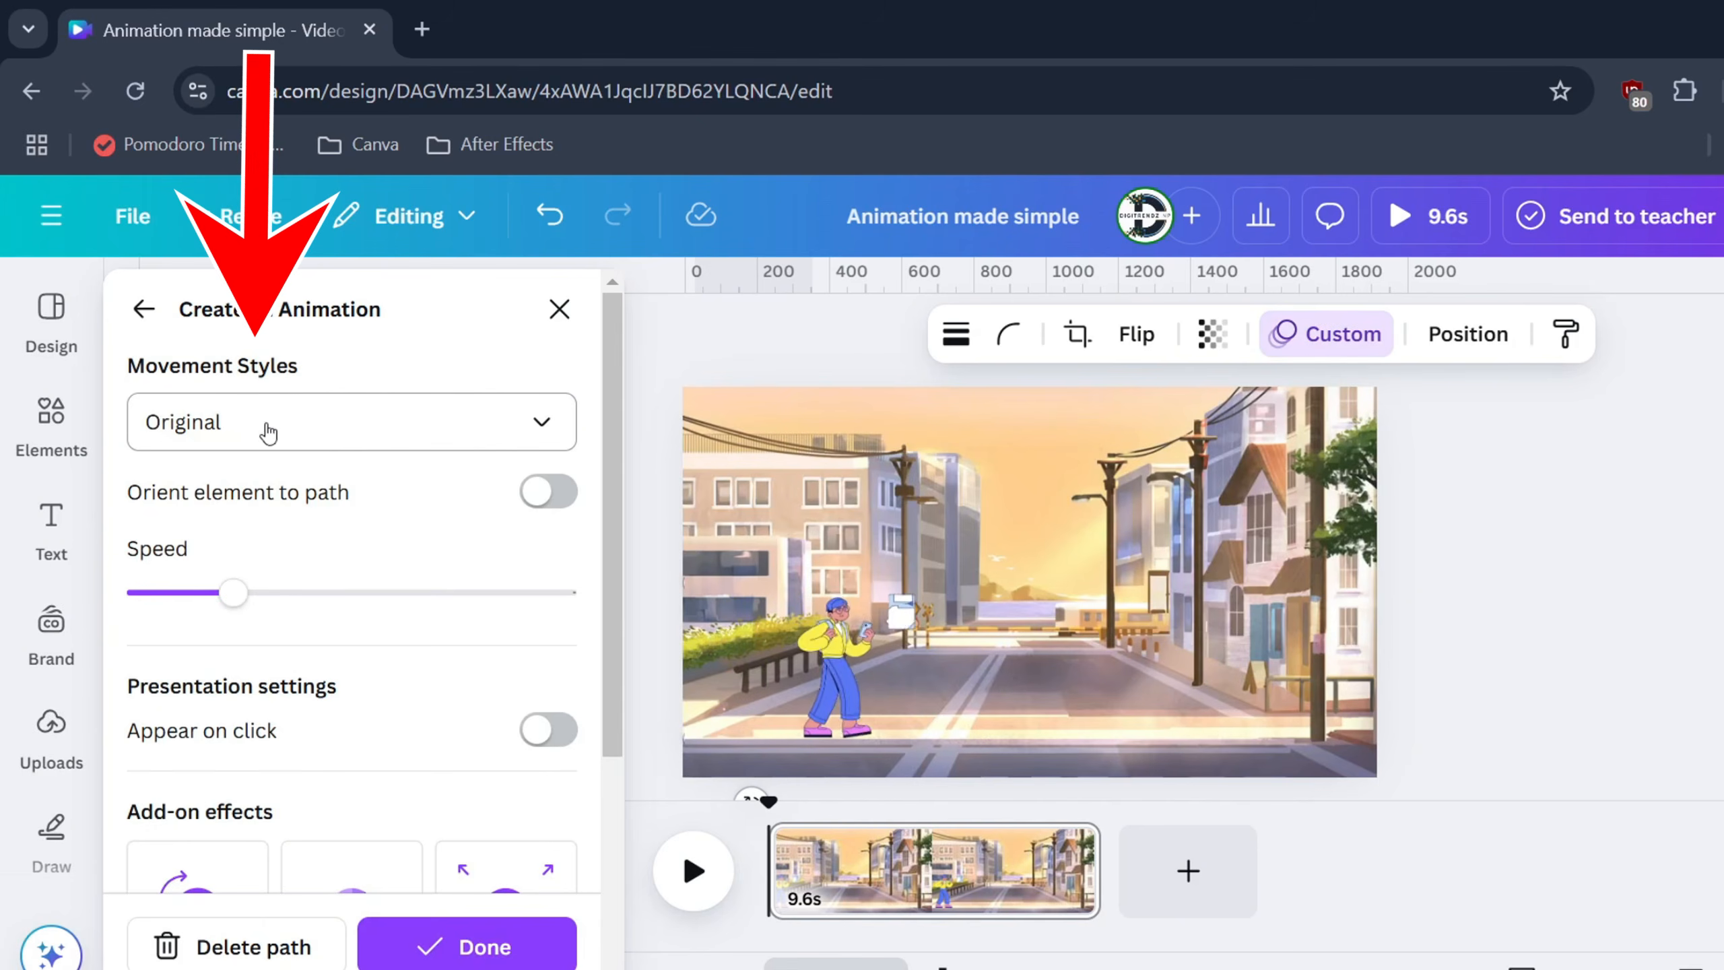
left_click(218, 427)
left_click(233, 570)
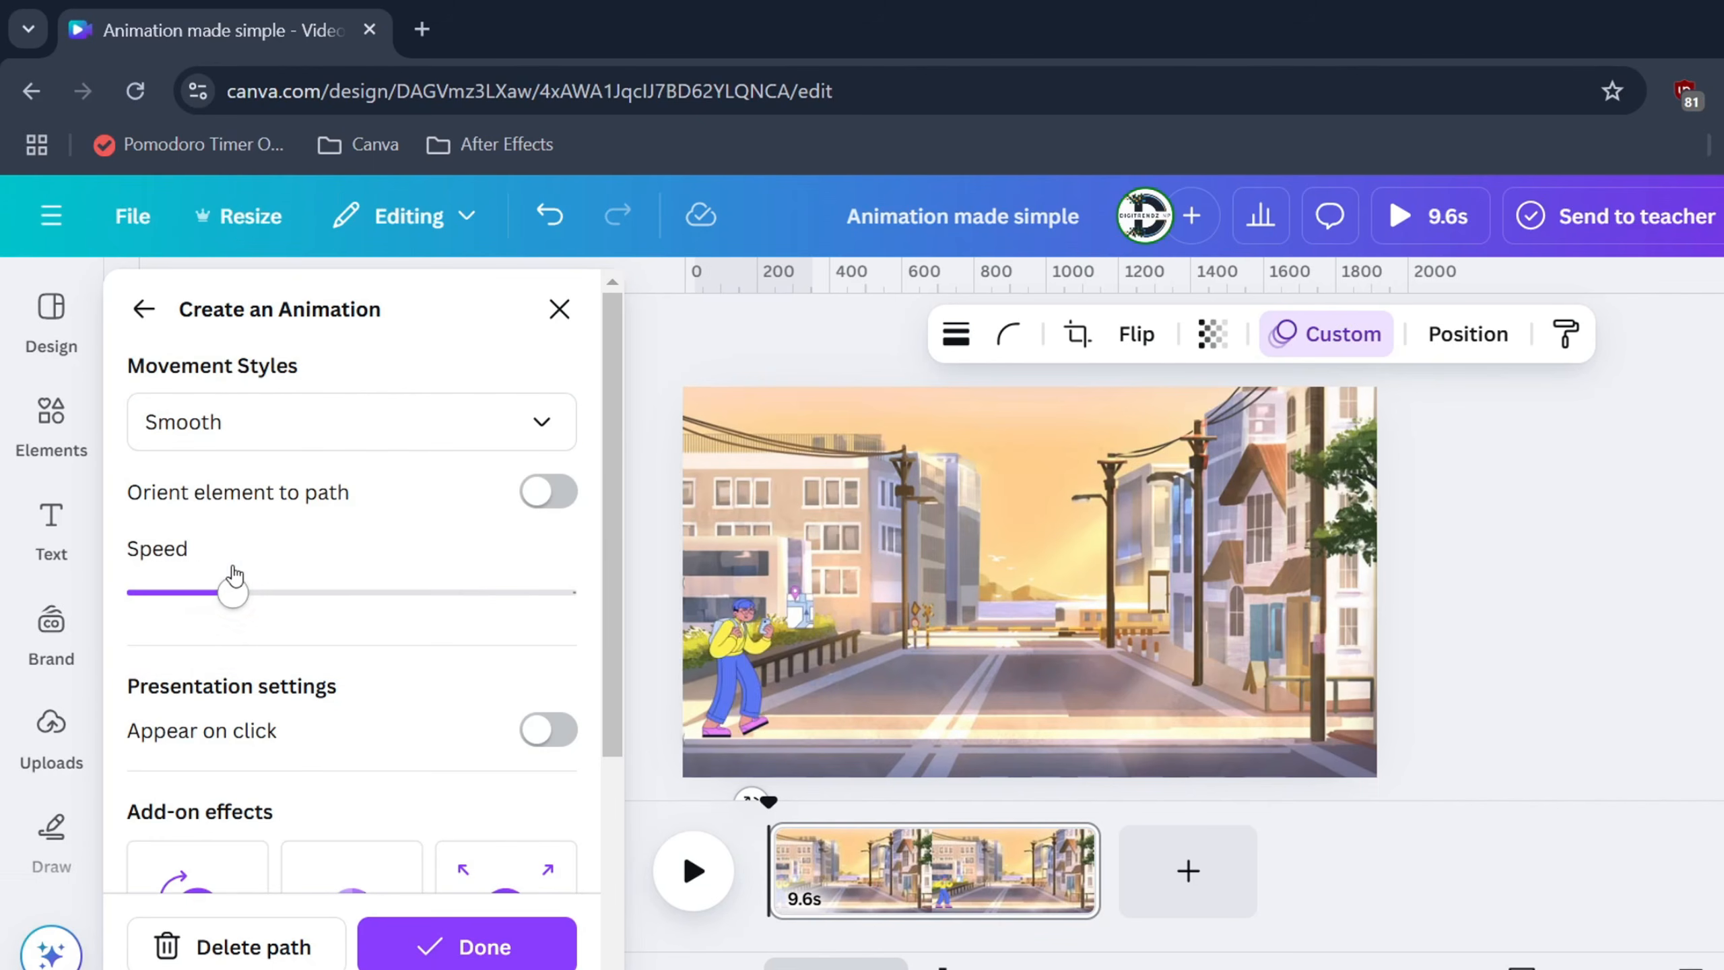
left_click(250, 438)
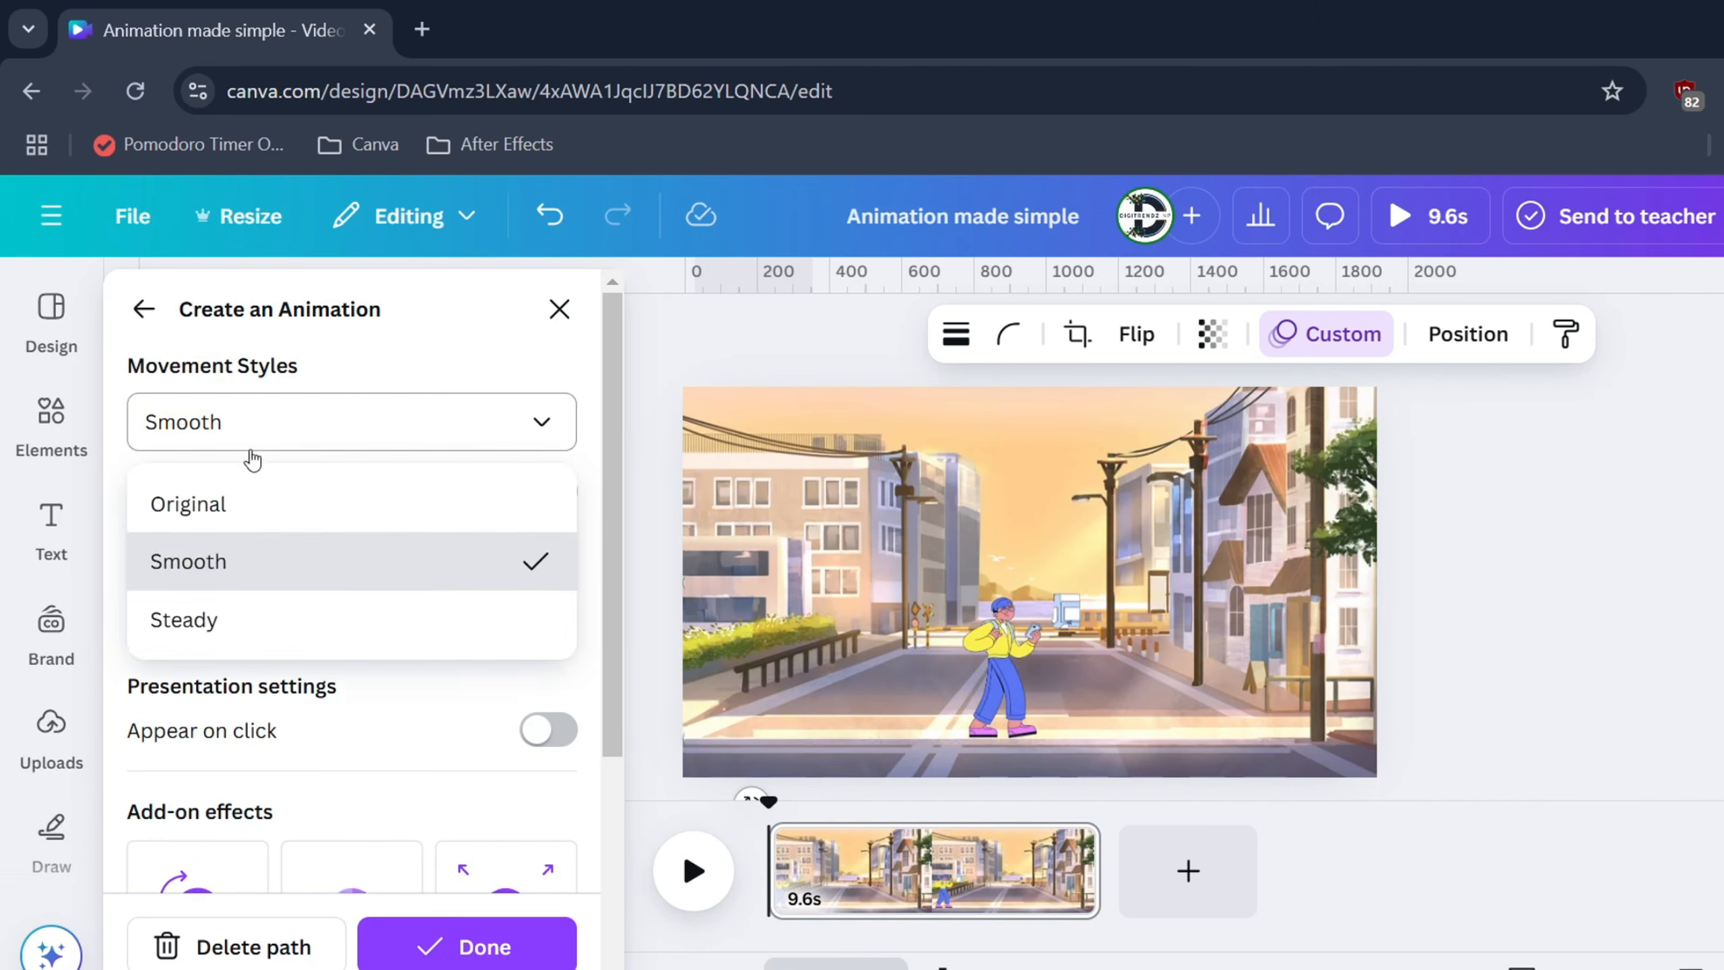
left_click(202, 620)
scroll(293, 672, "down", 5)
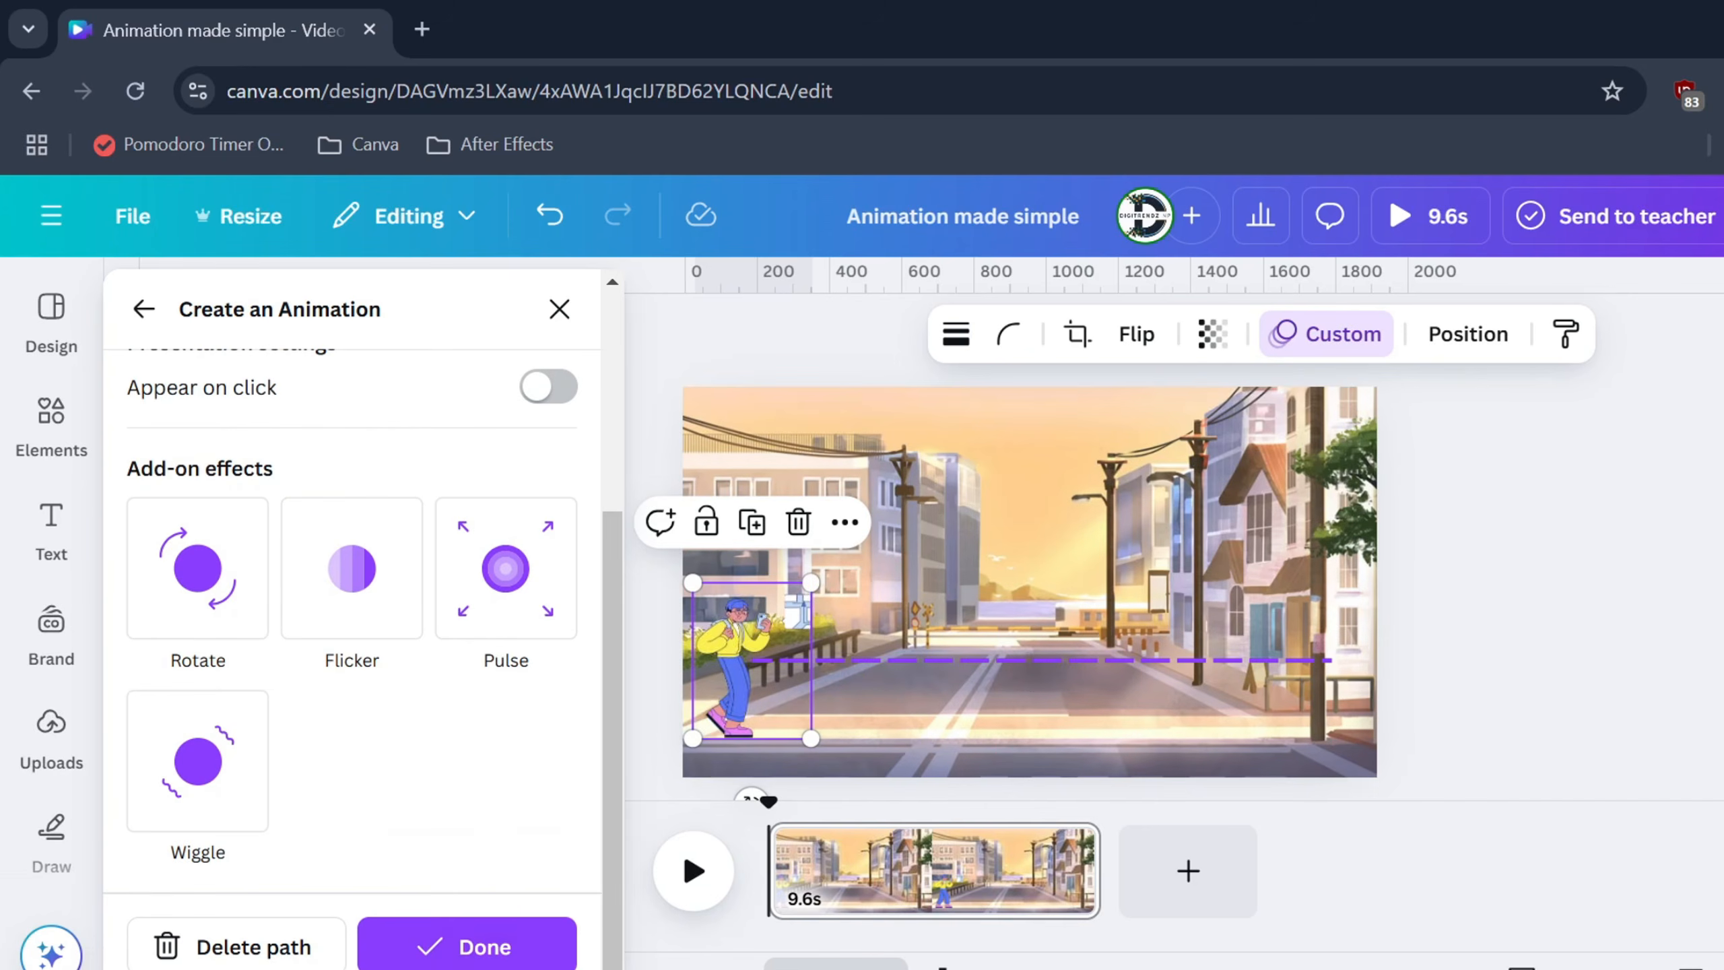
left_click(459, 958)
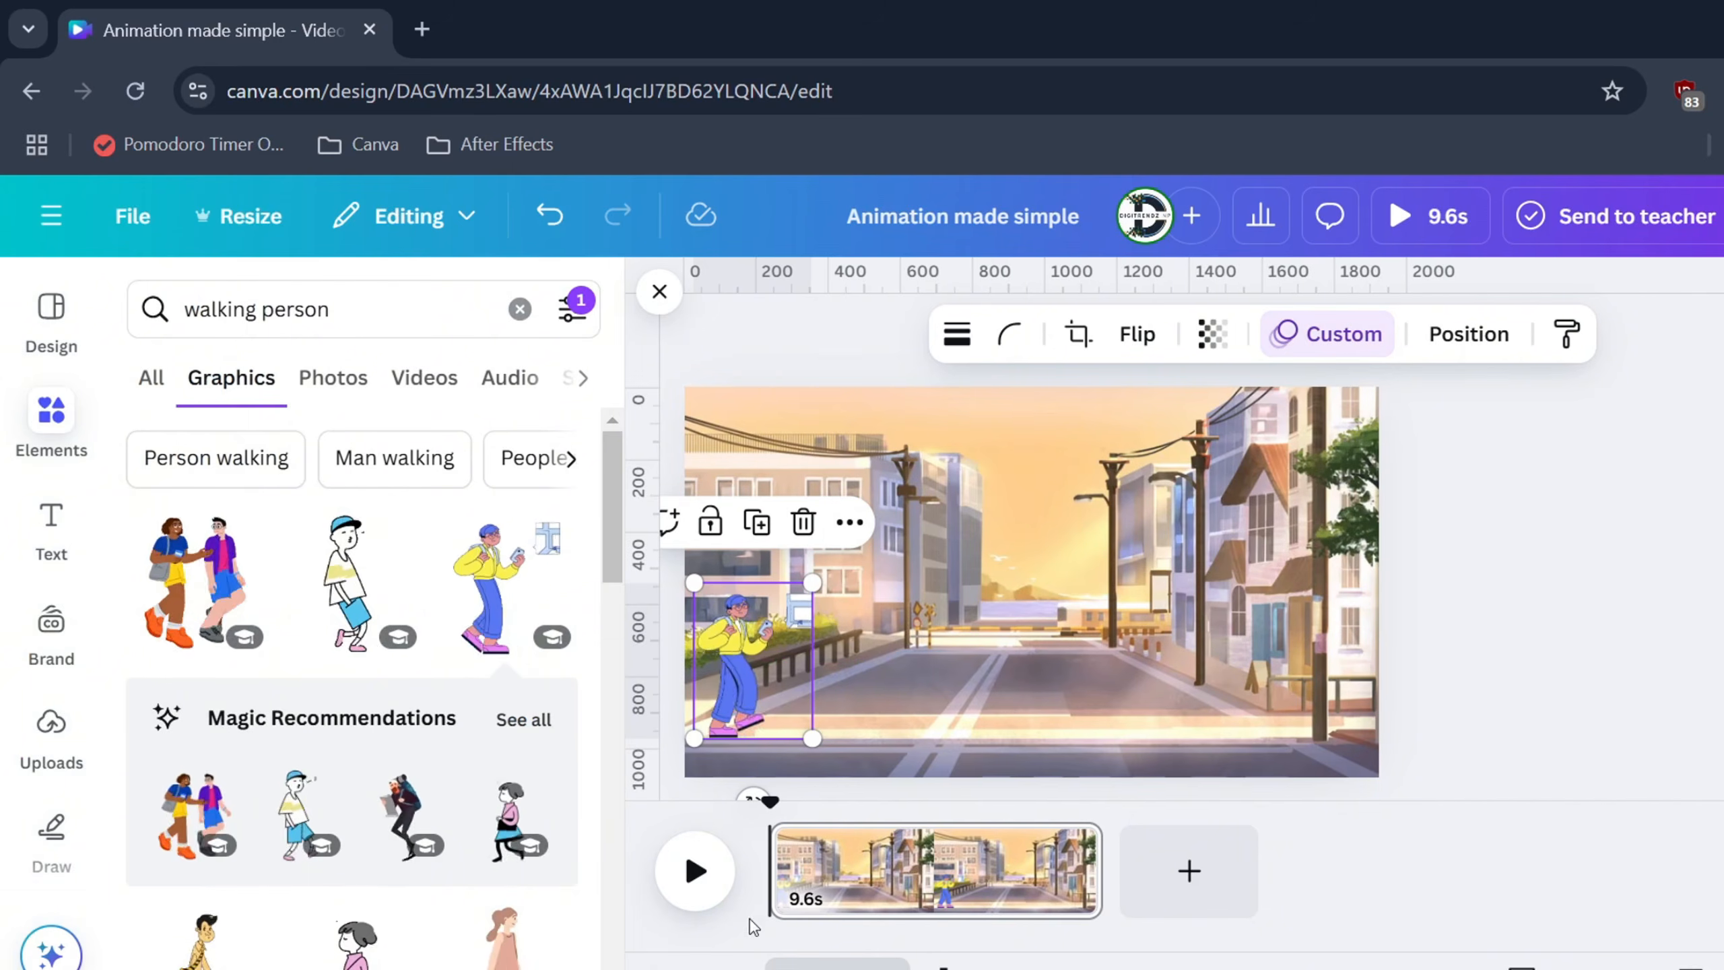
Trim page 1 to 5.5 seconds, preview it, and add a blank 5-second page after it
left_click(920, 874)
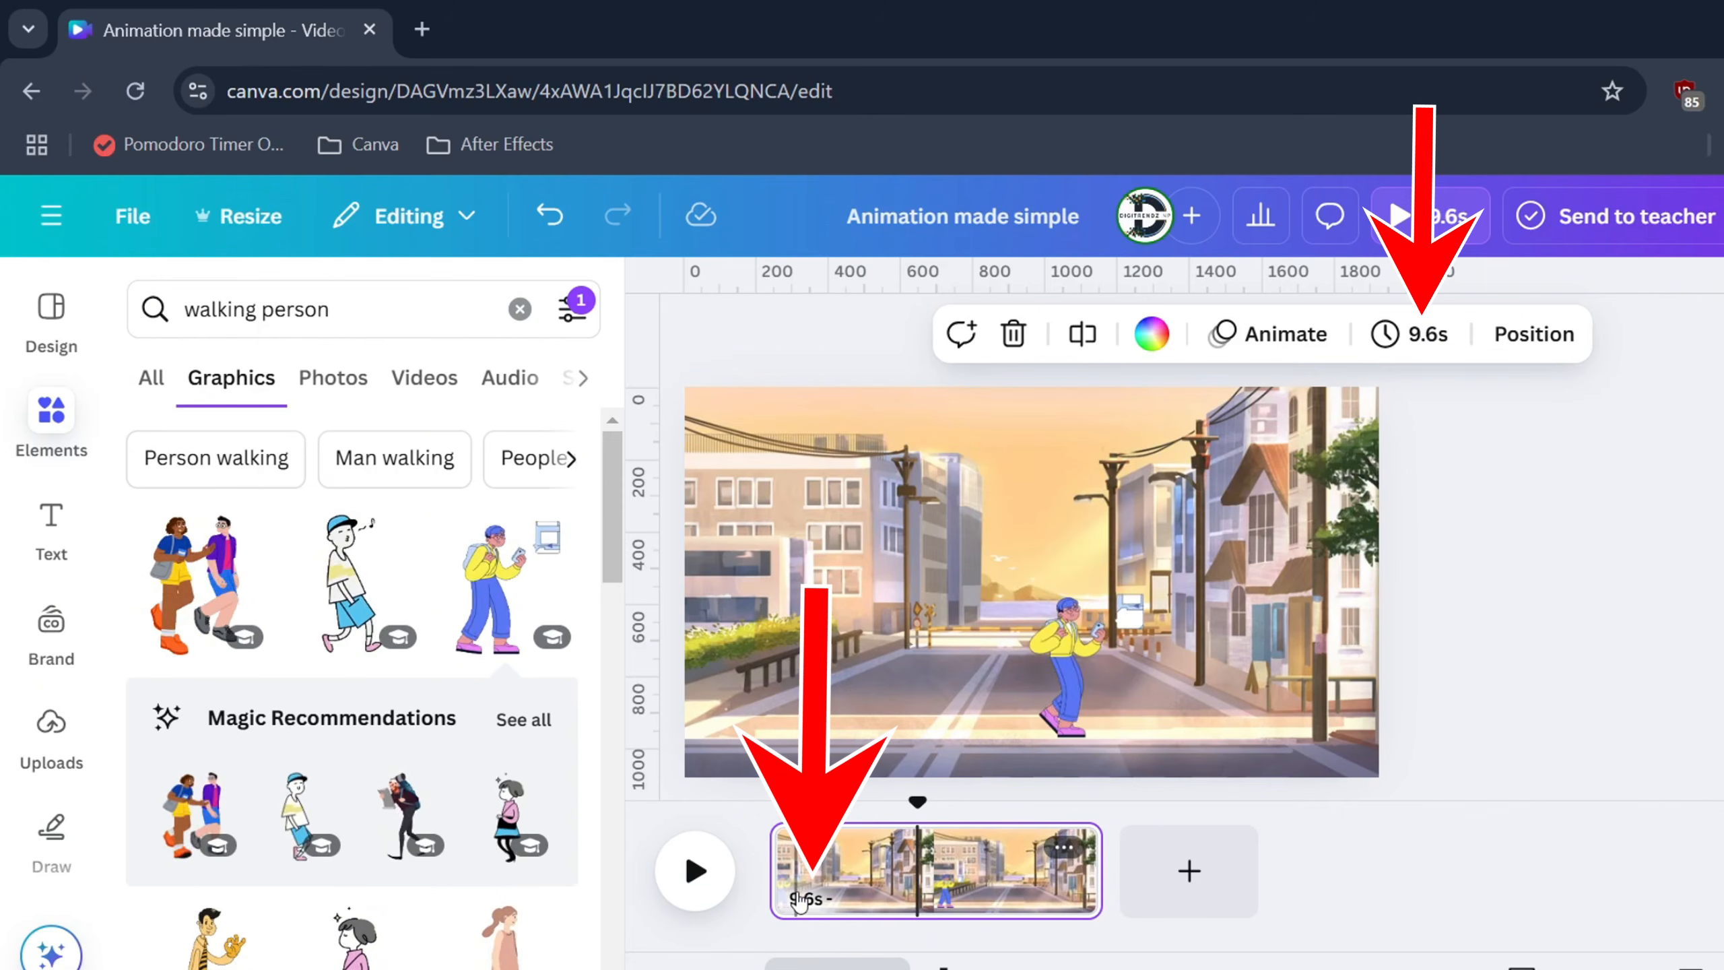
left_click(1419, 343)
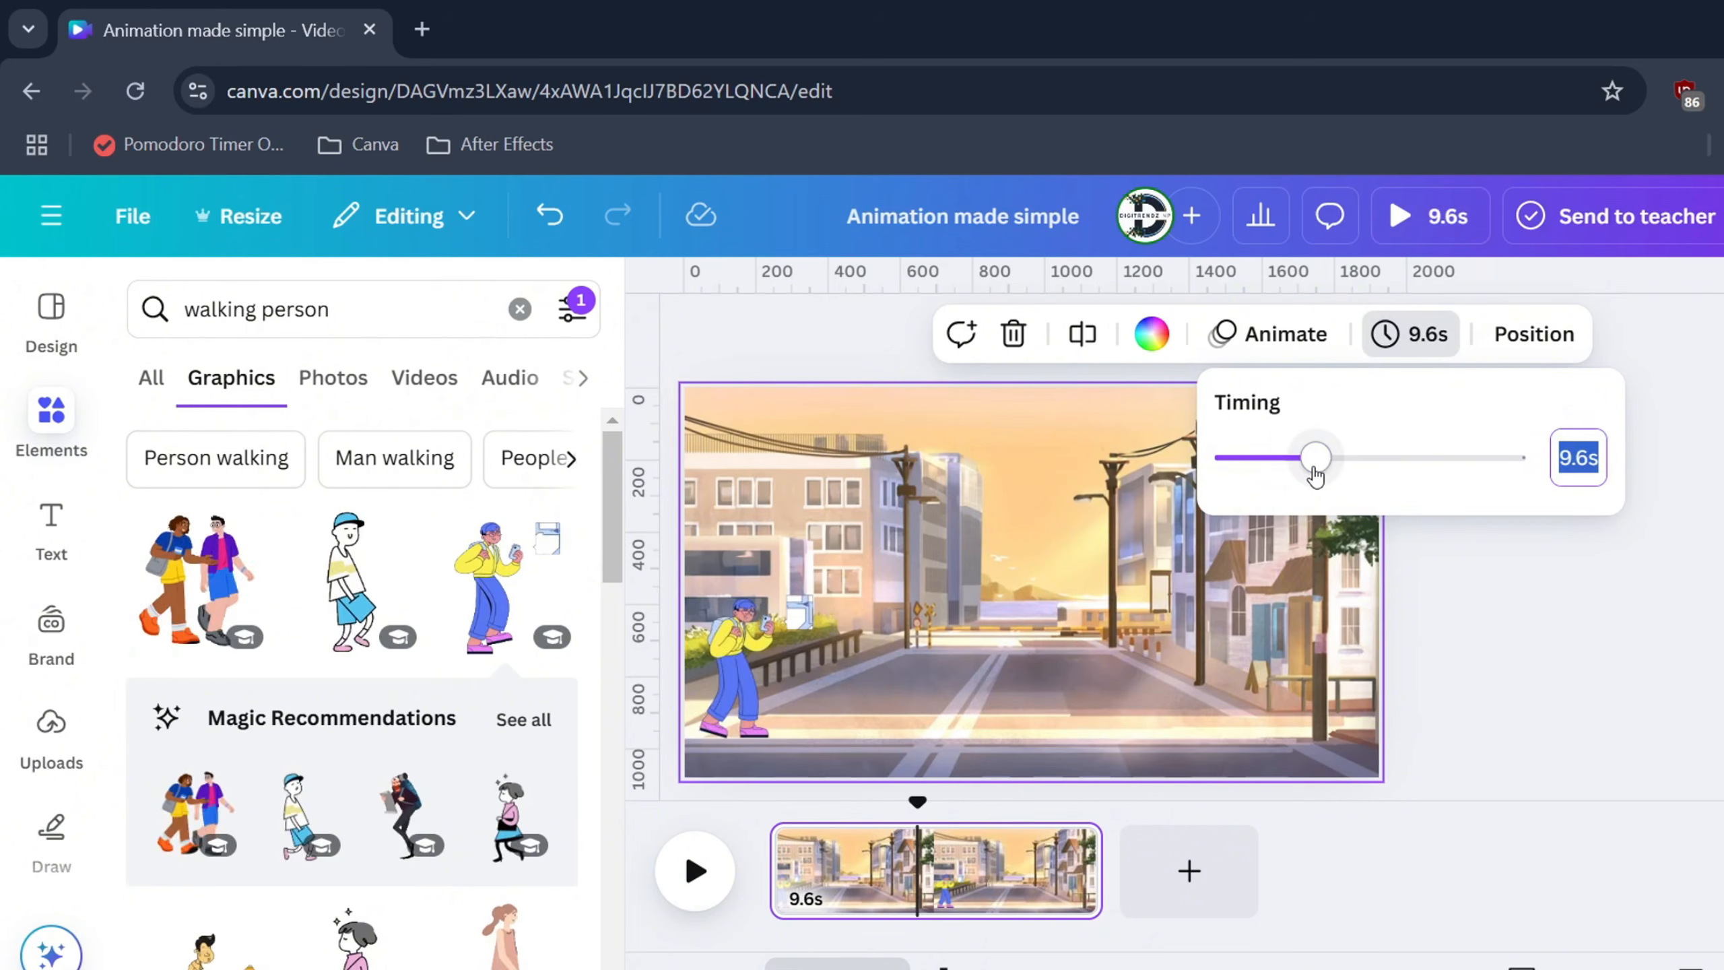
left_click_drag(1316, 462, 1280, 478)
left_click(918, 804)
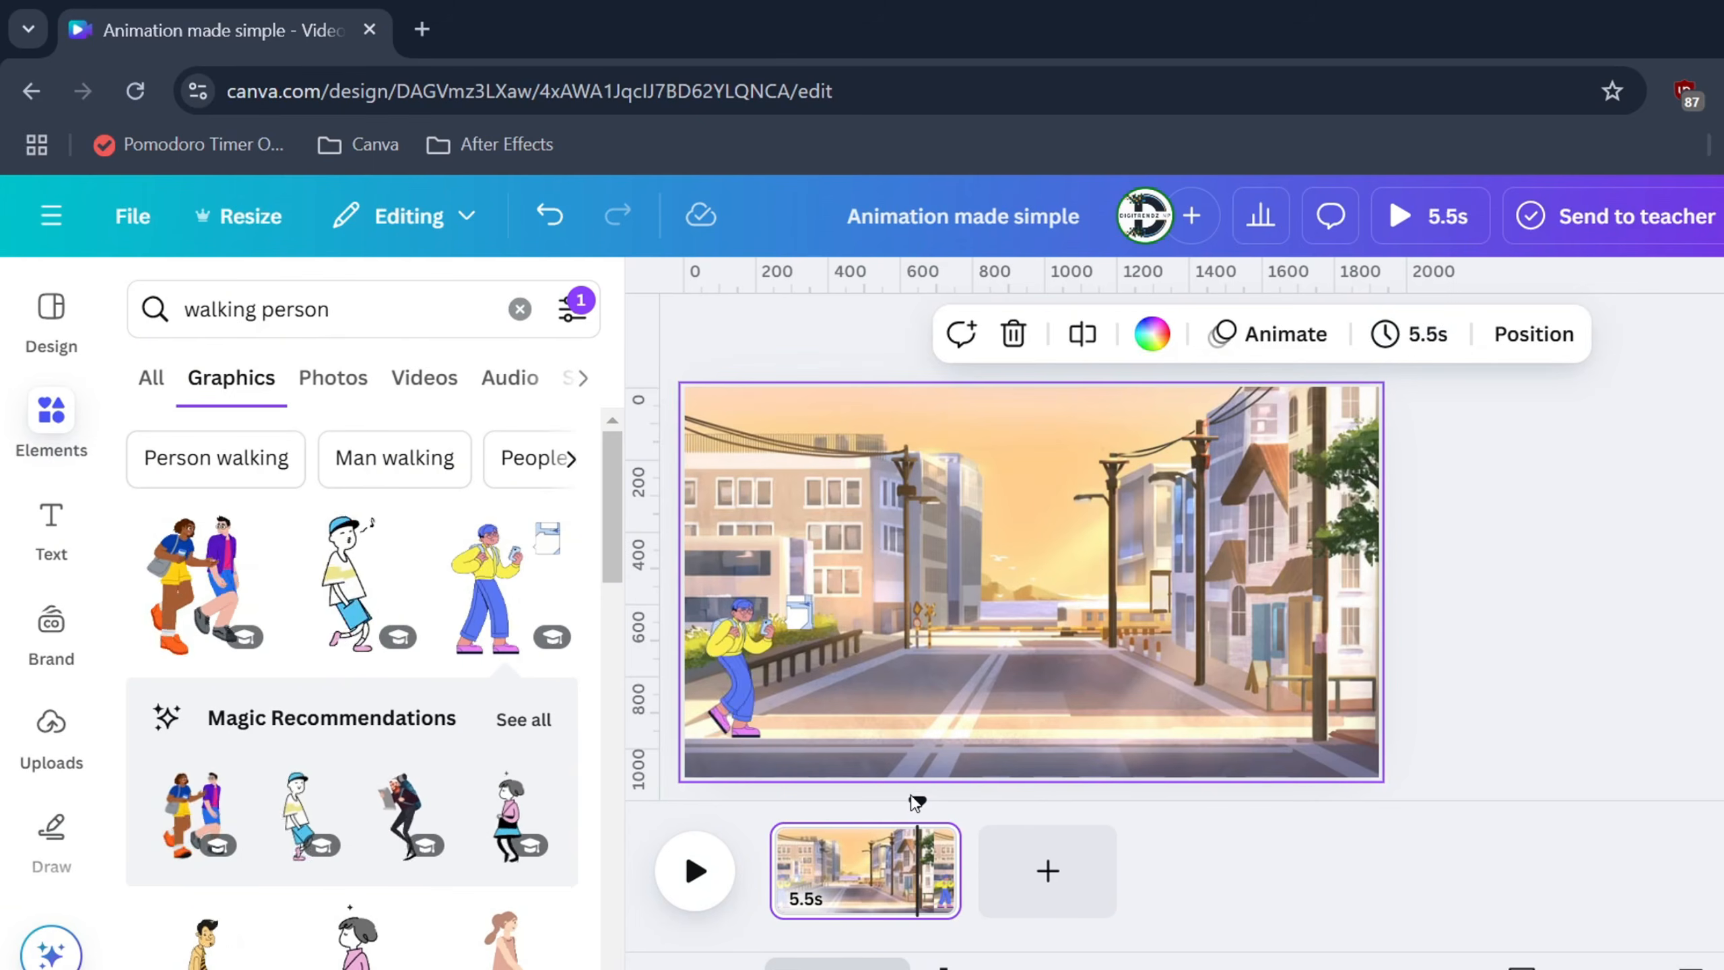
left_click_drag(918, 804, 788, 806)
left_click(696, 873)
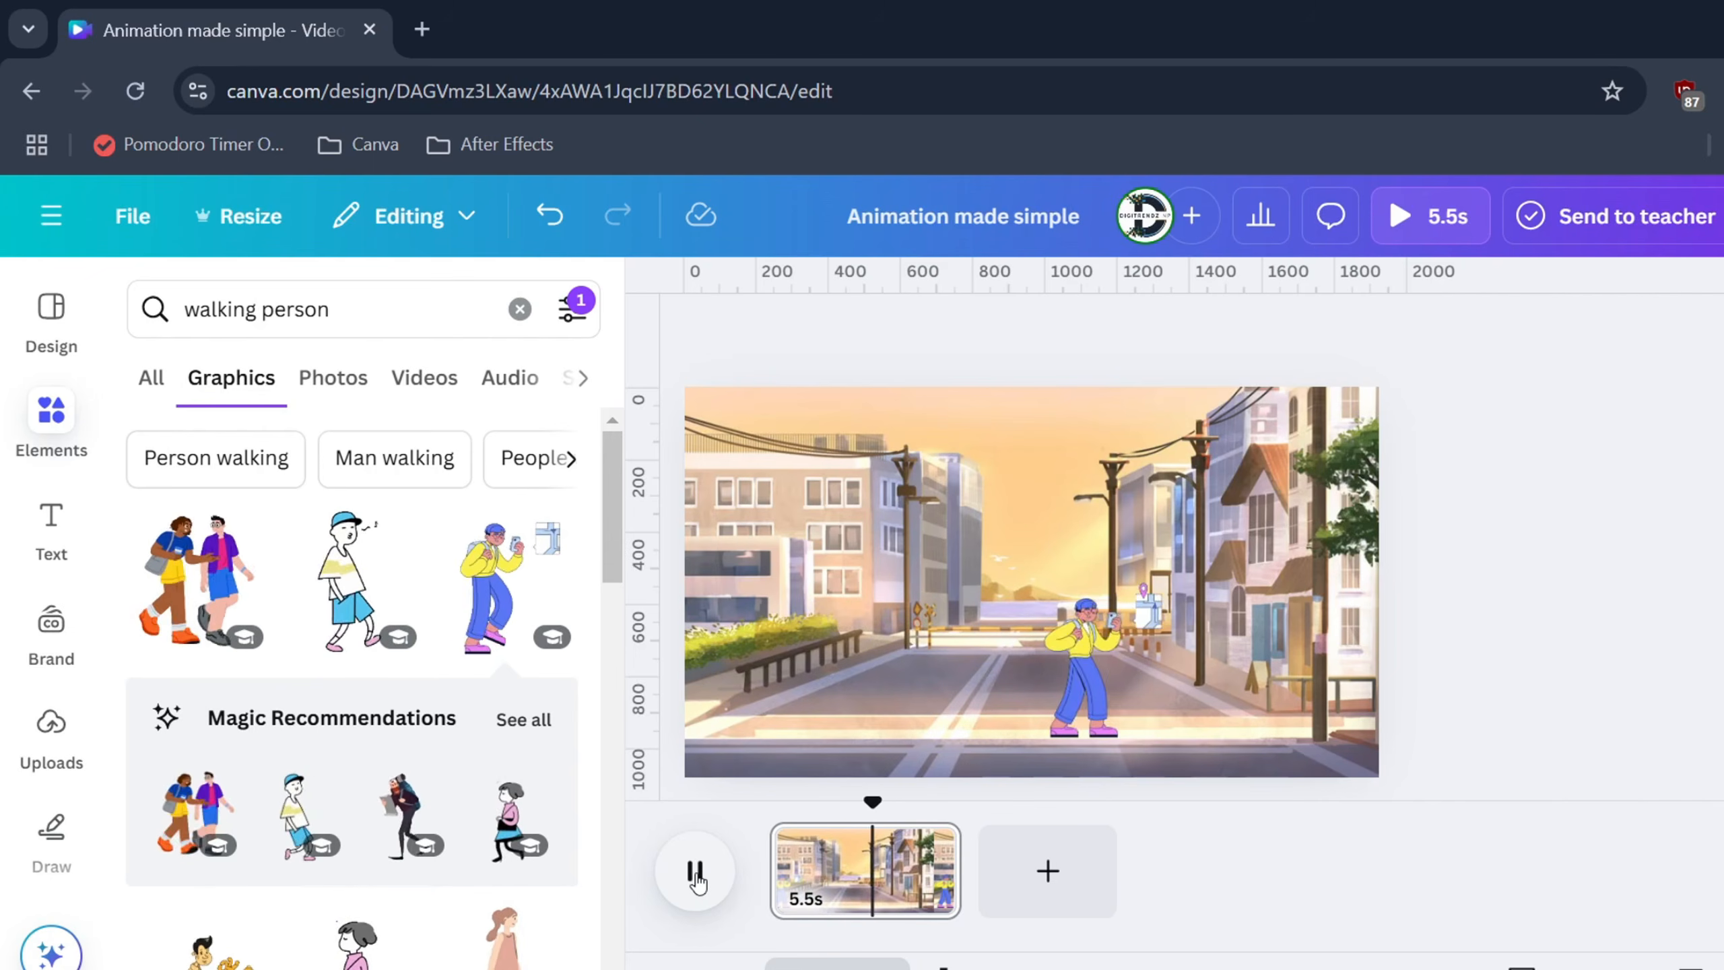
left_click(1034, 897)
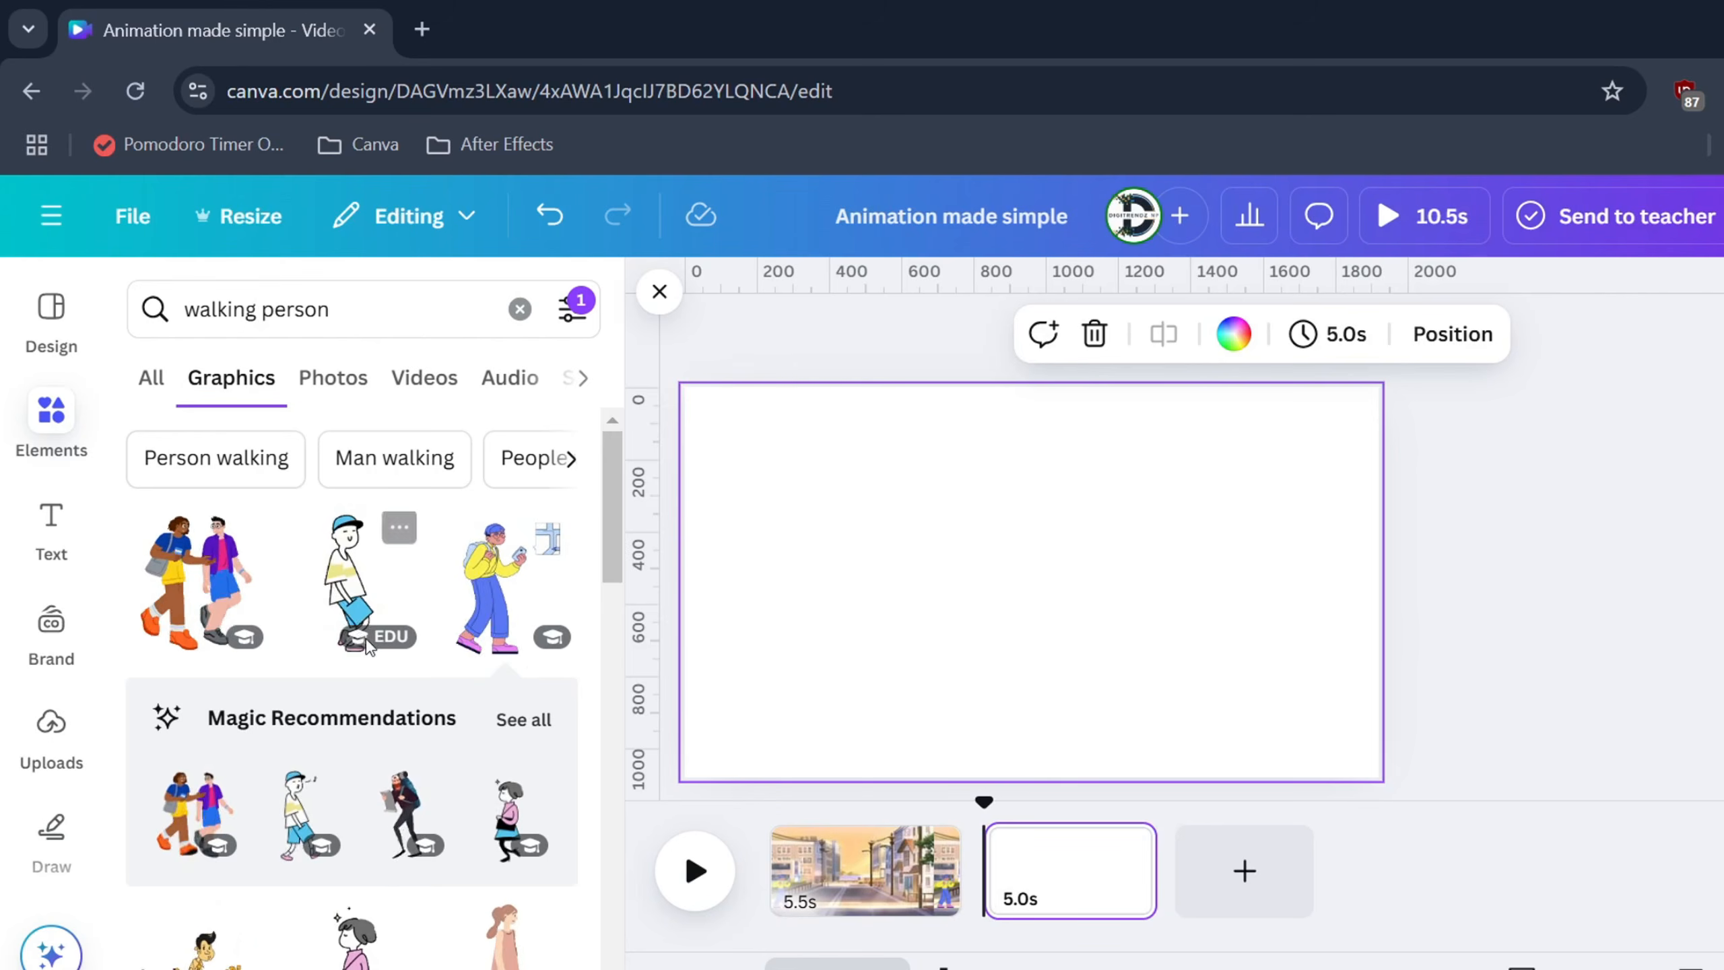
Search 'city' and stretch the row-of-buildings street graphic to cover the second page
double_click(350, 311)
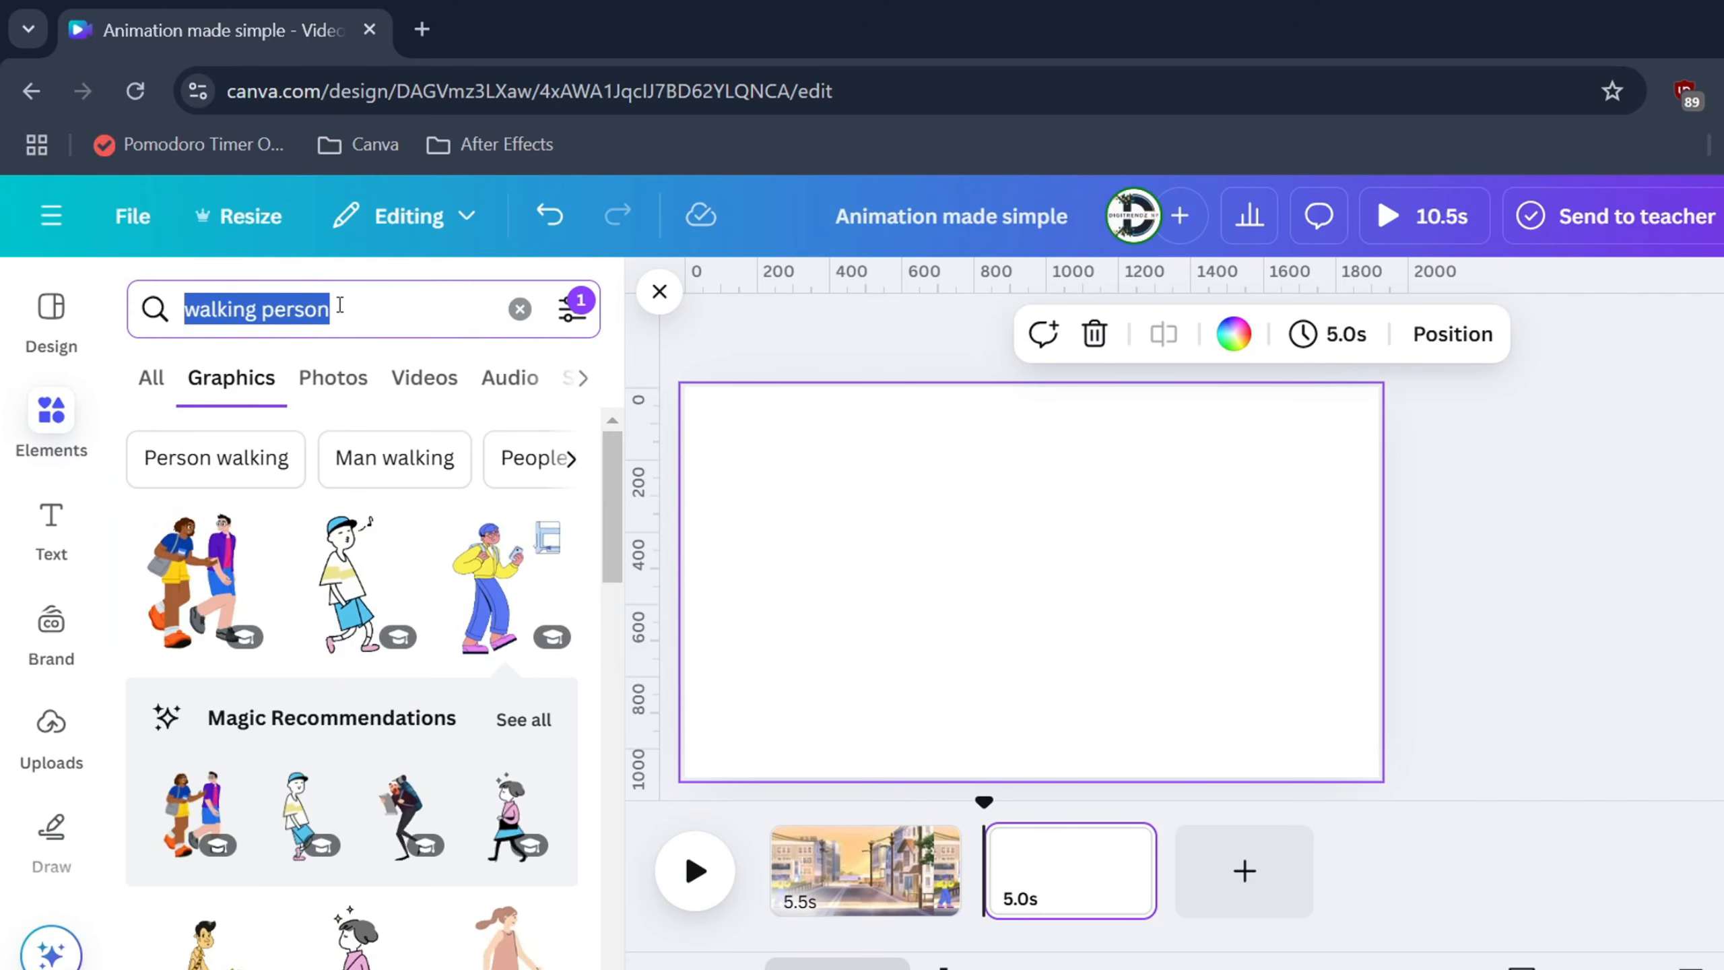
type("city")
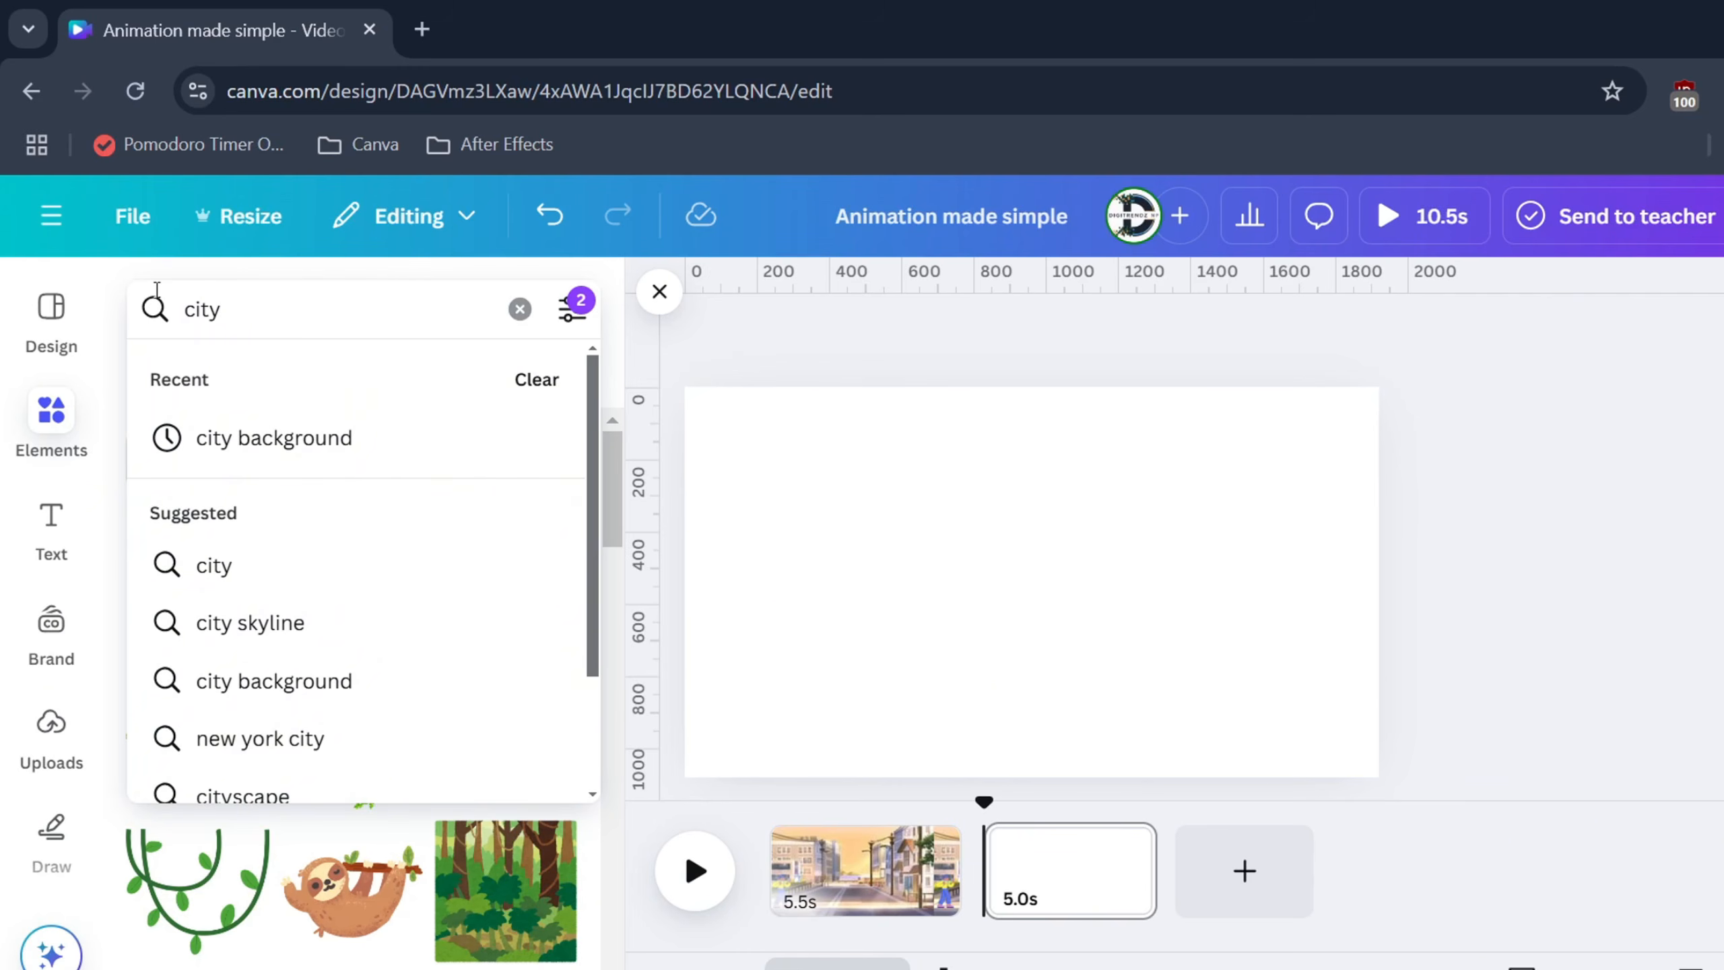
left_click(299, 440)
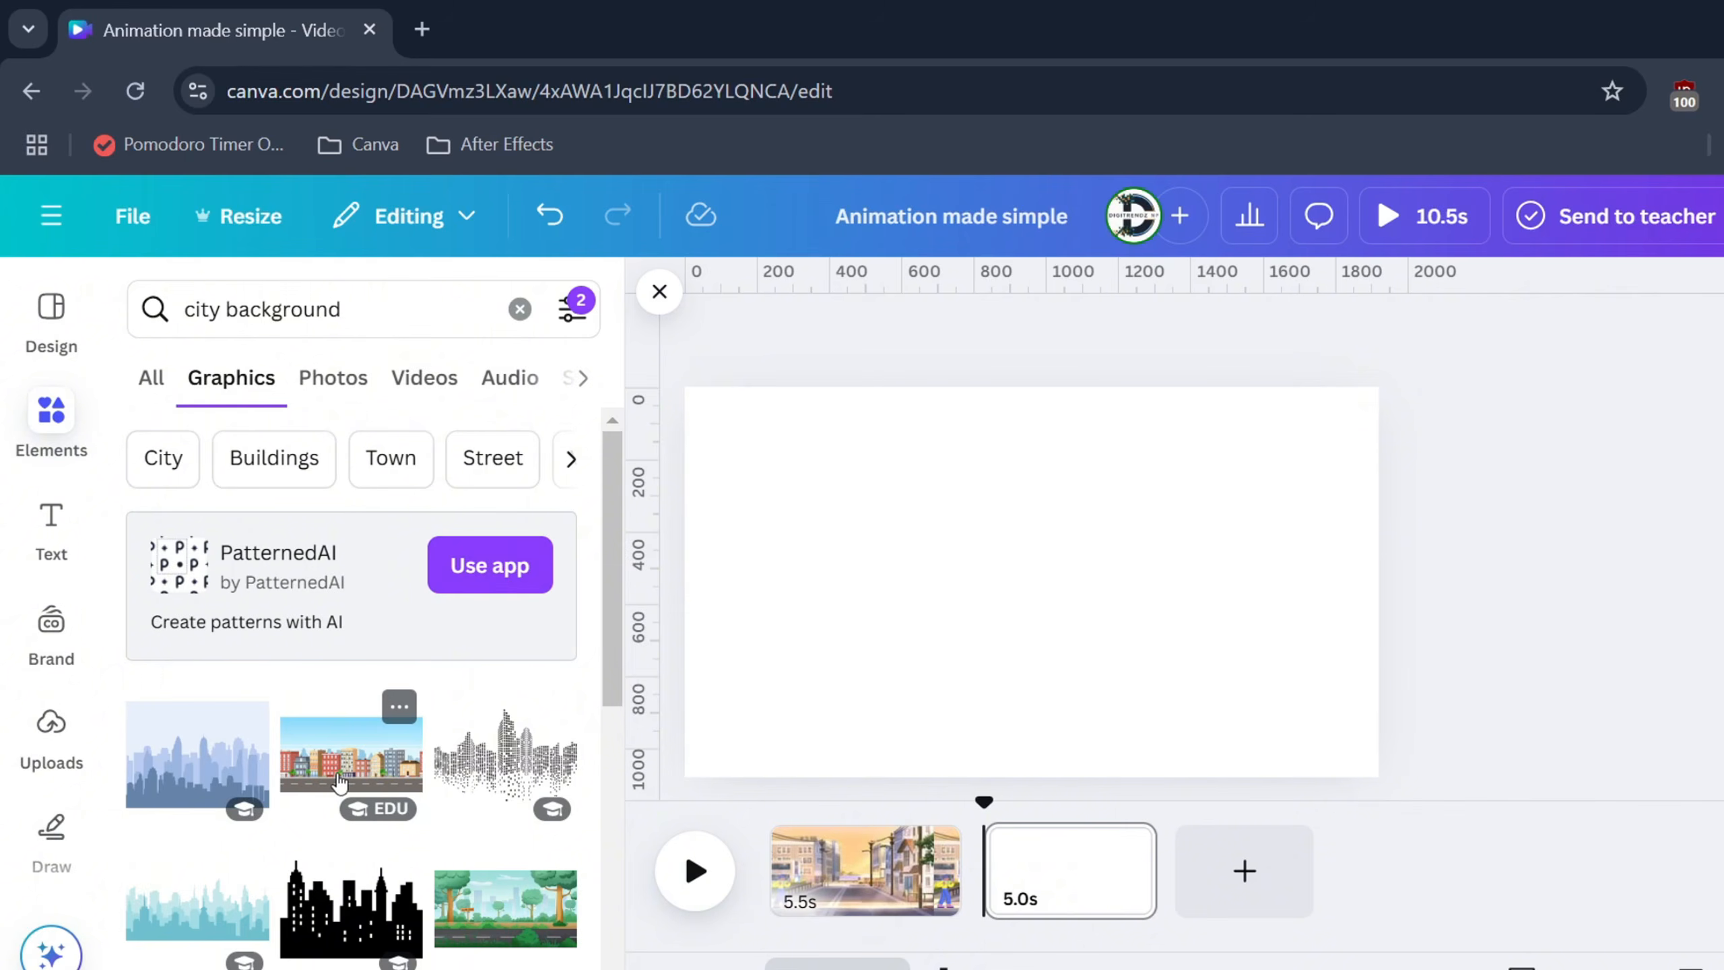
left_click(340, 782)
left_click_drag(1122, 581, 1073, 544)
left_click_drag(1282, 695, 1454, 783)
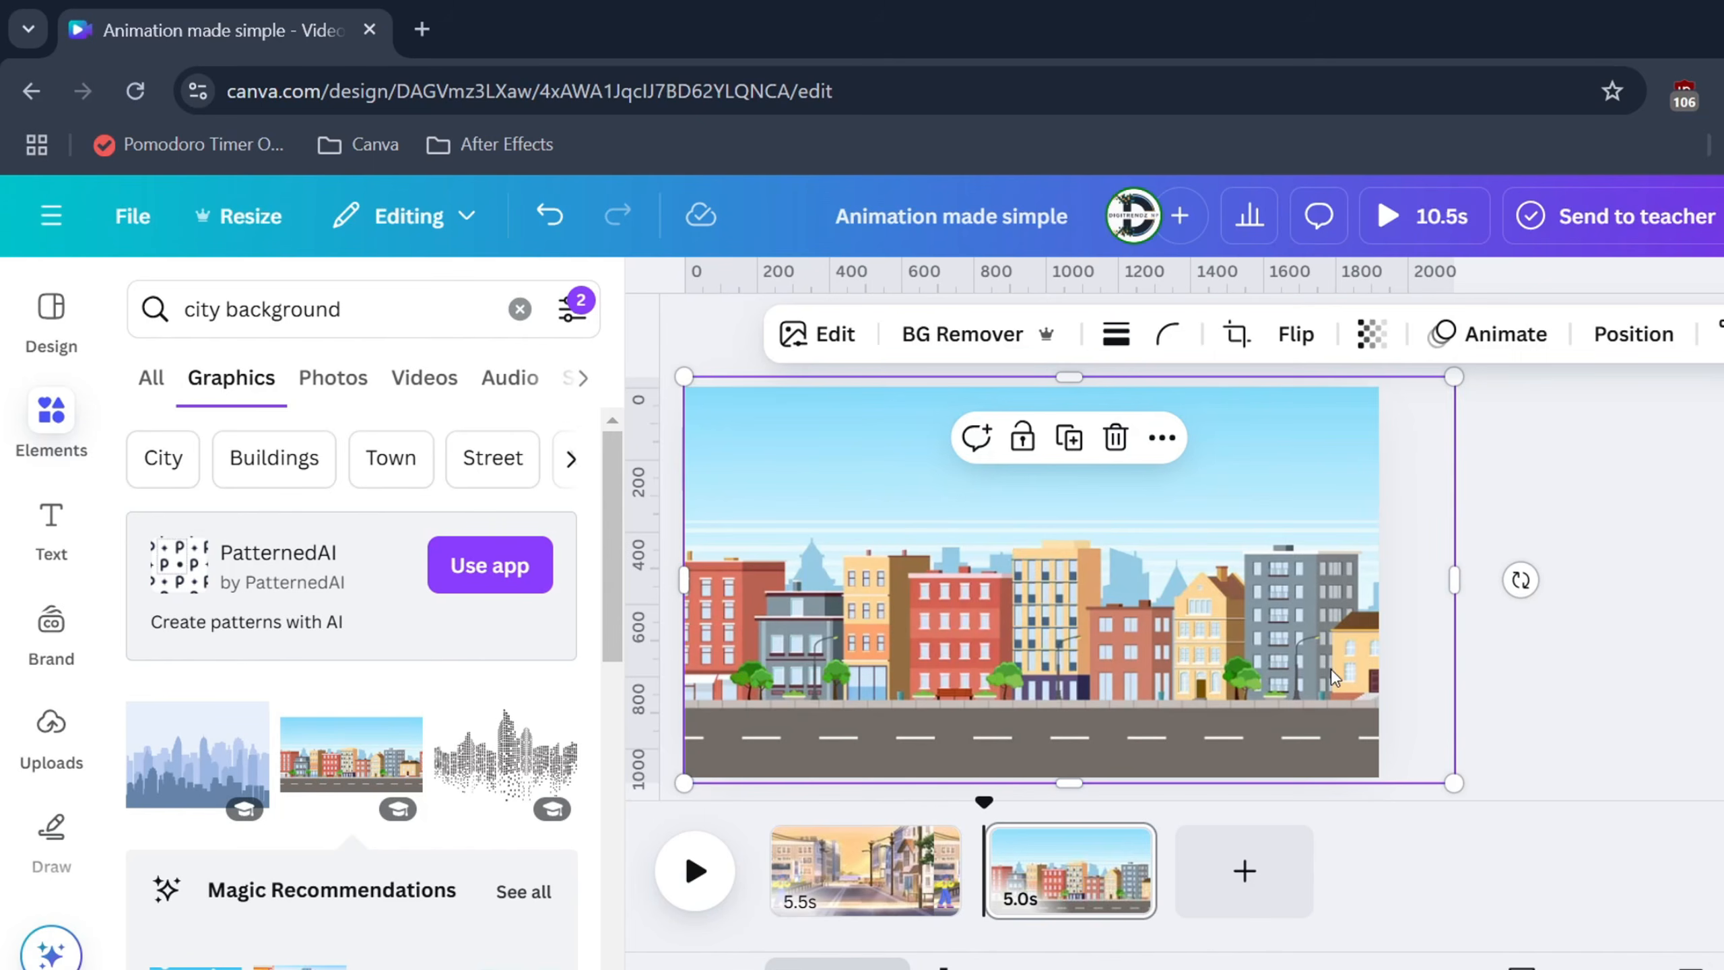
left_click_drag(685, 375, 578, 332)
left_click_drag(825, 540, 998, 537)
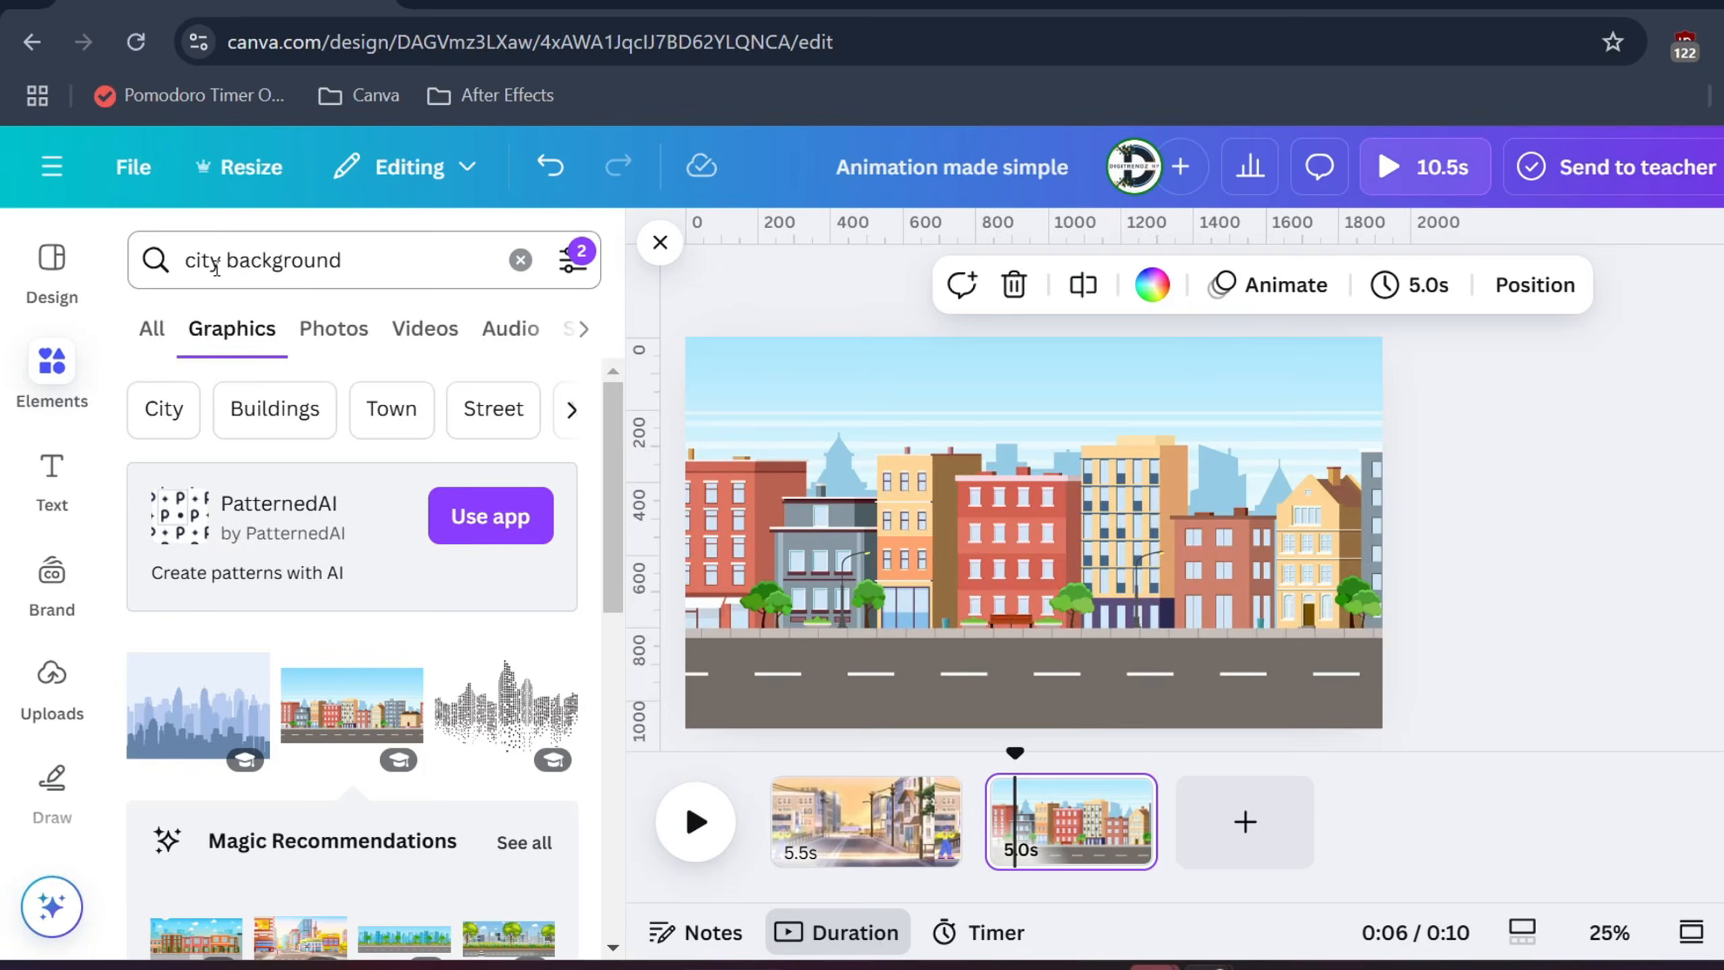
triple_click(217, 267)
Search 'car', filter to Animated, and add the yellow SUV to the street page
type("car")
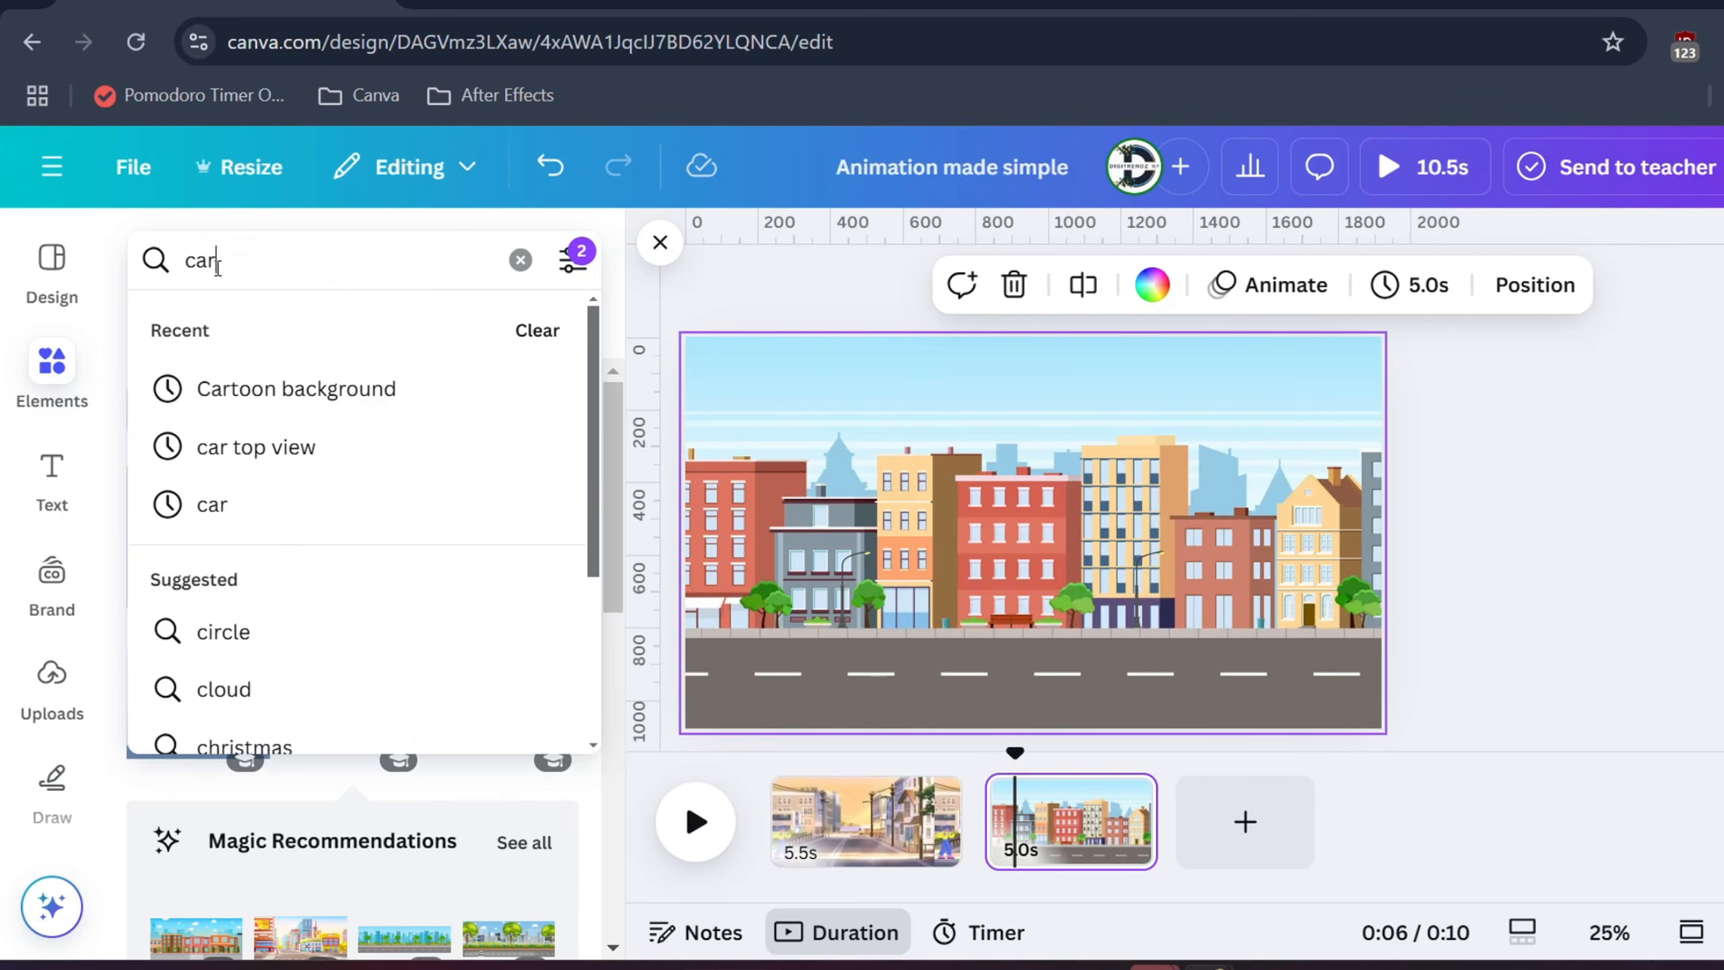
key("Return")
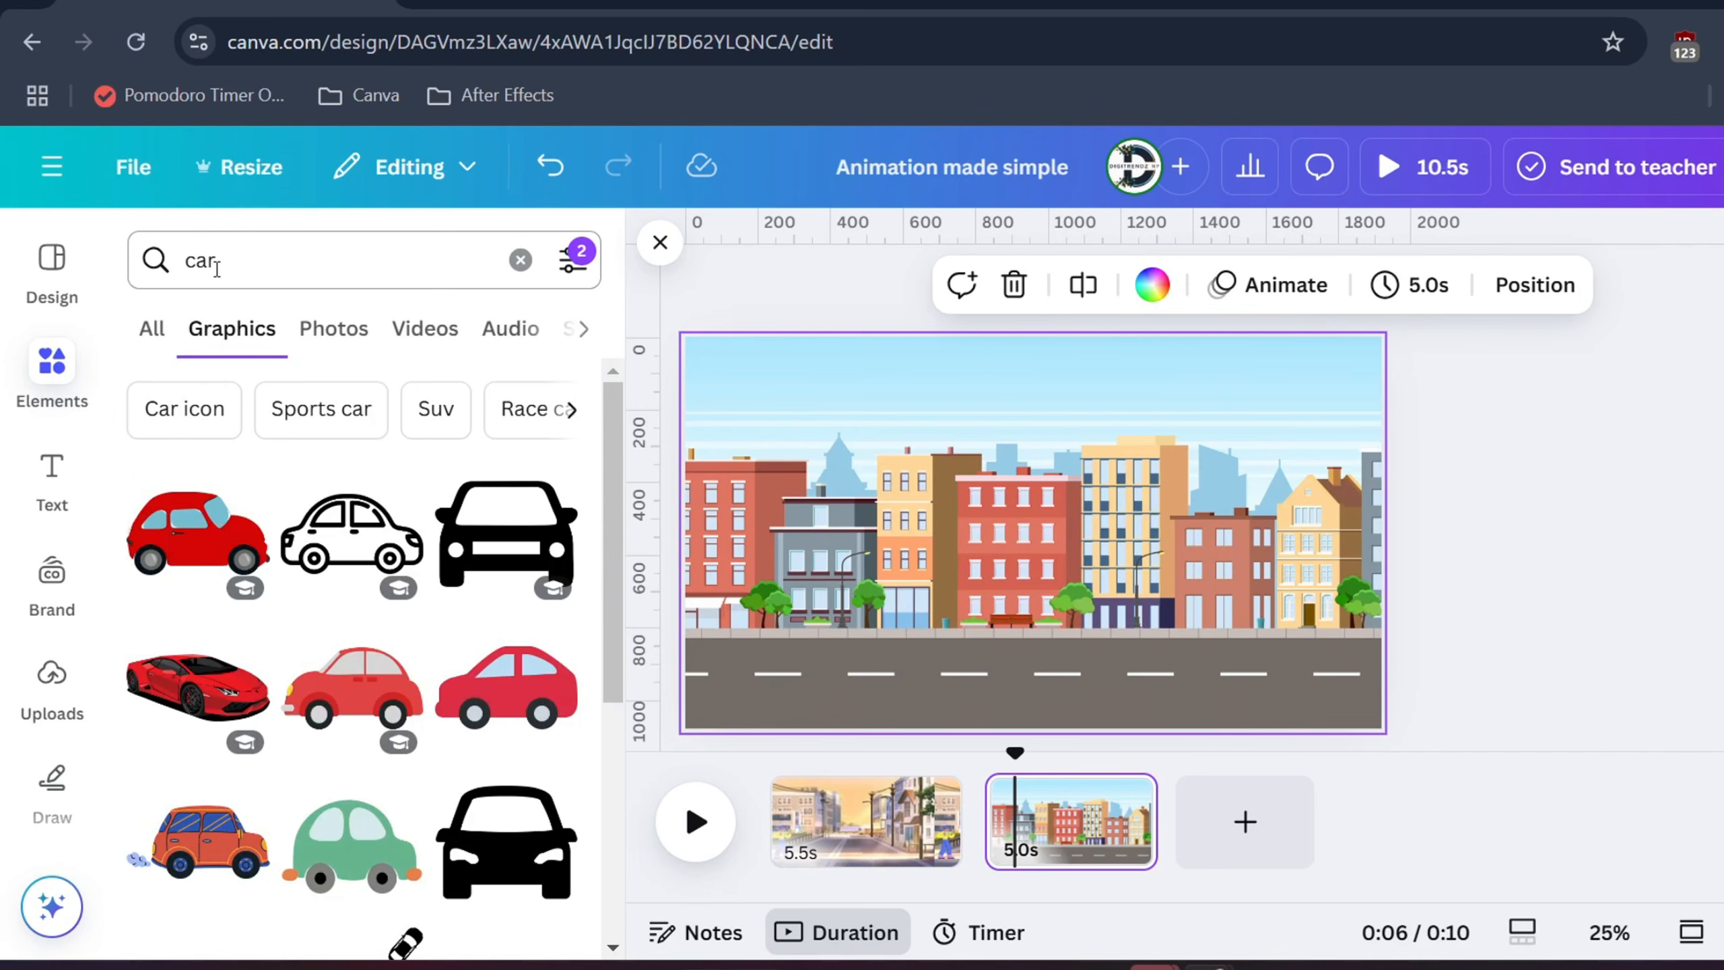
left_click(575, 265)
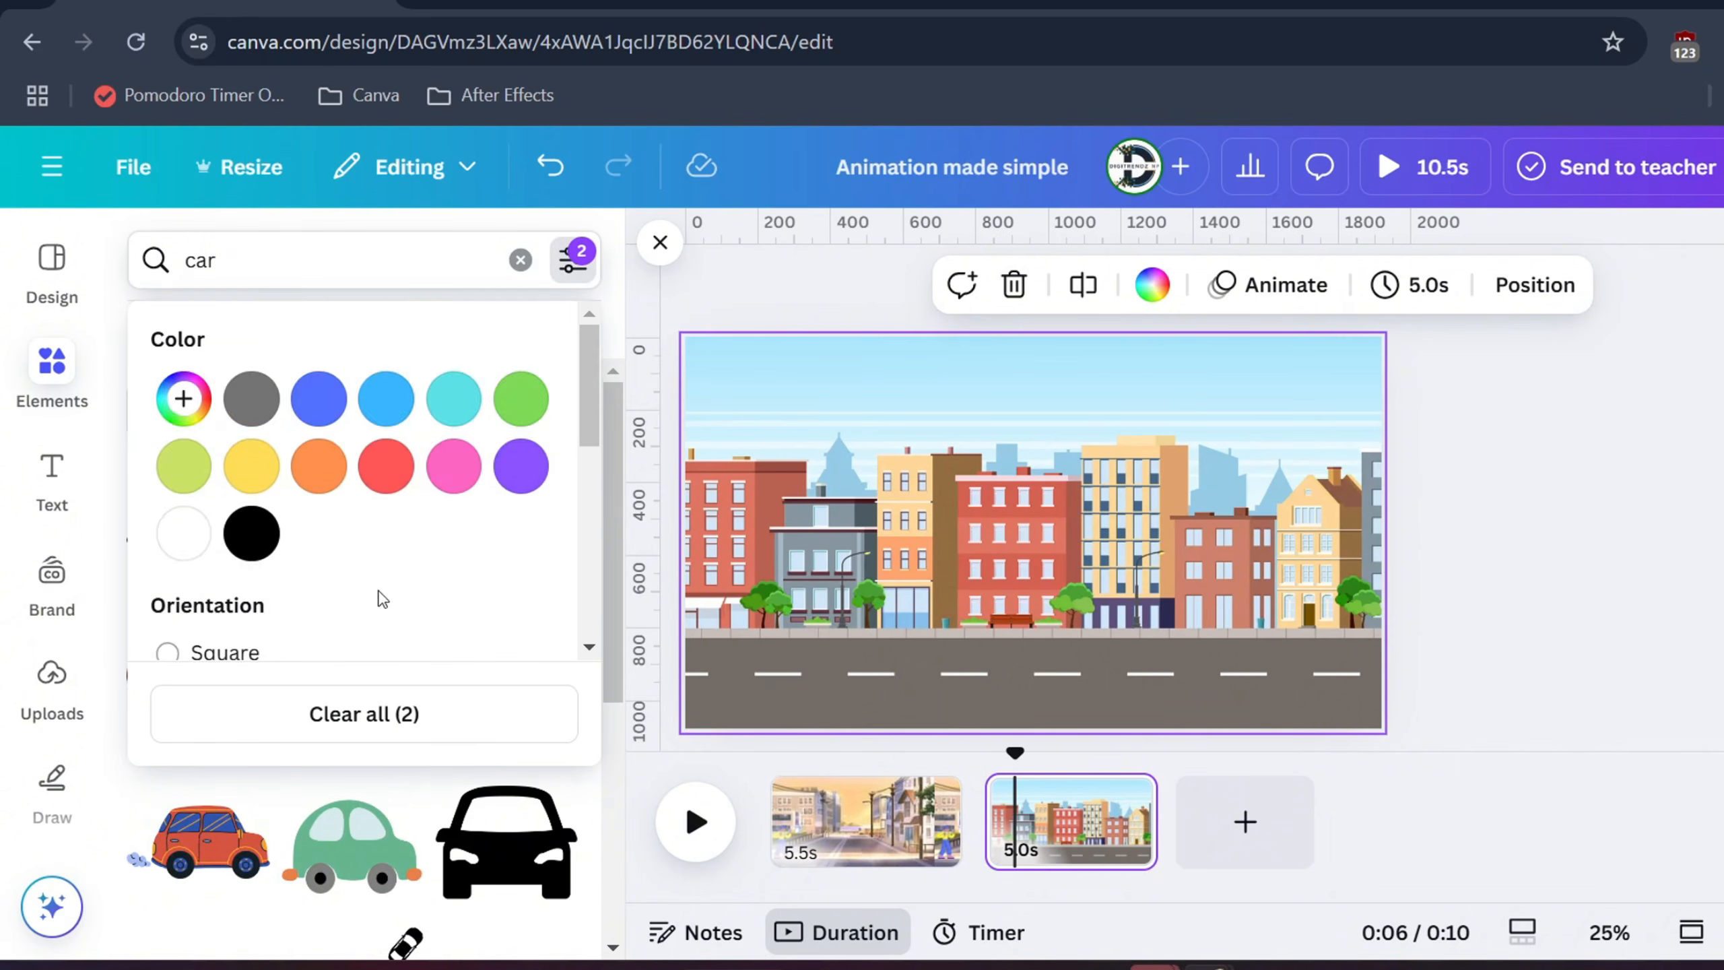
scroll(360, 597, "down", 5)
left_click(207, 564)
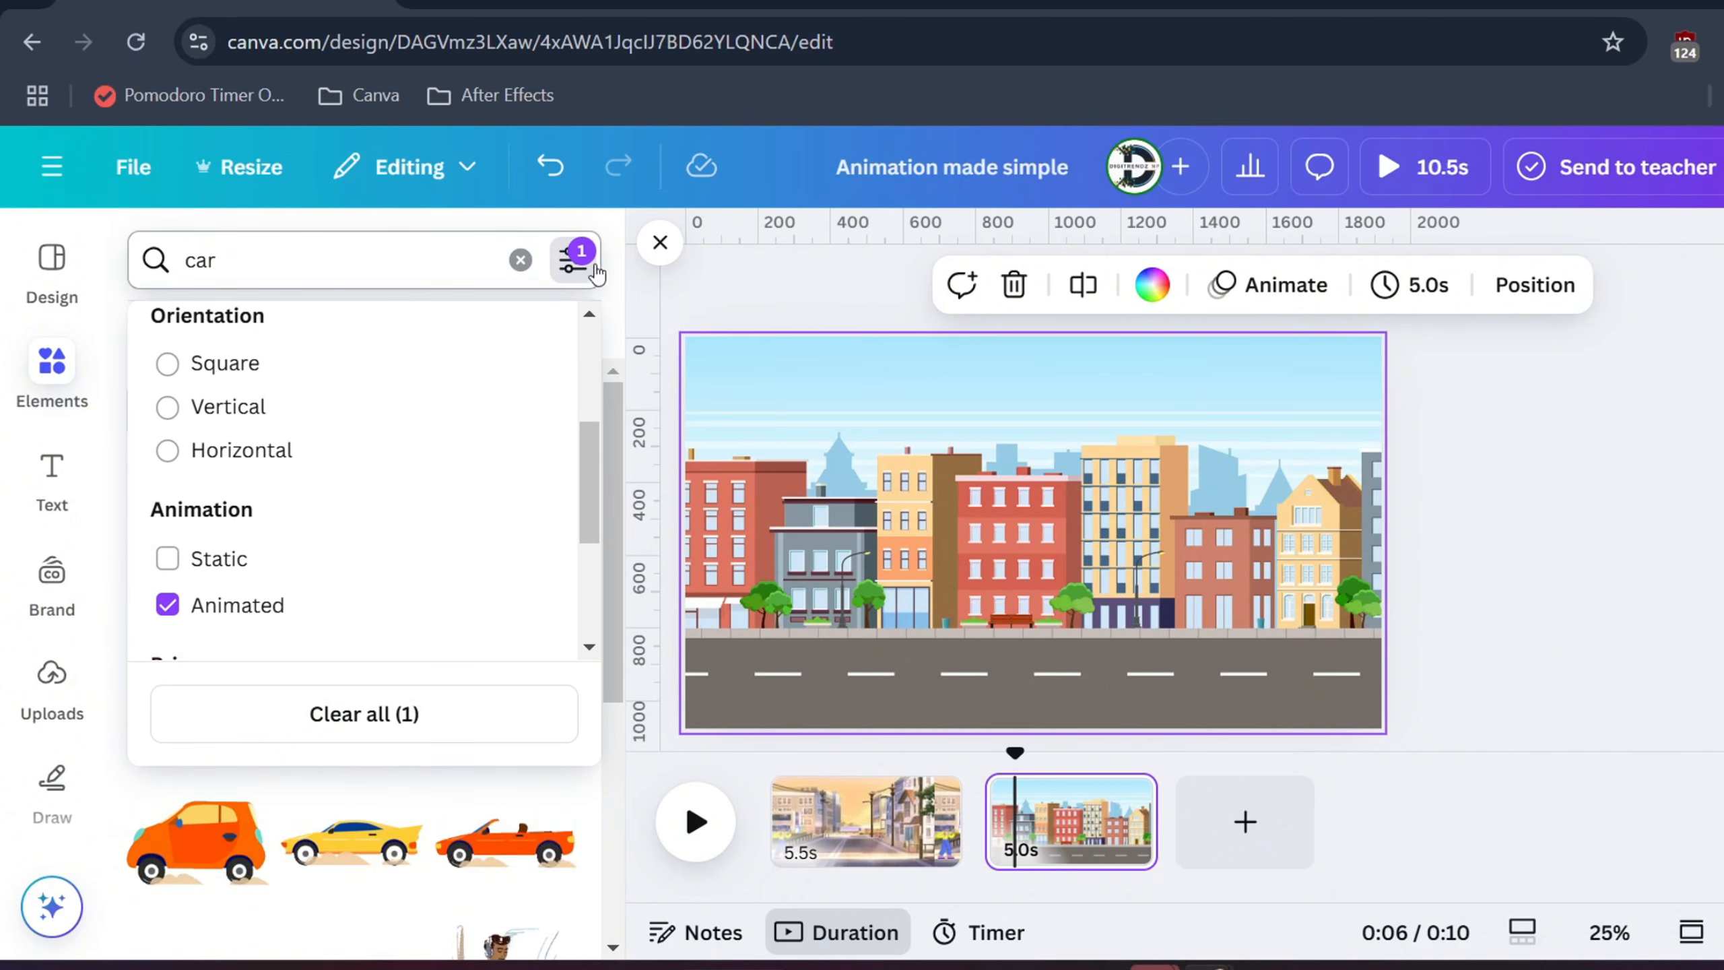
left_click(583, 264)
scroll(350, 673, "down", 4)
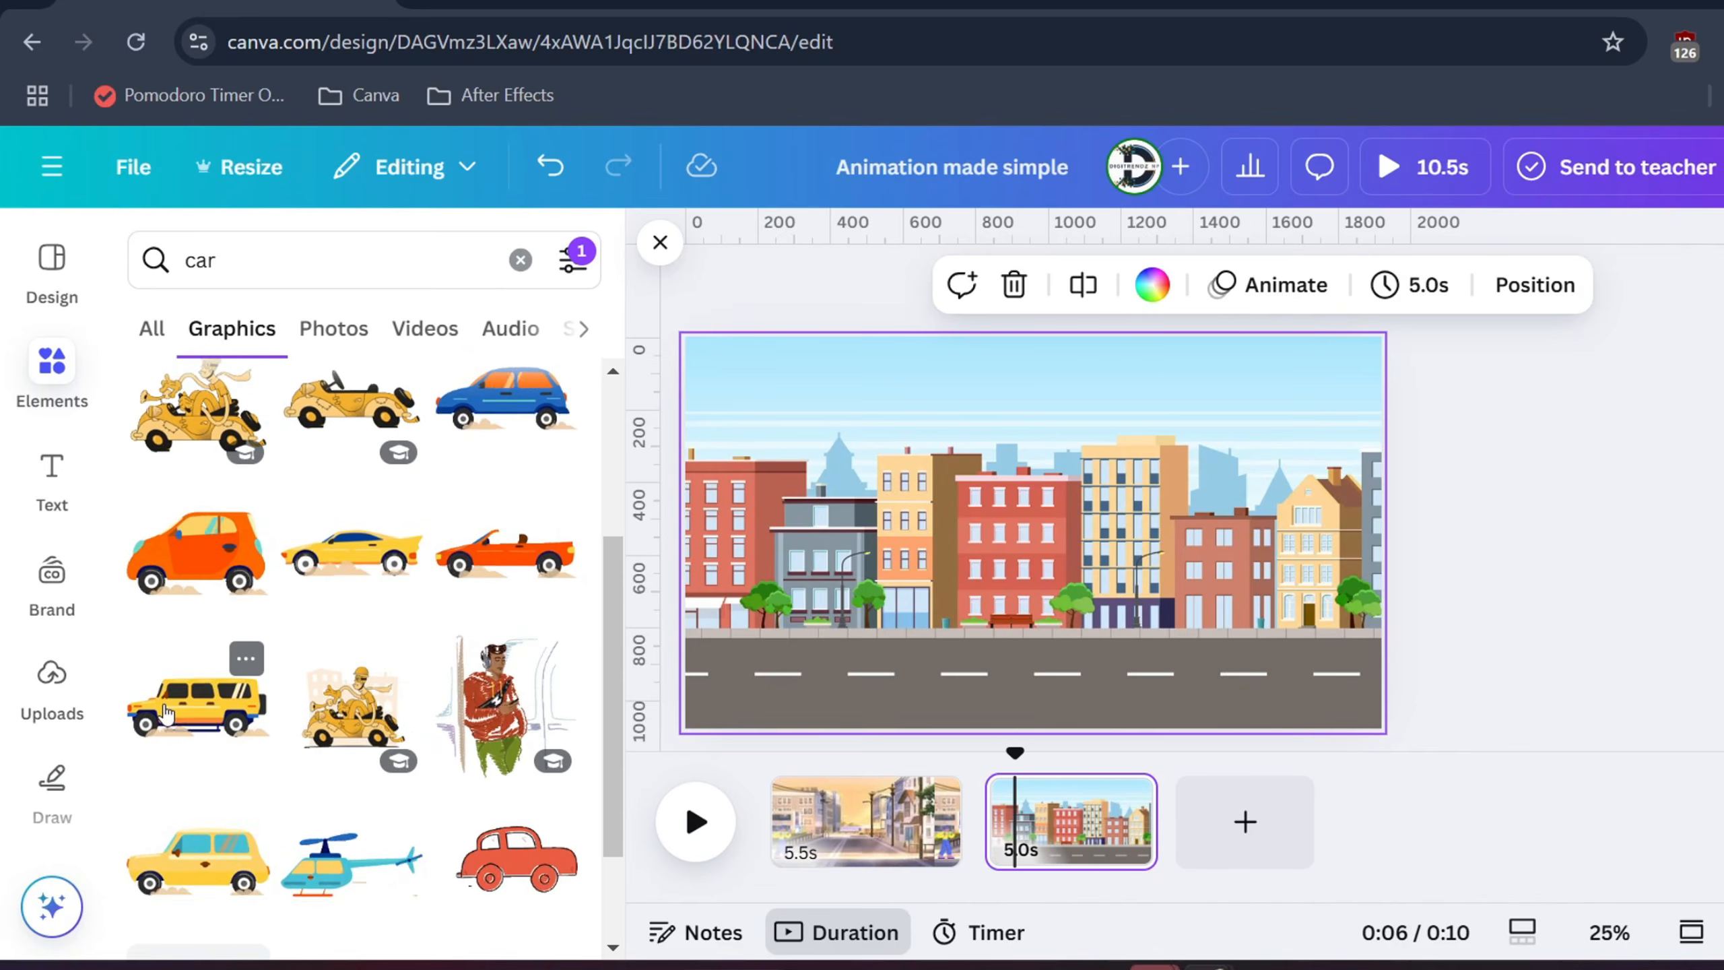
left_click(166, 762)
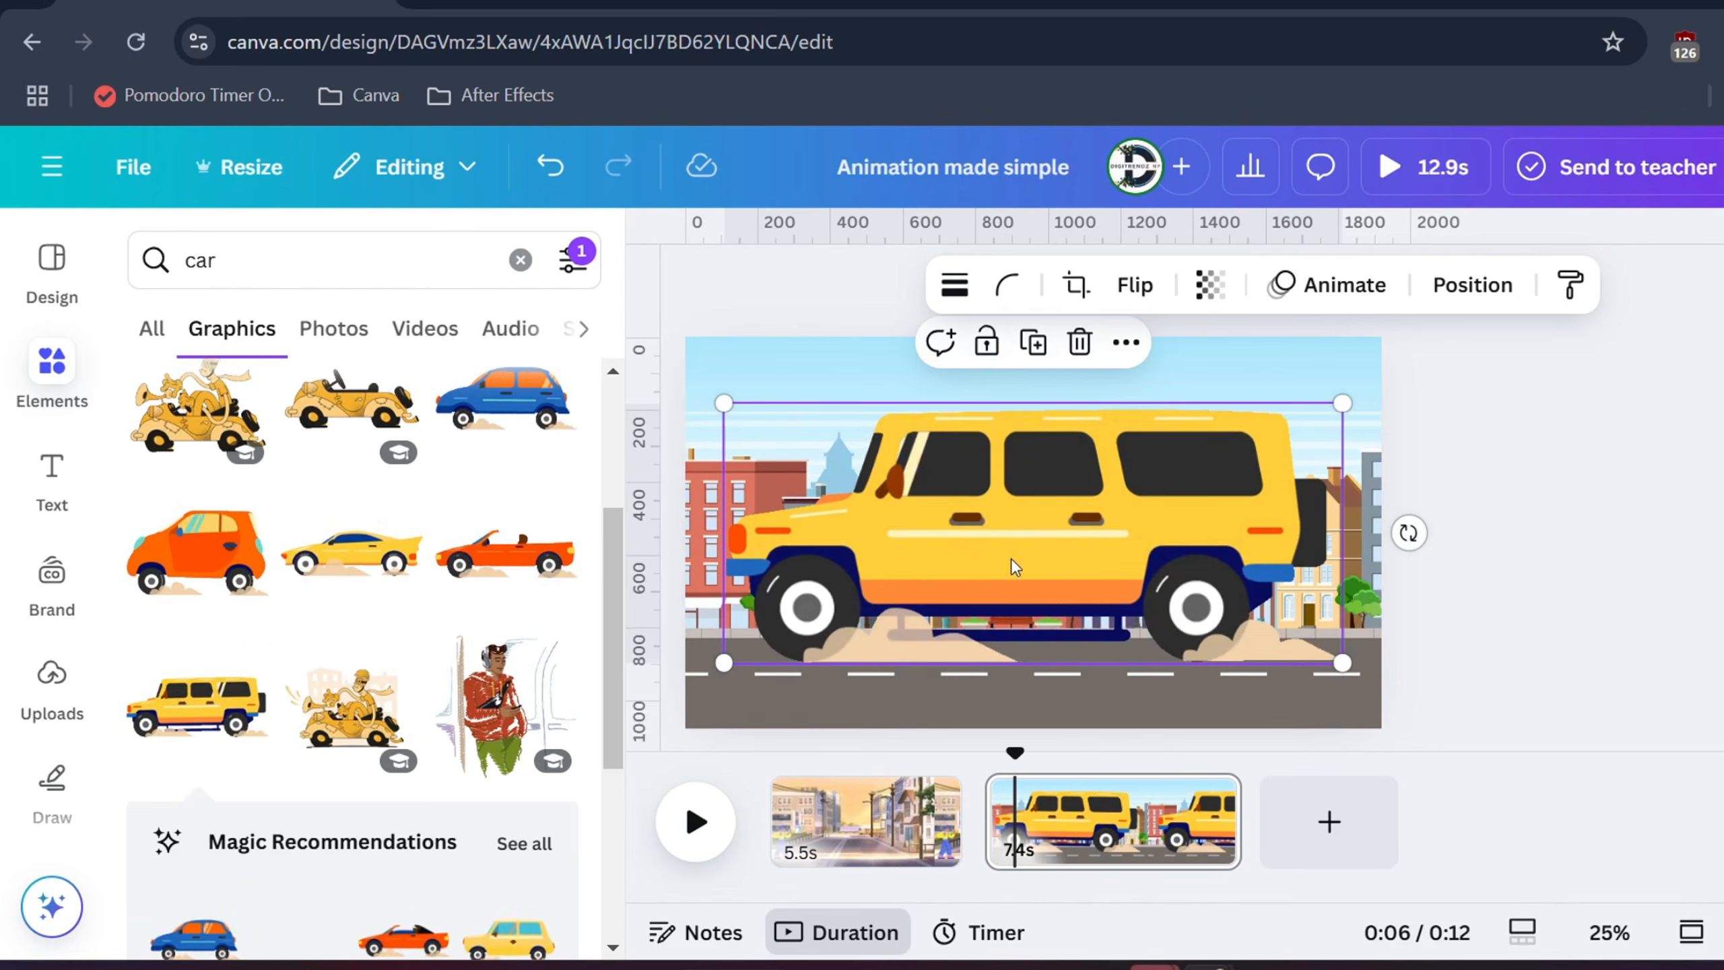
Shrink the SUV, flip it horizontally at the road's left edge, and trim the page to 3.5 seconds
left_click_drag(1351, 397, 954, 571)
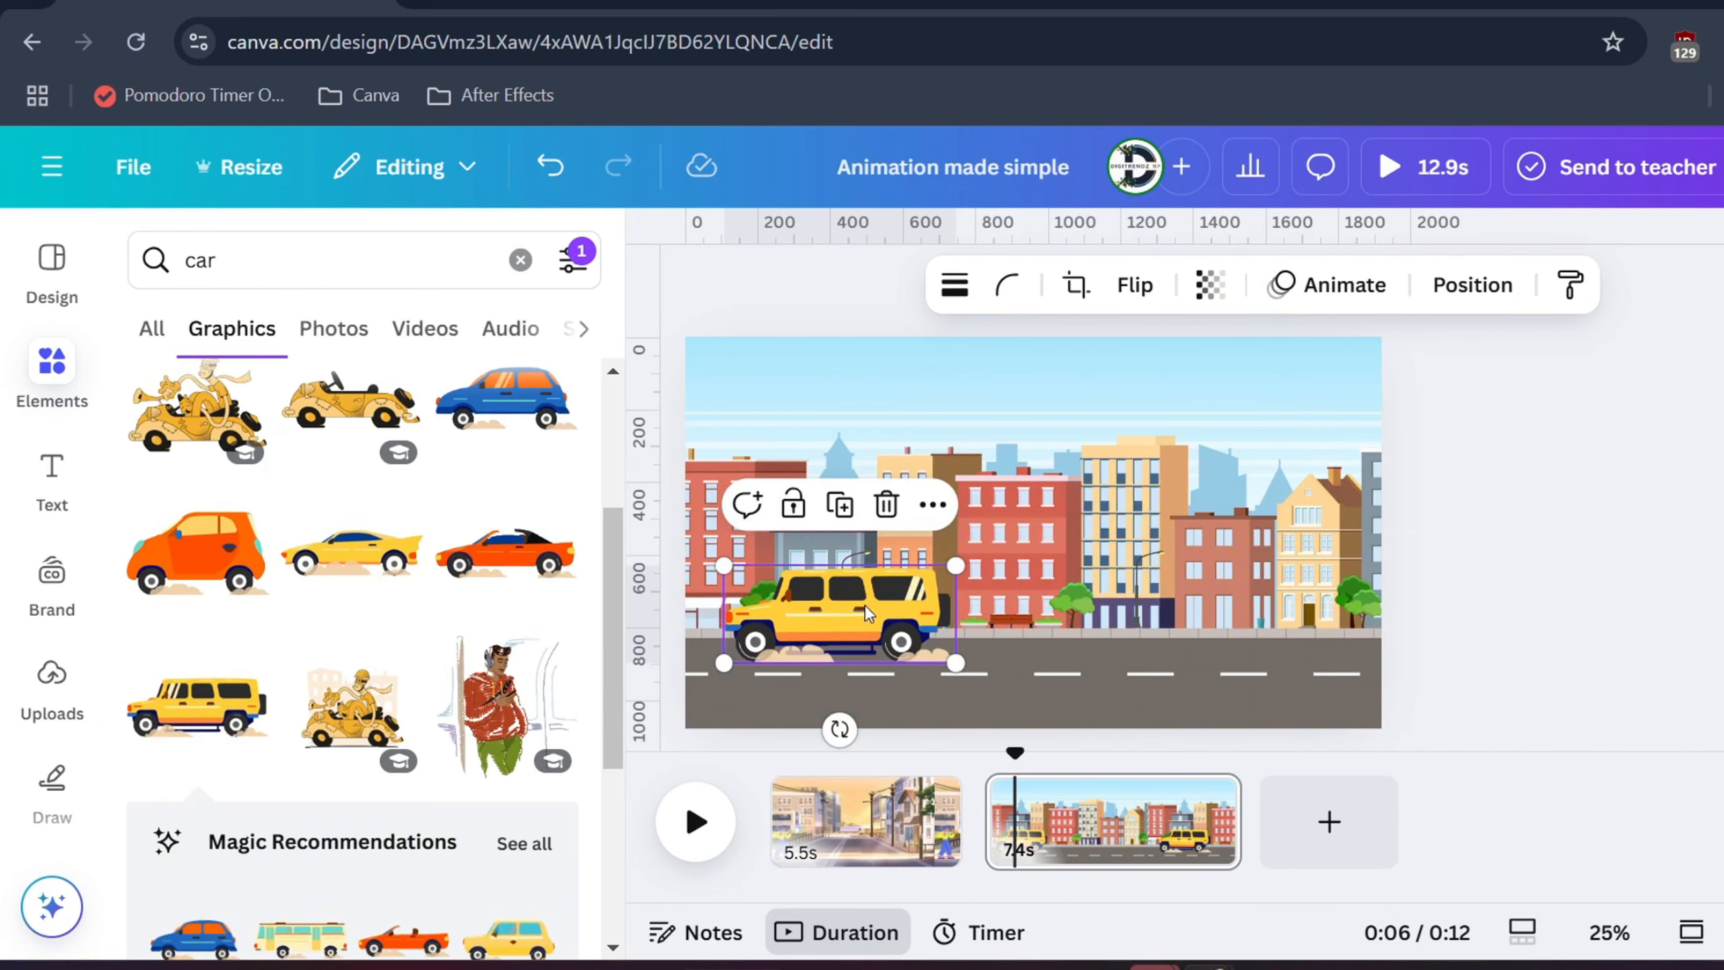
left_click_drag(830, 623, 822, 616)
left_click(1135, 285)
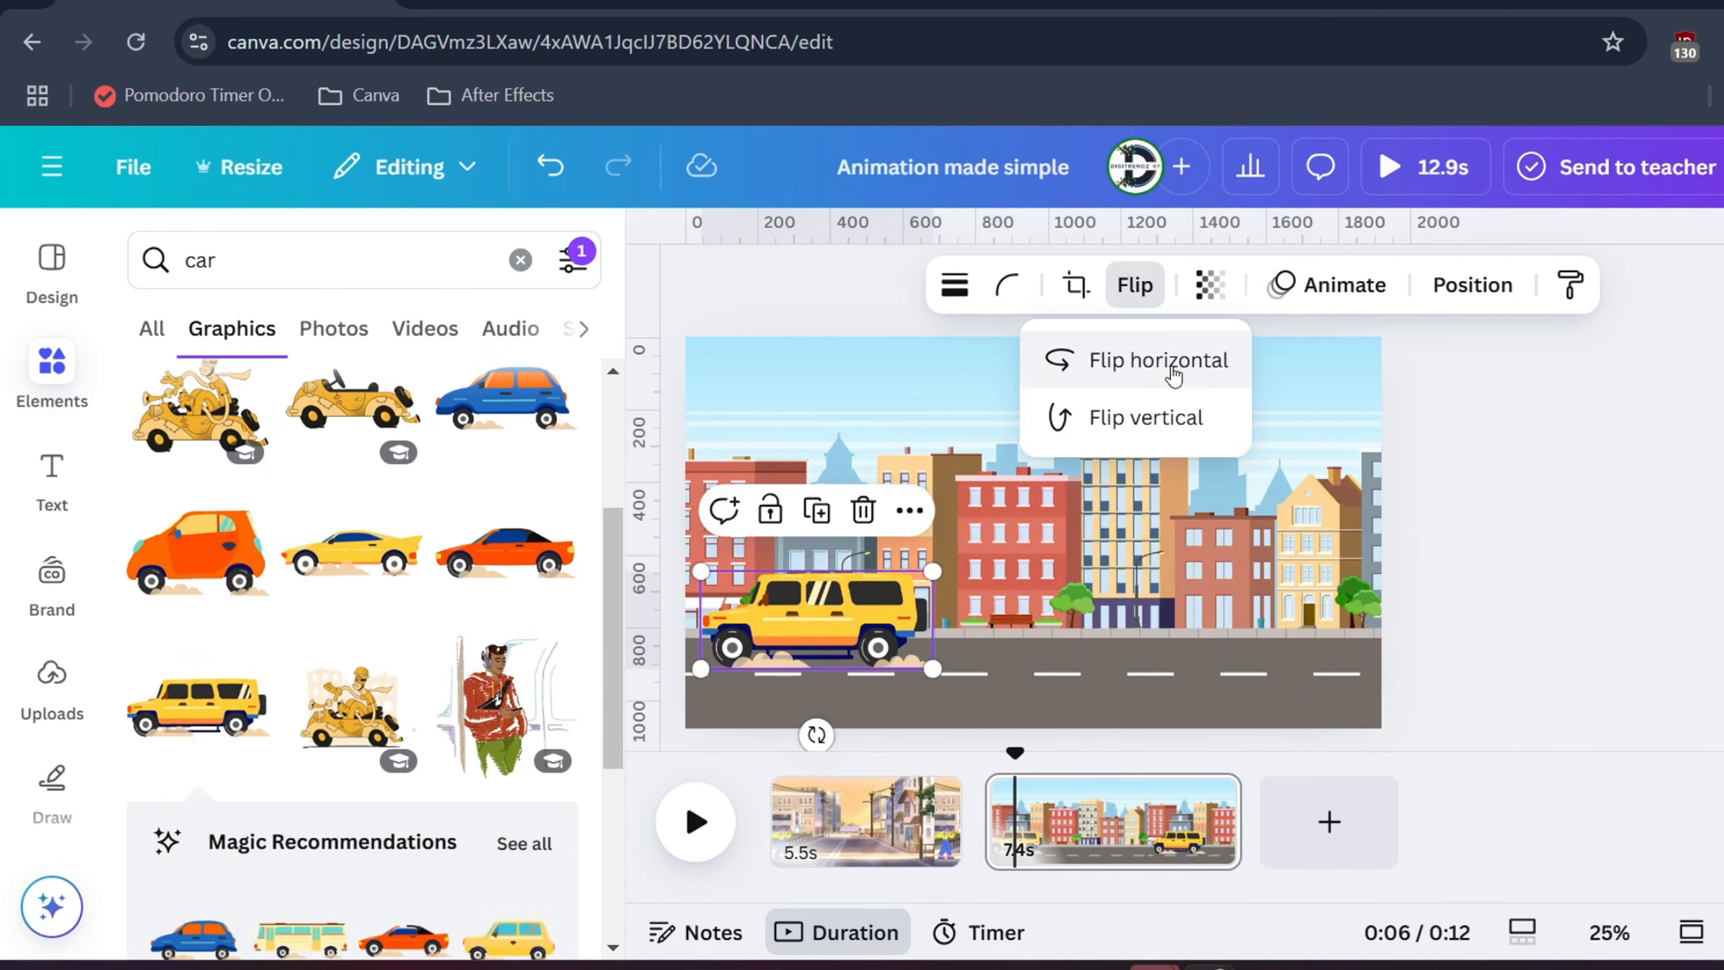
left_click(1158, 360)
left_click(841, 651)
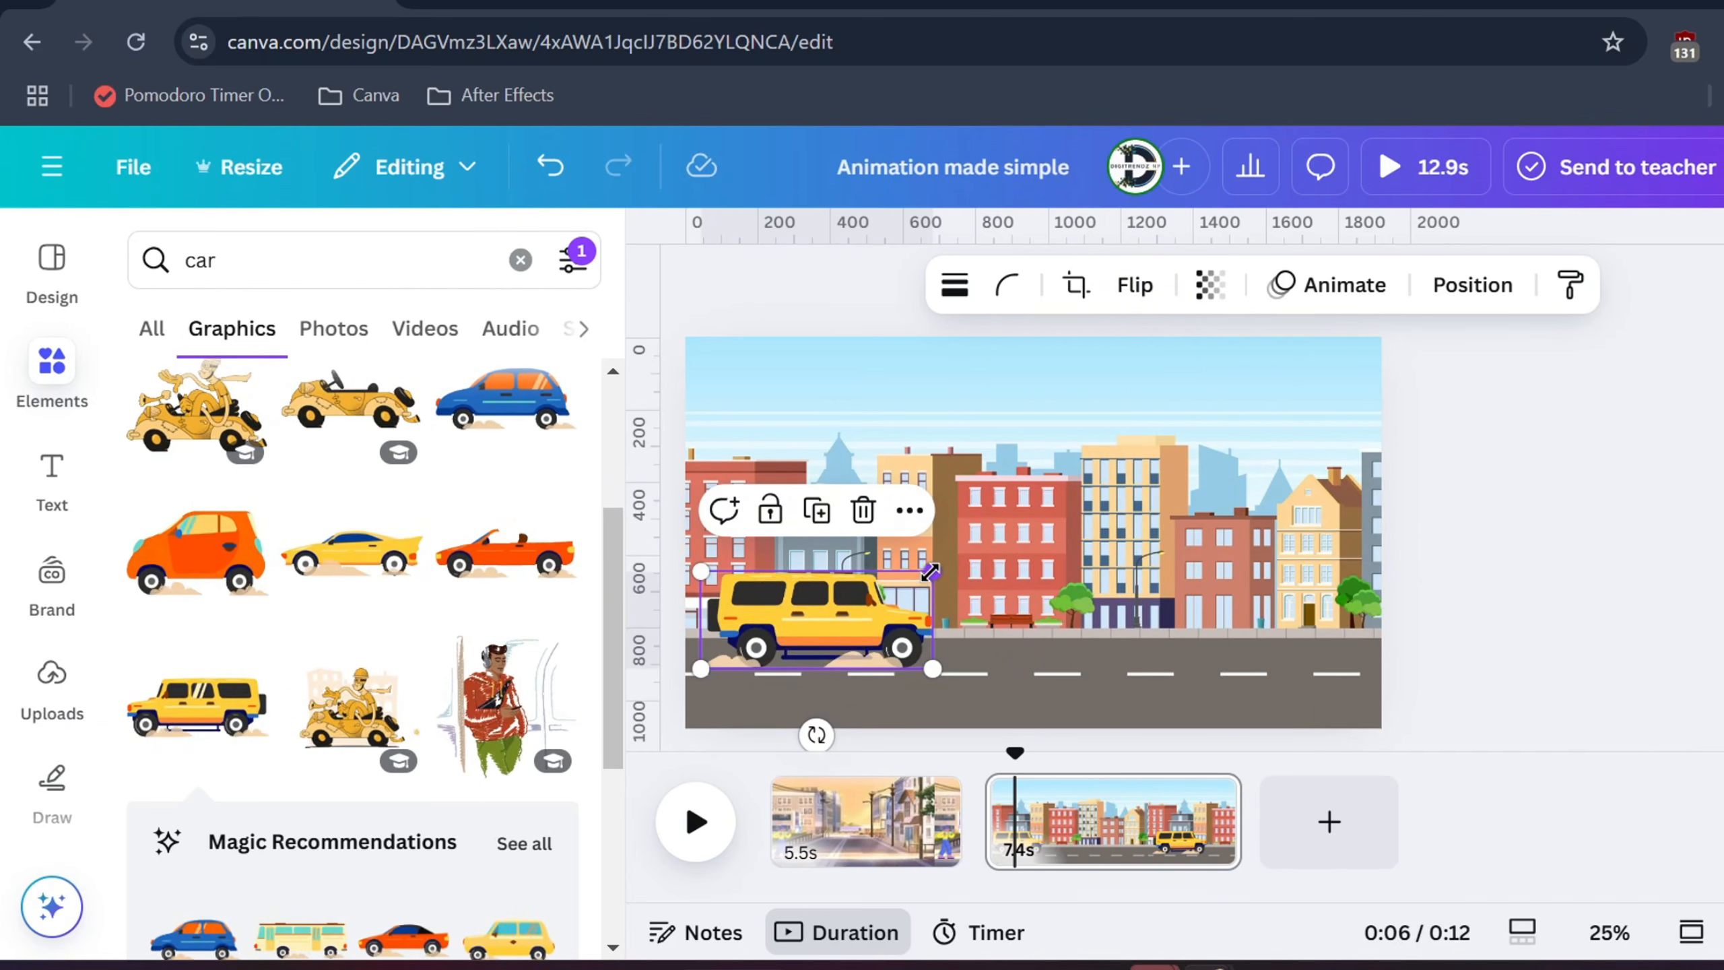
left_click_drag(932, 571, 881, 596)
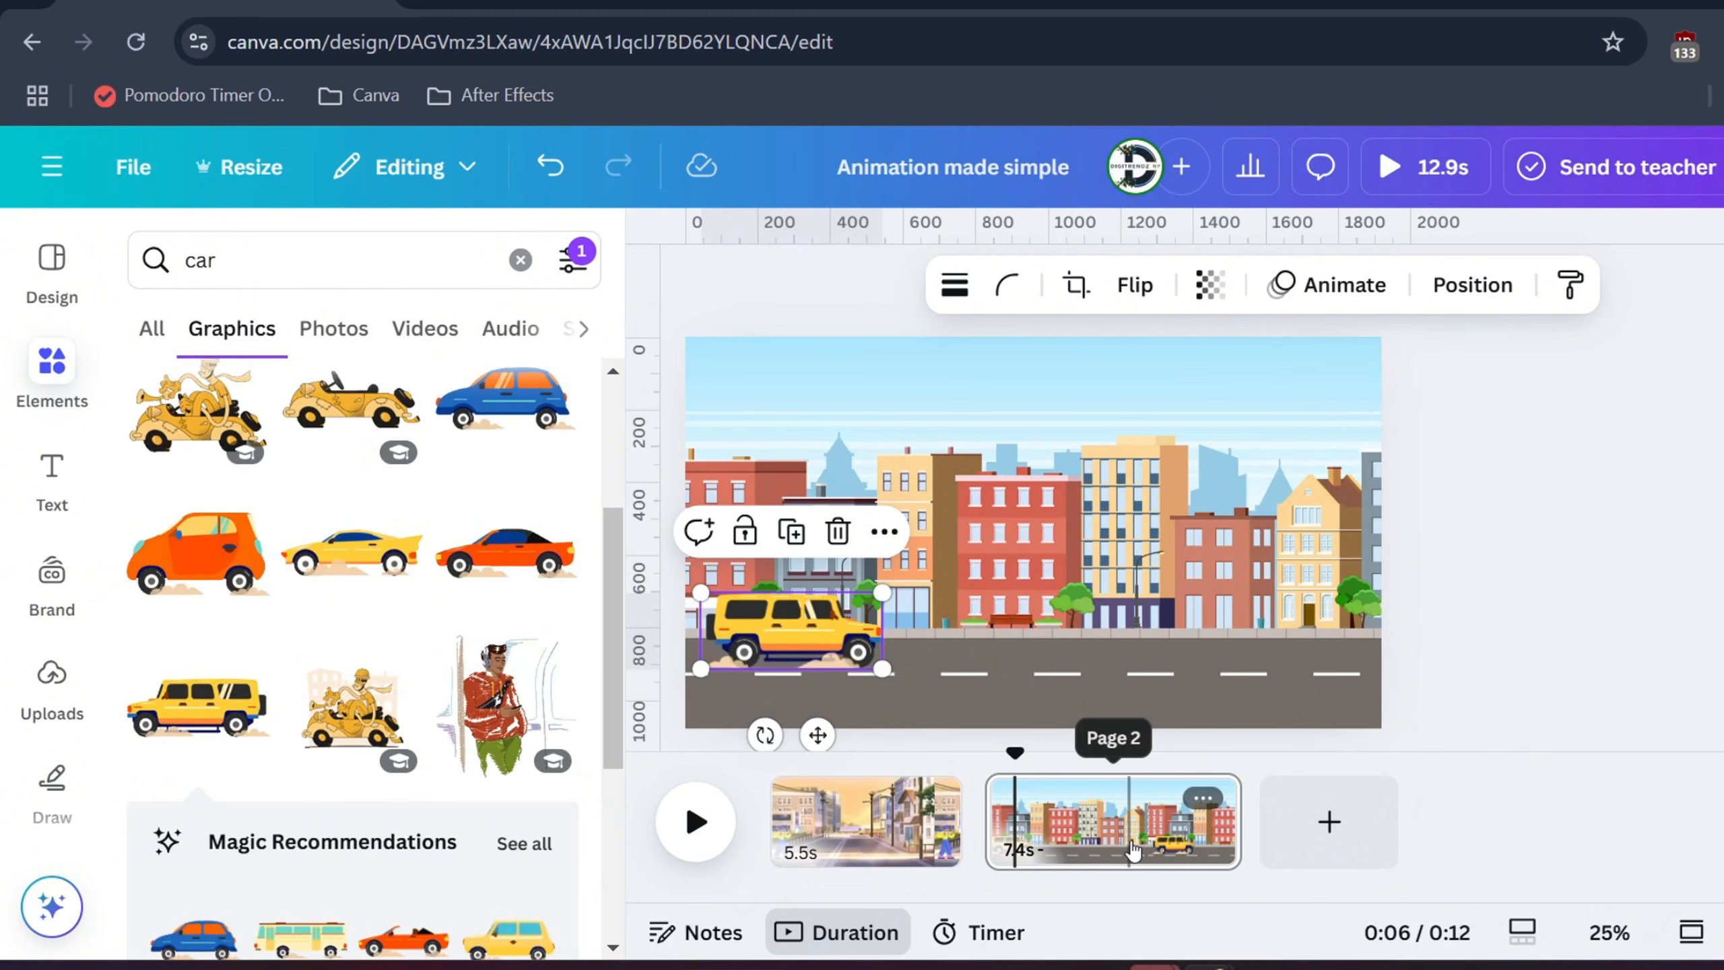
left_click_drag(1225, 829, 1089, 829)
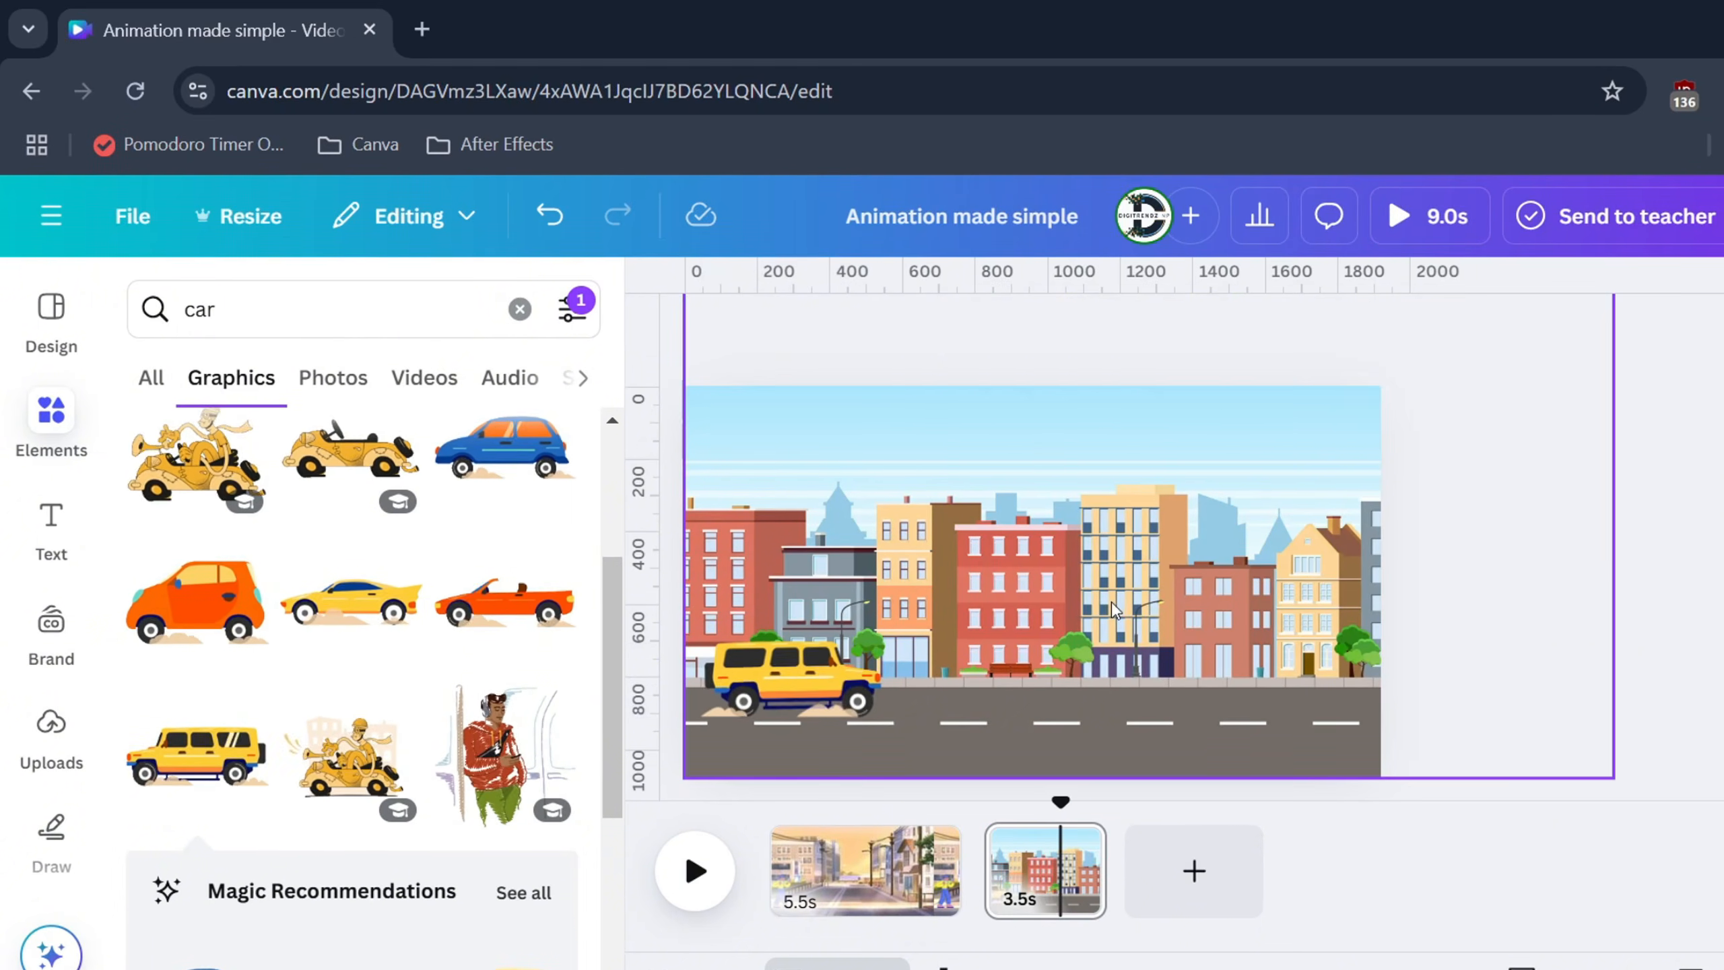
Record a custom leftward slide animation for the city background, then start a new design
left_click(970, 495)
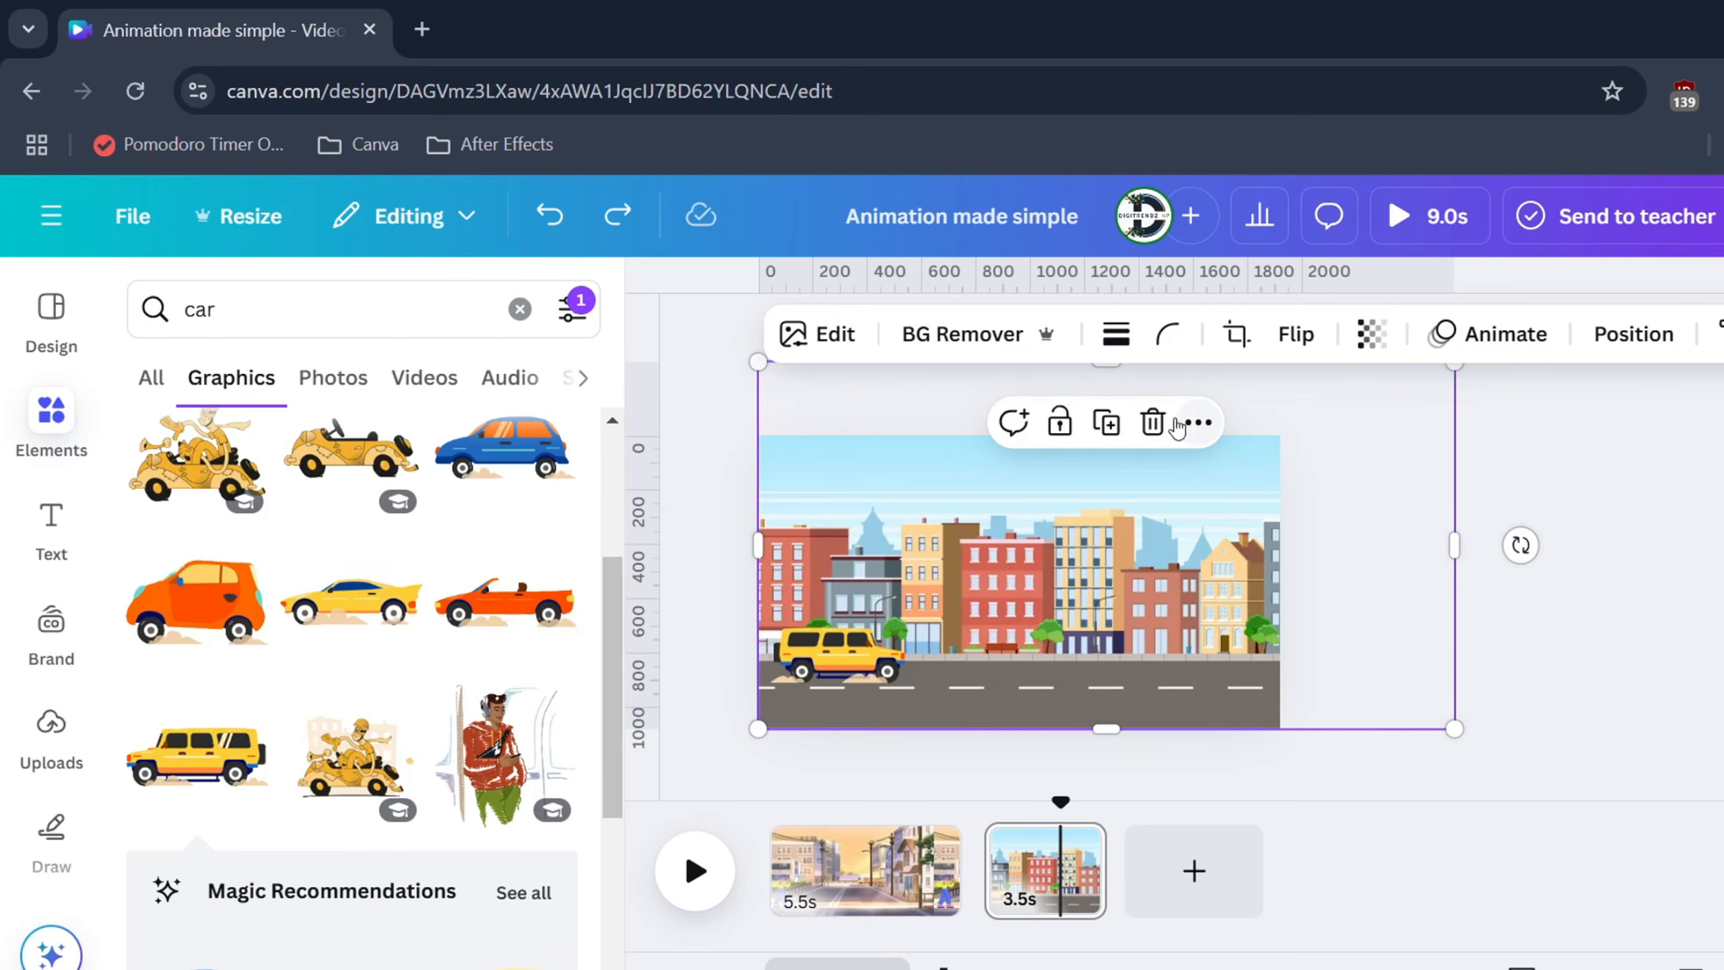
left_click(875, 672)
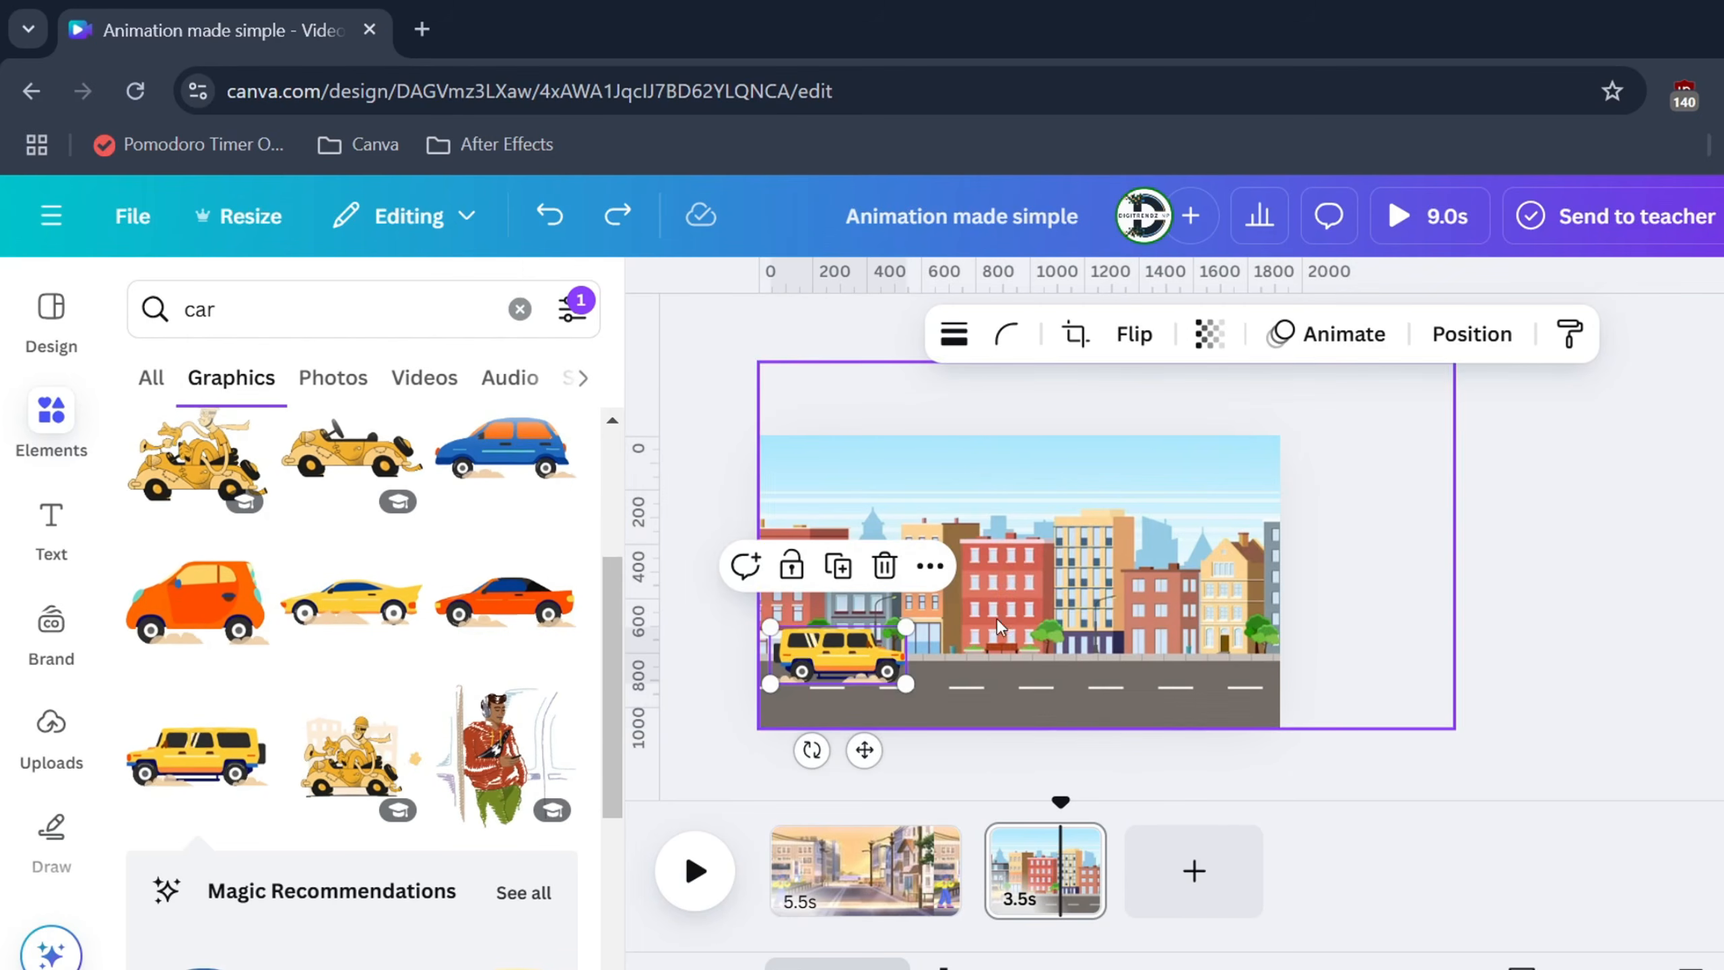
left_click(1030, 571)
left_click(1487, 333)
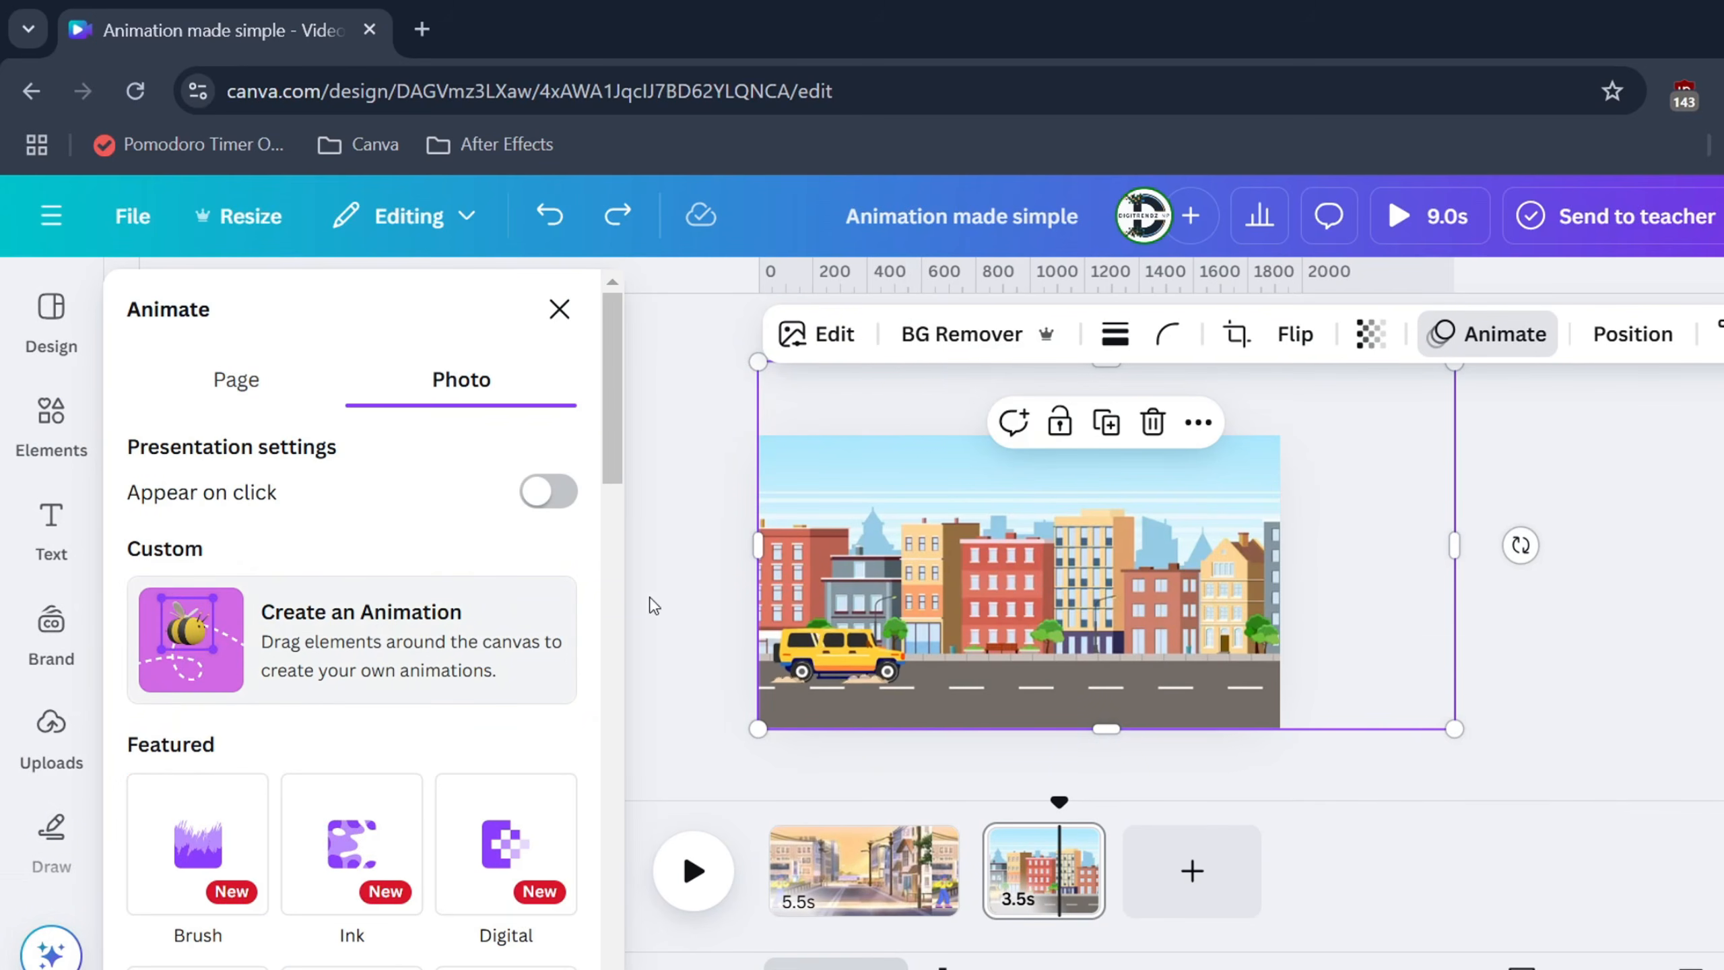
left_click(350, 658)
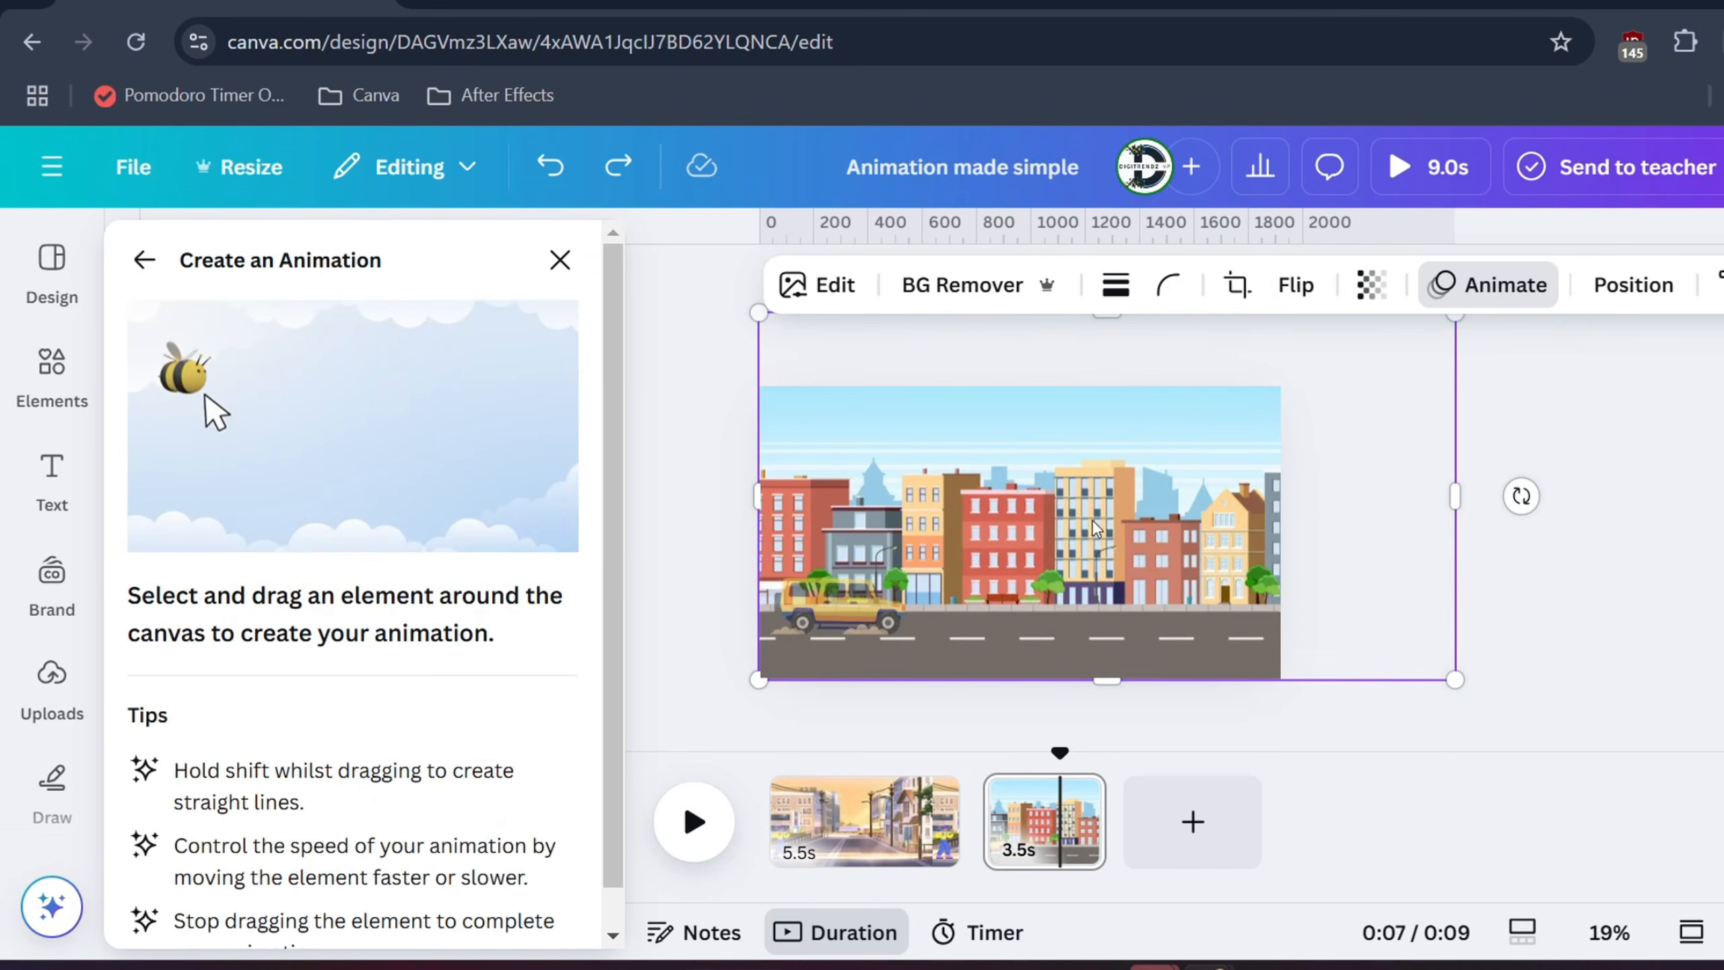
mouse_move(1138, 528)
left_mouse_down()
mouse_move(939, 537)
mouse_move(996, 548)
left_mouse_up()
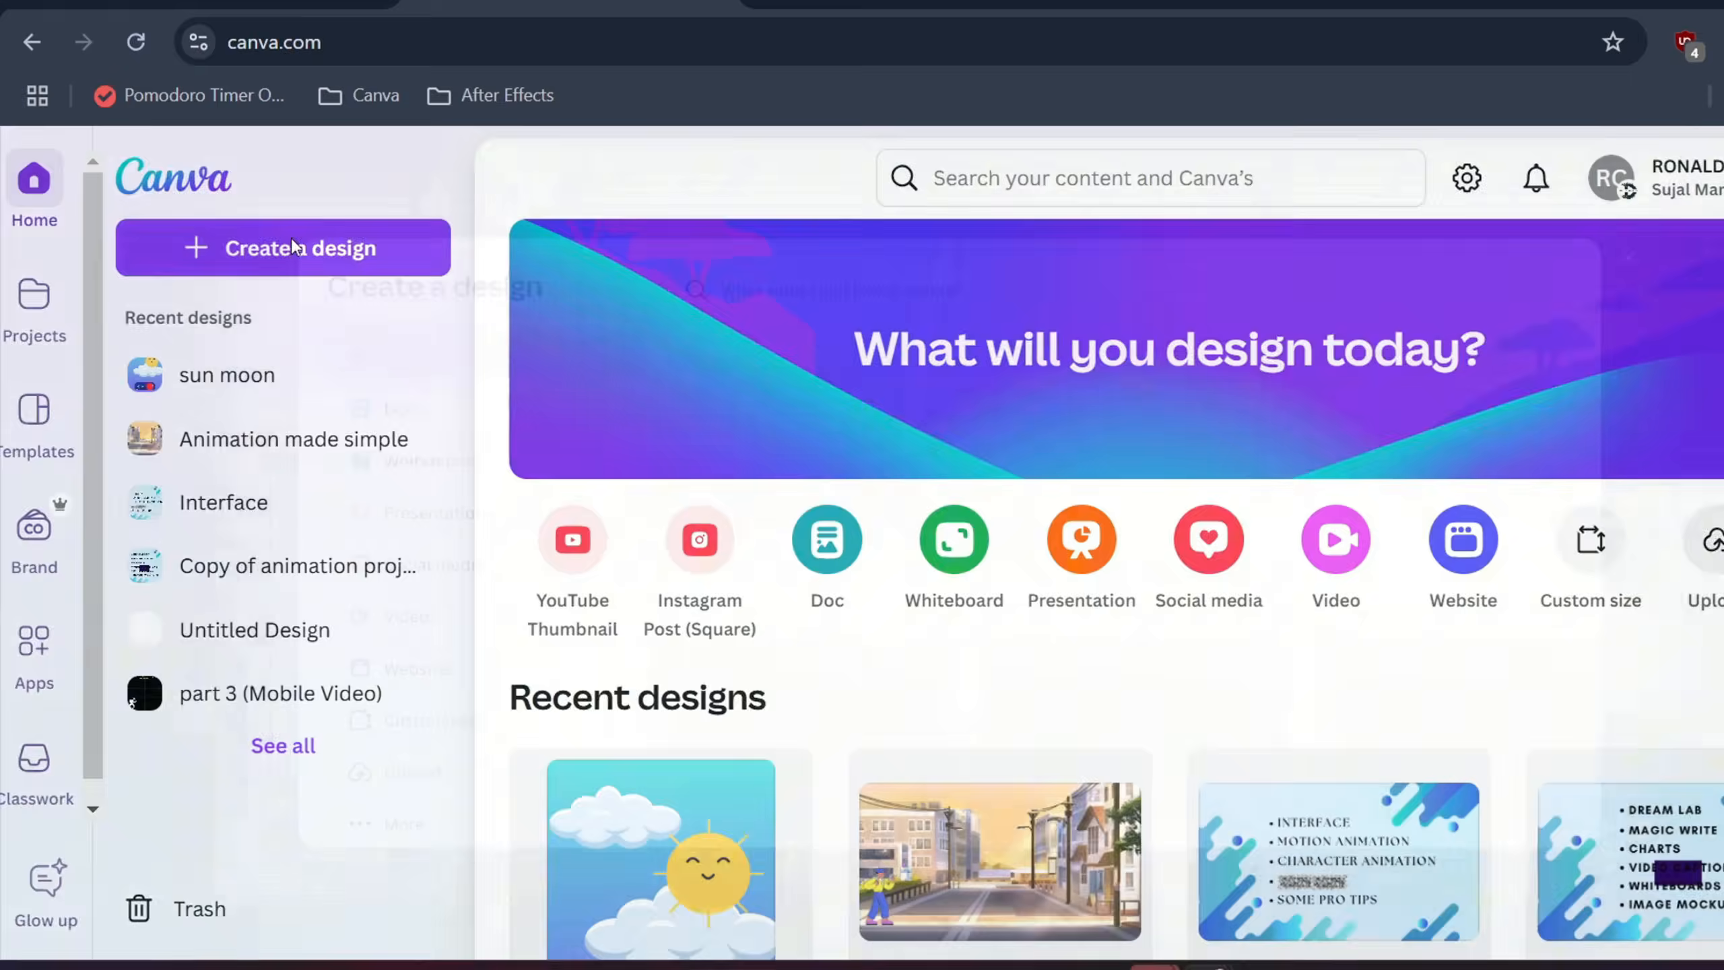
left_click(291, 237)
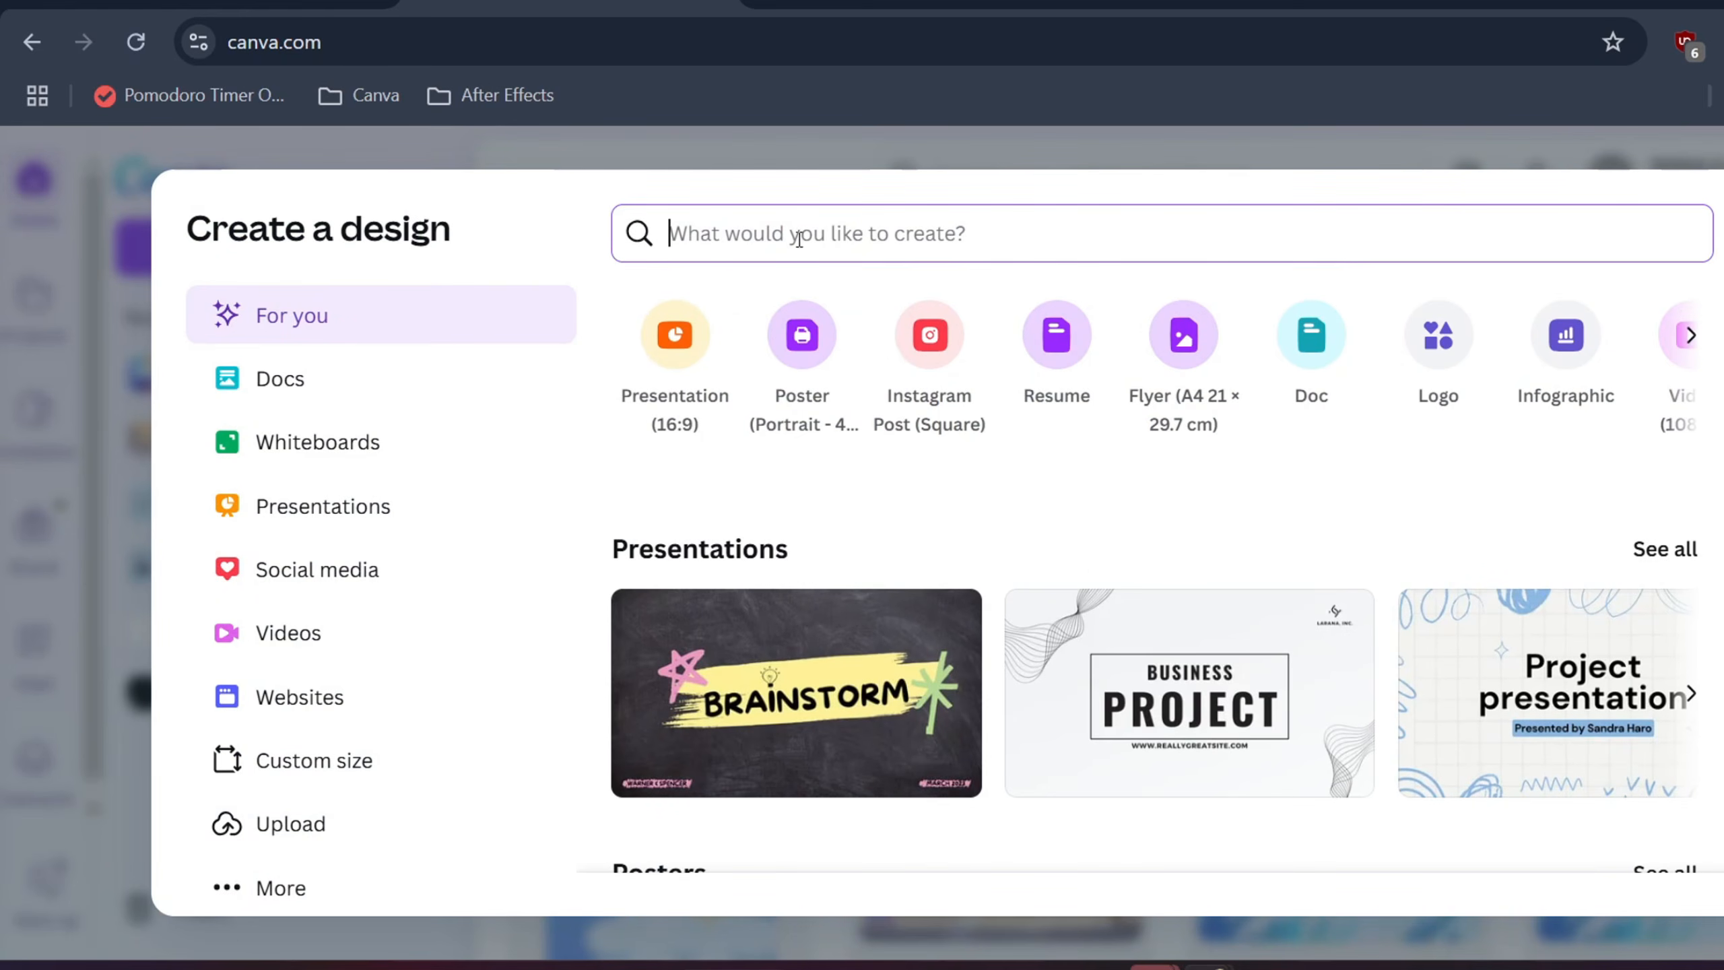
Create a new Instagram Reel mobile video design
type("instagra")
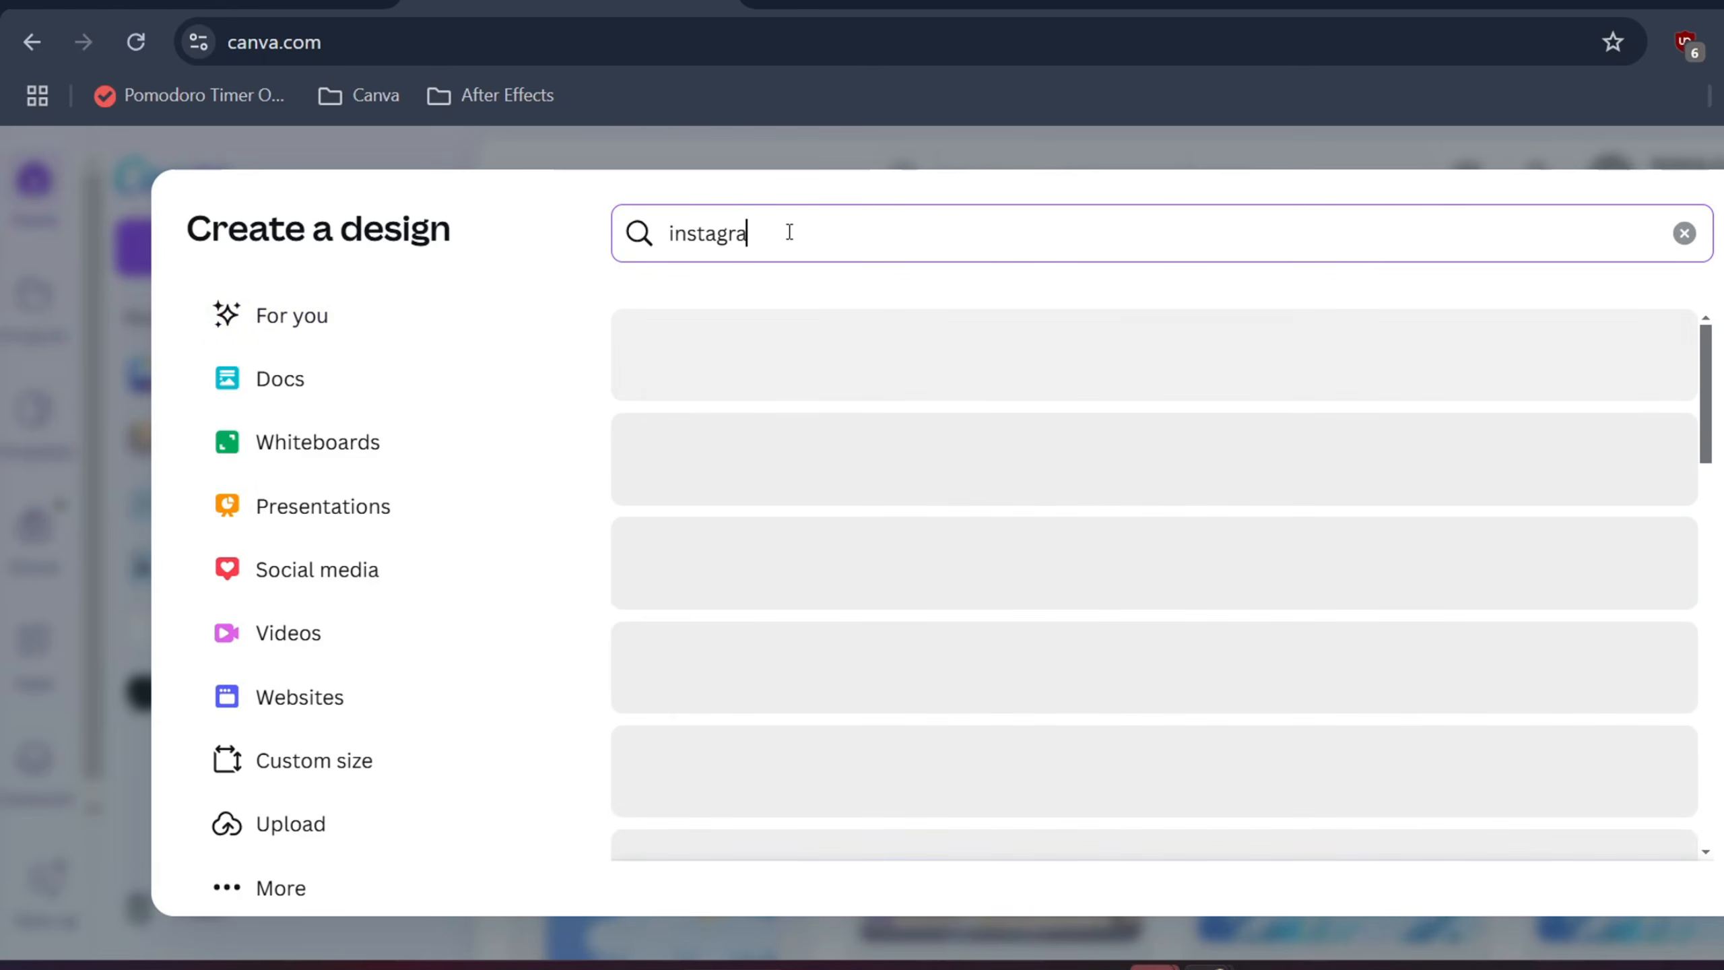
type("m")
left_click(848, 747)
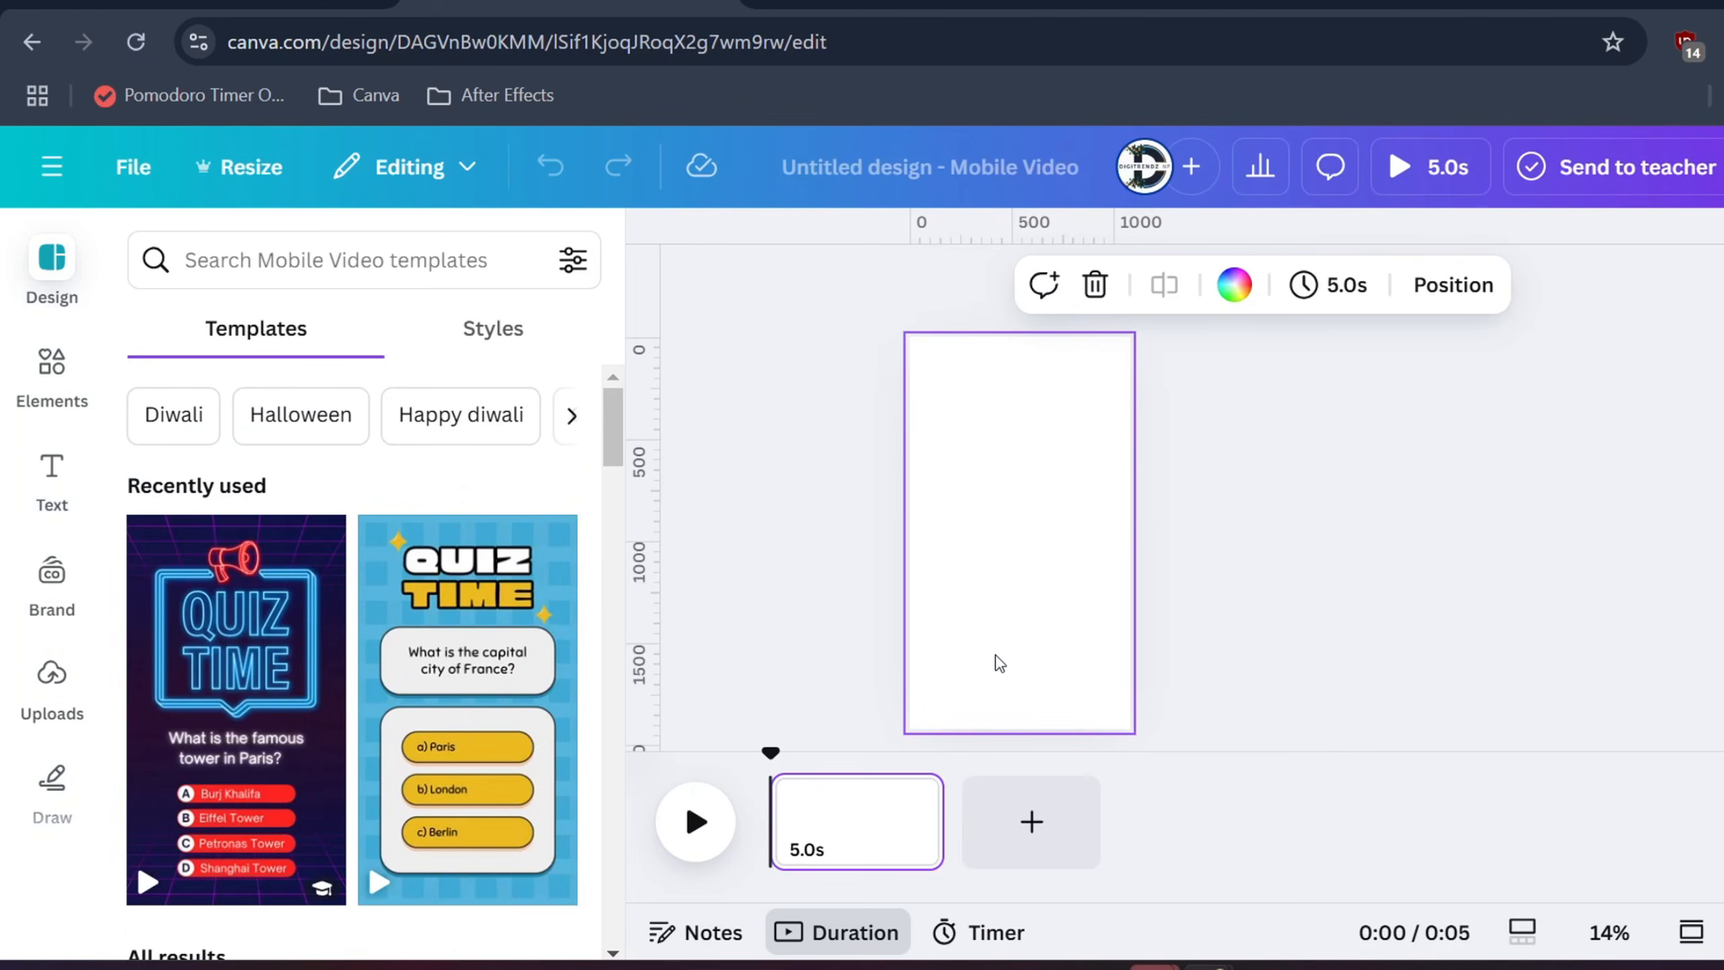
left_click(45, 372)
Search 'motion grid line' and add the small square grid graphic from Graphics results
left_click(233, 241)
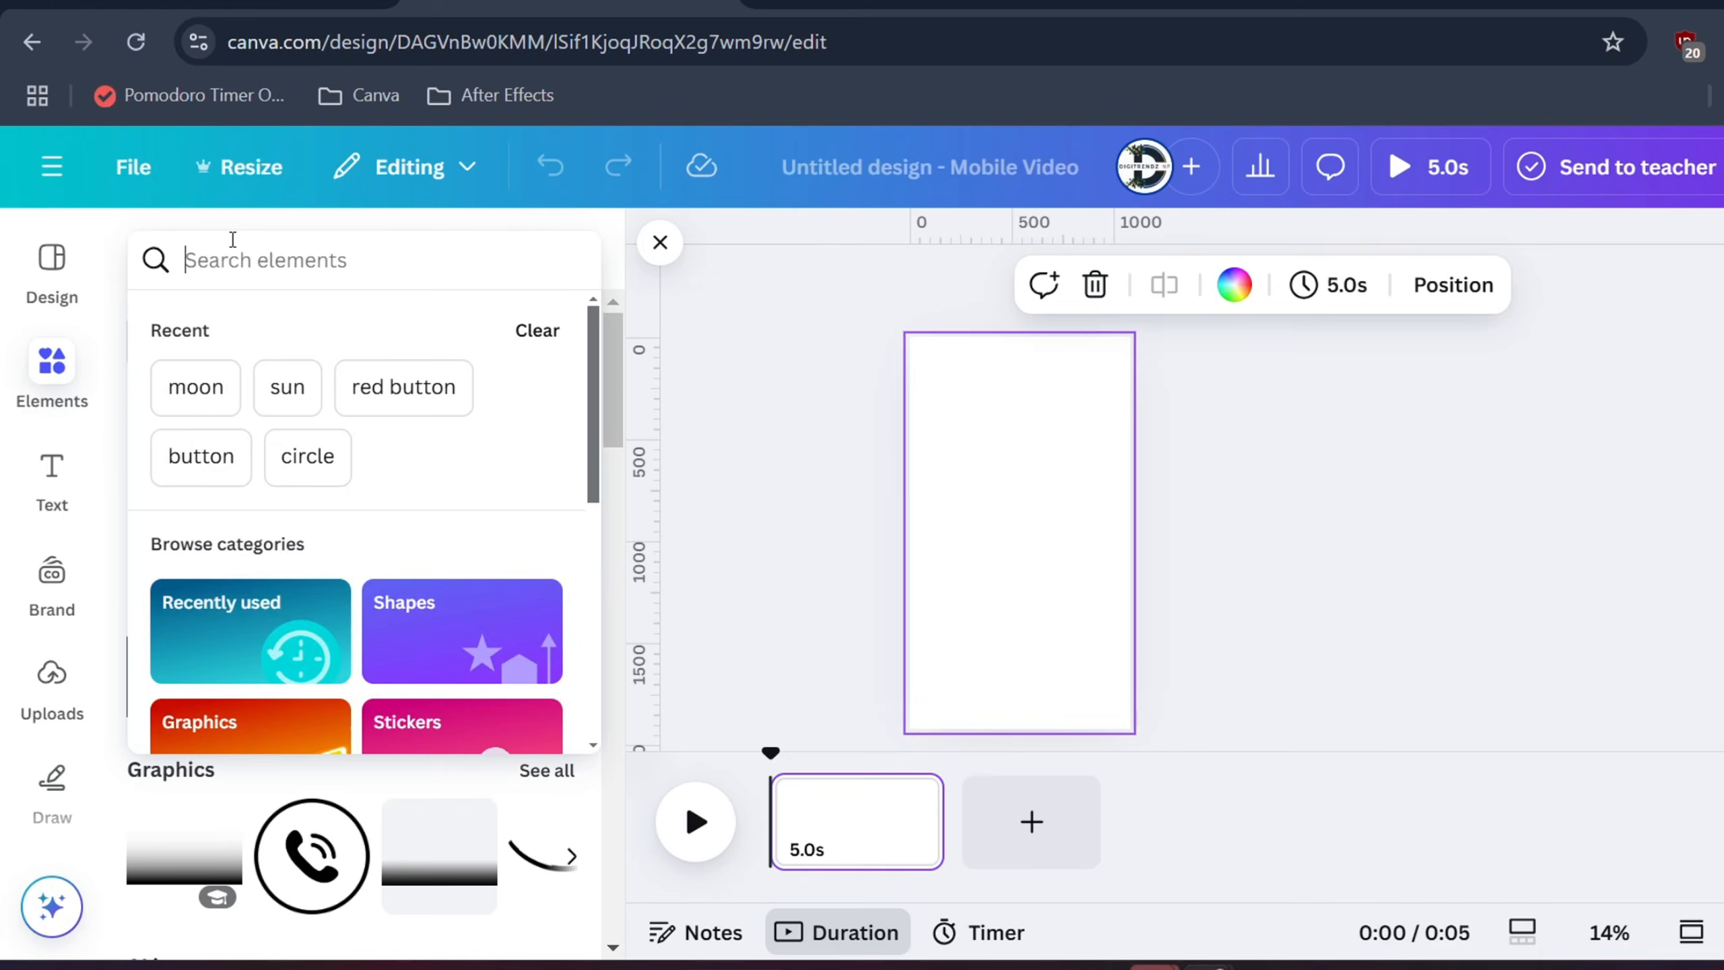
type("motion grid")
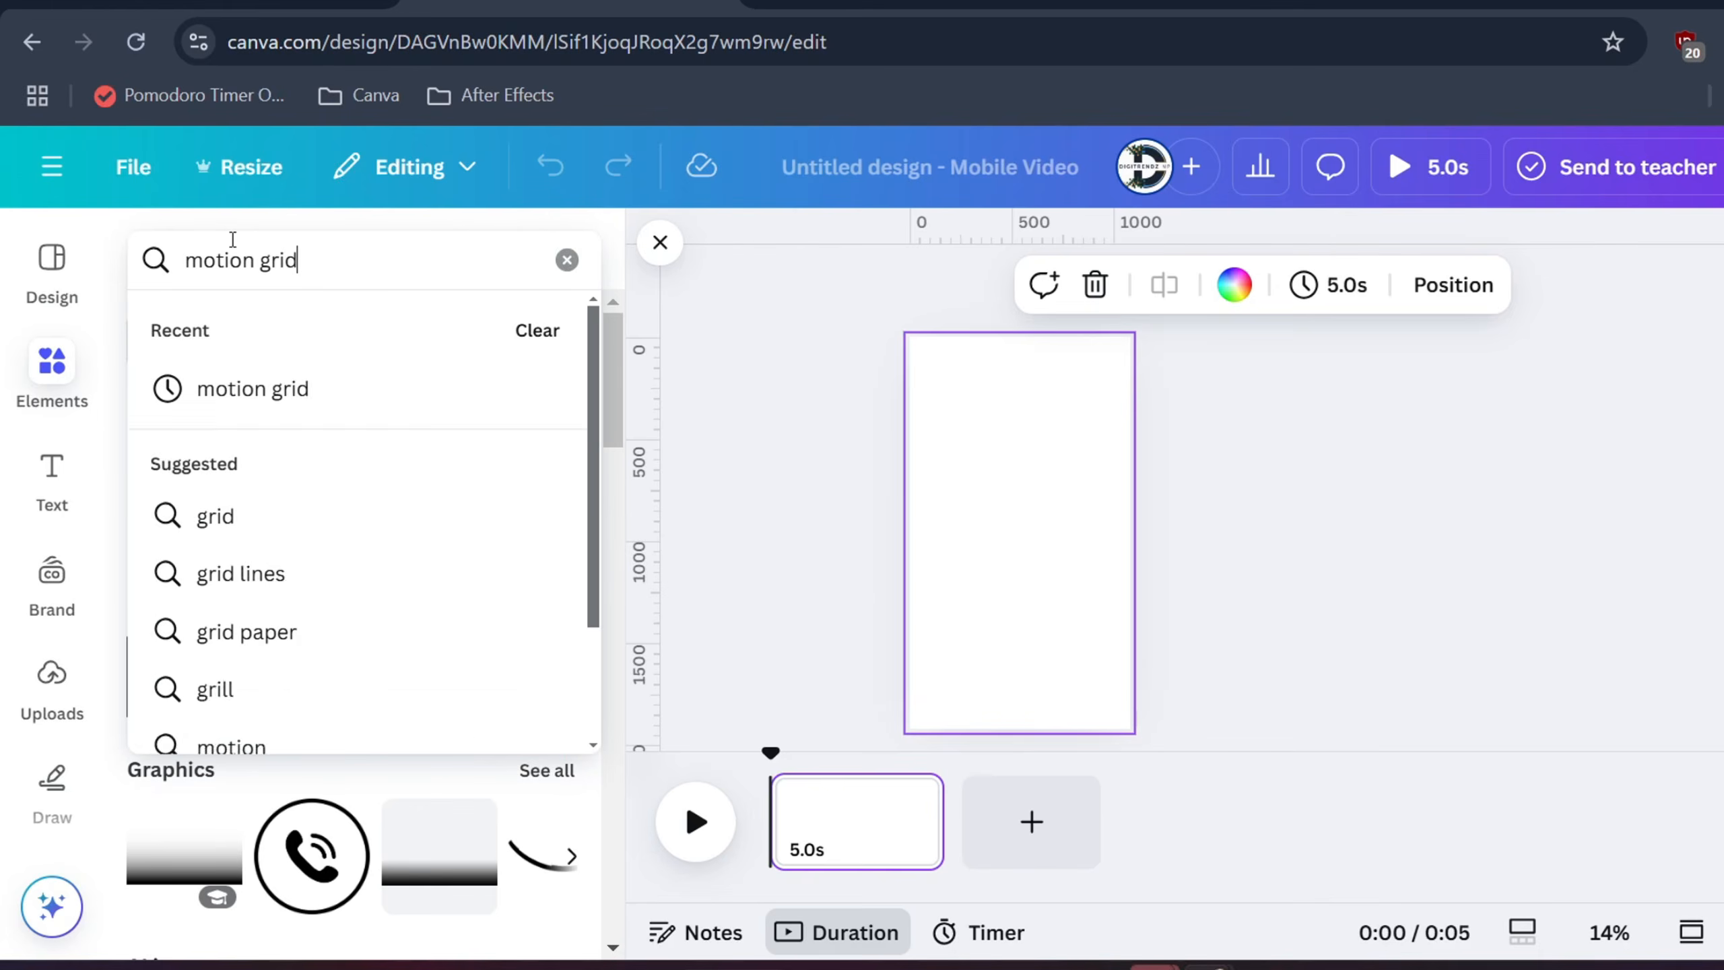
type(" line")
key("Return")
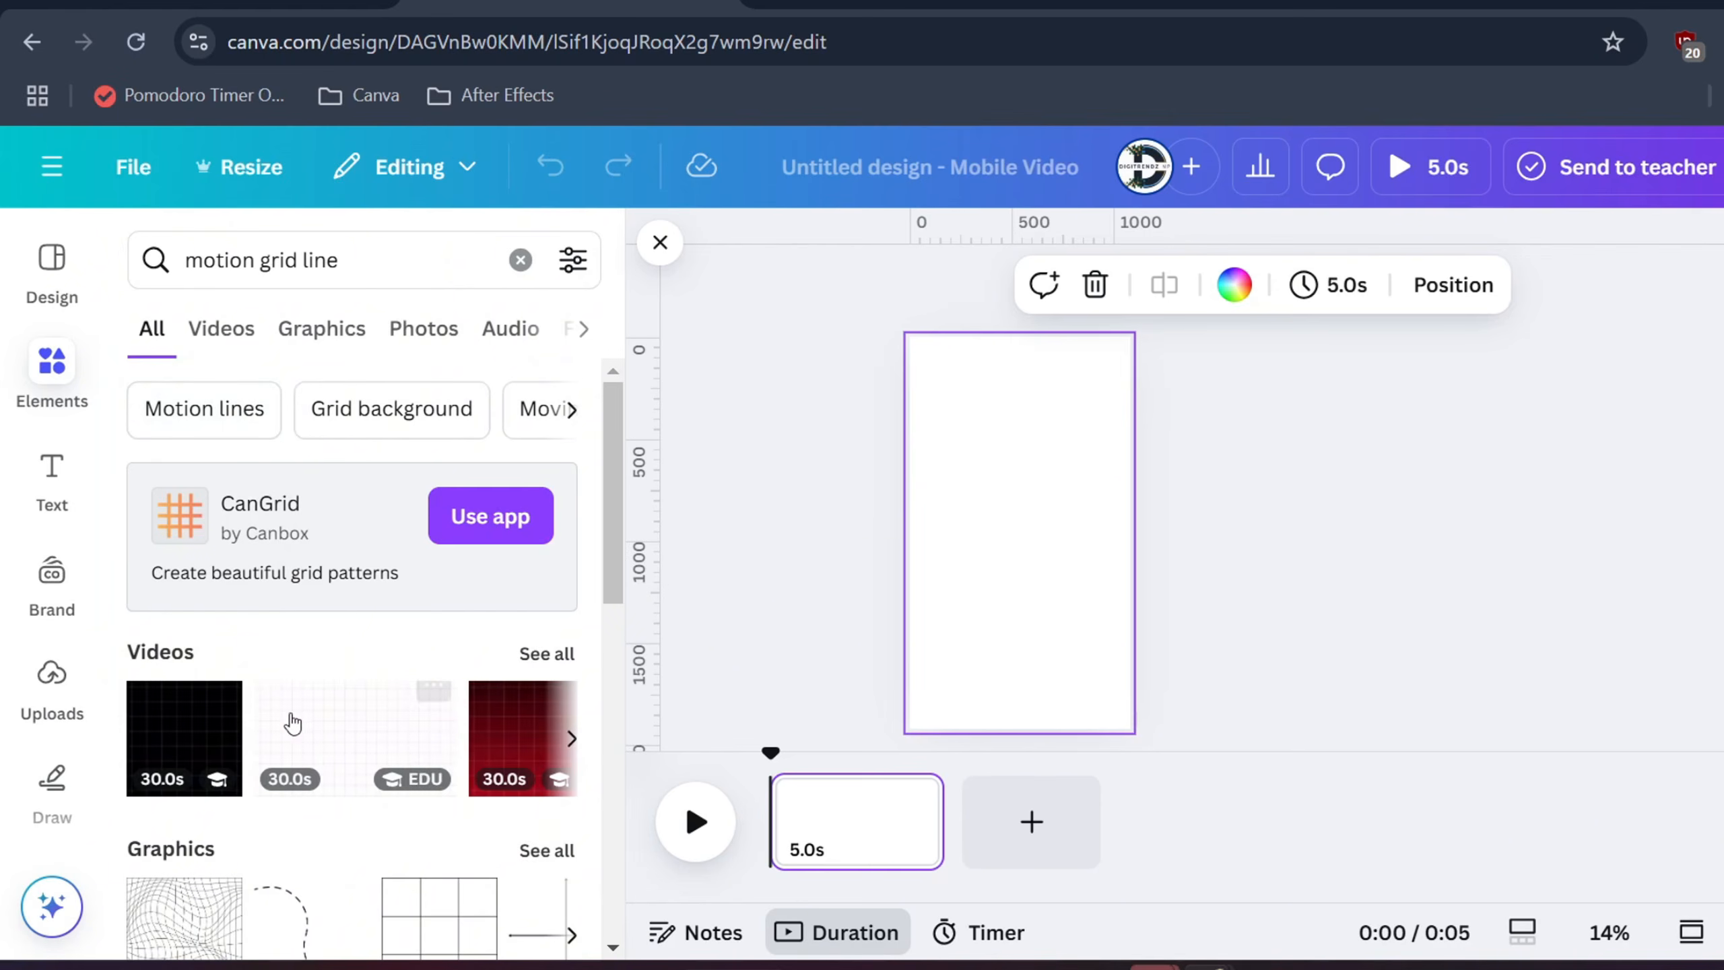
left_click(235, 349)
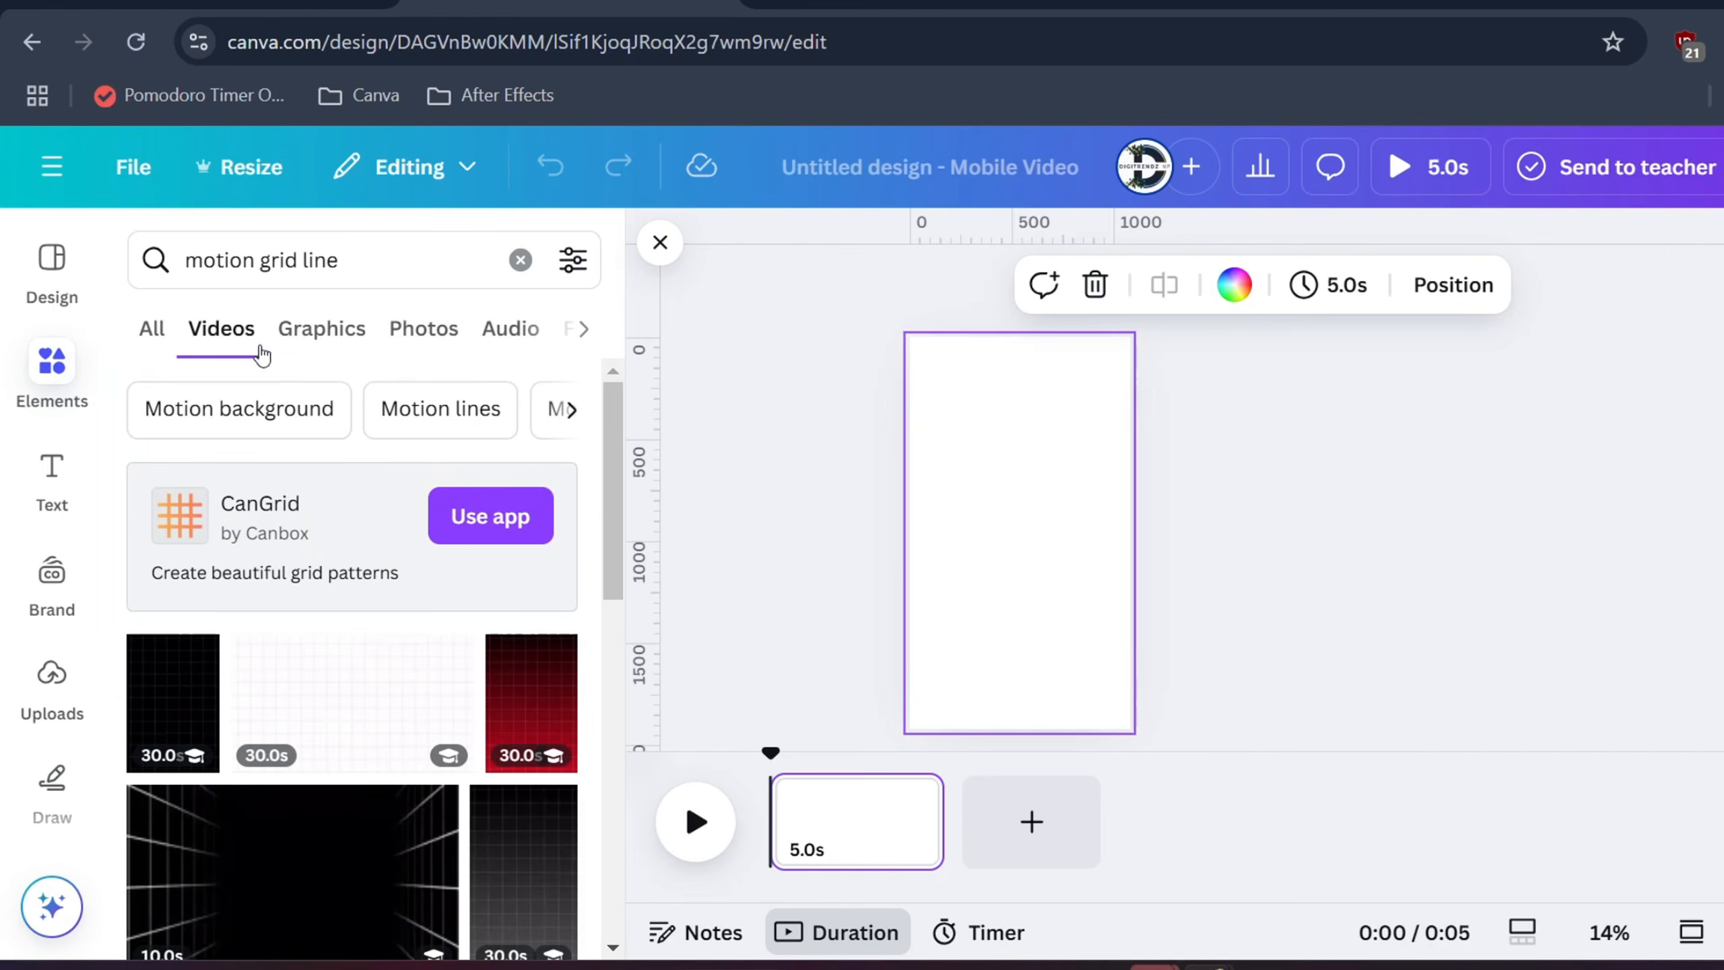
left_click(163, 331)
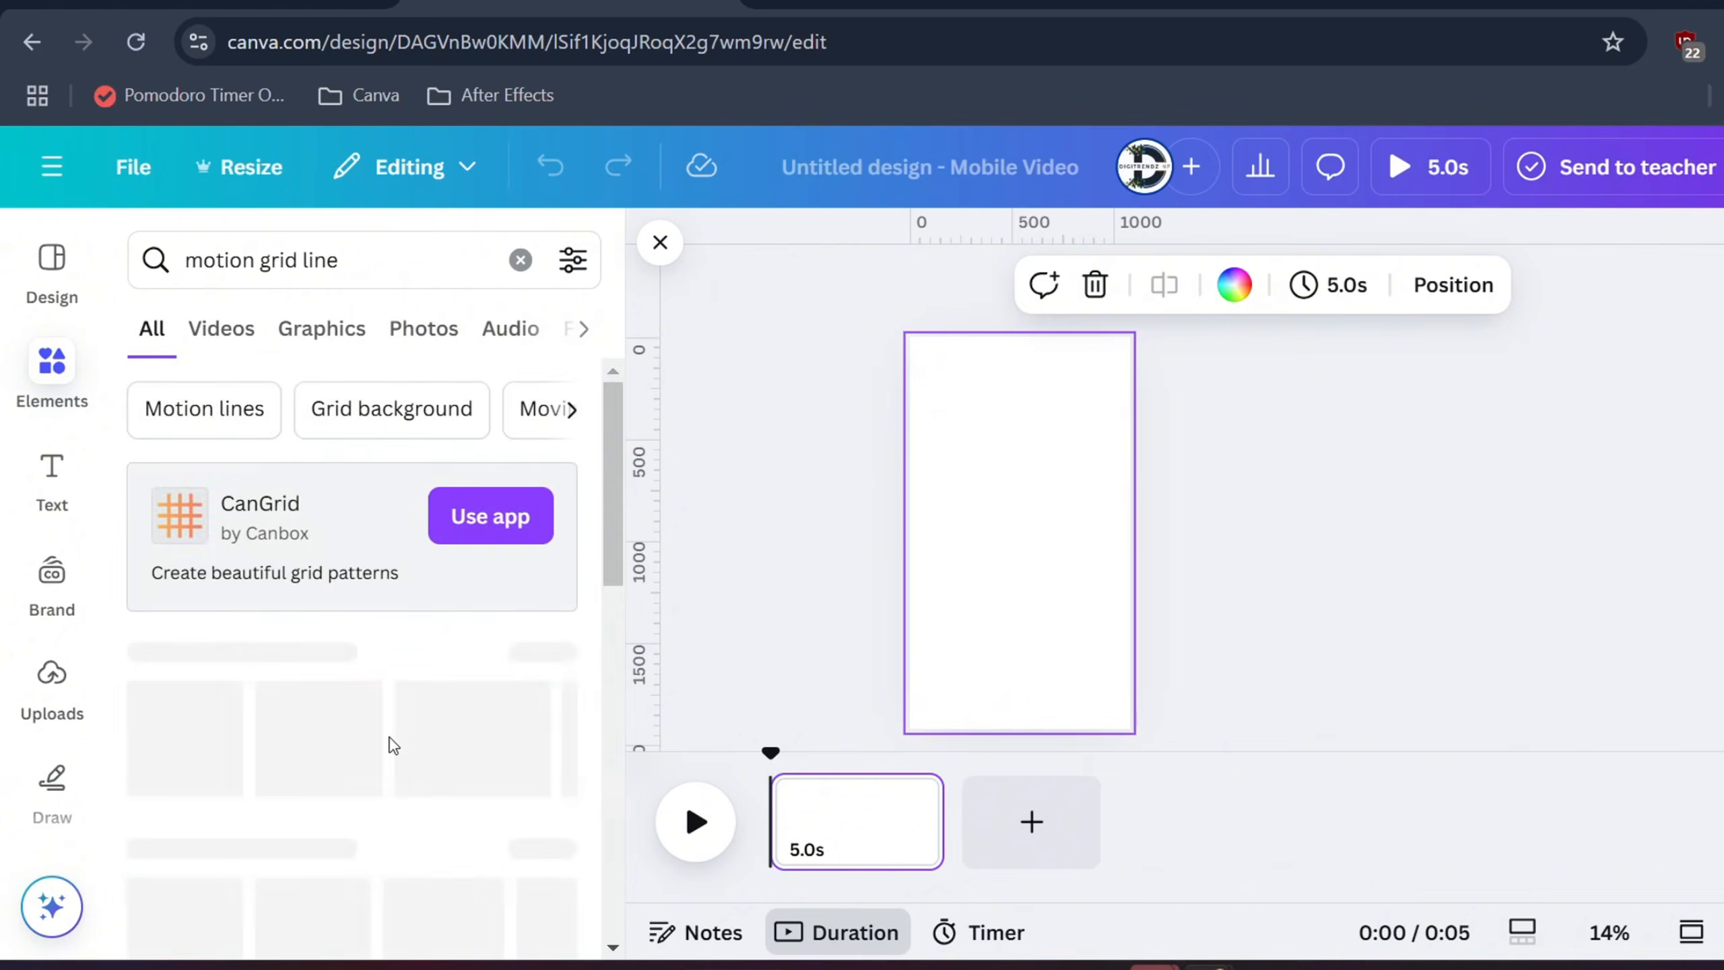
left_click(322, 328)
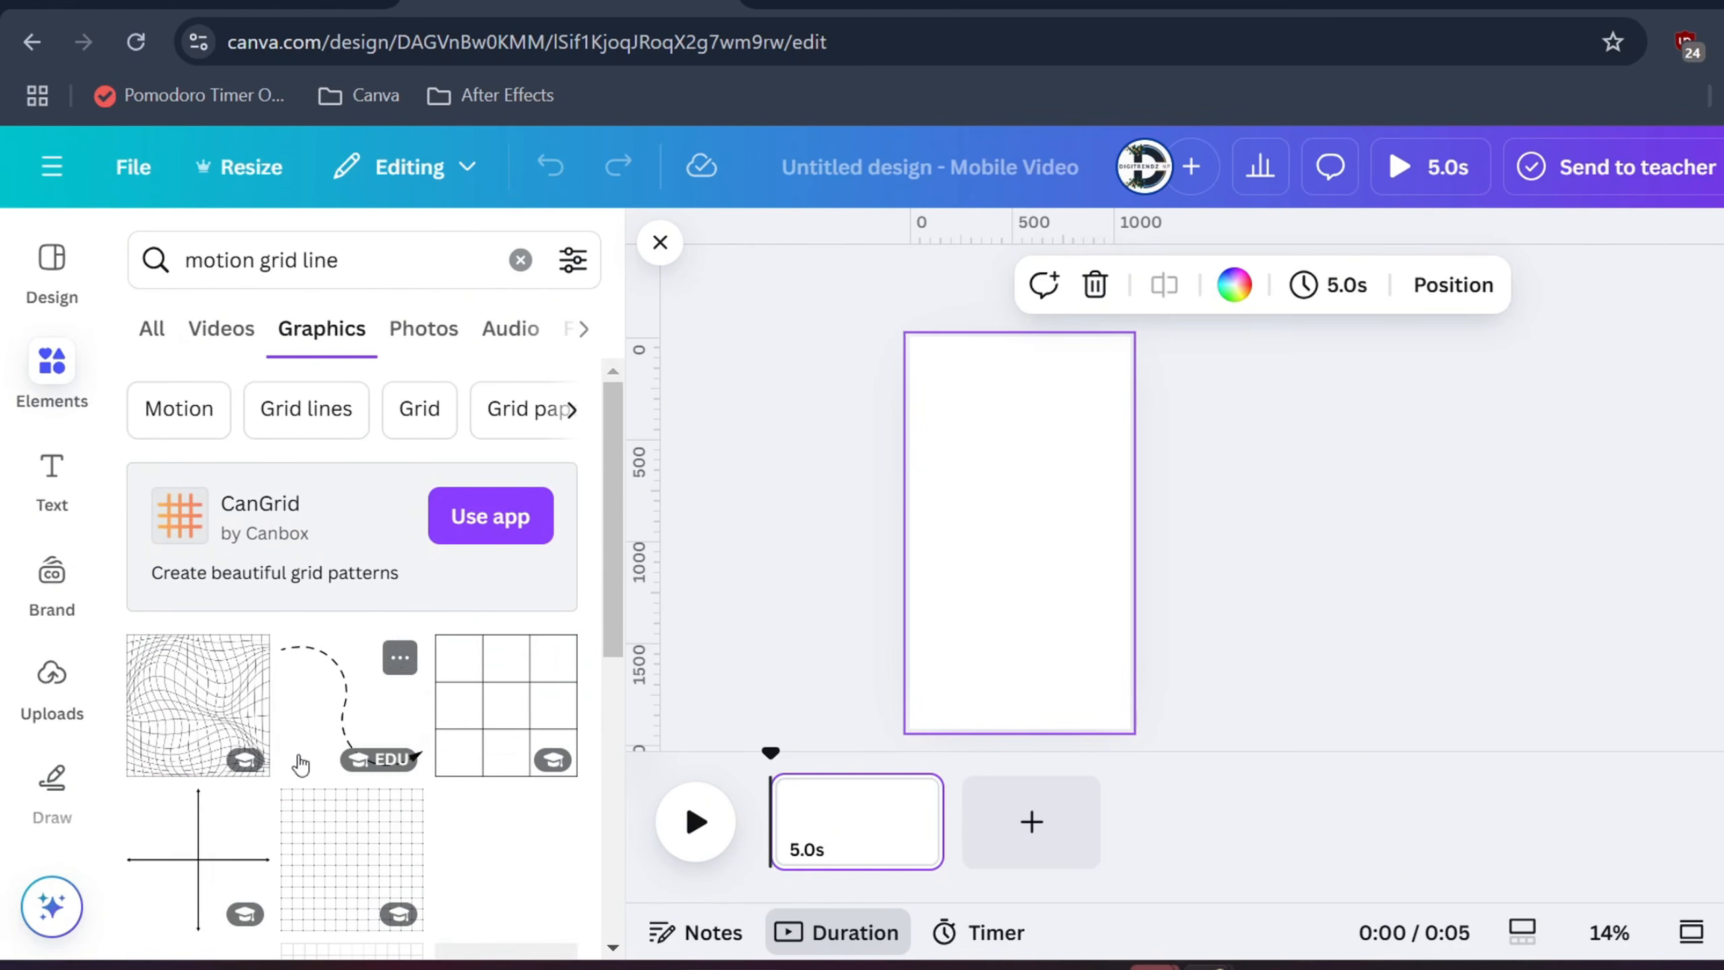
left_click(391, 826)
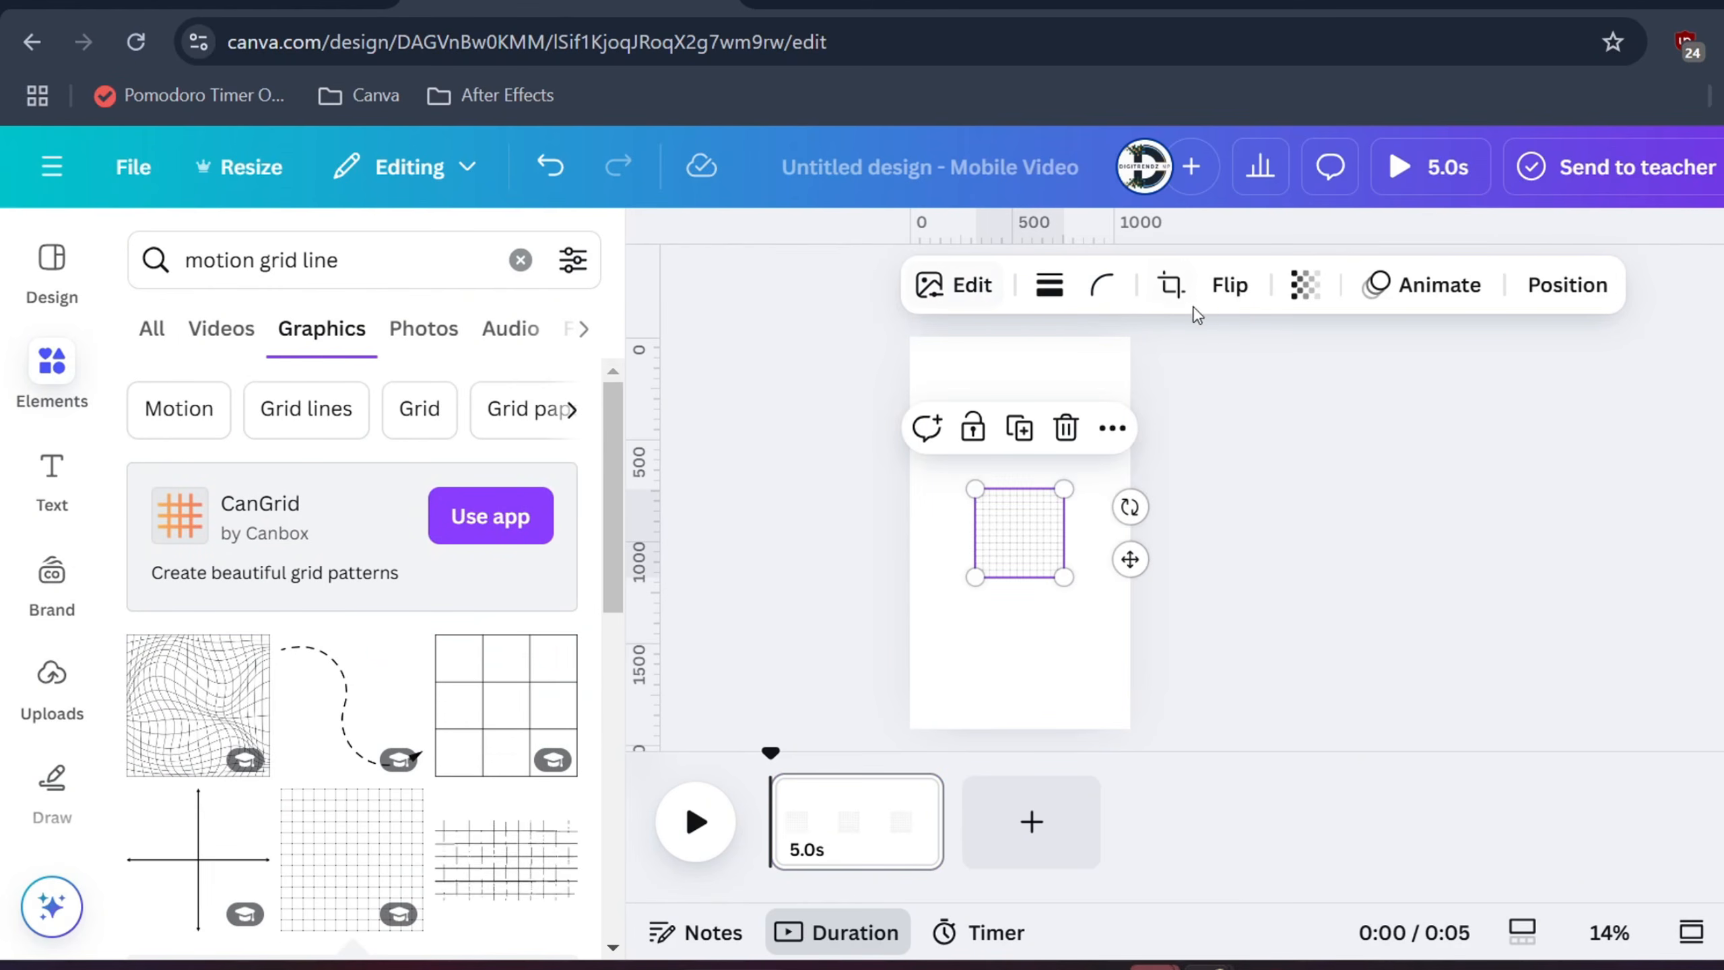
Make the page background black and the grid lines white
left_click(975, 375)
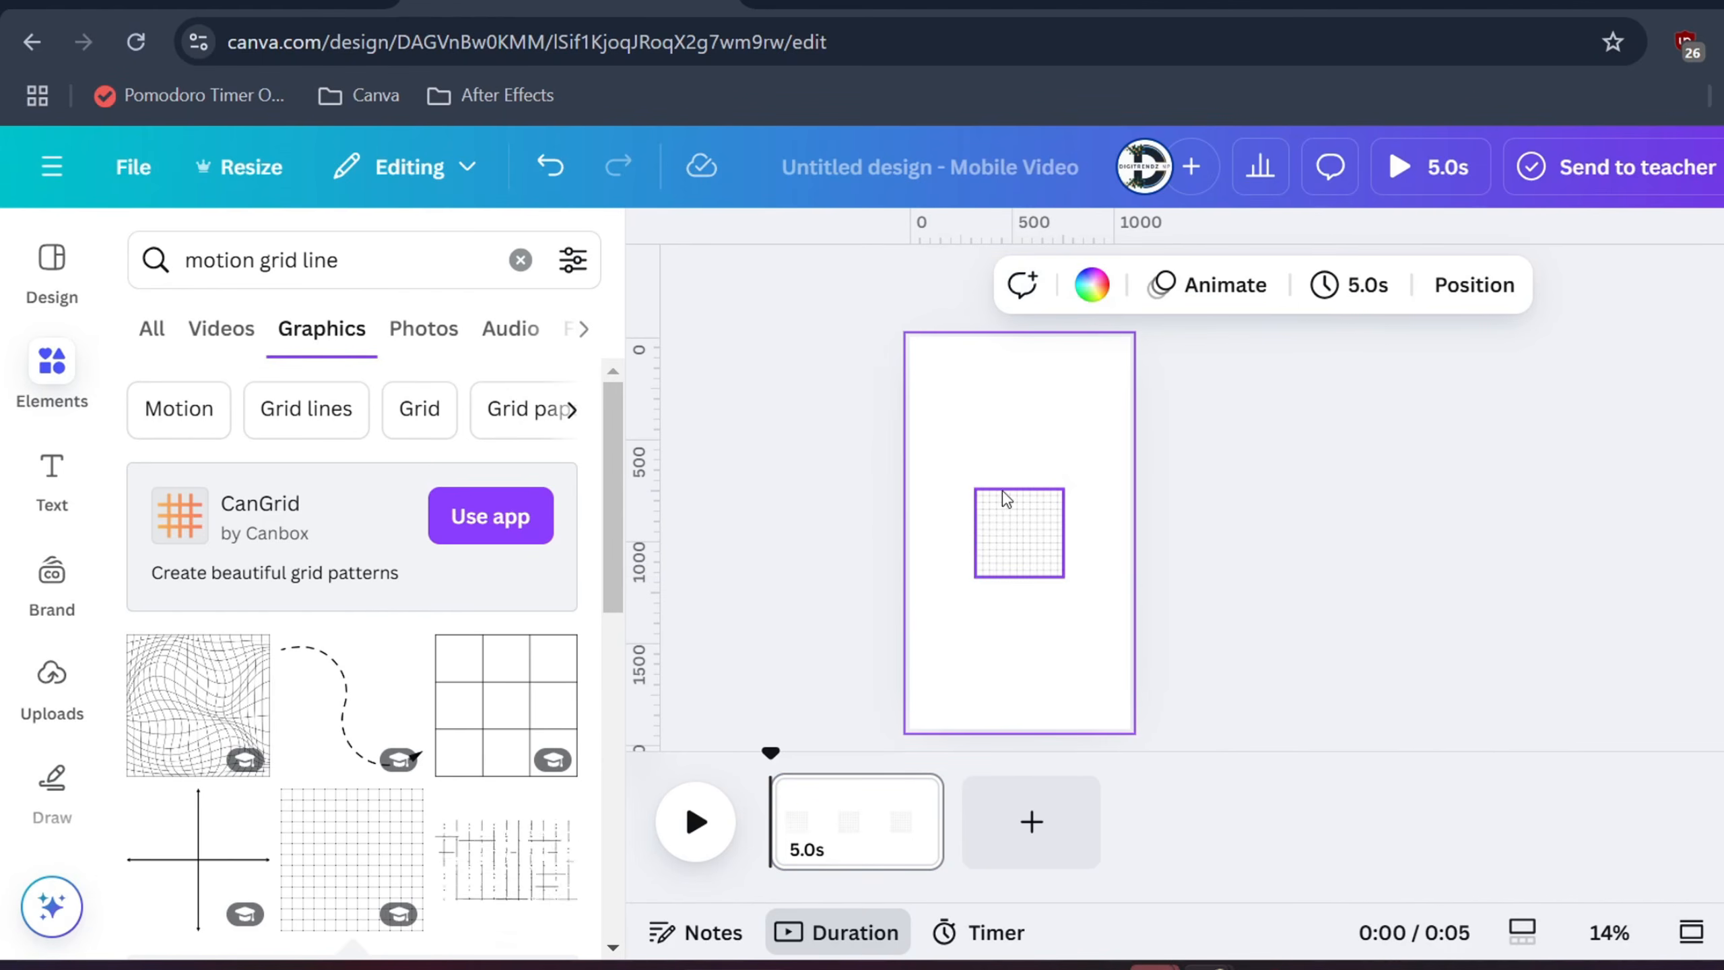
left_click(1092, 284)
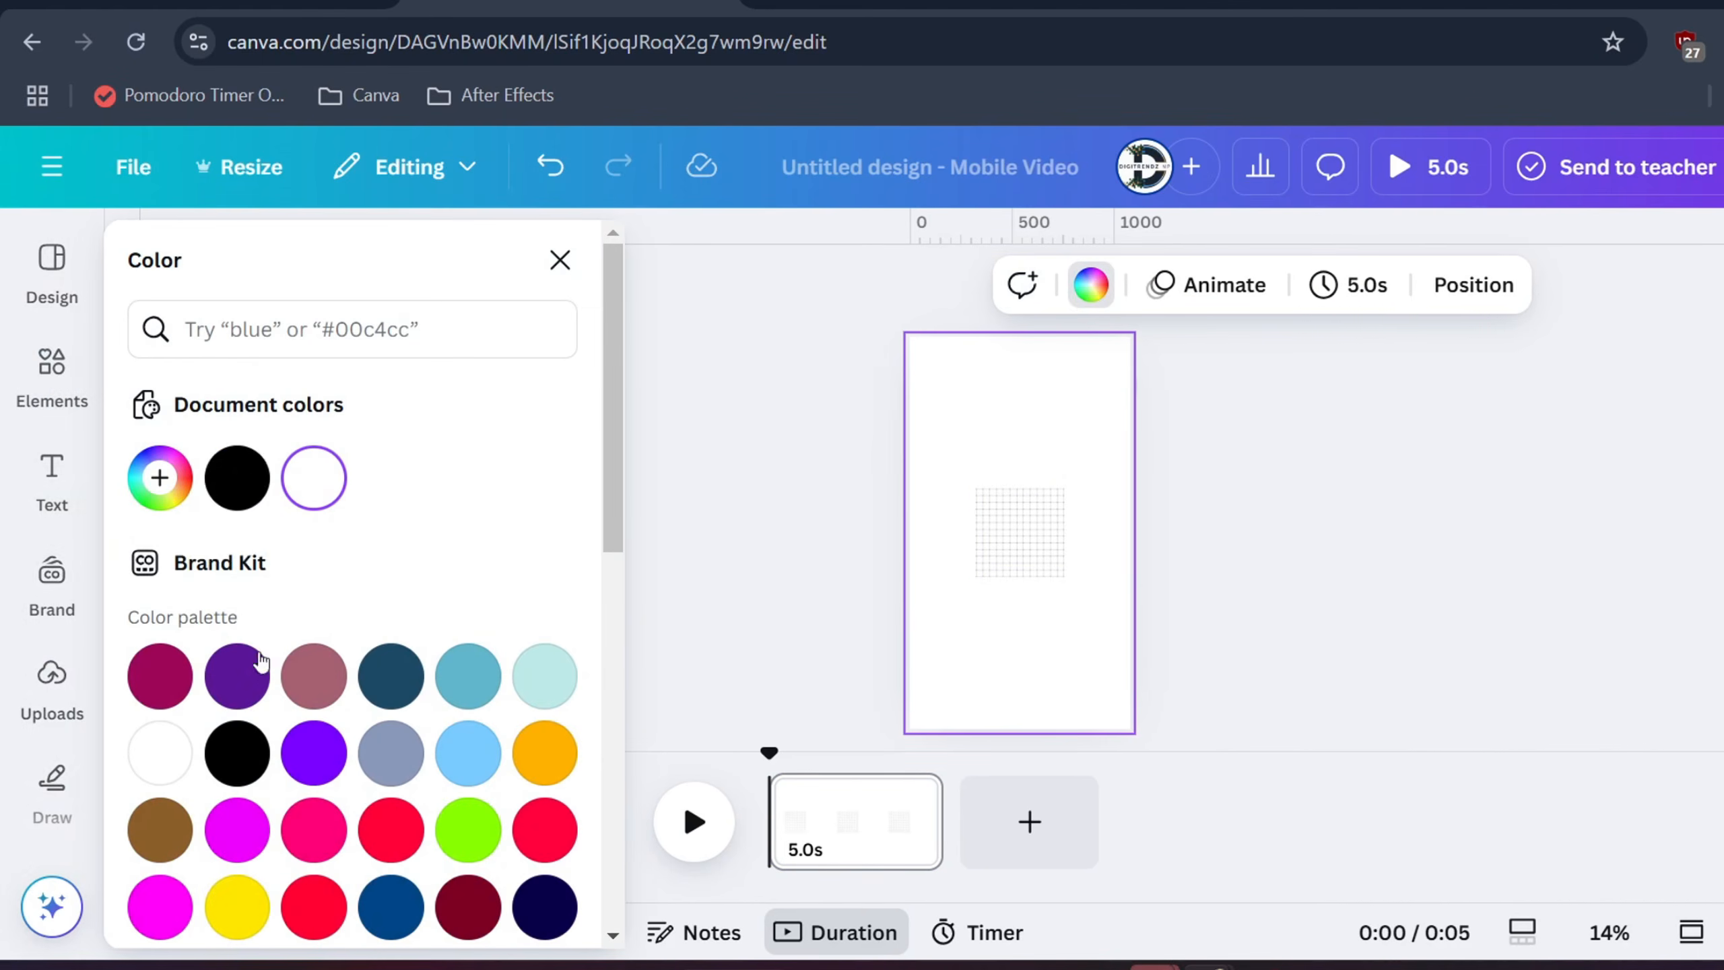
left_click(238, 478)
left_click(1018, 537)
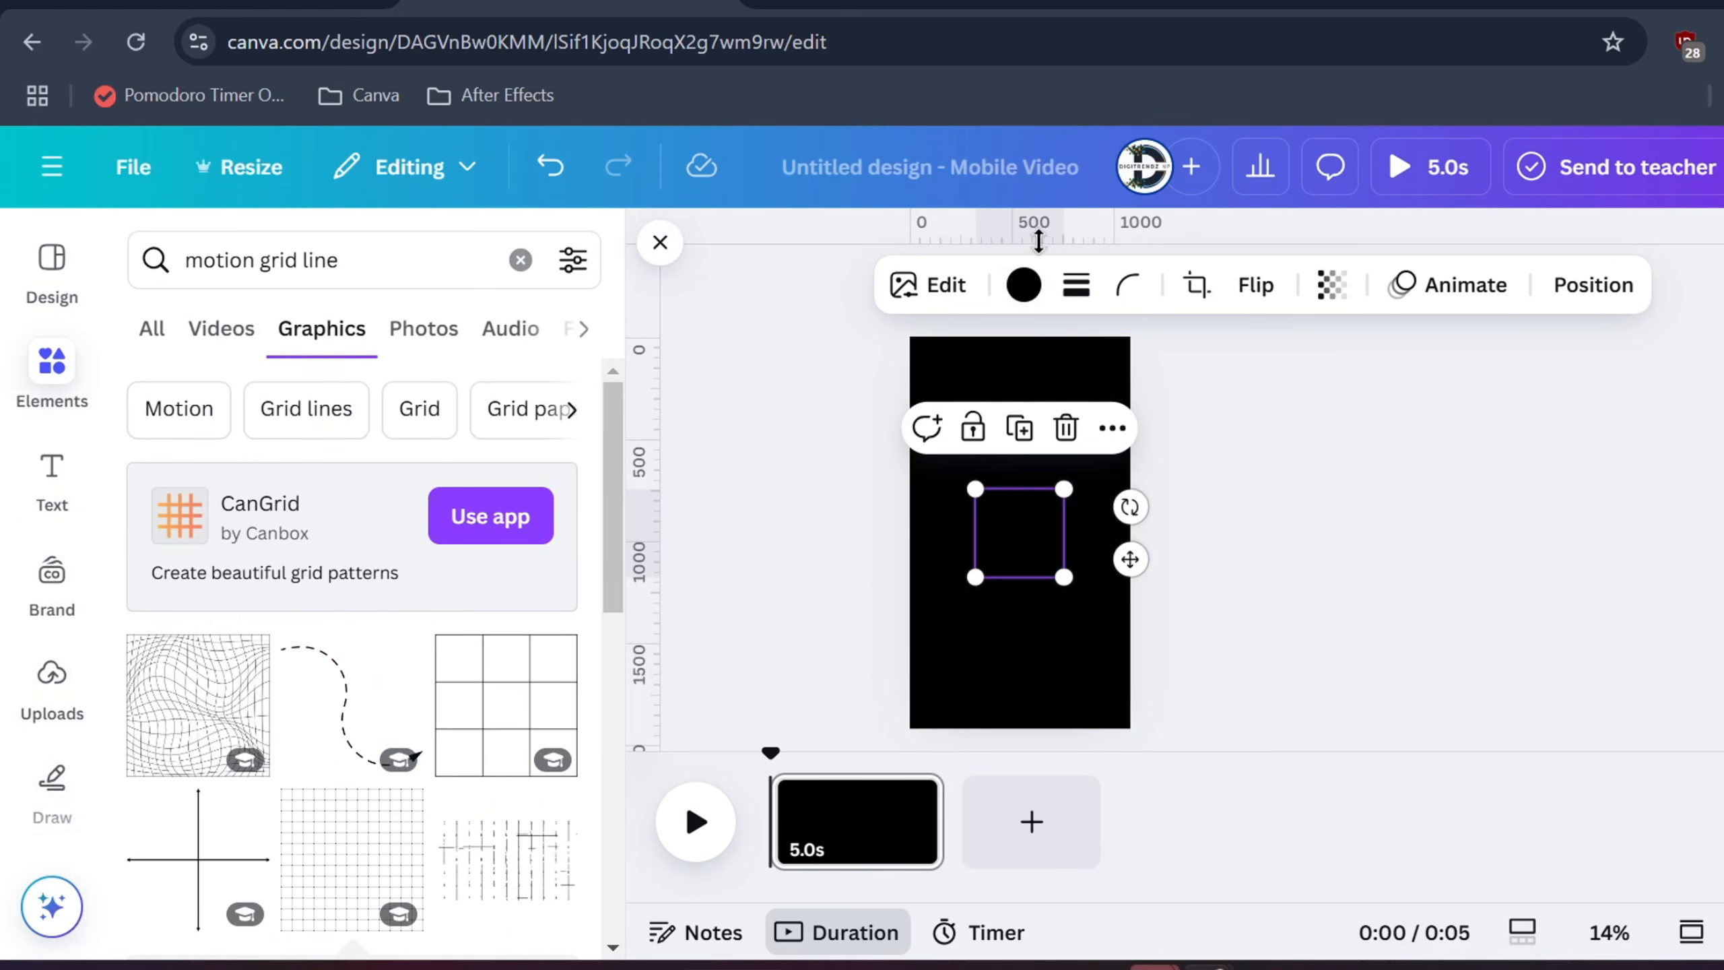
left_click(1018, 286)
left_click(160, 752)
Stretch the grid over the whole page and lower its transparency to about 31
left_click_drag(1072, 585, 1149, 664)
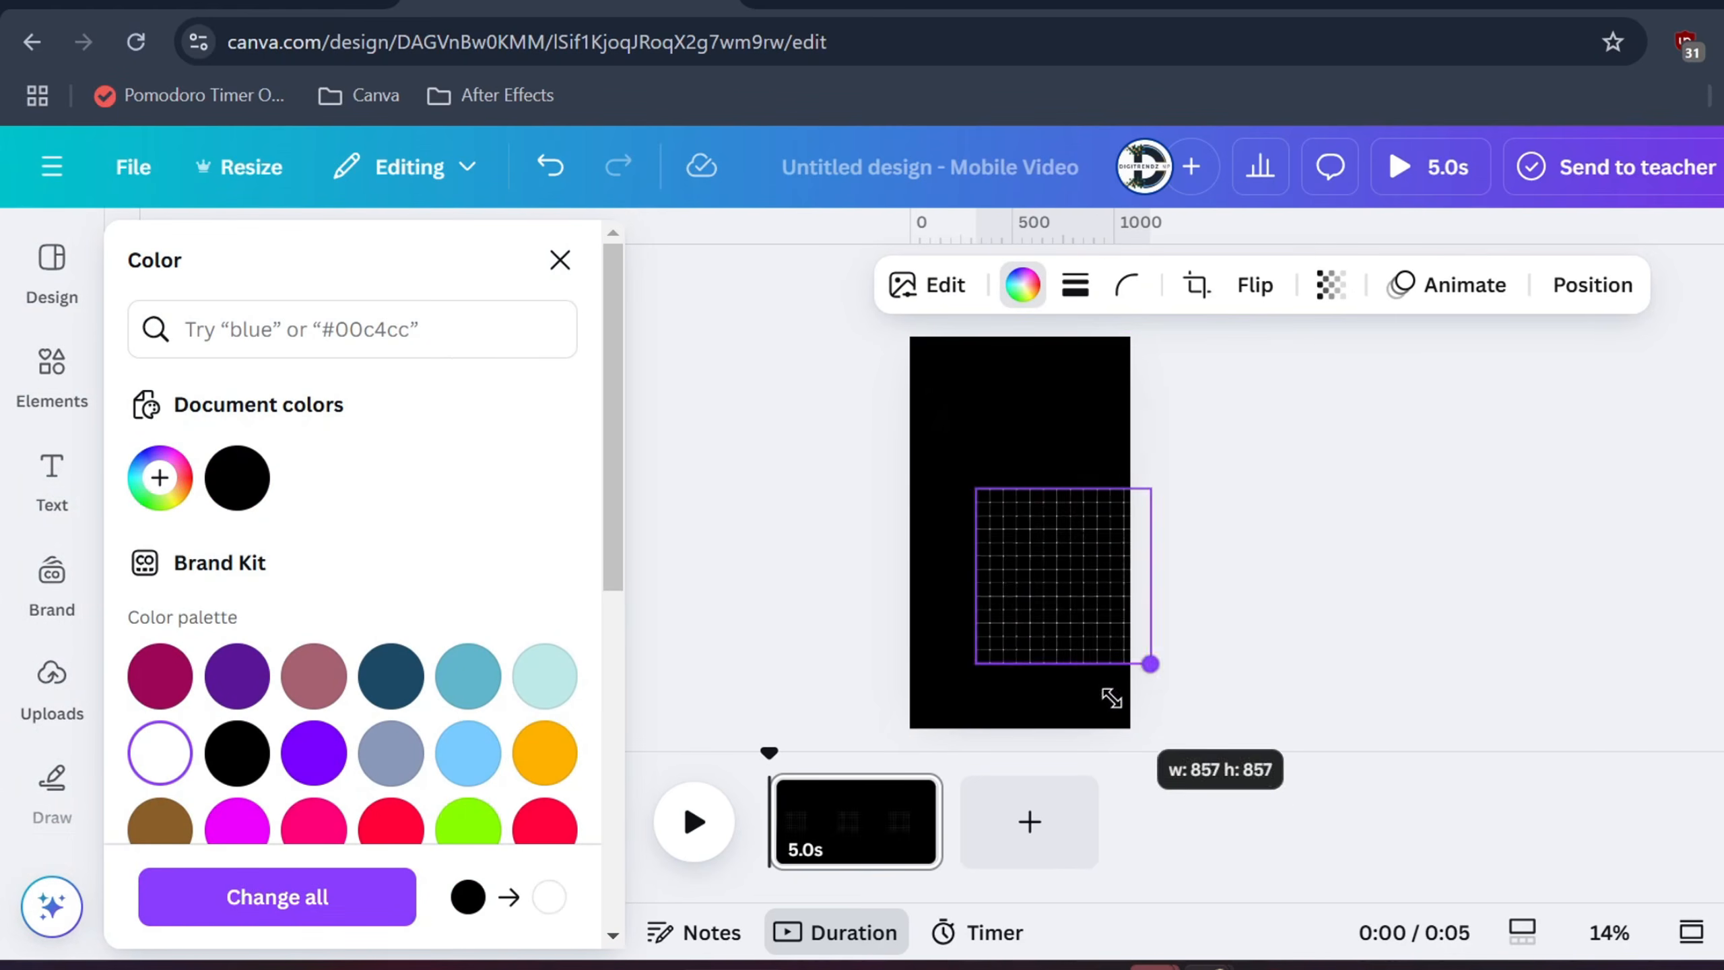
left_click_drag(972, 487, 824, 337)
left_click_drag(1167, 679, 1243, 773)
left_click_drag(1036, 551, 1047, 551)
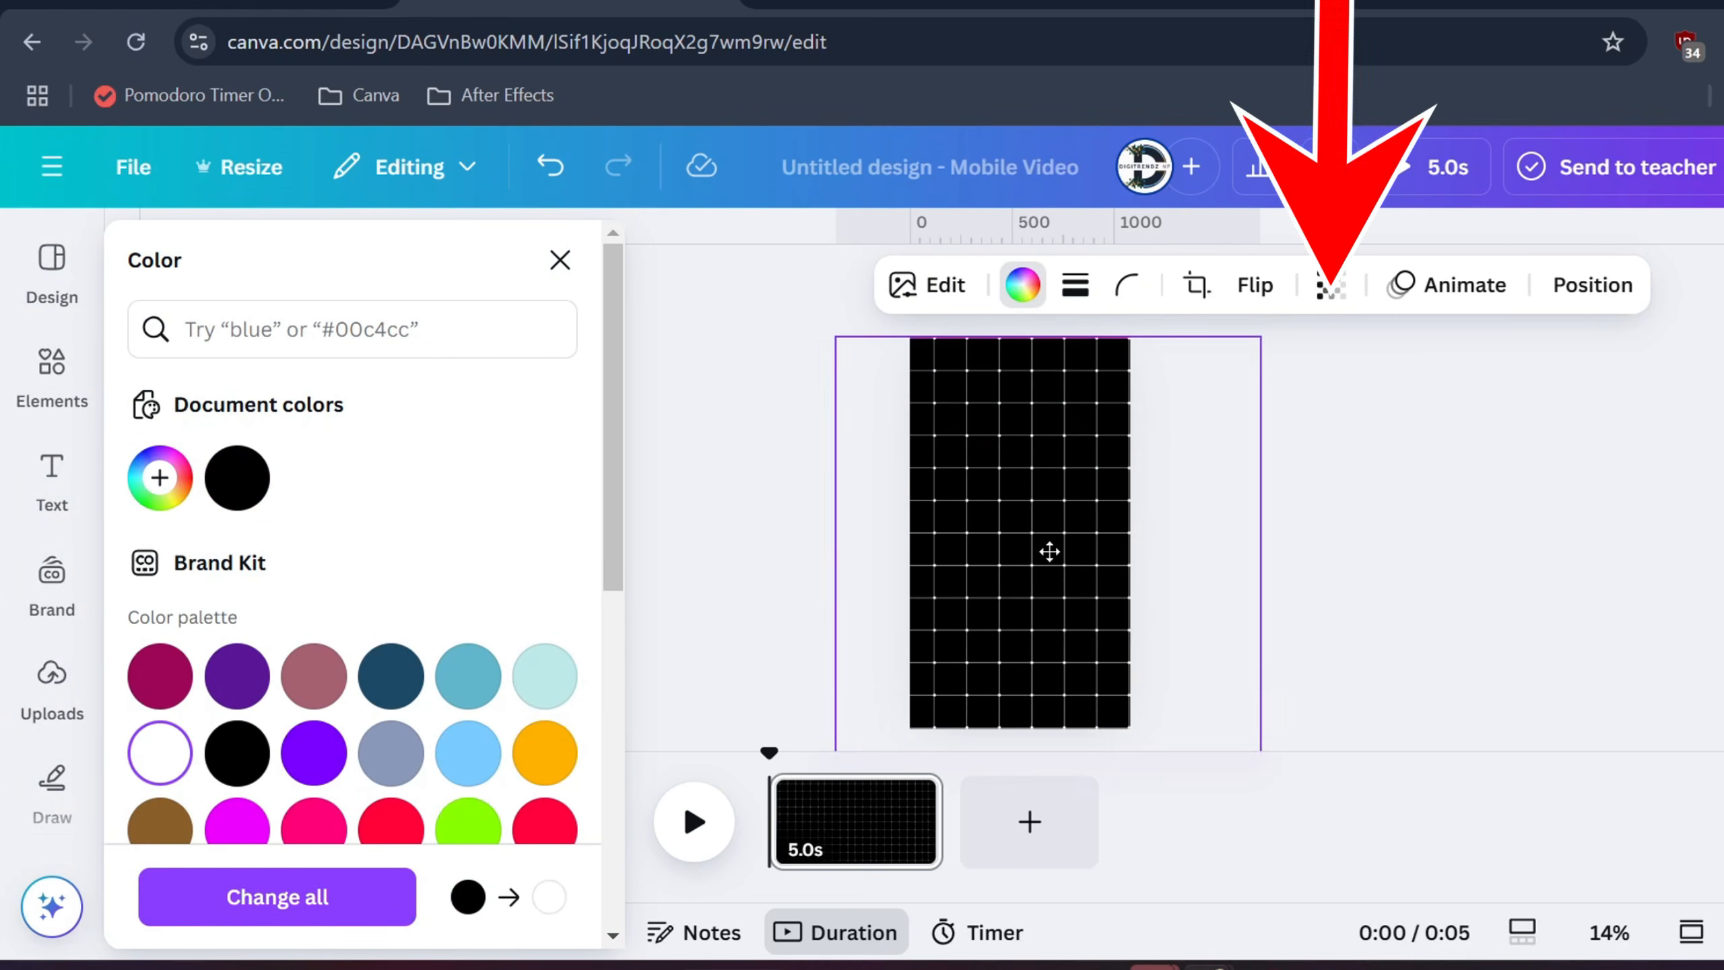
left_click(1332, 285)
left_click_drag(1405, 402, 1242, 405)
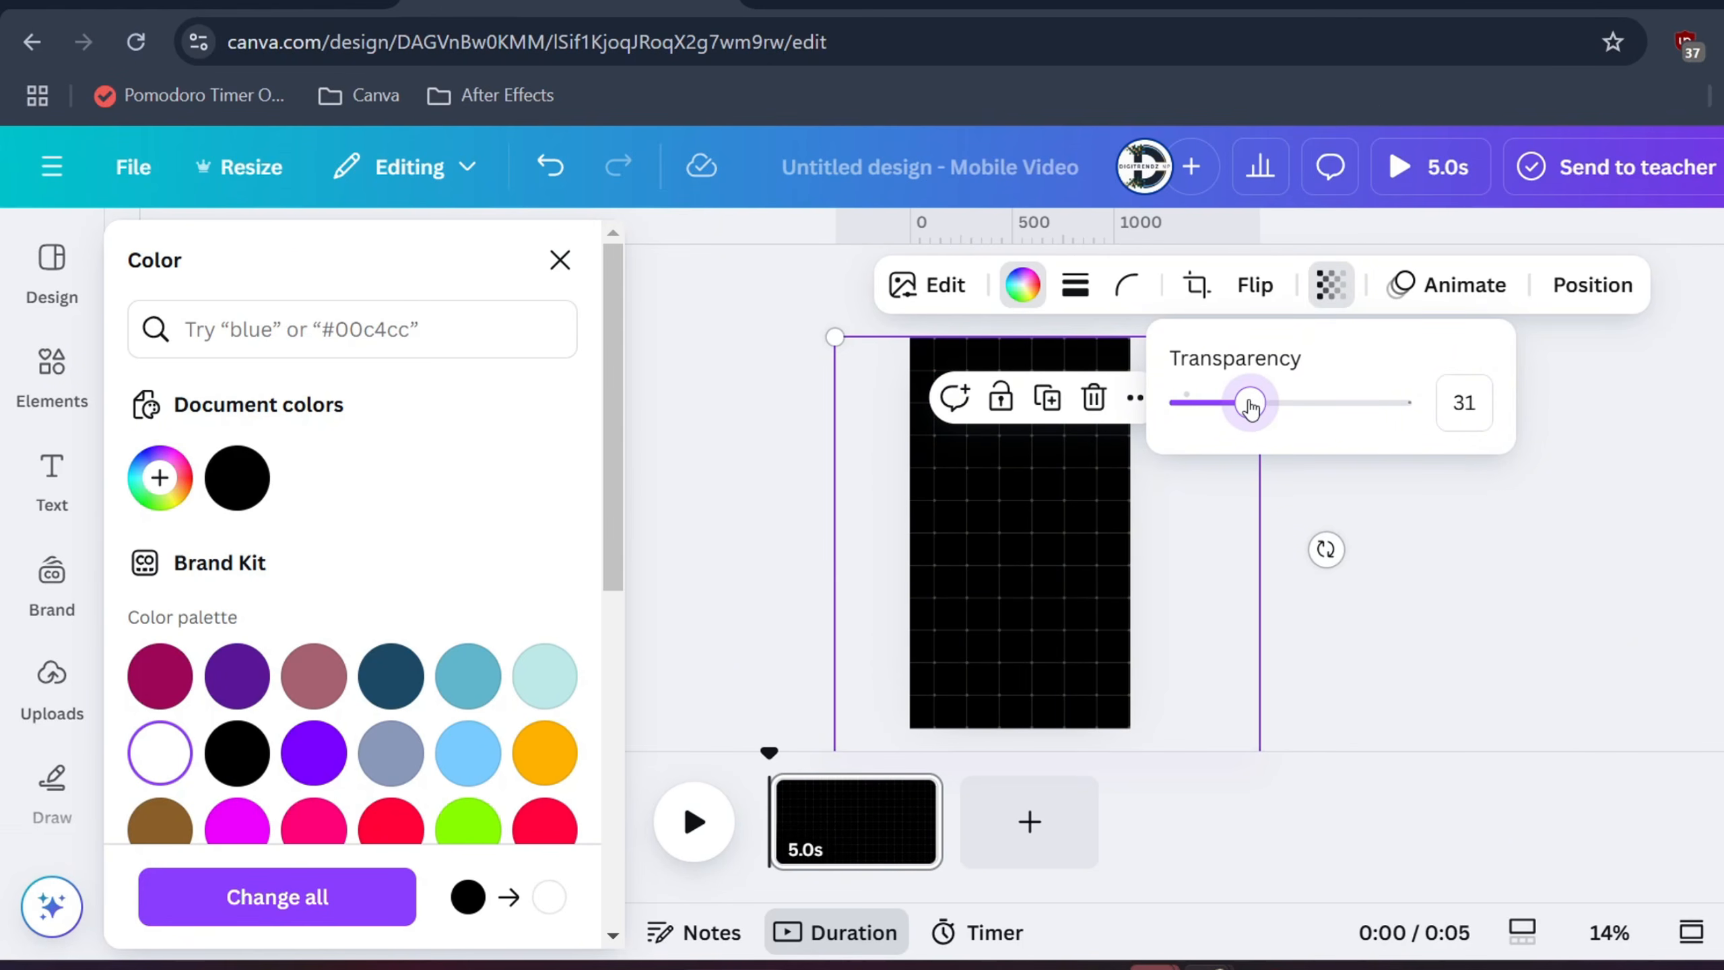
left_click(1412, 559)
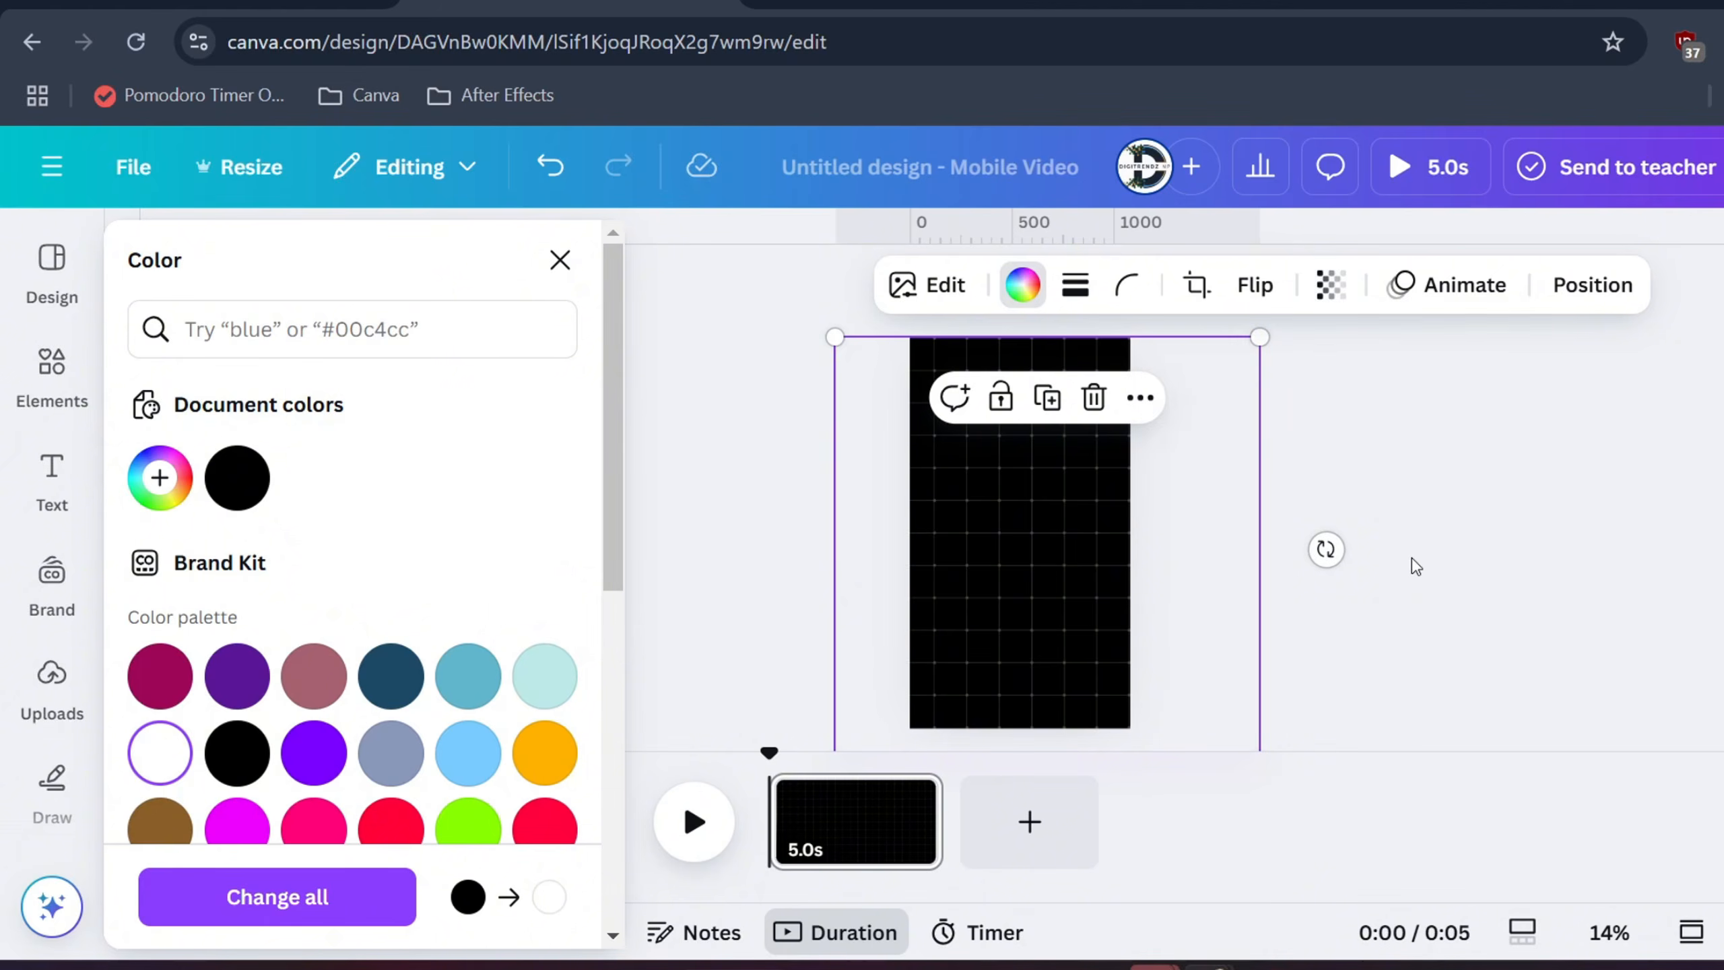
left_click(1412, 558)
left_click(237, 242)
Search 'stick person' animated graphics and add the white running stick figure
type("s")
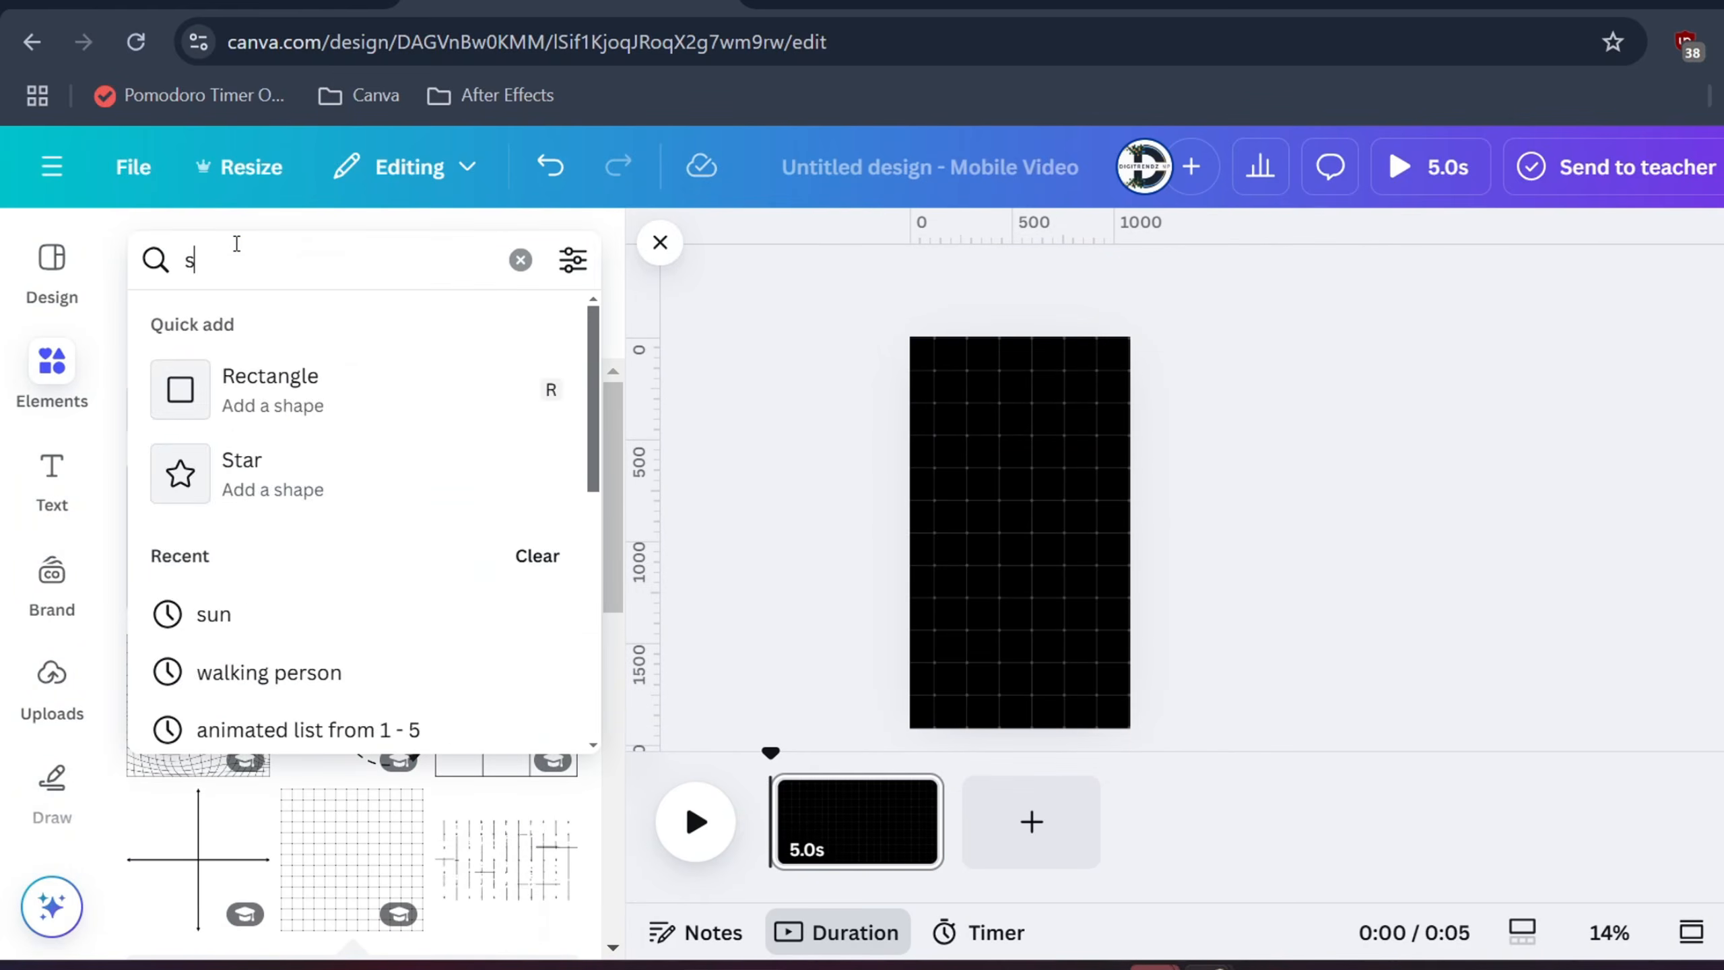
type("tick person")
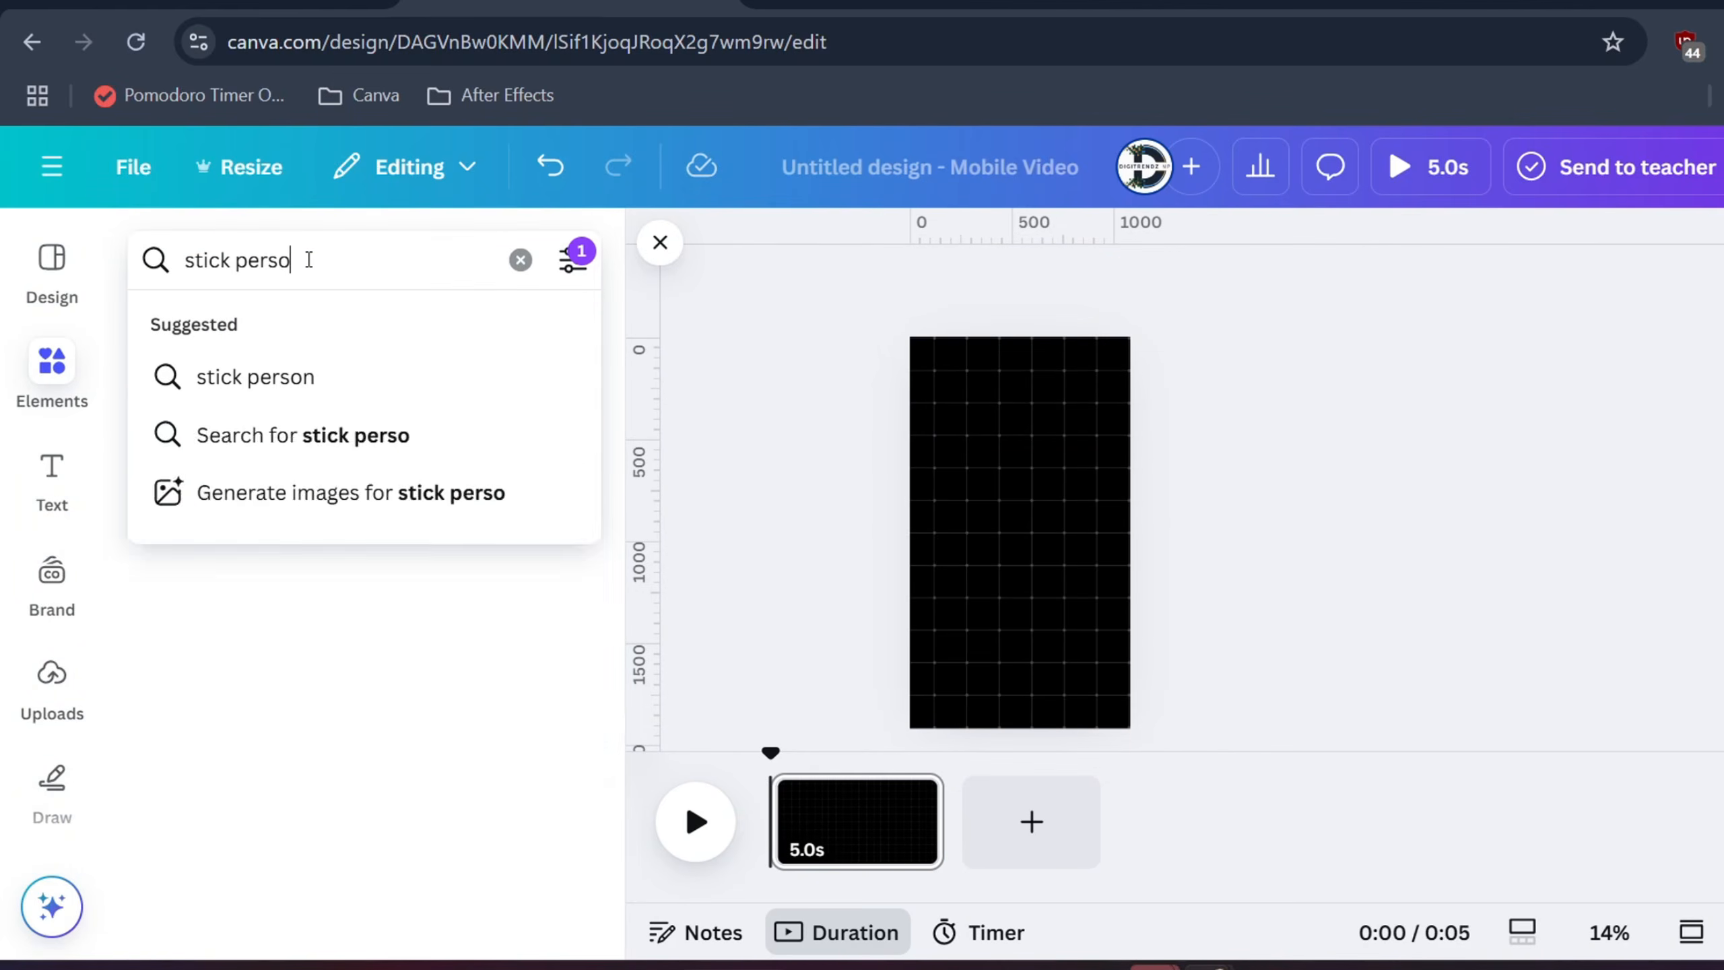
key("Return")
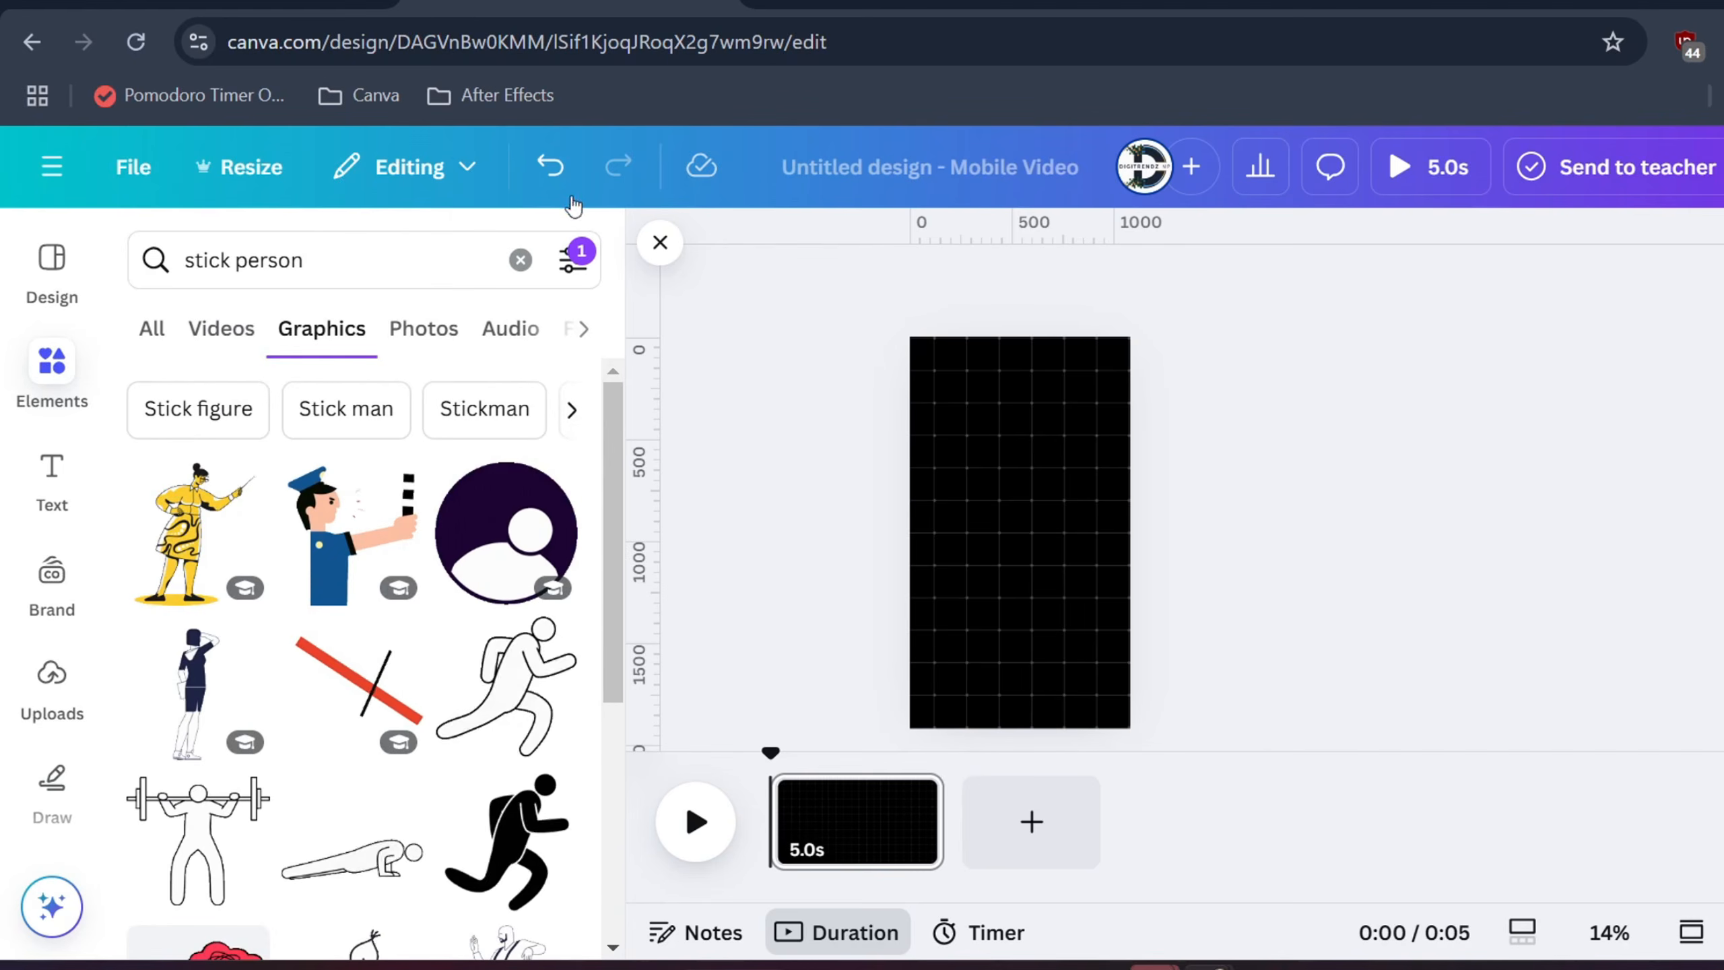
left_click(572, 259)
scroll(358, 606, "down", 2)
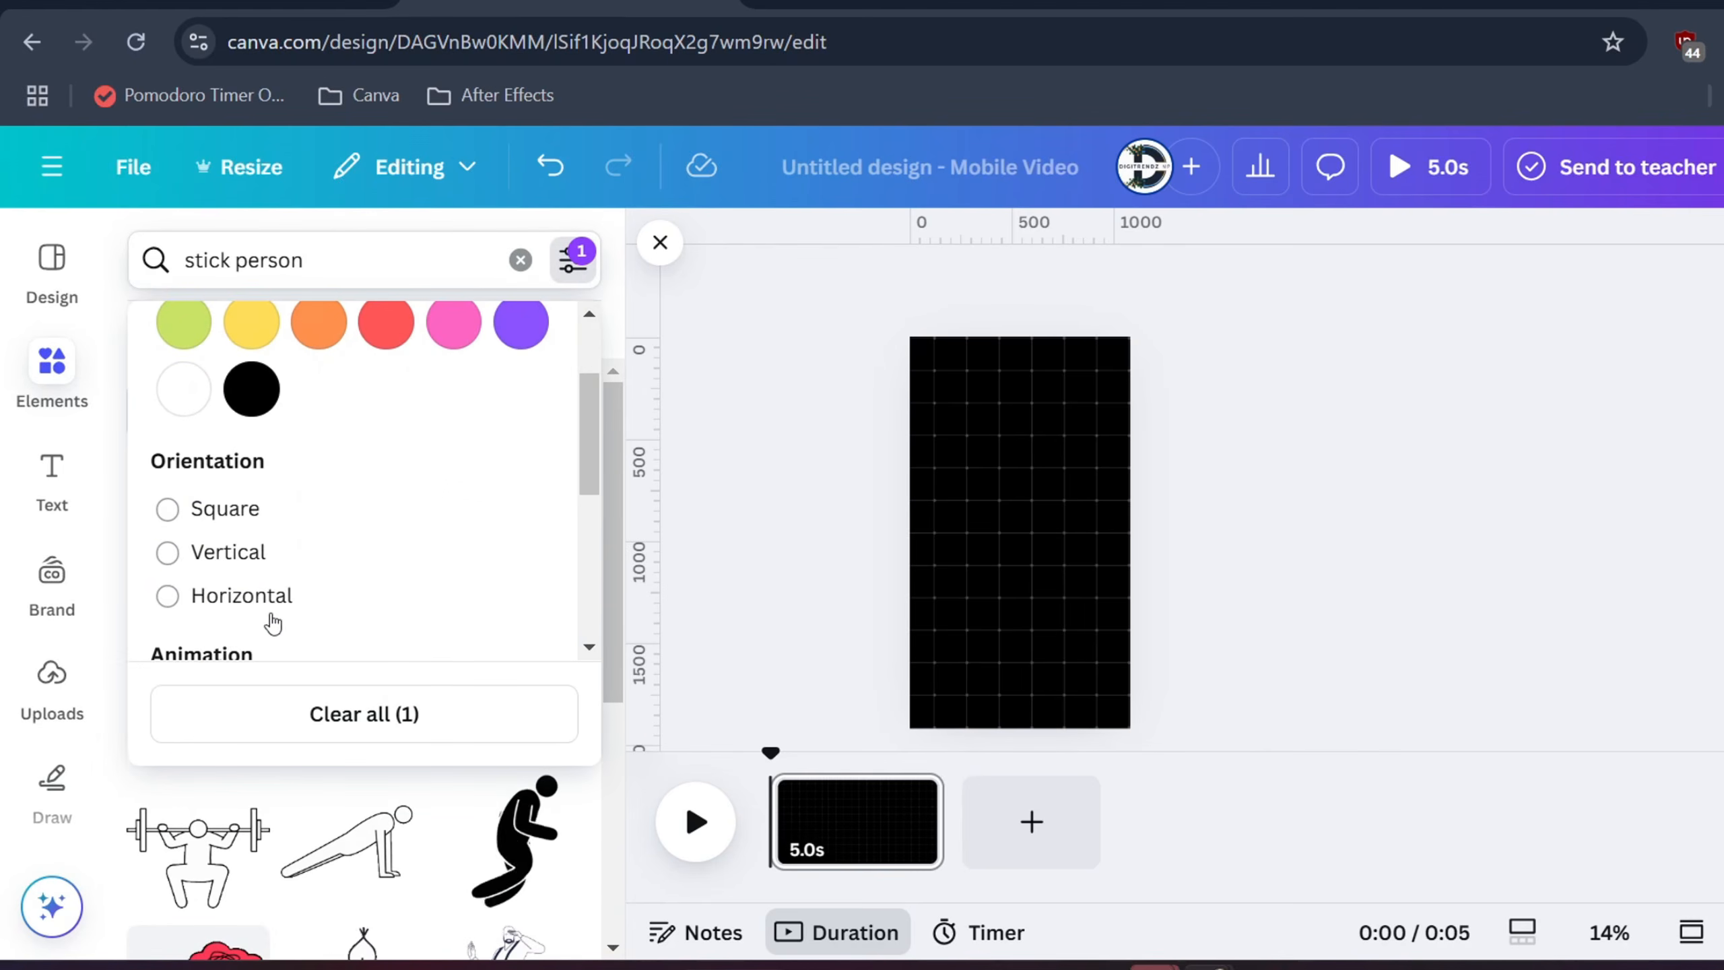
scroll(272, 622, "down", 1)
left_click(739, 547)
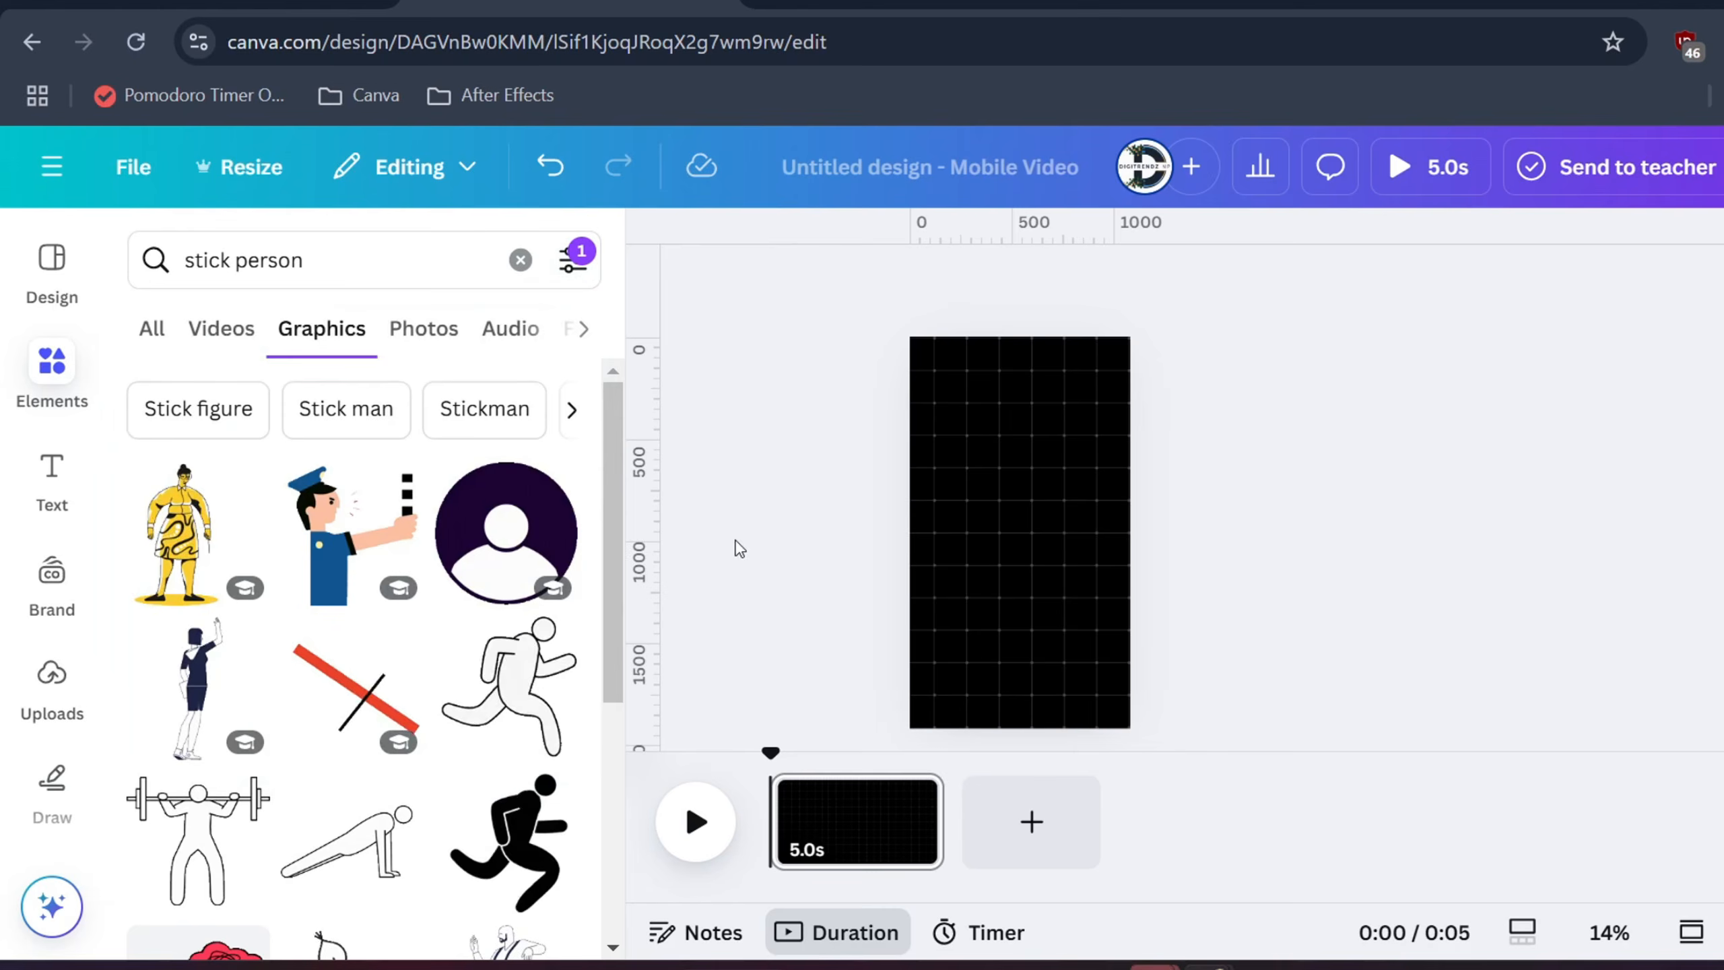
left_click(506, 686)
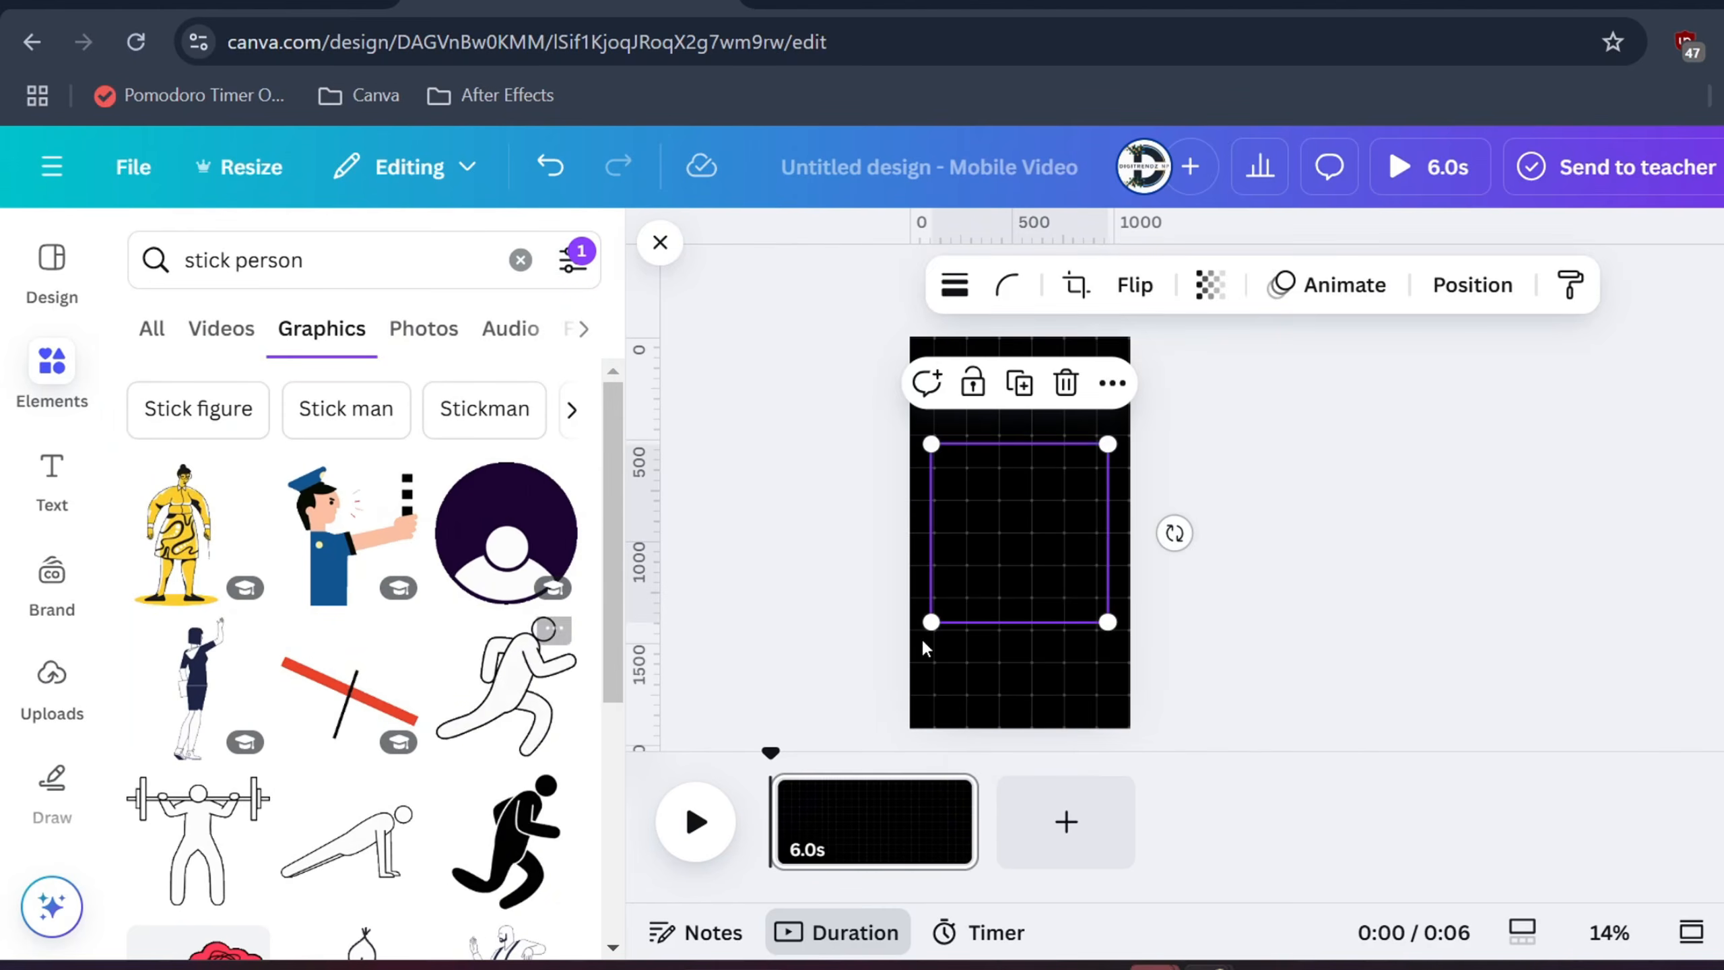
Shrink the stick figure and move it to the lower-left of the page
left_click_drag(1107, 444, 1020, 533)
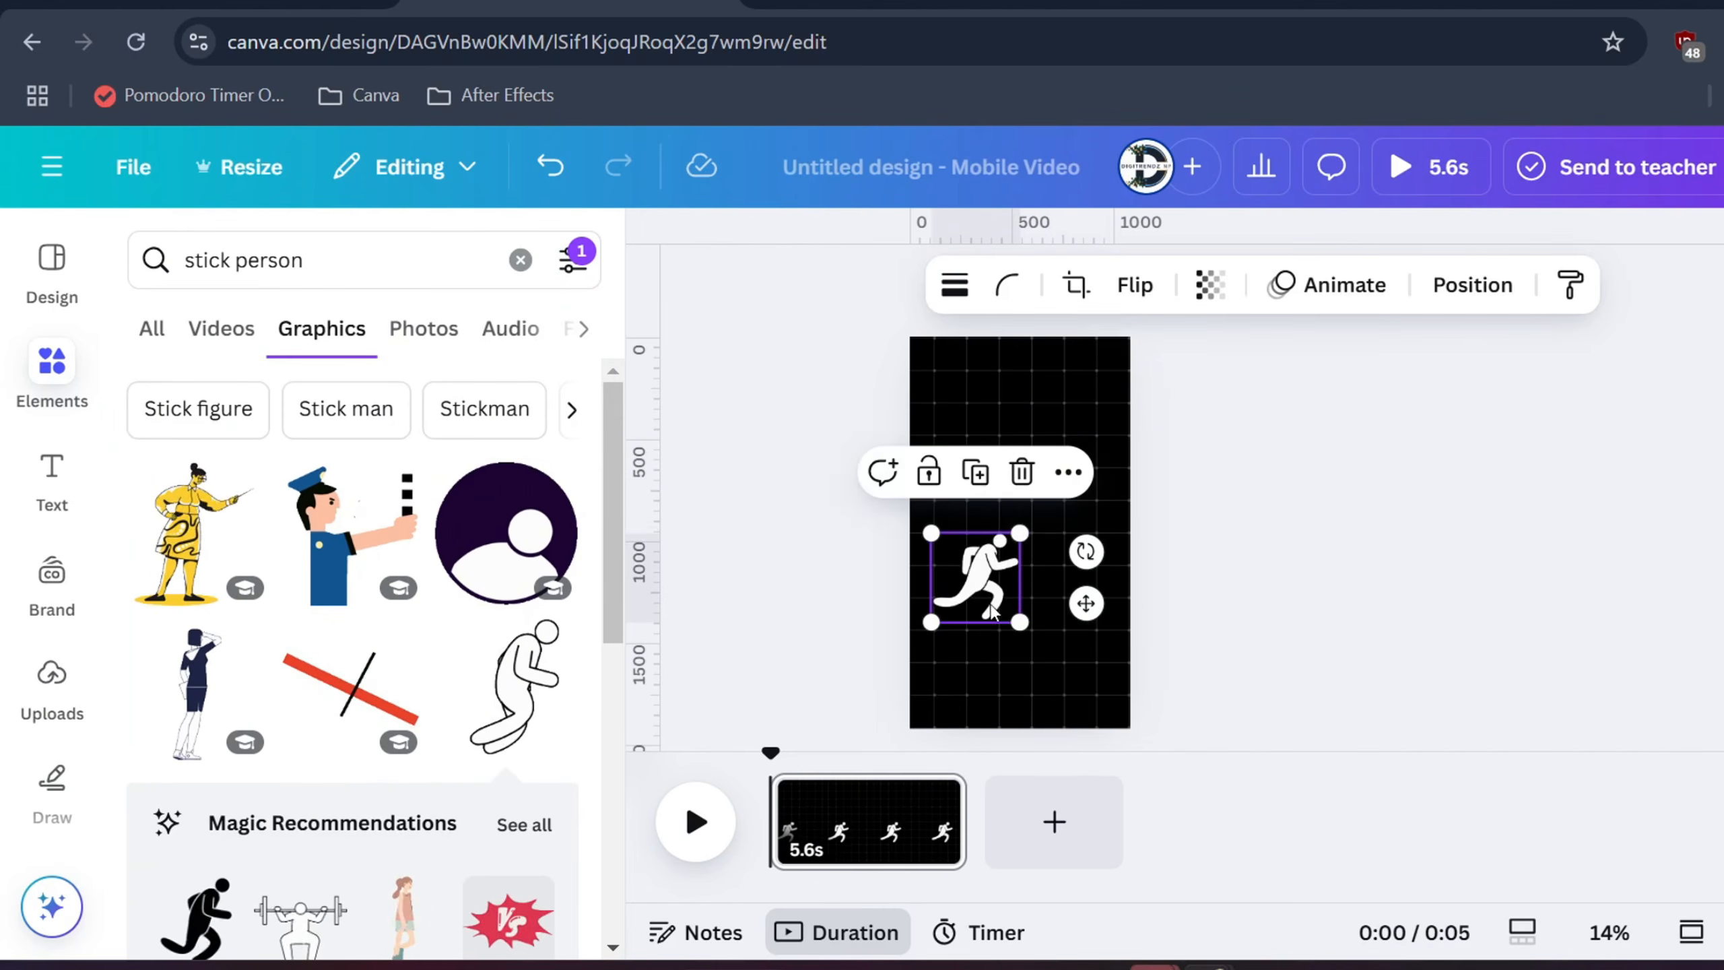
left_click_drag(992, 611, 969, 596)
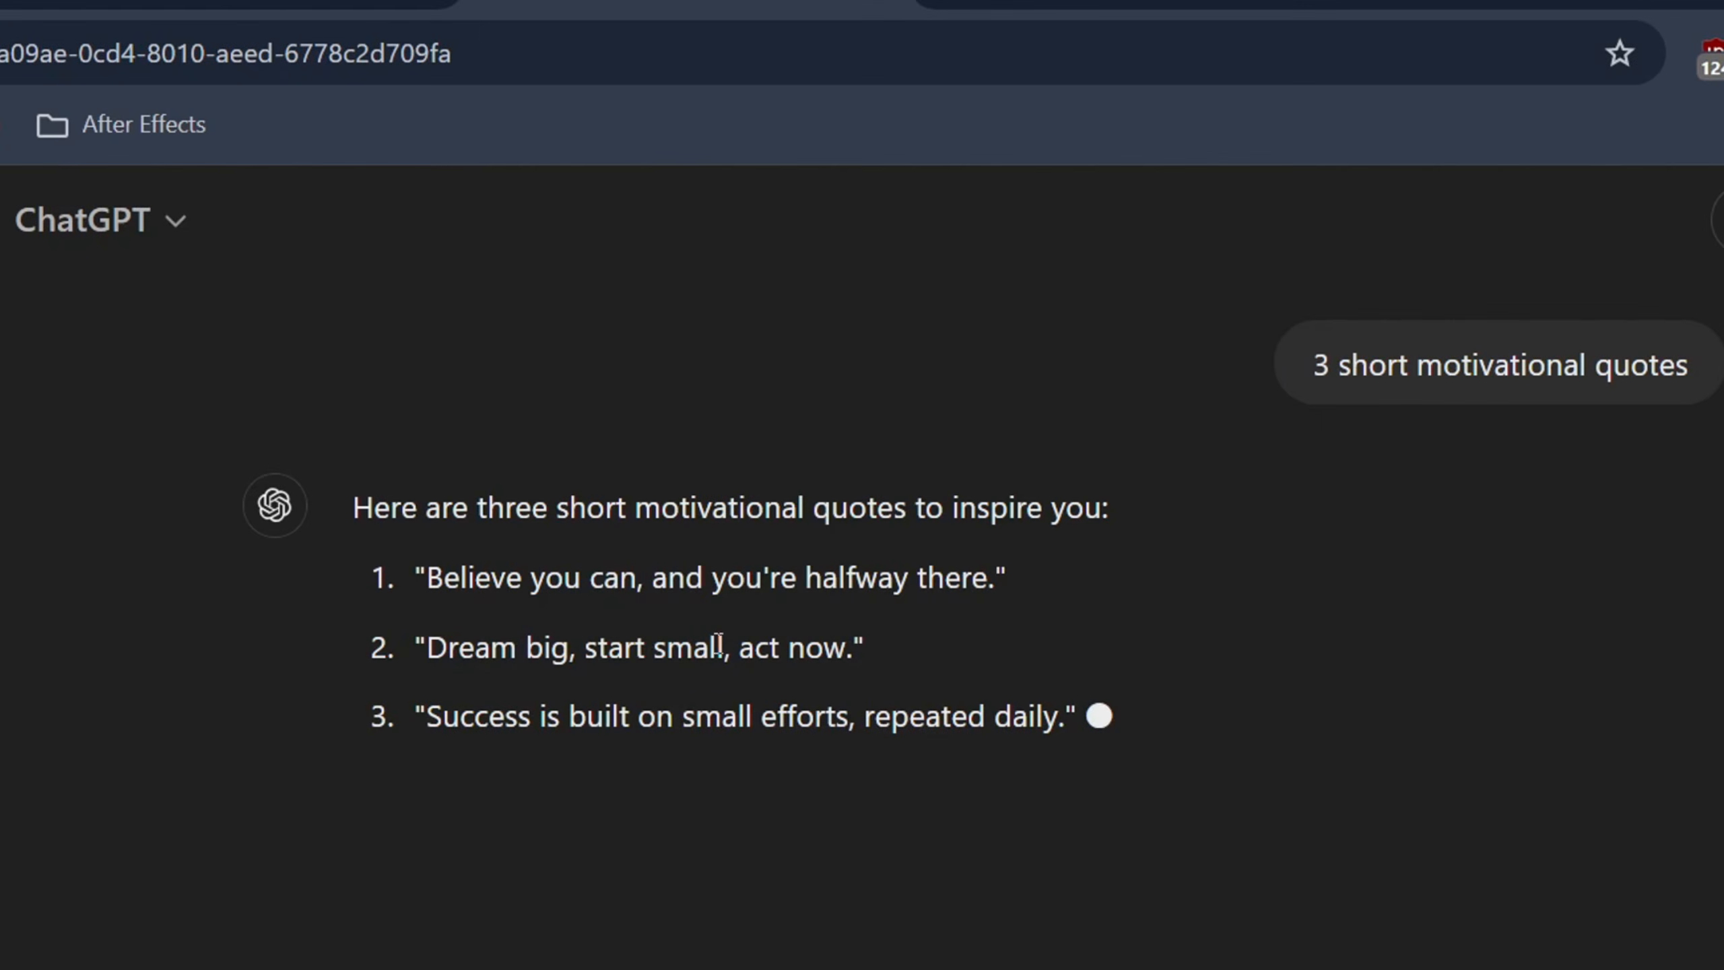
left_click_drag(431, 574, 955, 565)
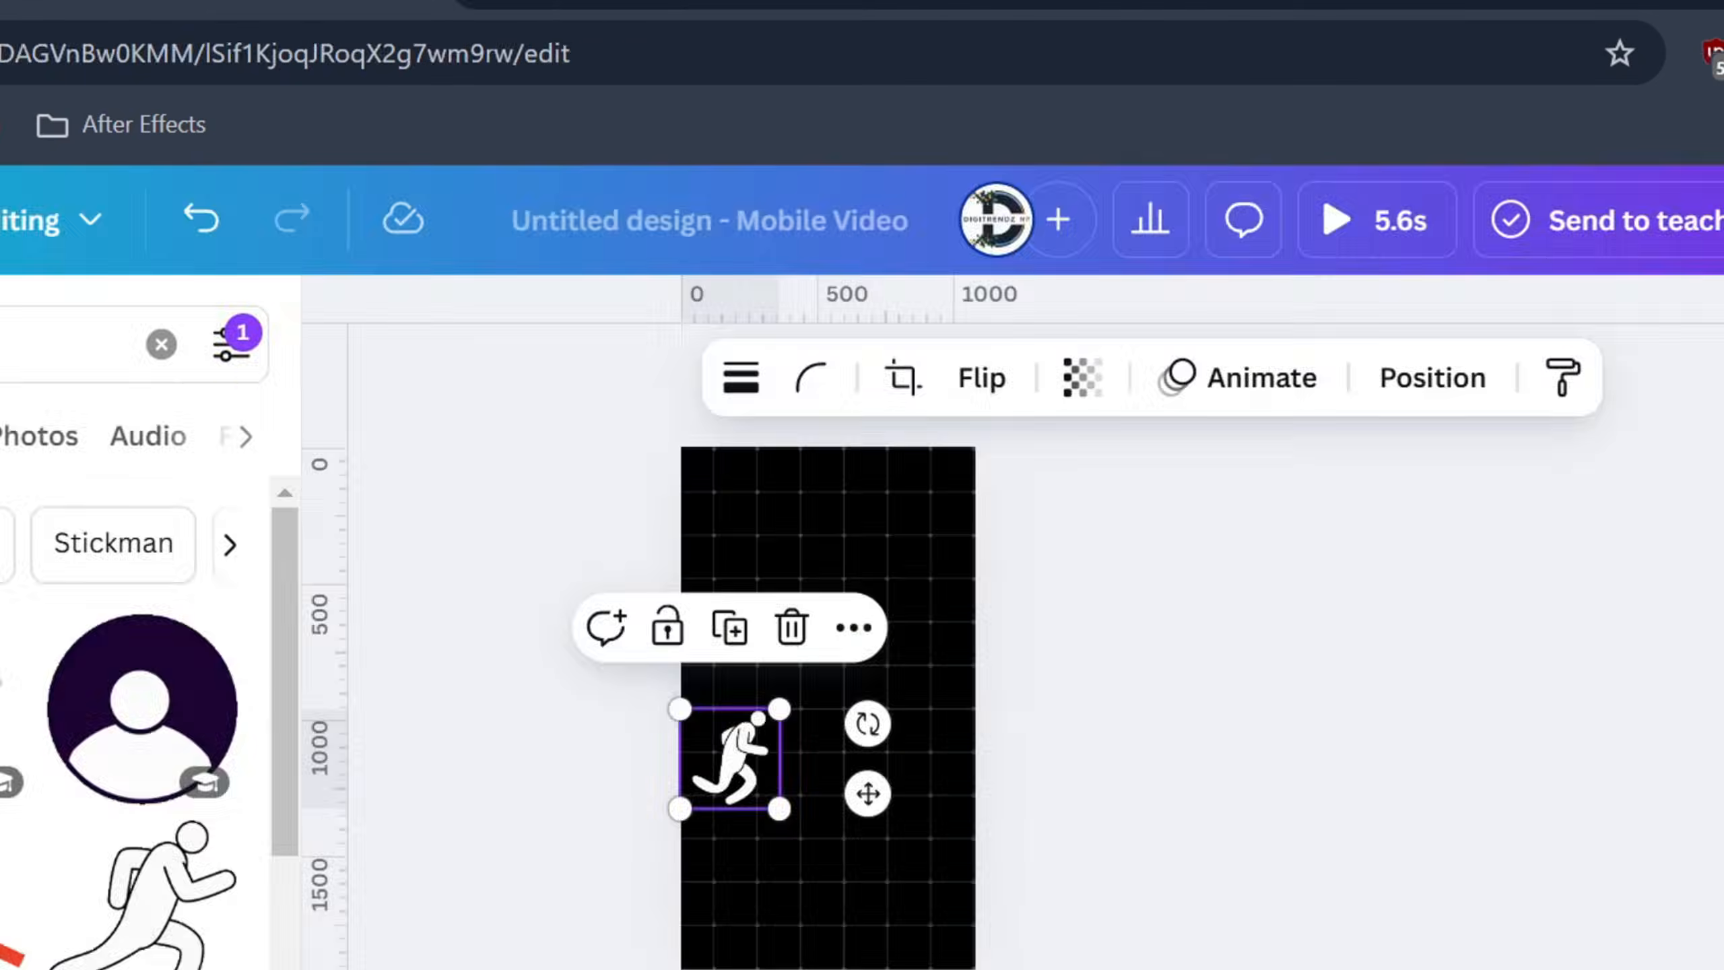
Add an enlarged paragraph text box holding the quote 'Believe you can, and you're halfway there'
left_click(854, 472)
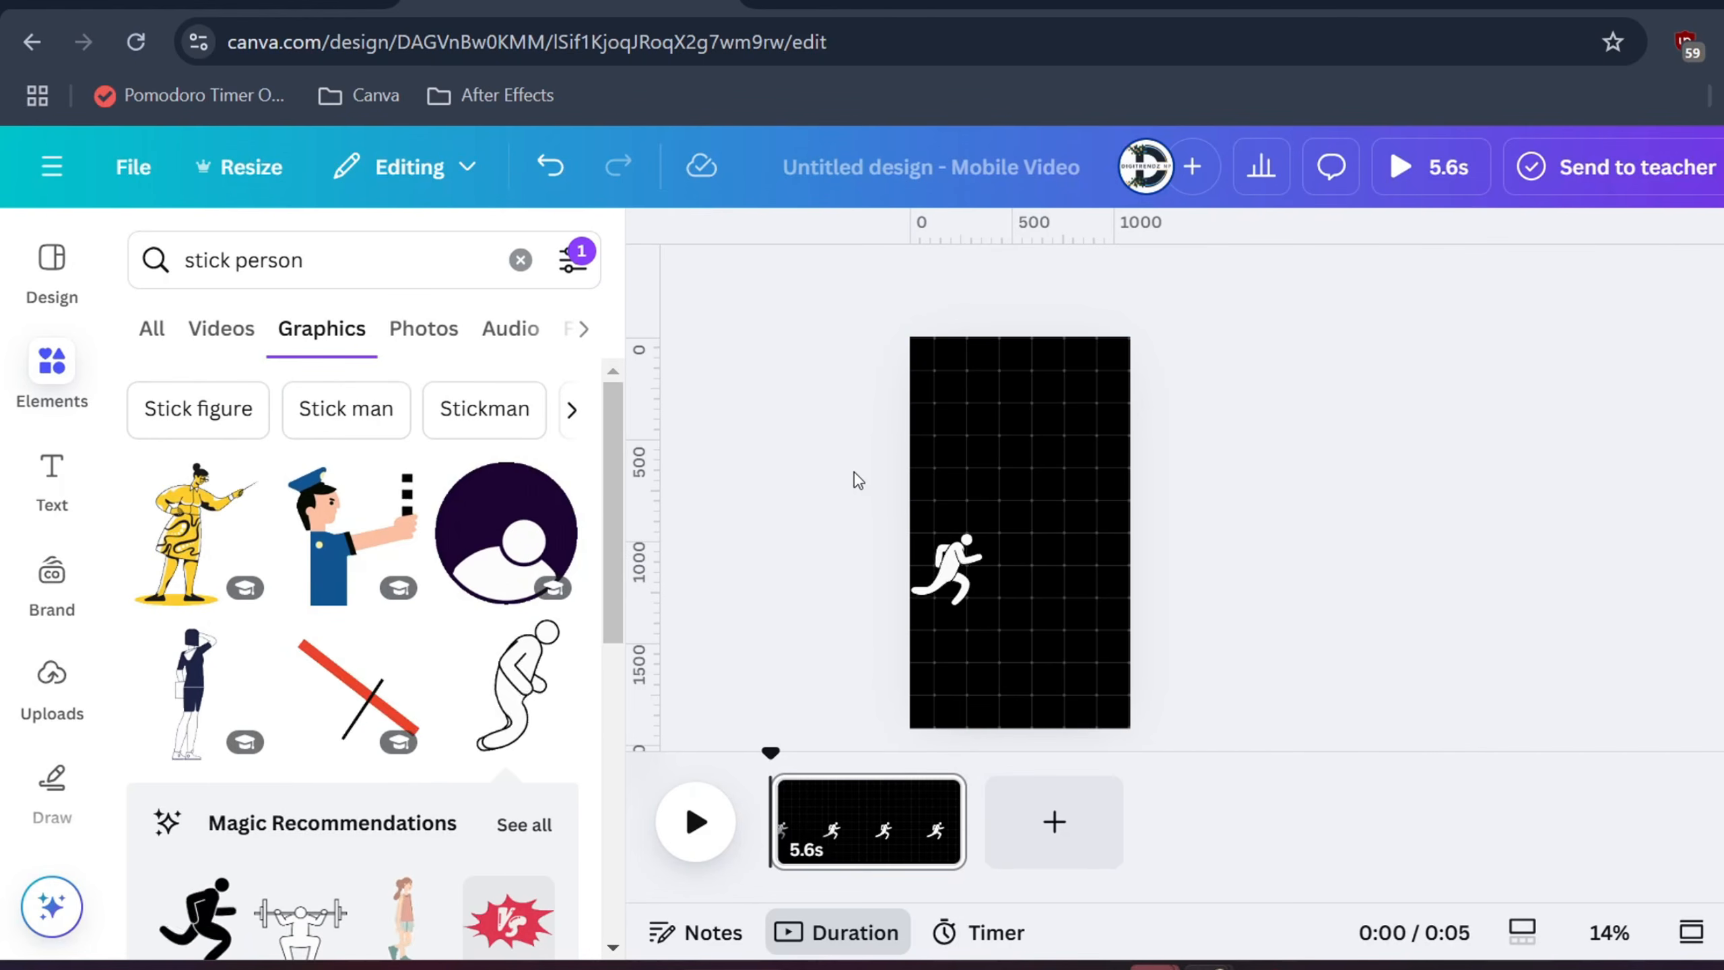
triple_click(227, 271)
type("tex")
left_click(248, 386)
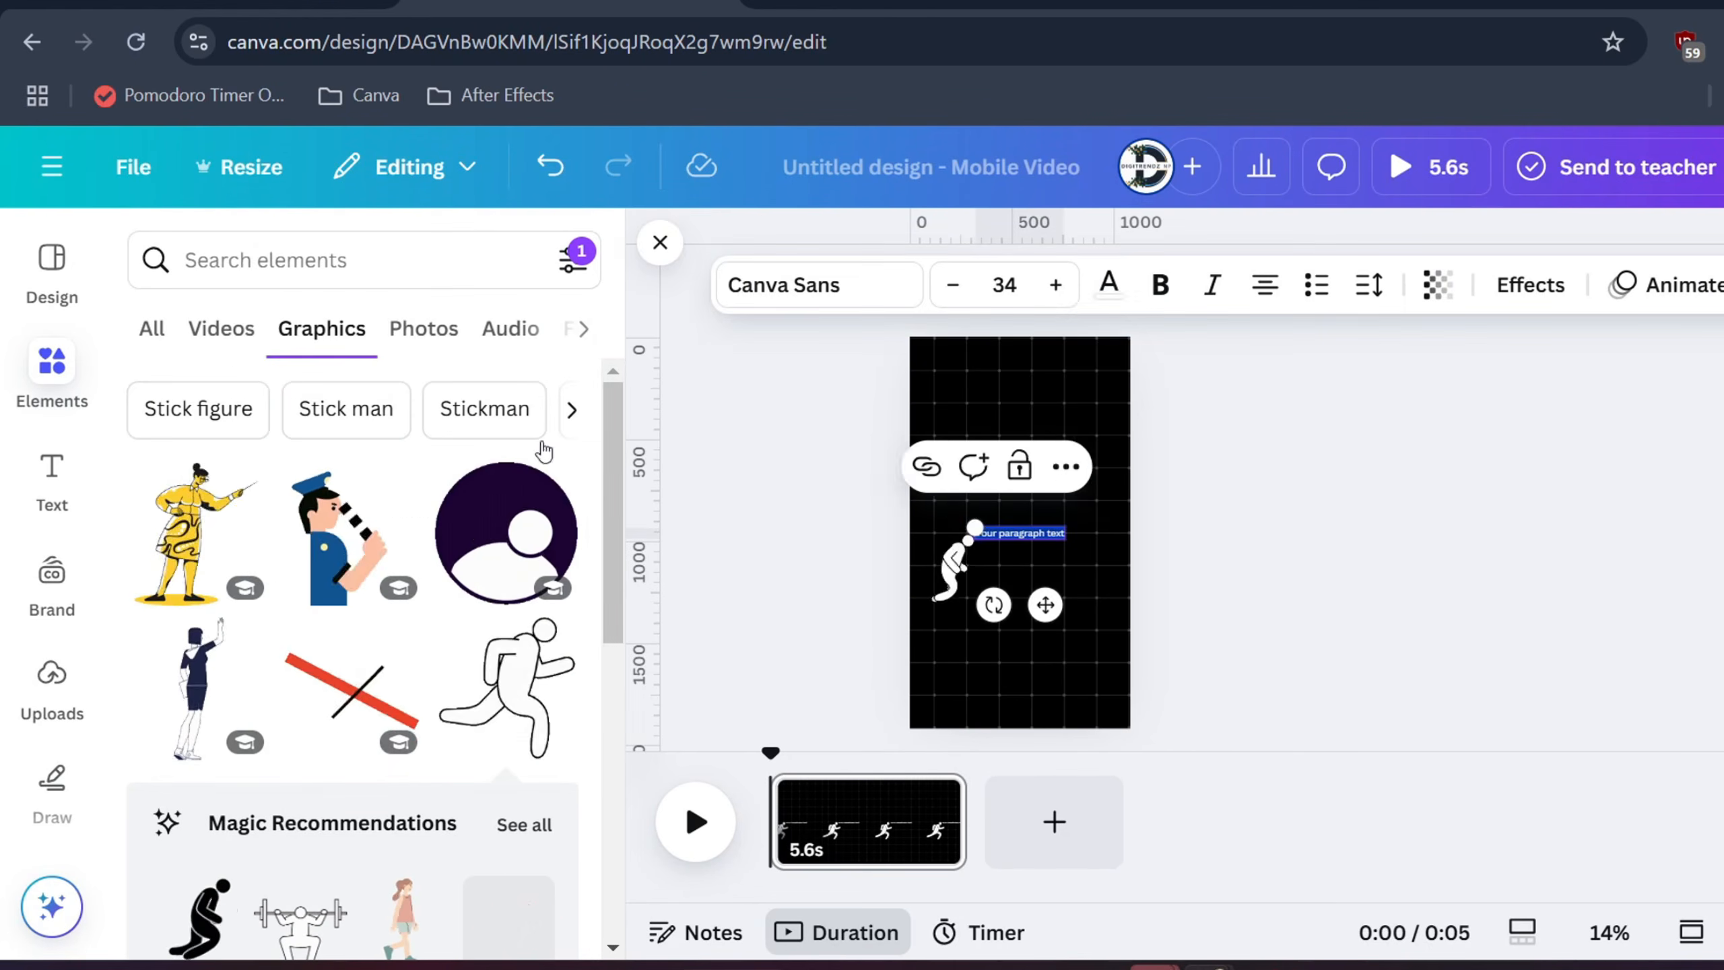
left_click_drag(976, 528, 1013, 437)
left_click(1070, 540)
double_click(1021, 416)
type("Believe you can, and you're halfway there")
left_click(1176, 478)
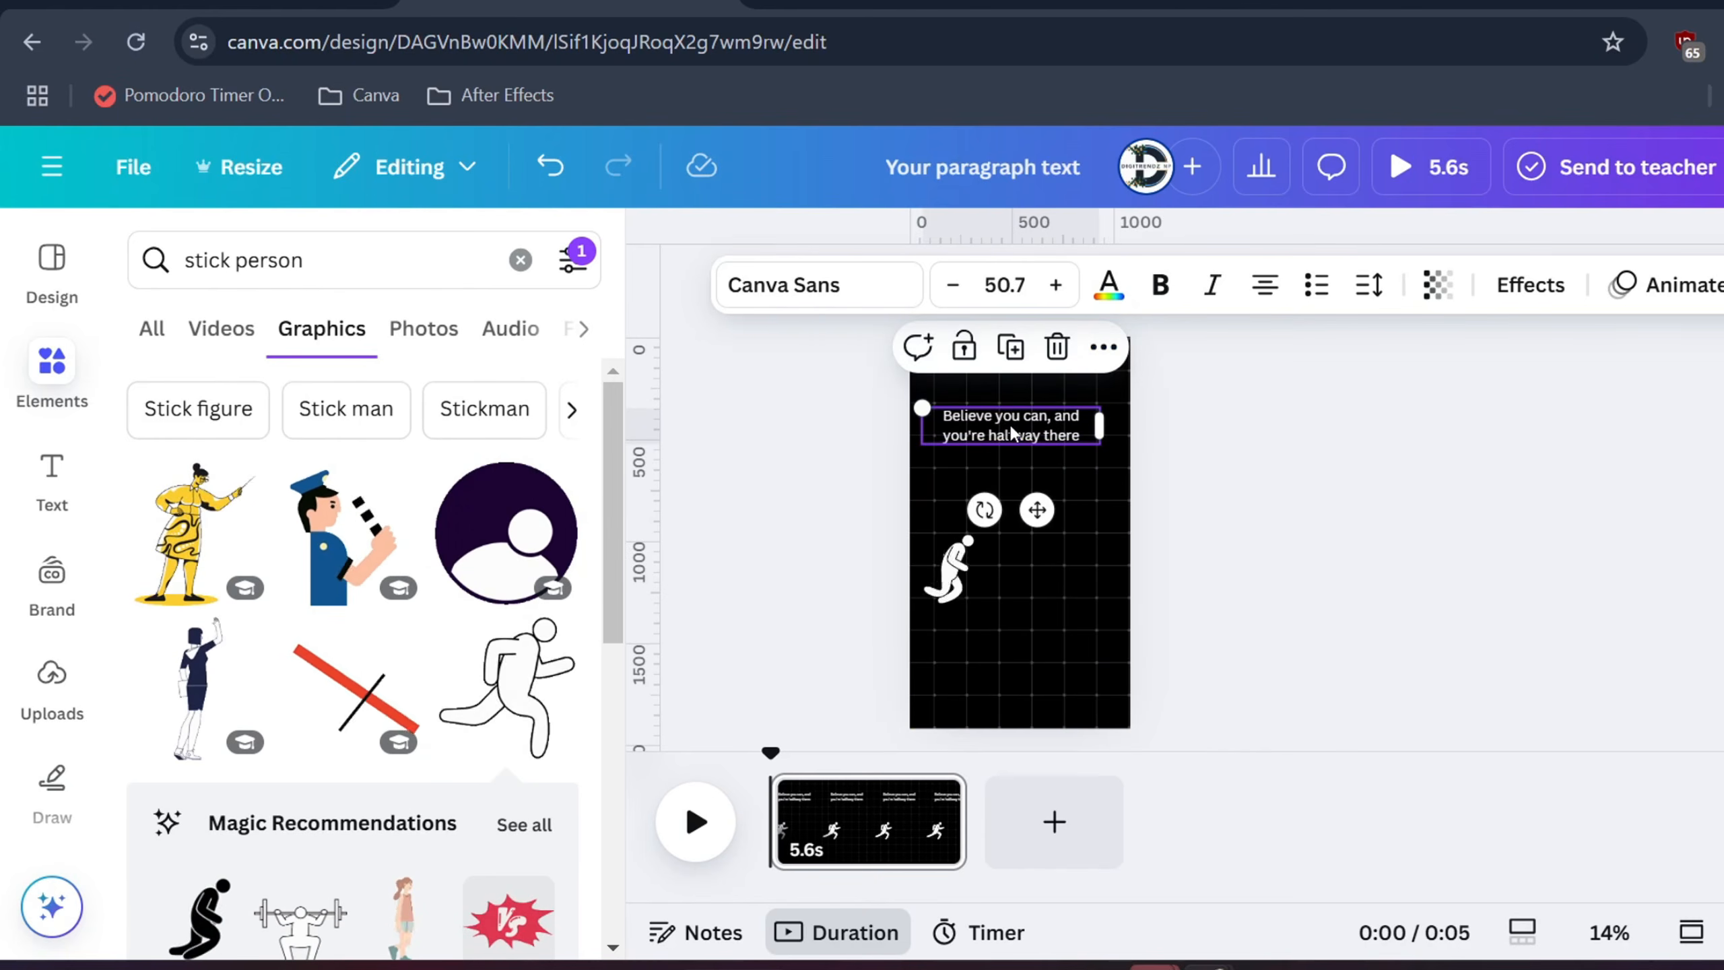
Colour the words 'can' and 'there' in the quote orange
left_click(1012, 437)
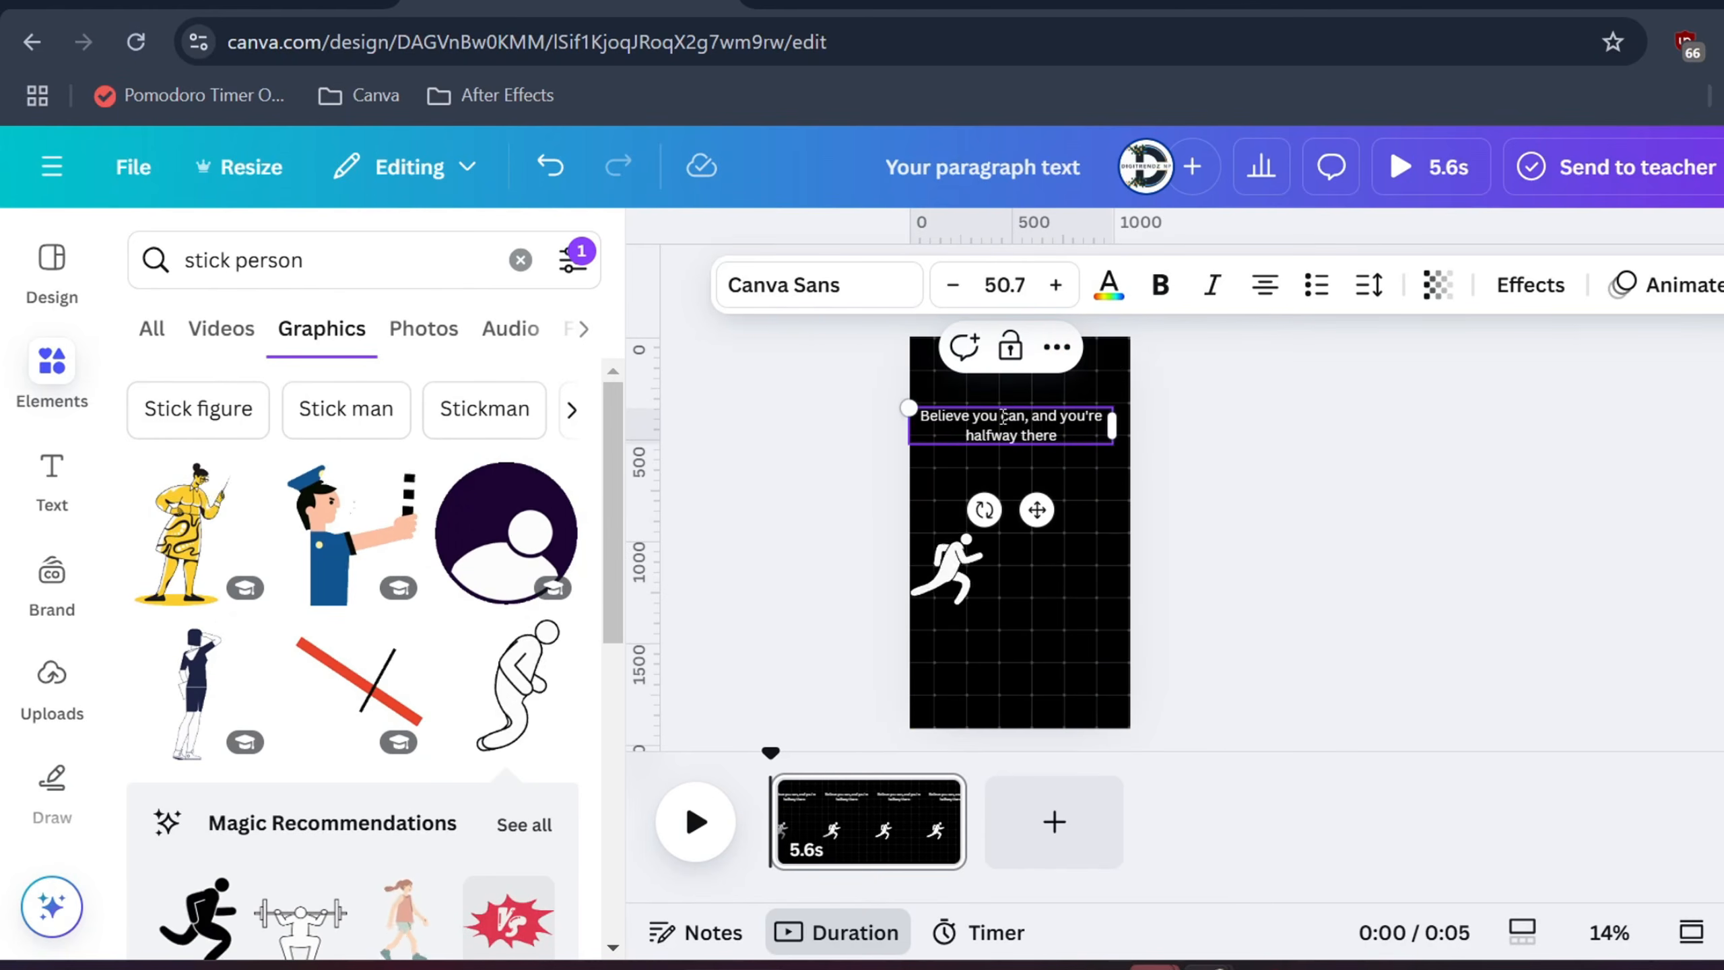
left_click(1109, 285)
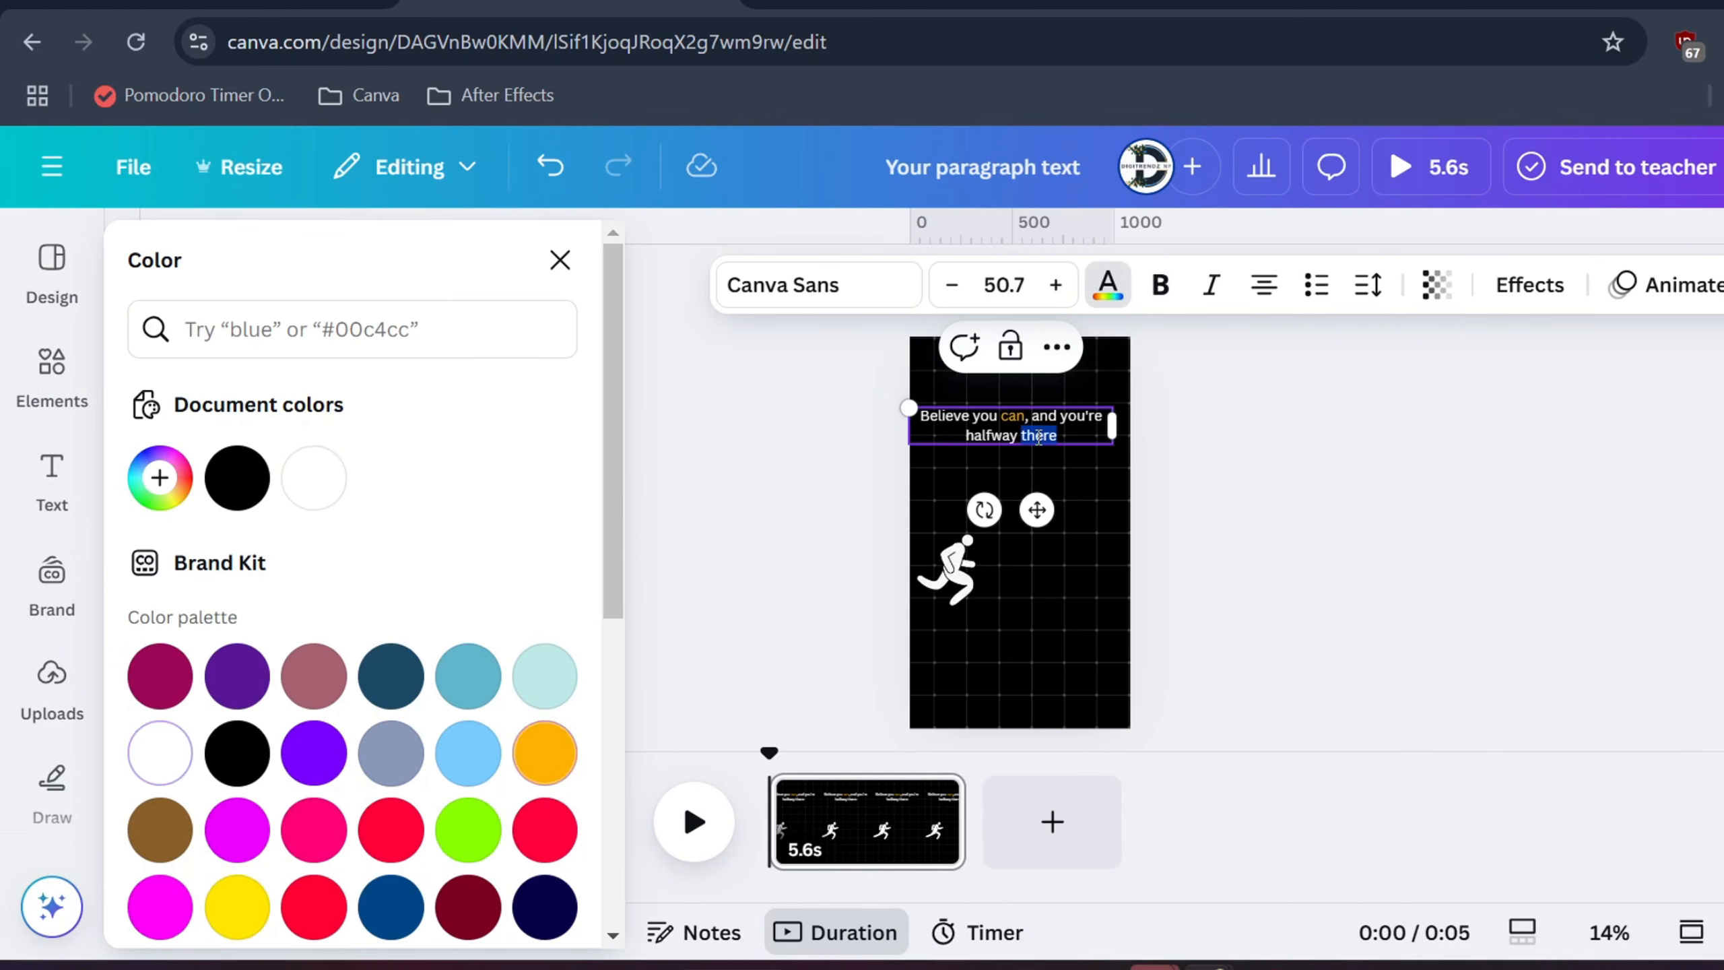
left_click(538, 752)
left_click(950, 570)
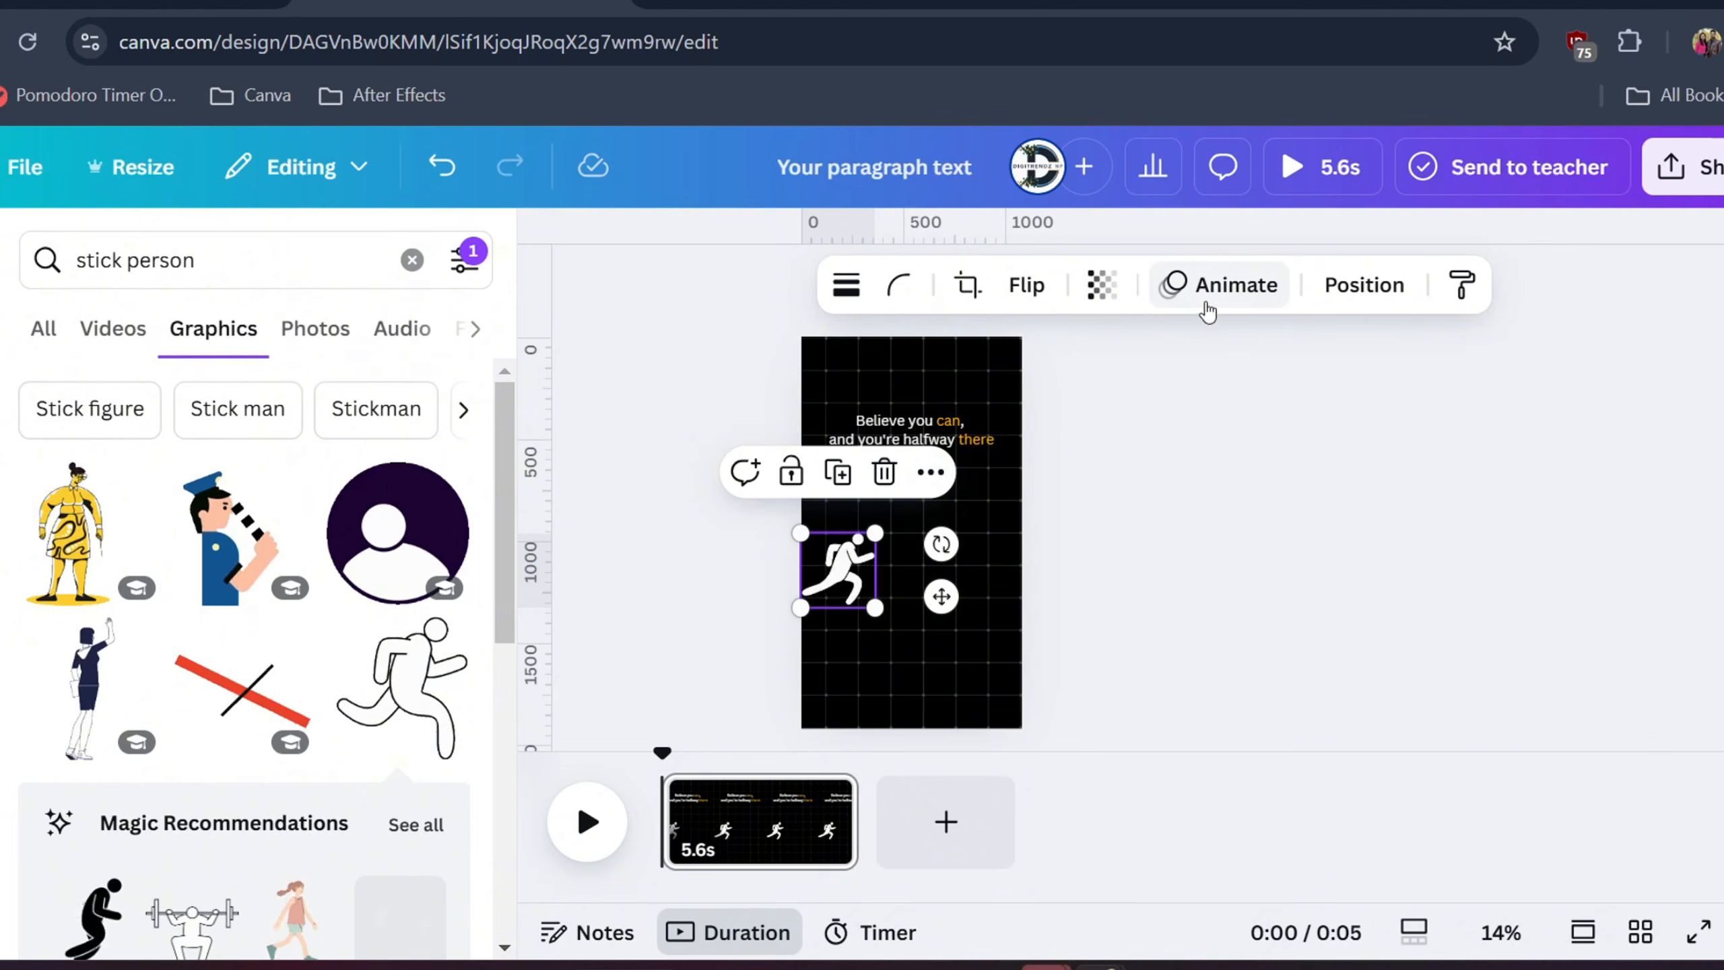
Record a rightward custom motion path for the running stick figure with Steady movement style
left_click(1327, 285)
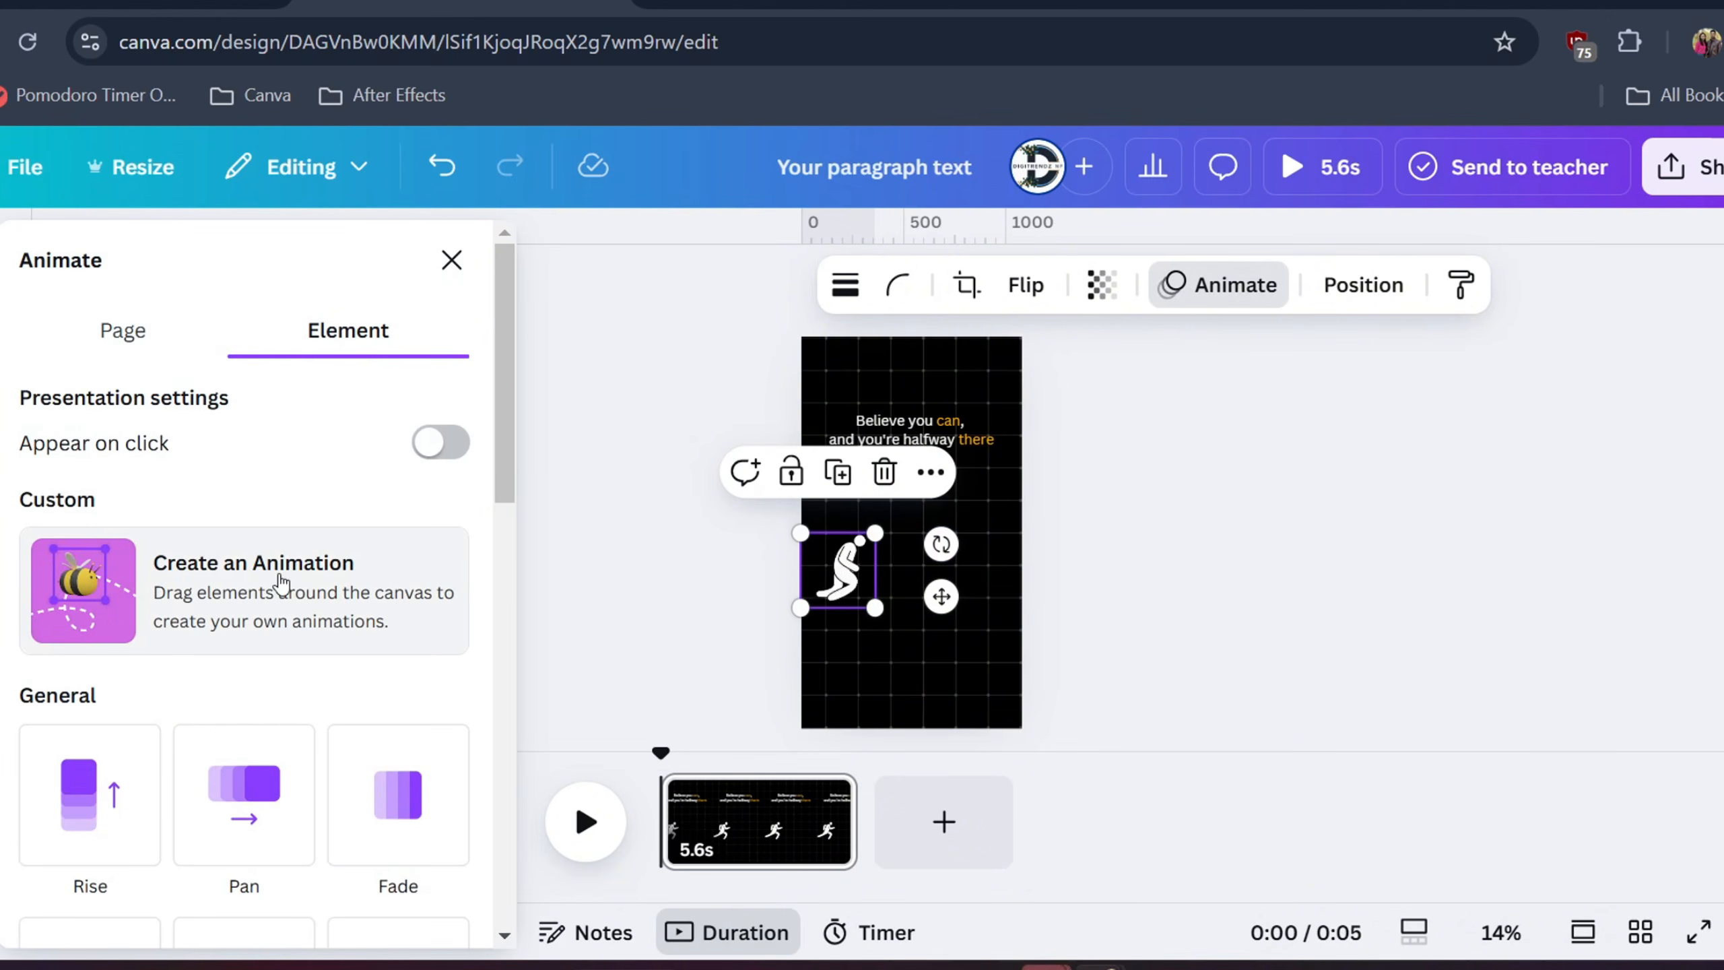
left_click(281, 582)
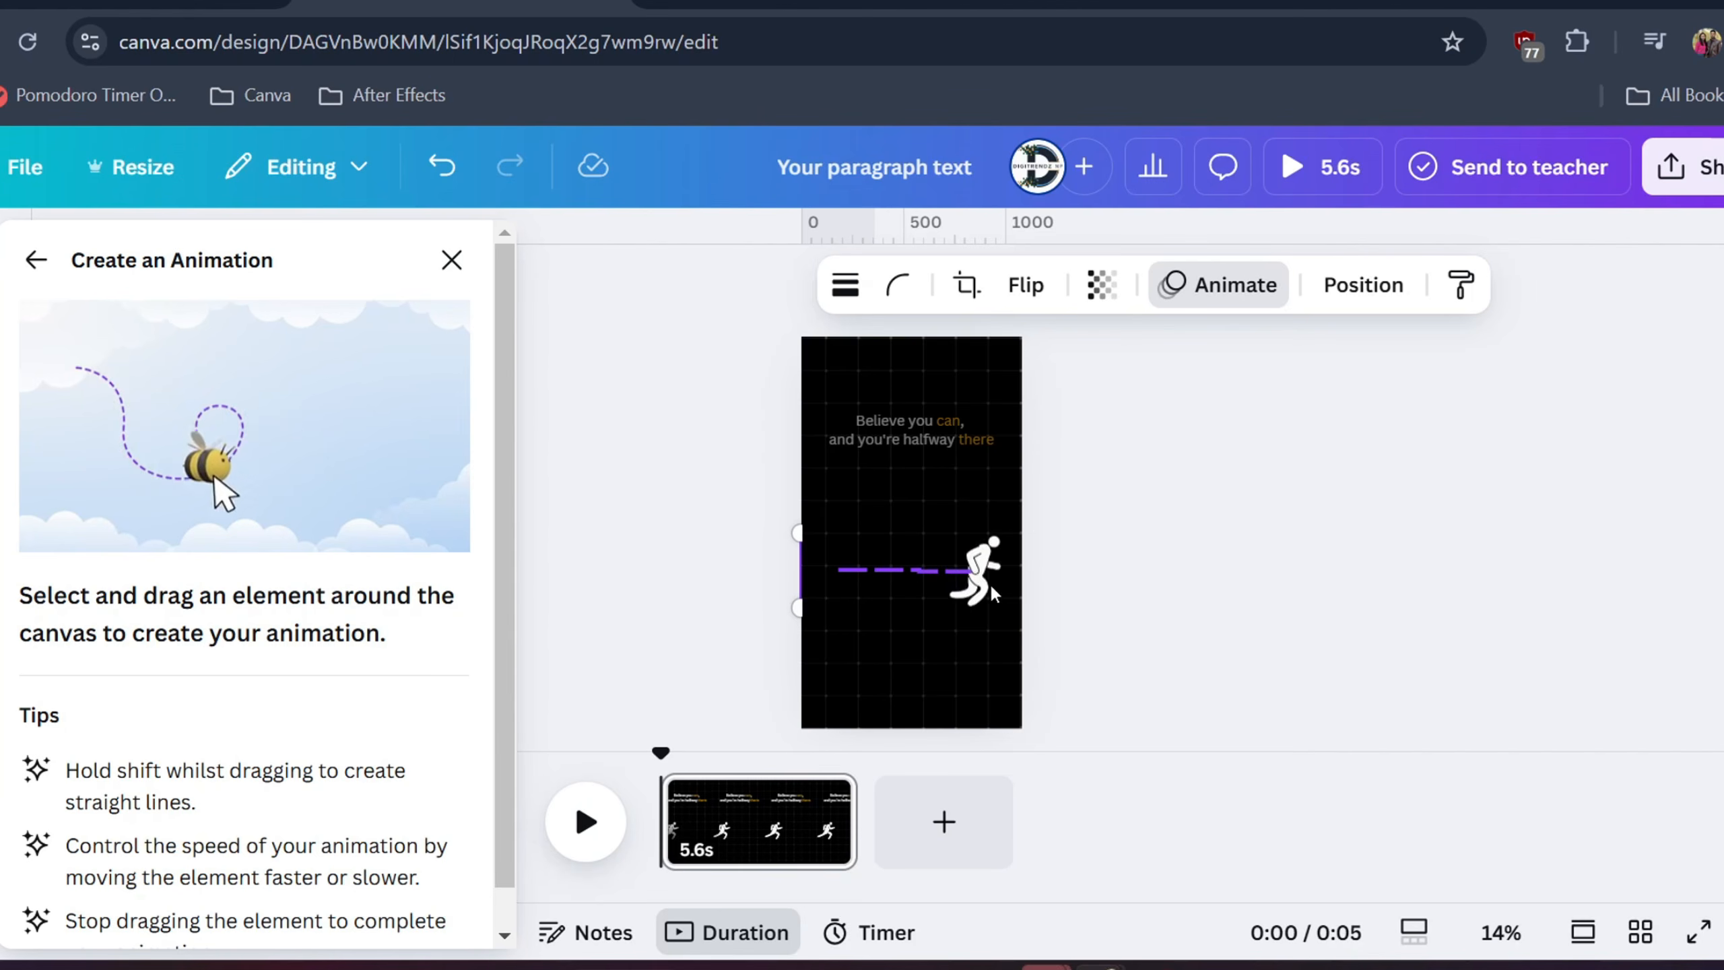
left_click_drag(993, 594, 995, 596)
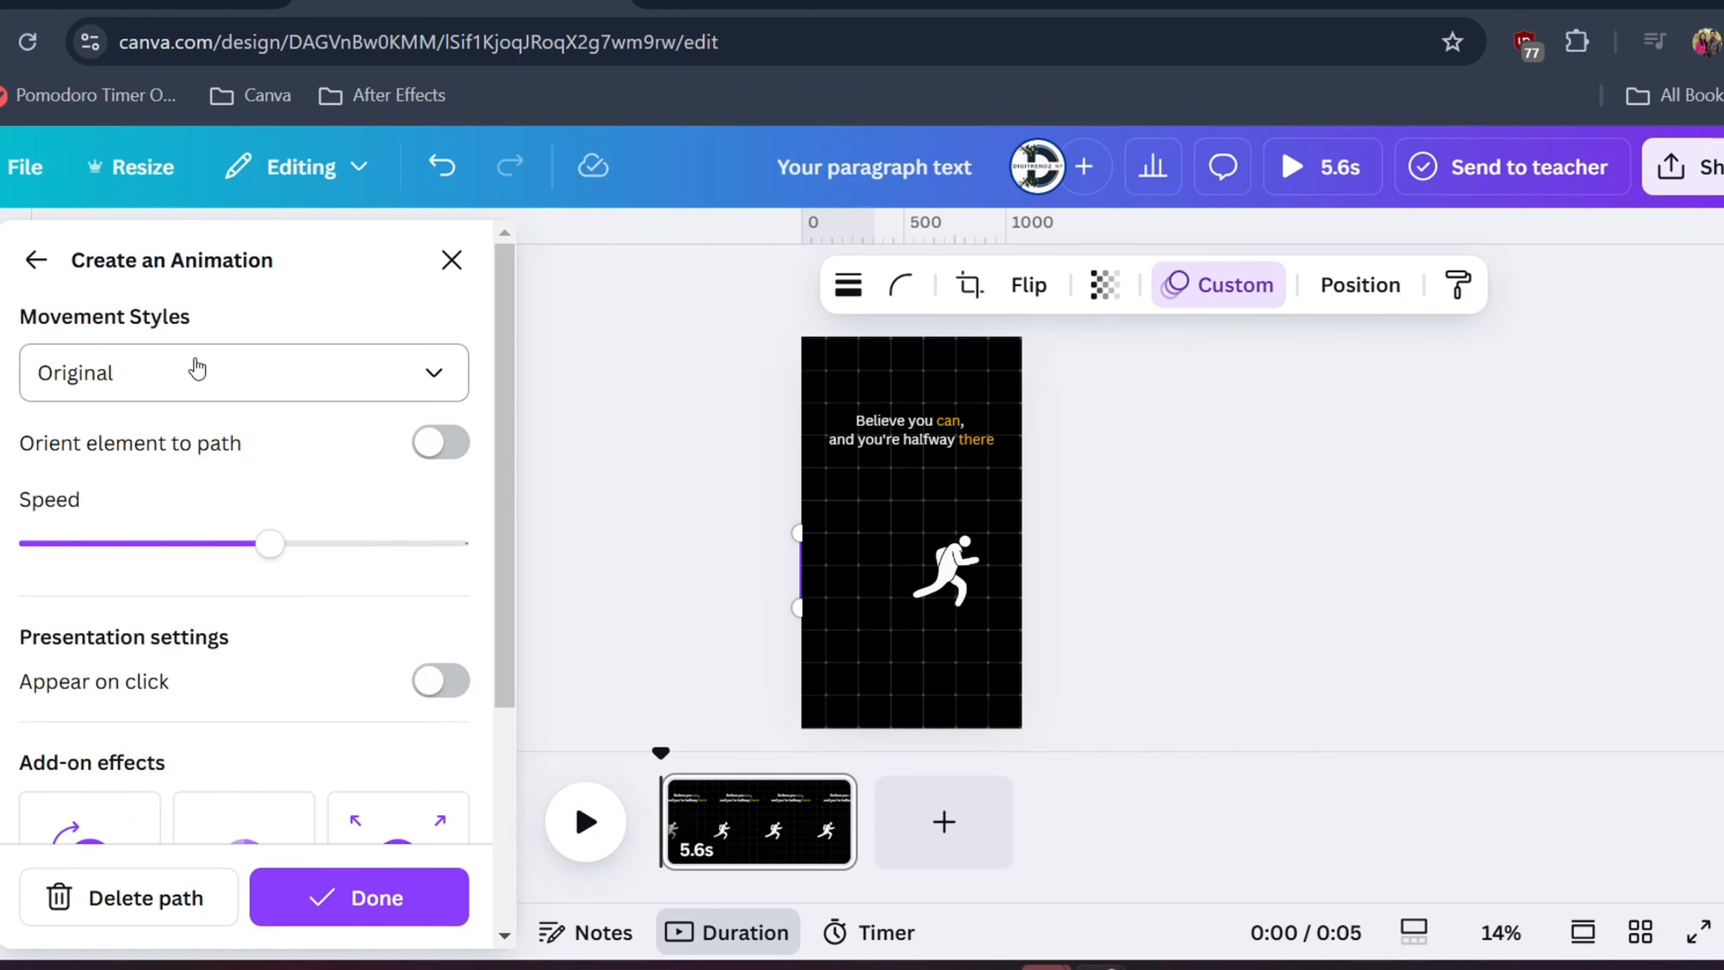
left_click(194, 370)
left_click(109, 571)
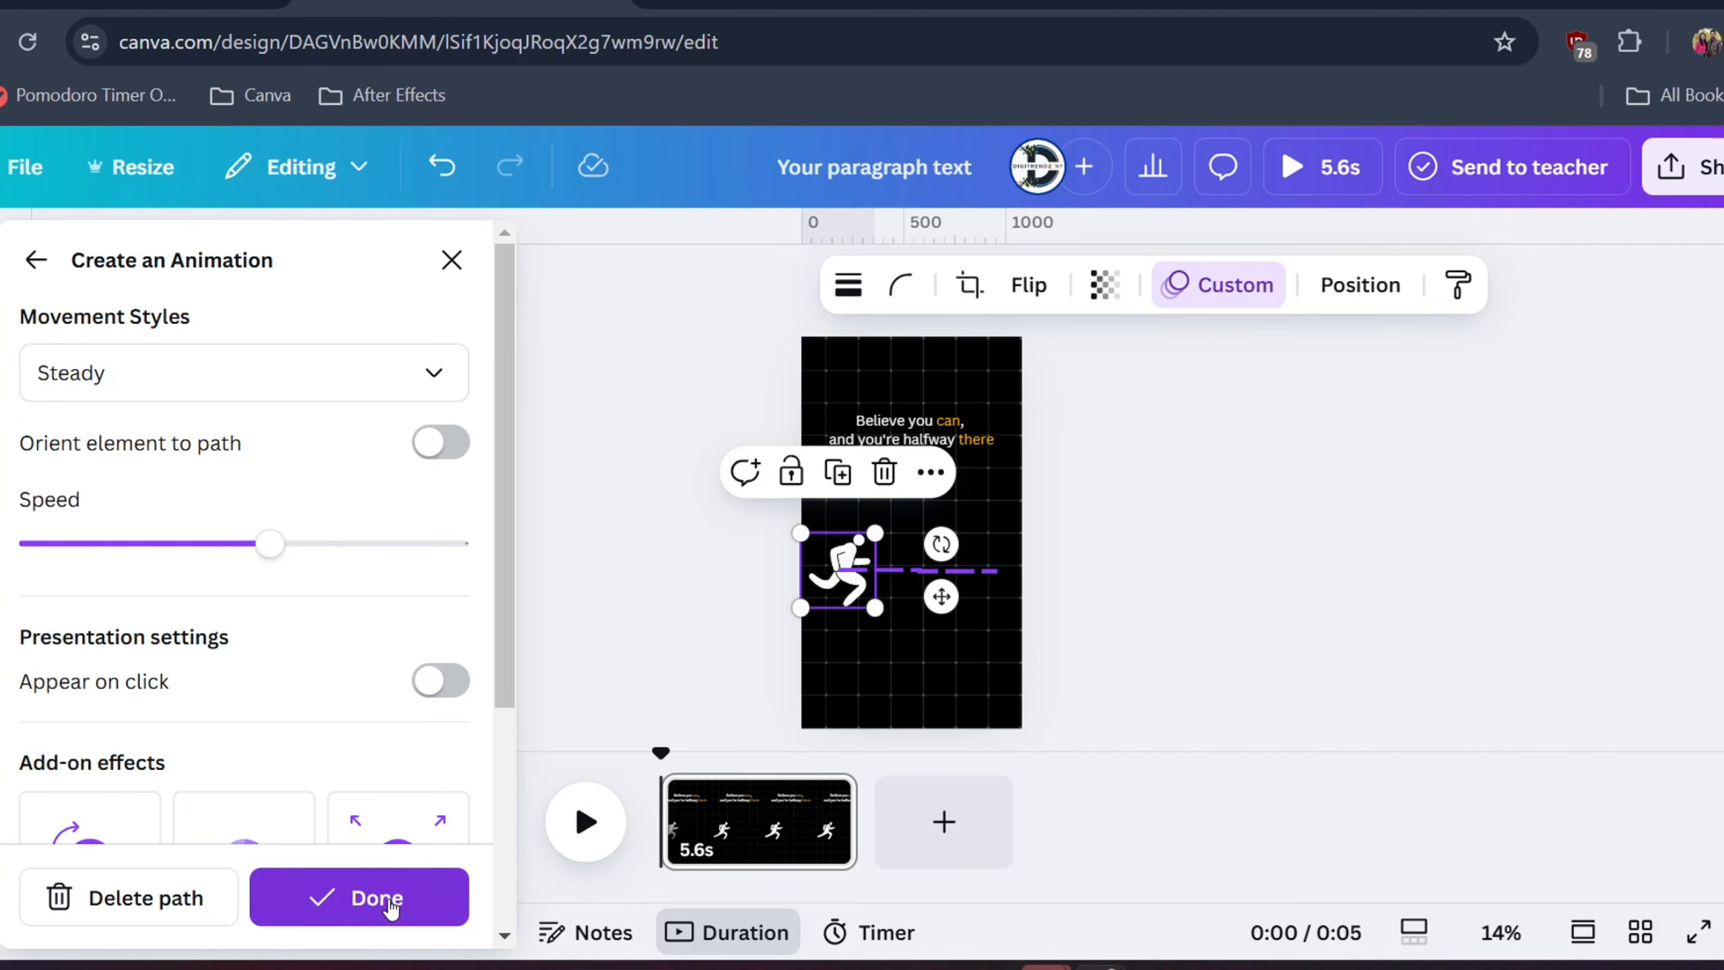
left_click(389, 910)
left_click(697, 396)
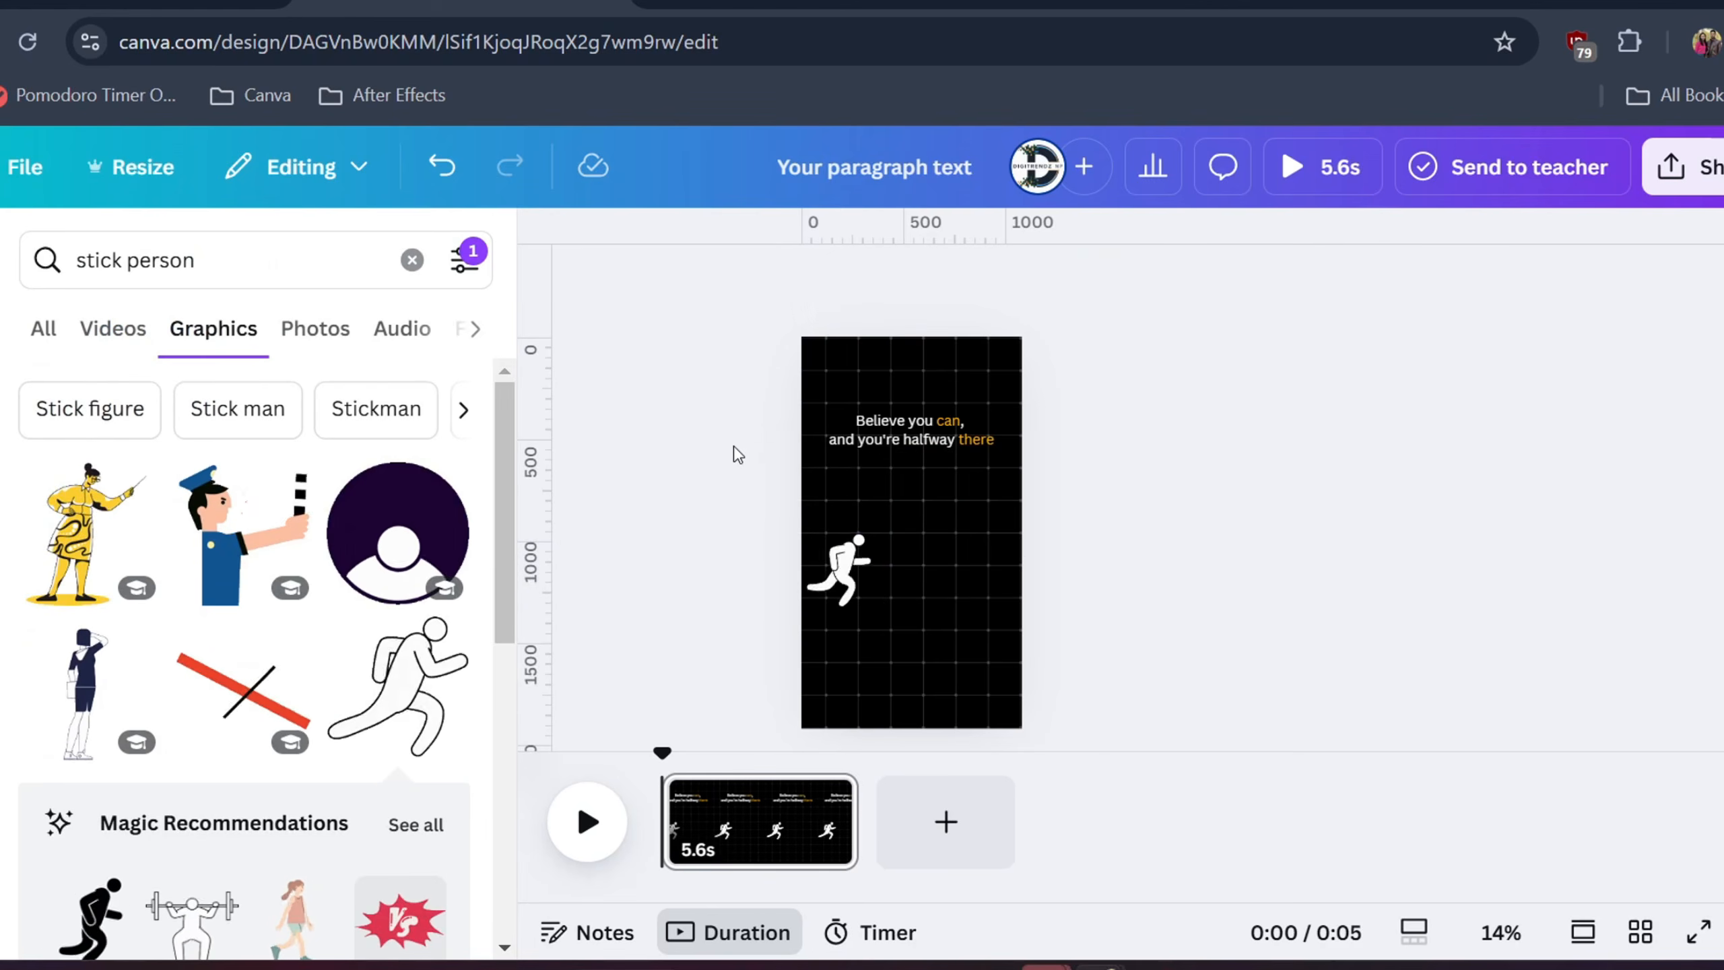
Apply the Shift text animation to the 'Believe you can, and you're halfway there' quote
left_click(930, 435)
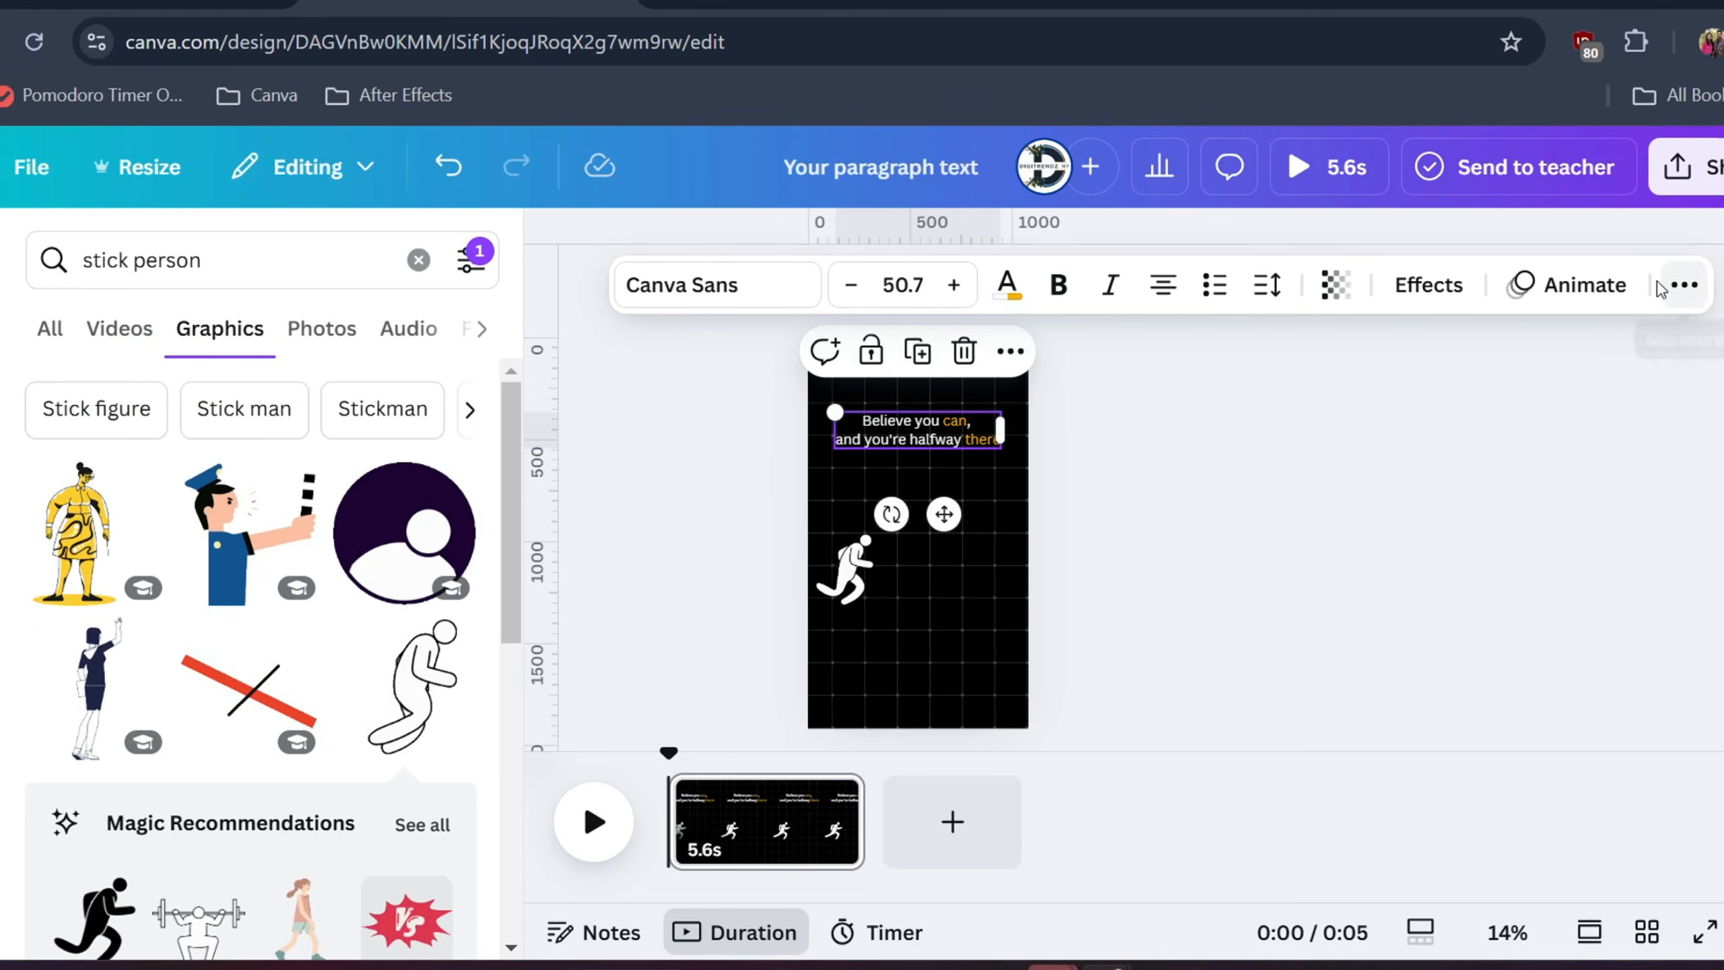
left_click(1601, 284)
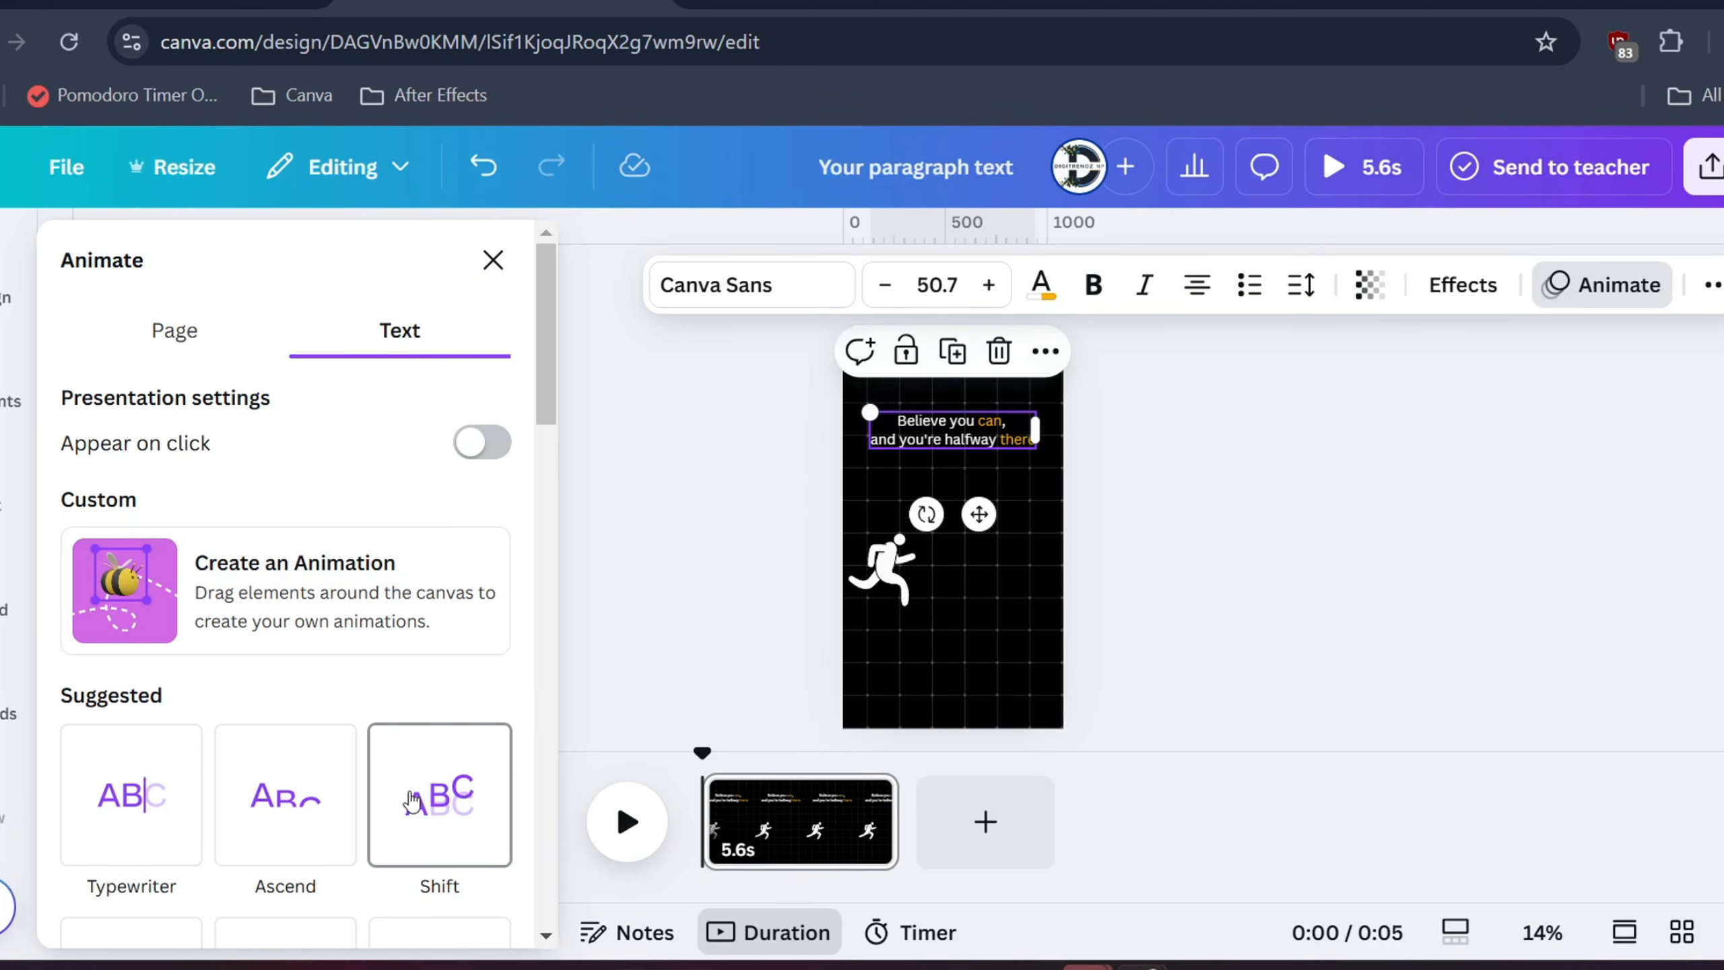
scroll(297, 696, "down", 4)
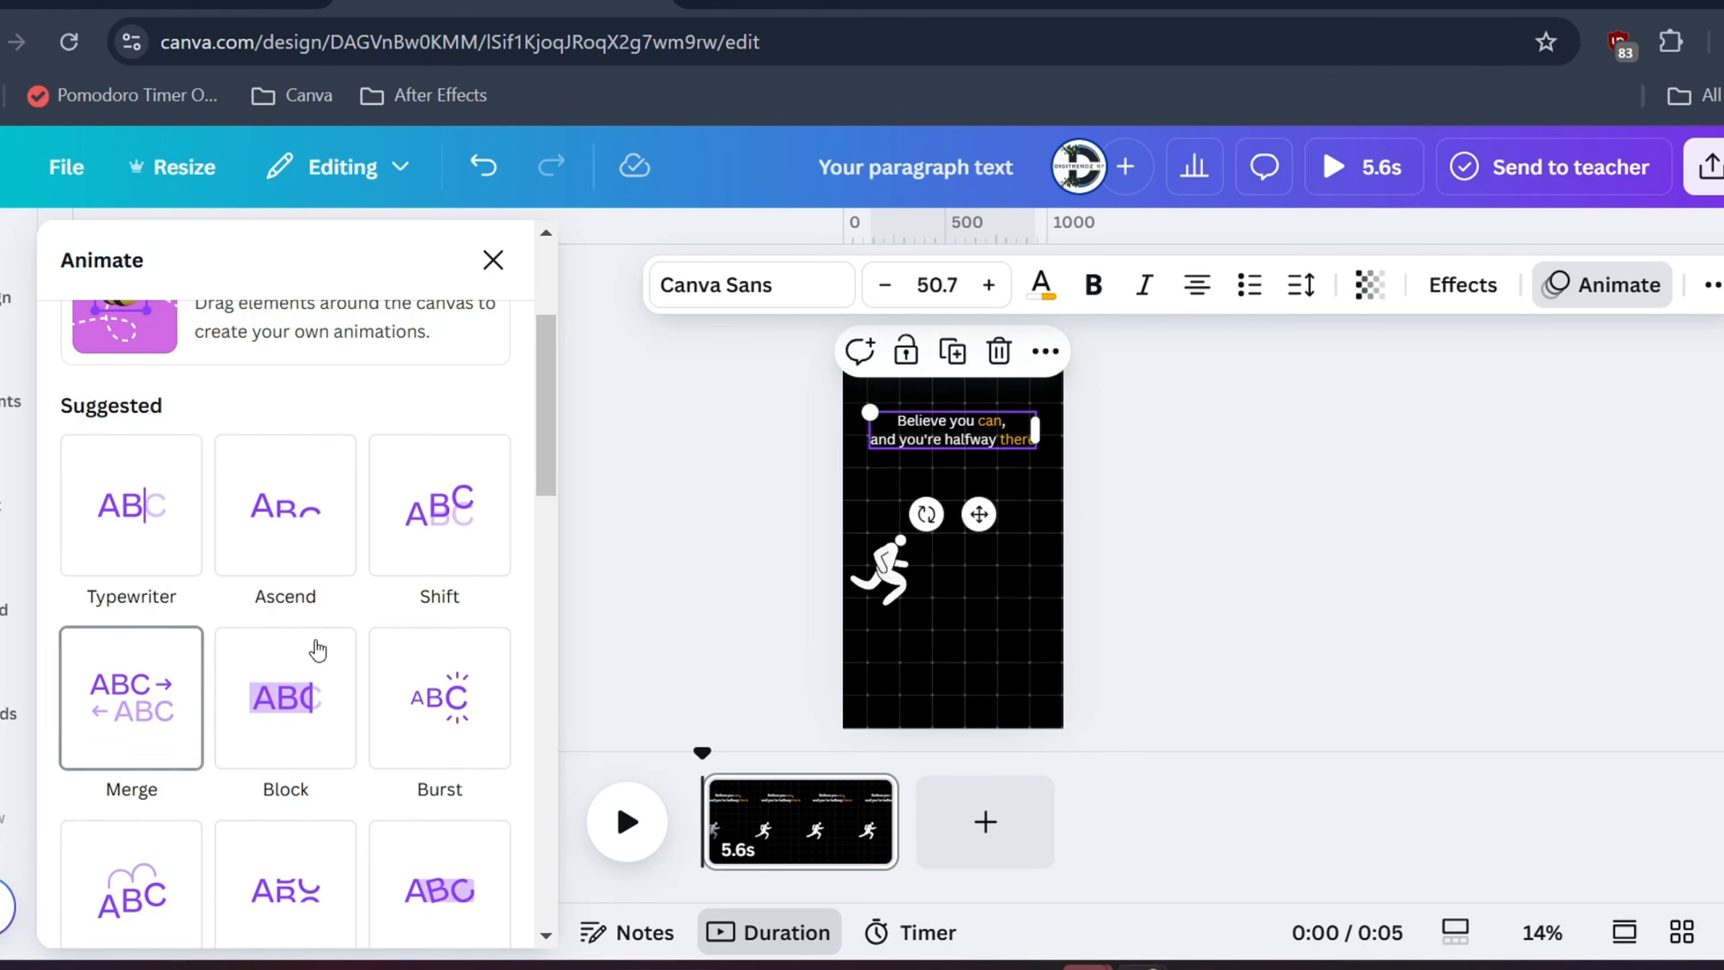
scroll(415, 710, "down", 8)
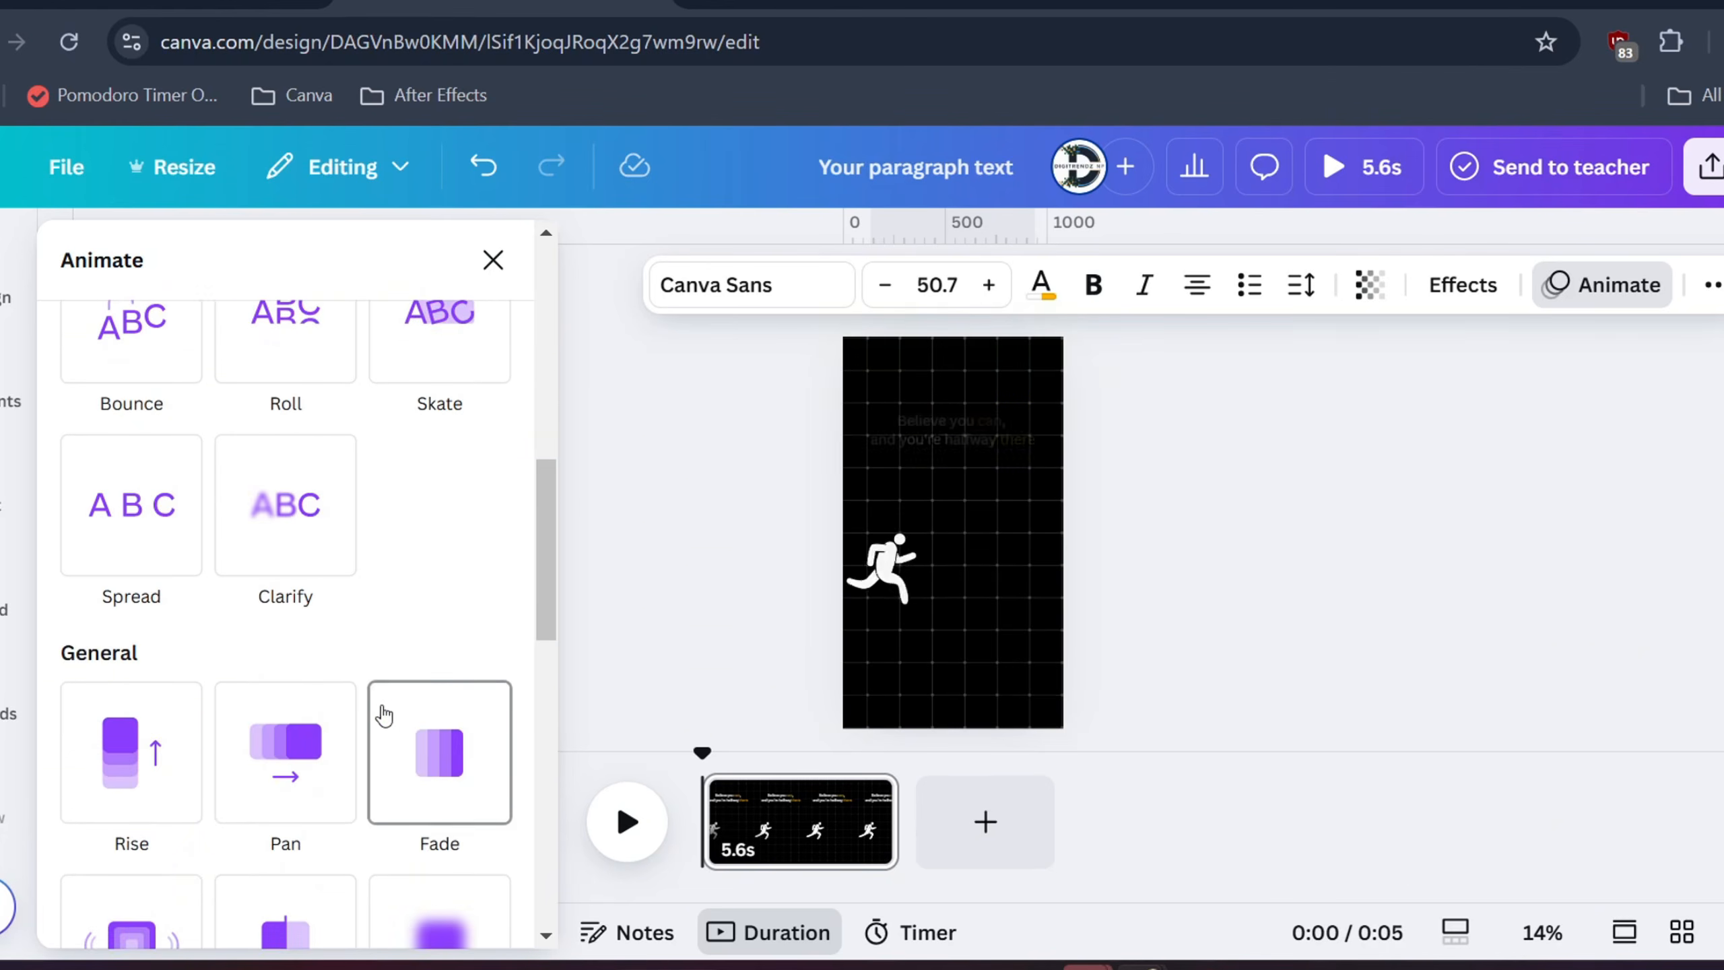
scroll(456, 575, "down", 12)
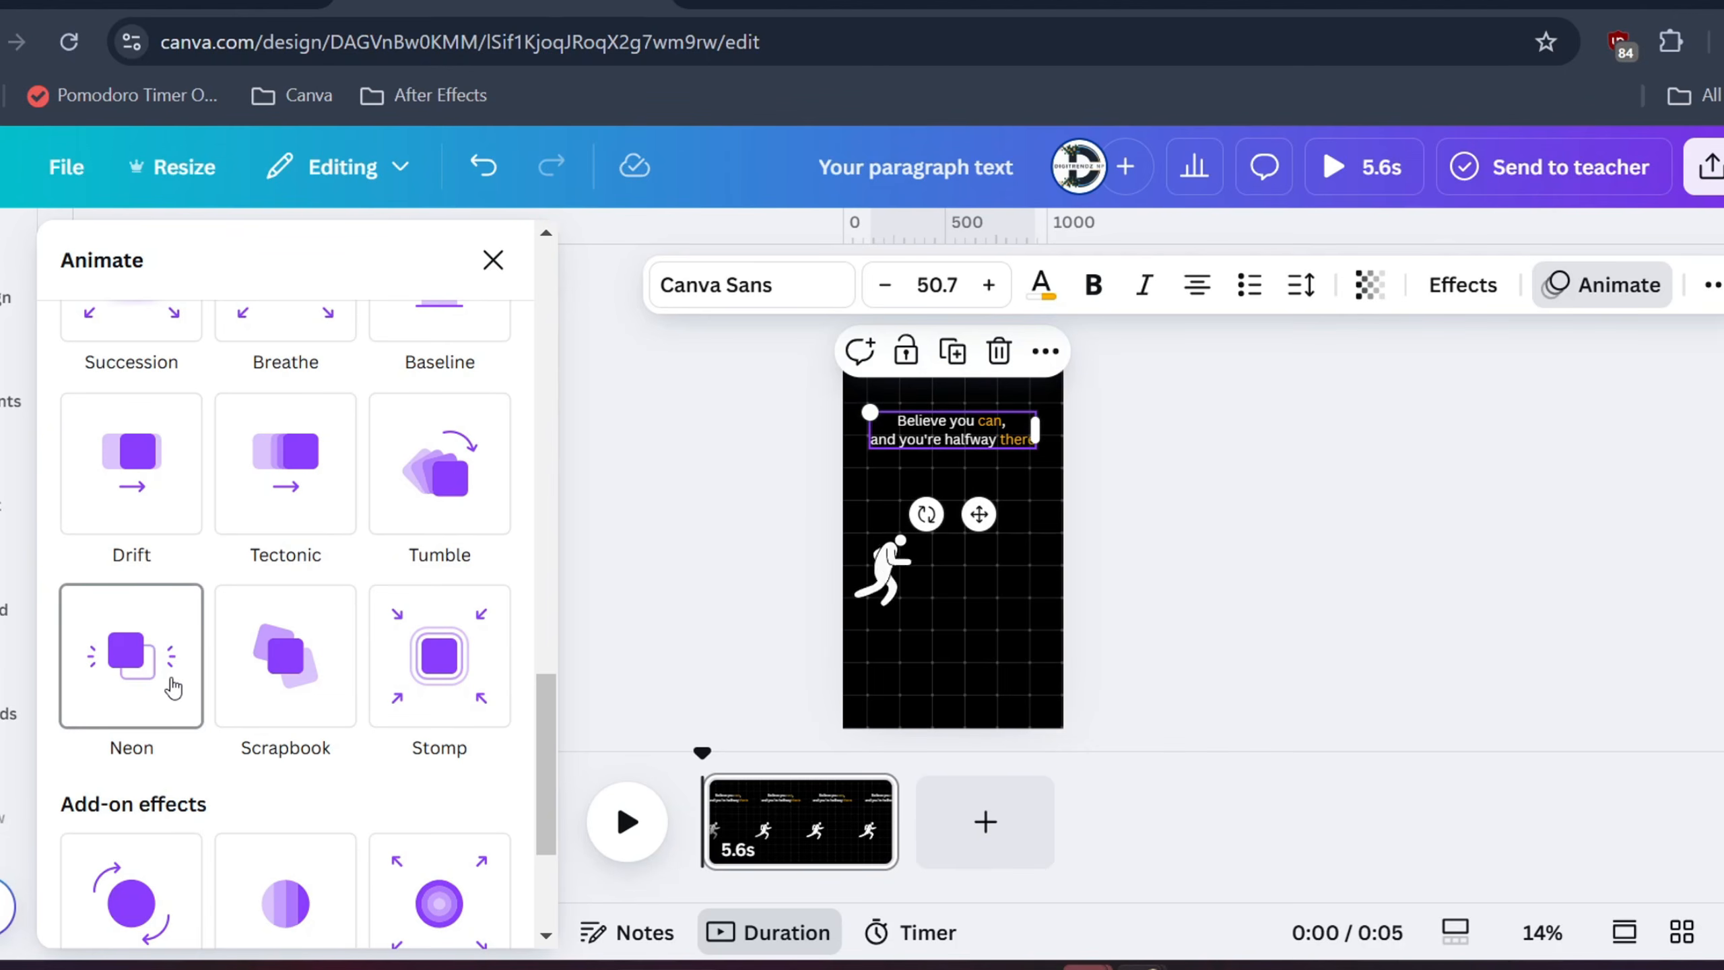
scroll(434, 675, "up", 10)
scroll(445, 662, "up", 4)
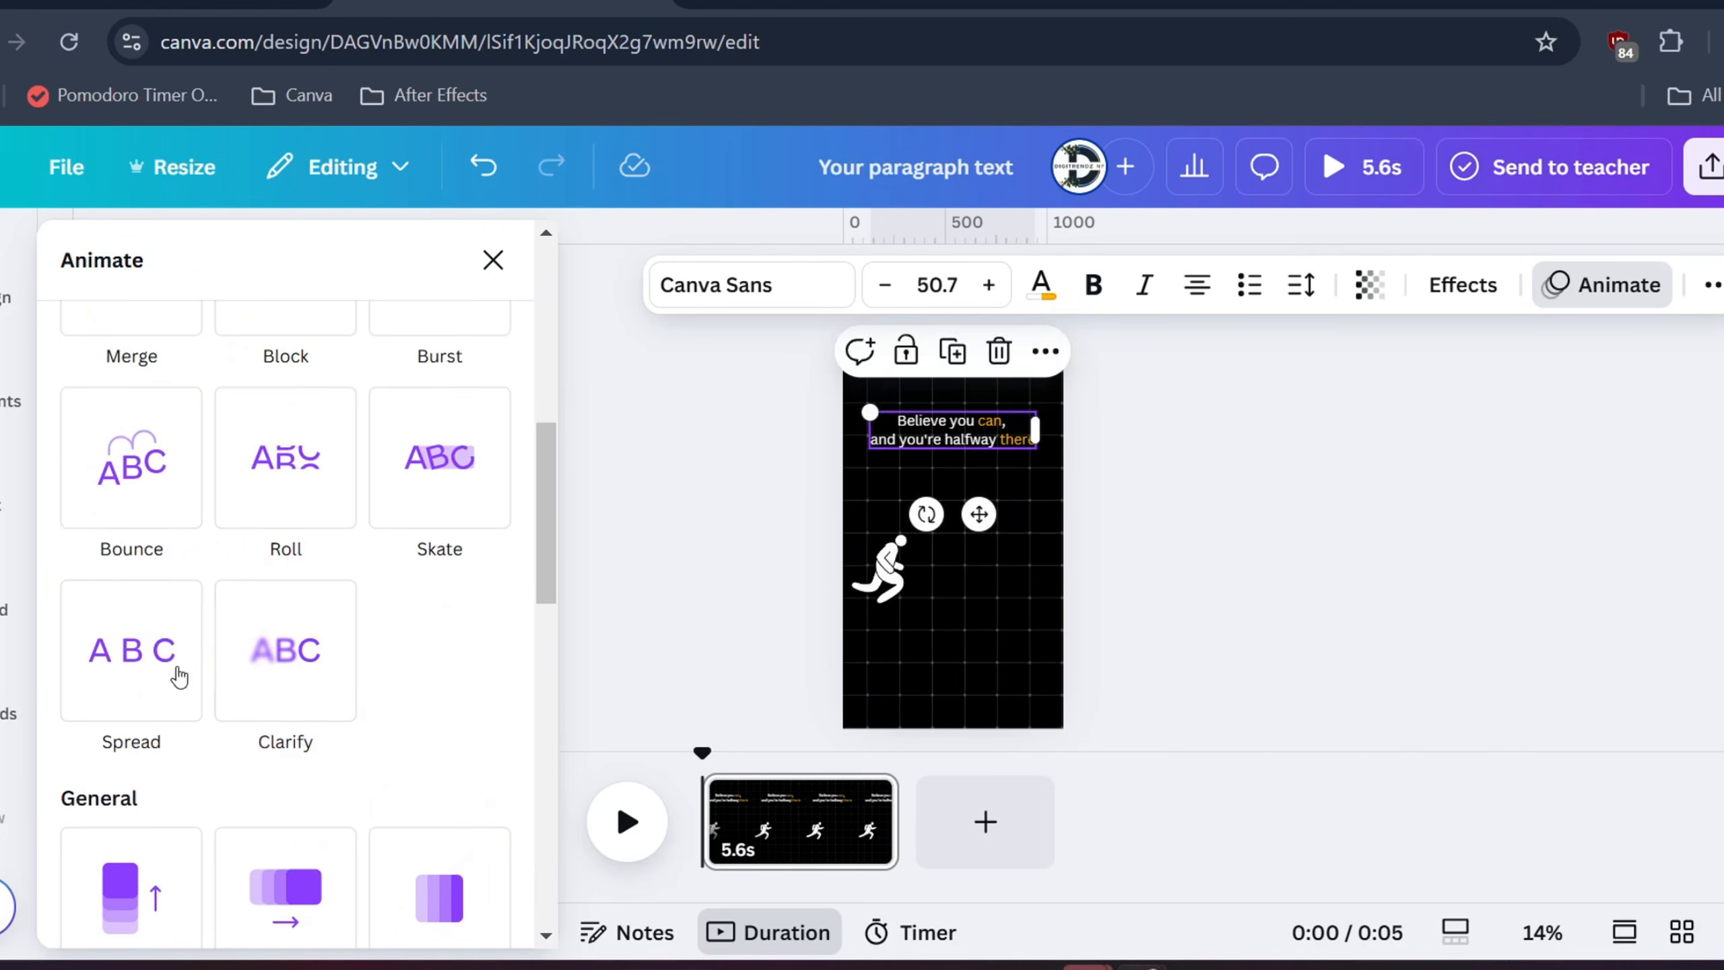
scroll(246, 639, "up", 4)
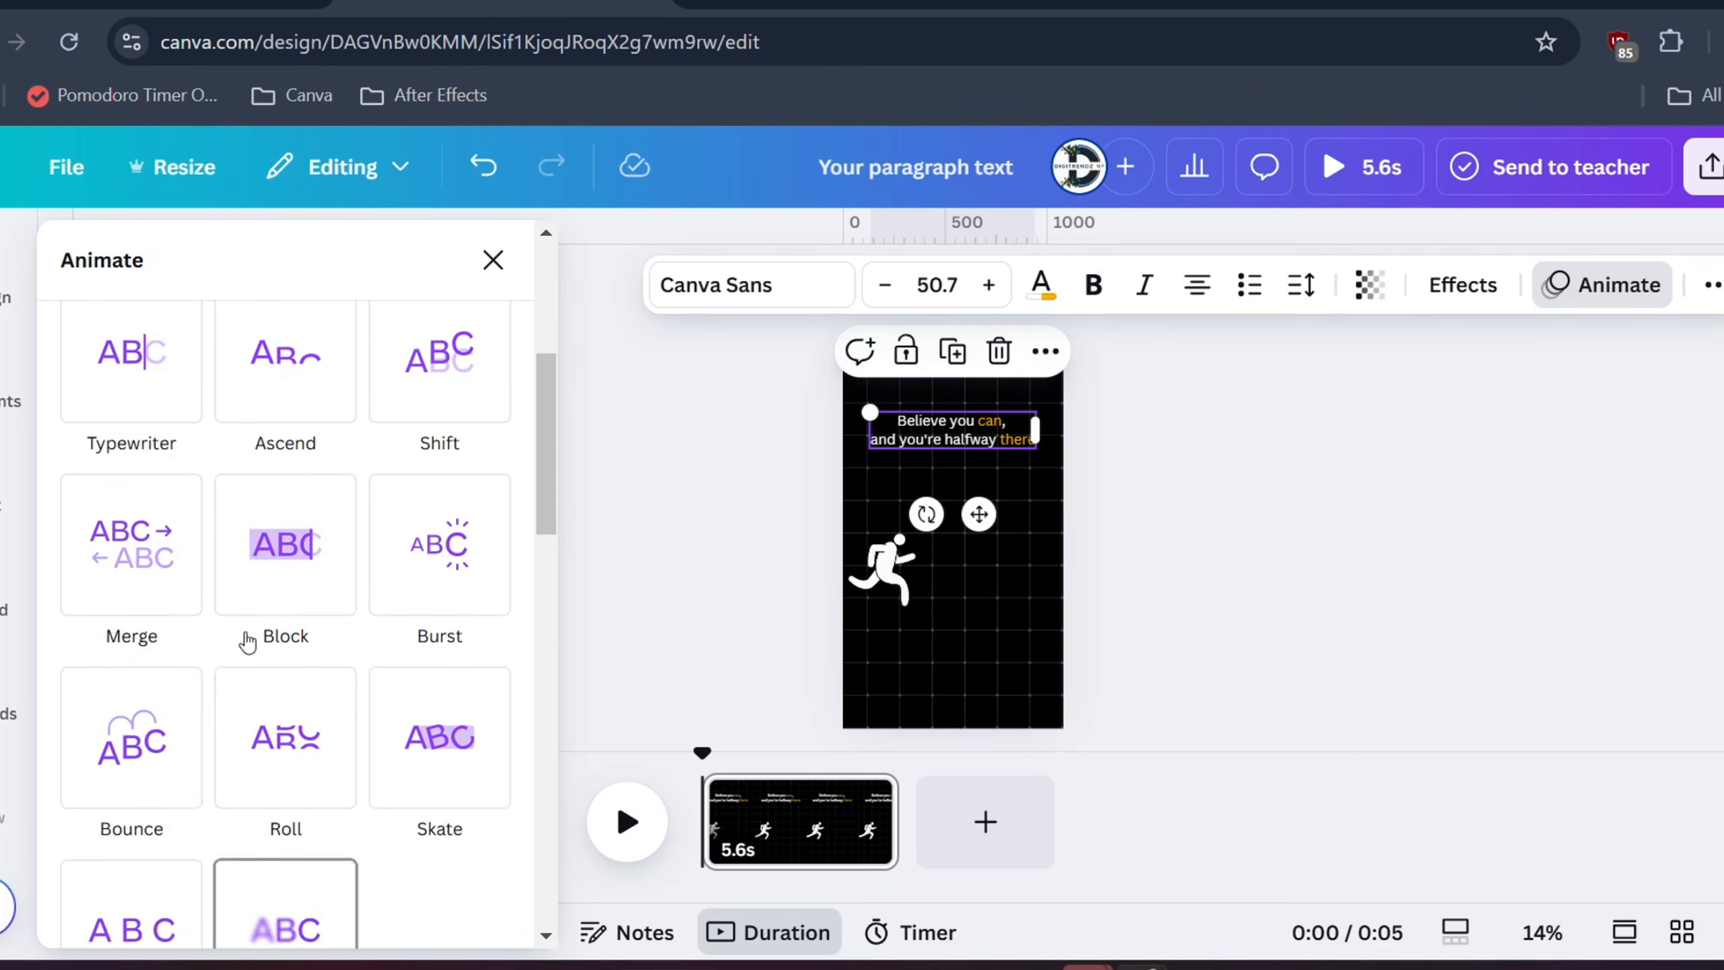
scroll(168, 526, "up", 4)
left_click(439, 649)
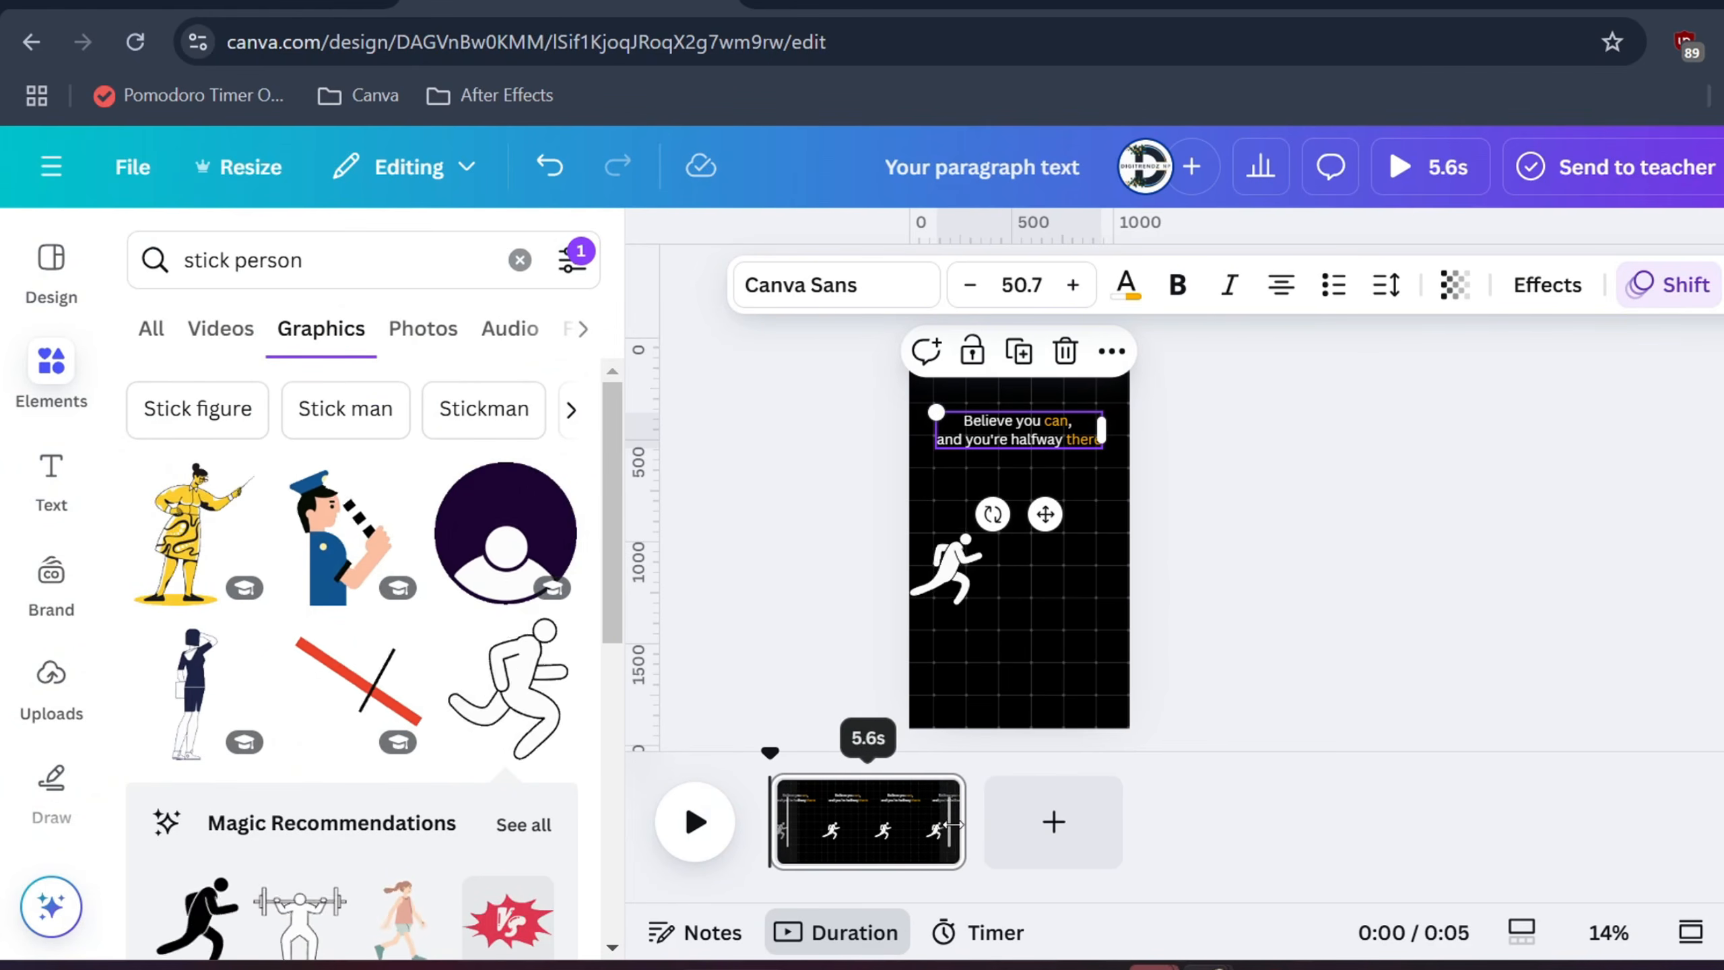
Trim the first page to 3.0s and add a blank 5.0s page after it
left_click_drag(952, 824, 869, 825)
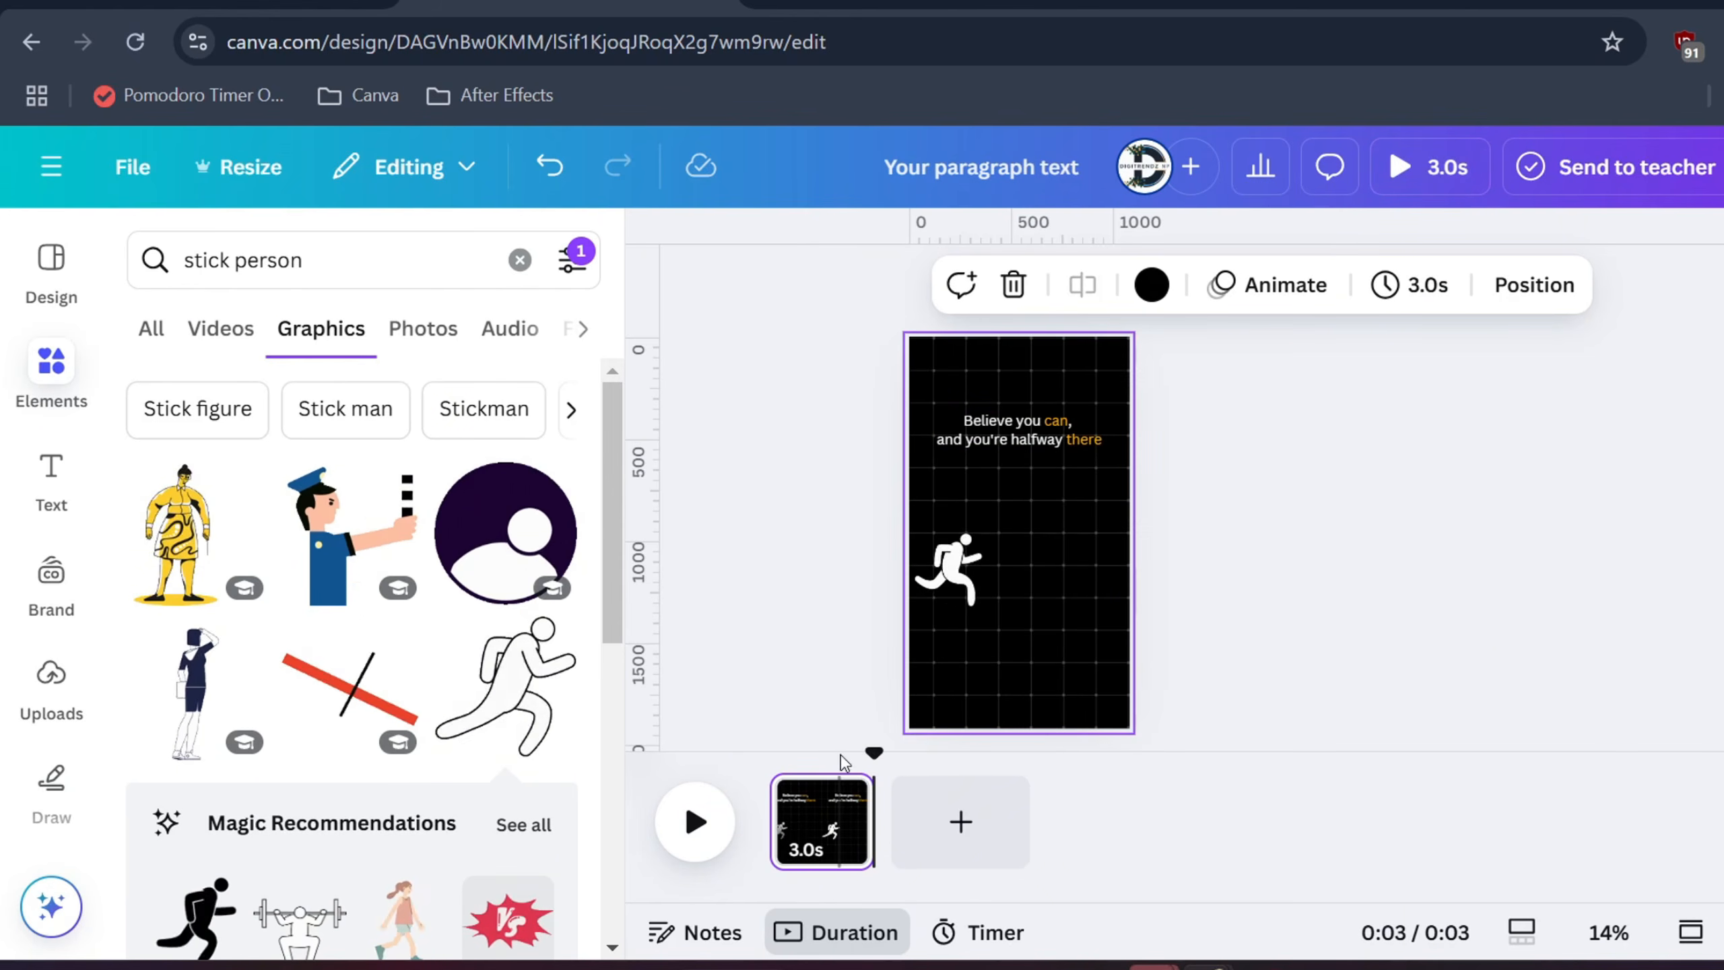
left_click_drag(874, 754, 830, 762)
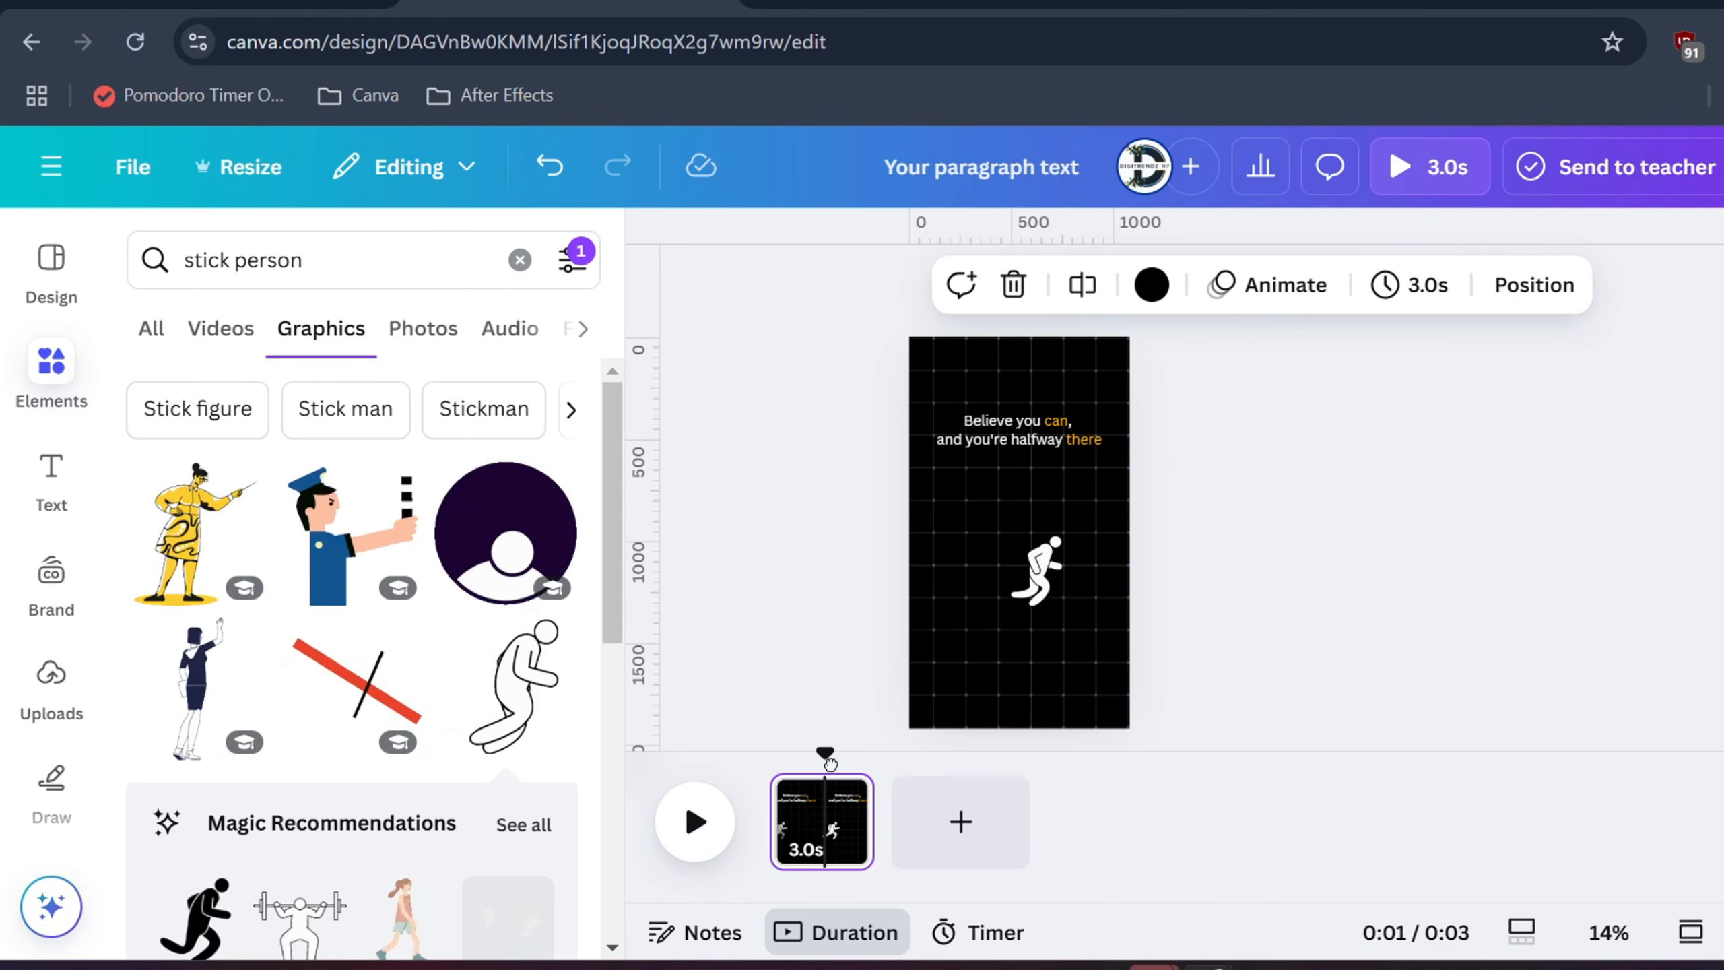
left_click(957, 815)
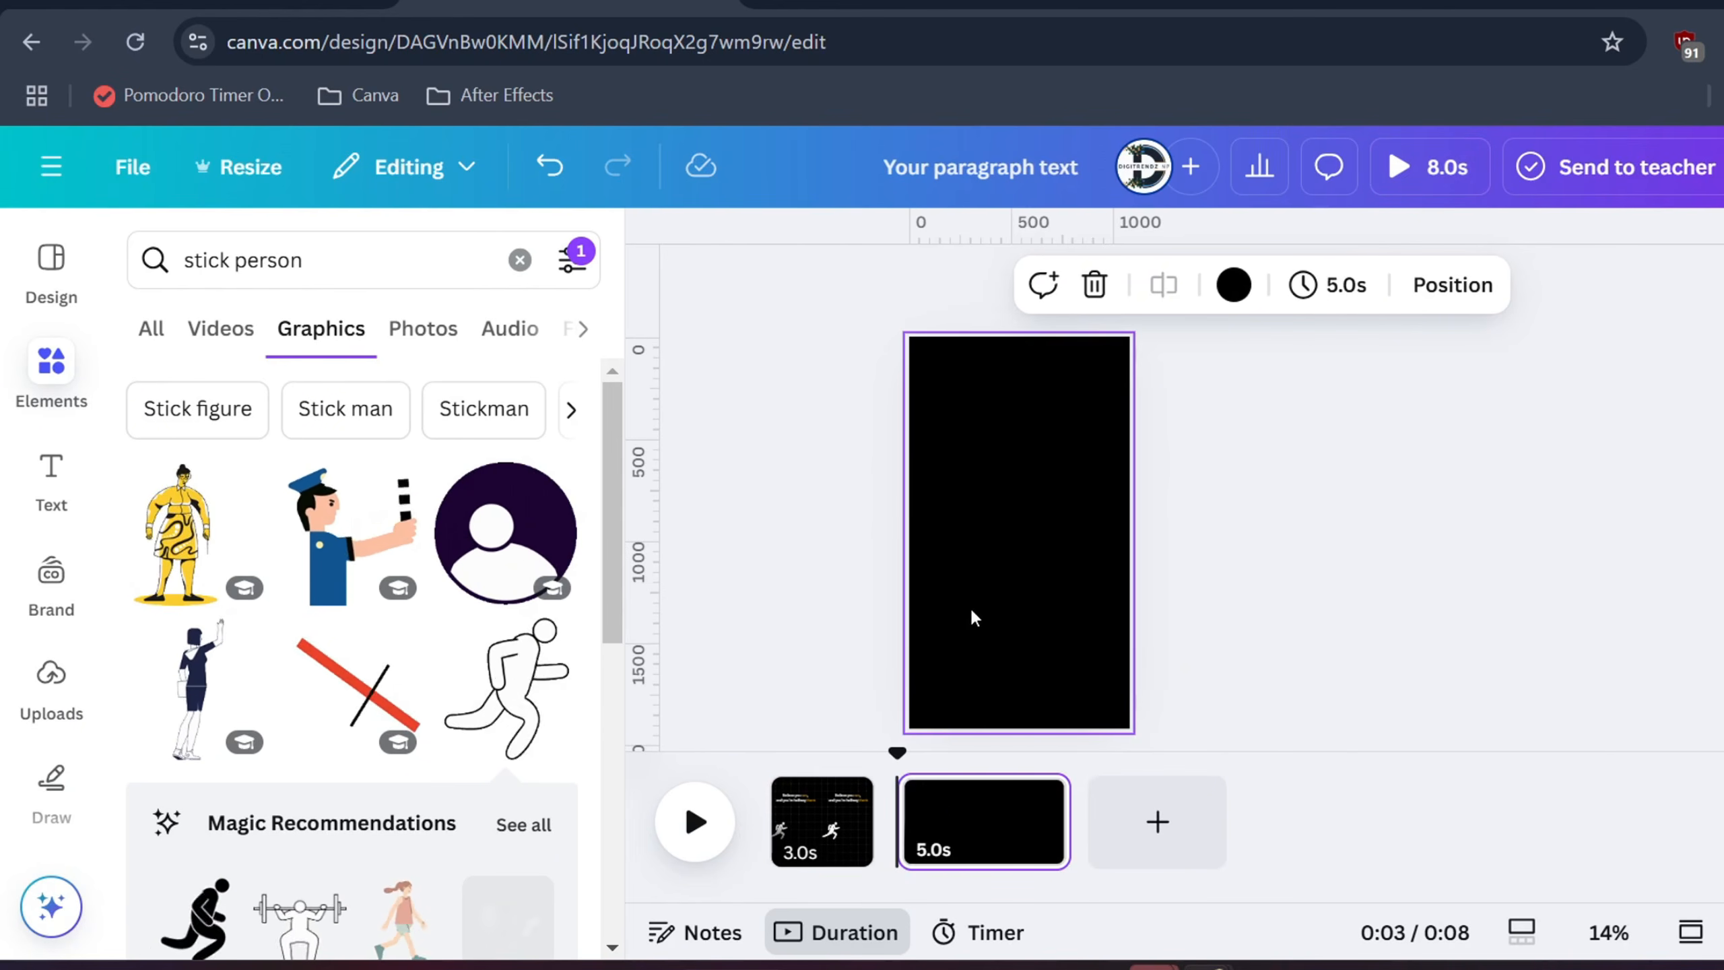
Duplicate the first page and delete the running figure and quote from the copy
left_click(852, 813)
left_click(834, 799)
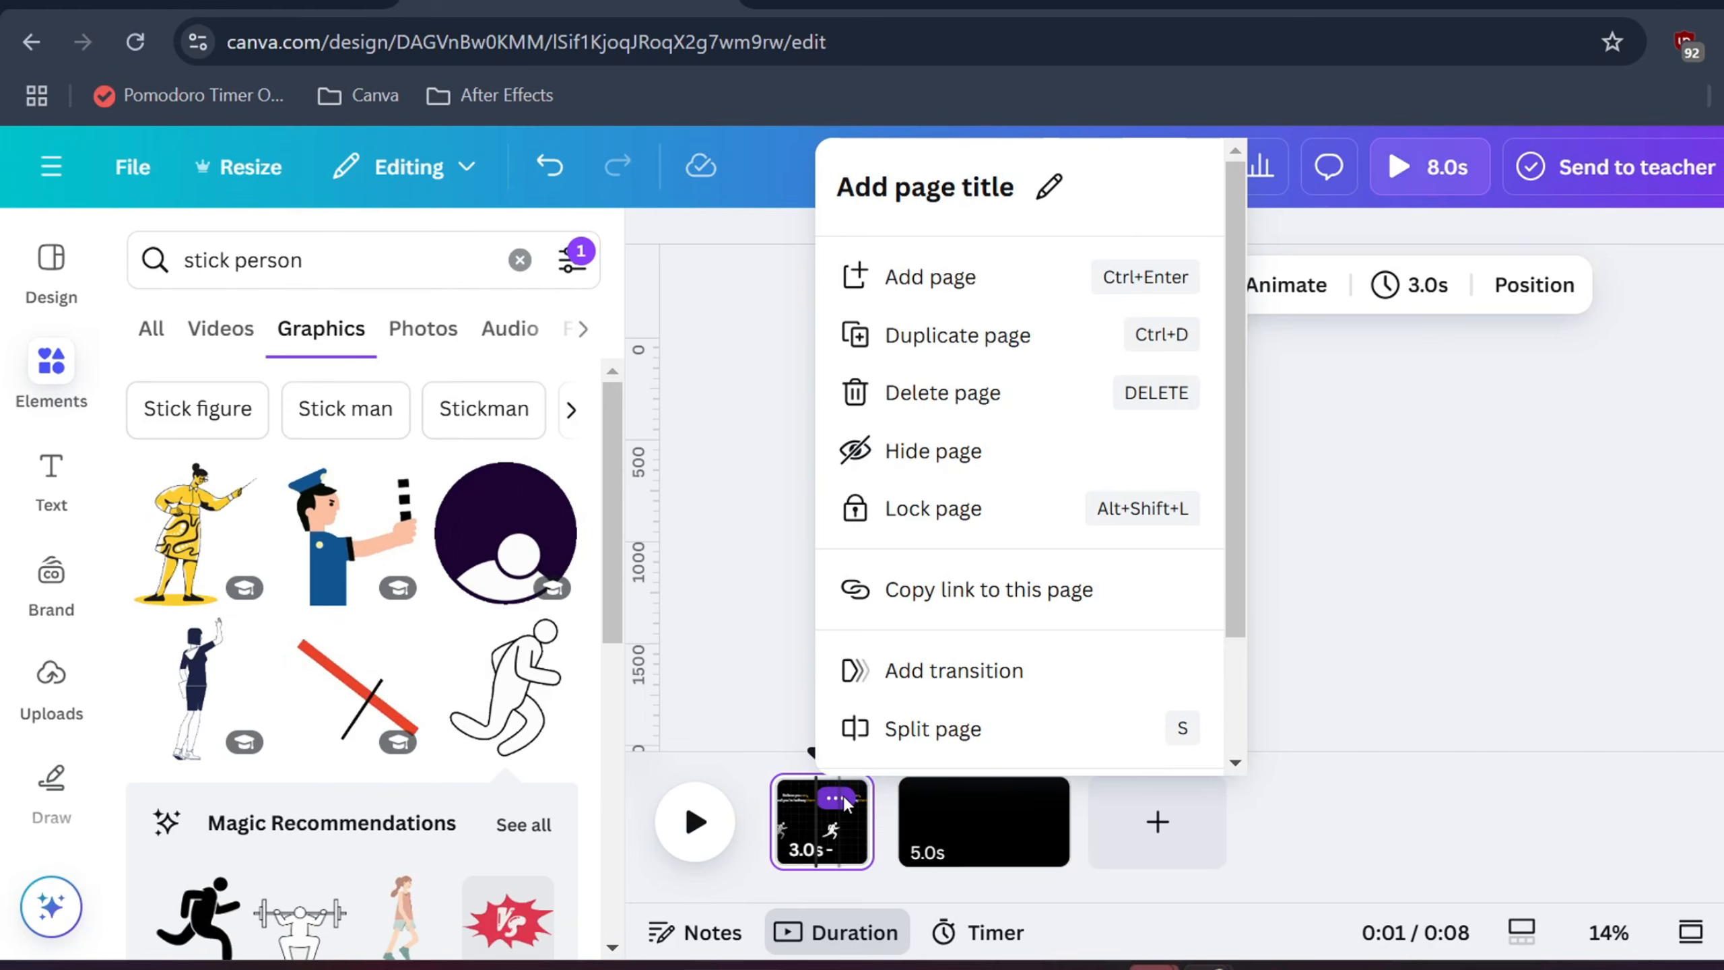
left_click(957, 335)
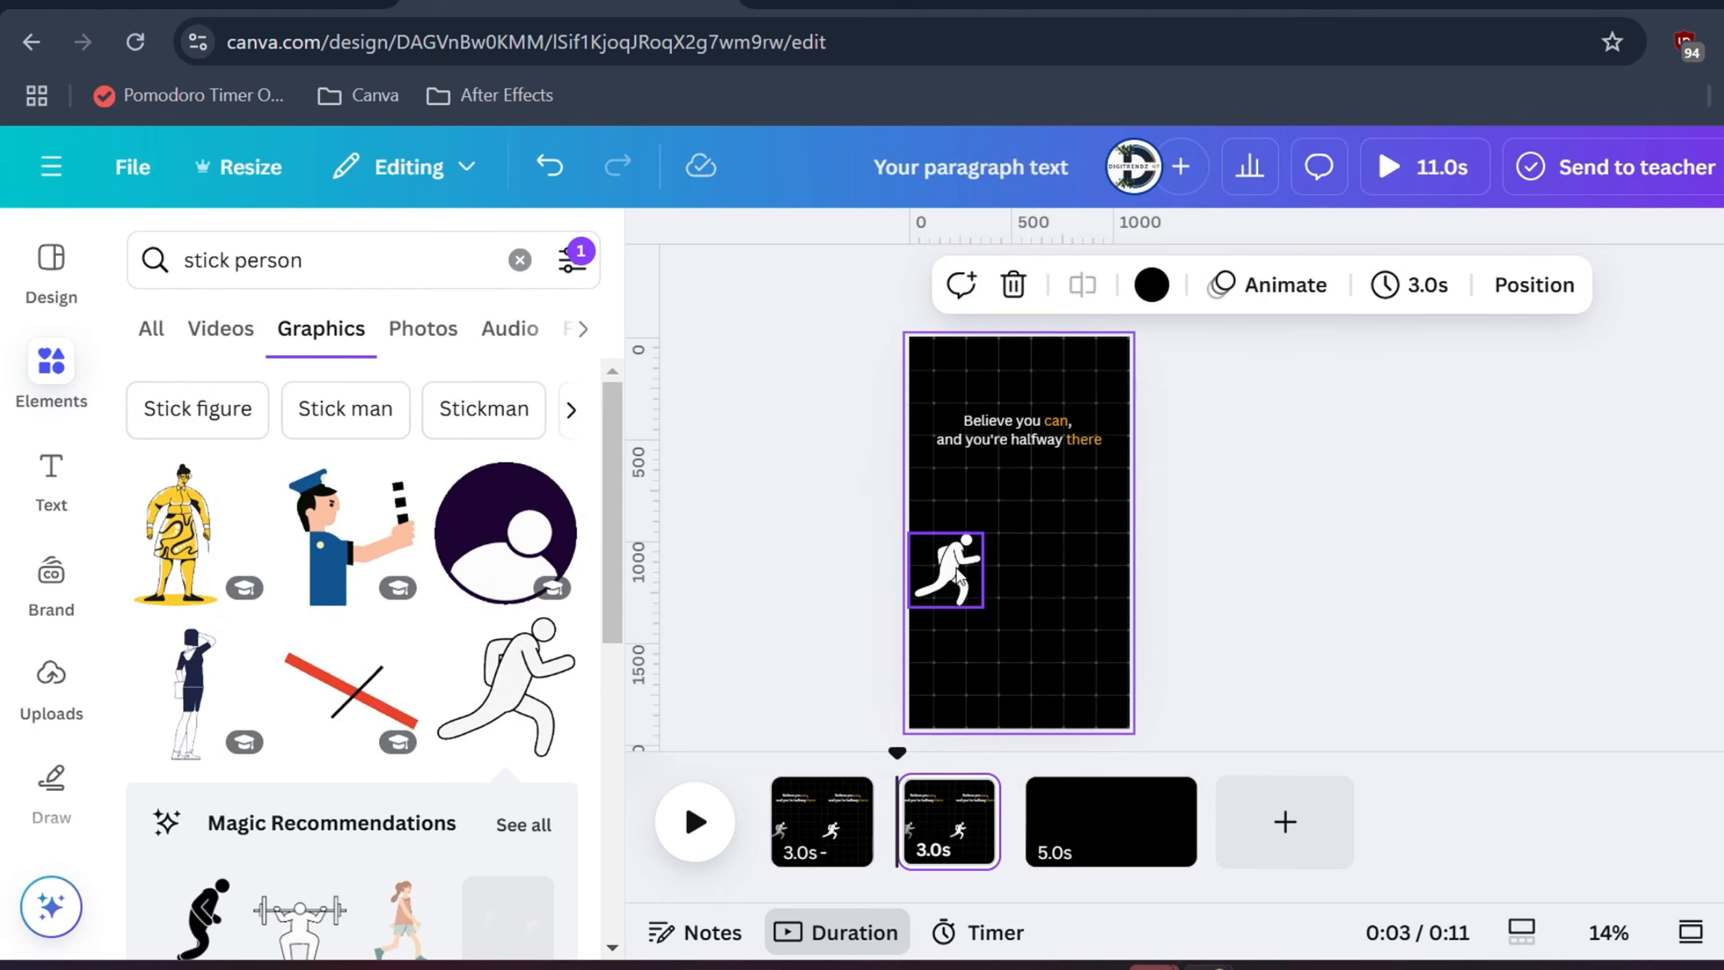
left_click(953, 572)
key("Delete")
left_click(991, 421)
key("Delete")
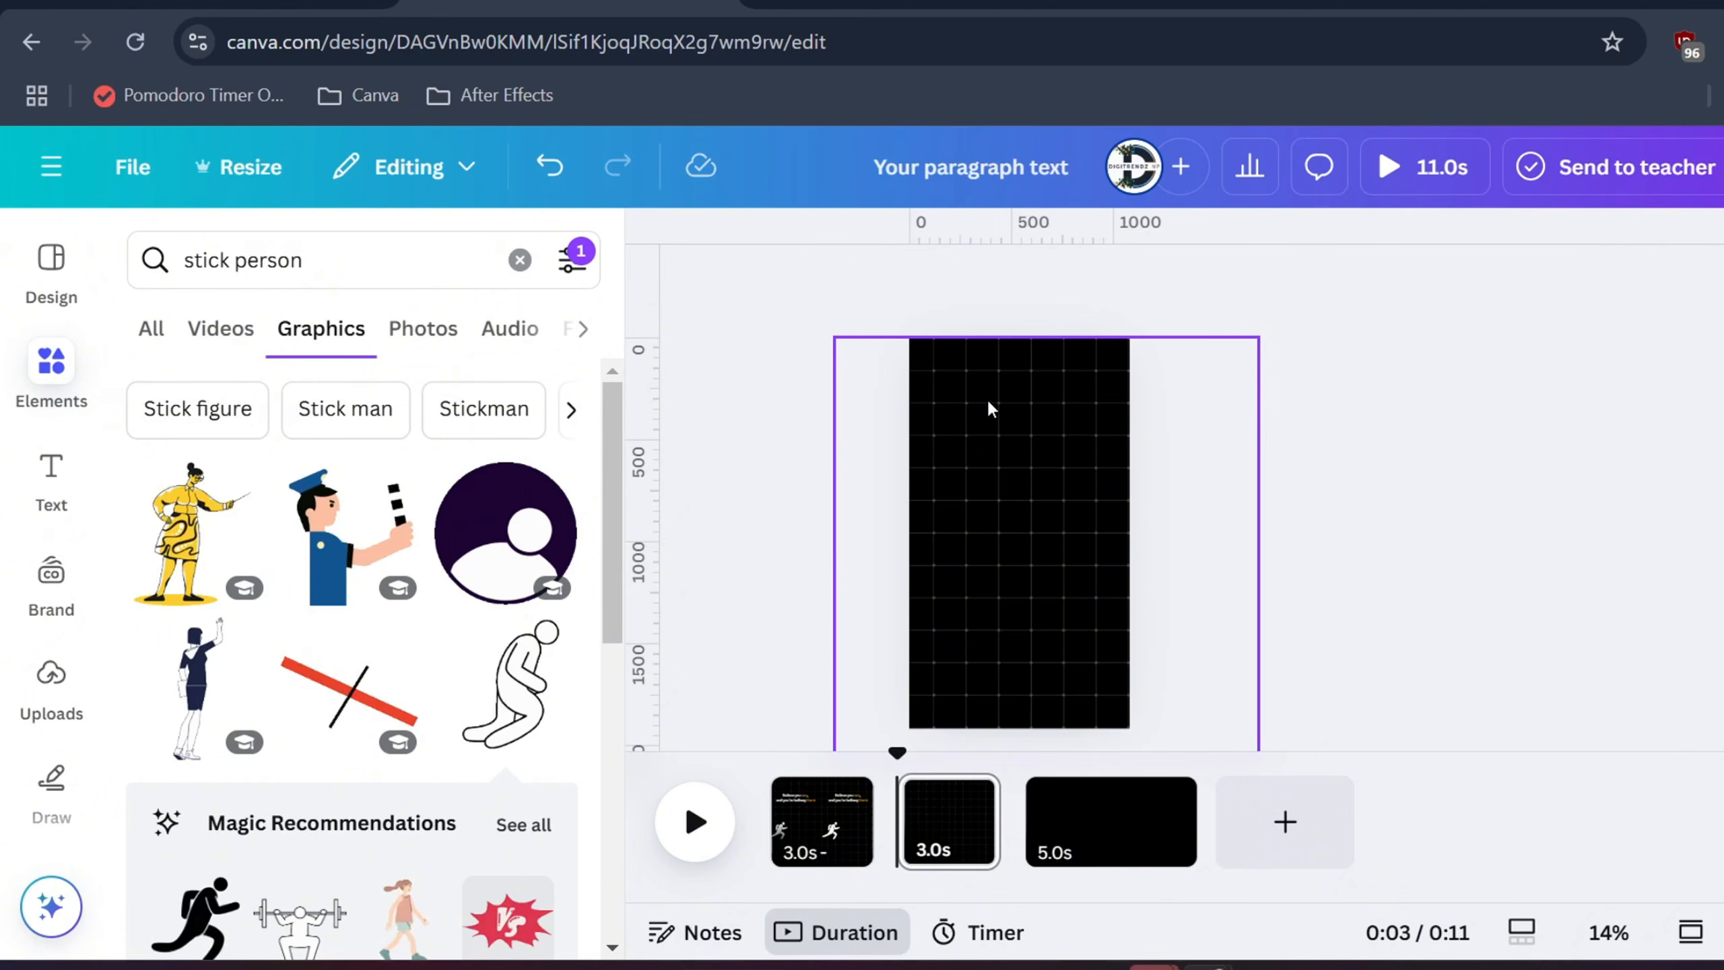
scroll(276, 508, "down", 5)
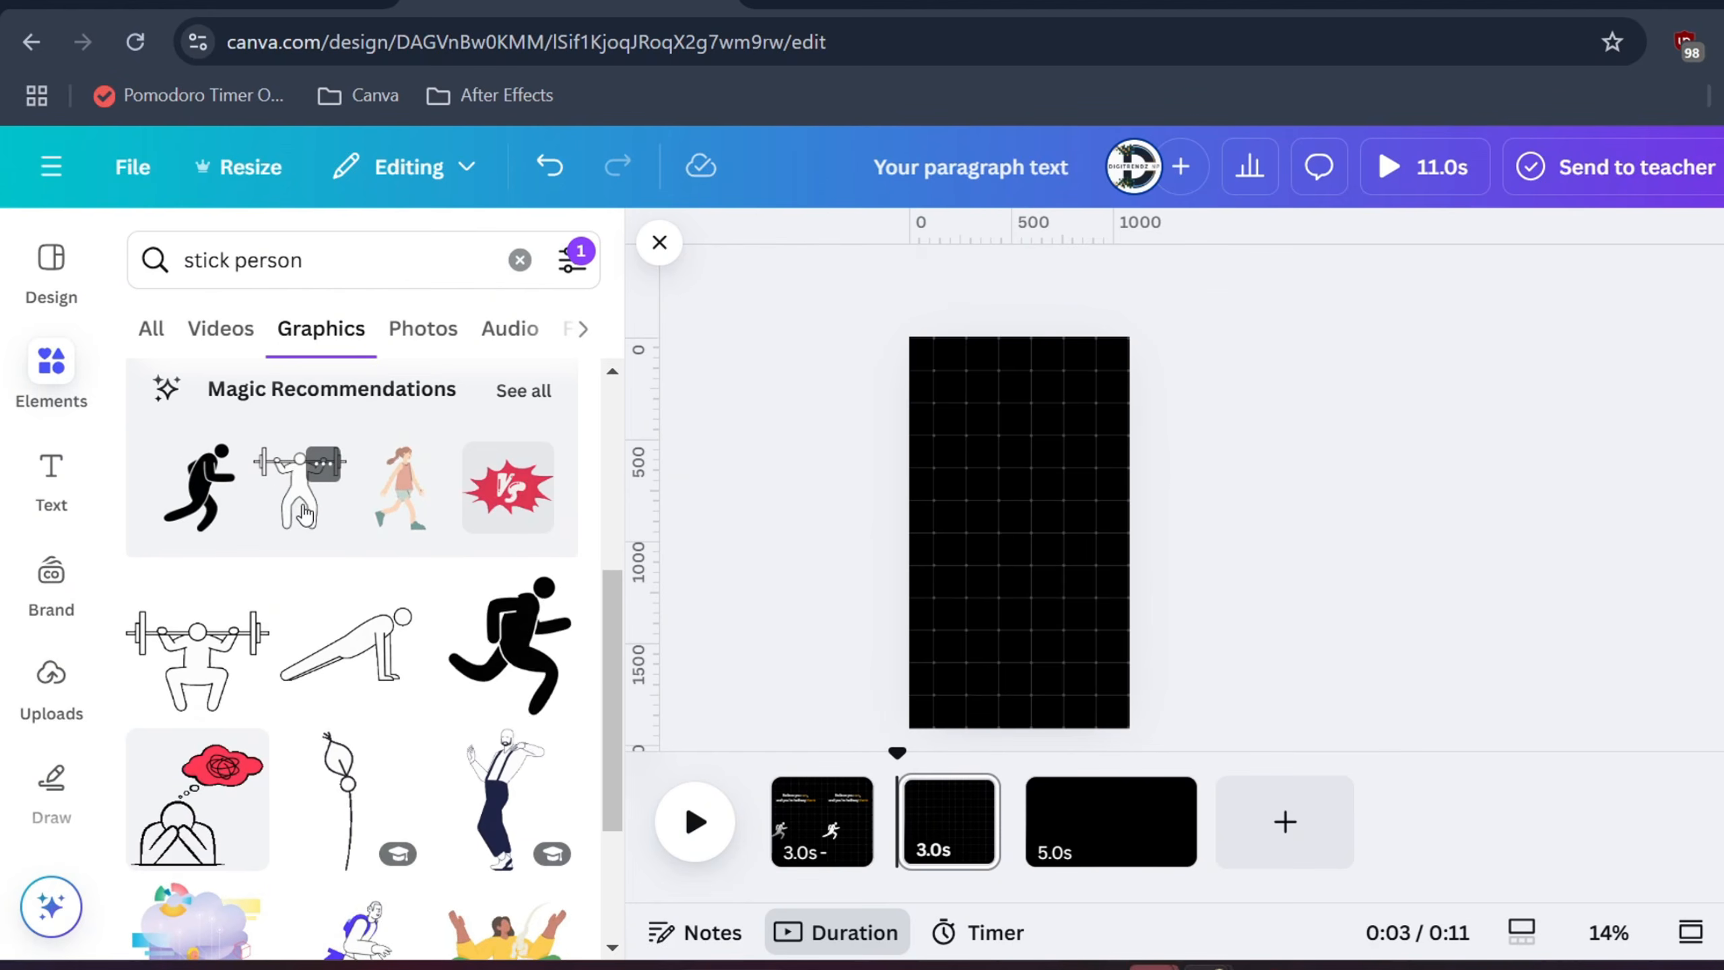
Add the weightlifter graphic to the empty page, shrunk and centred lower down
left_click(304, 514)
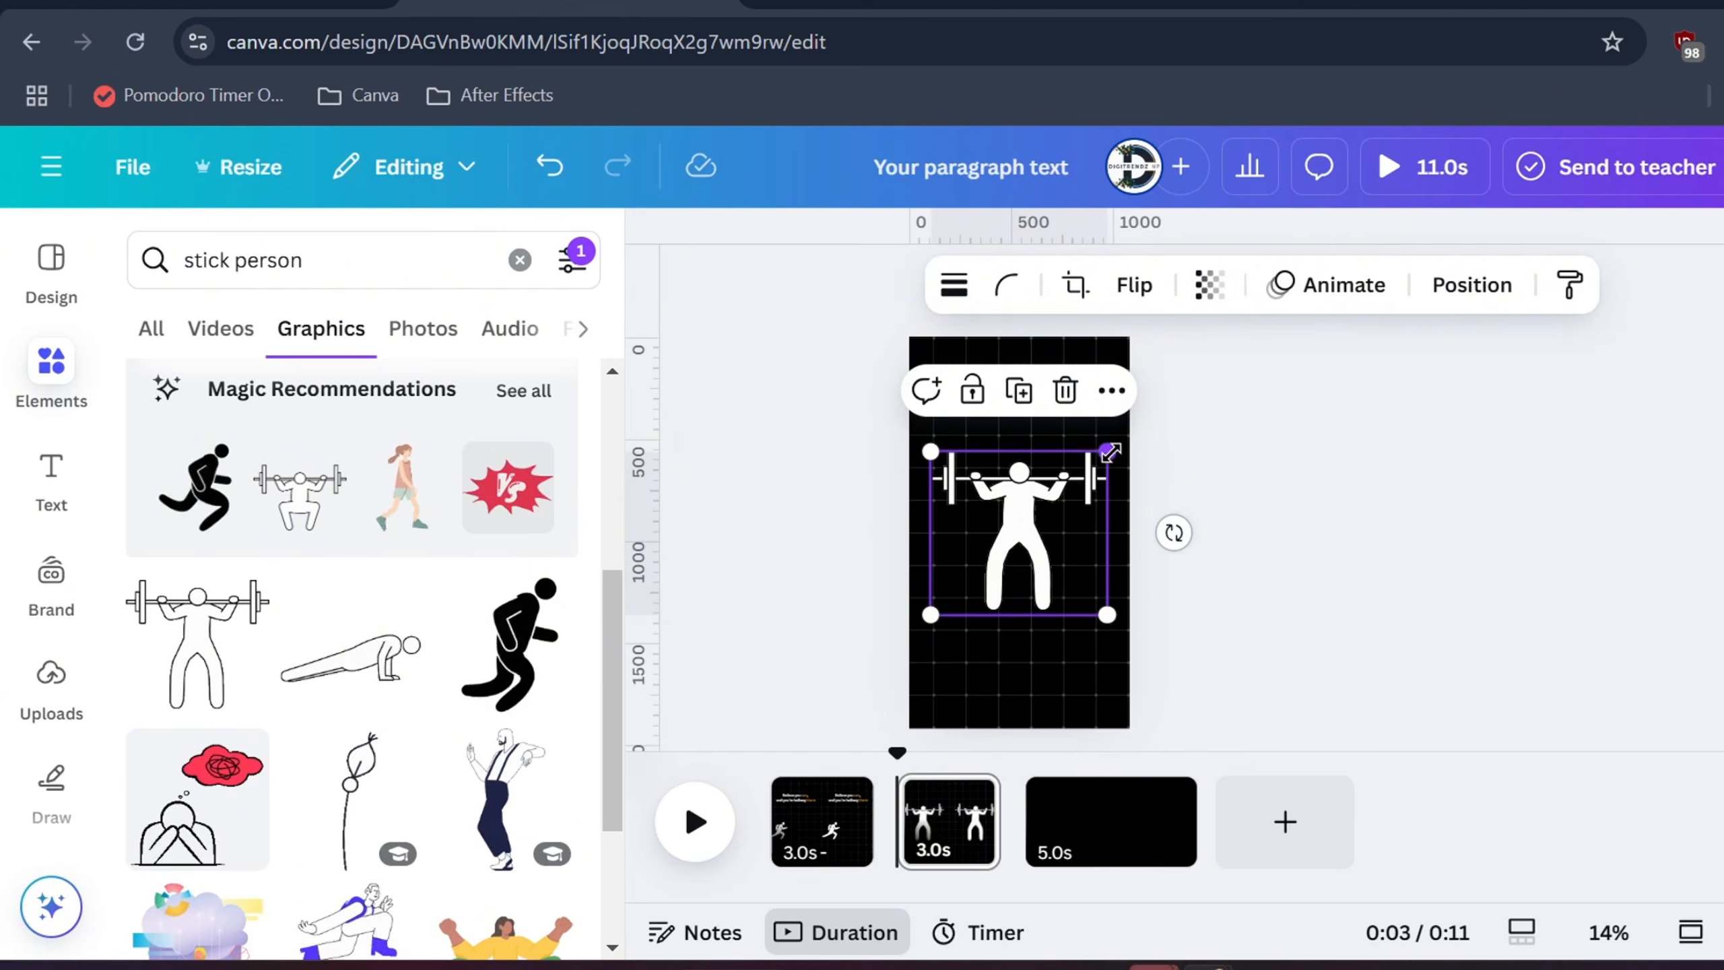
left_click_drag(1110, 453, 1047, 551)
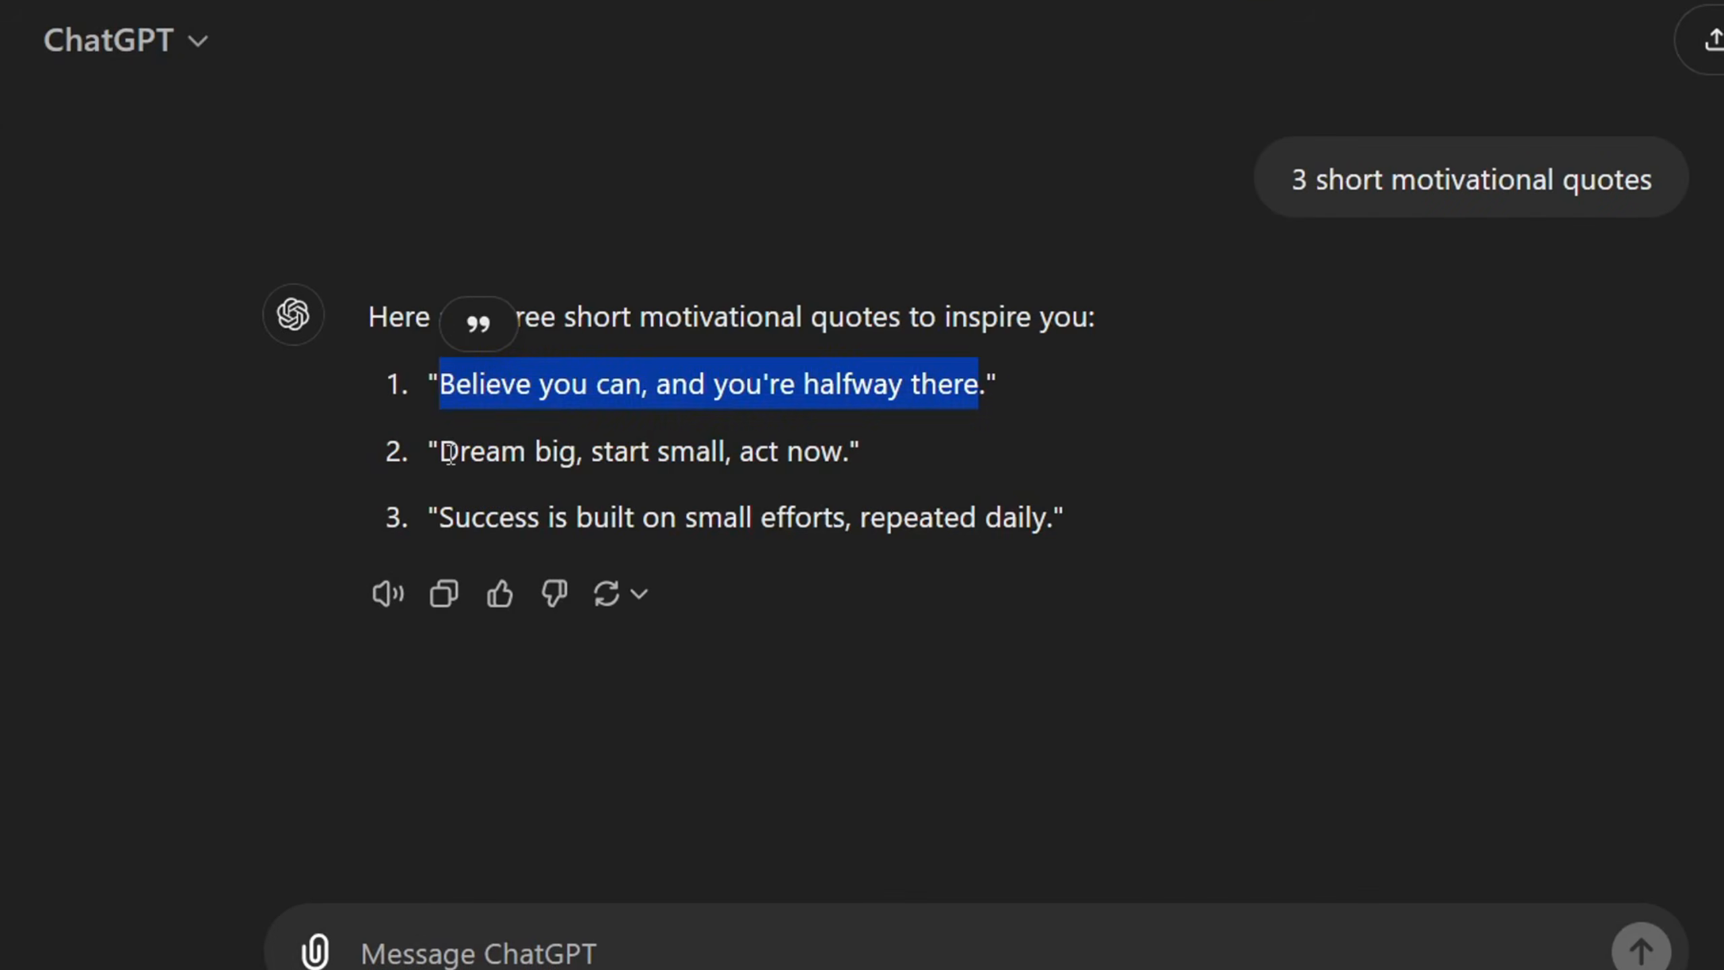
left_click_drag(448, 453, 685, 457)
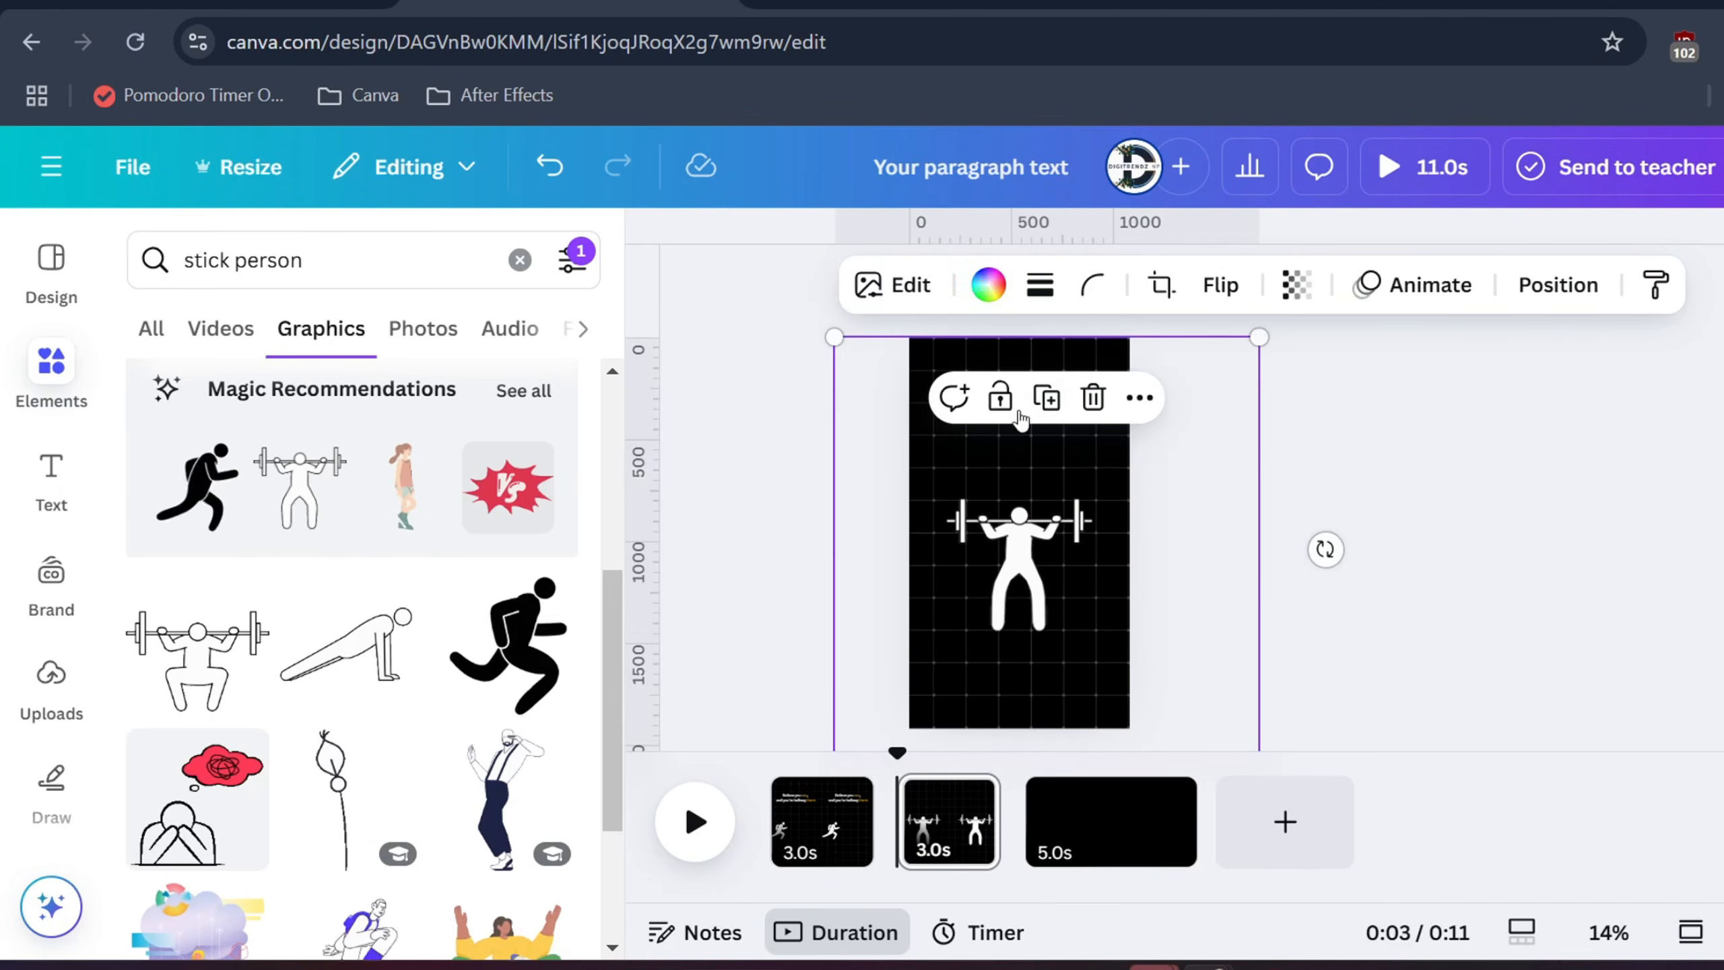
left_click(802, 497)
Add the quote 'Dream big, start small, act now' and move it near the page top
key("t")
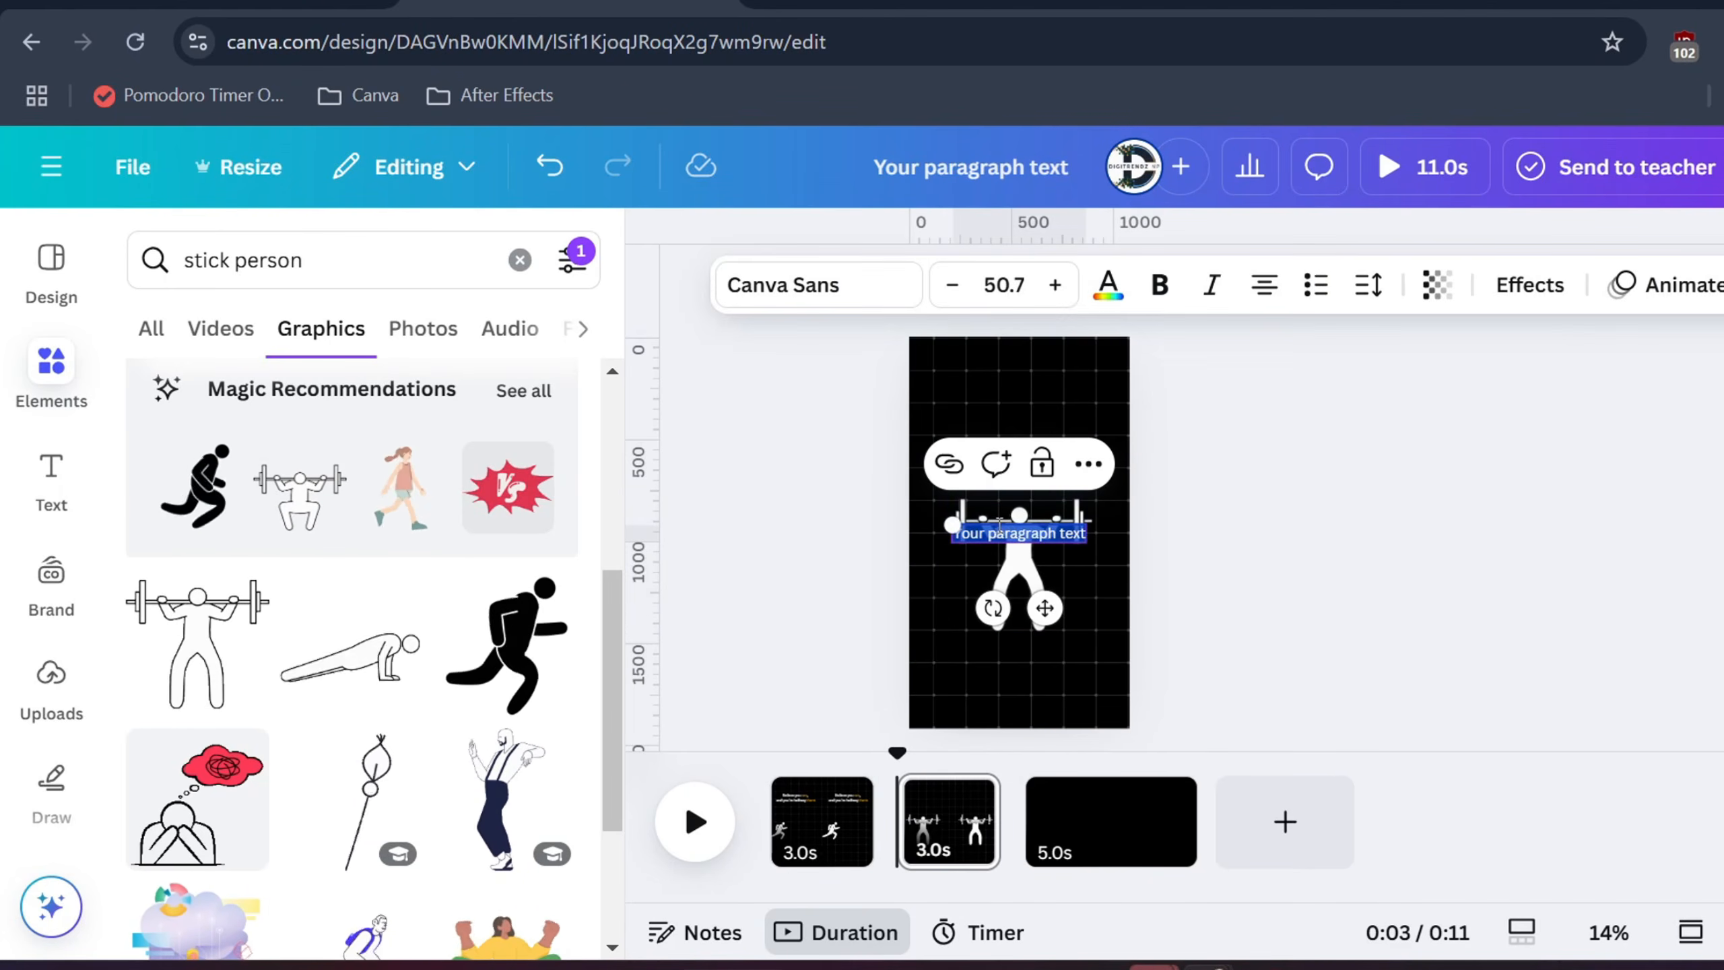
left_click(1243, 558)
double_click(999, 542)
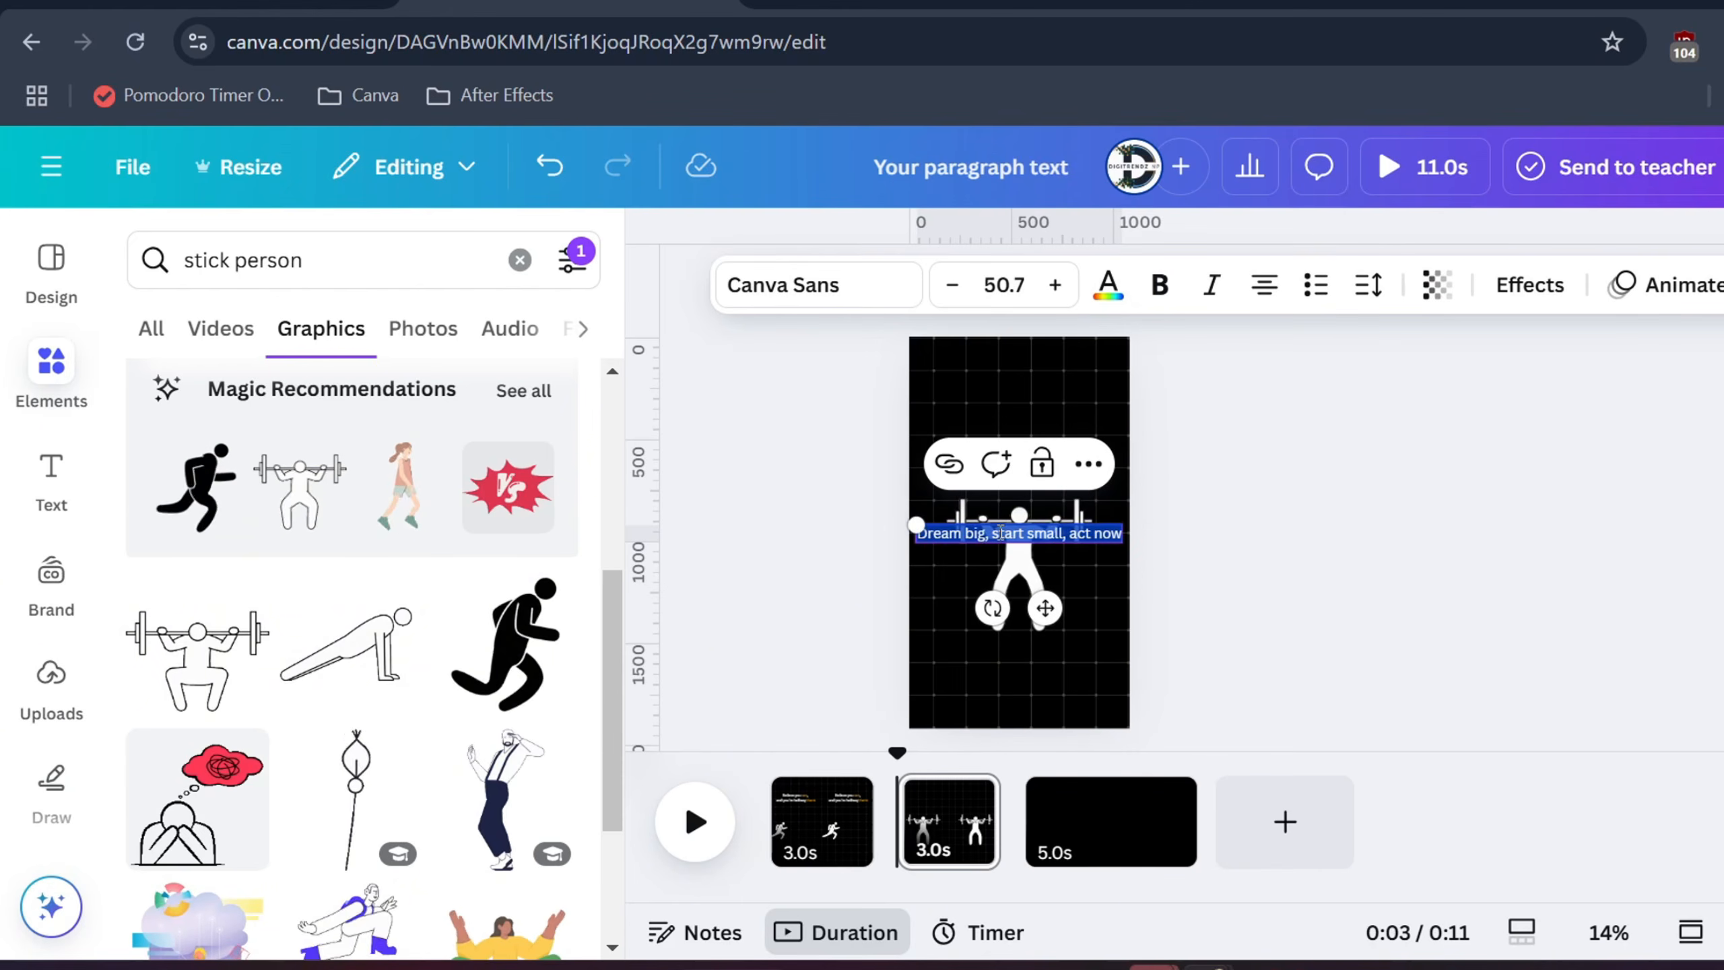
left_click(1107, 285)
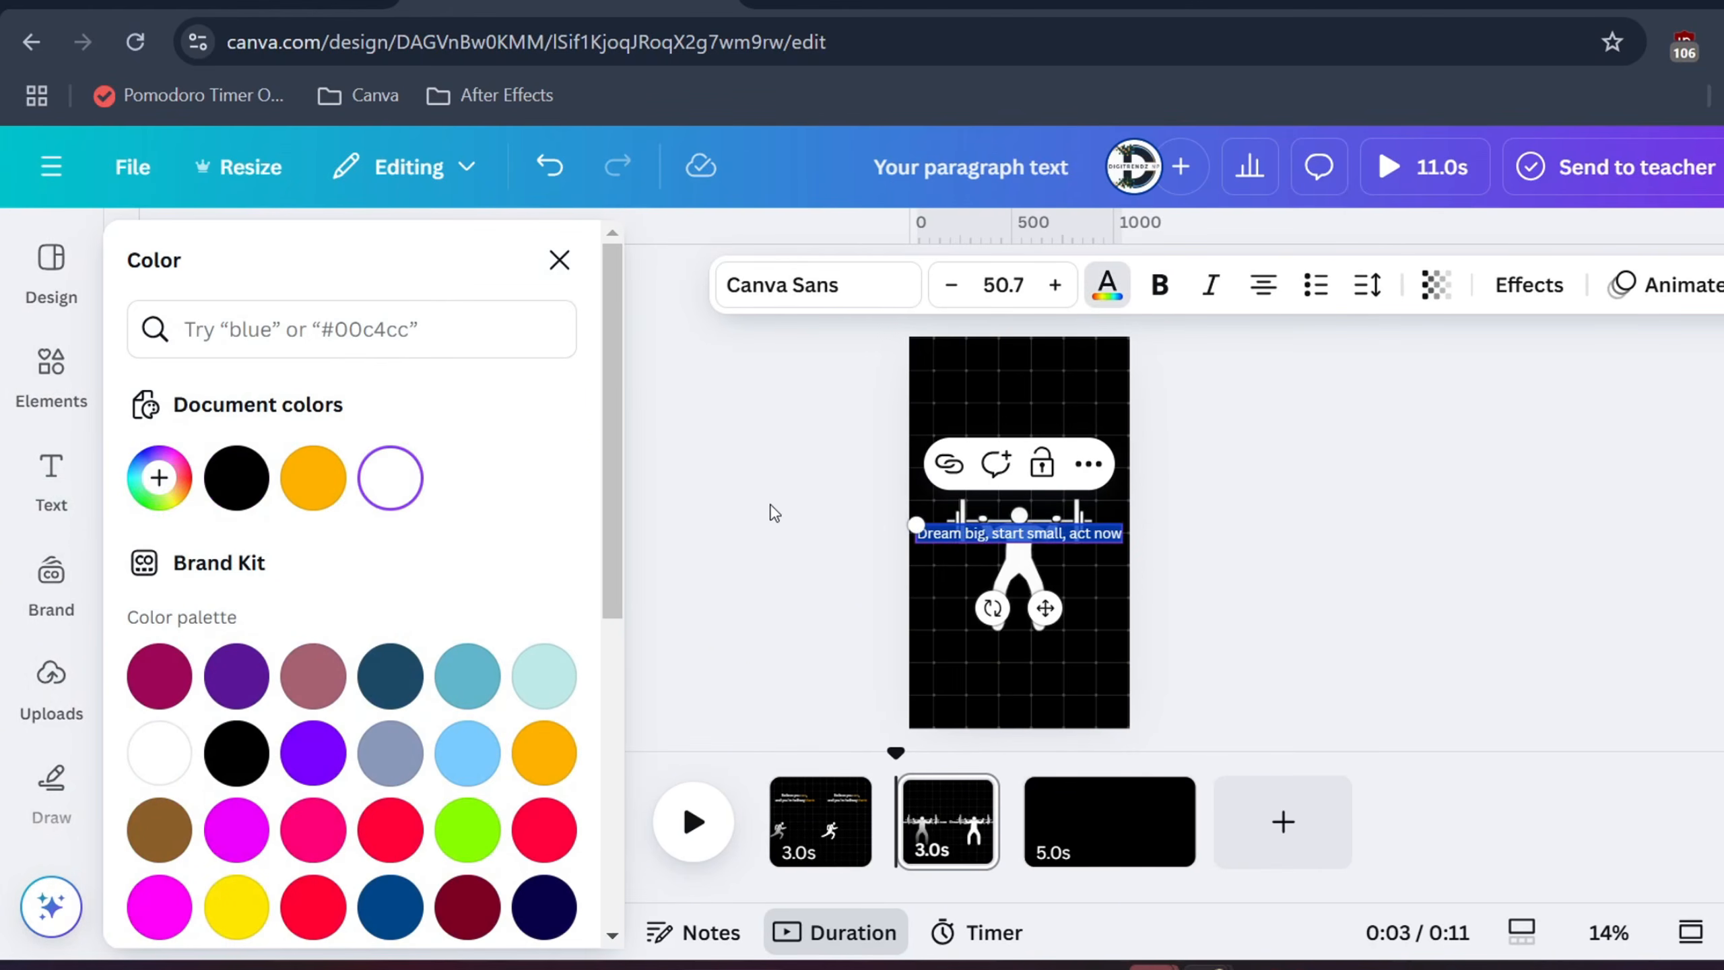
left_click(746, 489)
left_click(895, 517)
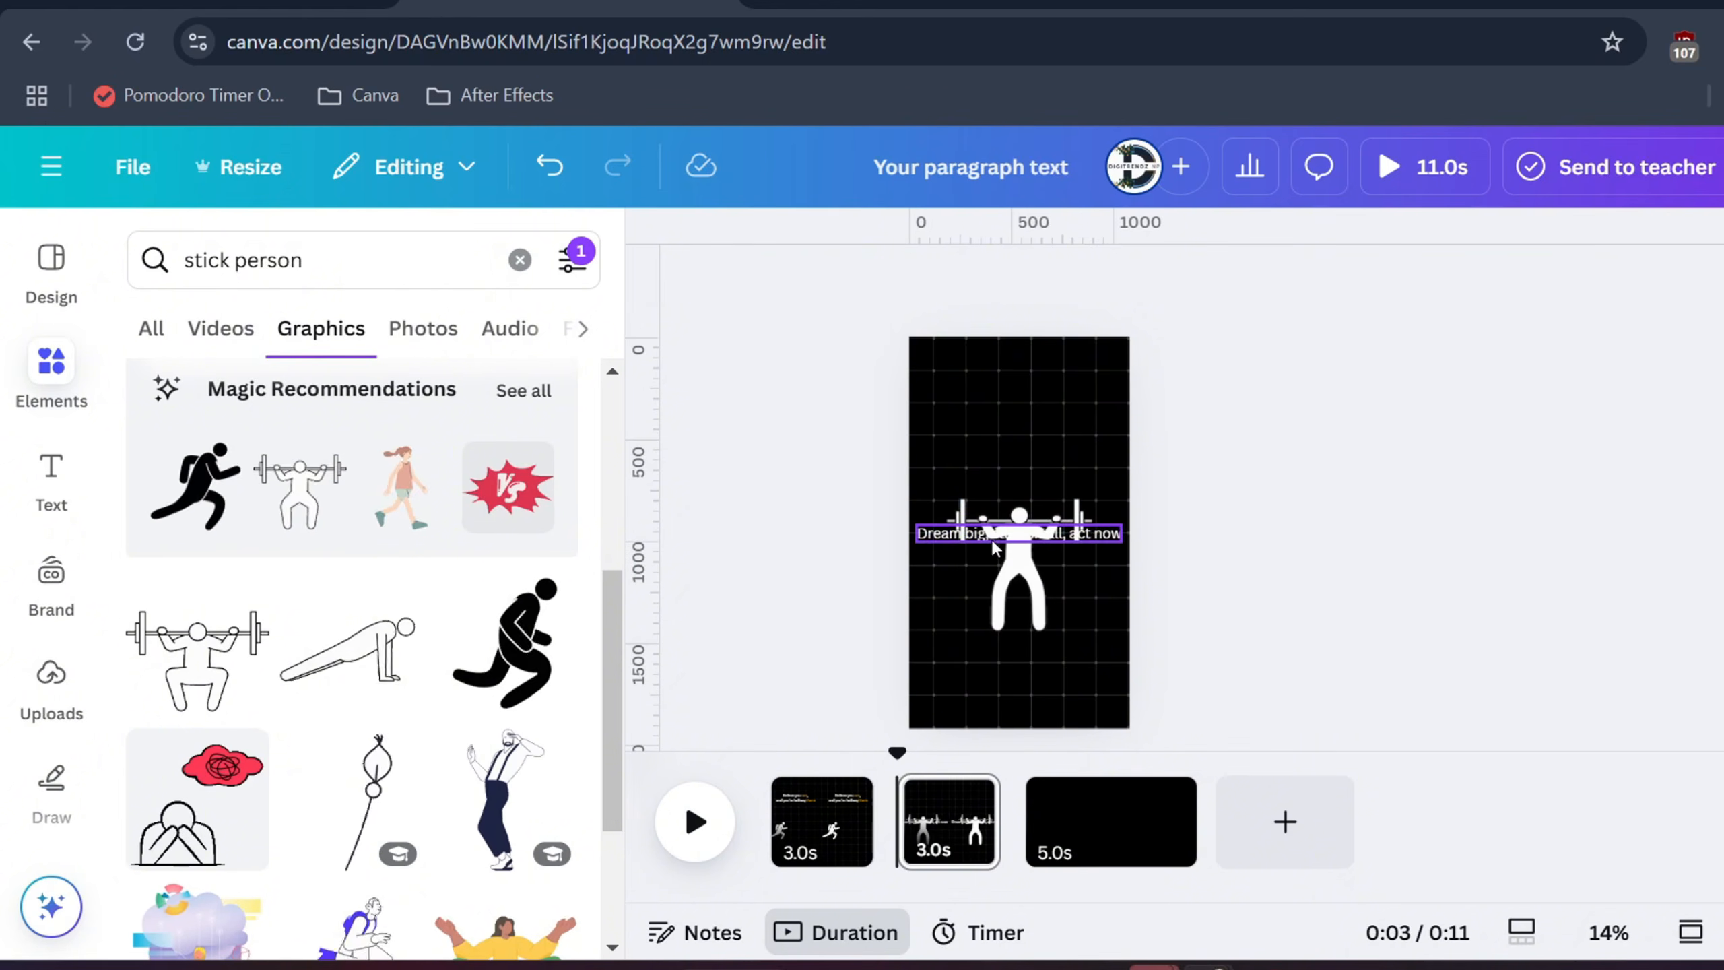
left_click_drag(994, 547, 1003, 431)
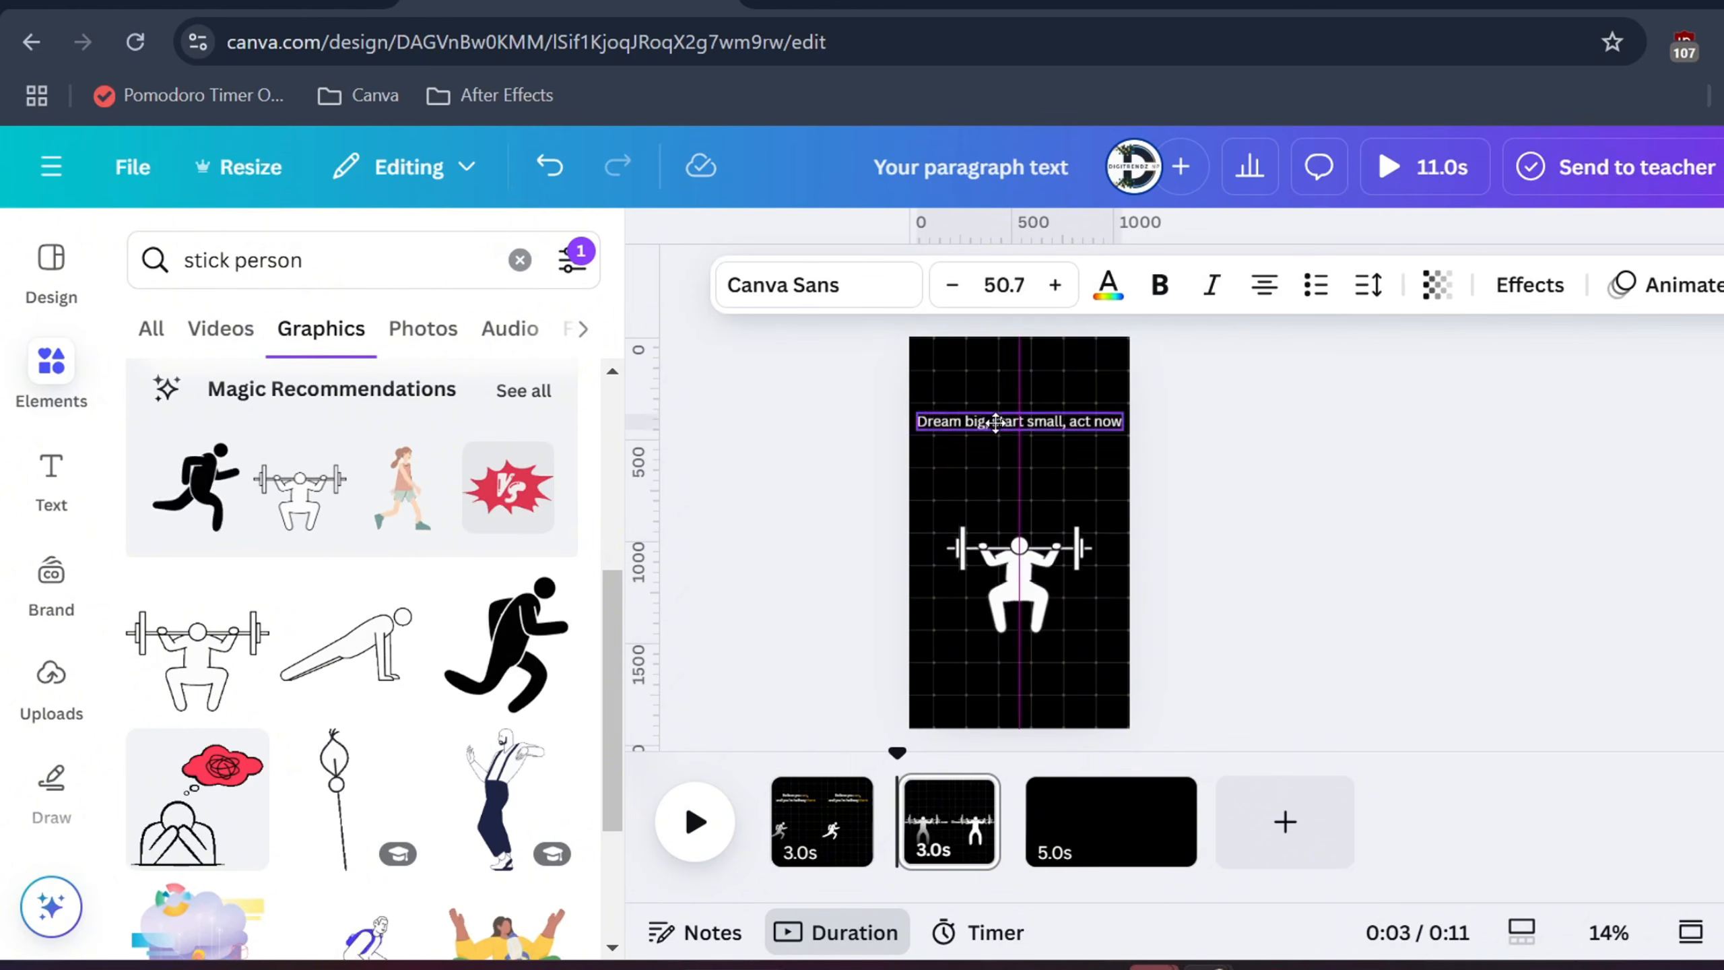
Break the quote before 'act now' and colour 'big' and 'now' orange
left_click(1076, 416)
key("Return")
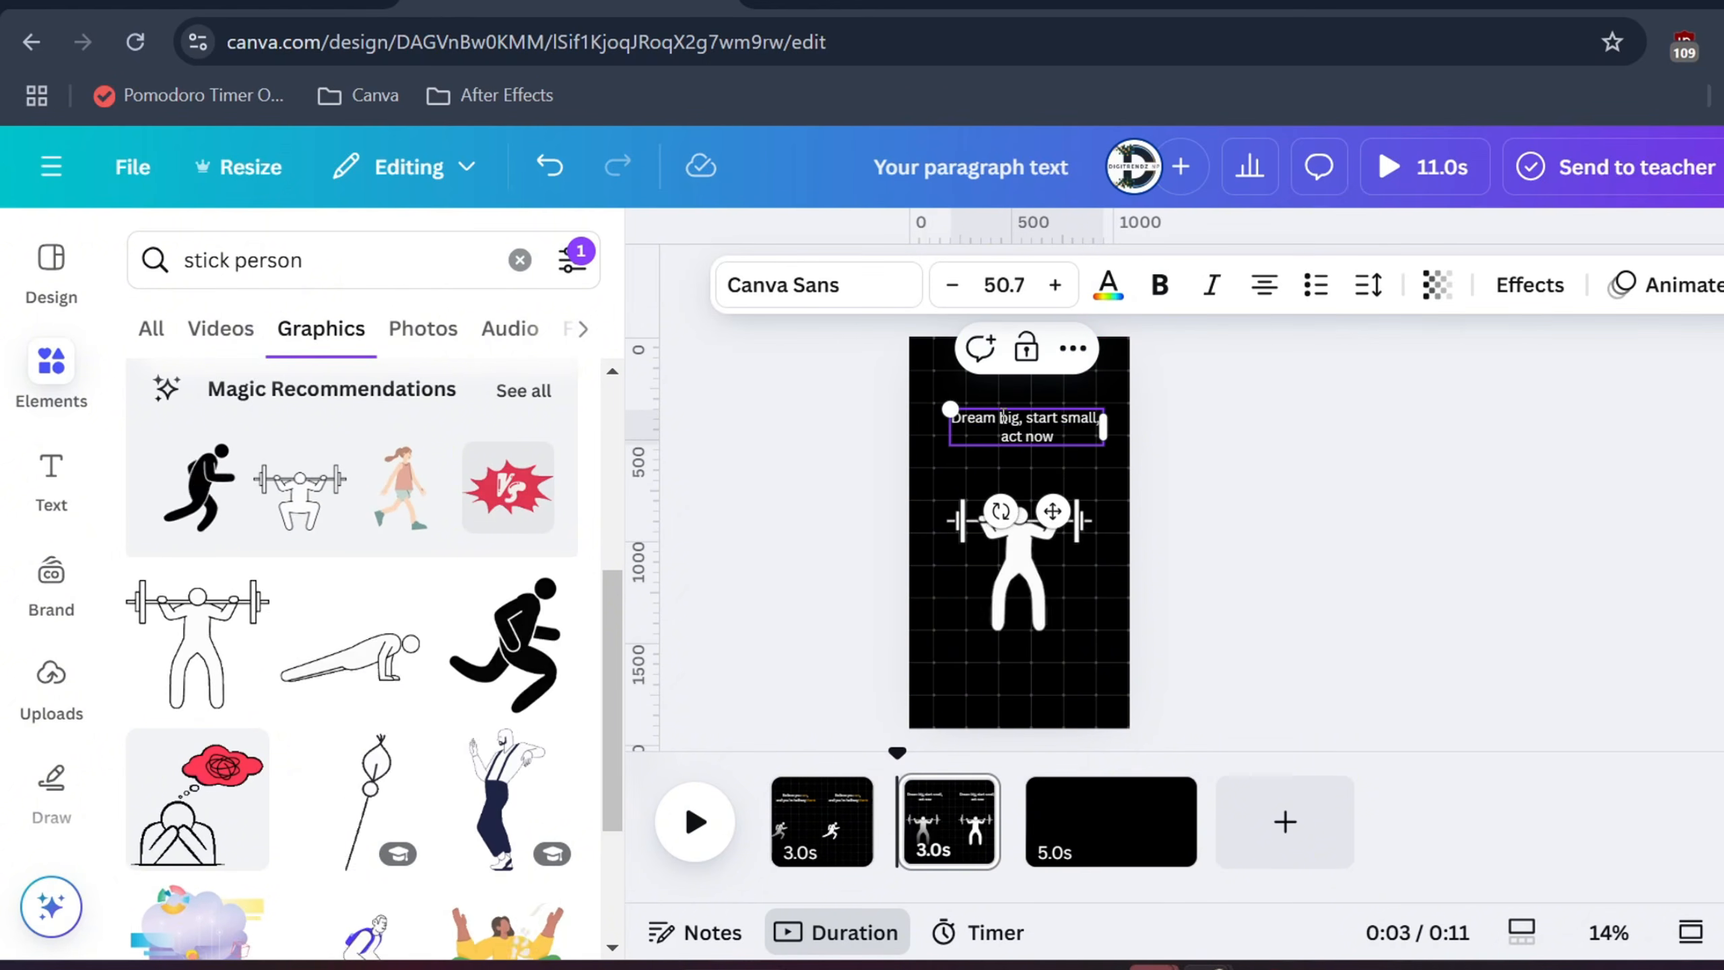
double_click(1004, 417)
left_click(1108, 285)
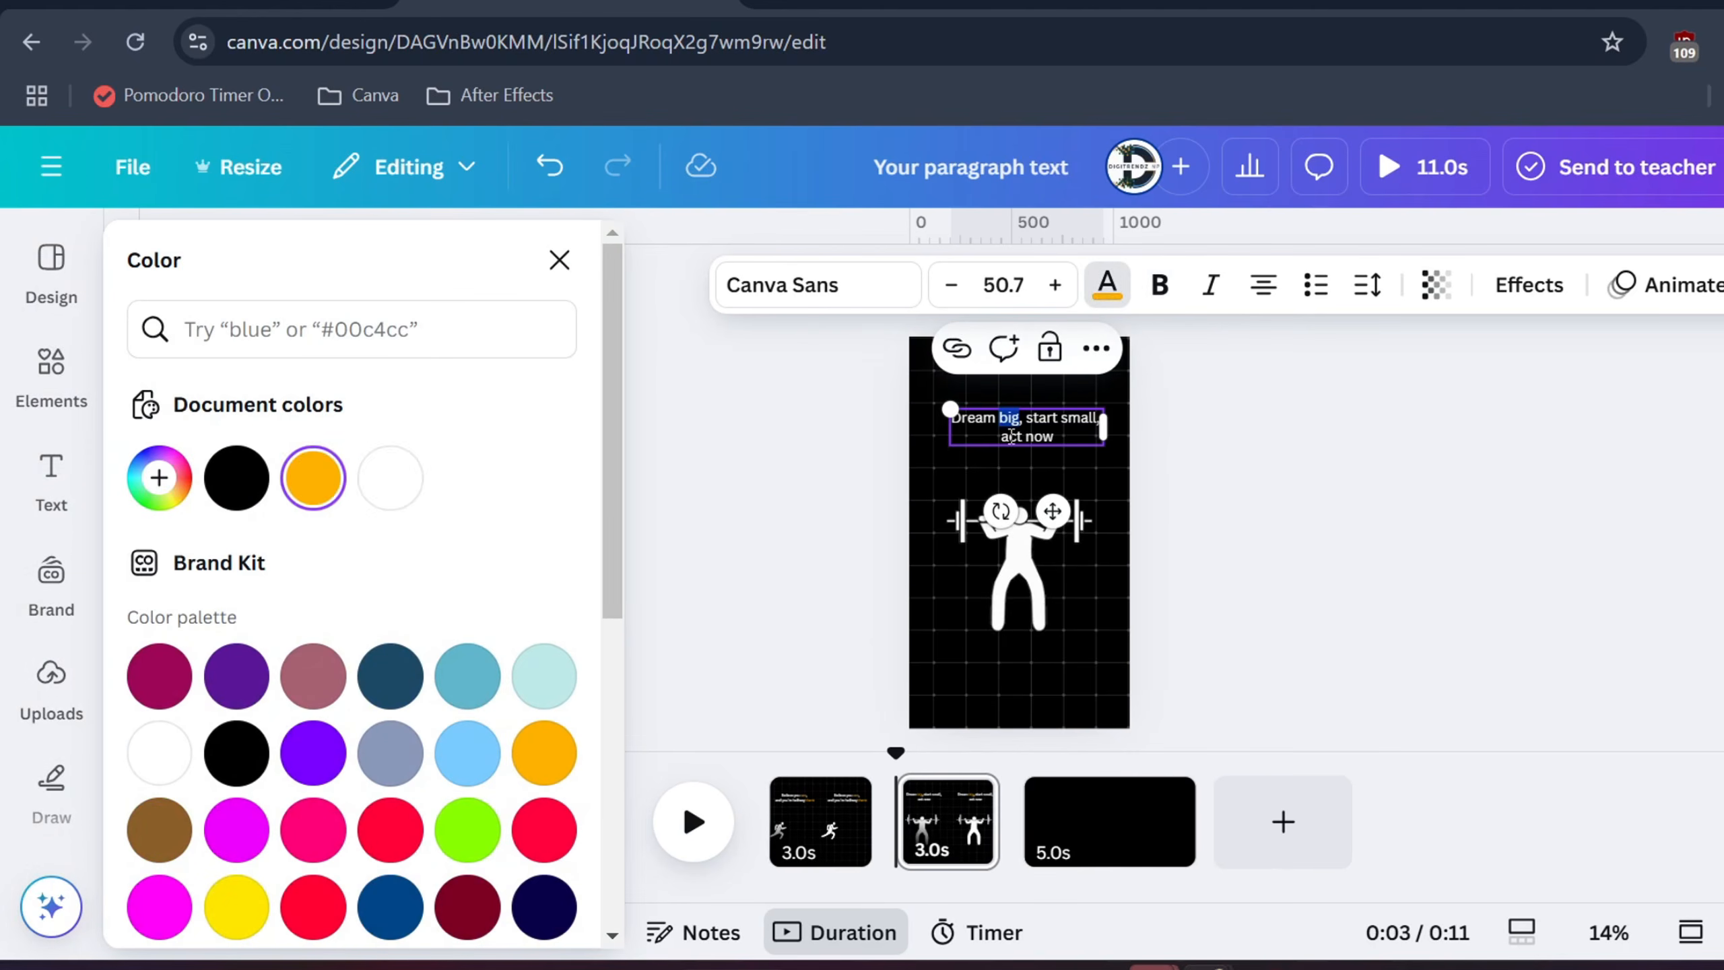
double_click(1040, 435)
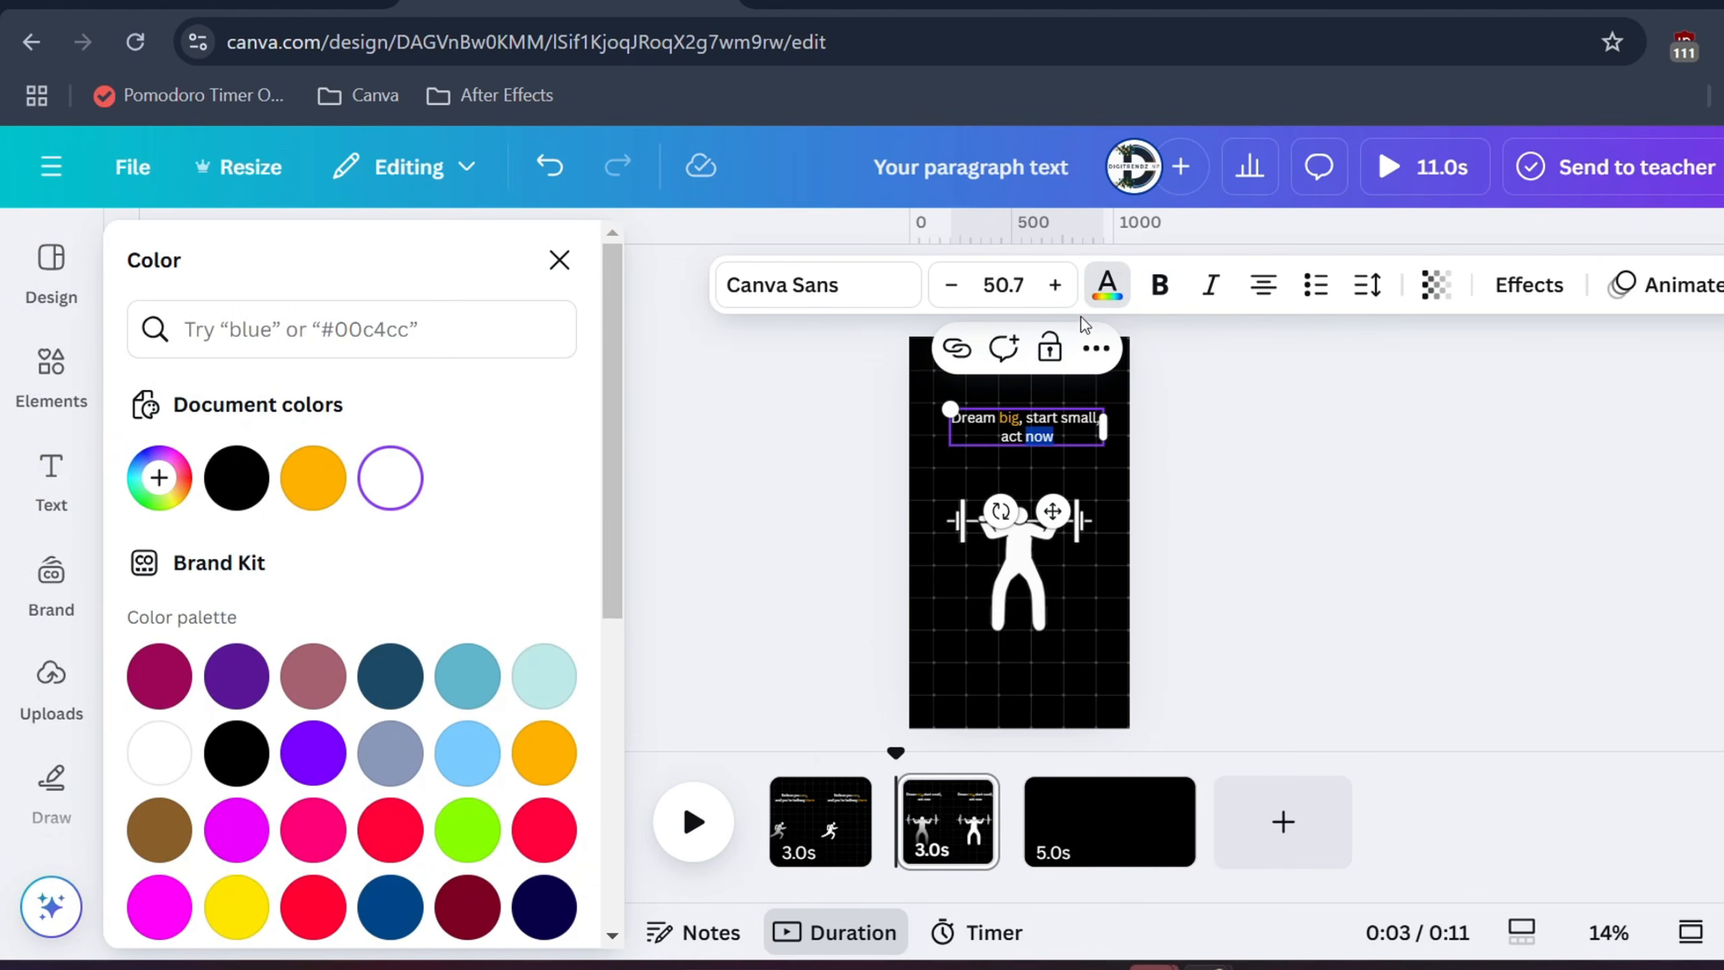
left_click(313, 478)
left_click(1210, 510)
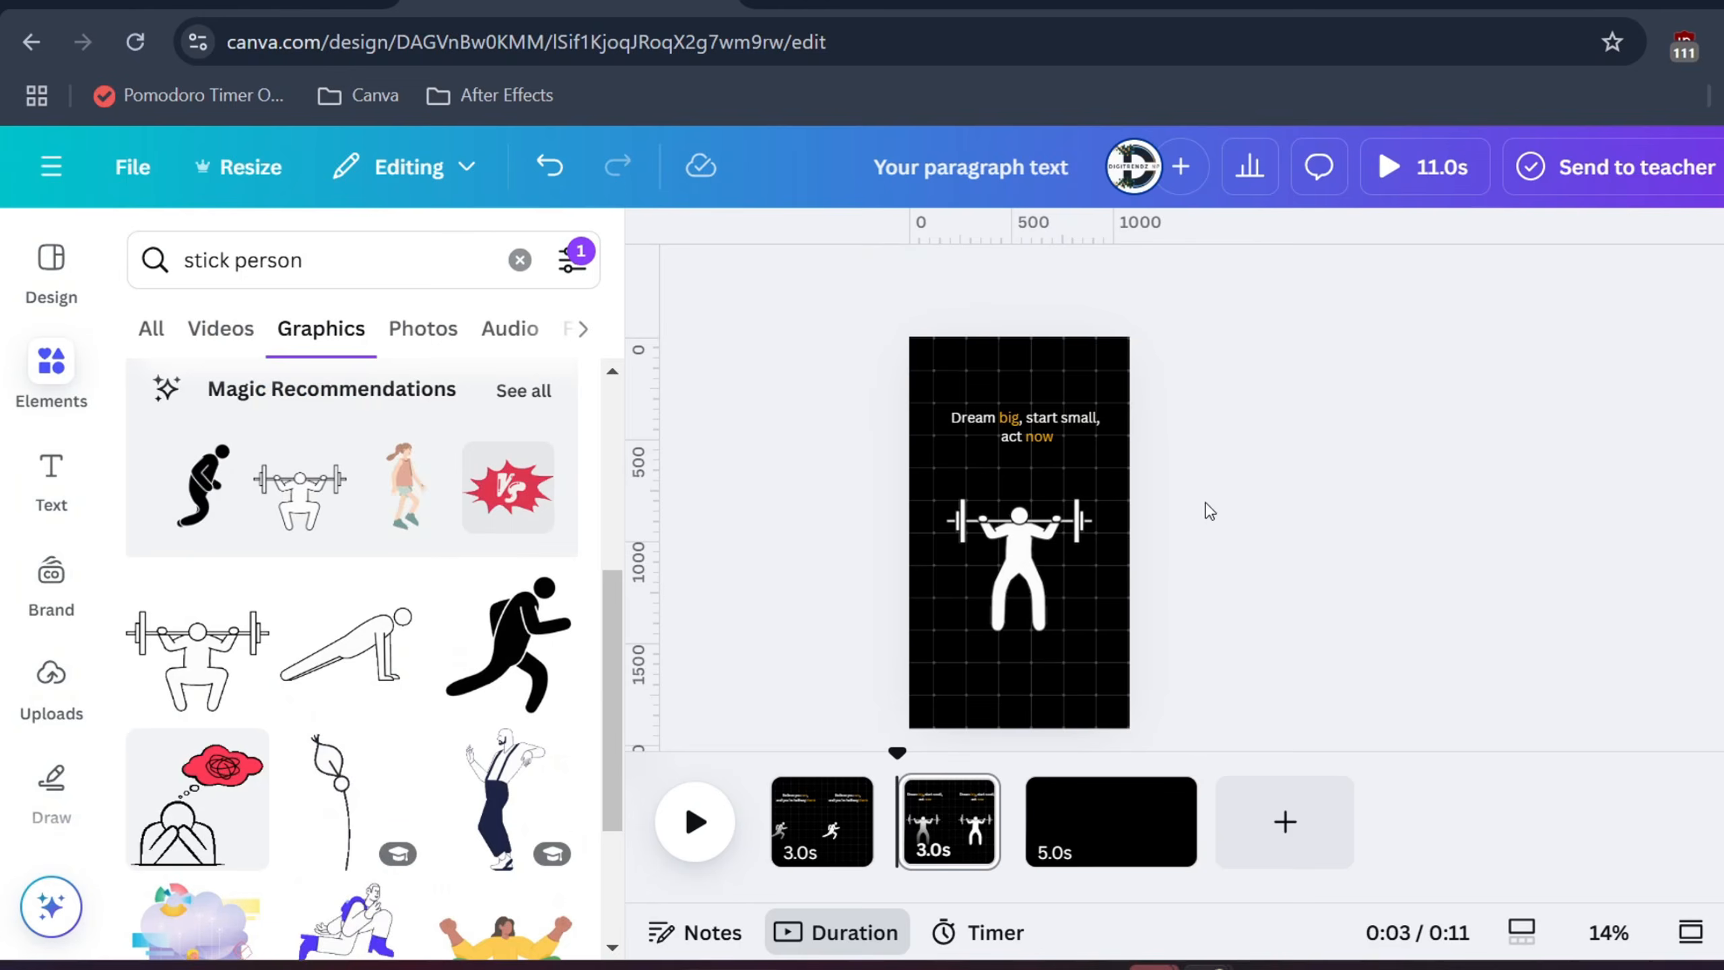
left_click(1038, 440)
Apply the Neon text animation to the 'Dream big' quote
left_click(1647, 285)
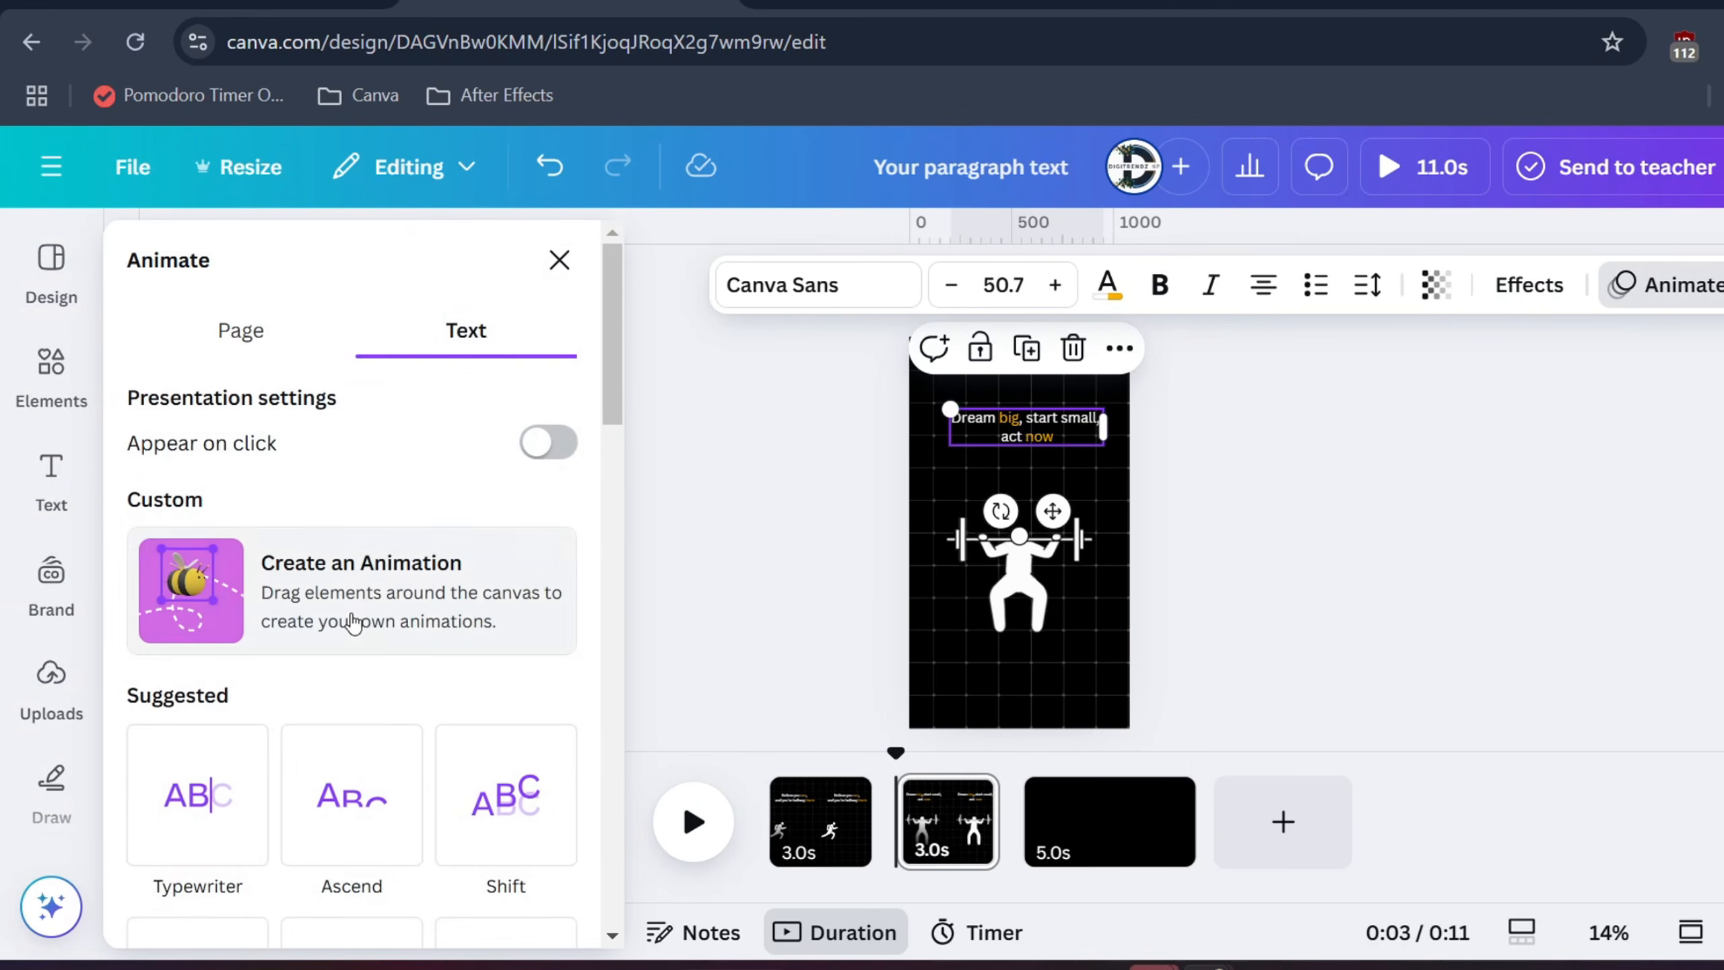
scroll(367, 710, "down", 2)
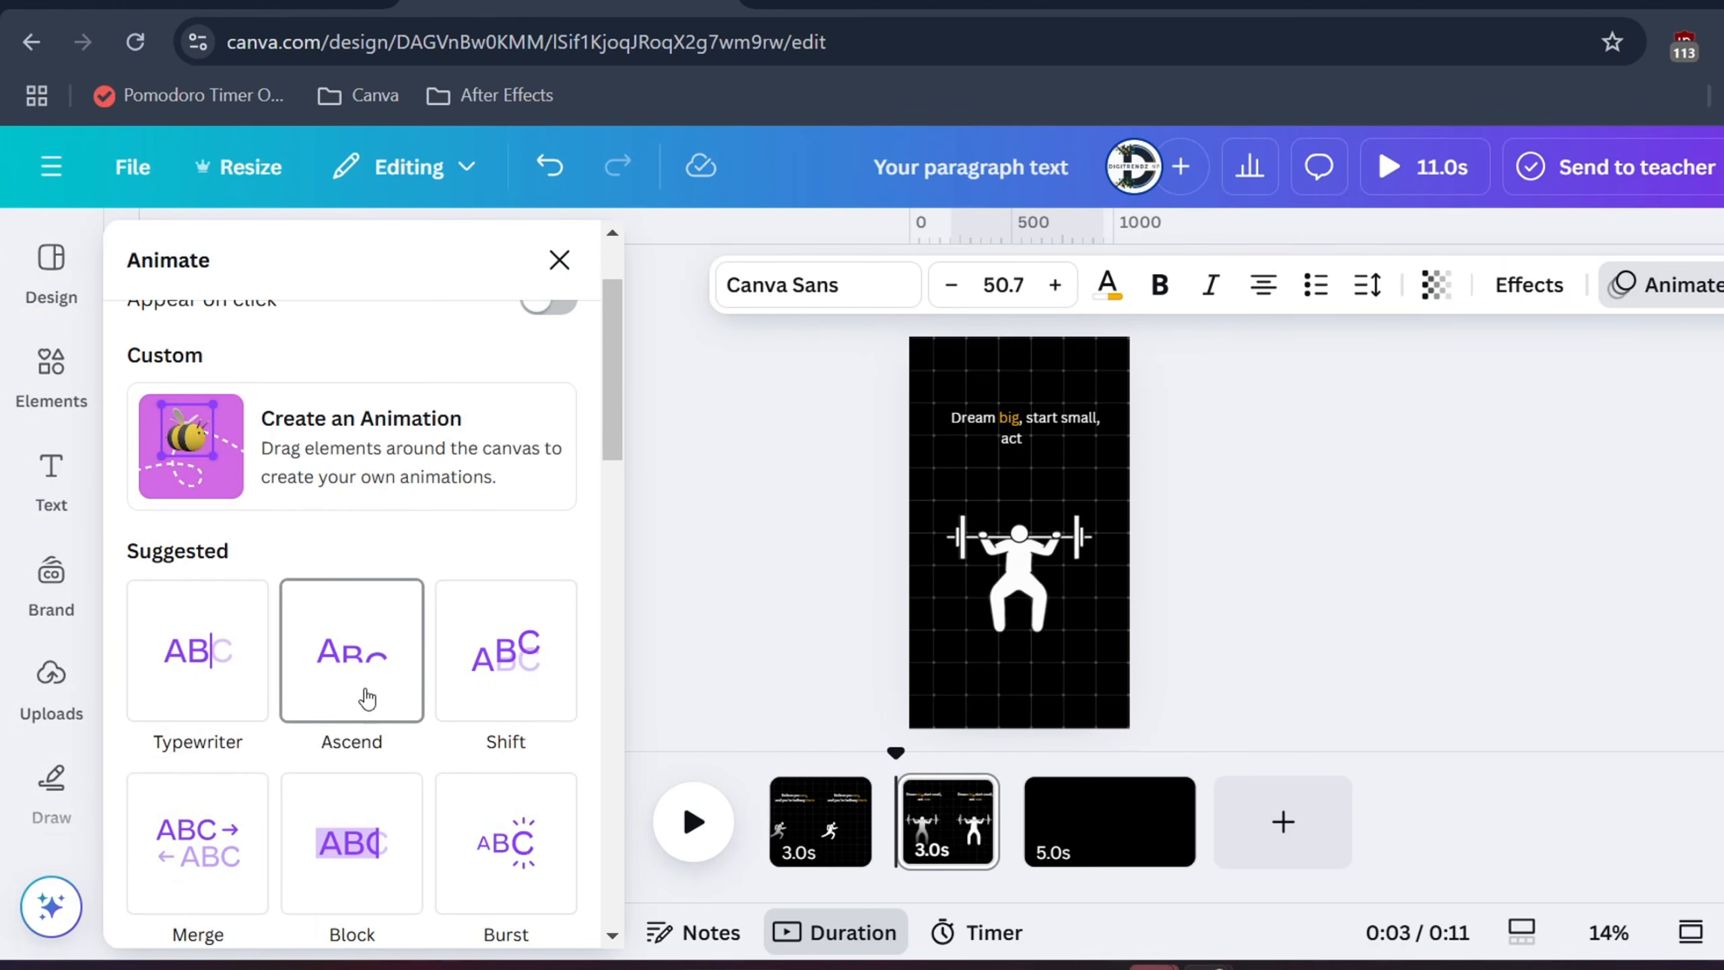
scroll(345, 770, "down", 15)
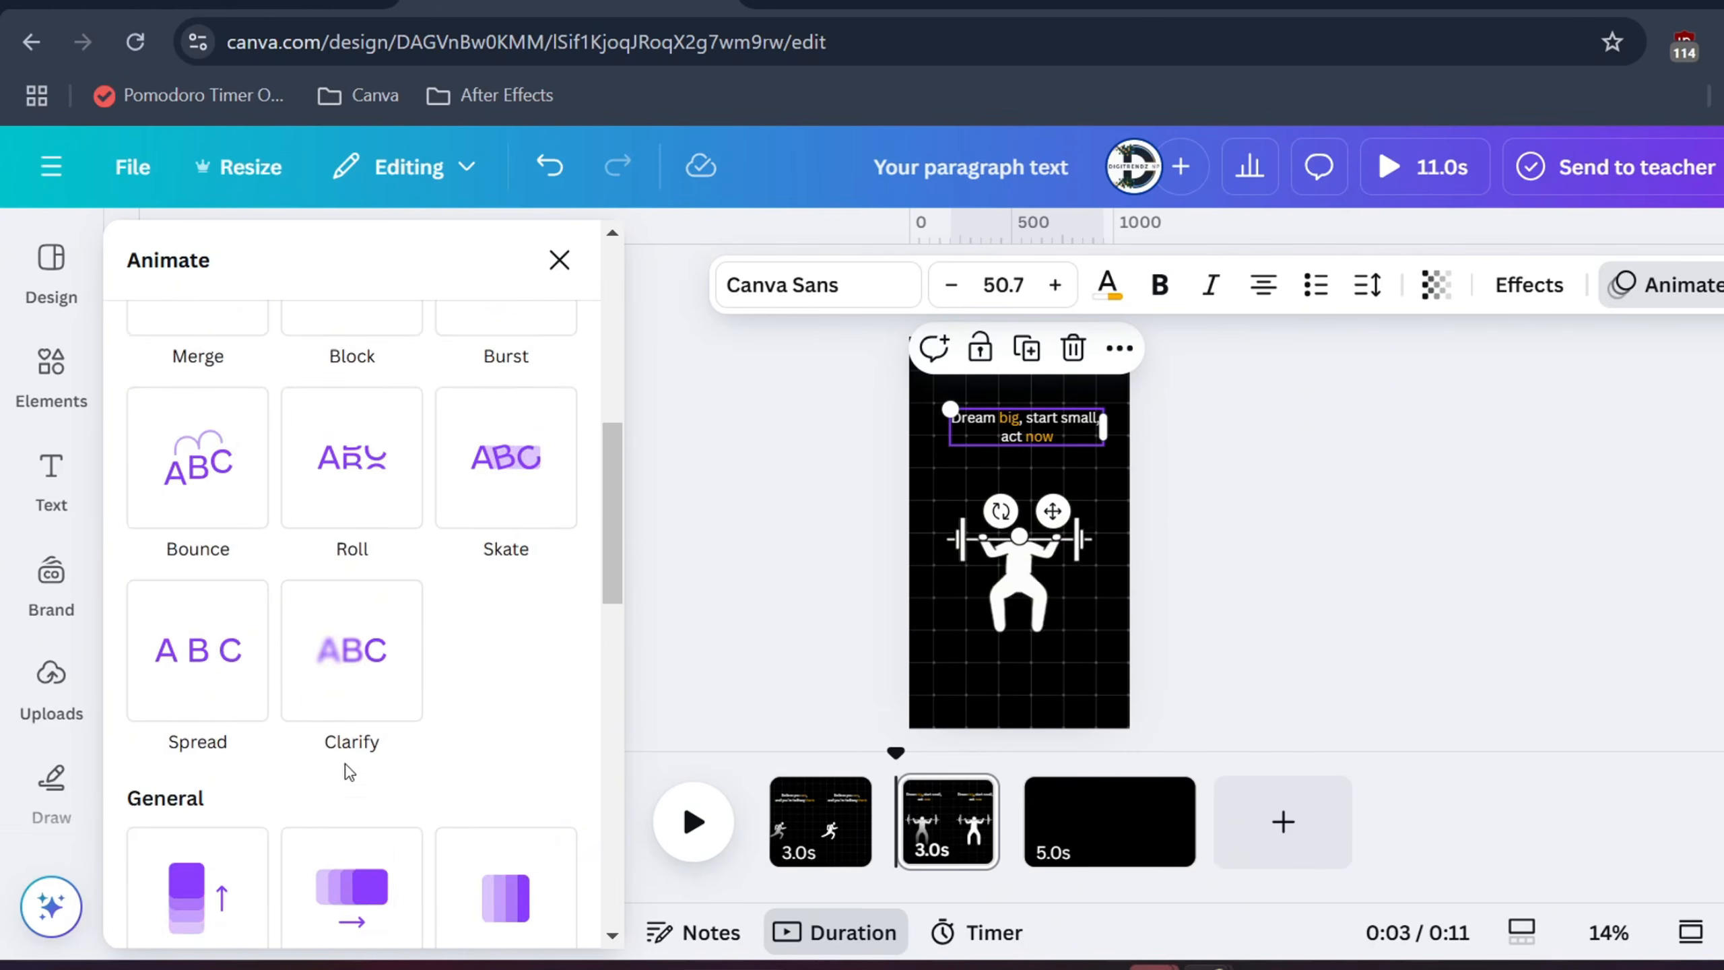
left_click(212, 523)
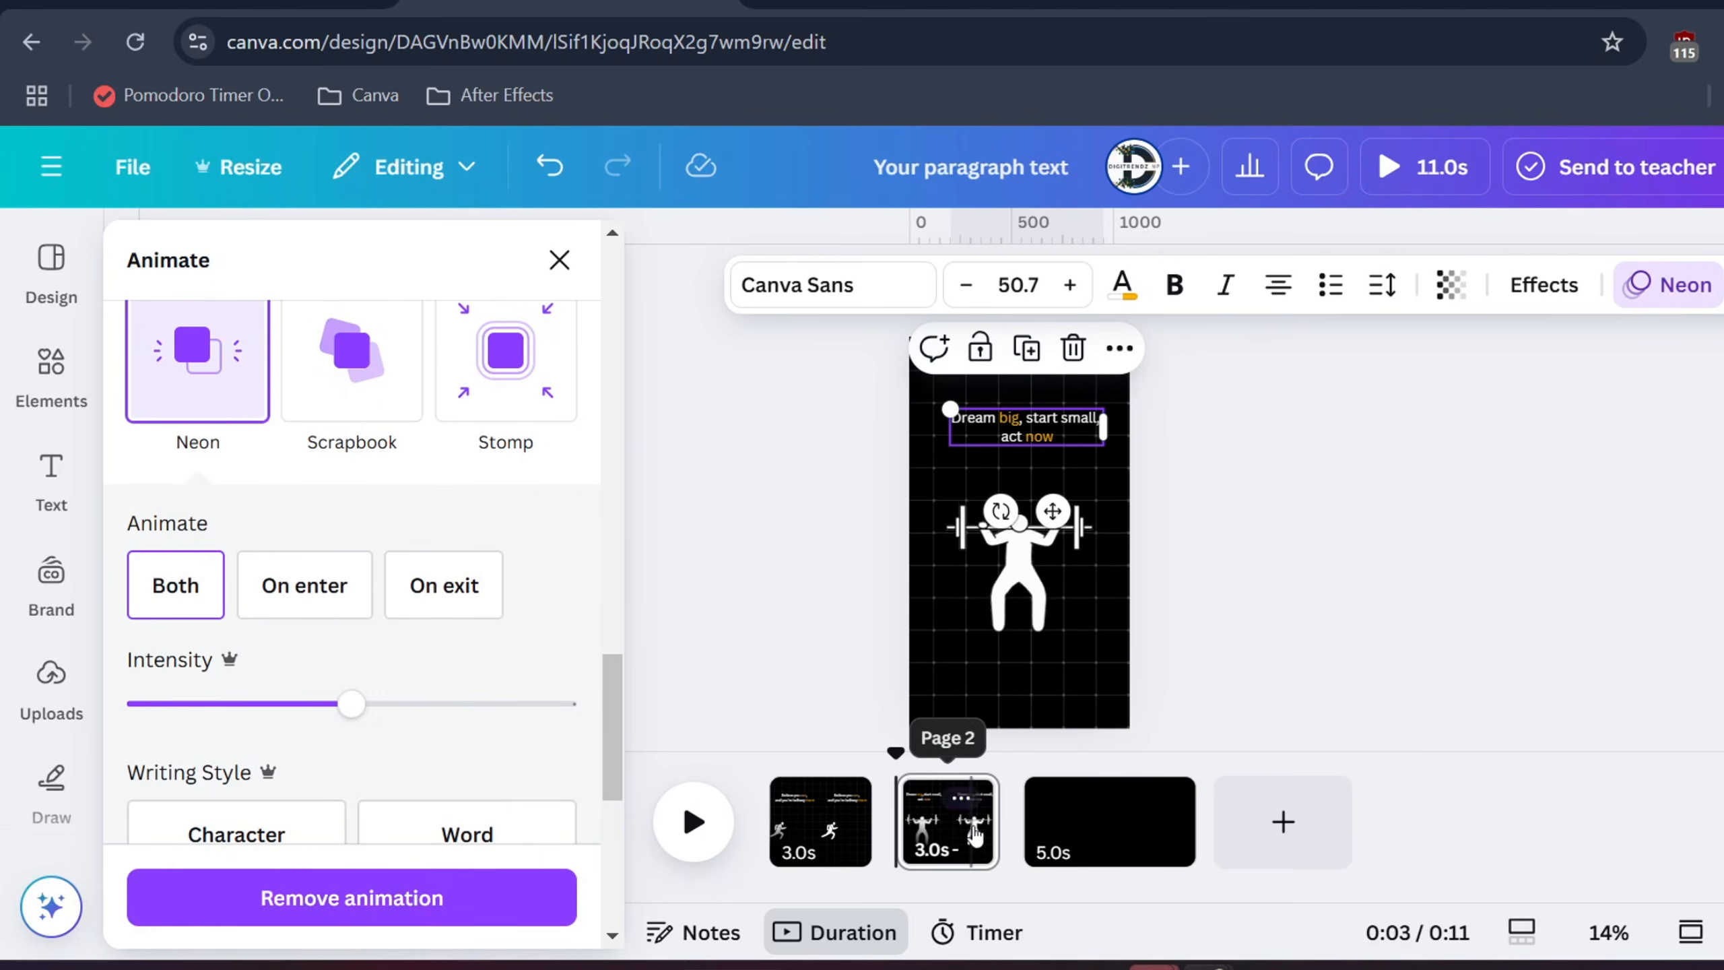
Trim page 2 to 2.5 seconds in the timeline
left_click_drag(995, 834, 988, 834)
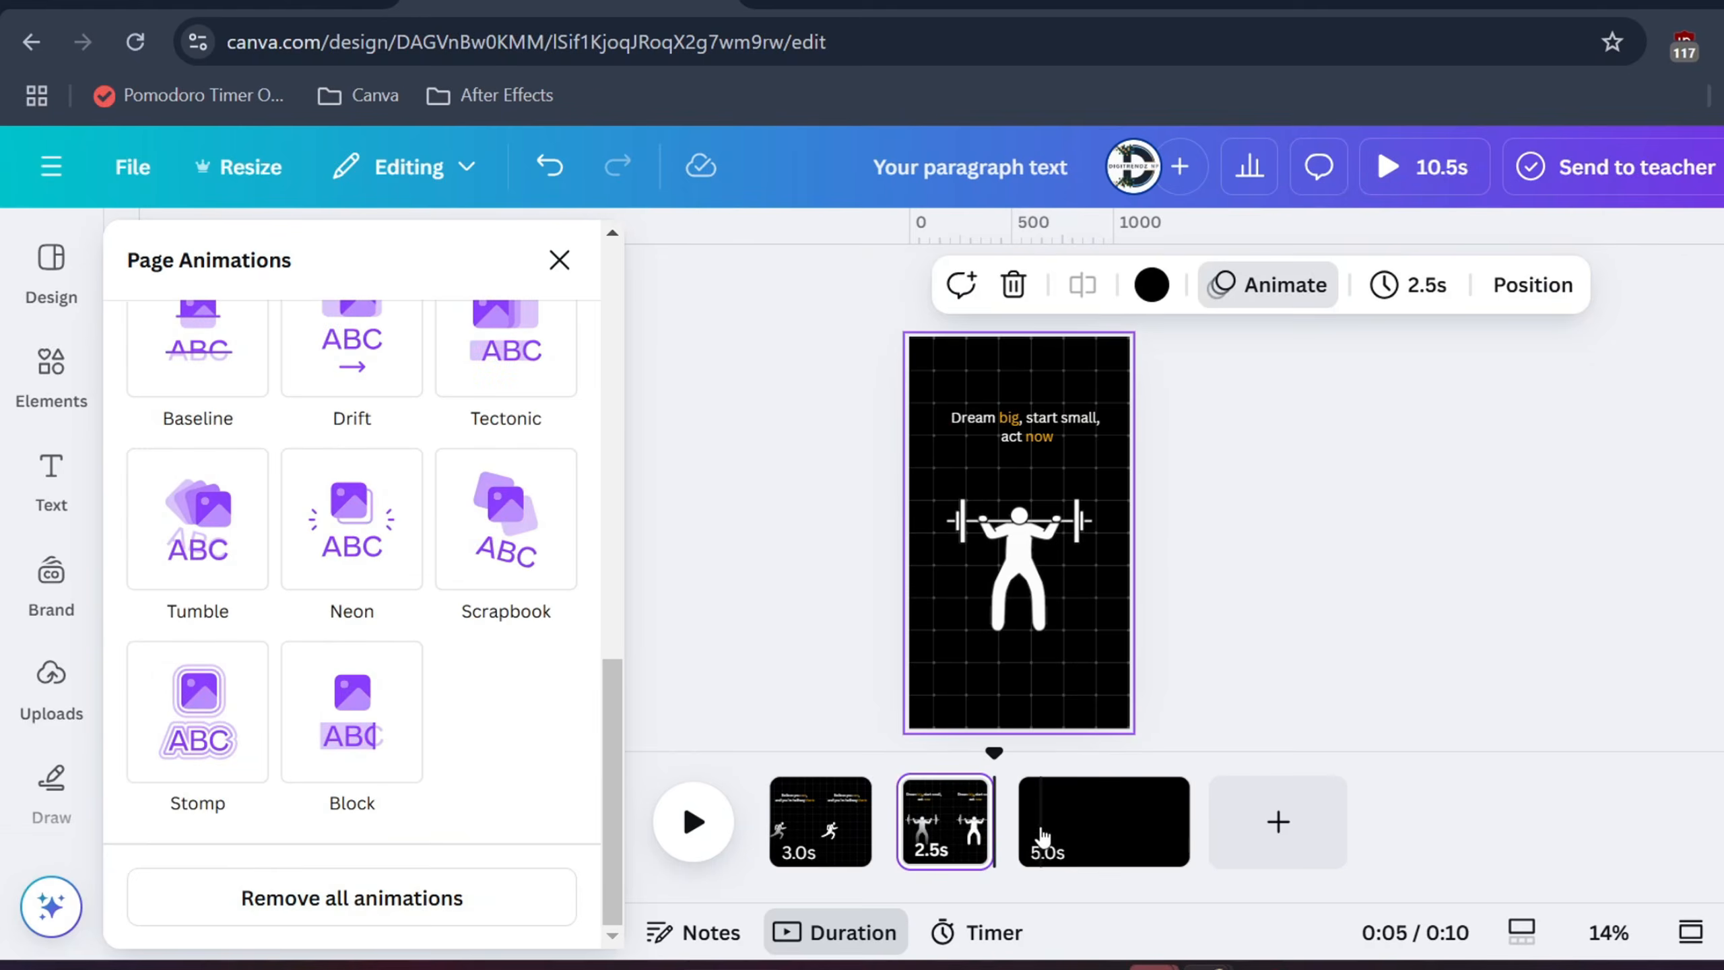
left_click(85, 398)
left_click(297, 258)
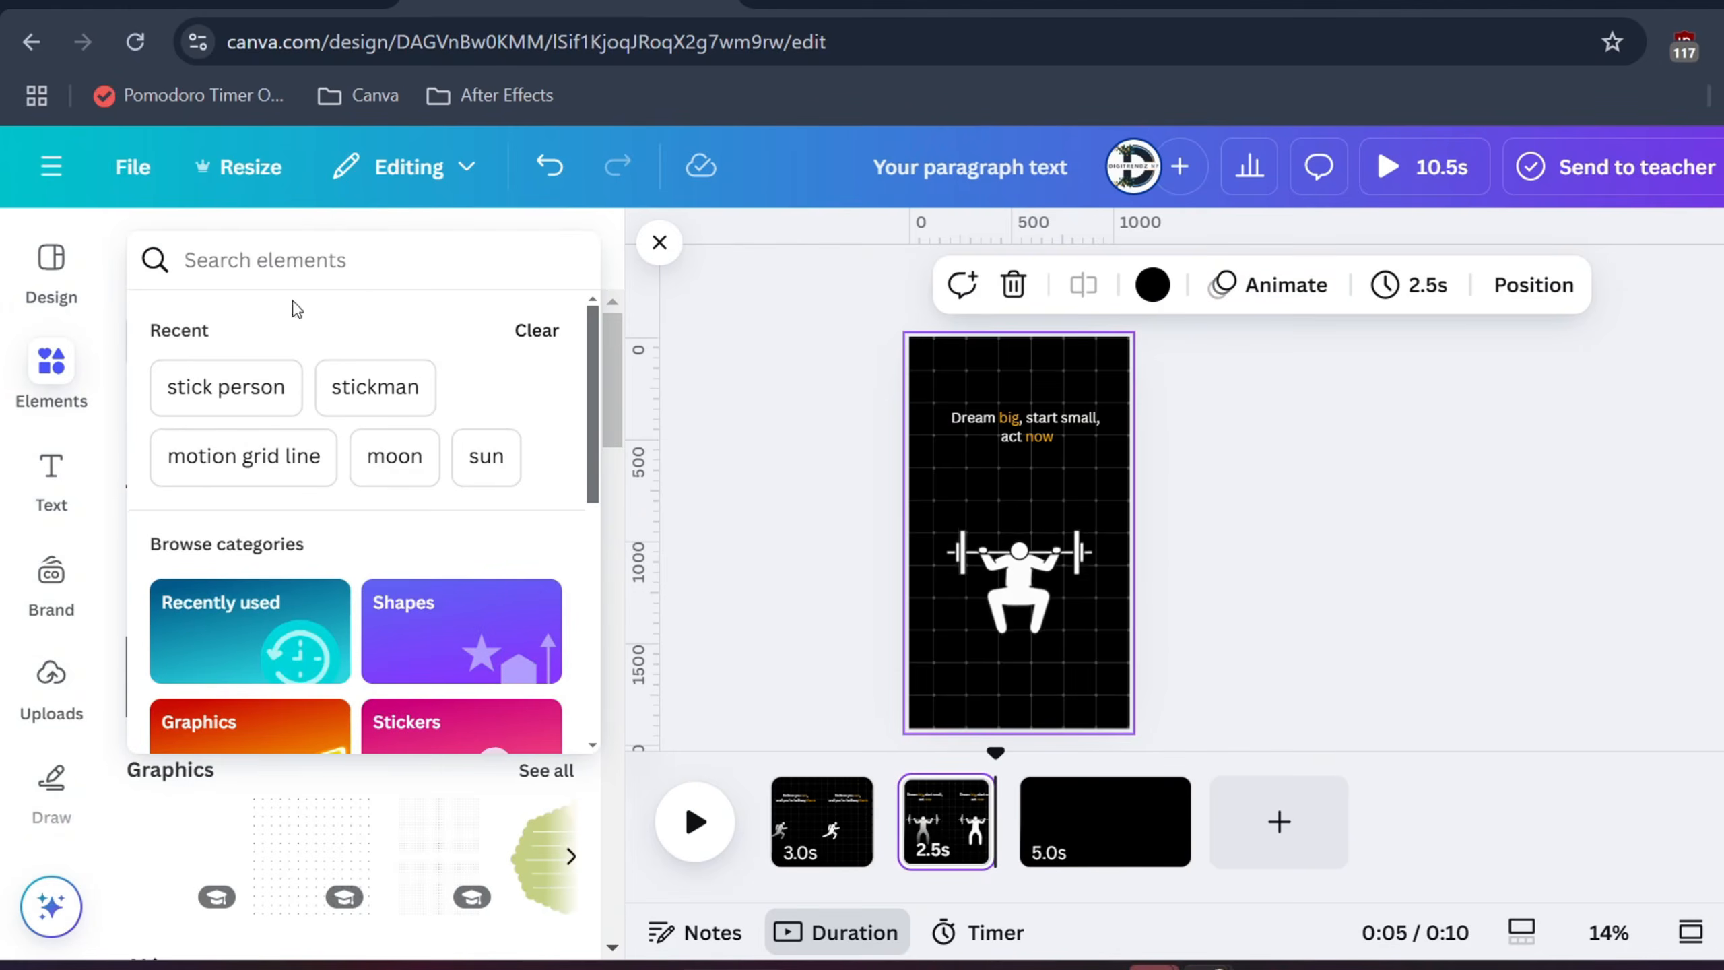
Duplicate page 2 to create a third page
left_click(226, 386)
scroll(437, 700, "down", 3)
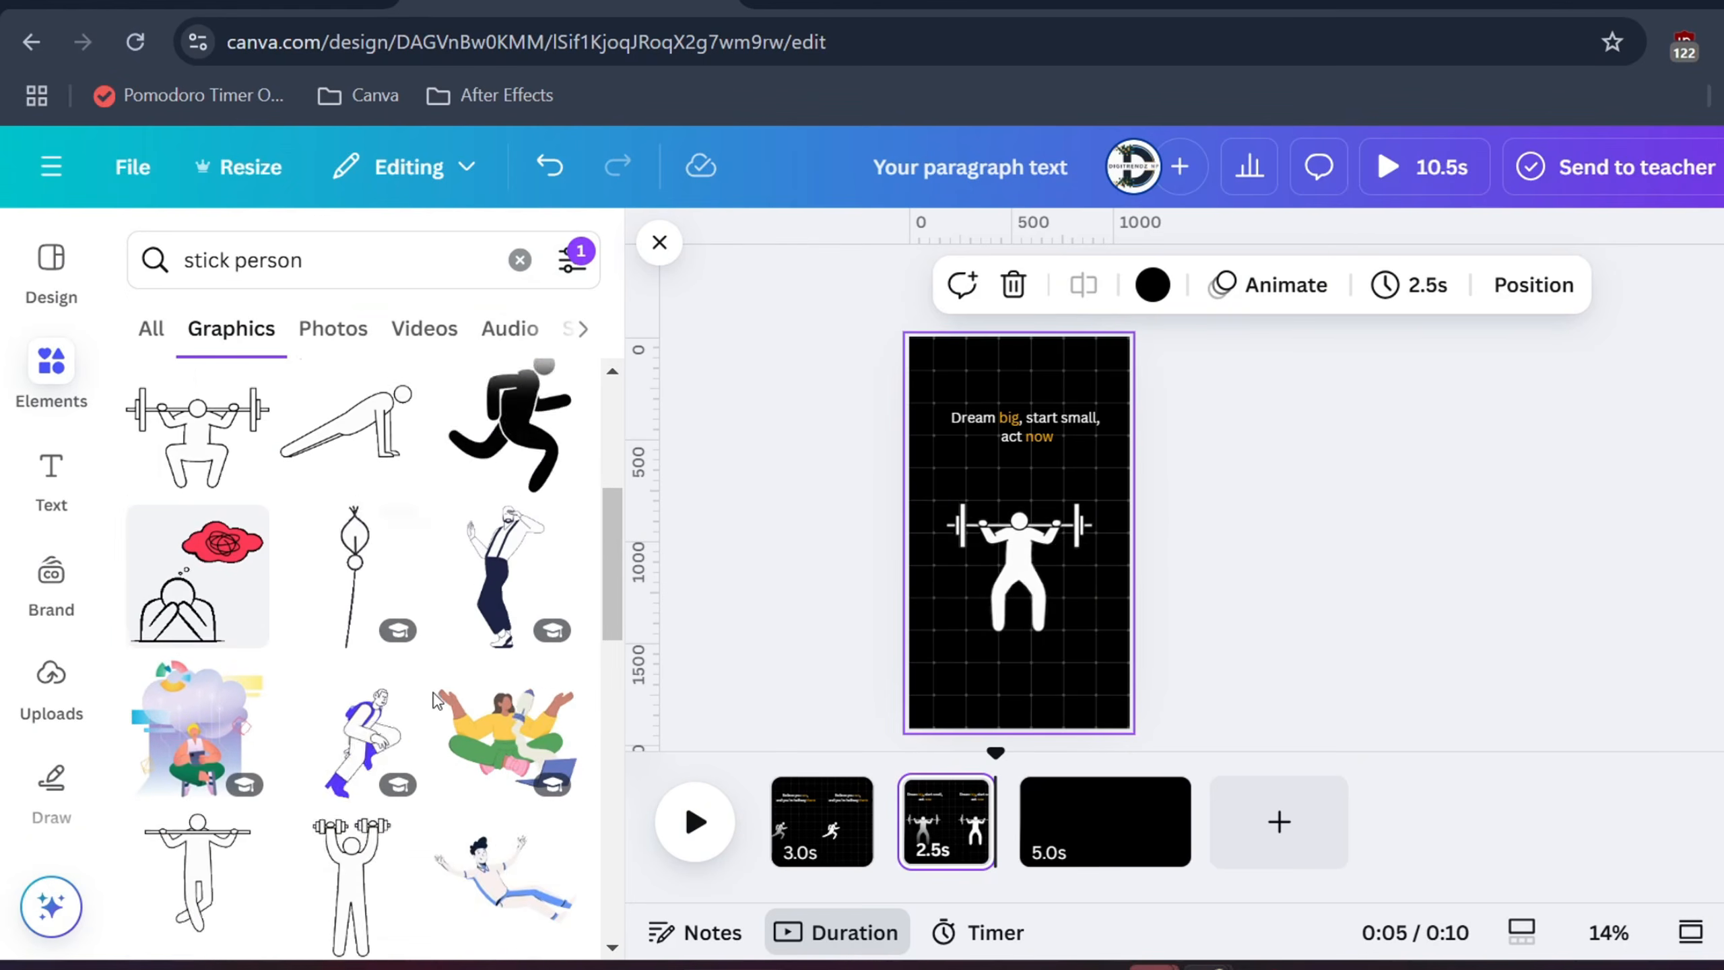
left_click(956, 799)
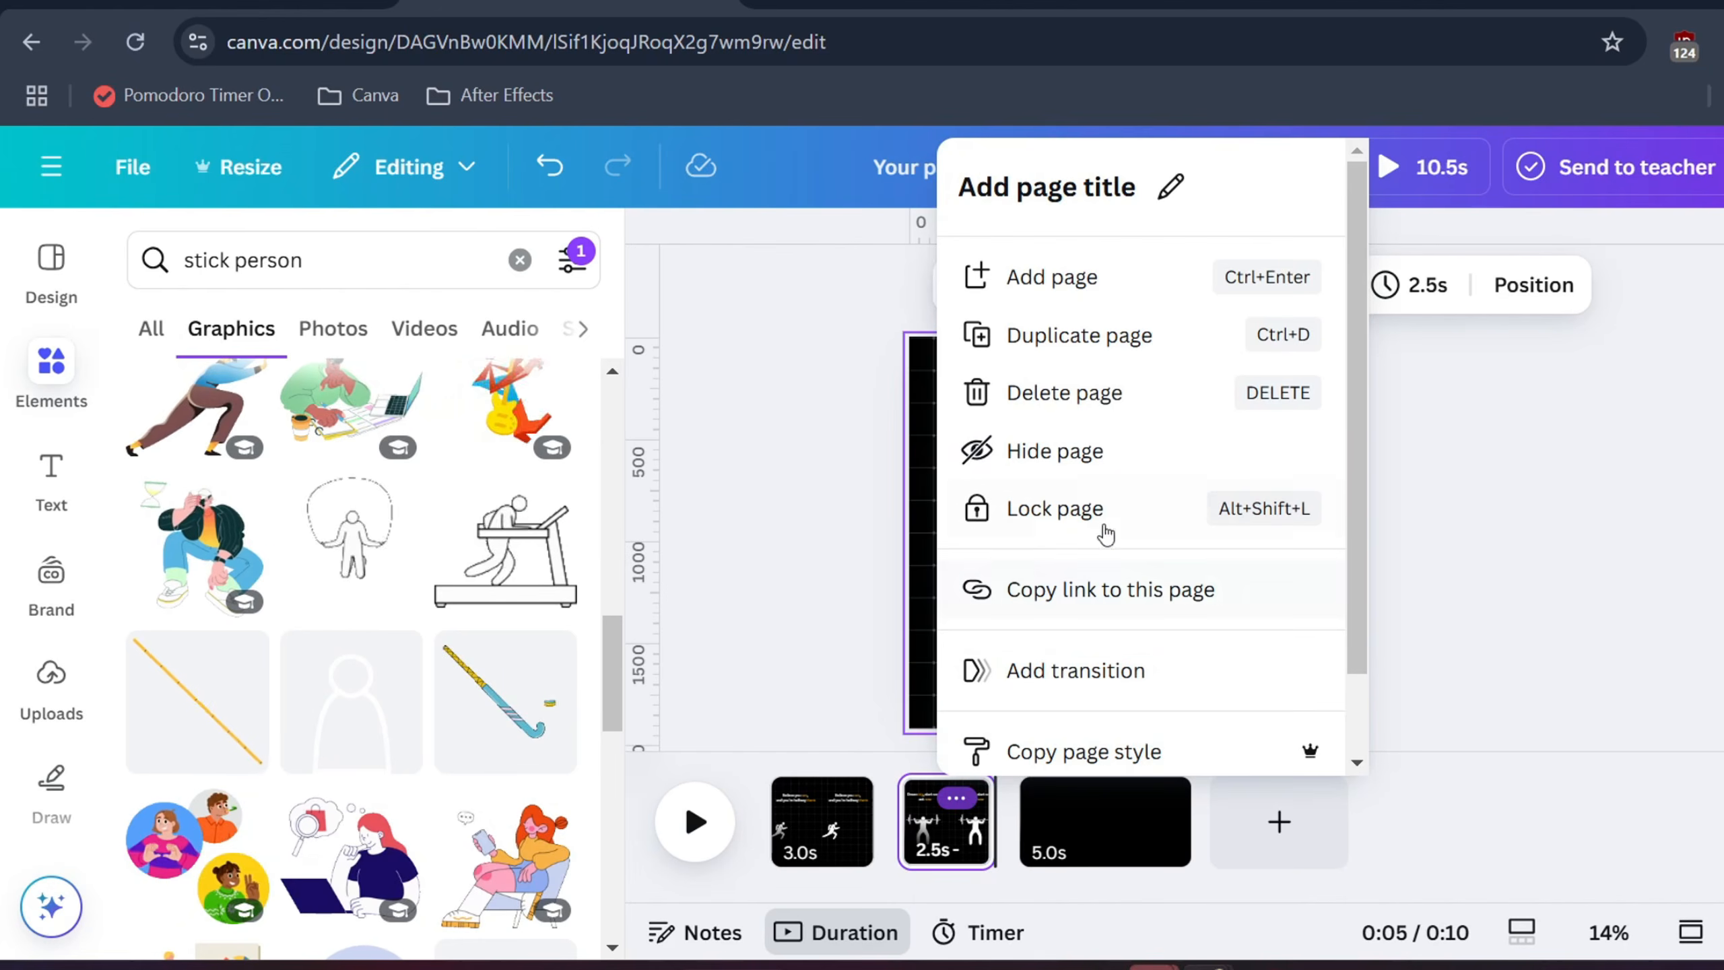
left_click(1082, 337)
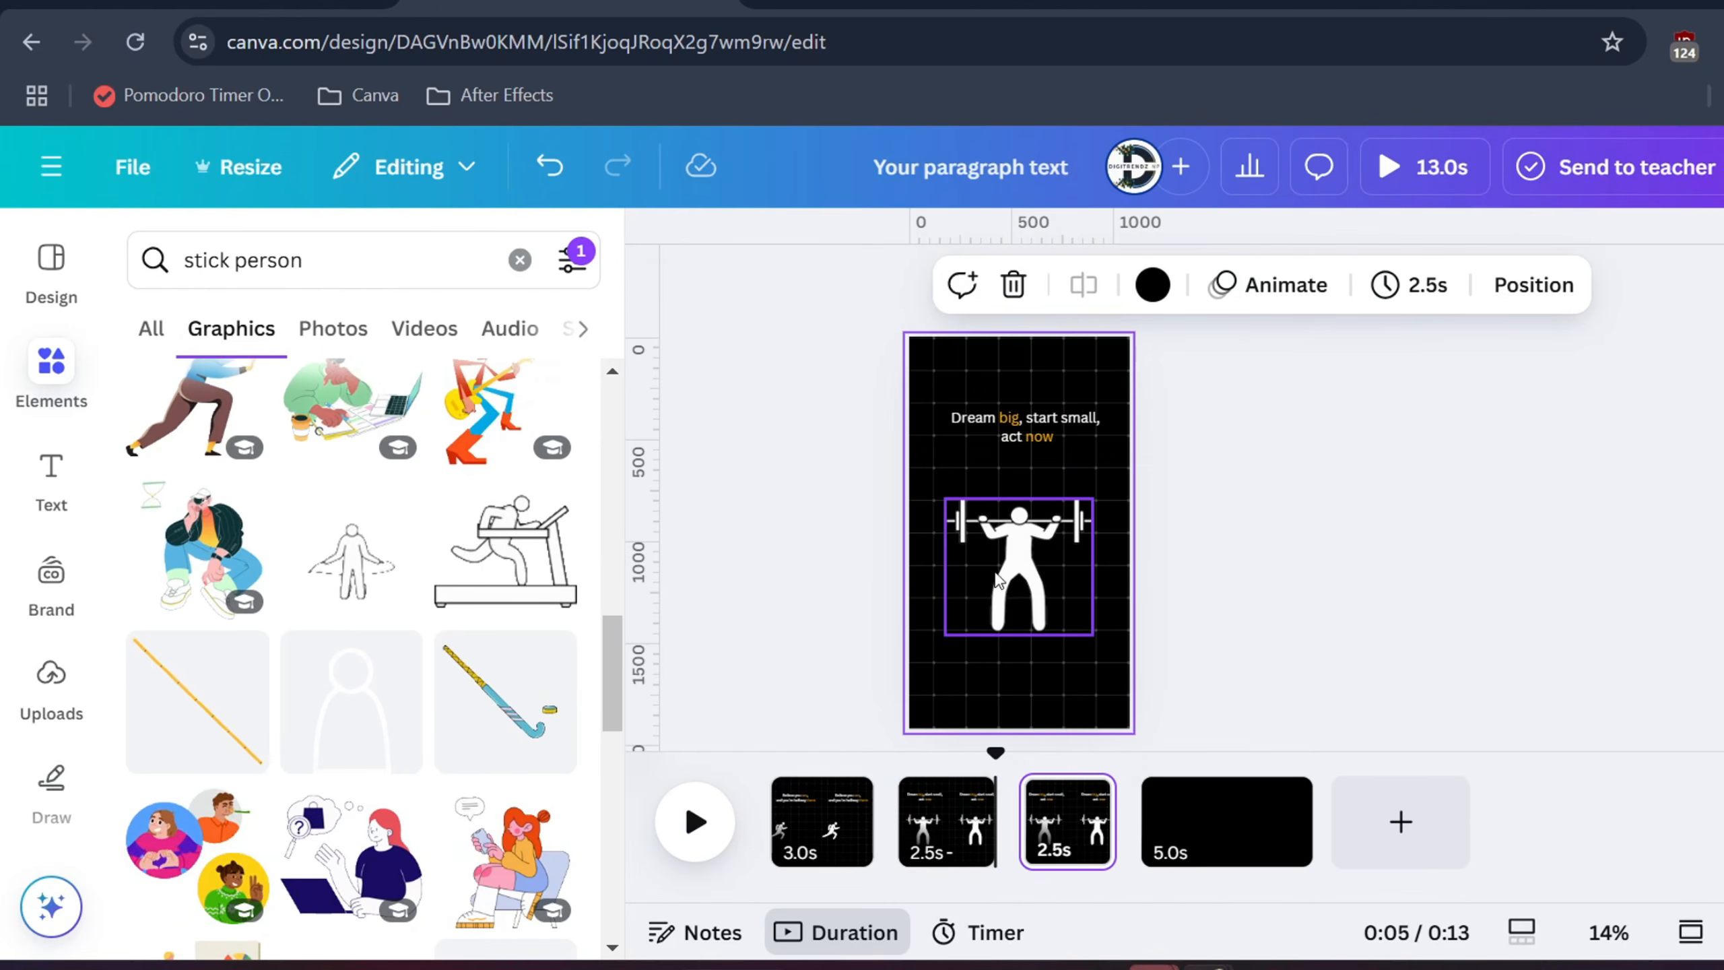
Replace the copy's weightlifter with a resized bench-press figure, then select quote 3 in ChatGPT
left_click(1015, 579)
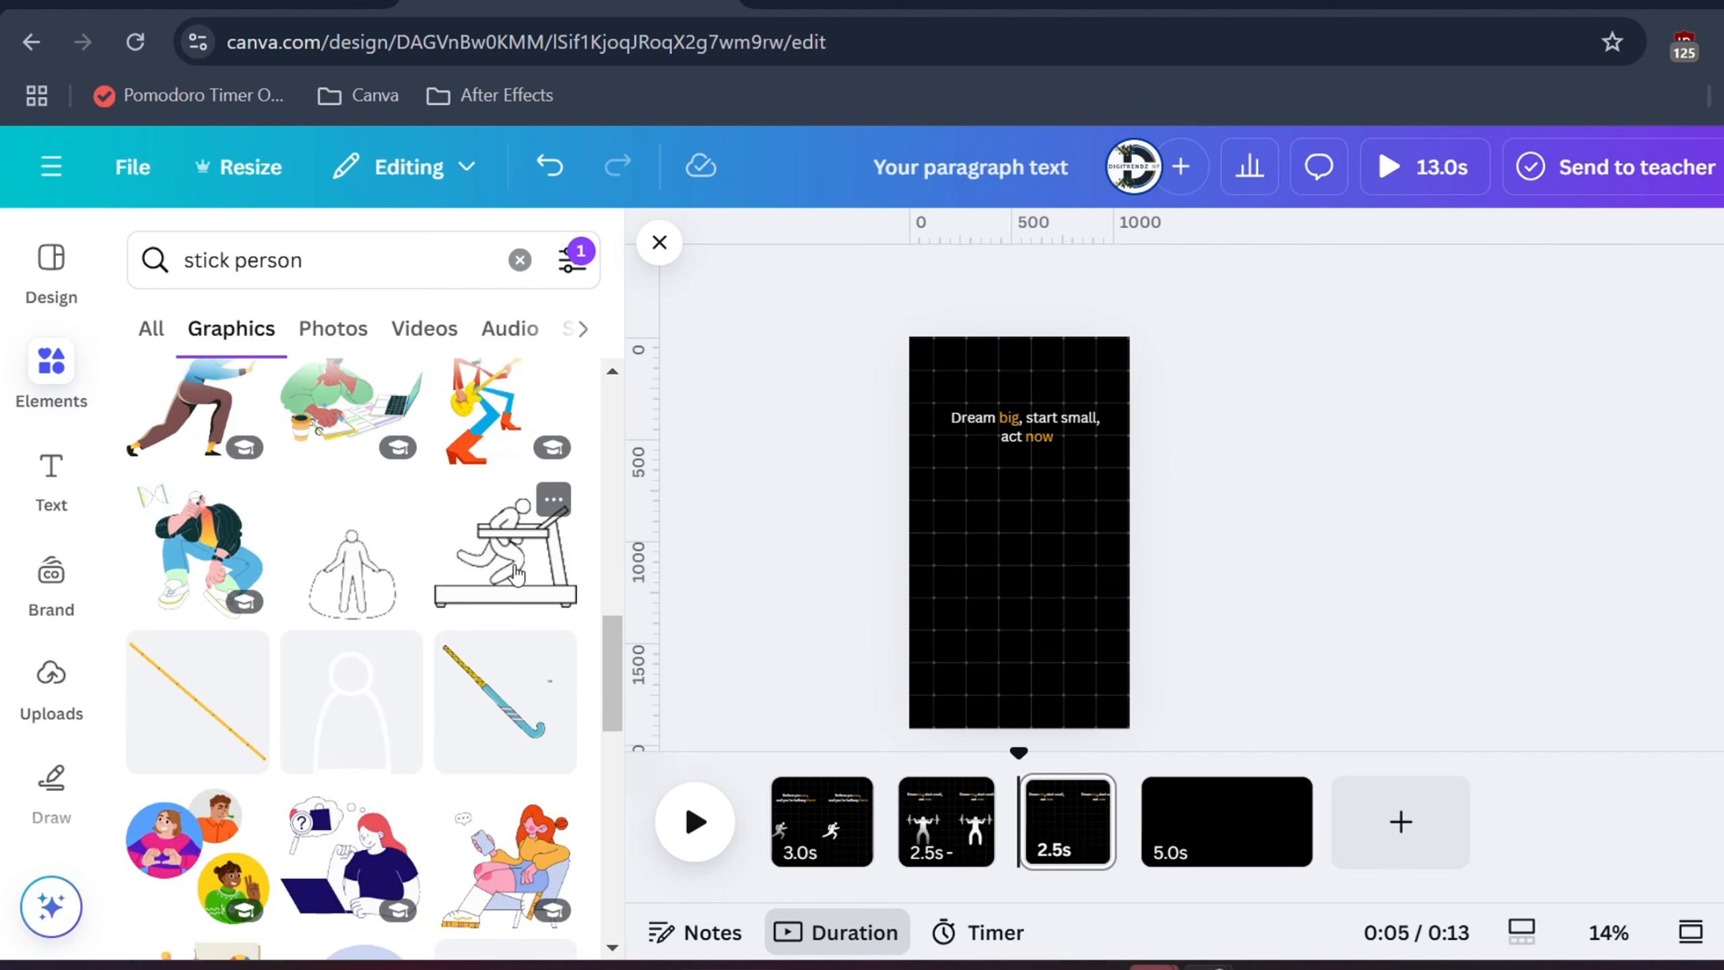
scroll(508, 576, "up", 6)
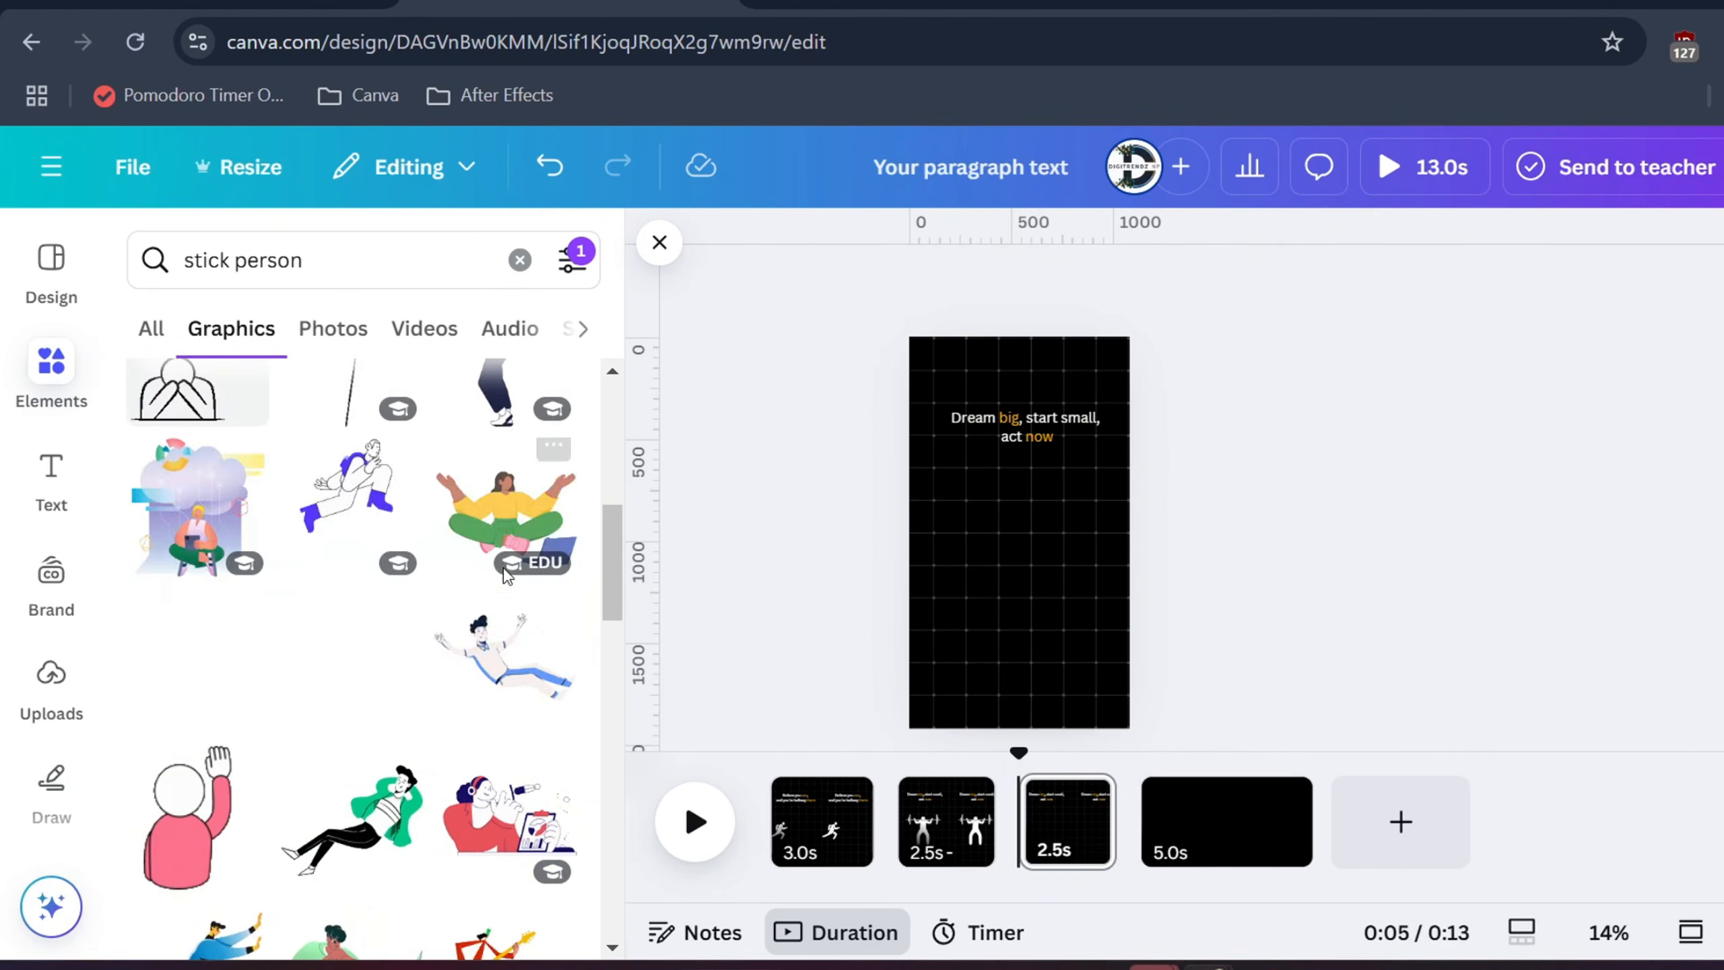
left_click(499, 635)
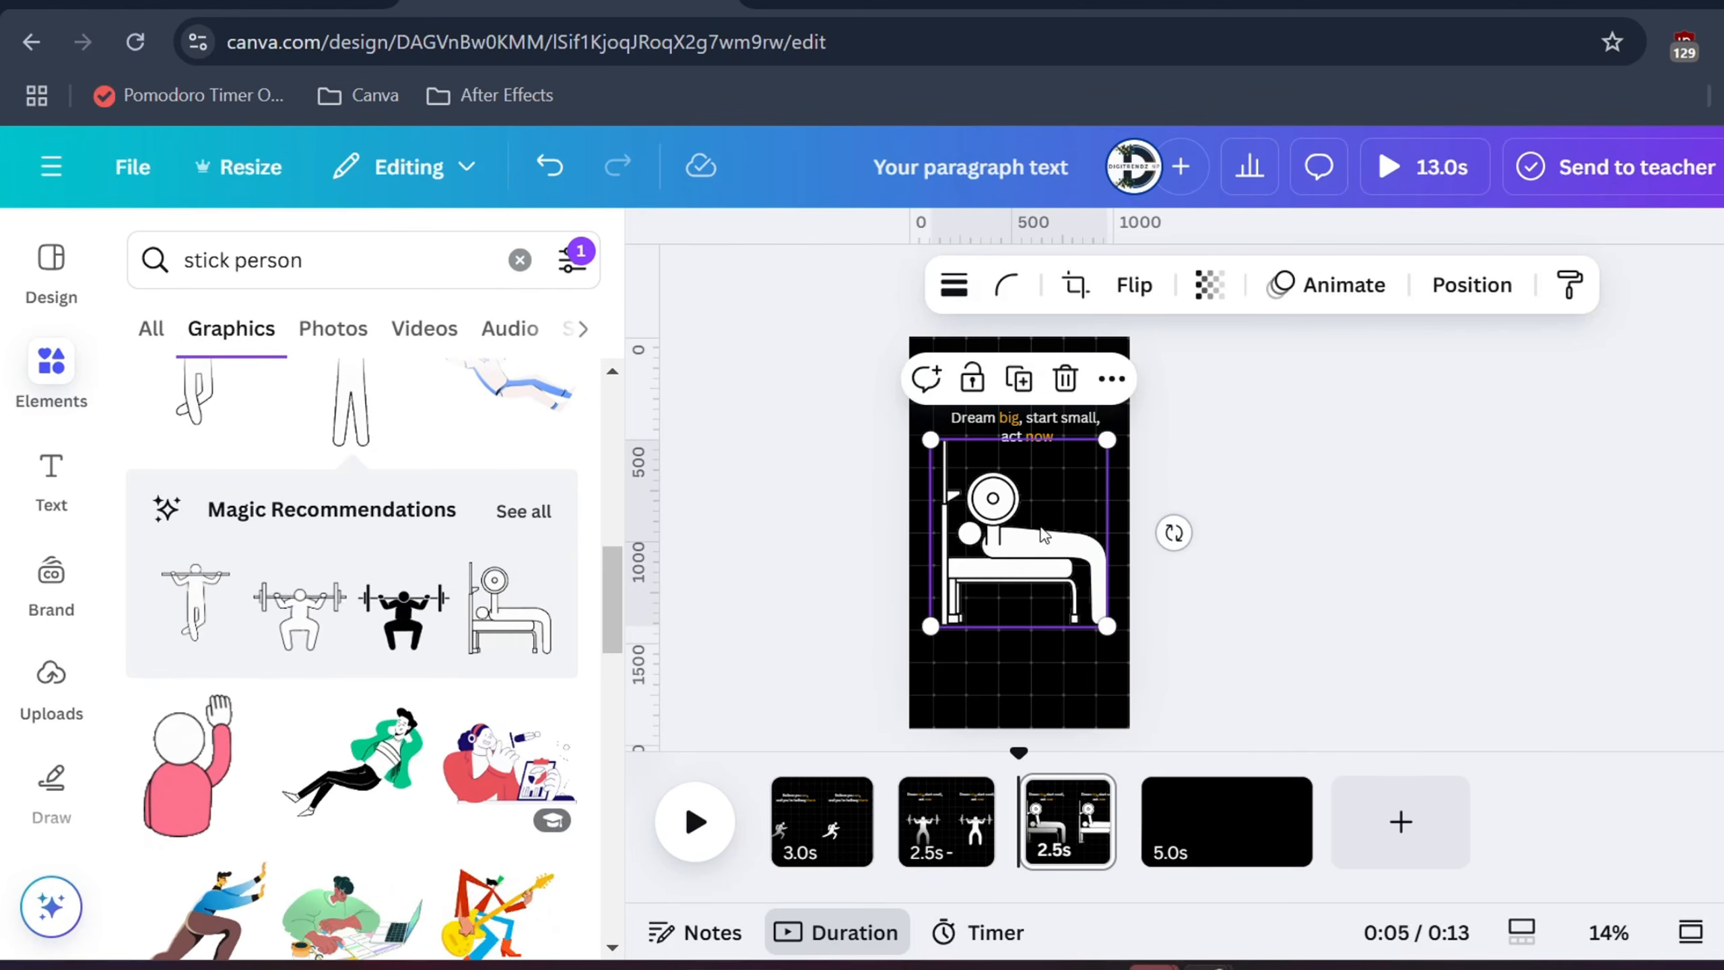
left_click_drag(1039, 537, 1039, 605)
left_click_drag(933, 510, 977, 559)
left_click_drag(1048, 649, 1026, 592)
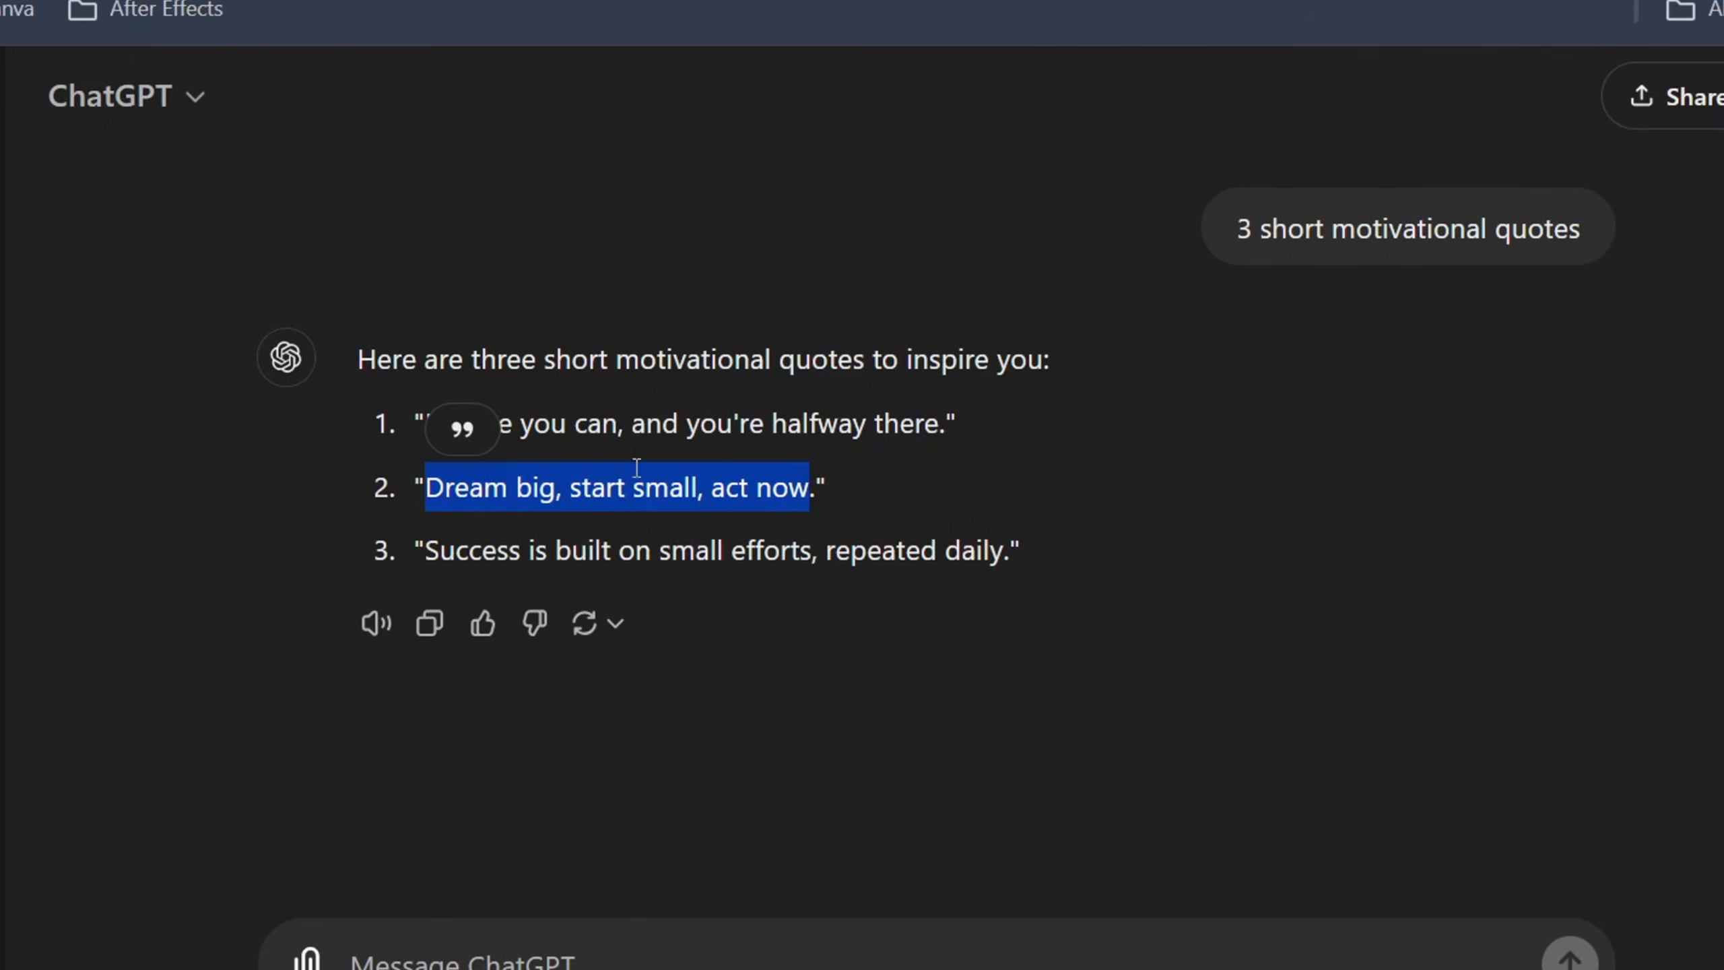
left_click_drag(421, 550, 924, 566)
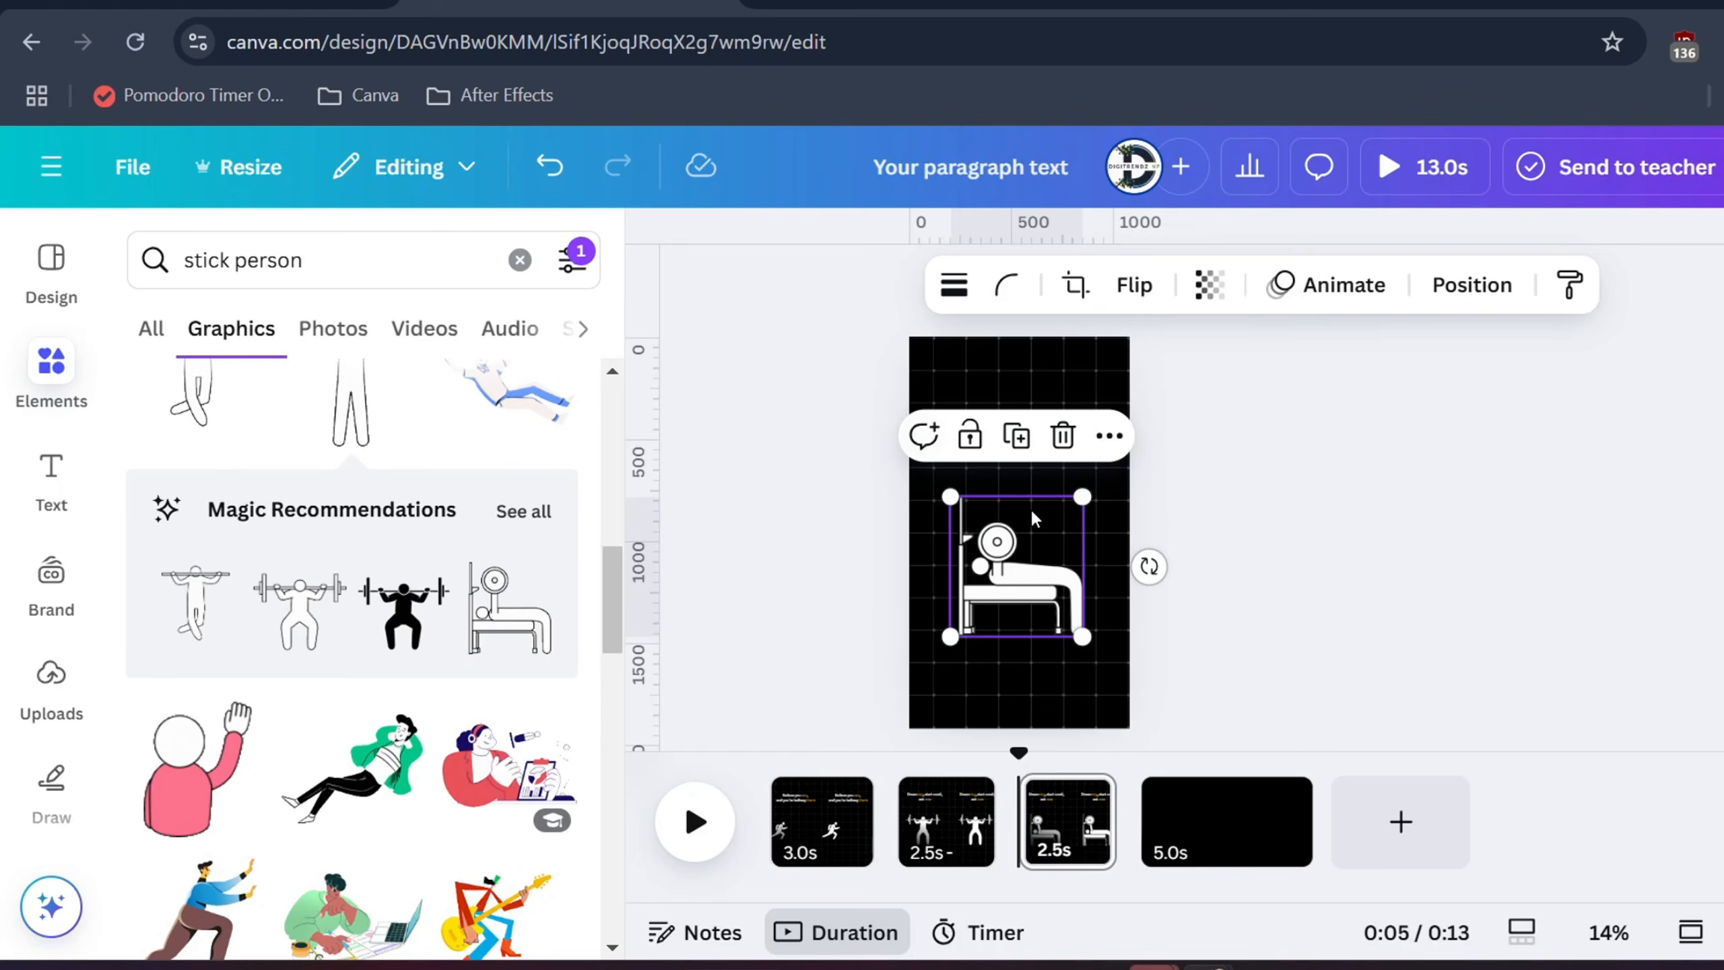
Replace page 3's text with 'Success is built on small efforts, repeated daily', with 'built' and 'daily' orange
left_click(1006, 428)
left_click(1006, 428)
type("Success is built on small efforts, repeated daily")
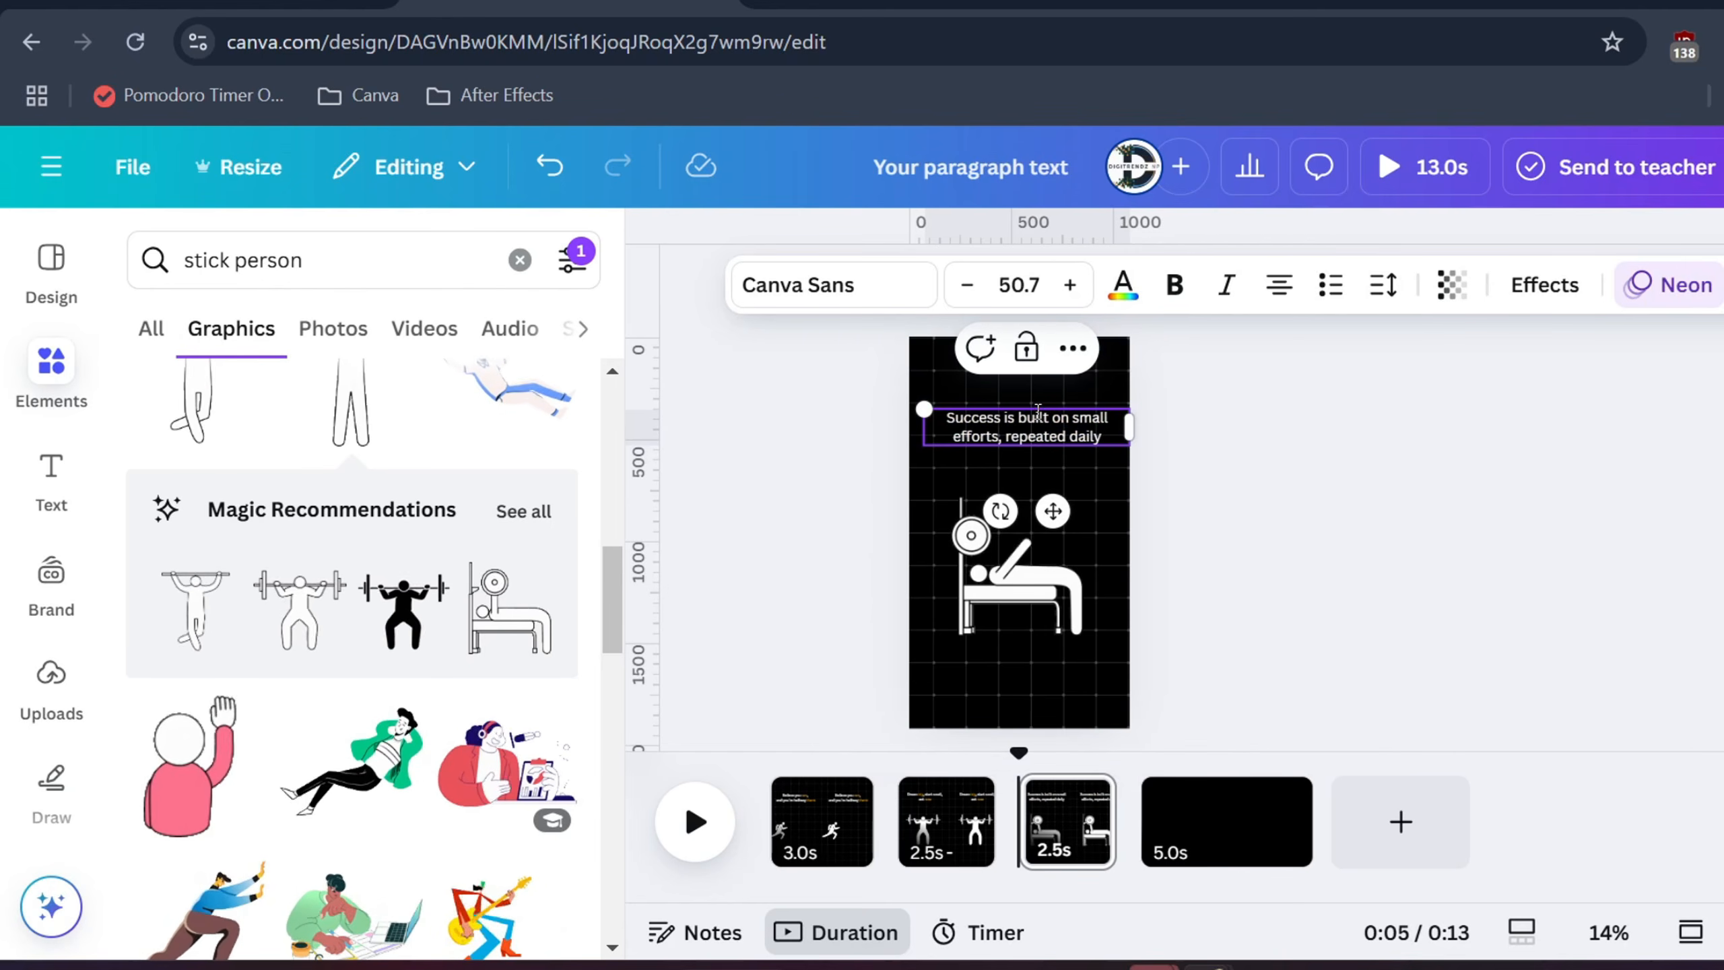
left_click(1123, 285)
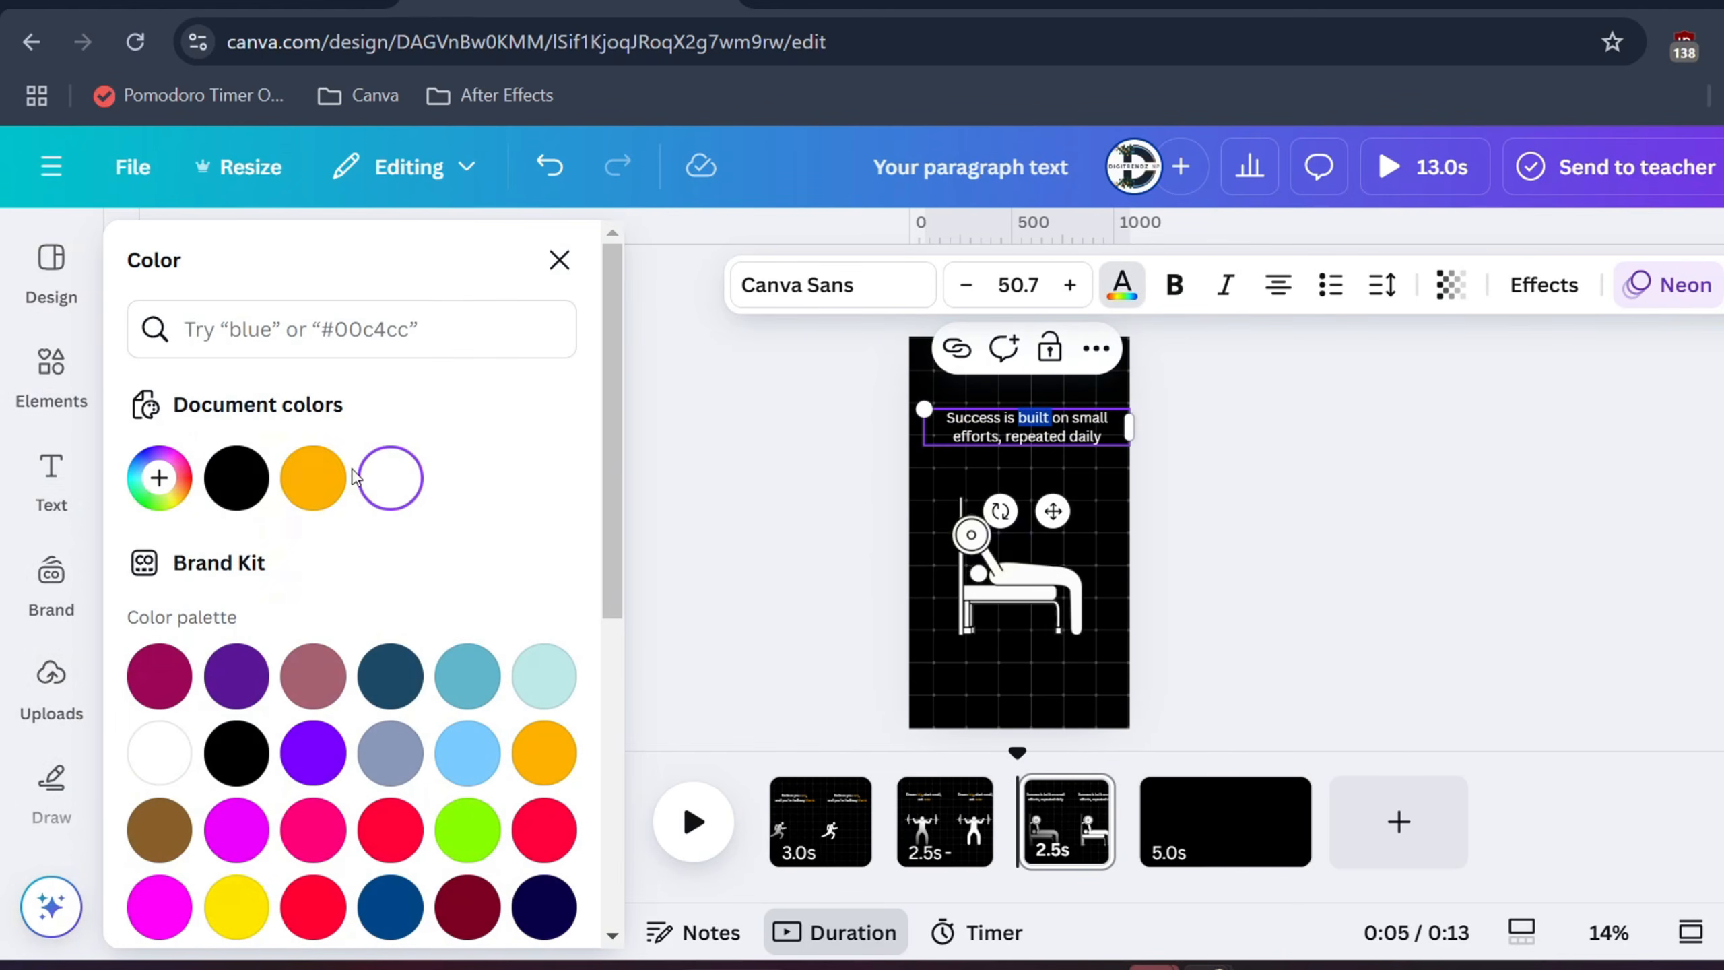
left_click(313, 478)
left_click(1218, 529)
double_click(1085, 437)
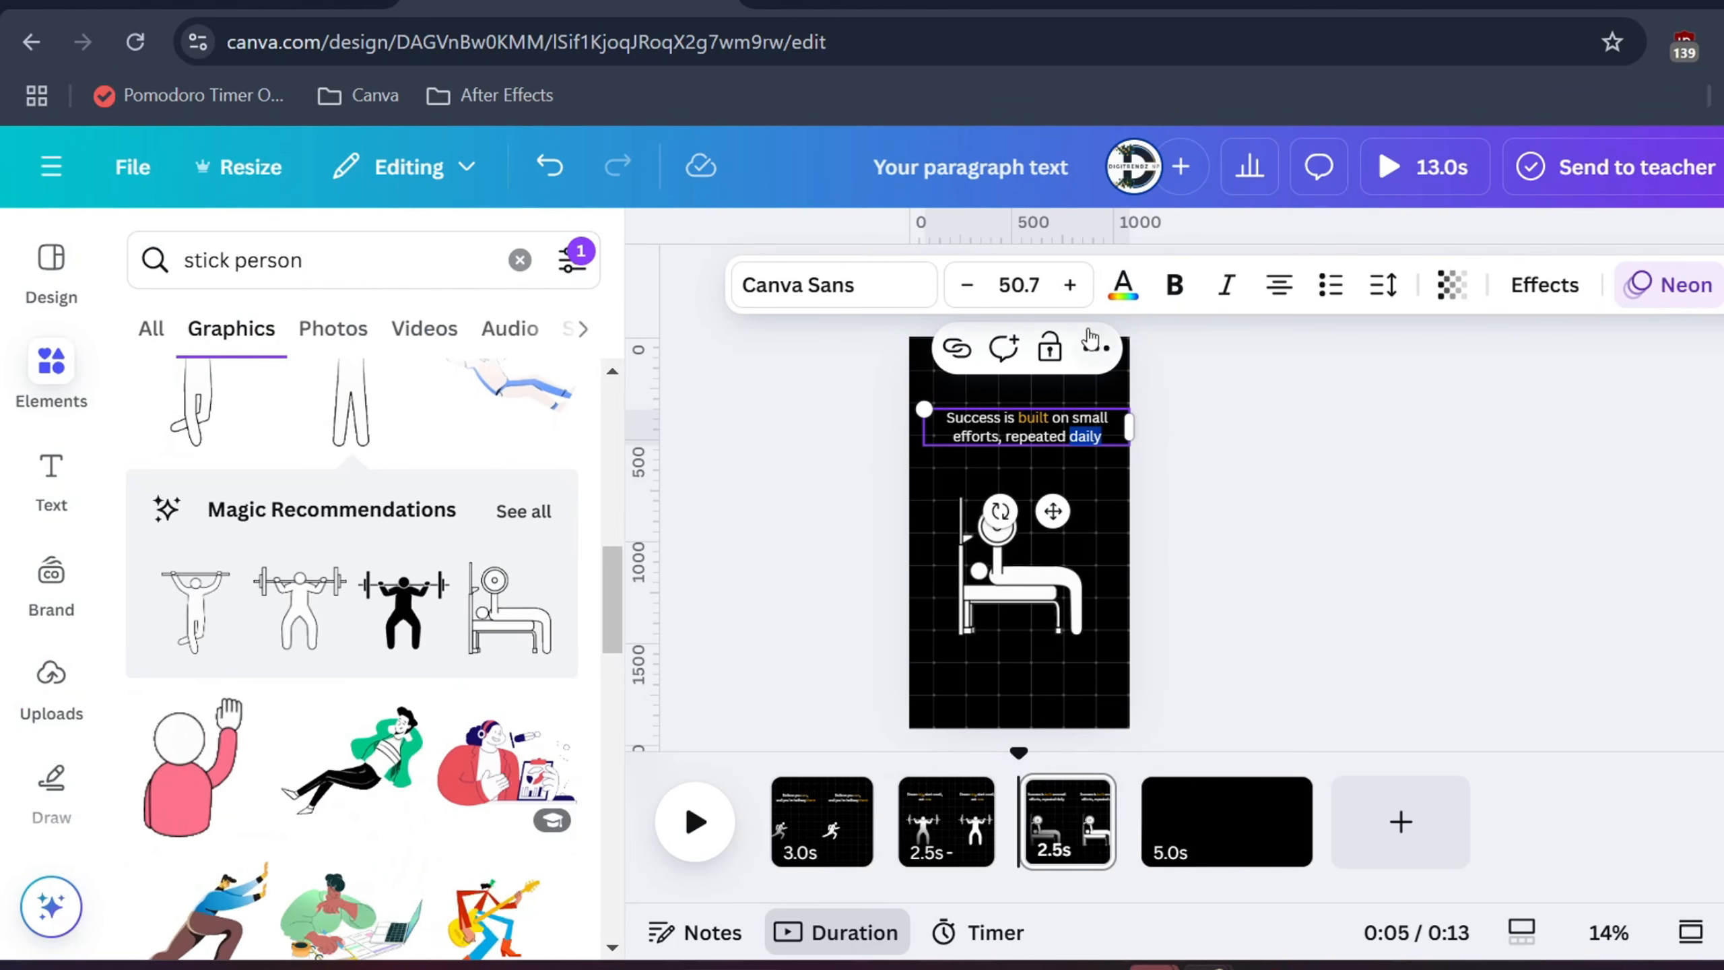
left_click(1120, 287)
left_click(861, 592)
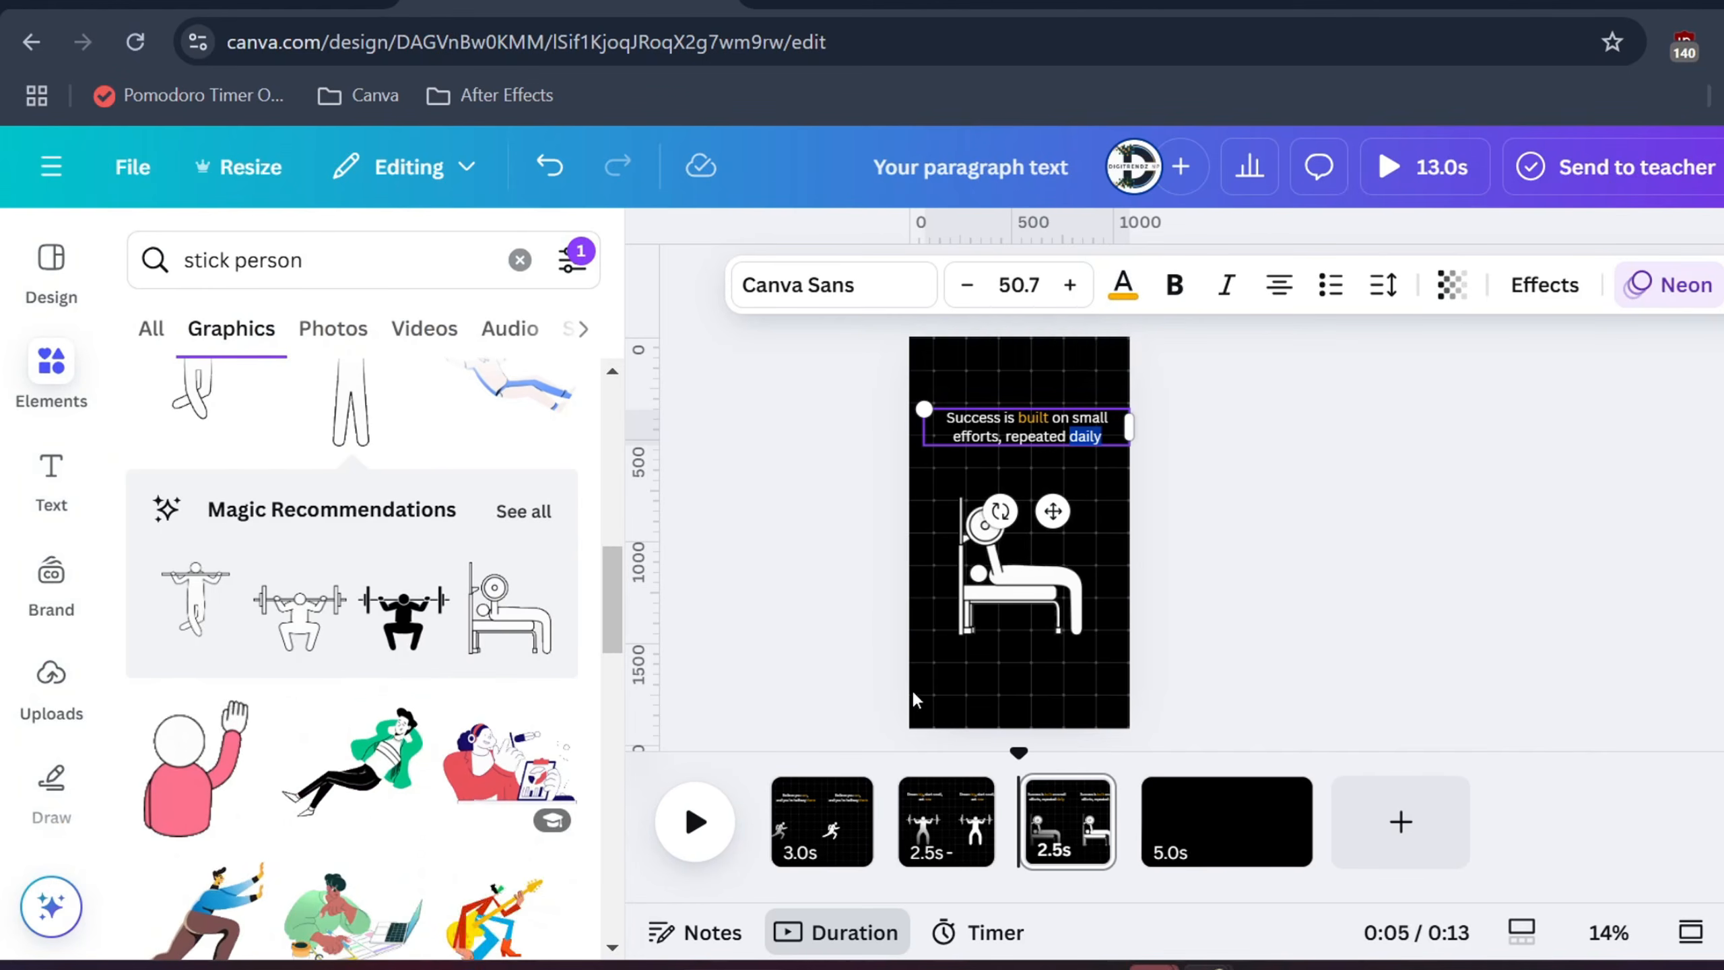
Delete the blank fourth page, leaving an 8.0s reel
left_click(1214, 840)
key("Delete")
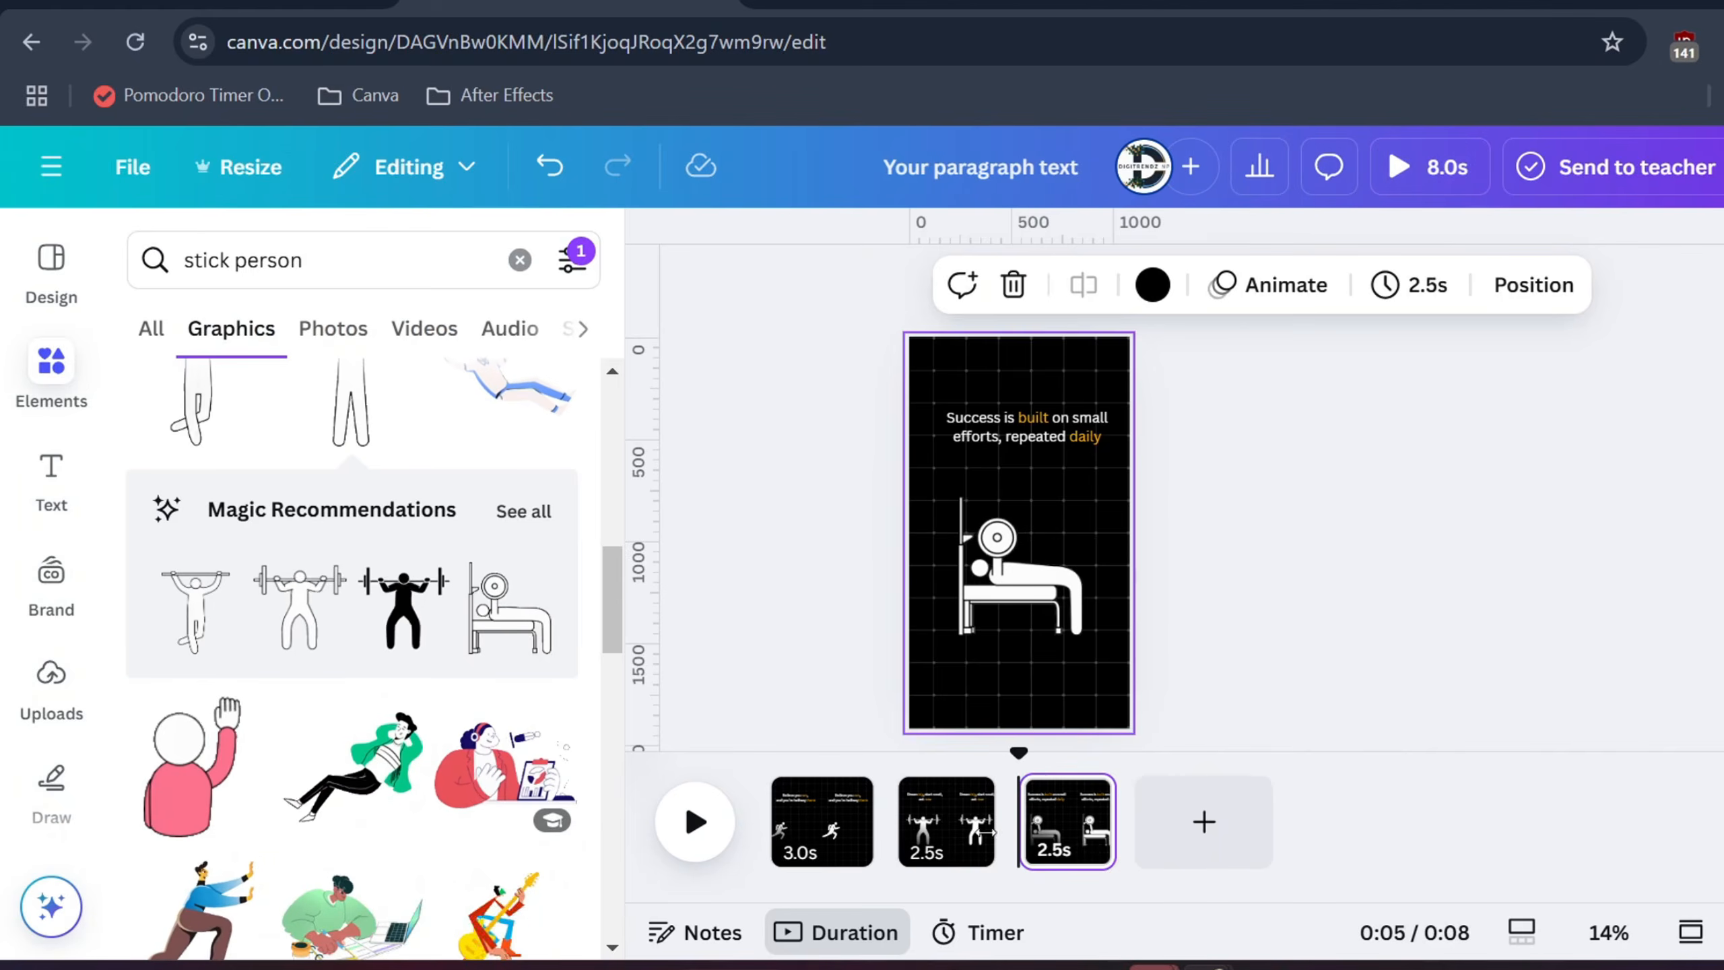
left_click(796, 702)
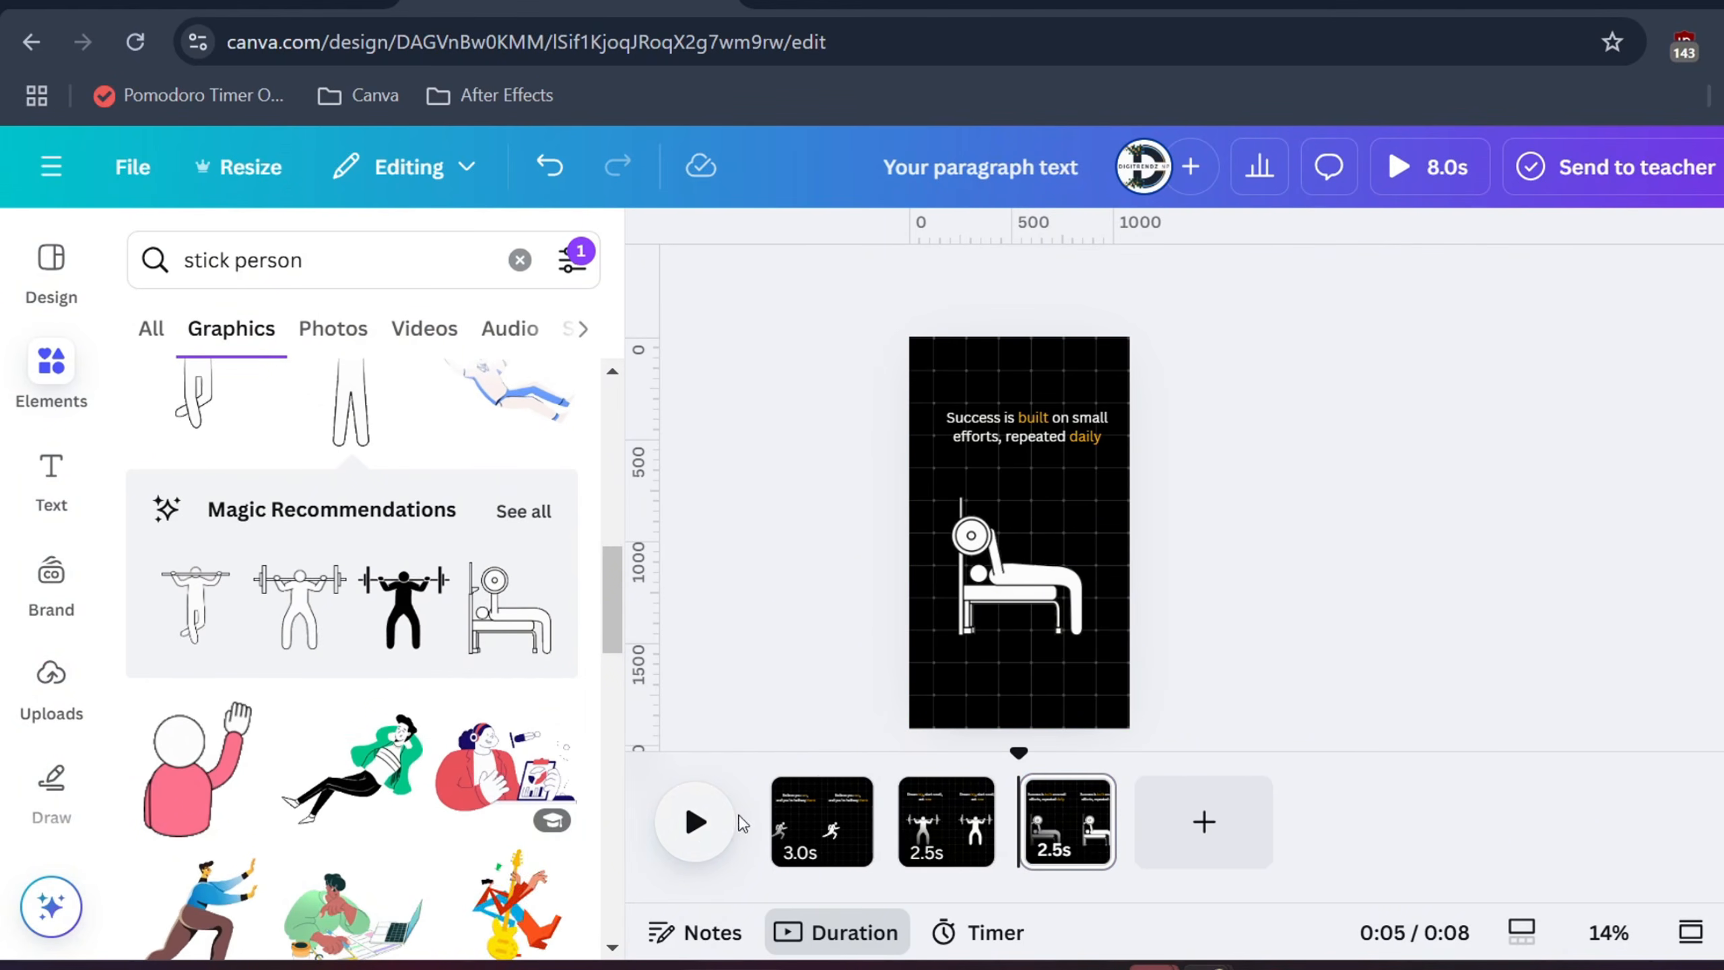
left_click(825, 803)
Play the reel, then browse Flaticon's trending animated icons and 'Animated icons in action' examples
left_click(703, 811)
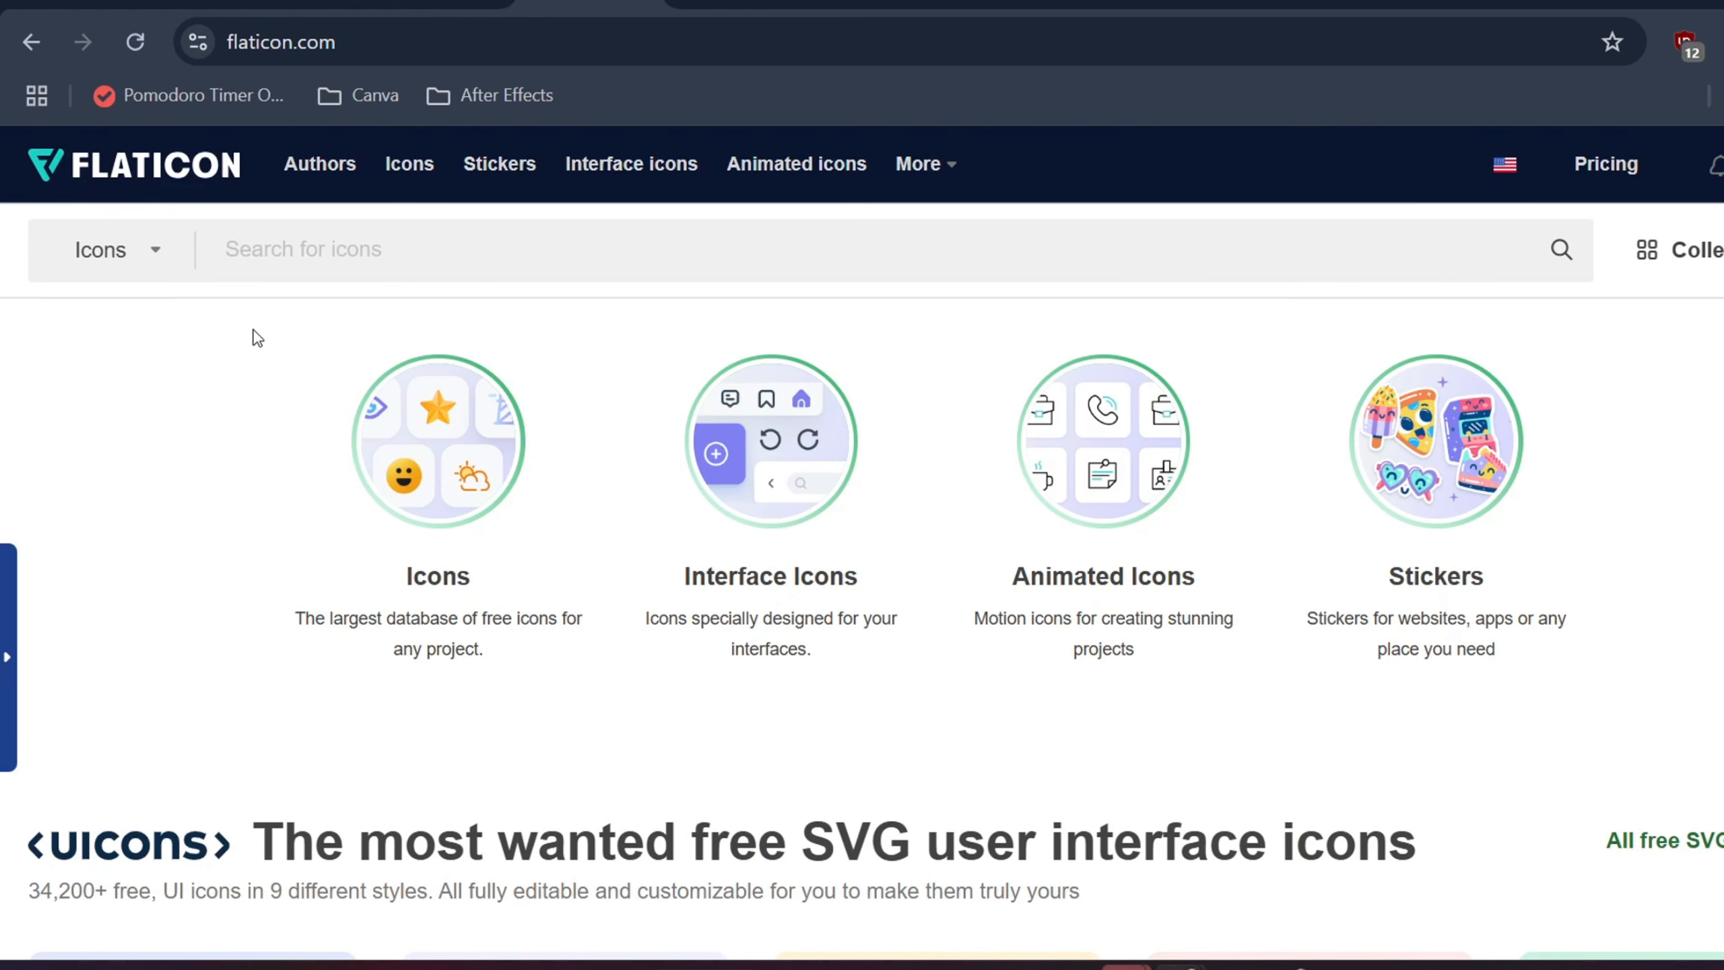
scroll(754, 485, "down", 7)
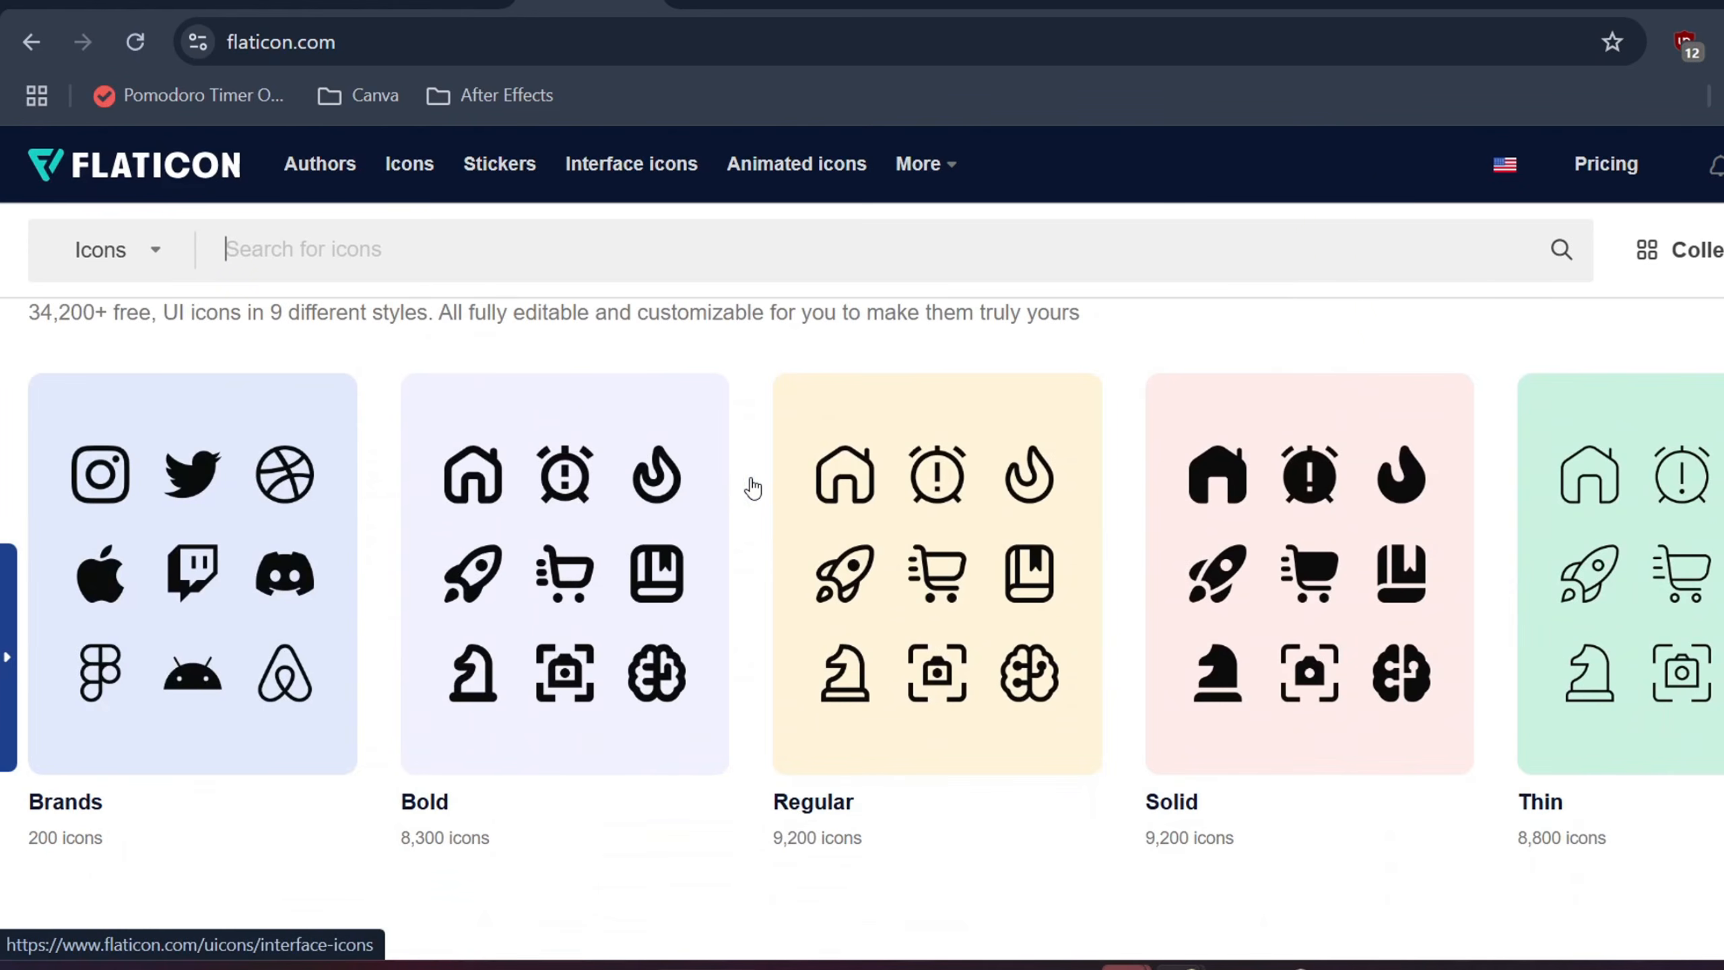
scroll(332, 558, "up", 7)
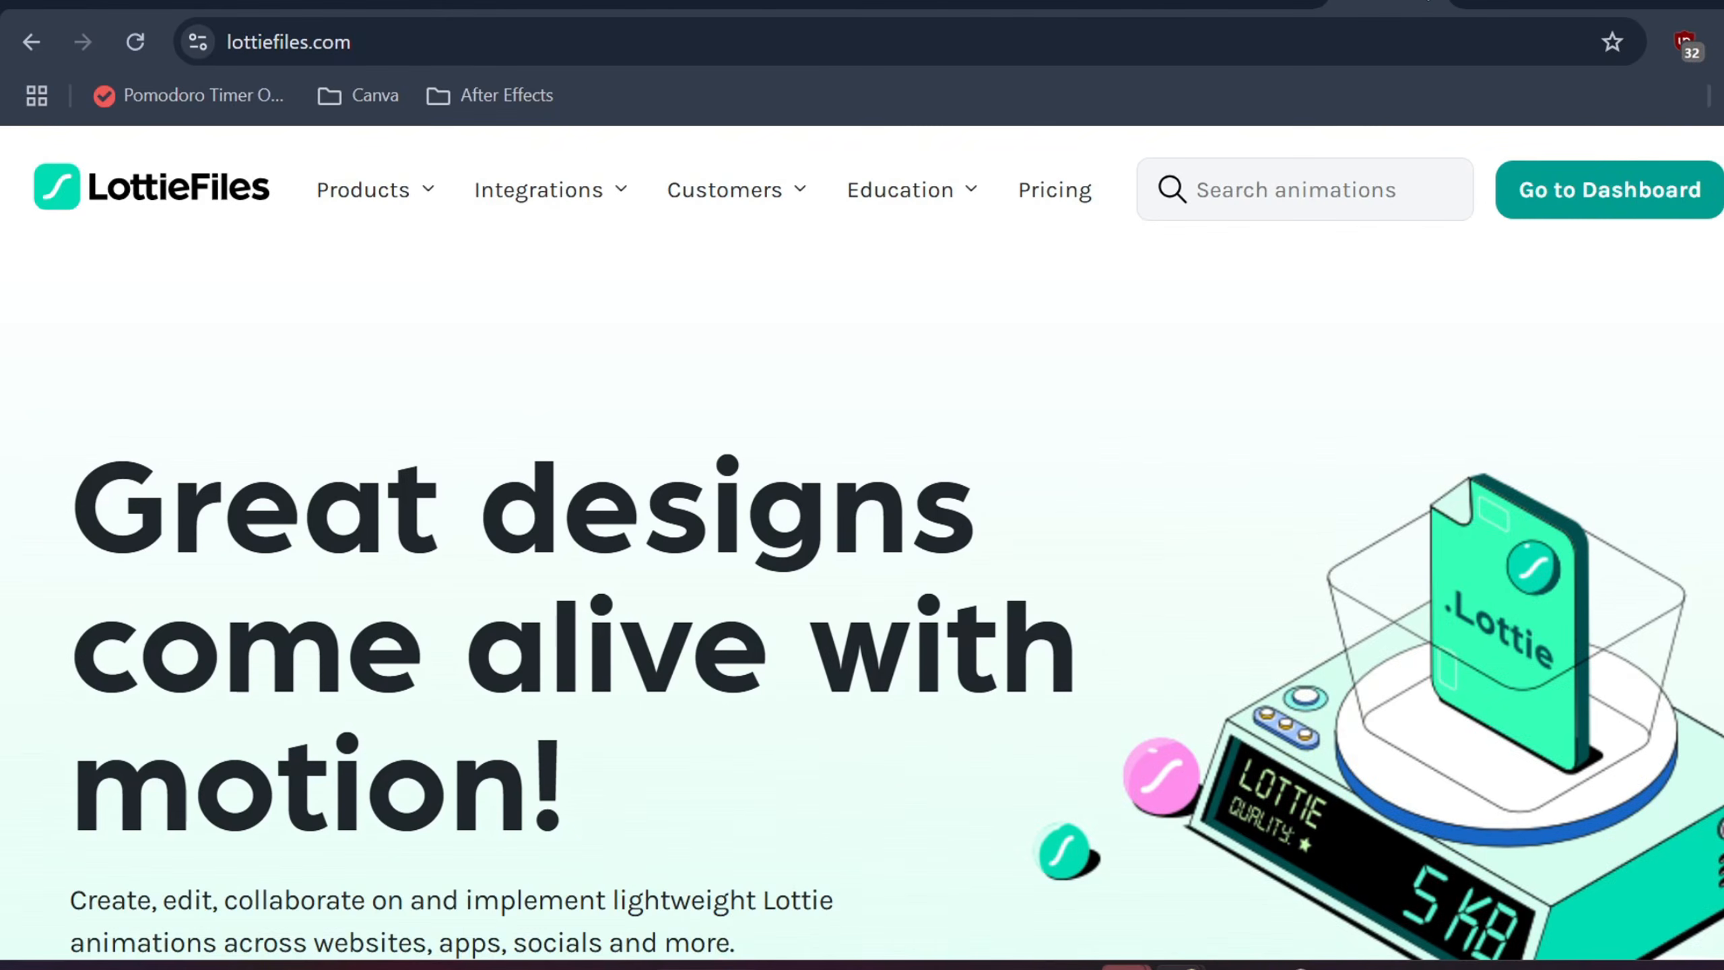
scroll(1357, 315, "down", 8)
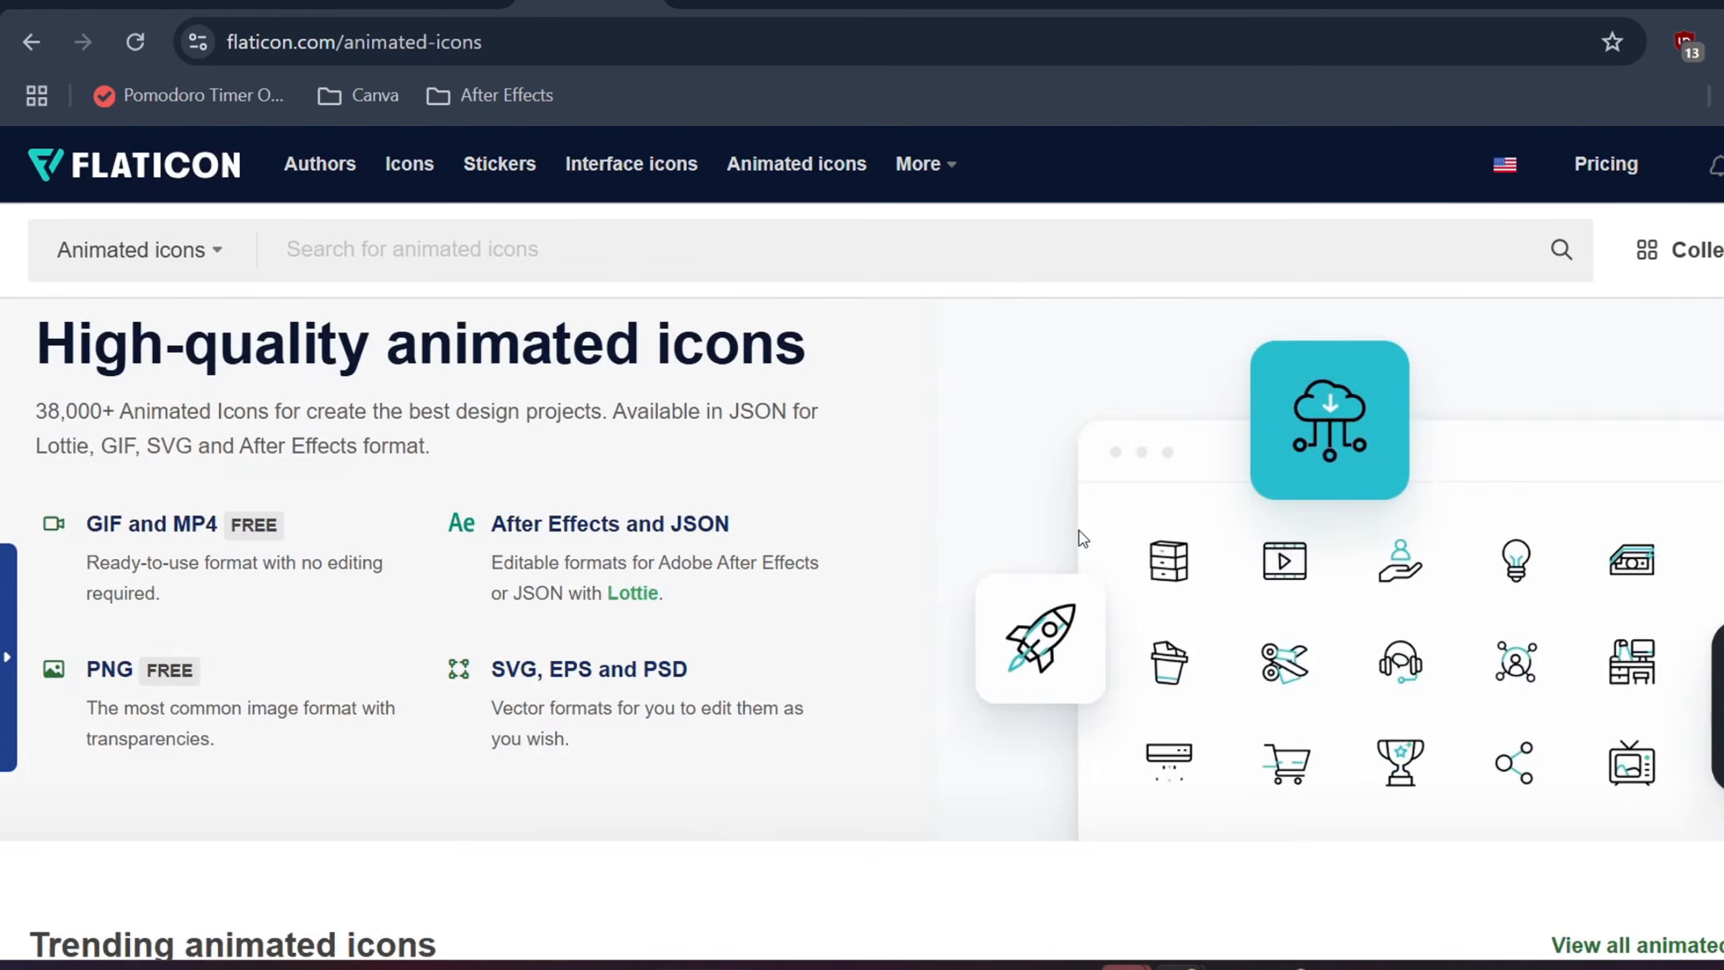
scroll(1081, 538, "down", 8)
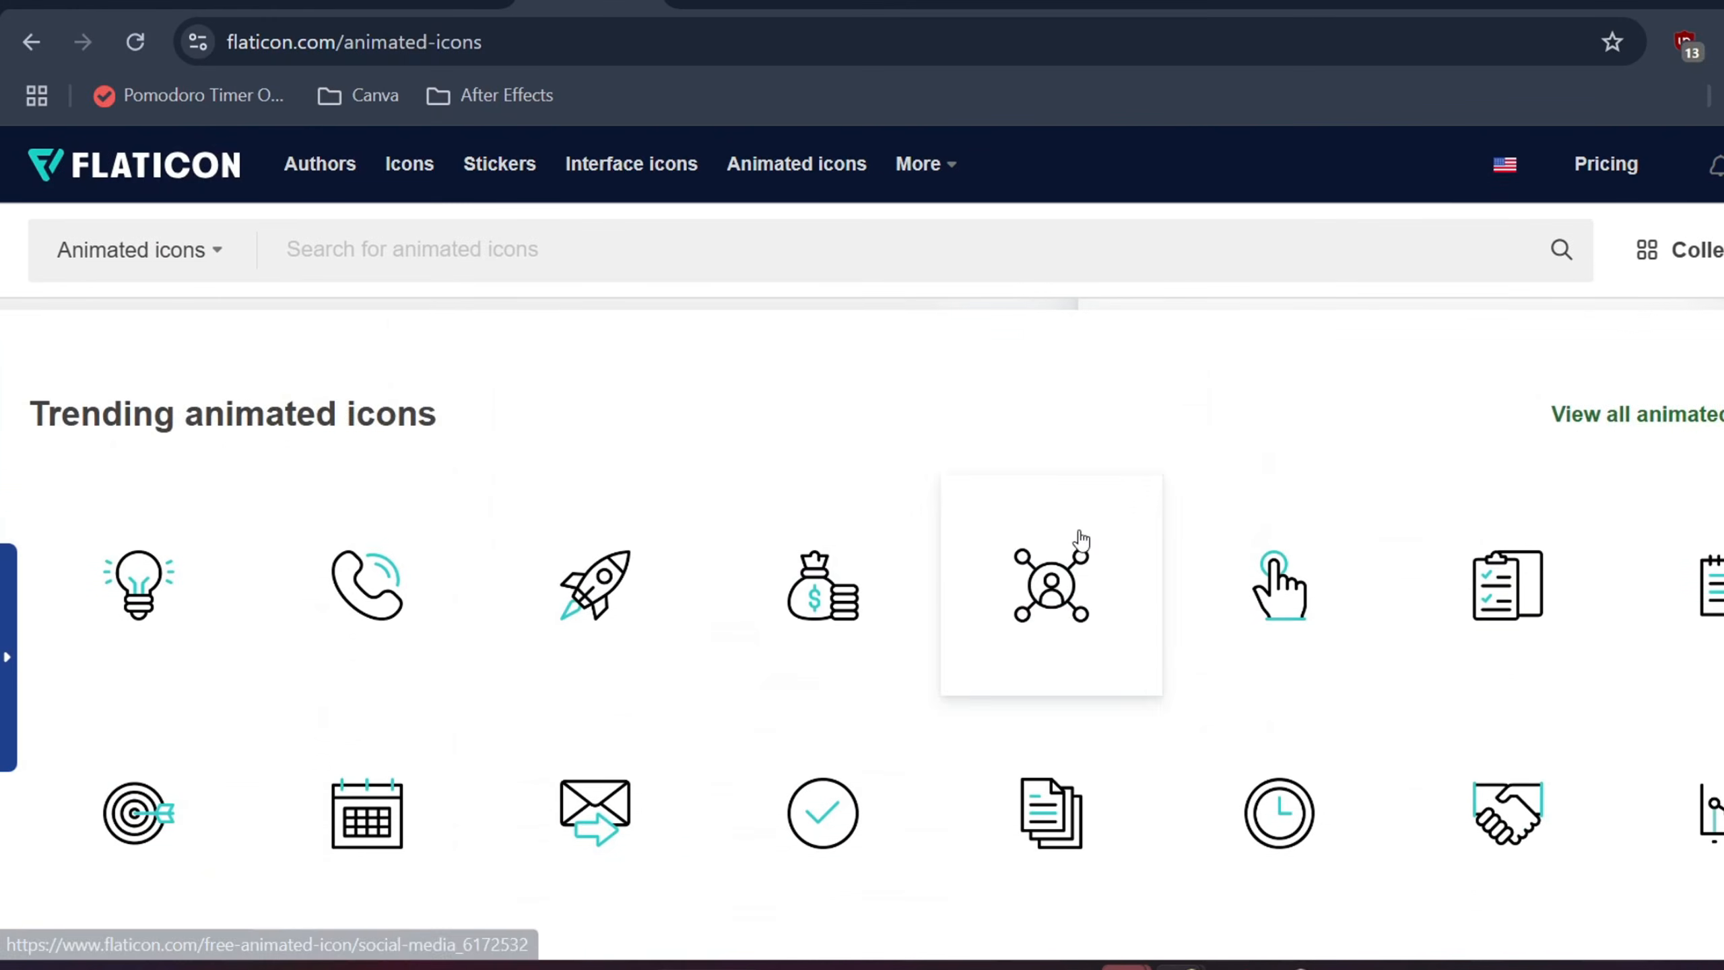
scroll(1079, 531, "down", 2)
scroll(965, 560, "down", 15)
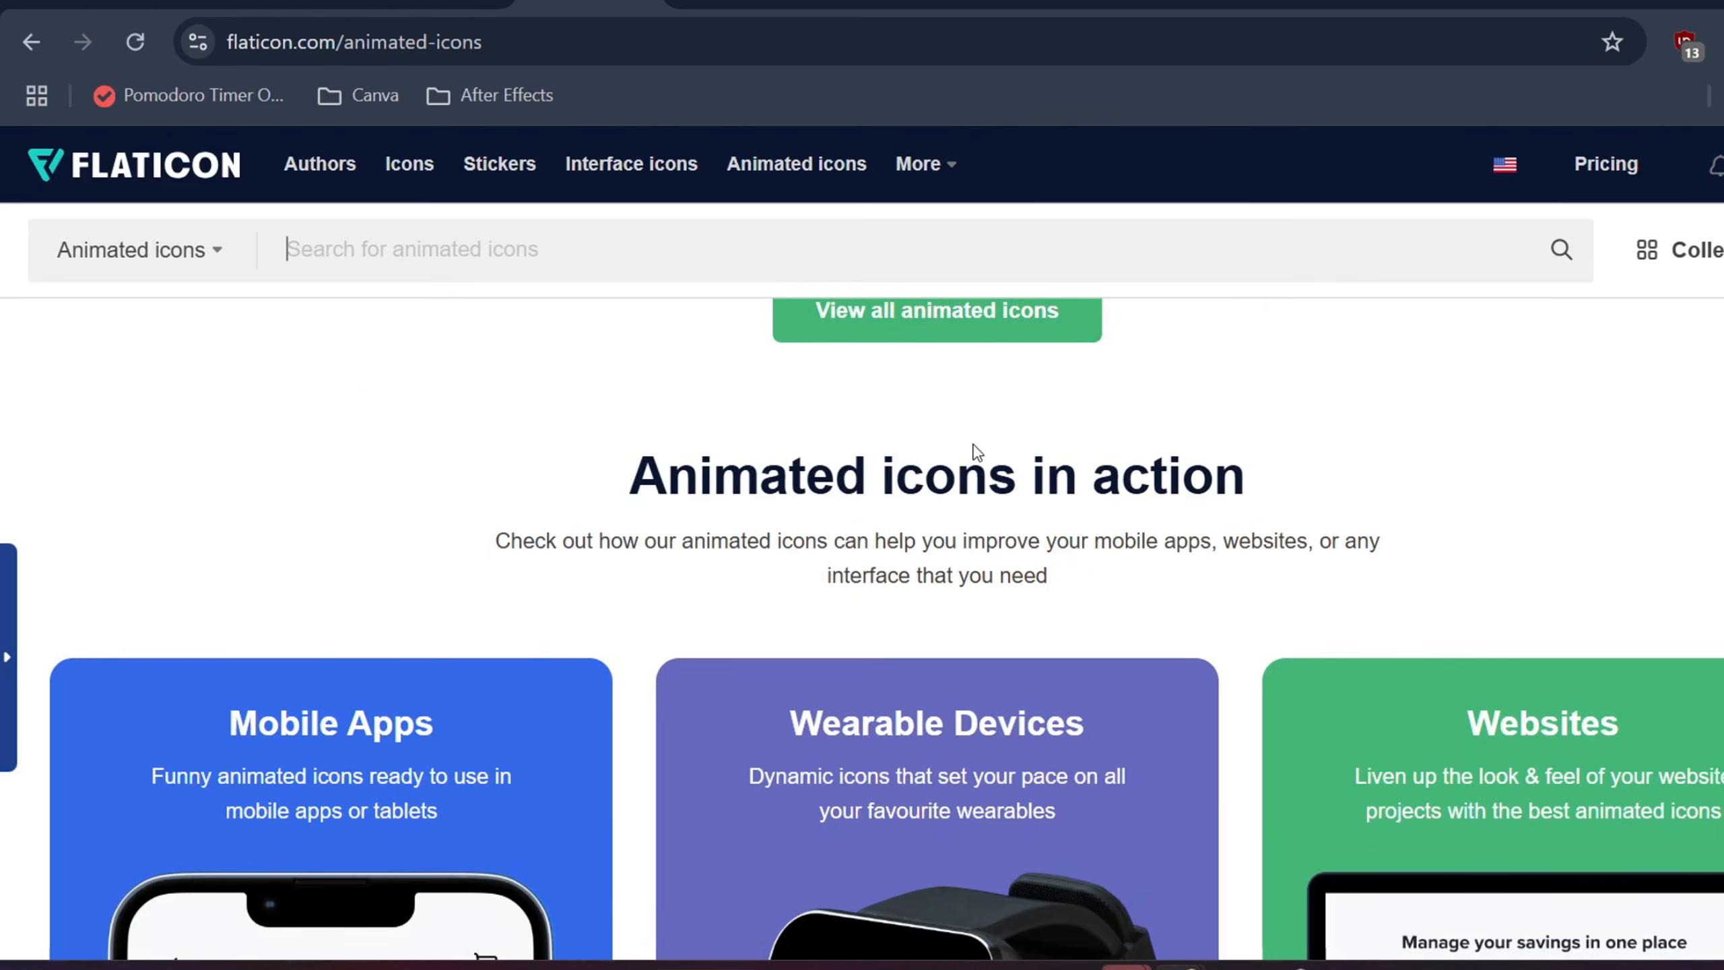
scroll(978, 448, "down", 6)
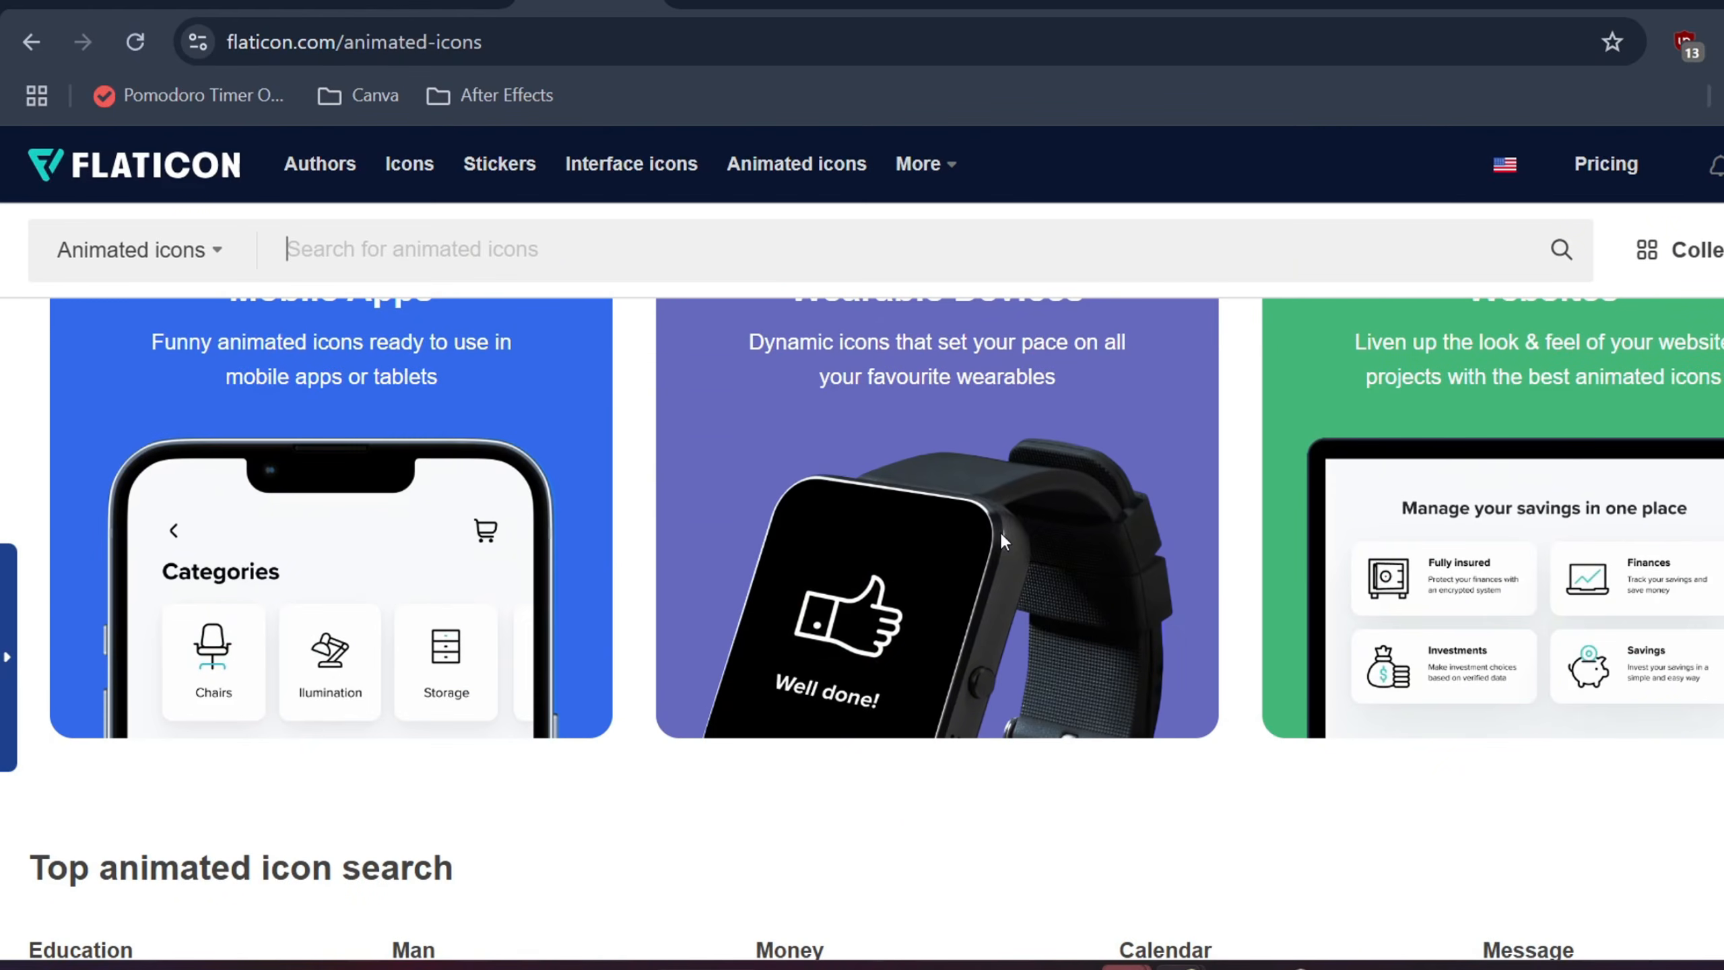
scroll(986, 663, "up", 2)
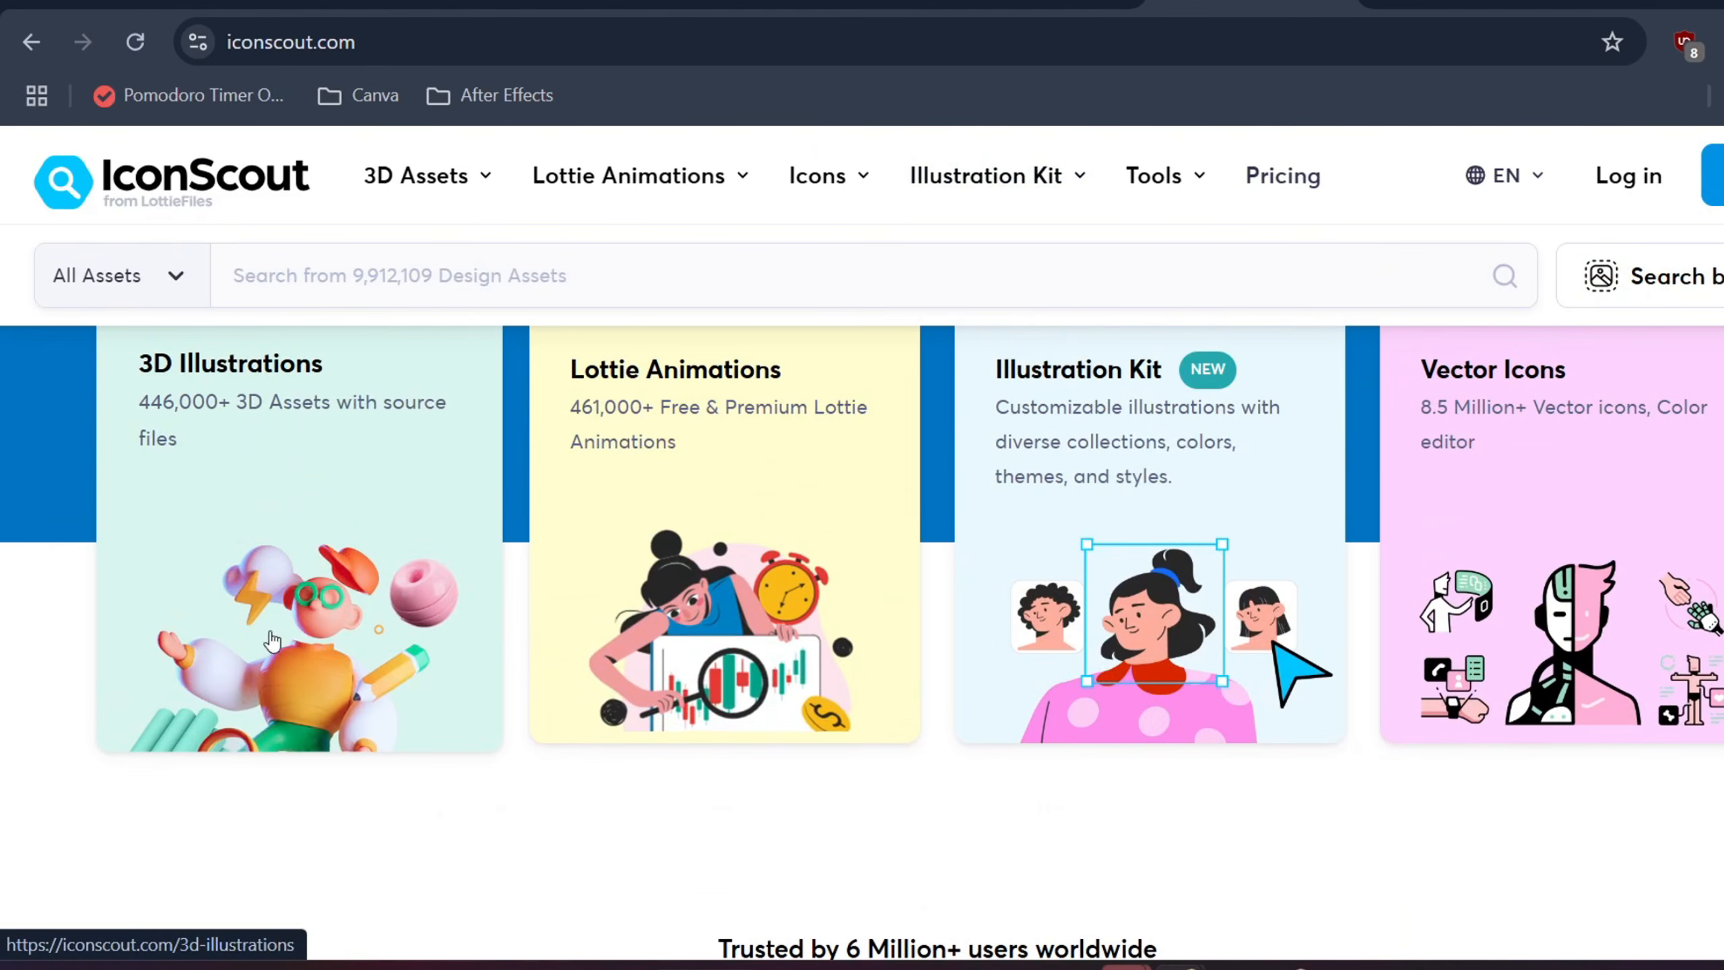
Open IconScout's Lottie Animations page and scroll to the Color Palette customisation section
scroll(679, 509, "up", 2)
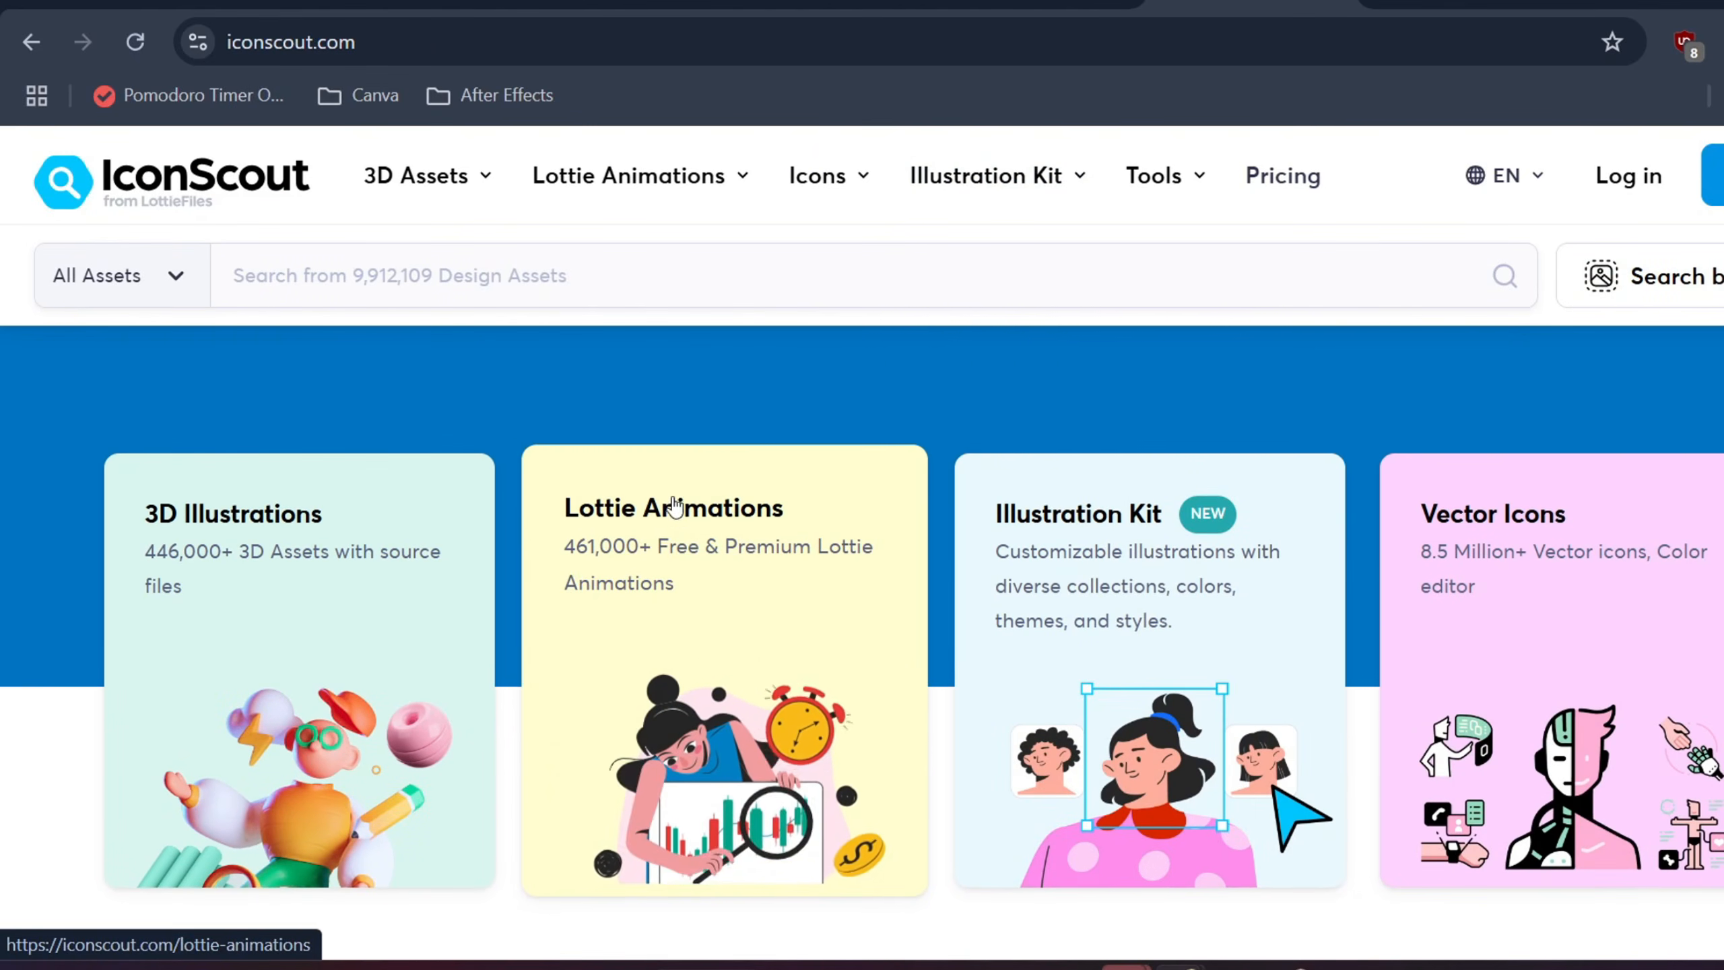
left_click(631, 562)
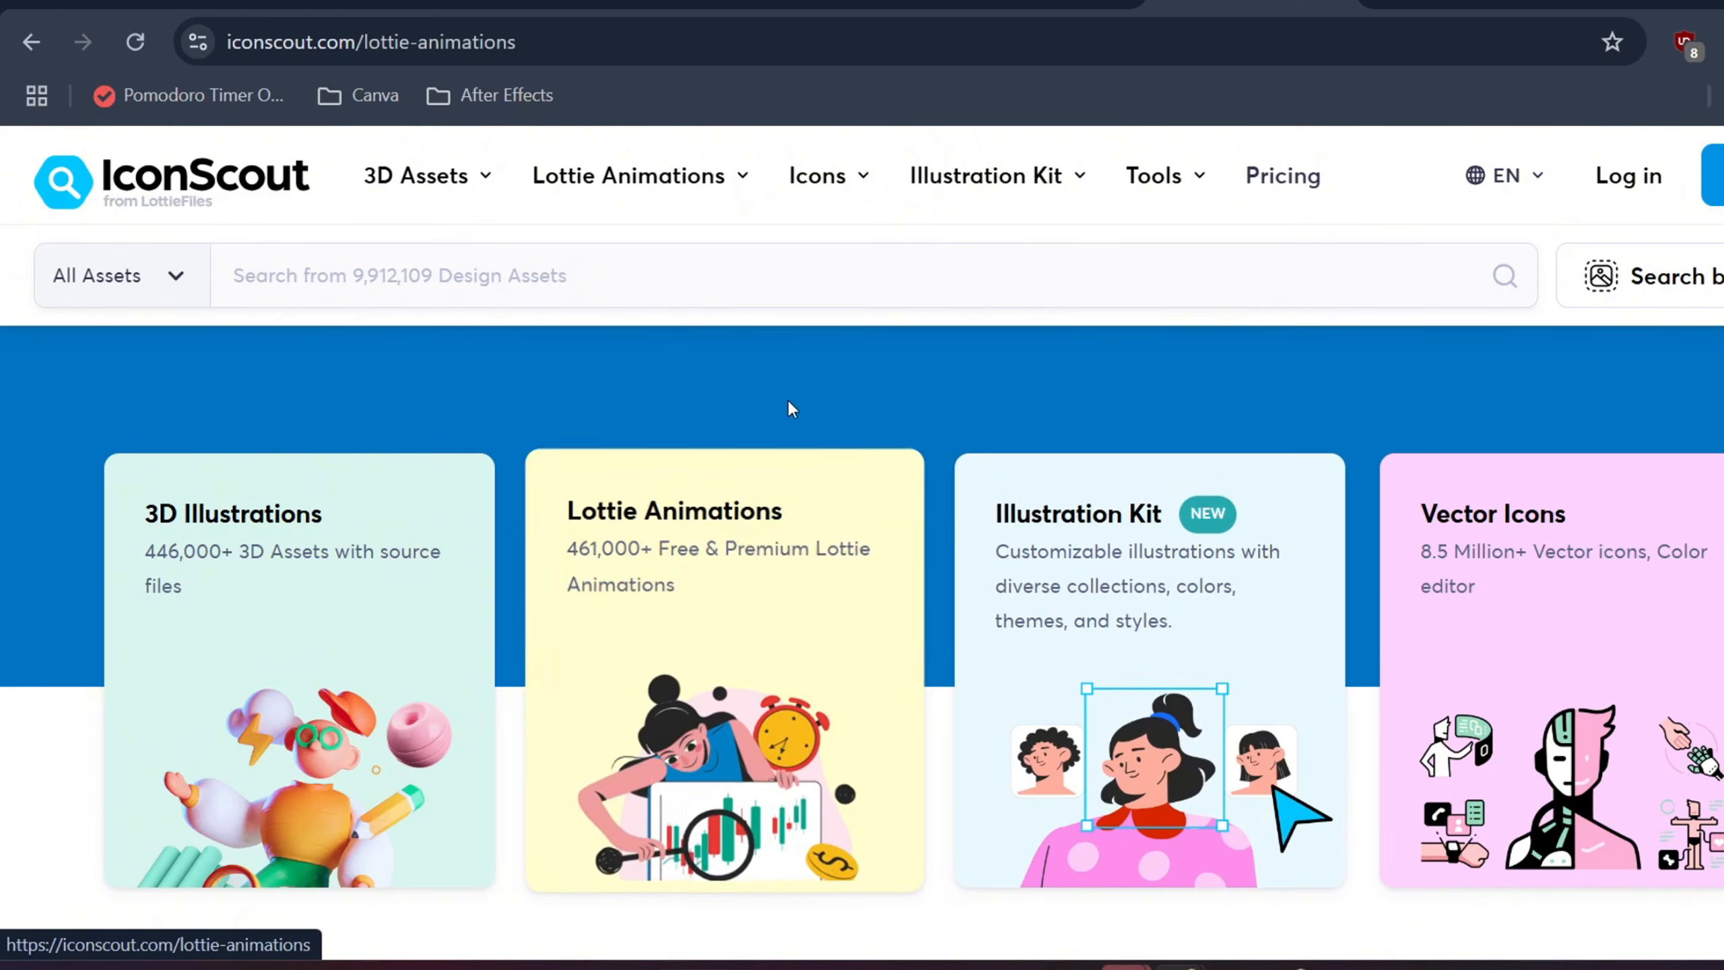
scroll(1074, 611, "down", 10)
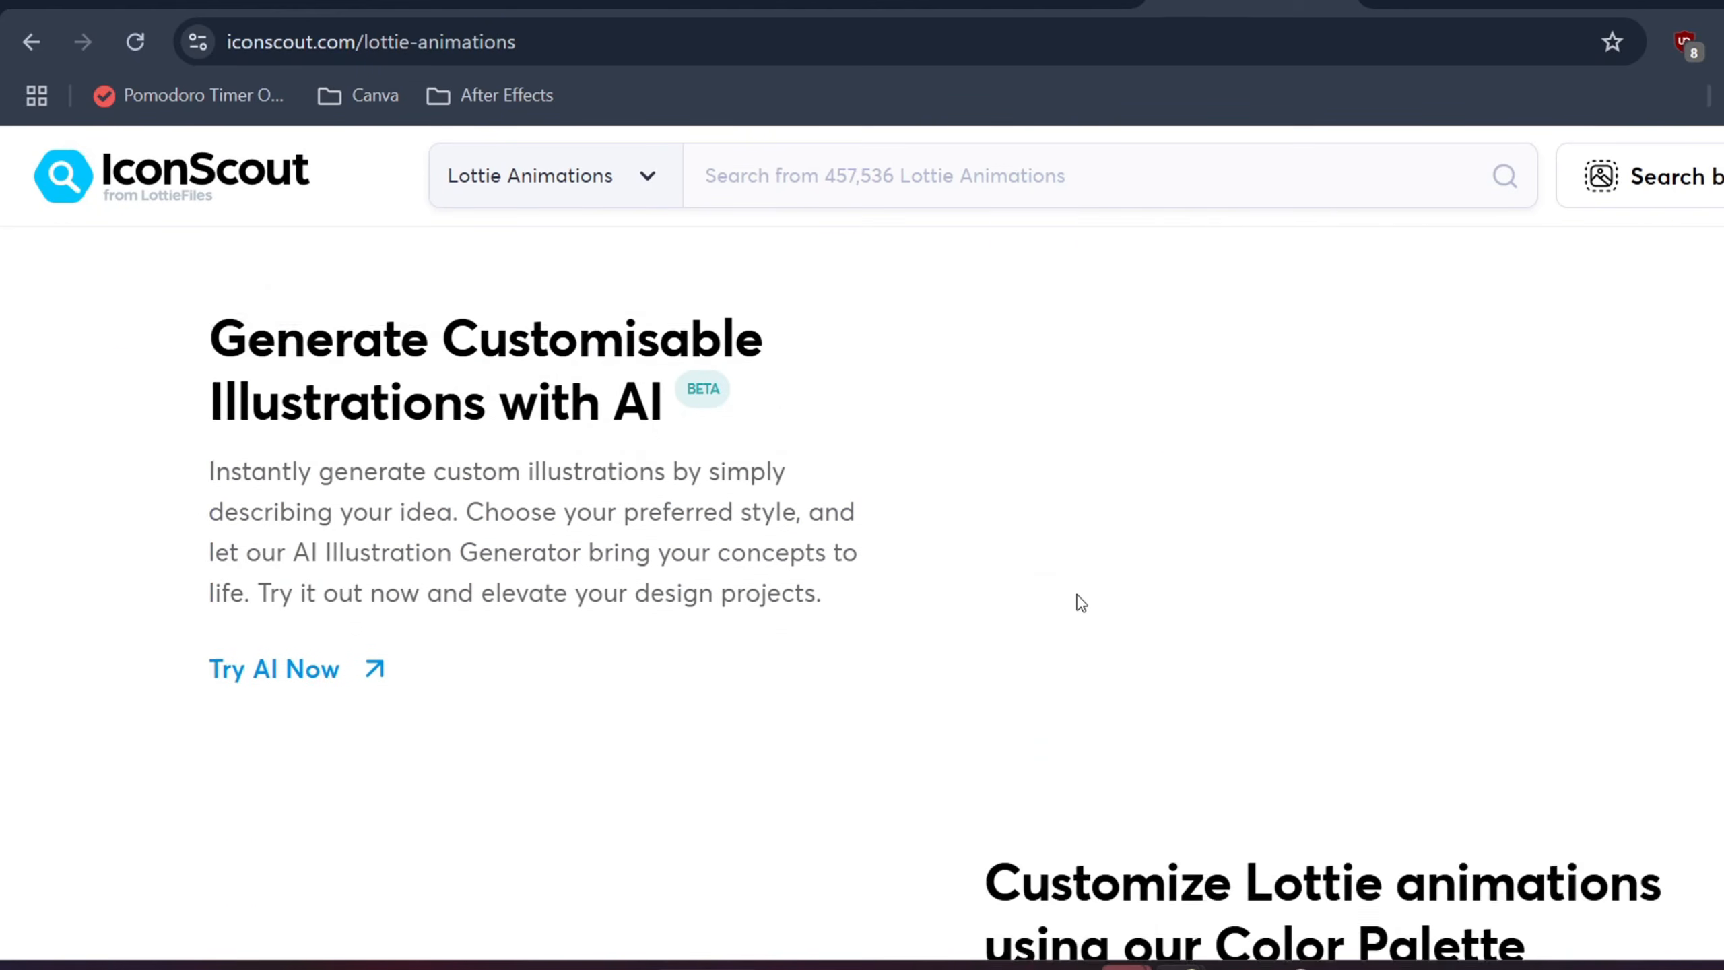
scroll(1080, 601, "down", 6)
scroll(1080, 601, "down", 2)
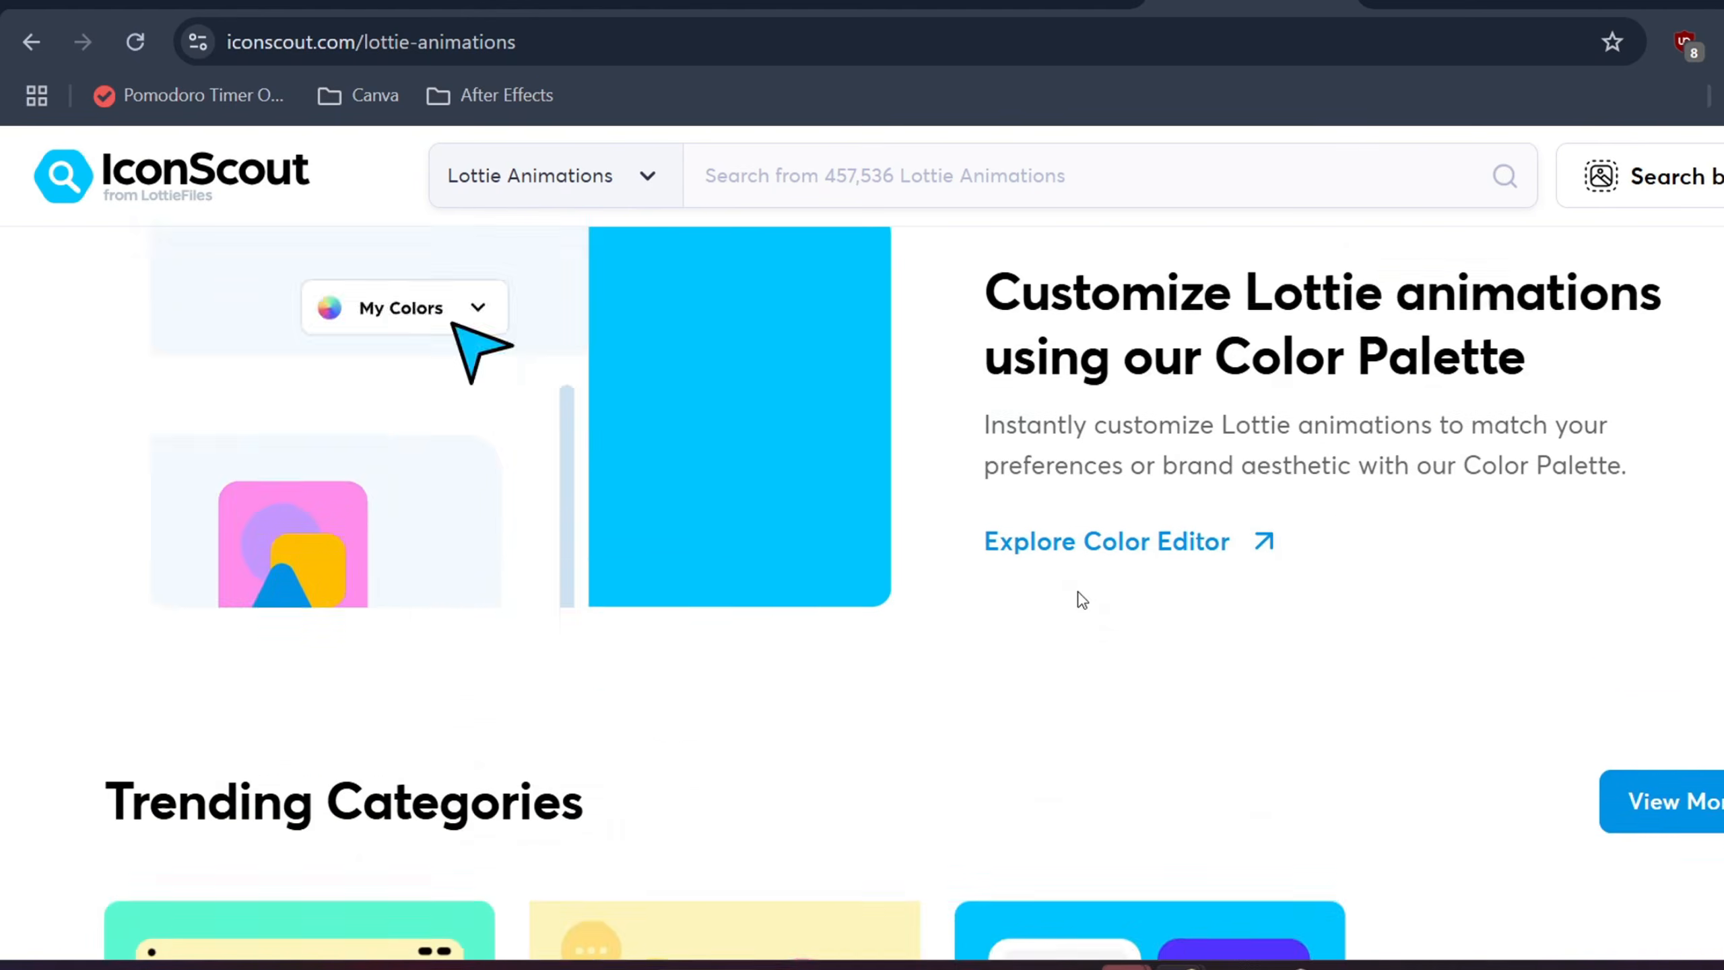
scroll(1080, 597, "up", 15)
left_click(1042, 3)
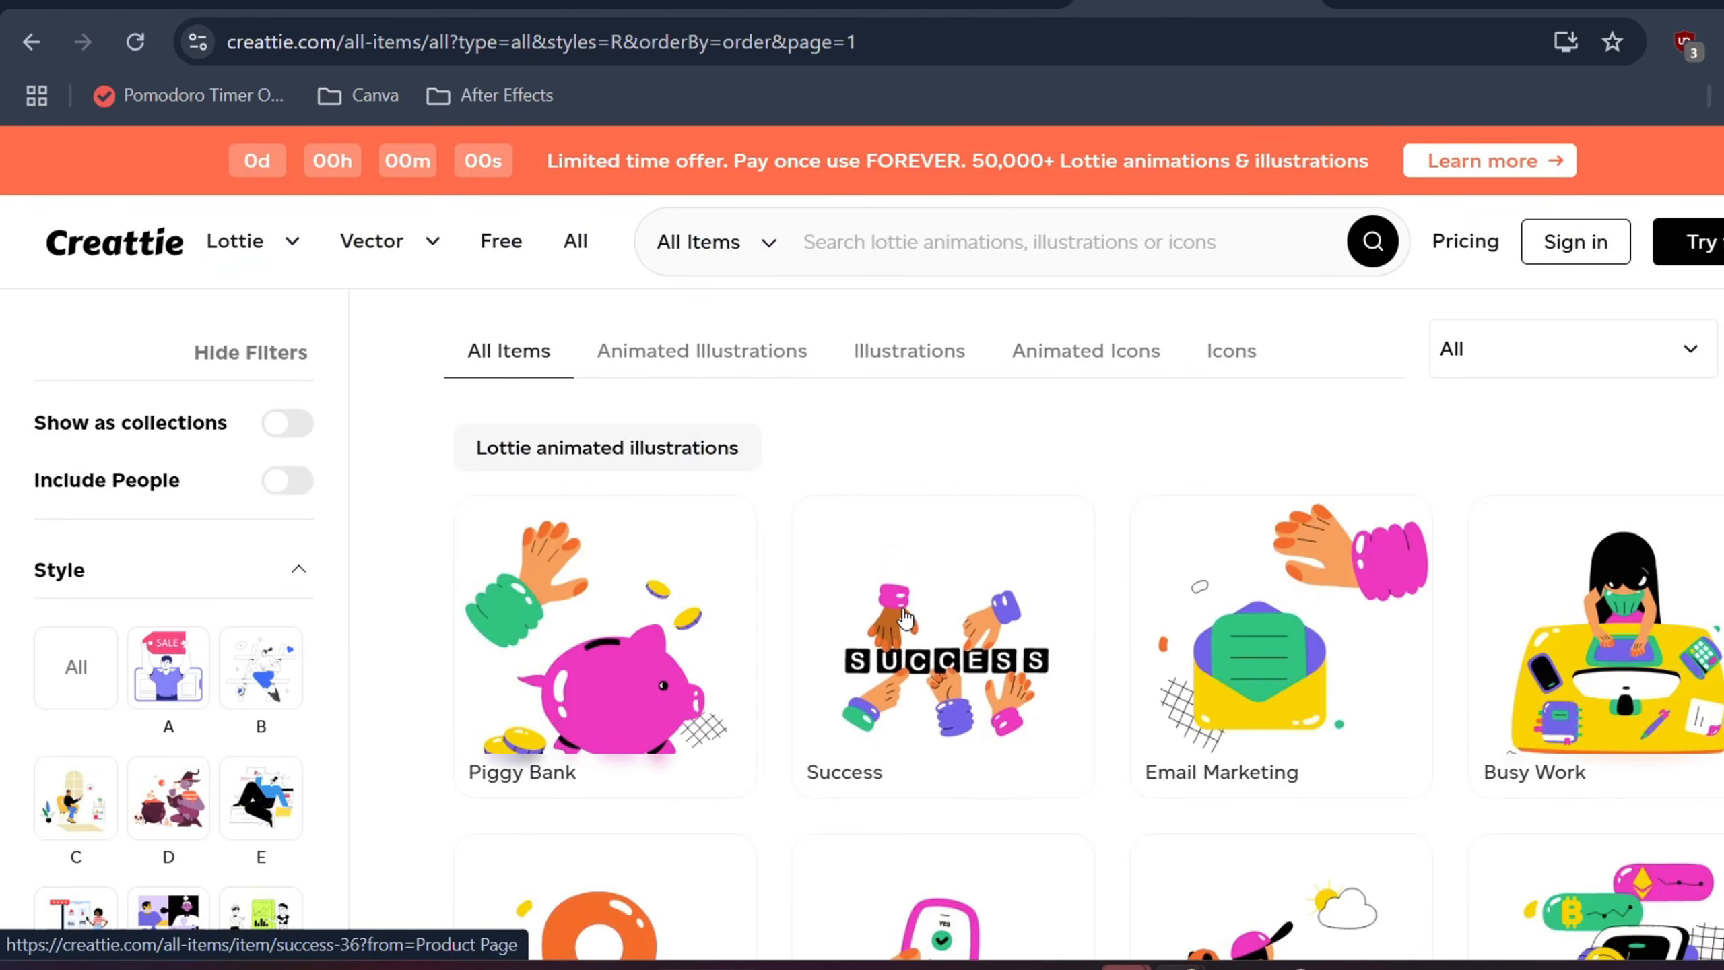
scroll(907, 618, "down", 2)
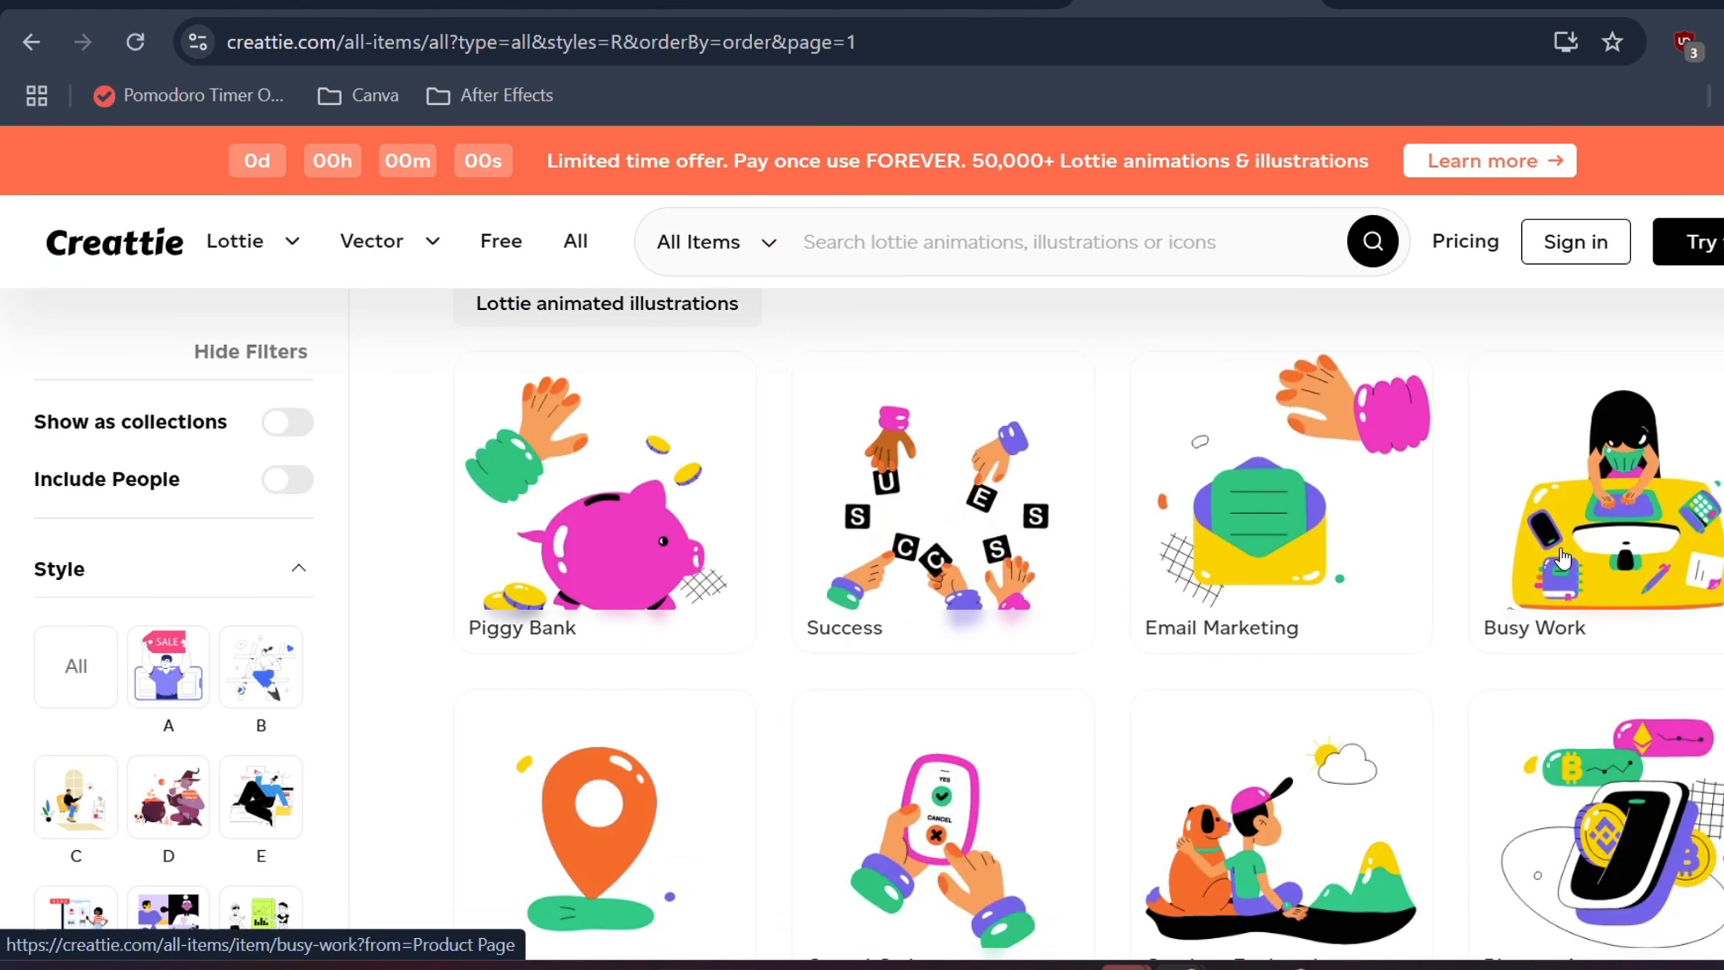
scroll(1561, 560, "down", 4)
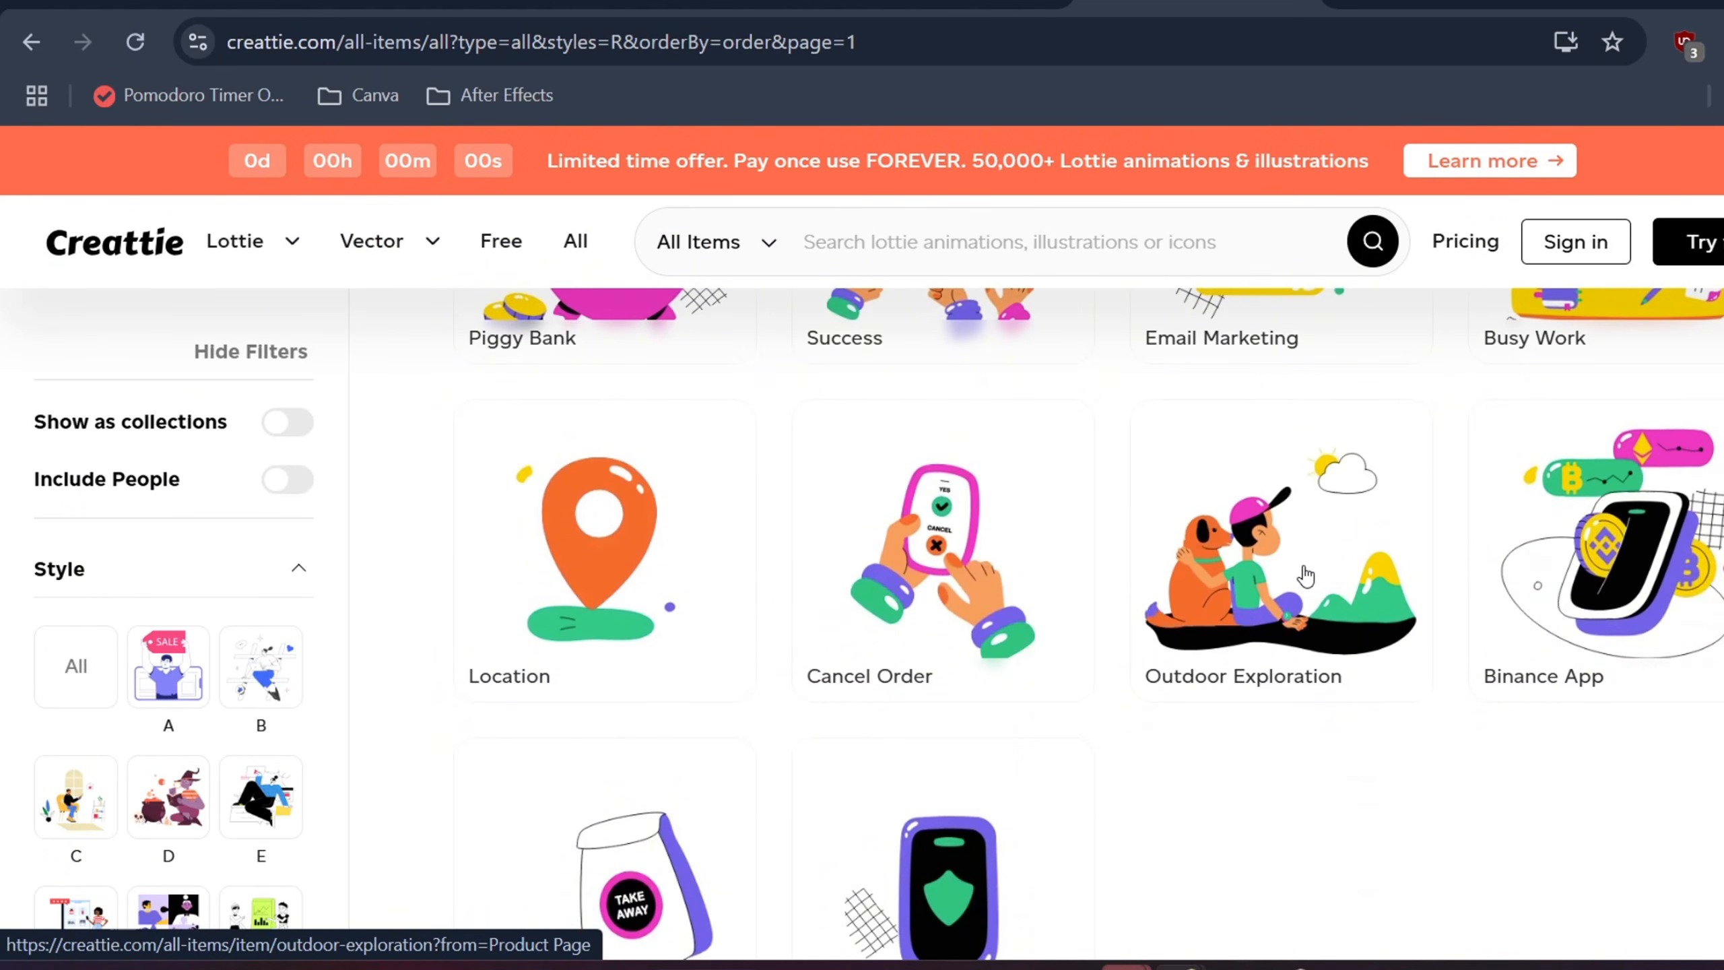
left_click(1306, 576)
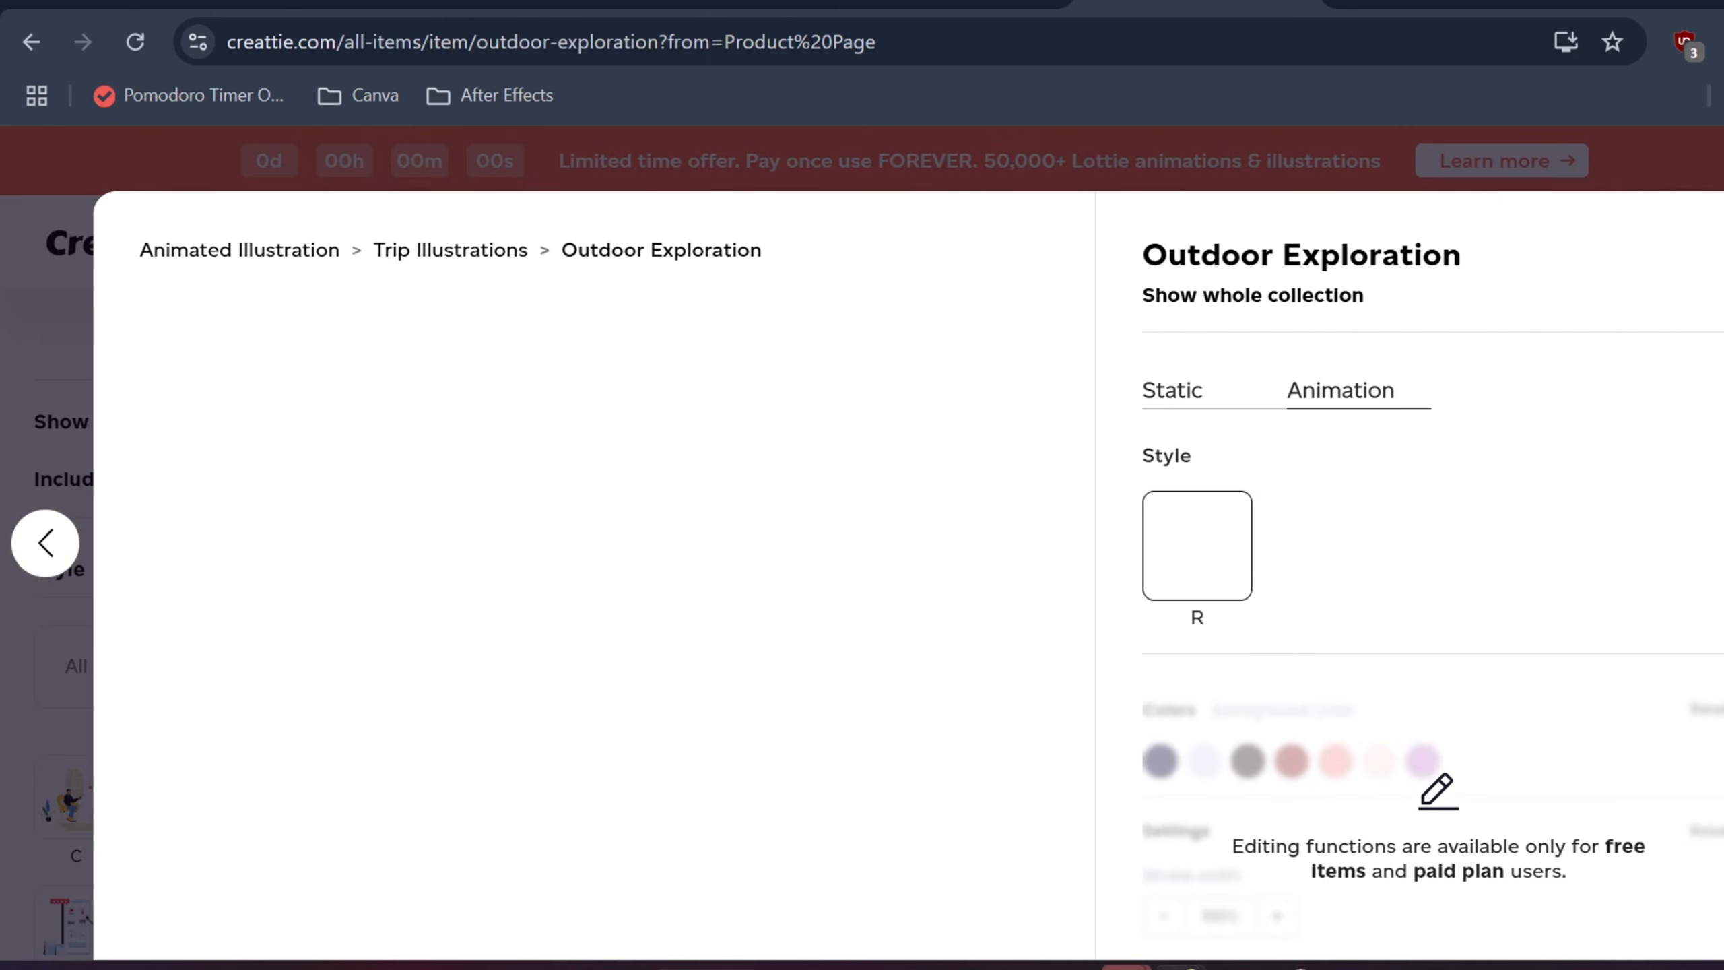
scroll(1236, 501, "down", 4)
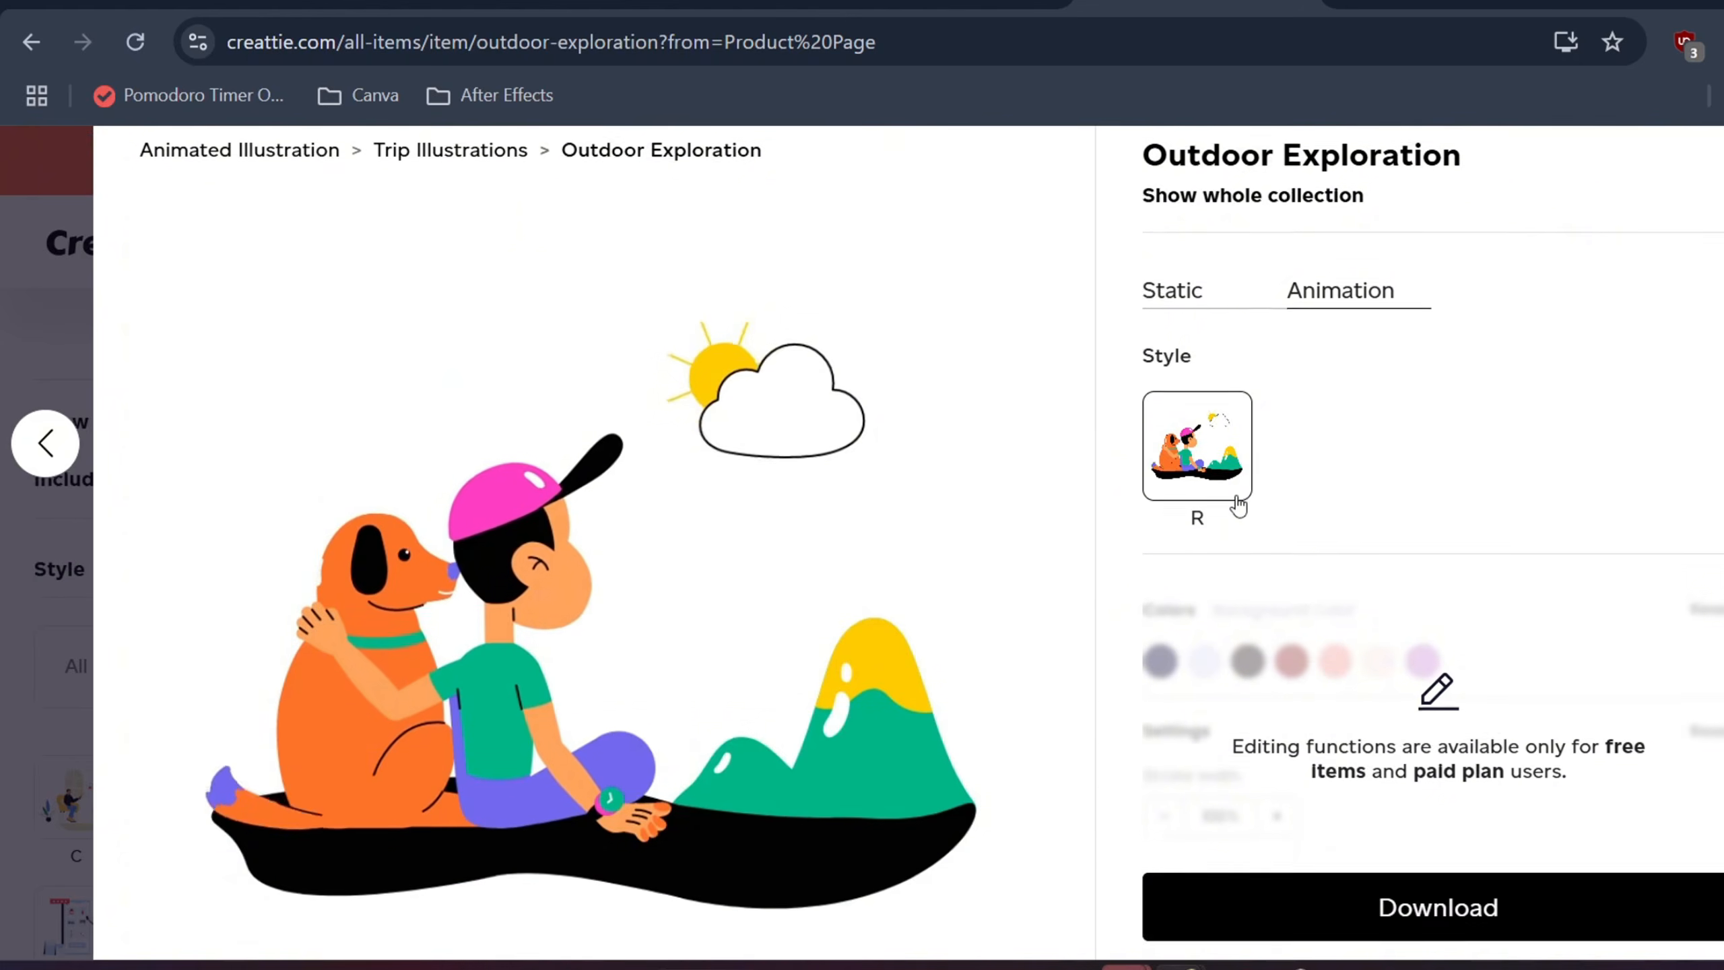
scroll(1238, 504, "up", 4)
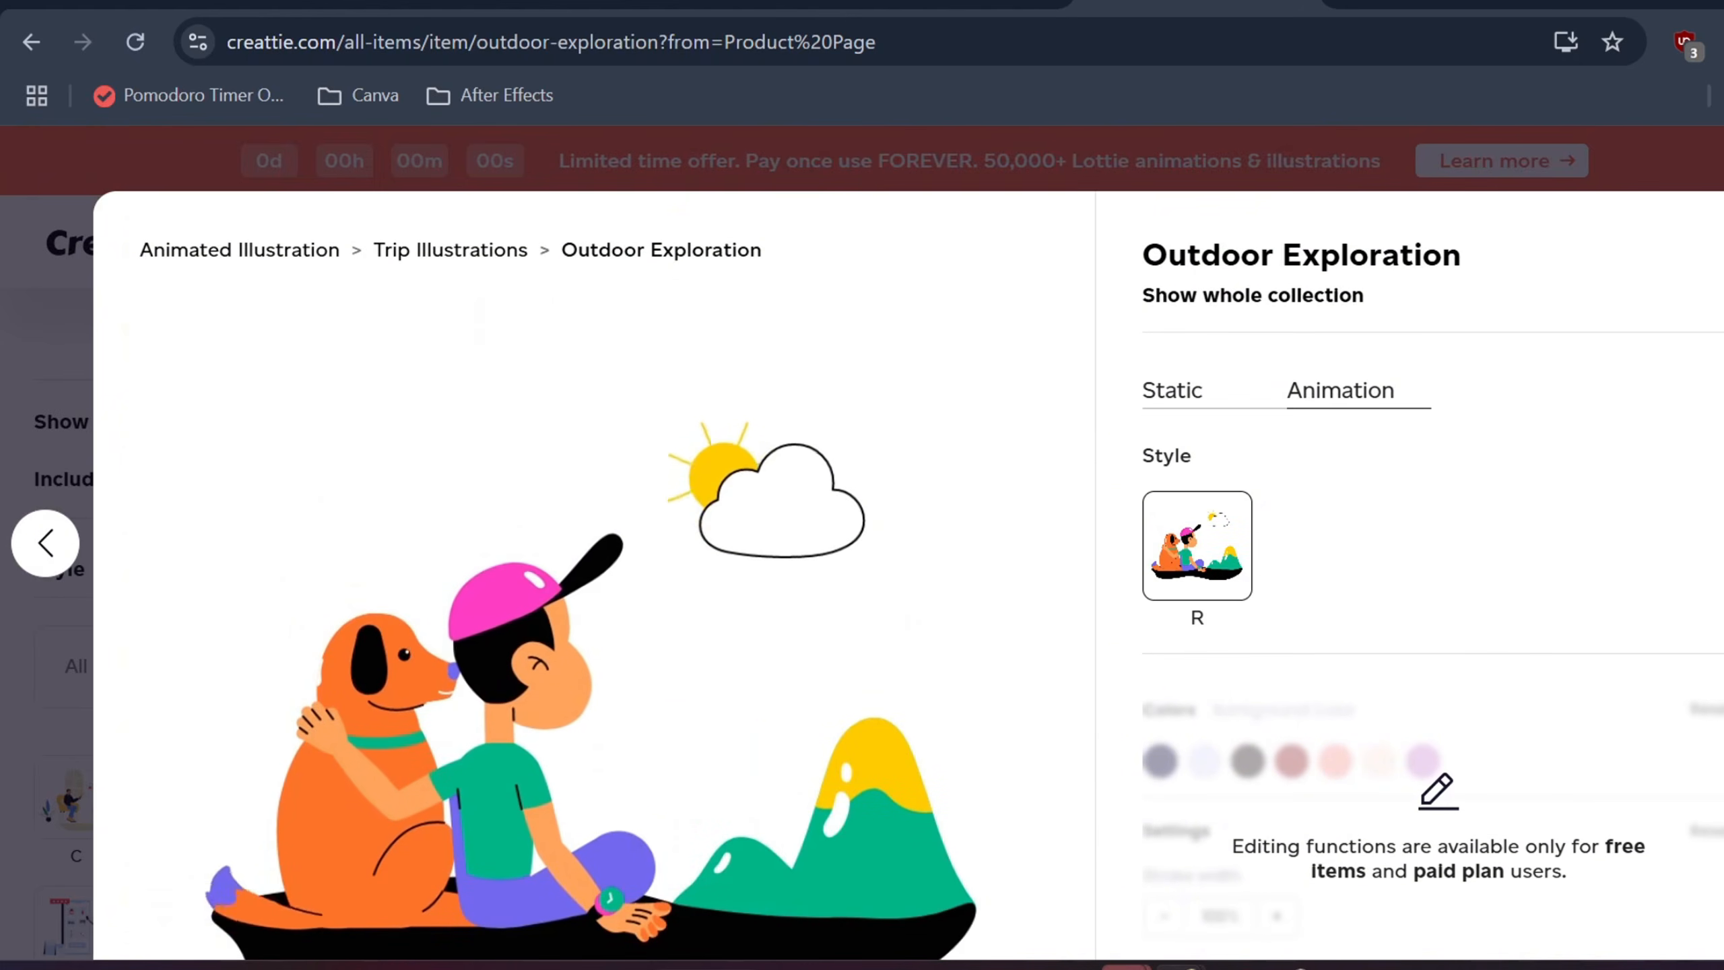
left_click(1722, 224)
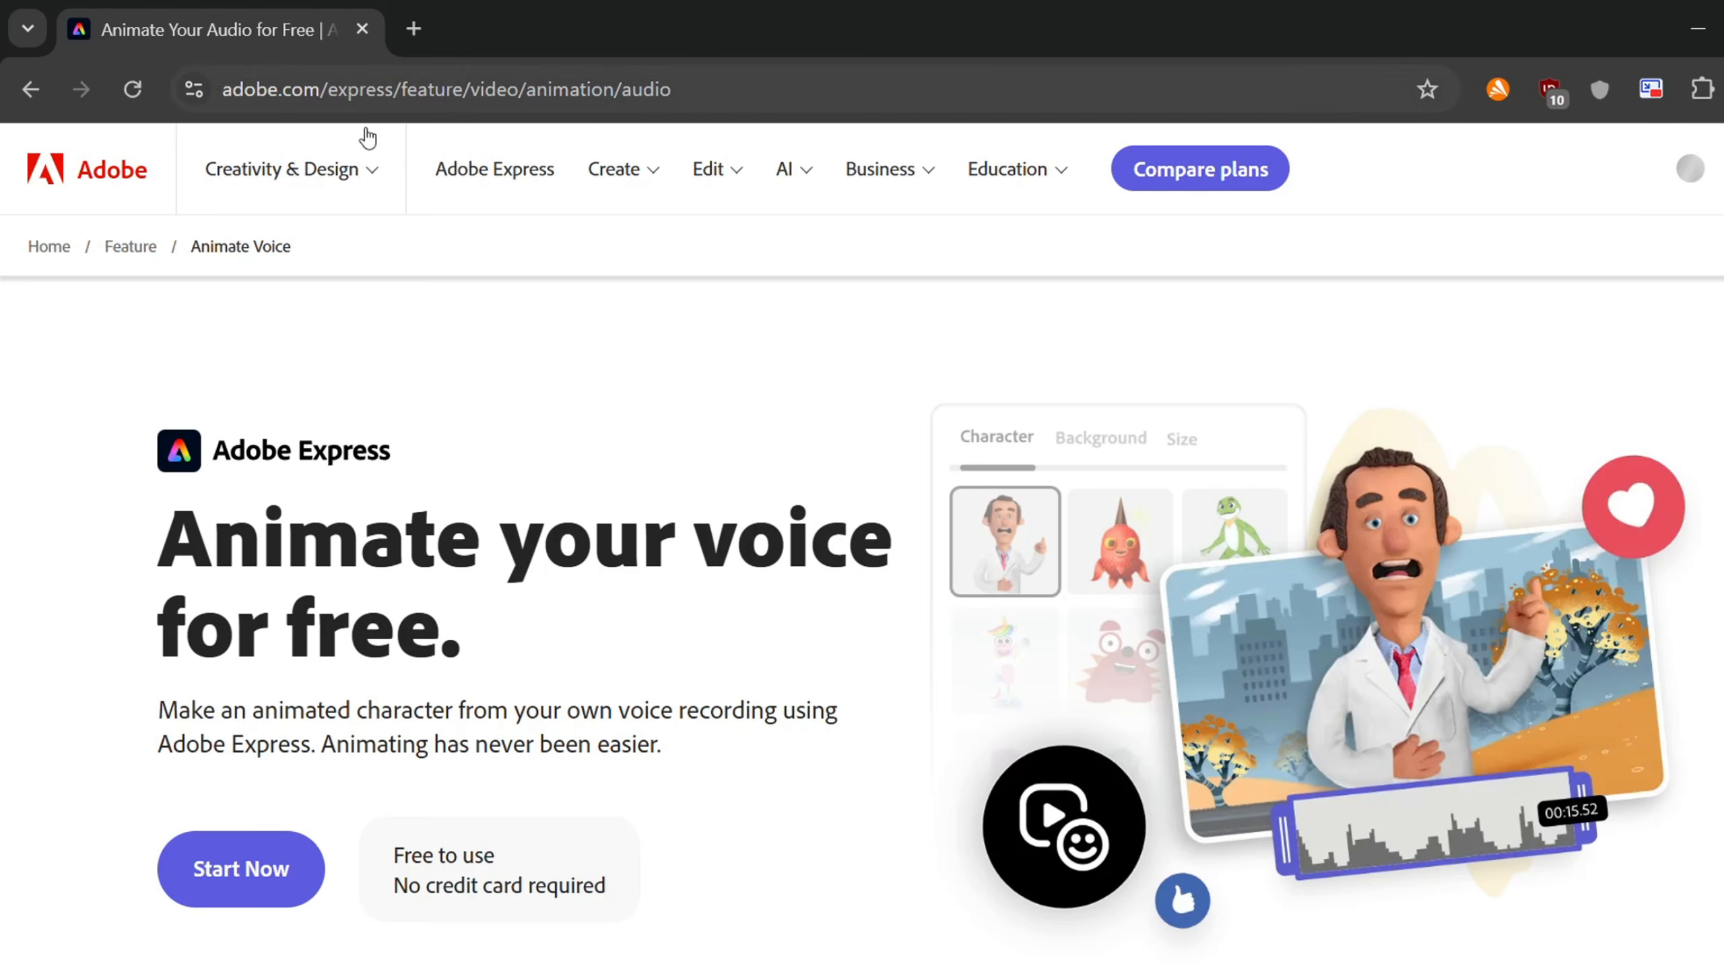
Launch the Animate characters tool and try scene backgrounds, settling on Spring Clover
left_click(250, 869)
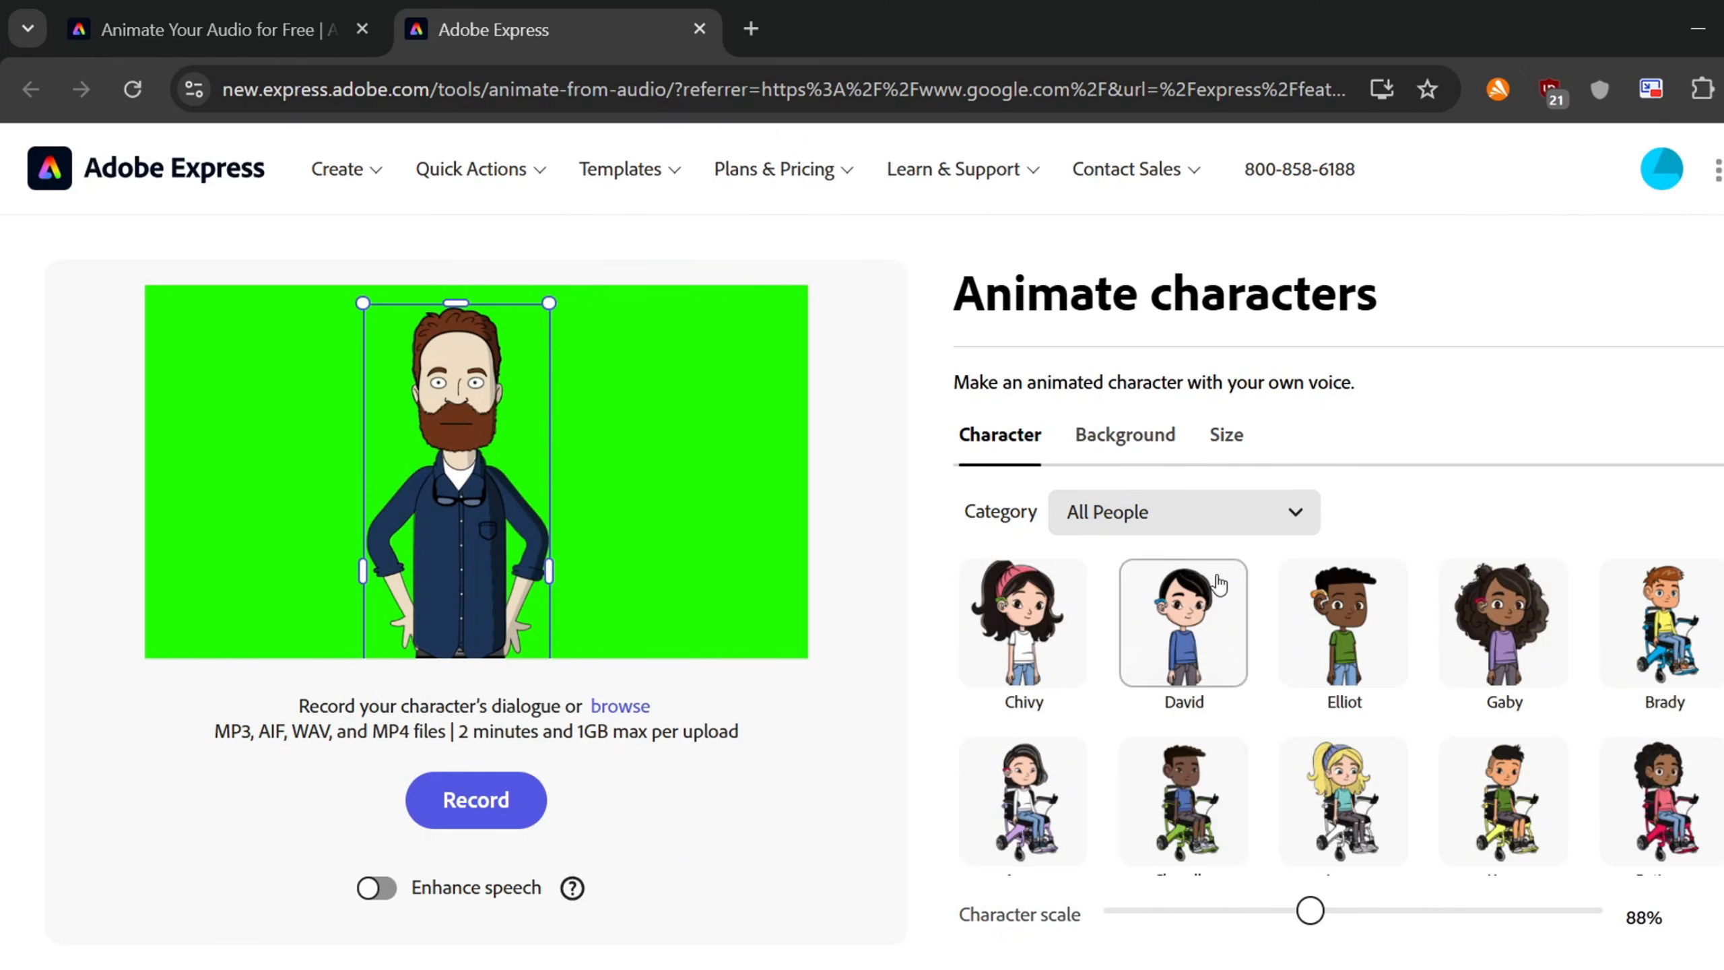
left_click(1124, 436)
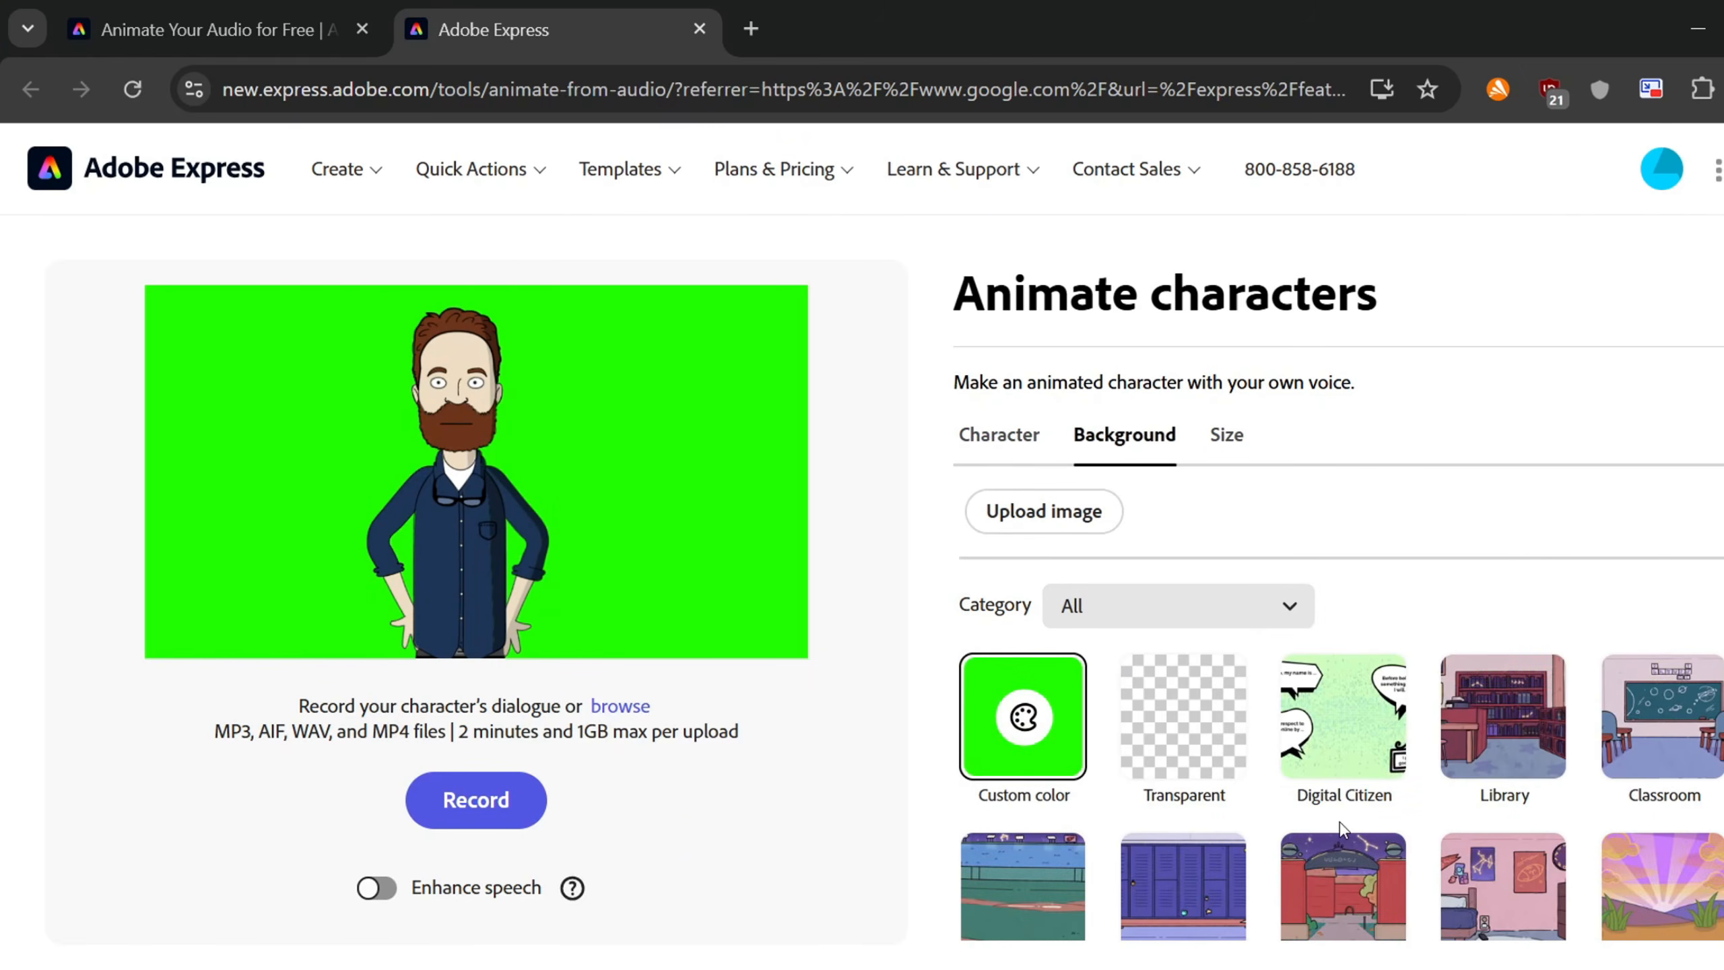
left_click(1346, 867)
left_click(1222, 883)
scroll(1222, 883, "down", 2)
left_click(1503, 760)
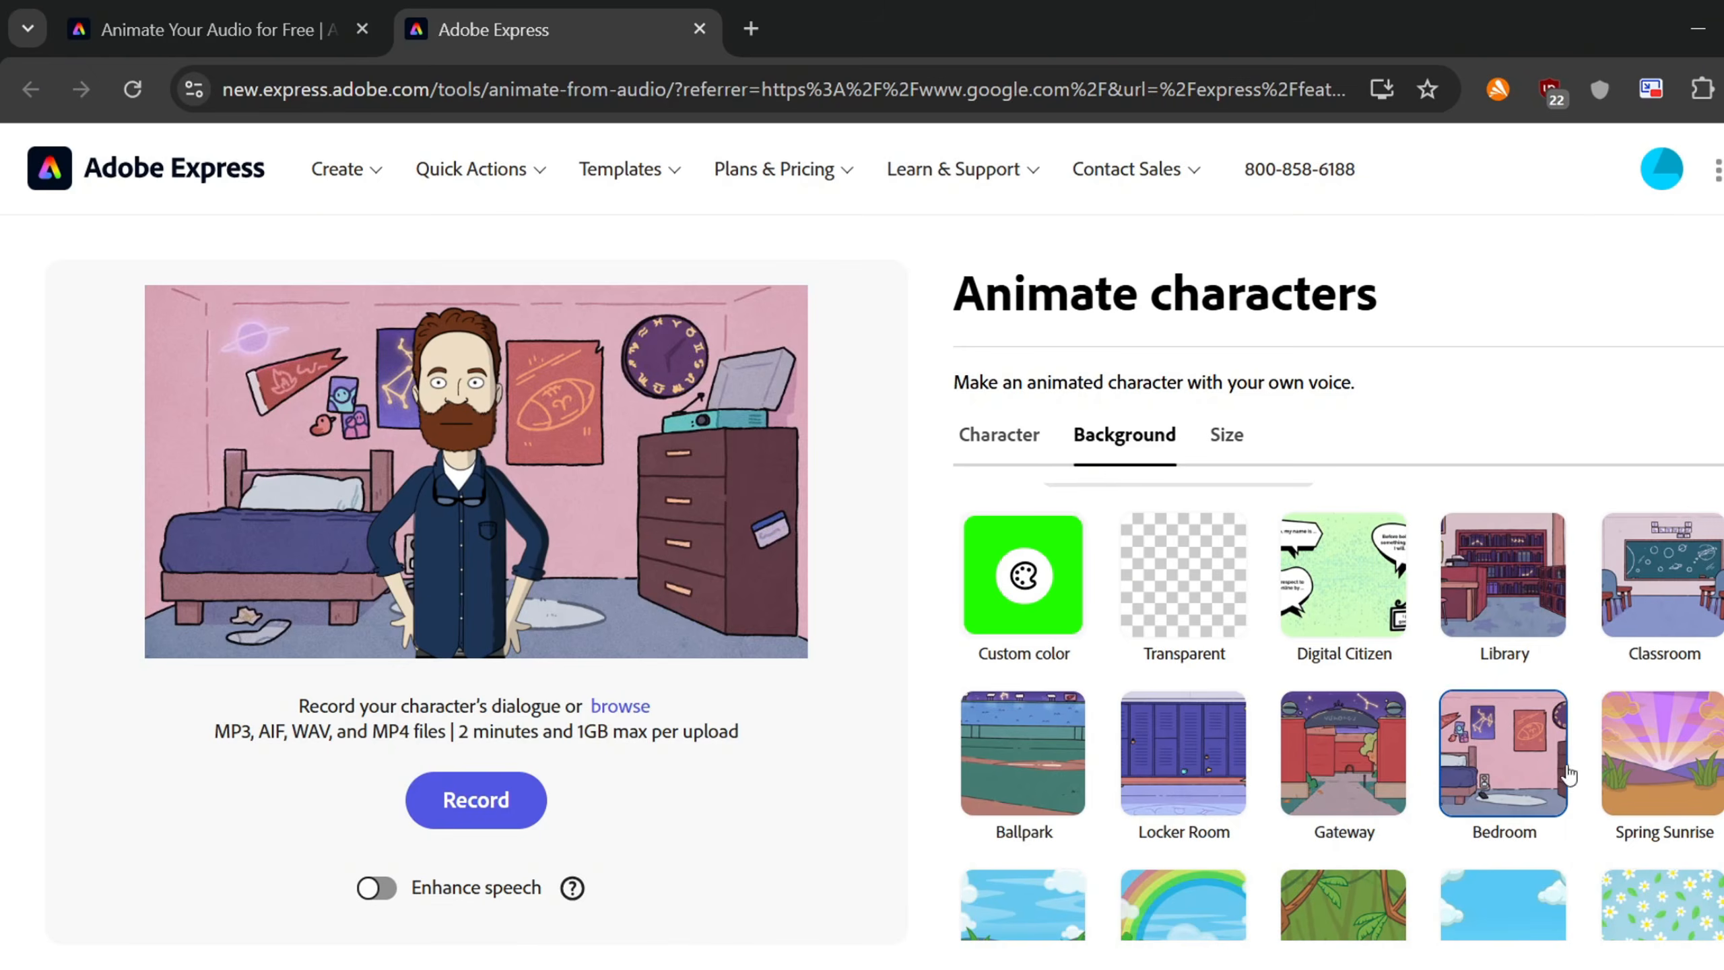
left_click(1663, 761)
scroll(1667, 767, "down", 2)
left_click(1503, 788)
left_click(1183, 788)
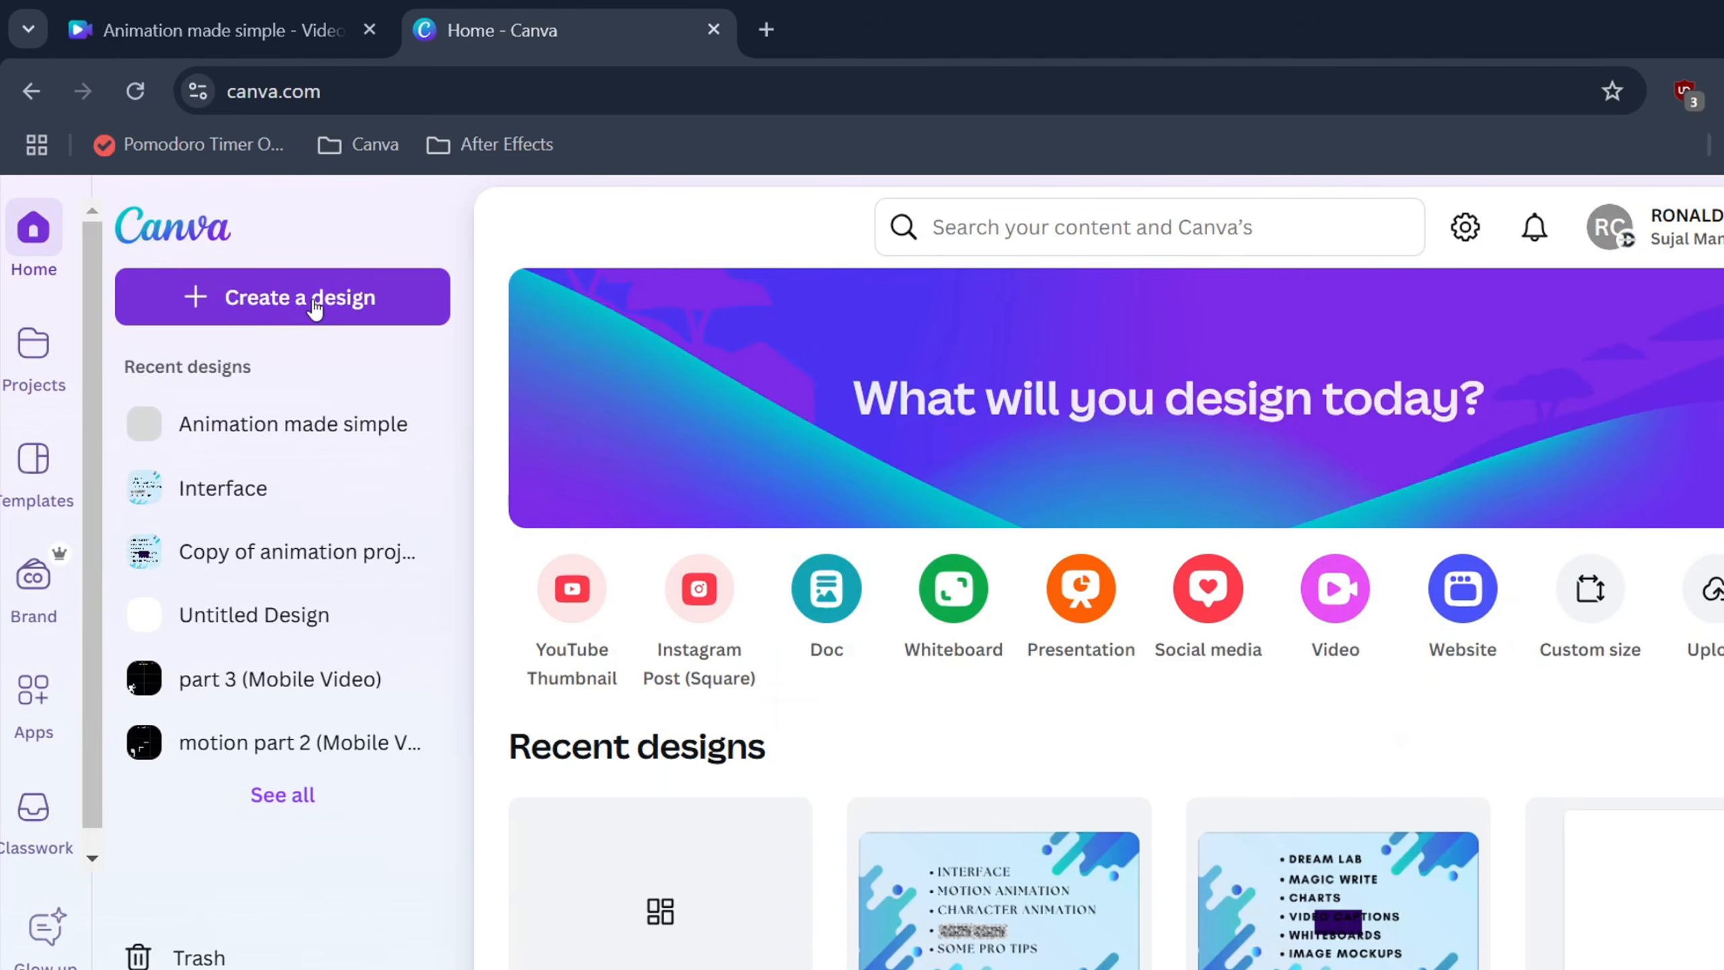
Create a 1080 × 1920 Instagram Reel design from an 'instagram' search and show Elements
left_click(314, 303)
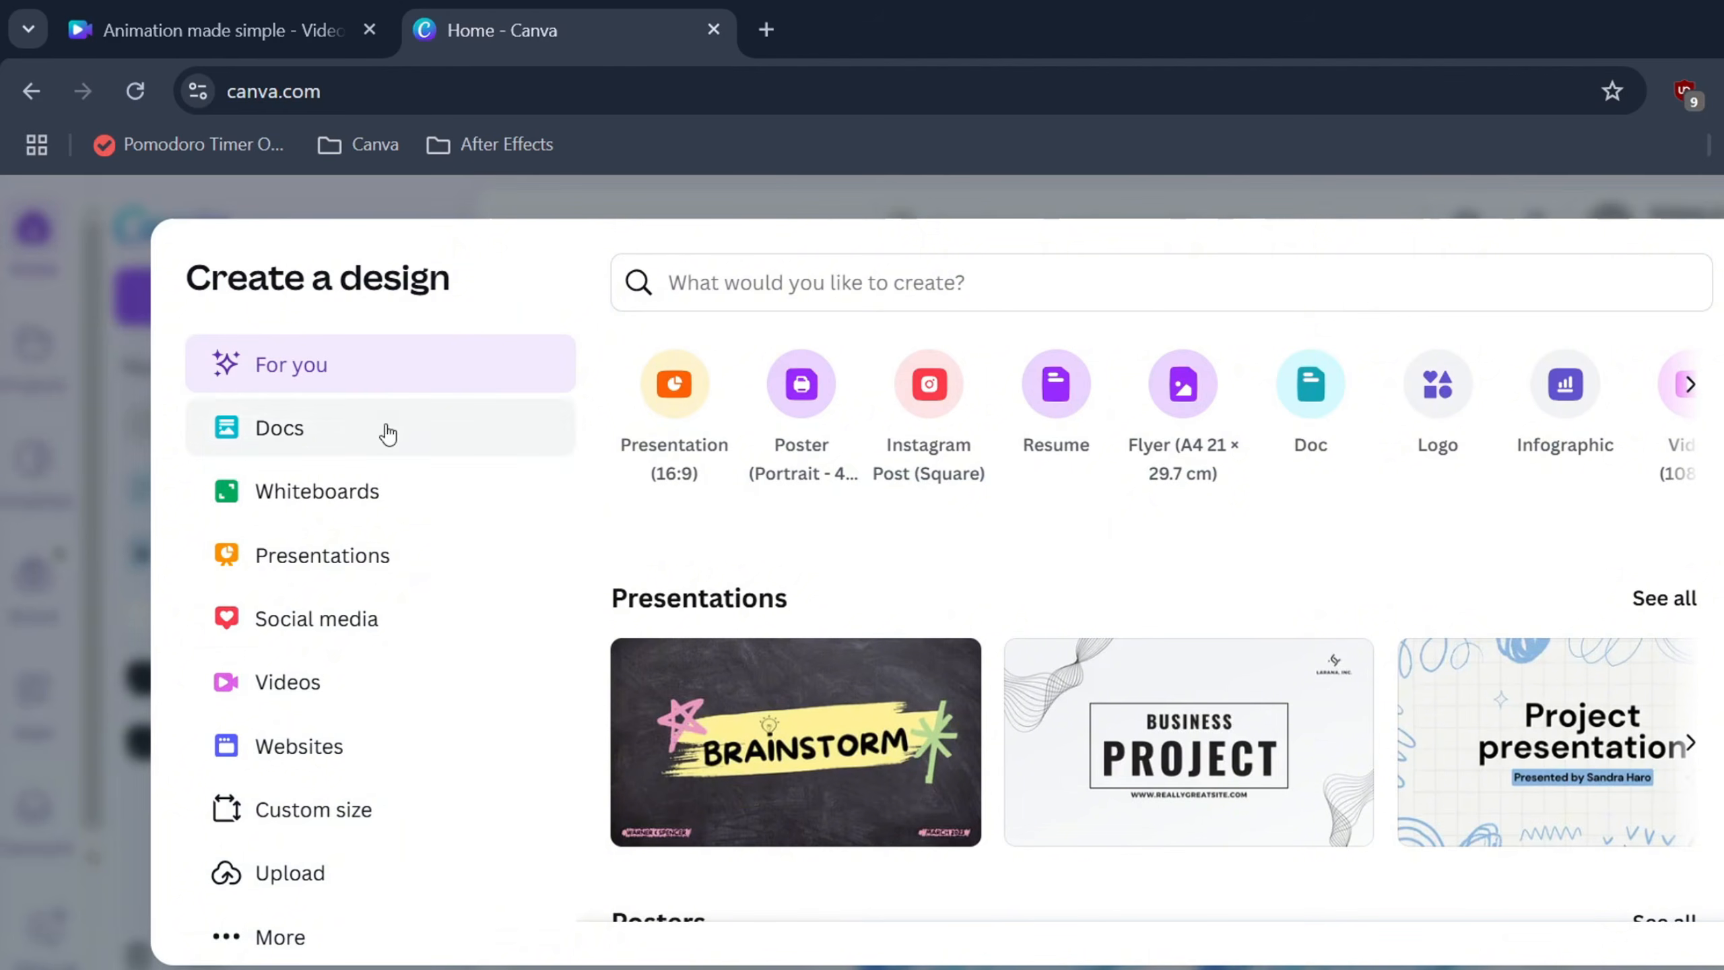
left_click(299, 640)
left_click(761, 286)
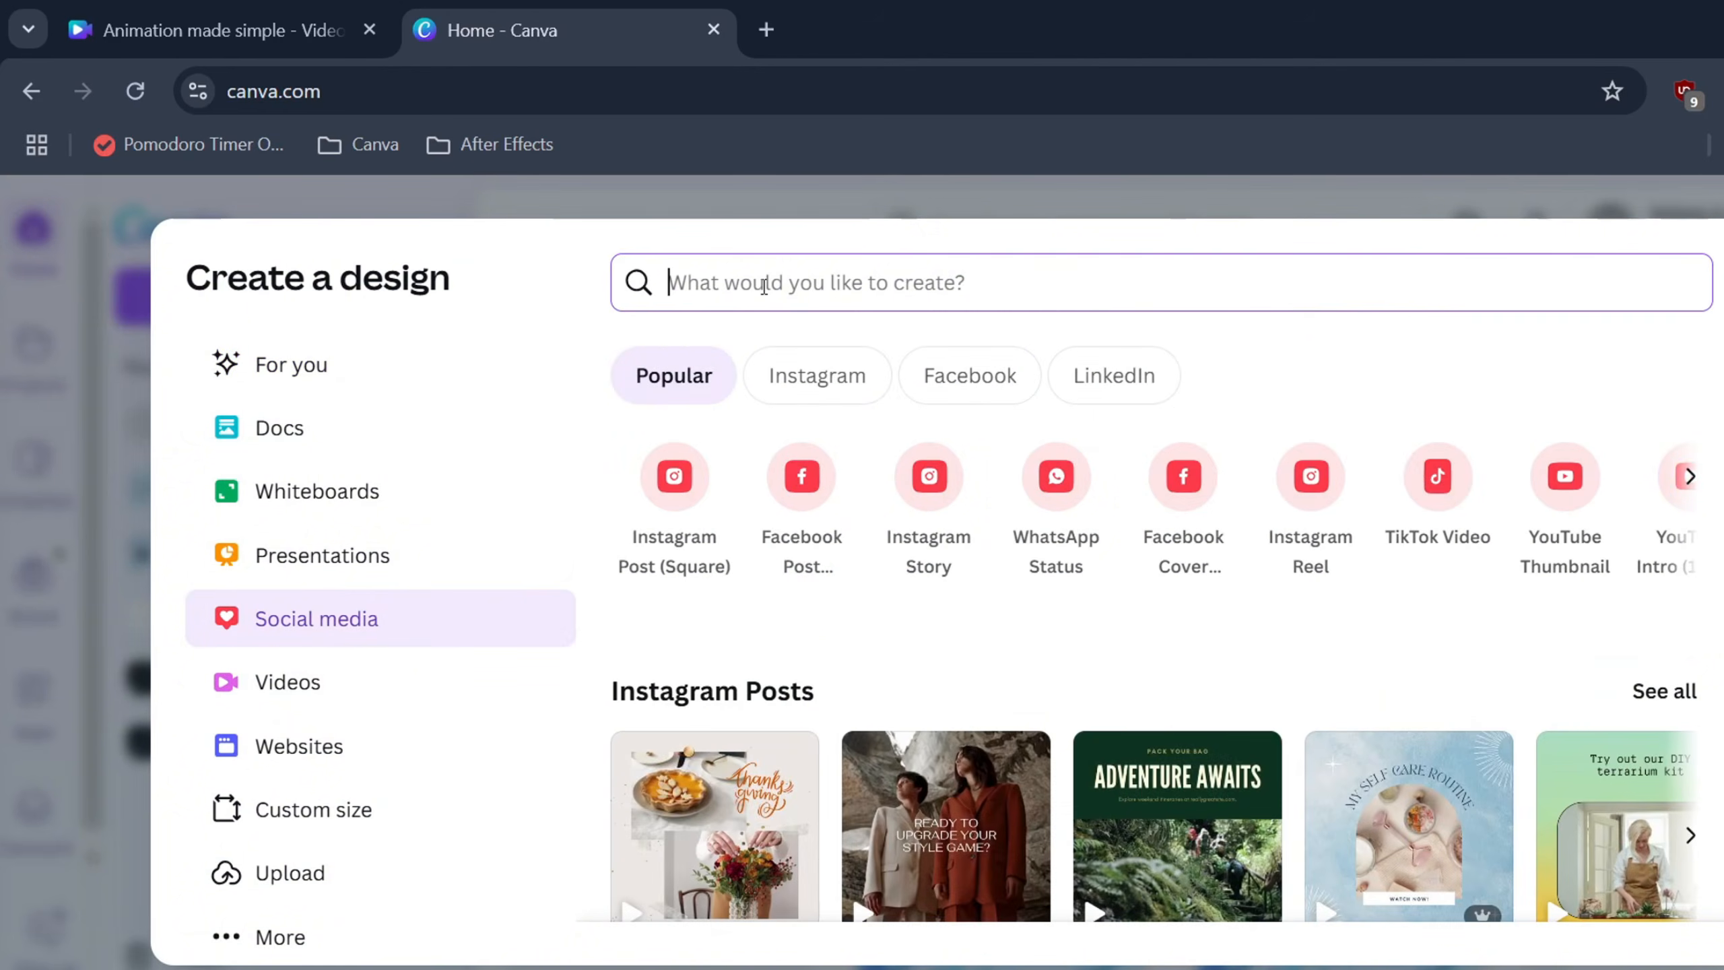
type("instagram")
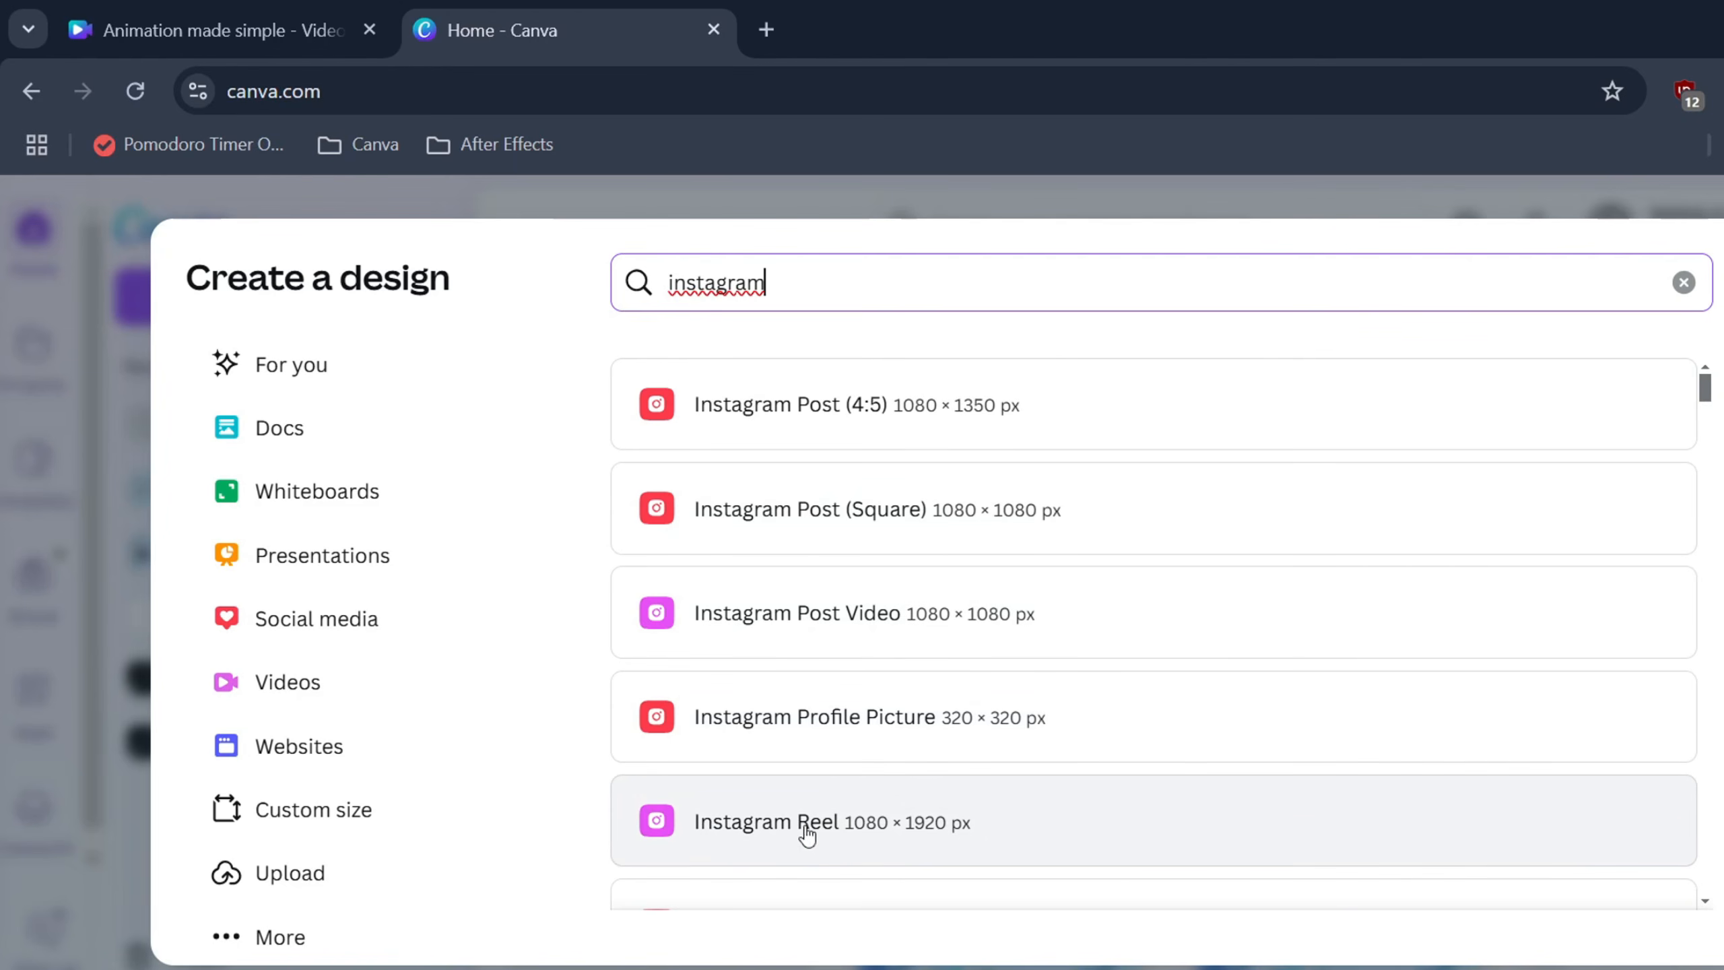
left_click(718, 832)
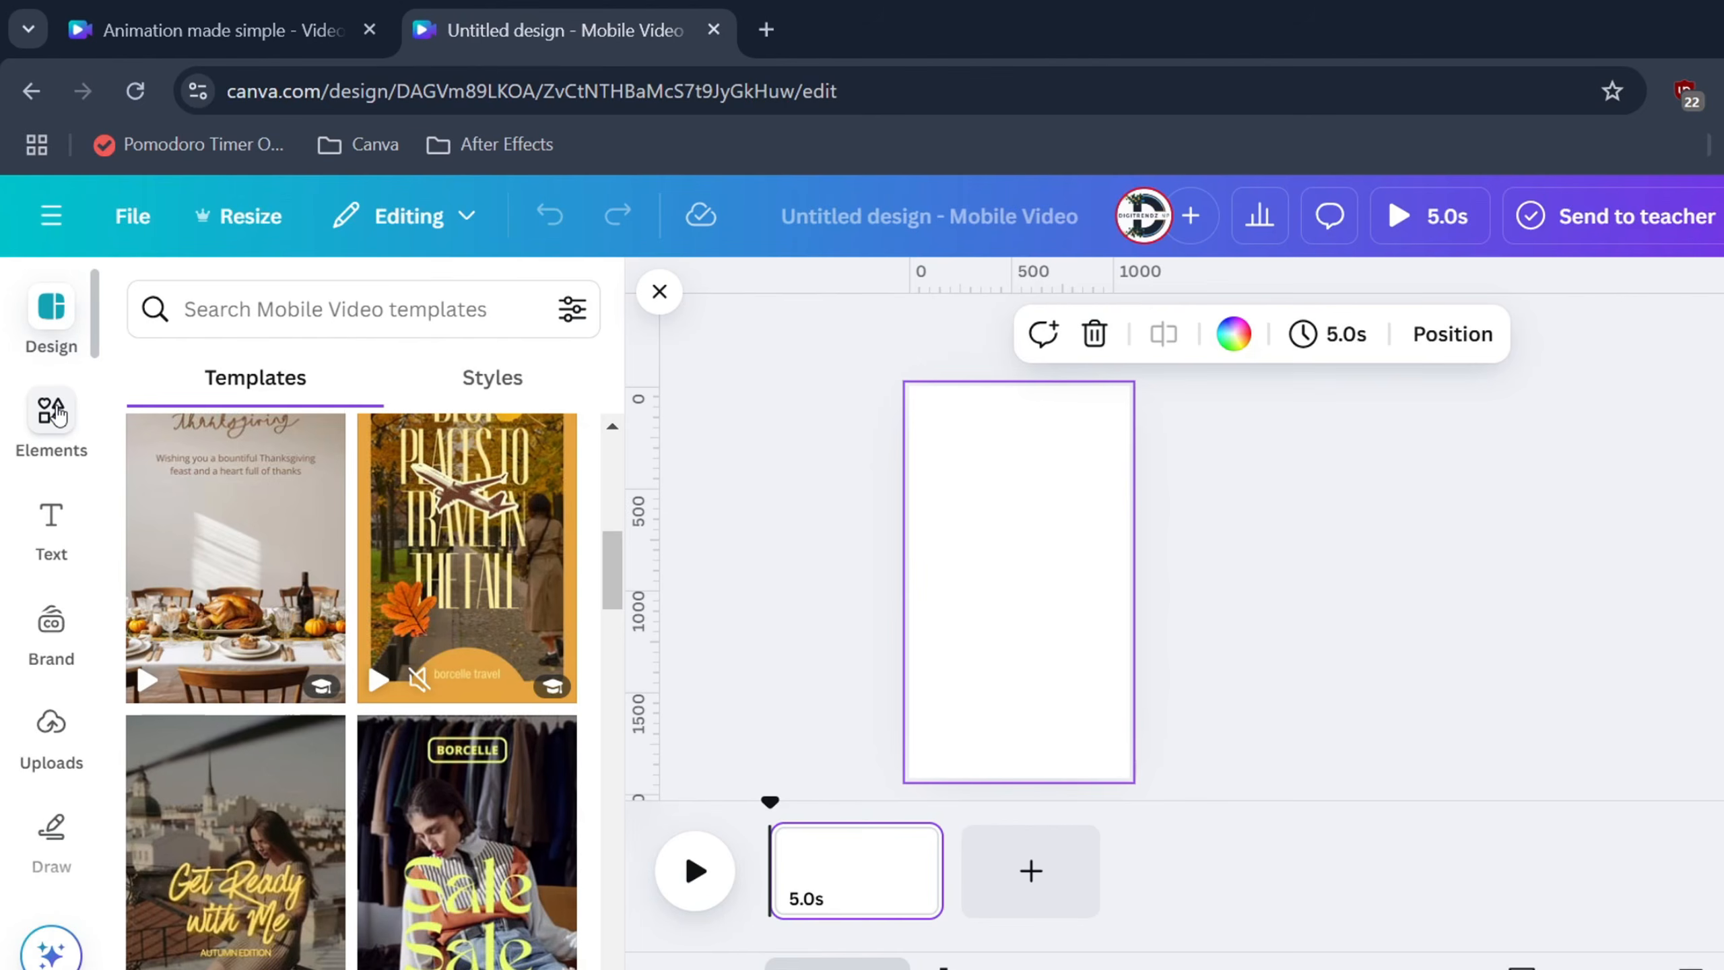
left_click(54, 412)
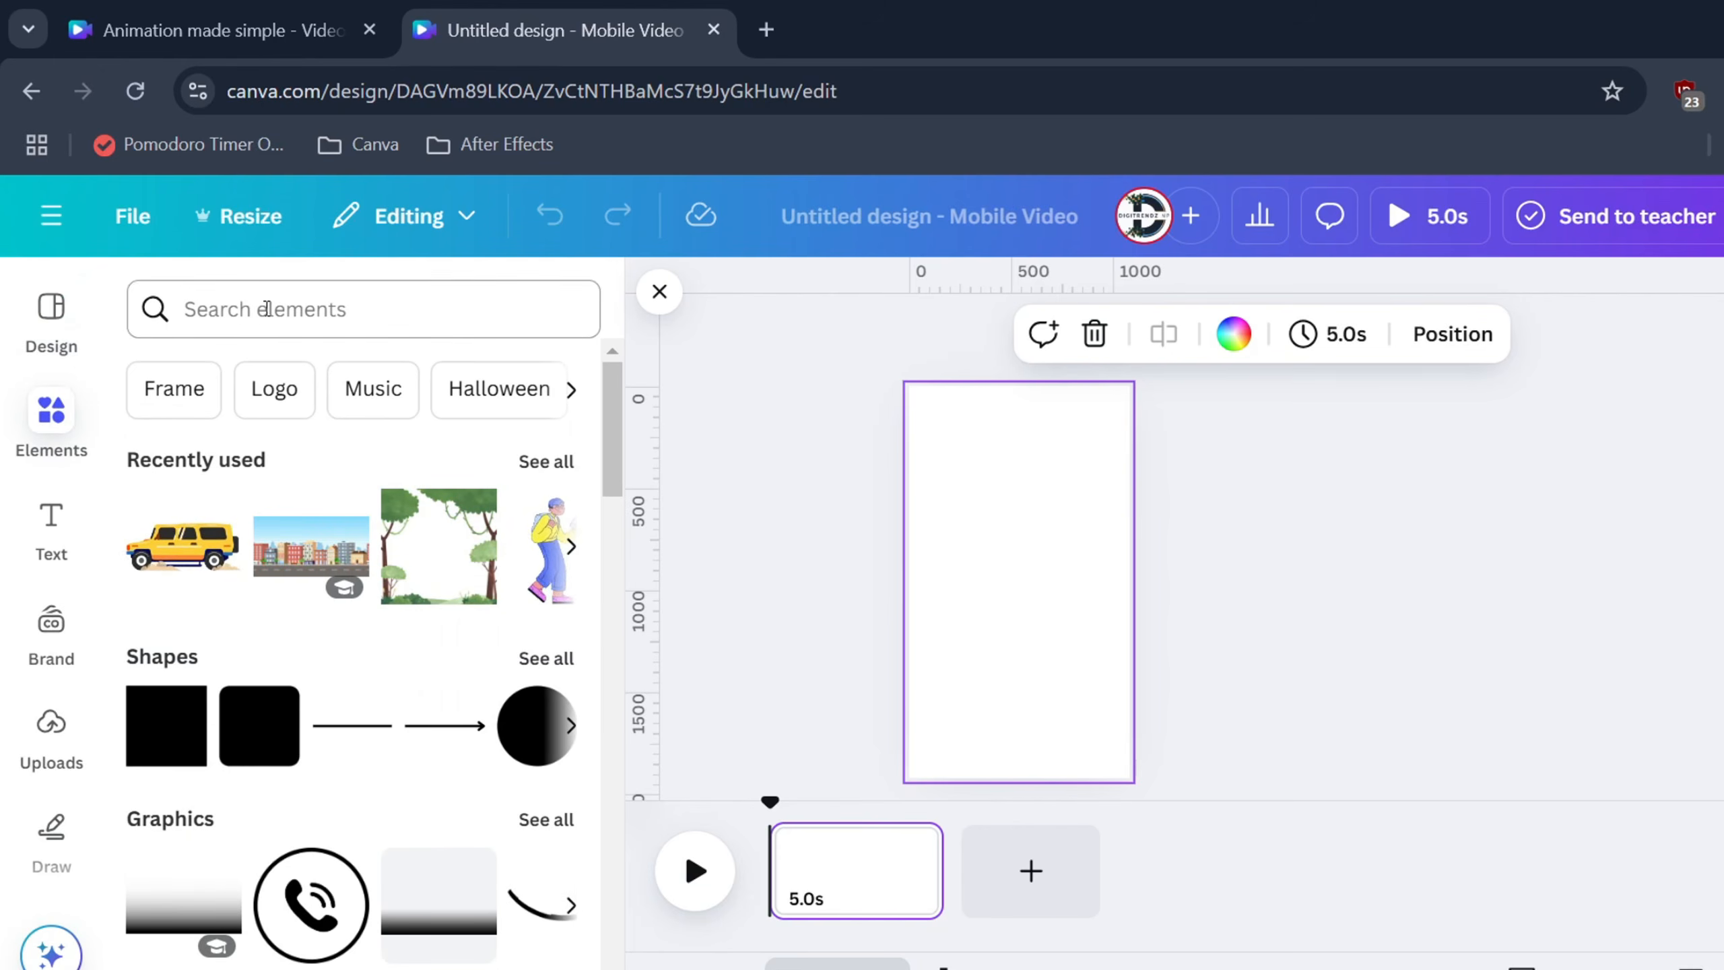
Try the page background gradient presets and apply the purple-to-cyan gradient
left_click(267, 309)
left_click(1080, 537)
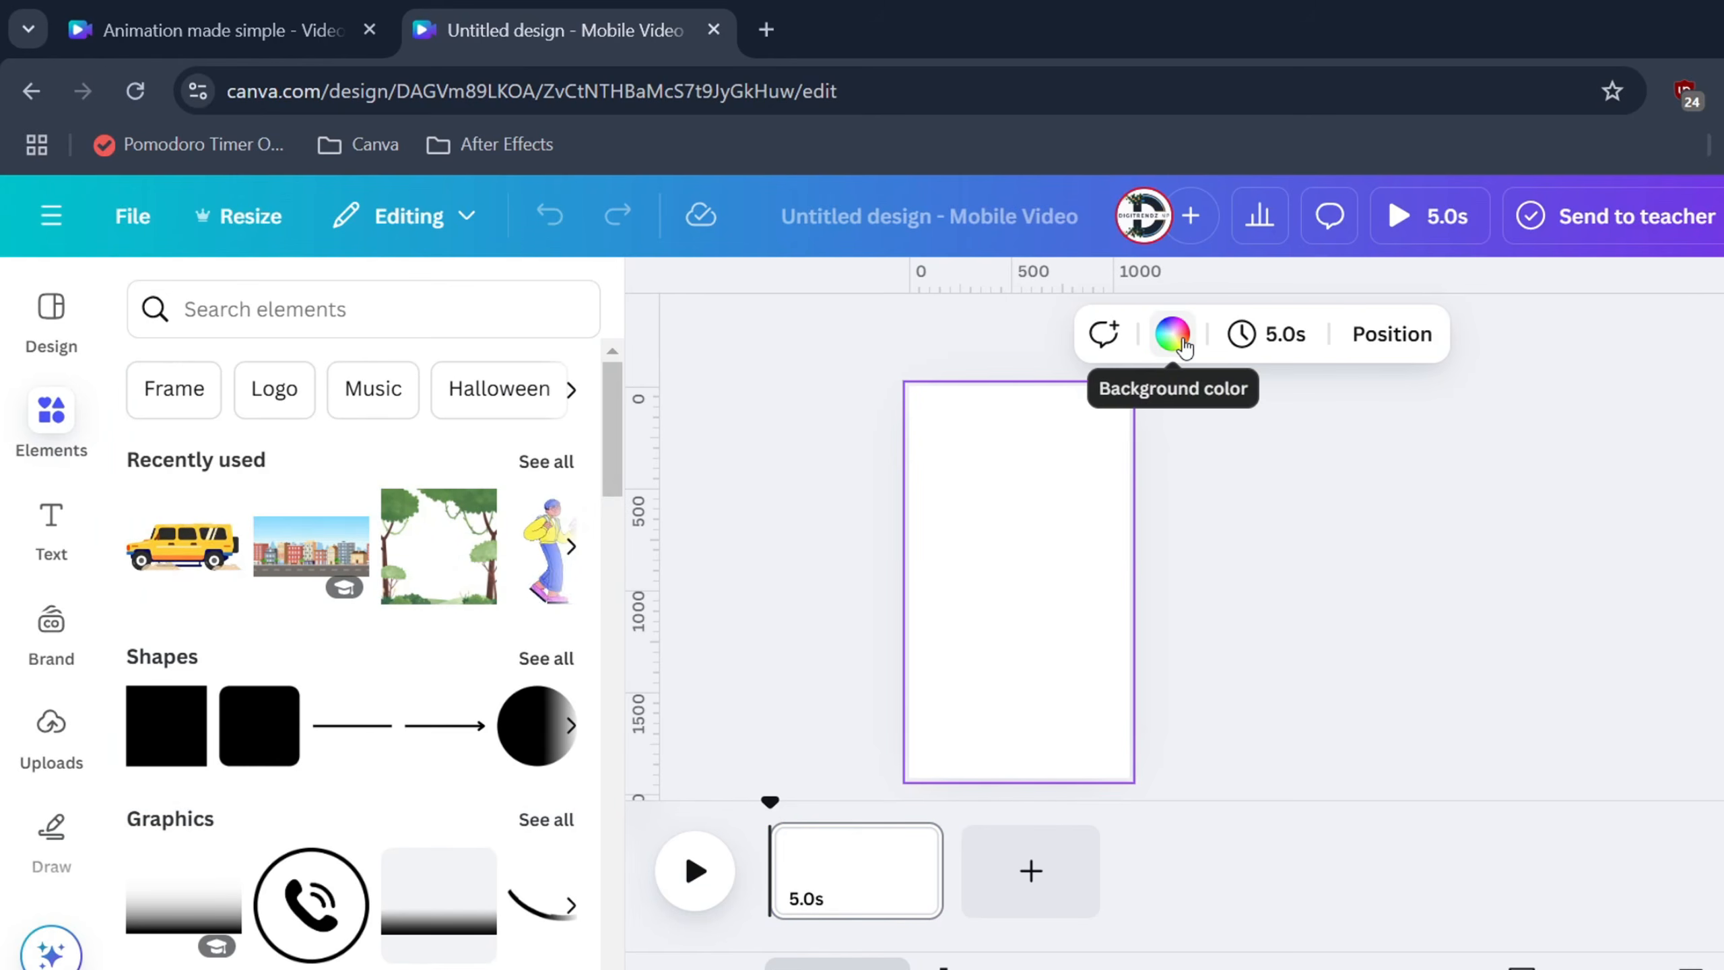
left_click(1172, 334)
scroll(377, 670, "down", 10)
left_click(161, 864)
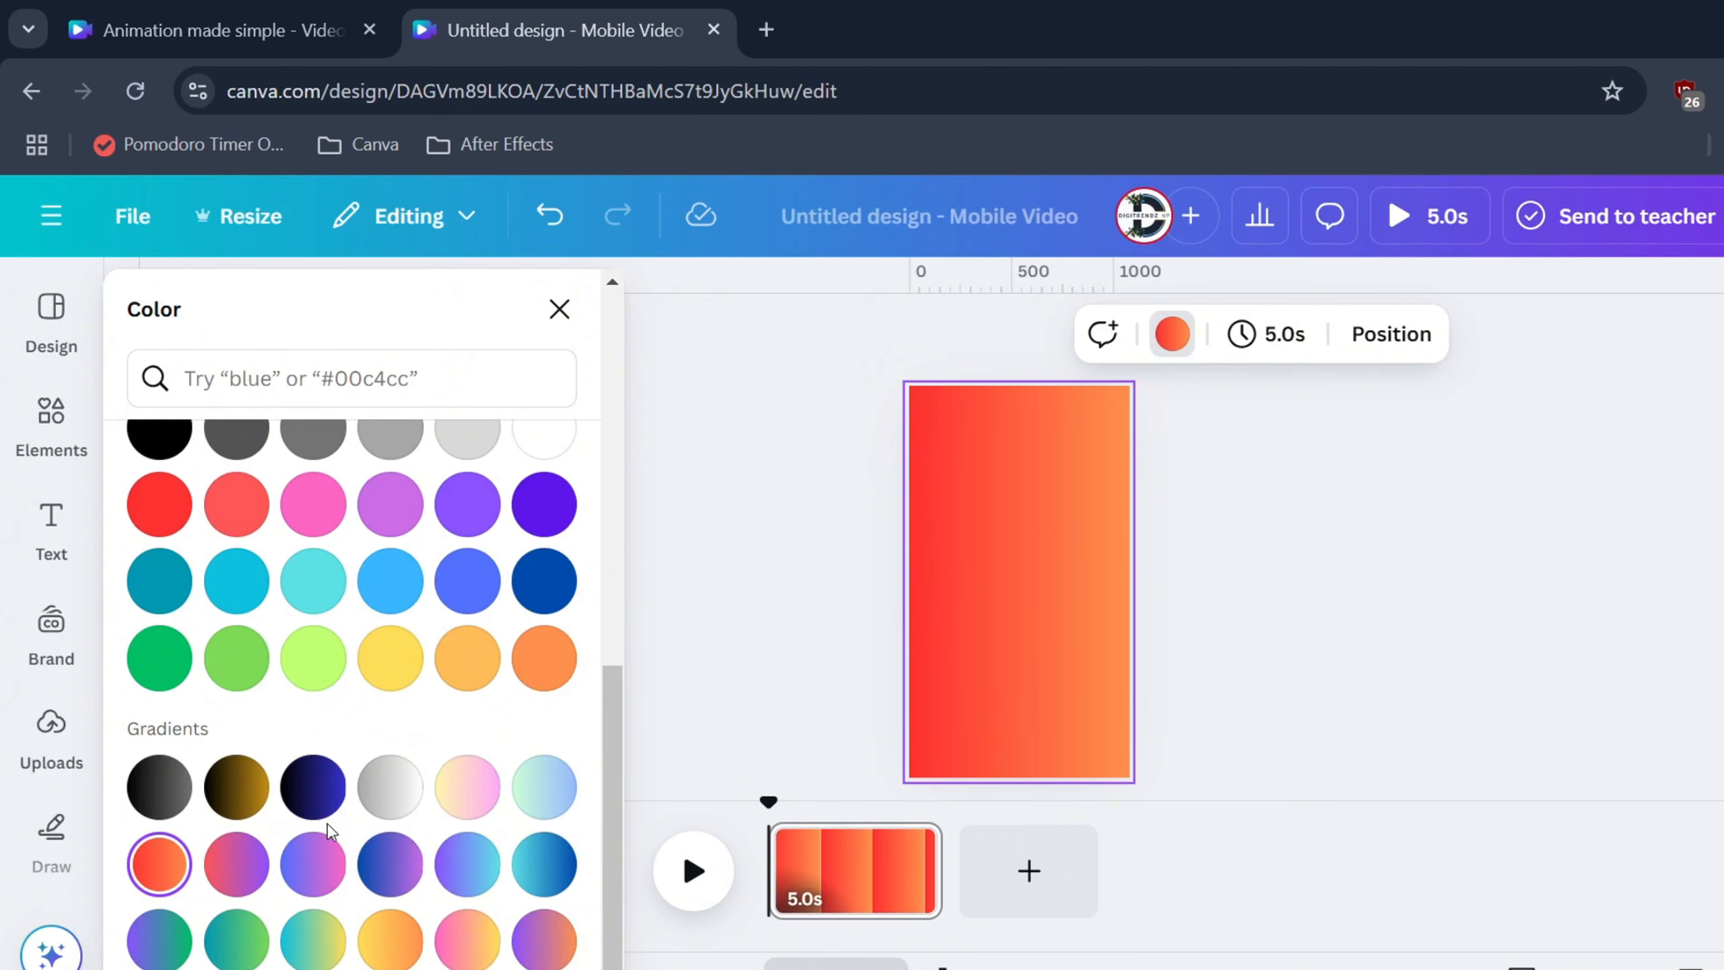
left_click(390, 941)
left_click(466, 864)
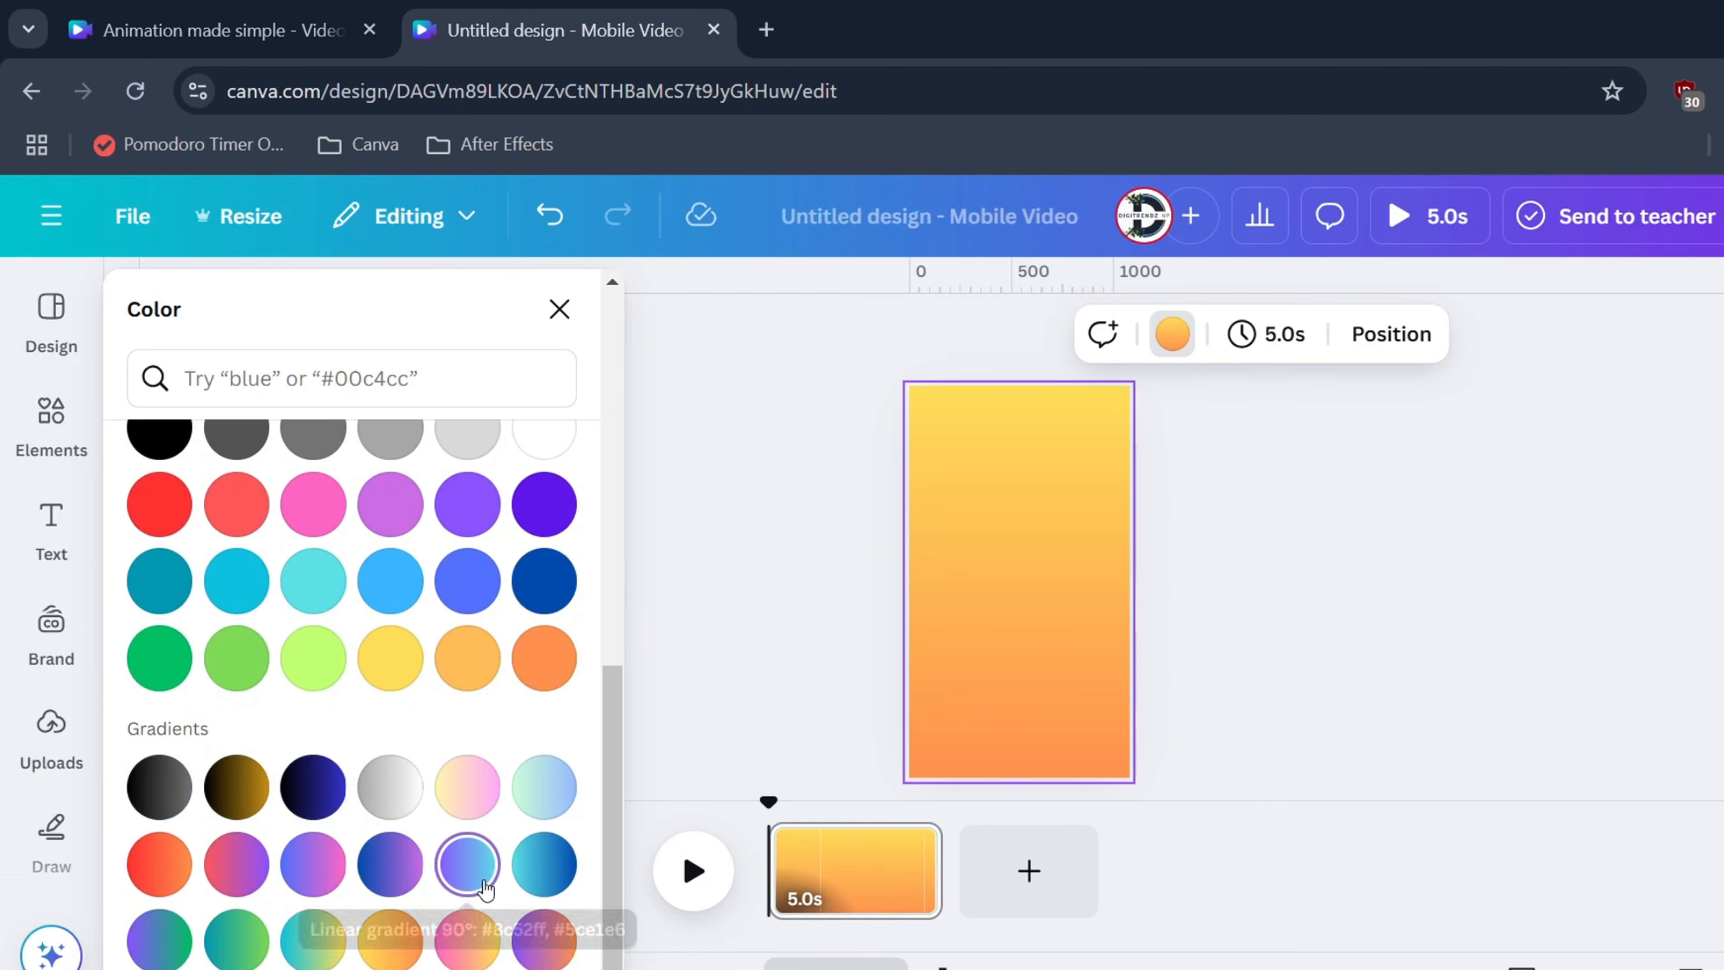
scroll(410, 687, "up", 10)
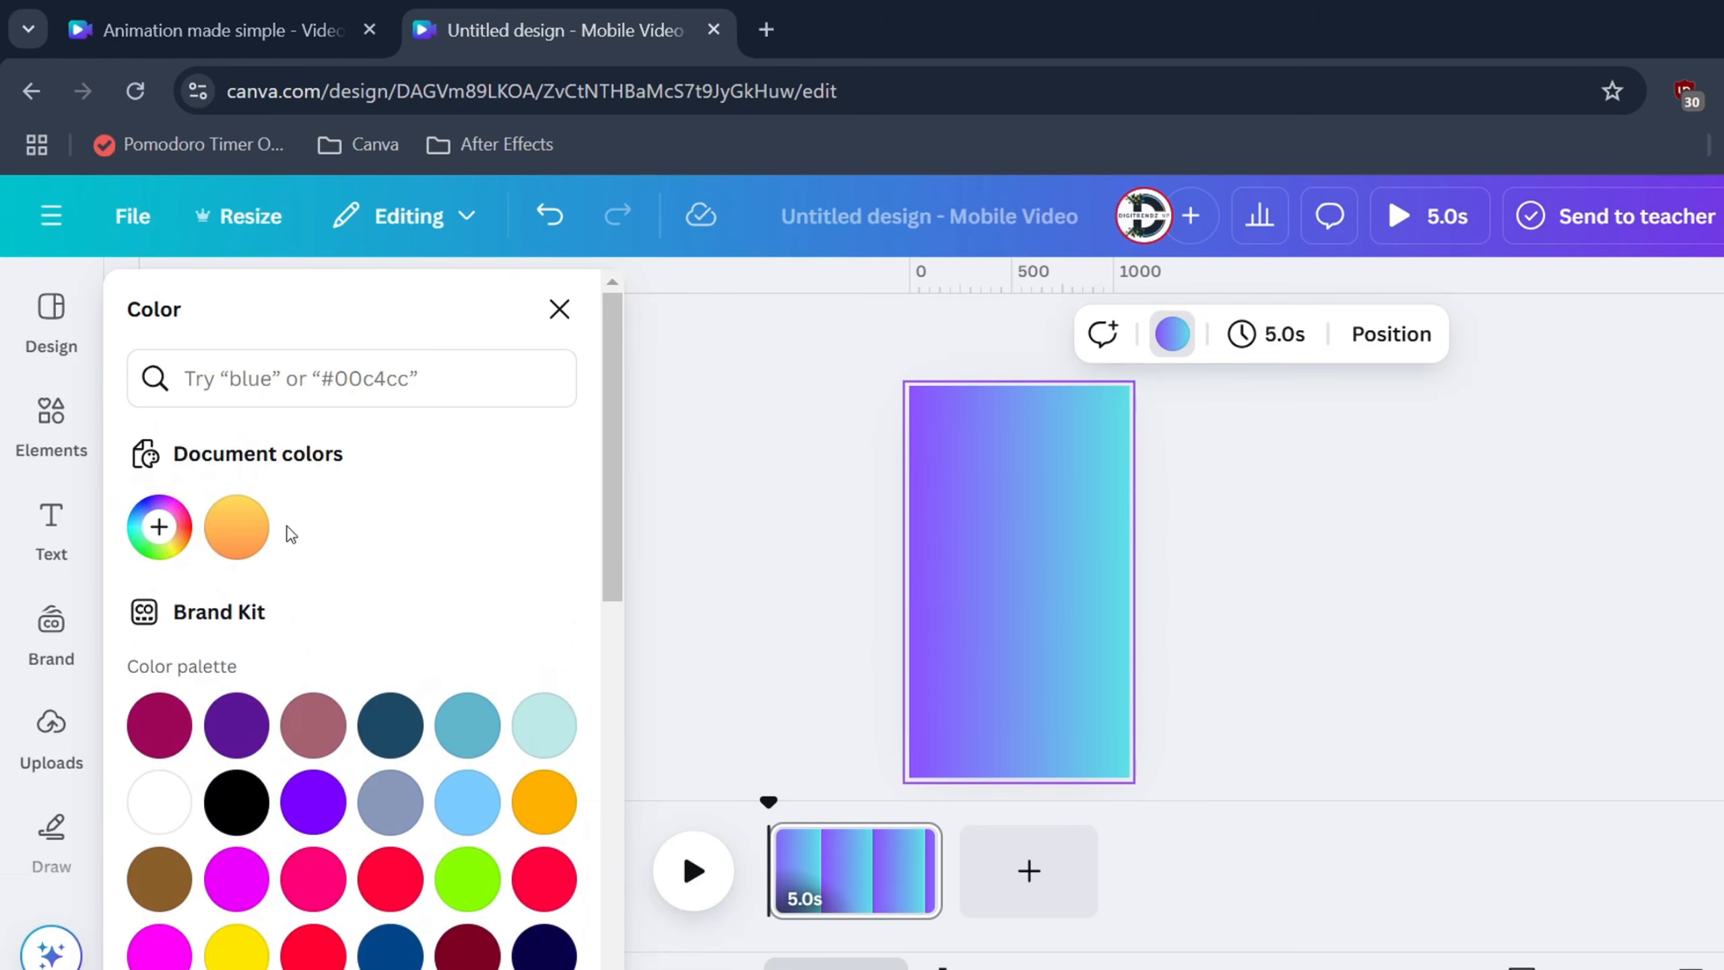
Make the gradient vertical with cyan #5ce1e6 at the top fading to purple
left_click(159, 527)
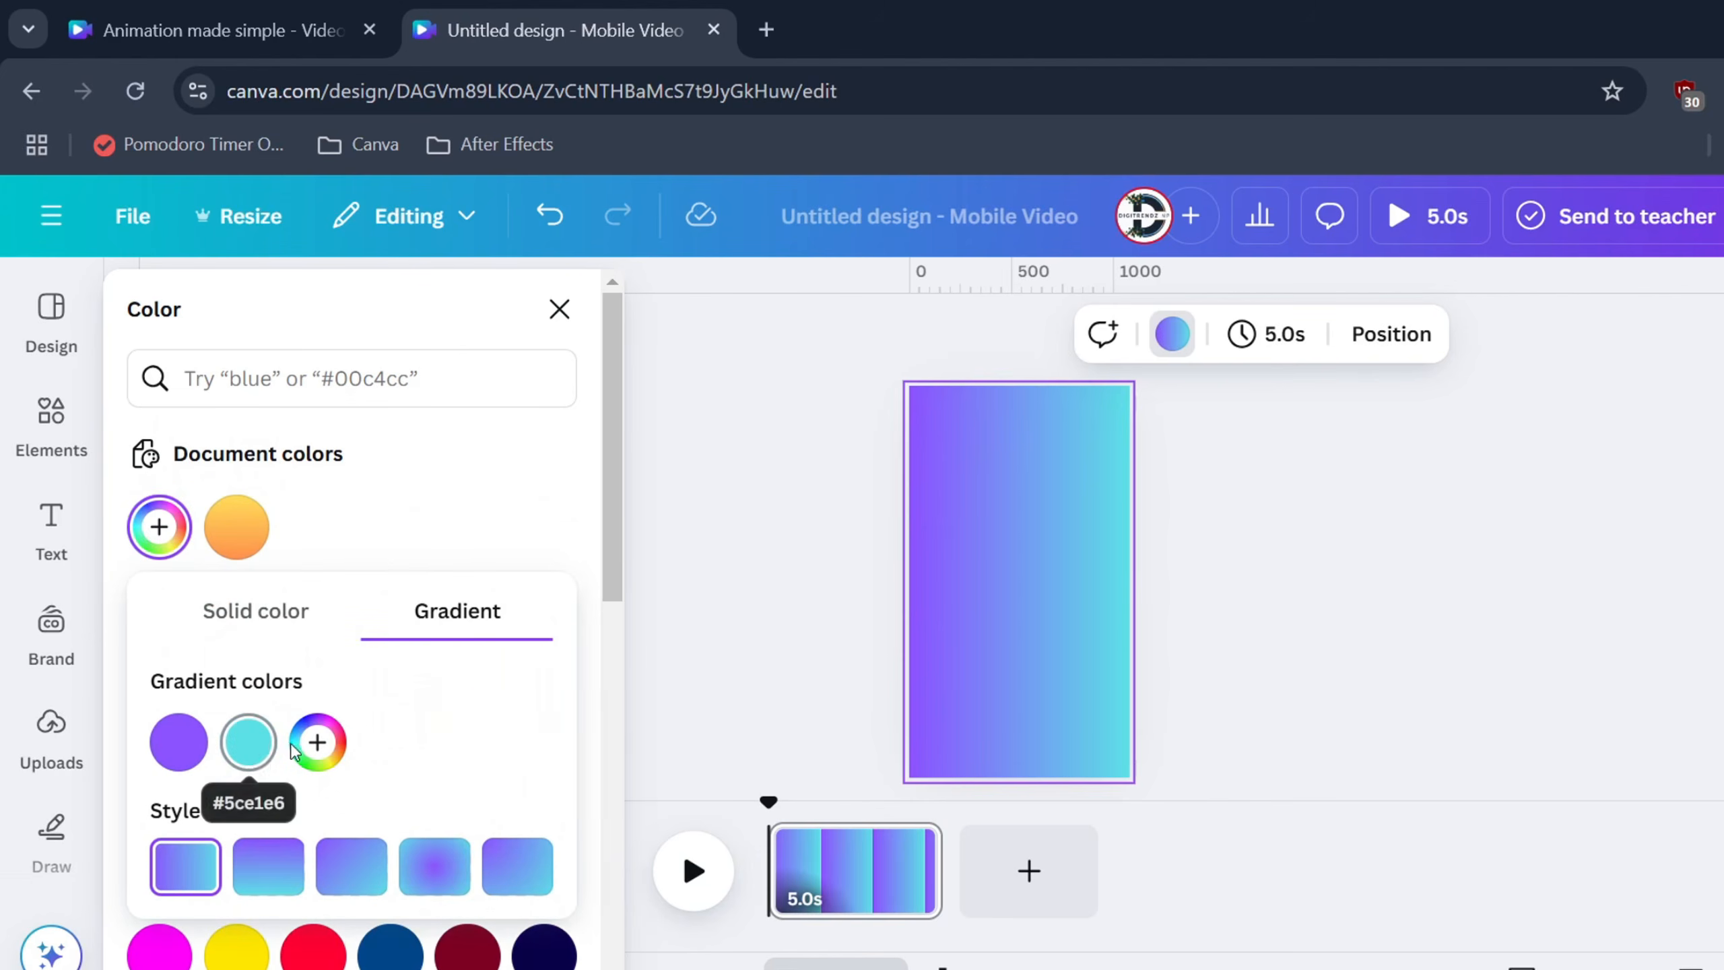
left_click(271, 869)
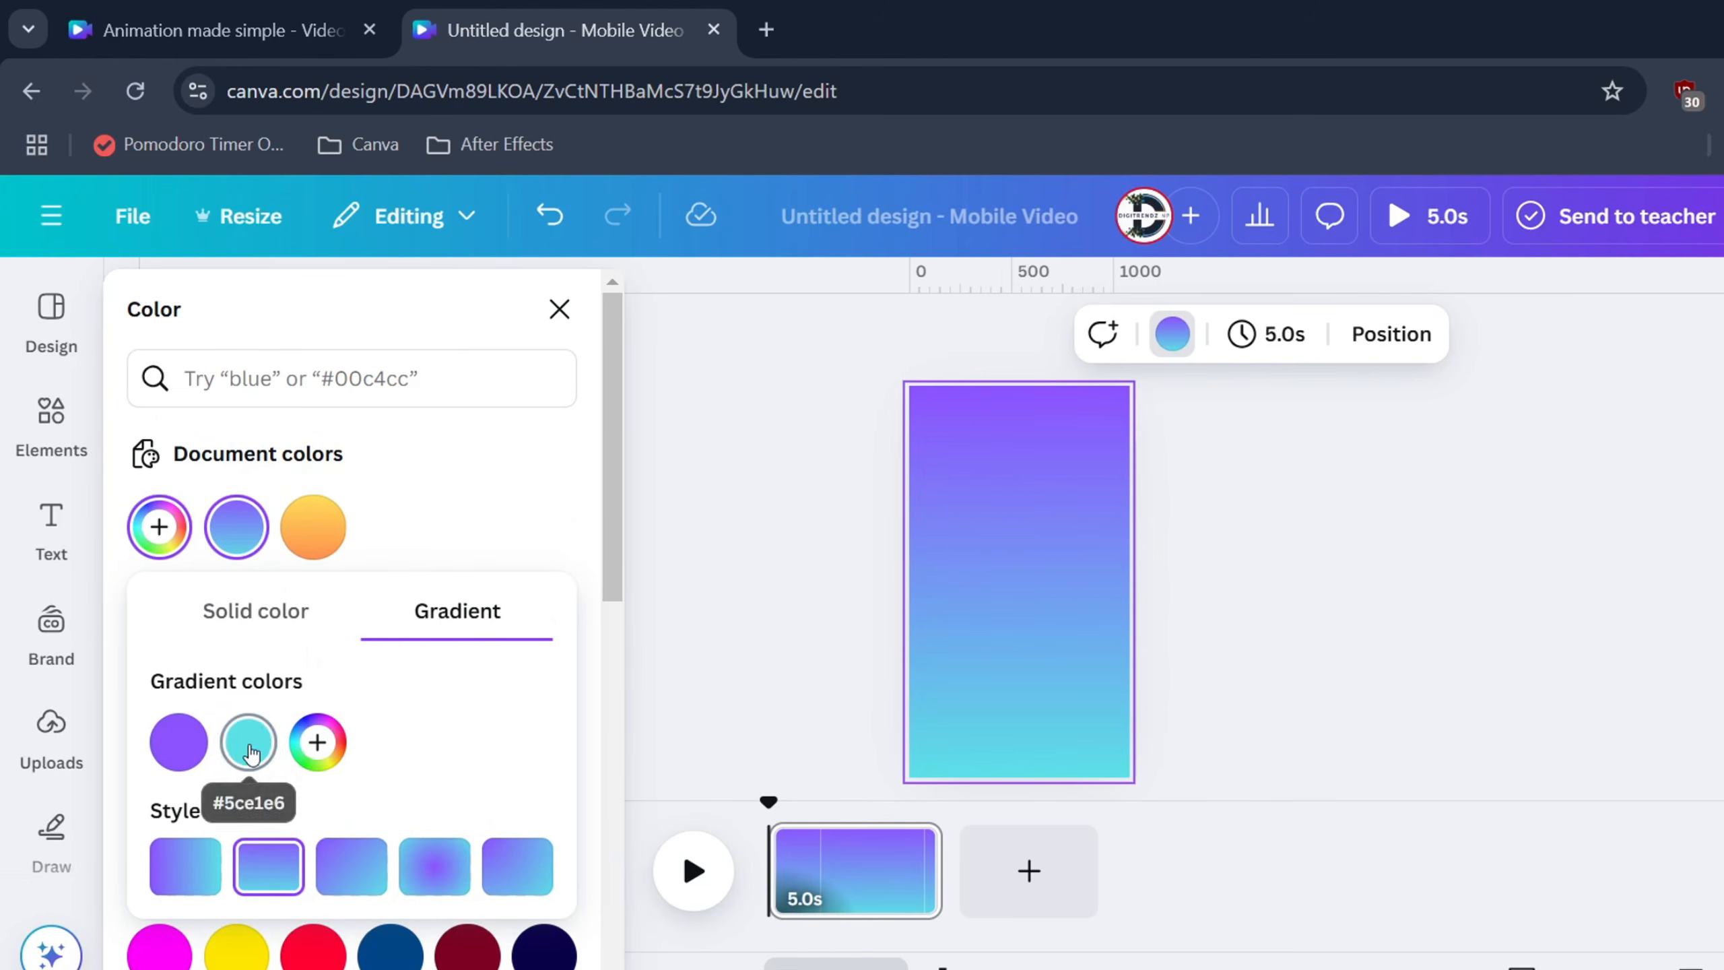
left_click_drag(252, 752, 160, 745)
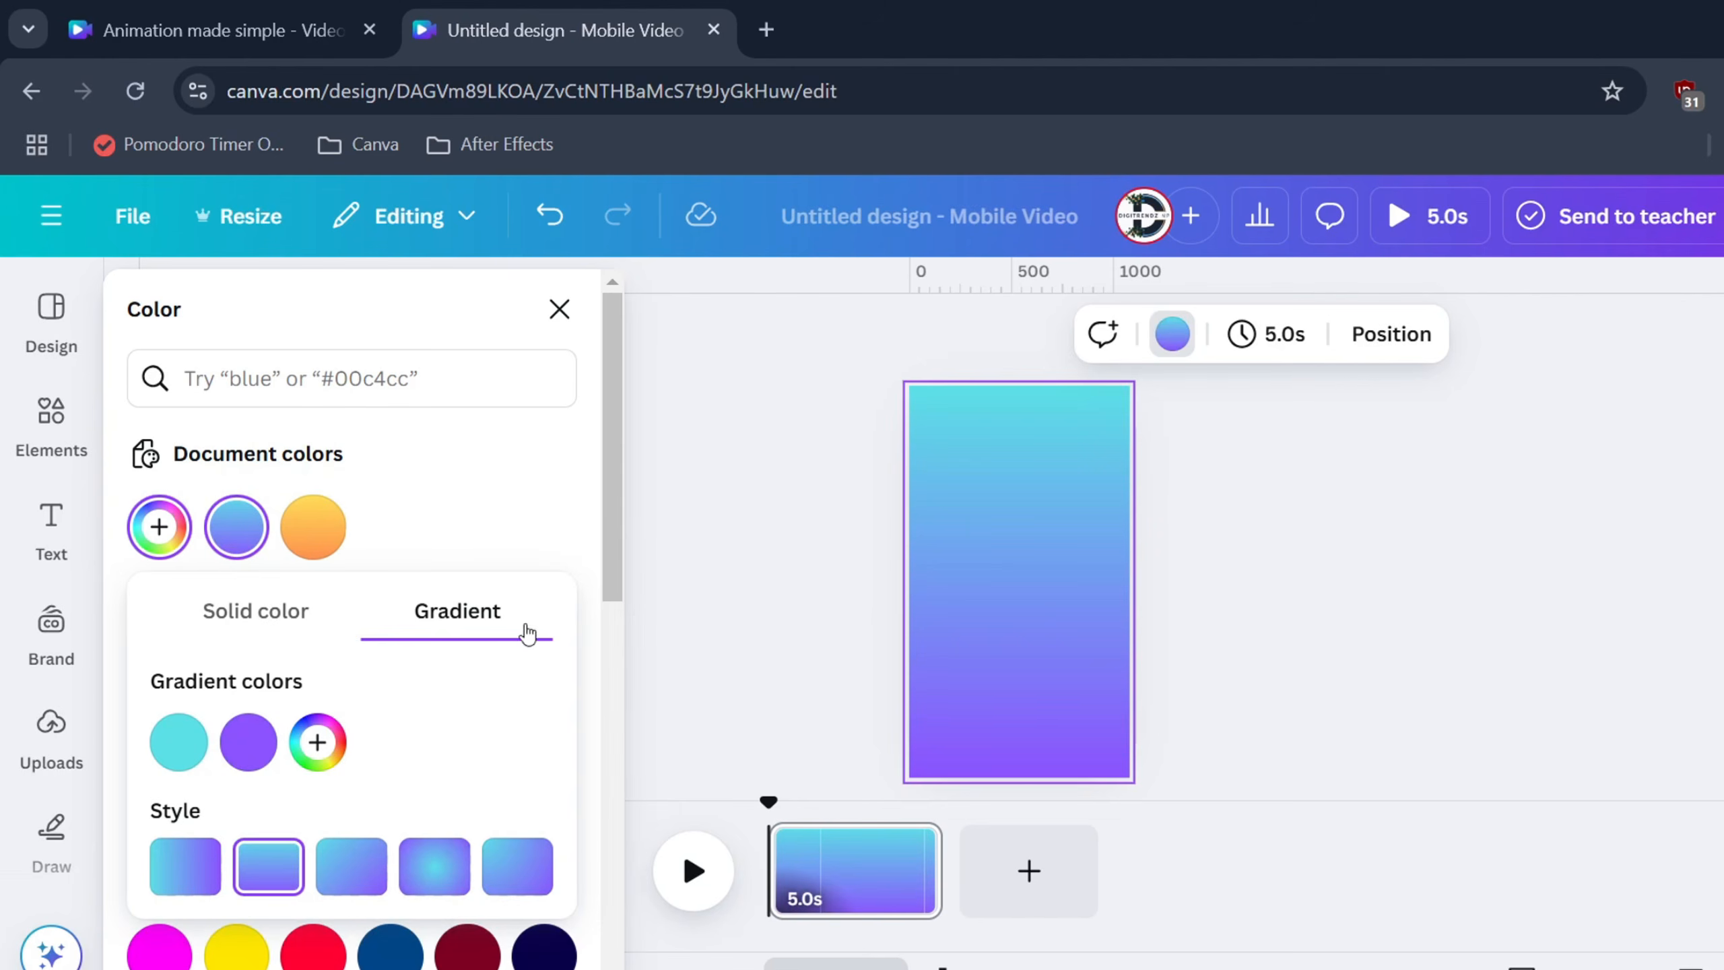
left_click(435, 866)
left_click(269, 866)
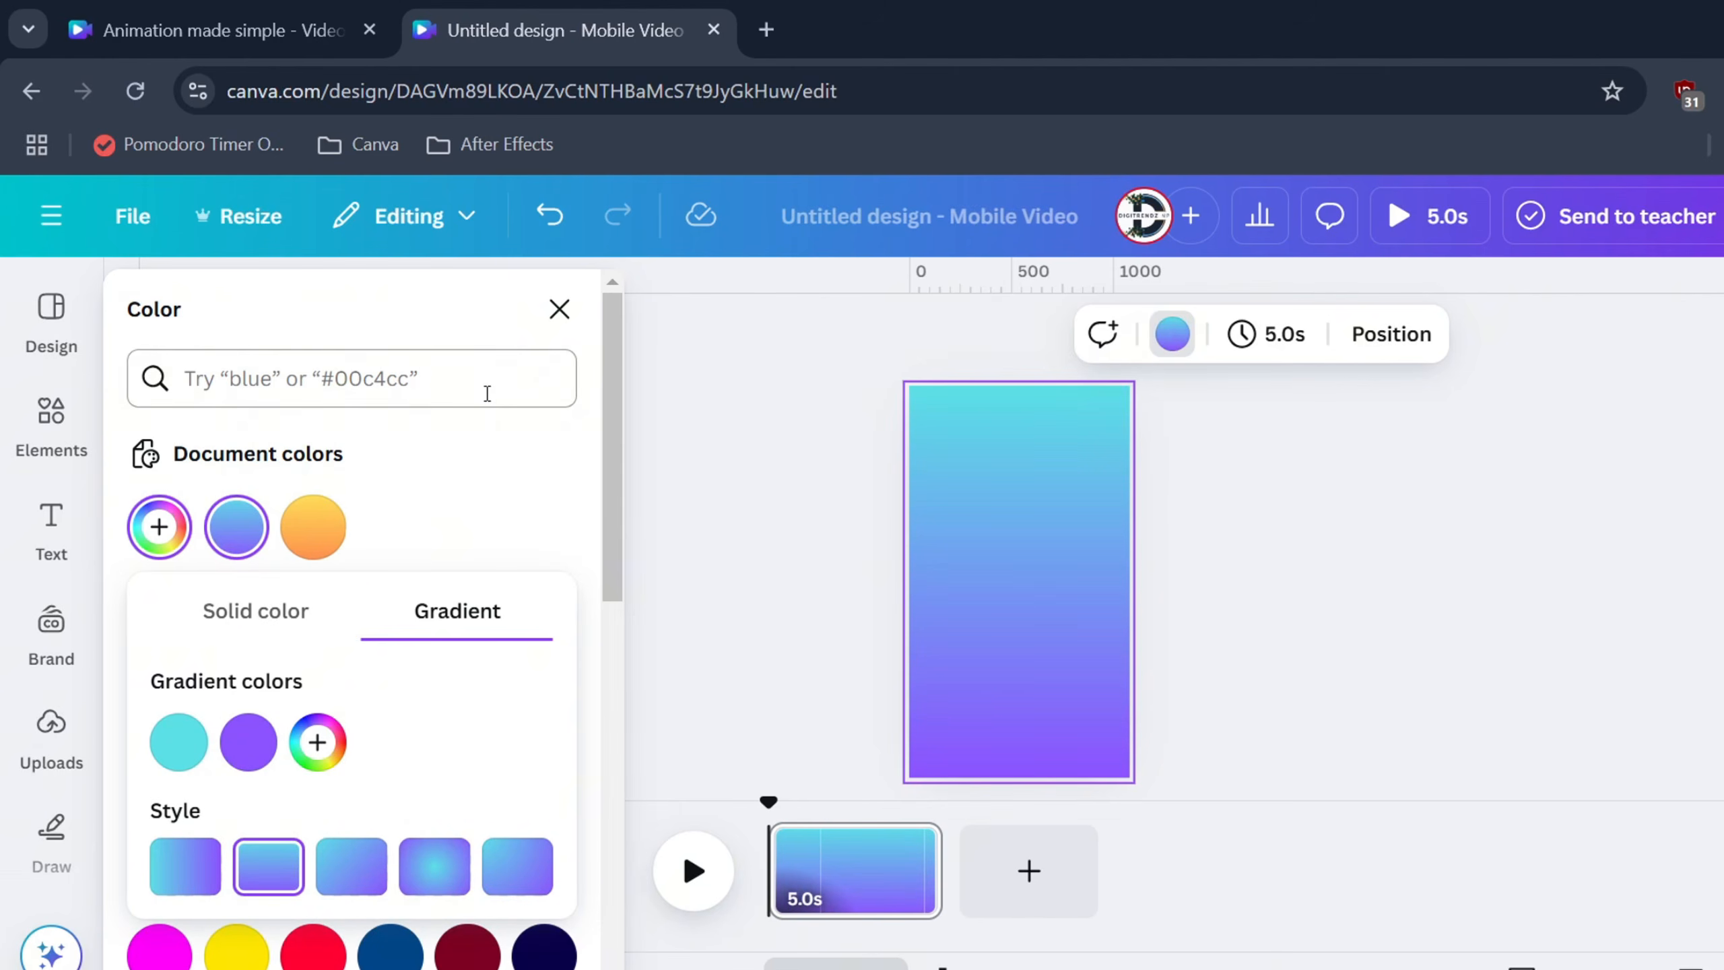
left_click(559, 309)
Add a light-blue cloud from a 'cloud' search at top-left, plus an enlarged duplicate
left_click(365, 311)
type("clou")
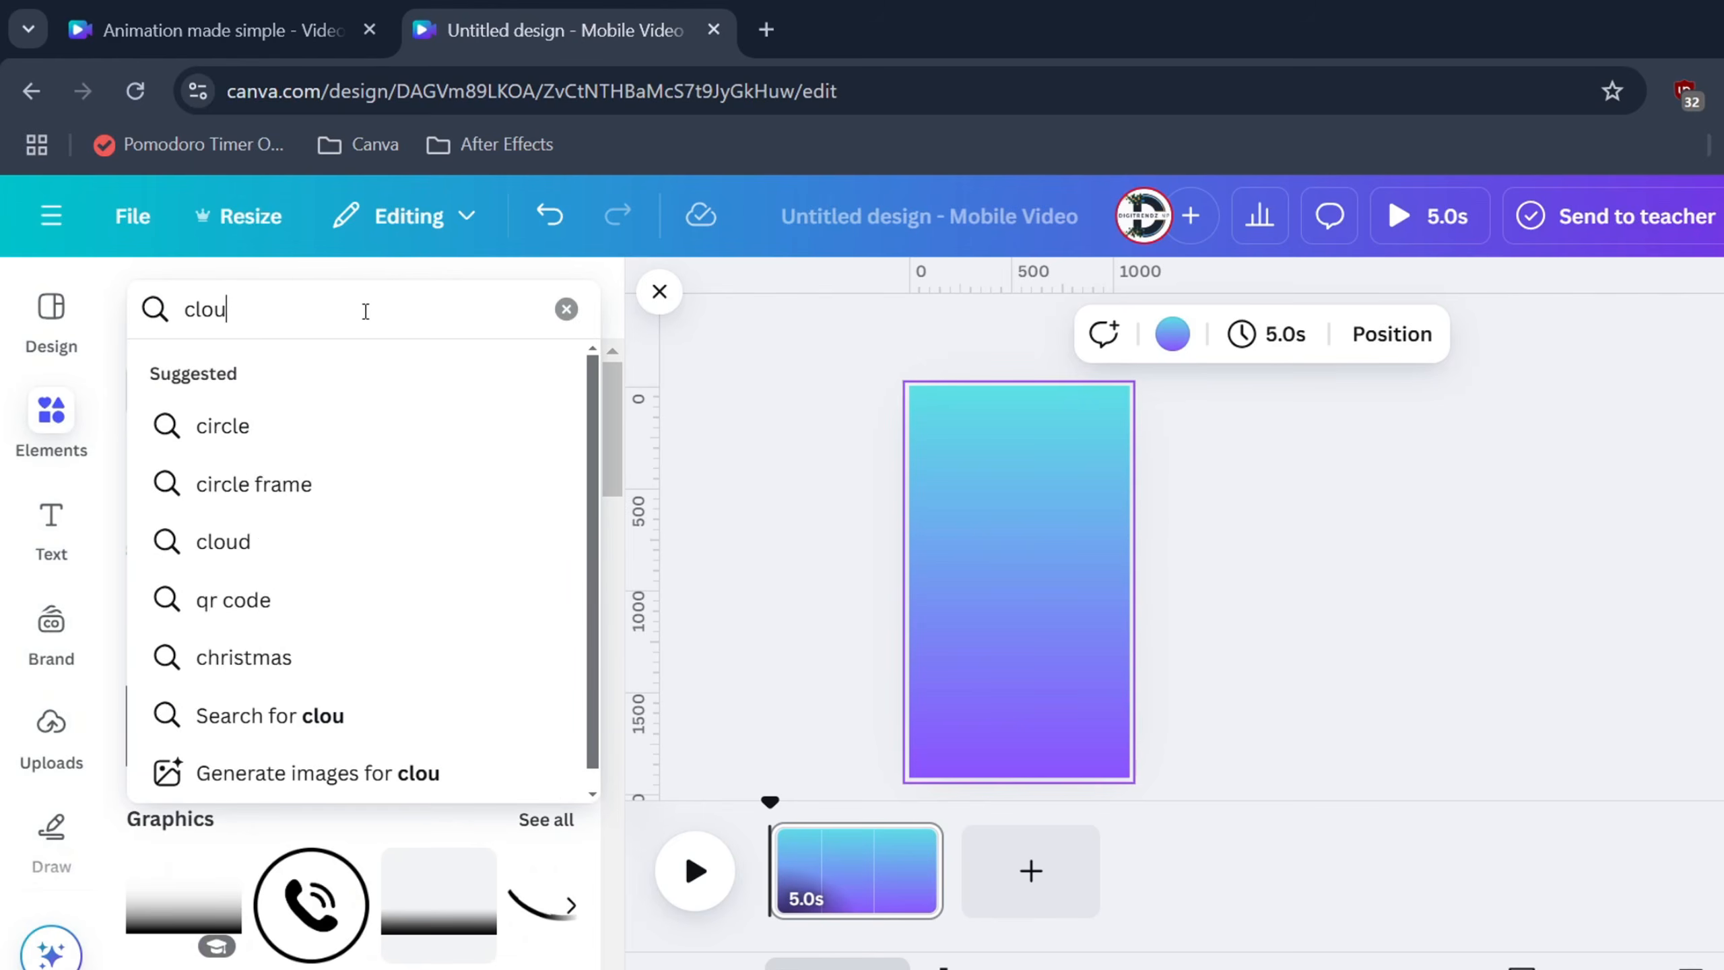
type("d")
left_click(288, 422)
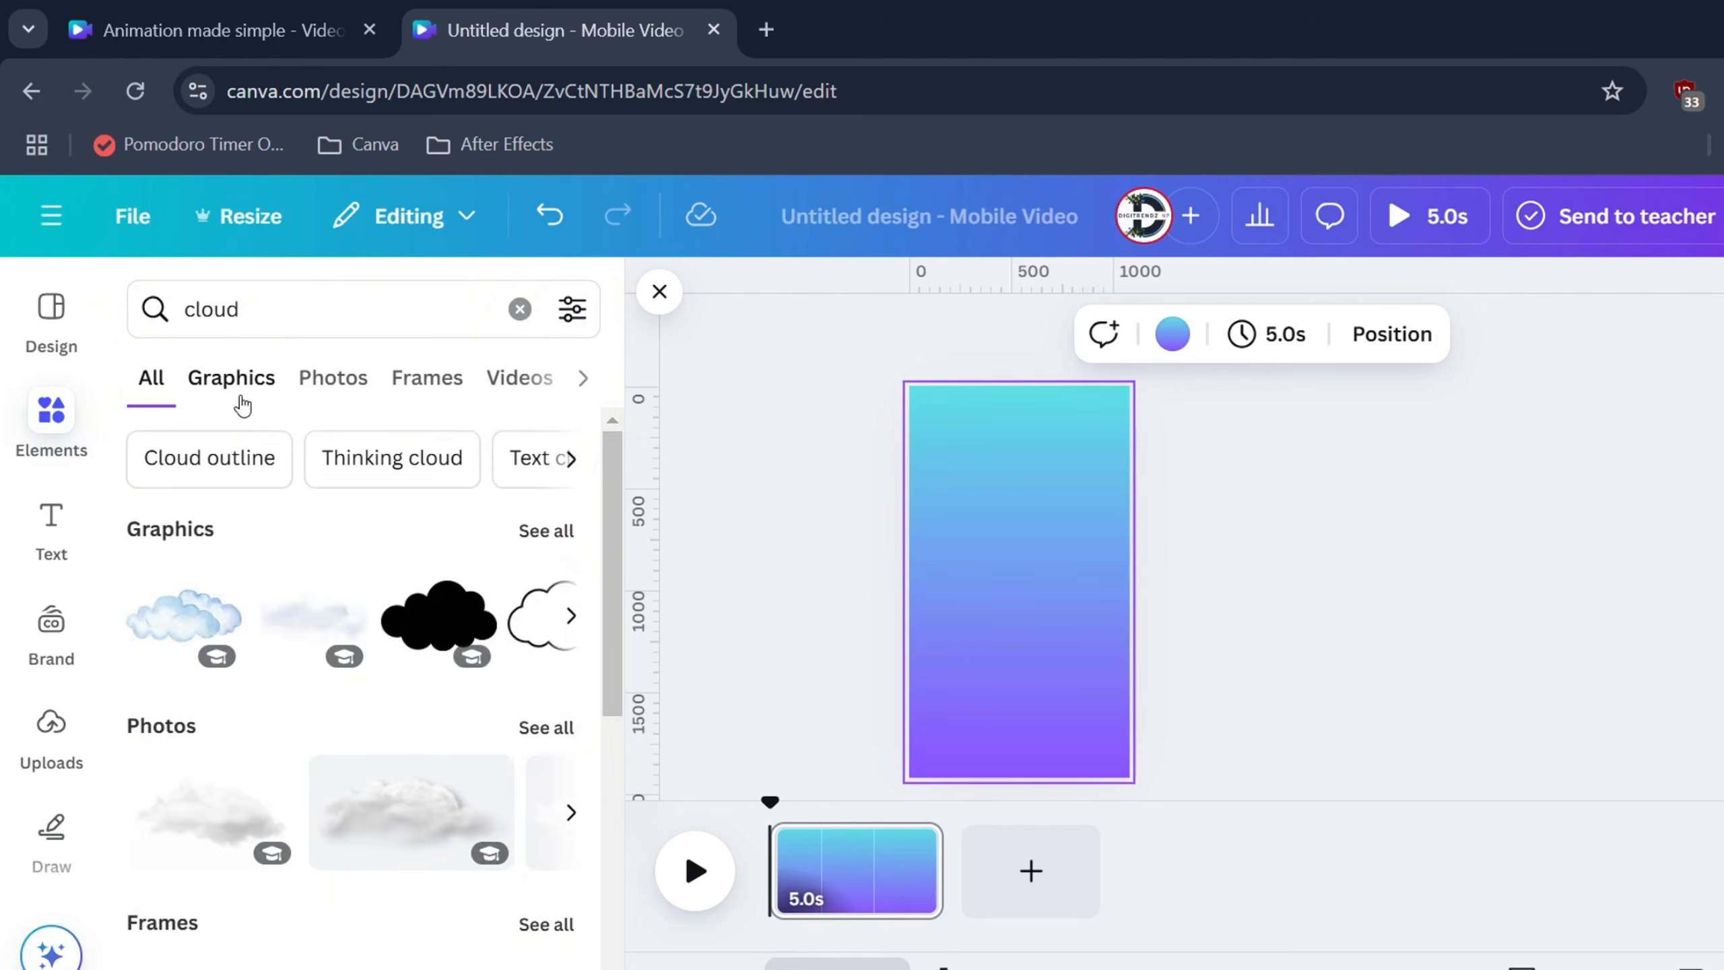
left_click(235, 378)
scroll(496, 724, "down", 3)
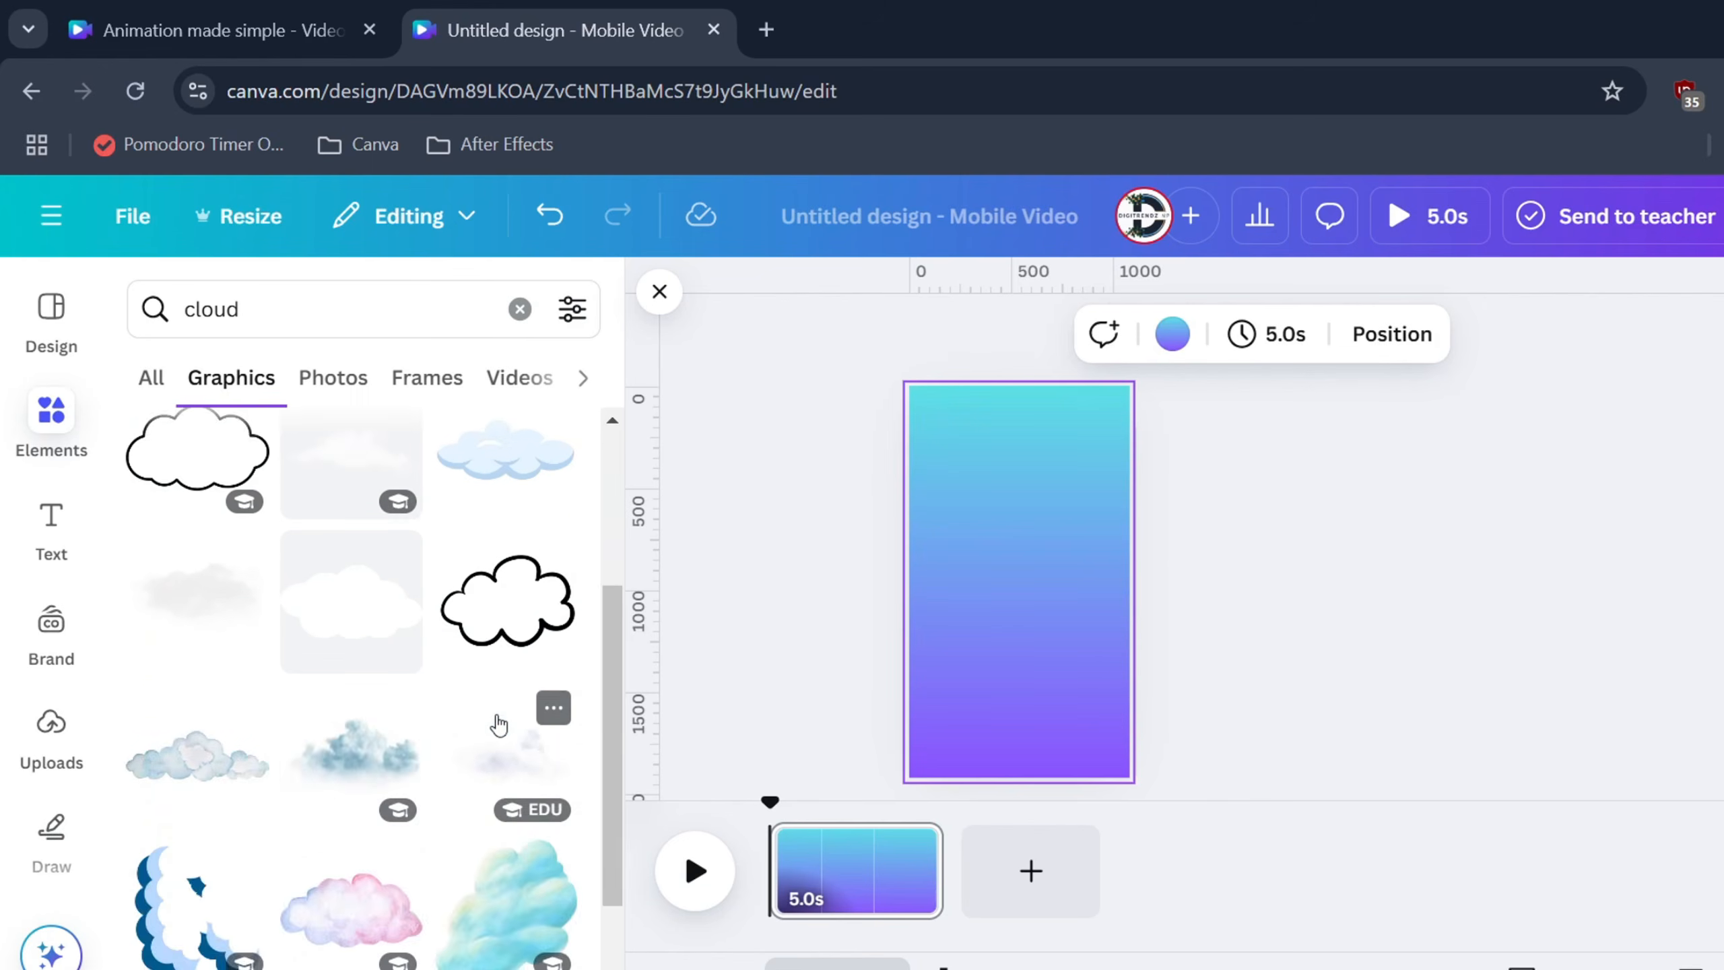
scroll(496, 724, "up", 3)
left_click(501, 729)
left_click_drag(1006, 579, 910, 466)
left_click(972, 544)
left_click_drag(1013, 526, 1045, 562)
Add a smiling sun from a 'sun' search, resize it to 503×503, and set it on the middle cloud
left_click(256, 307)
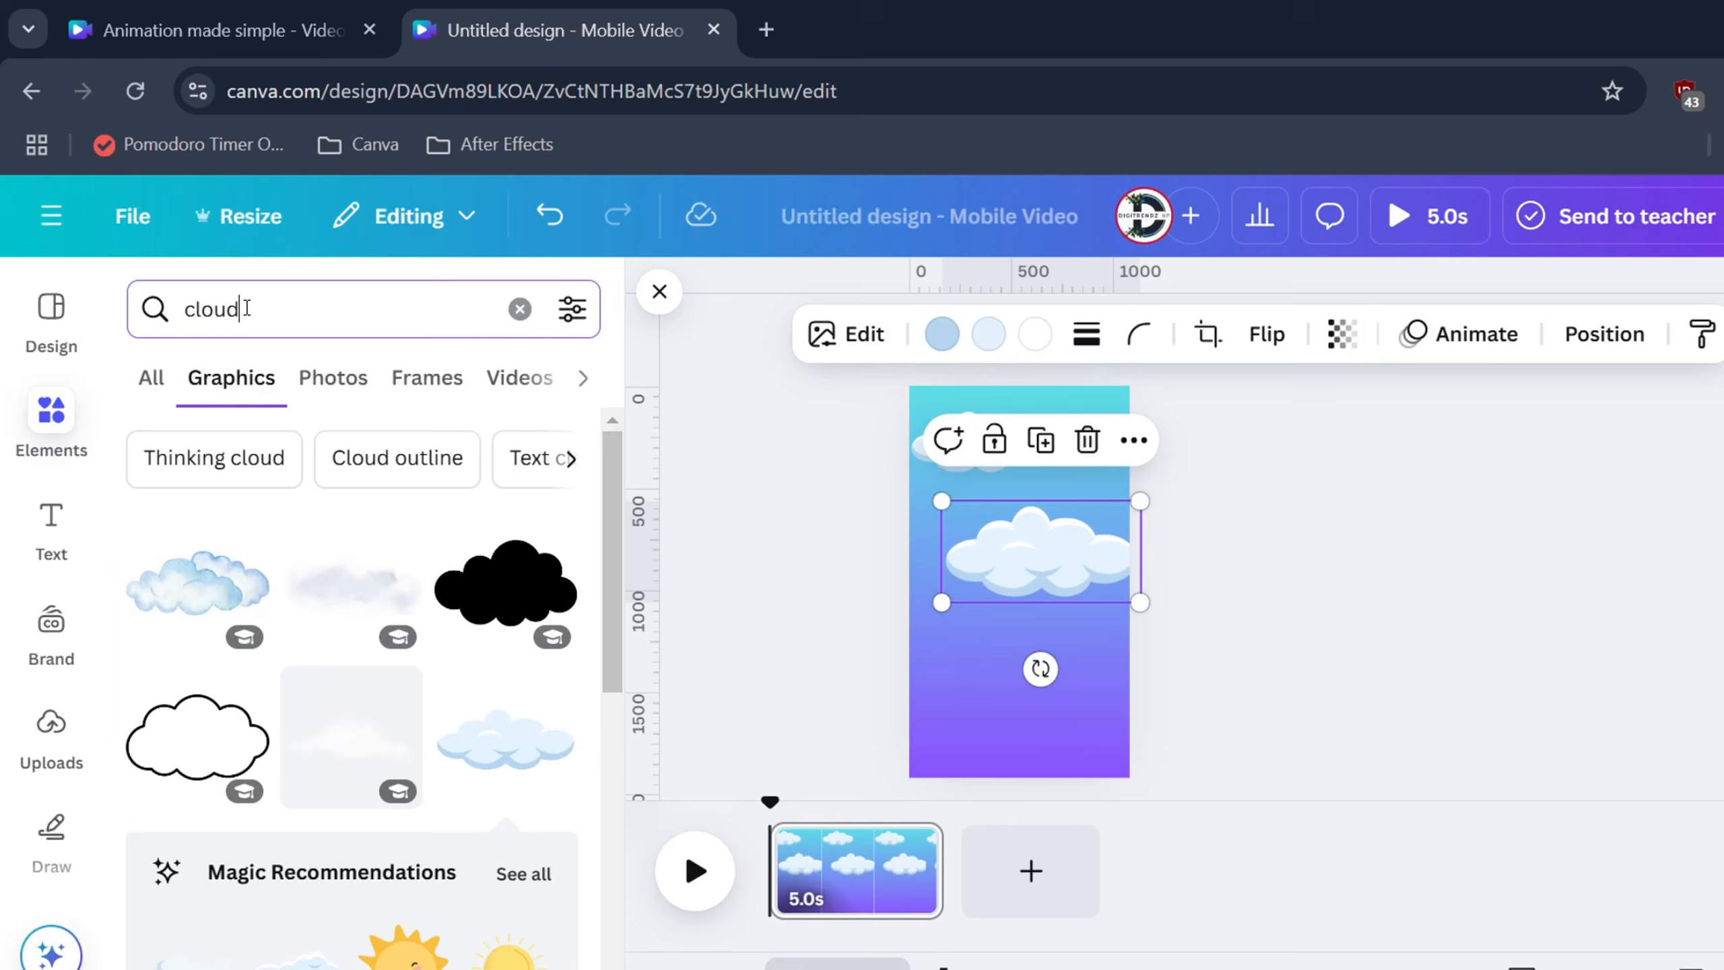
double_click(259, 305)
type("sun")
scroll(401, 485, "down", 4)
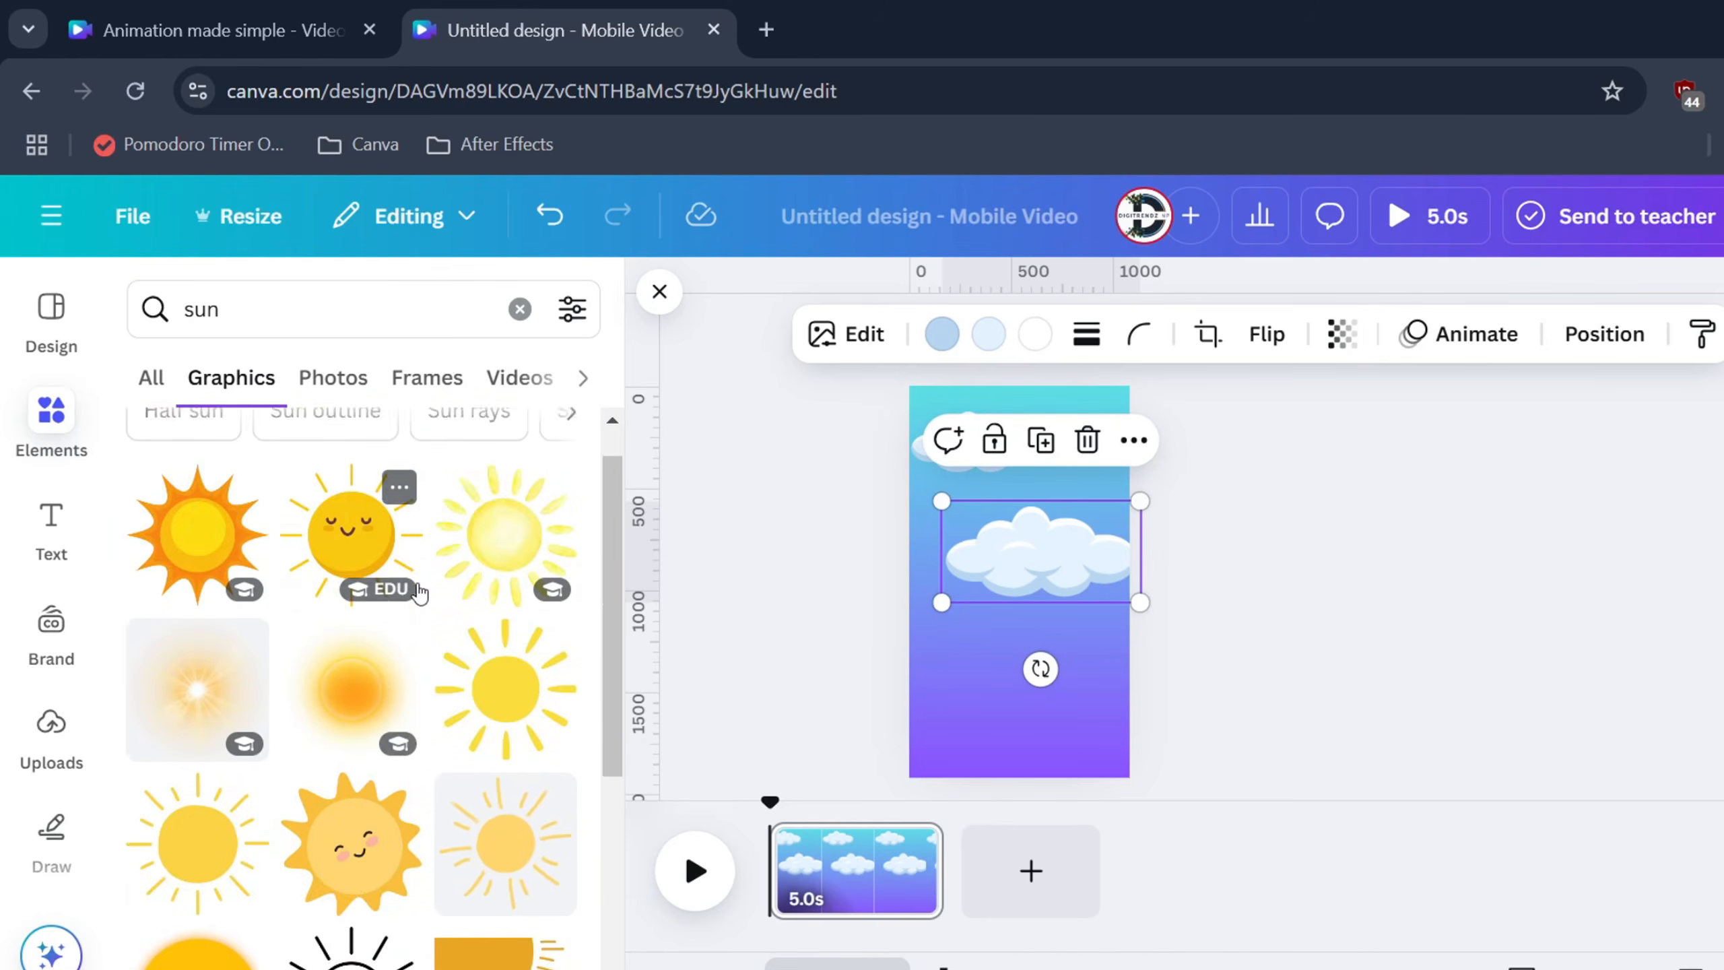
scroll(218, 775, "up", 4)
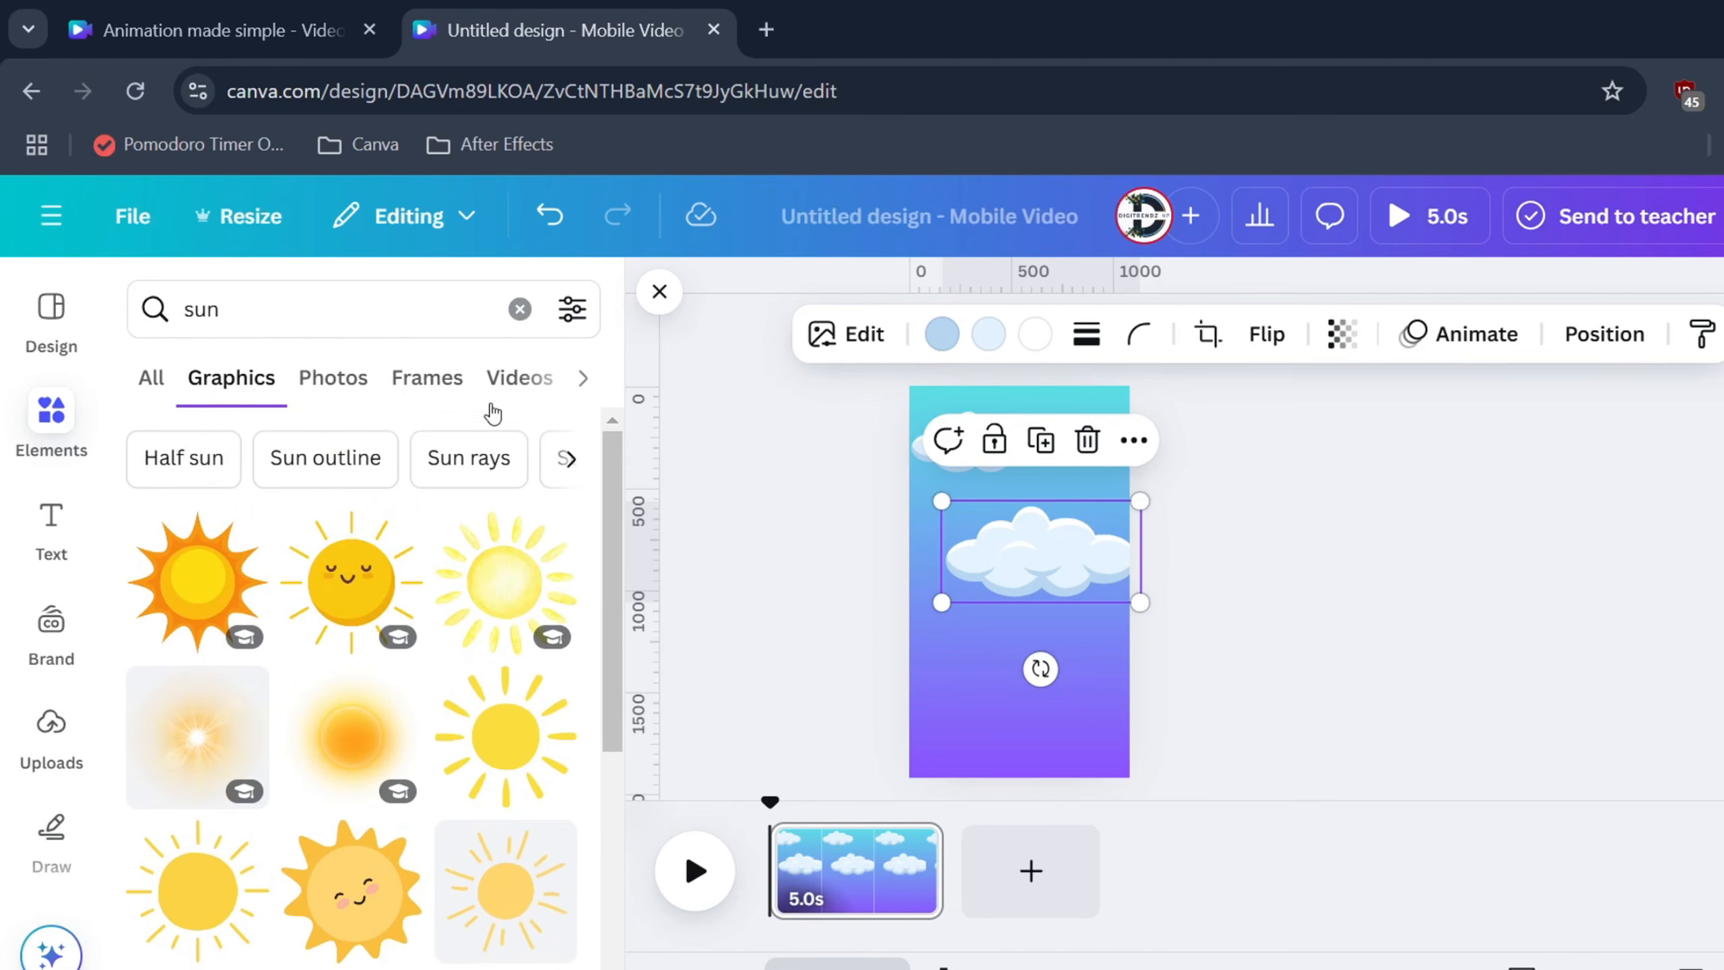
left_click(572, 309)
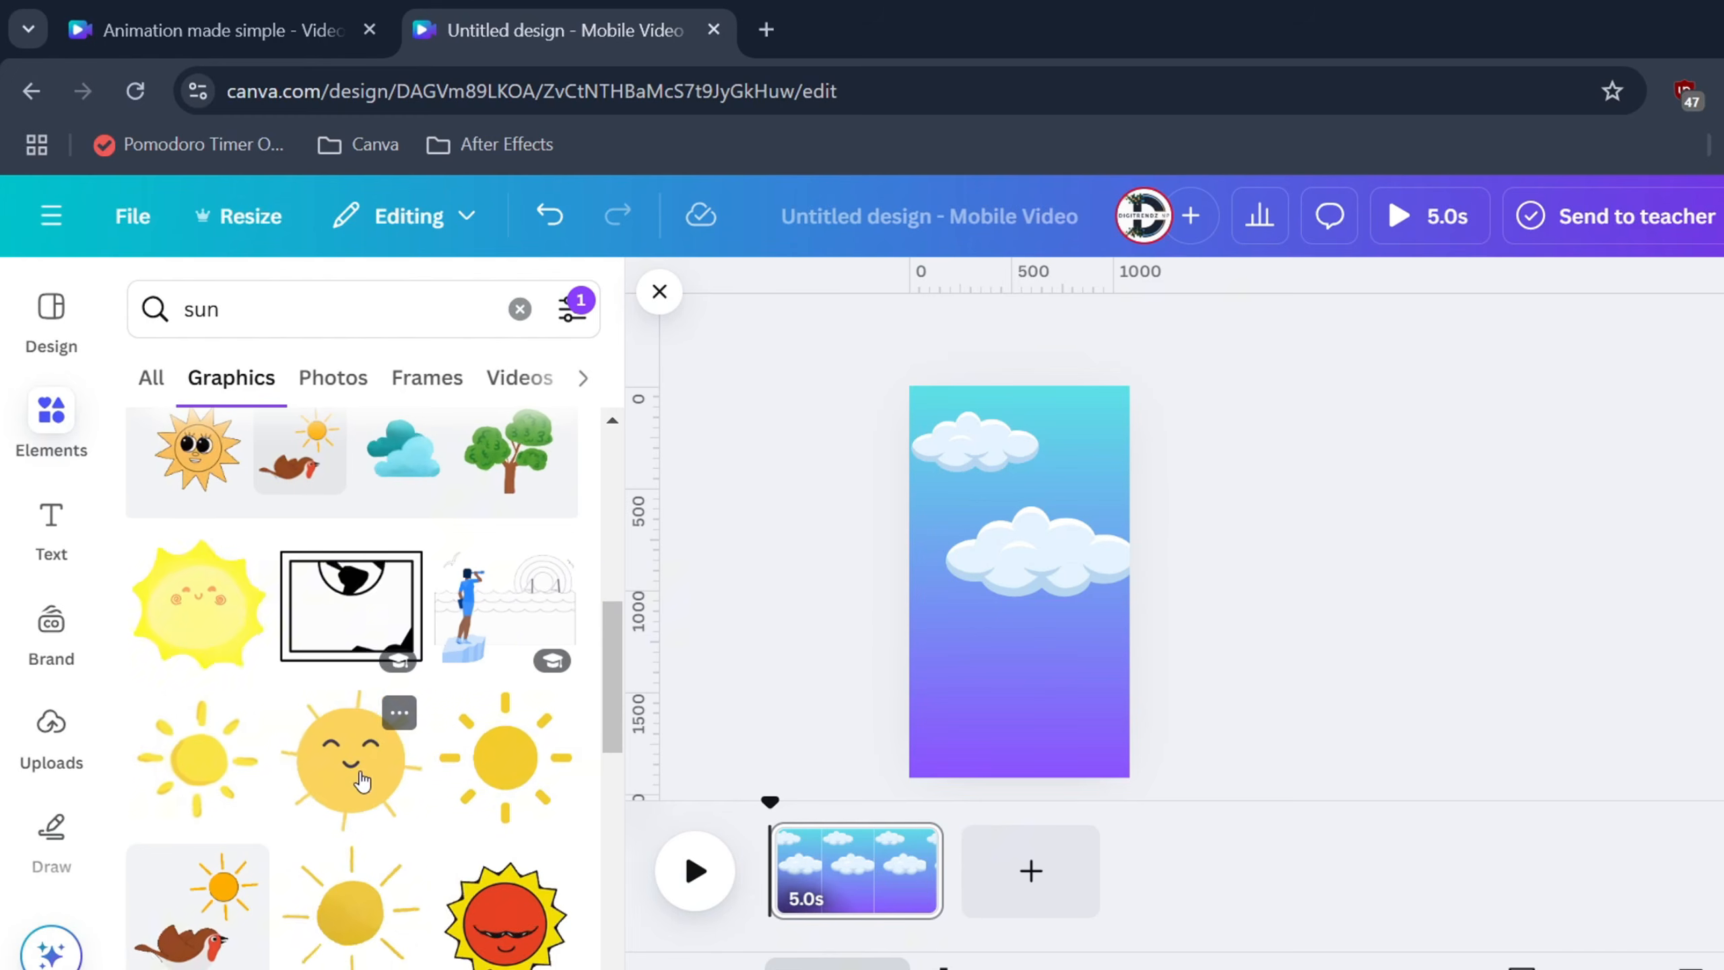
left_click(362, 774)
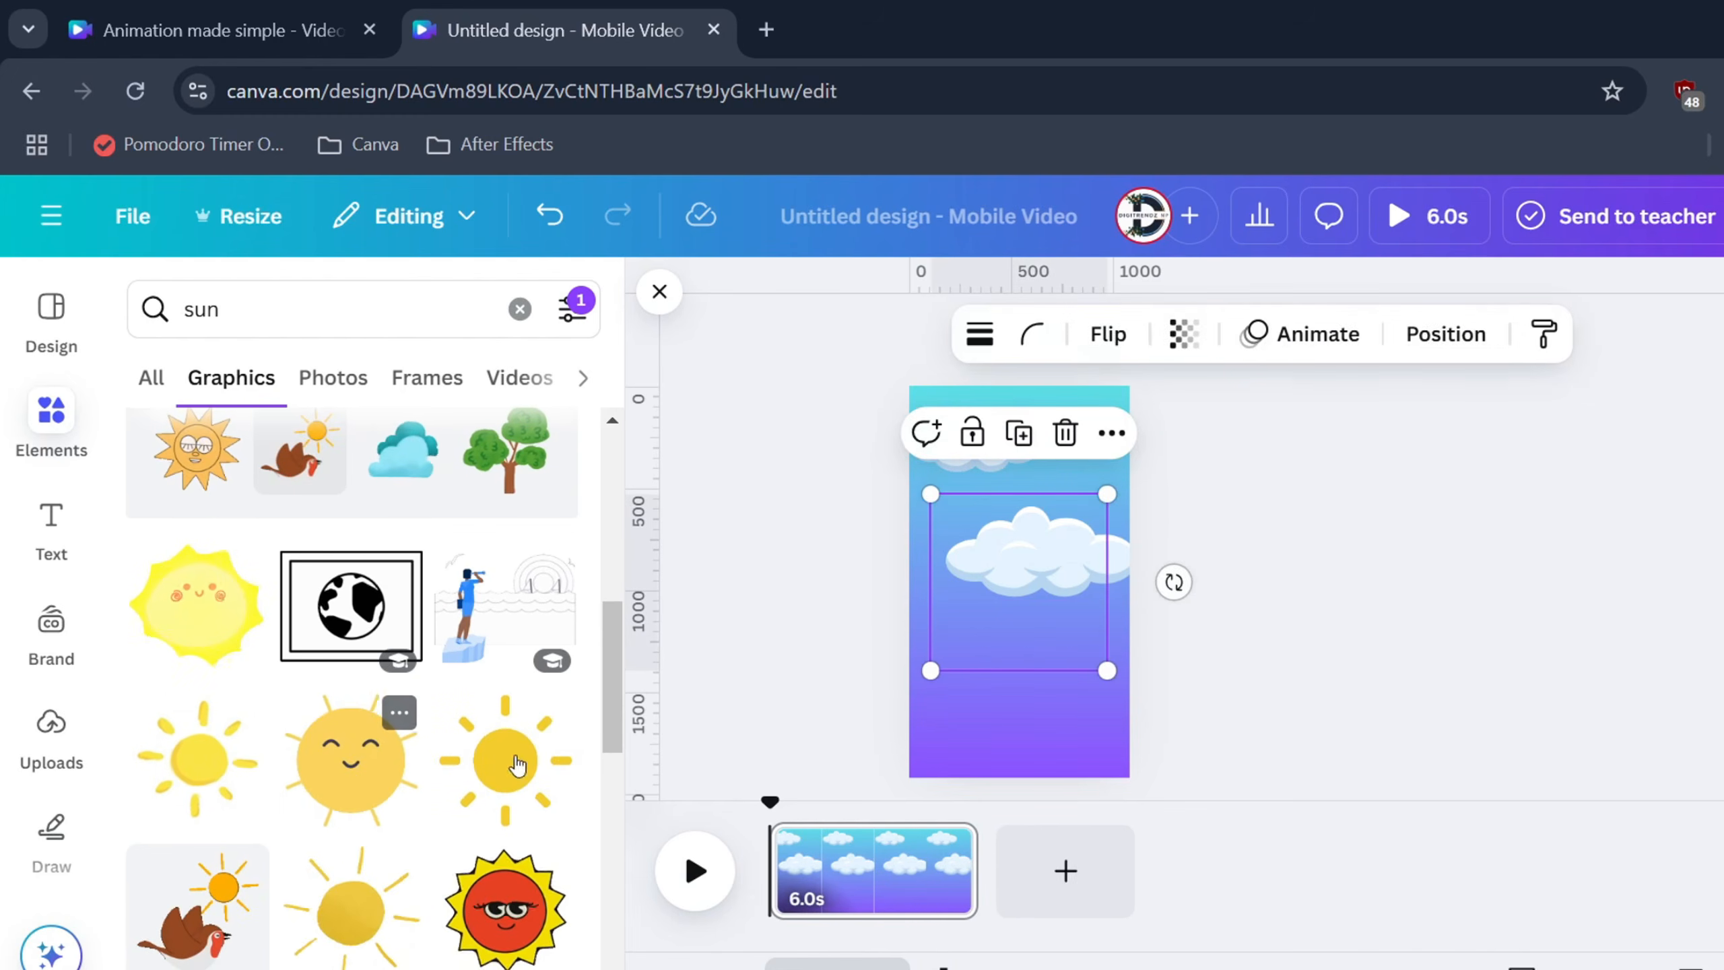
left_click_drag(1106, 494, 1029, 565)
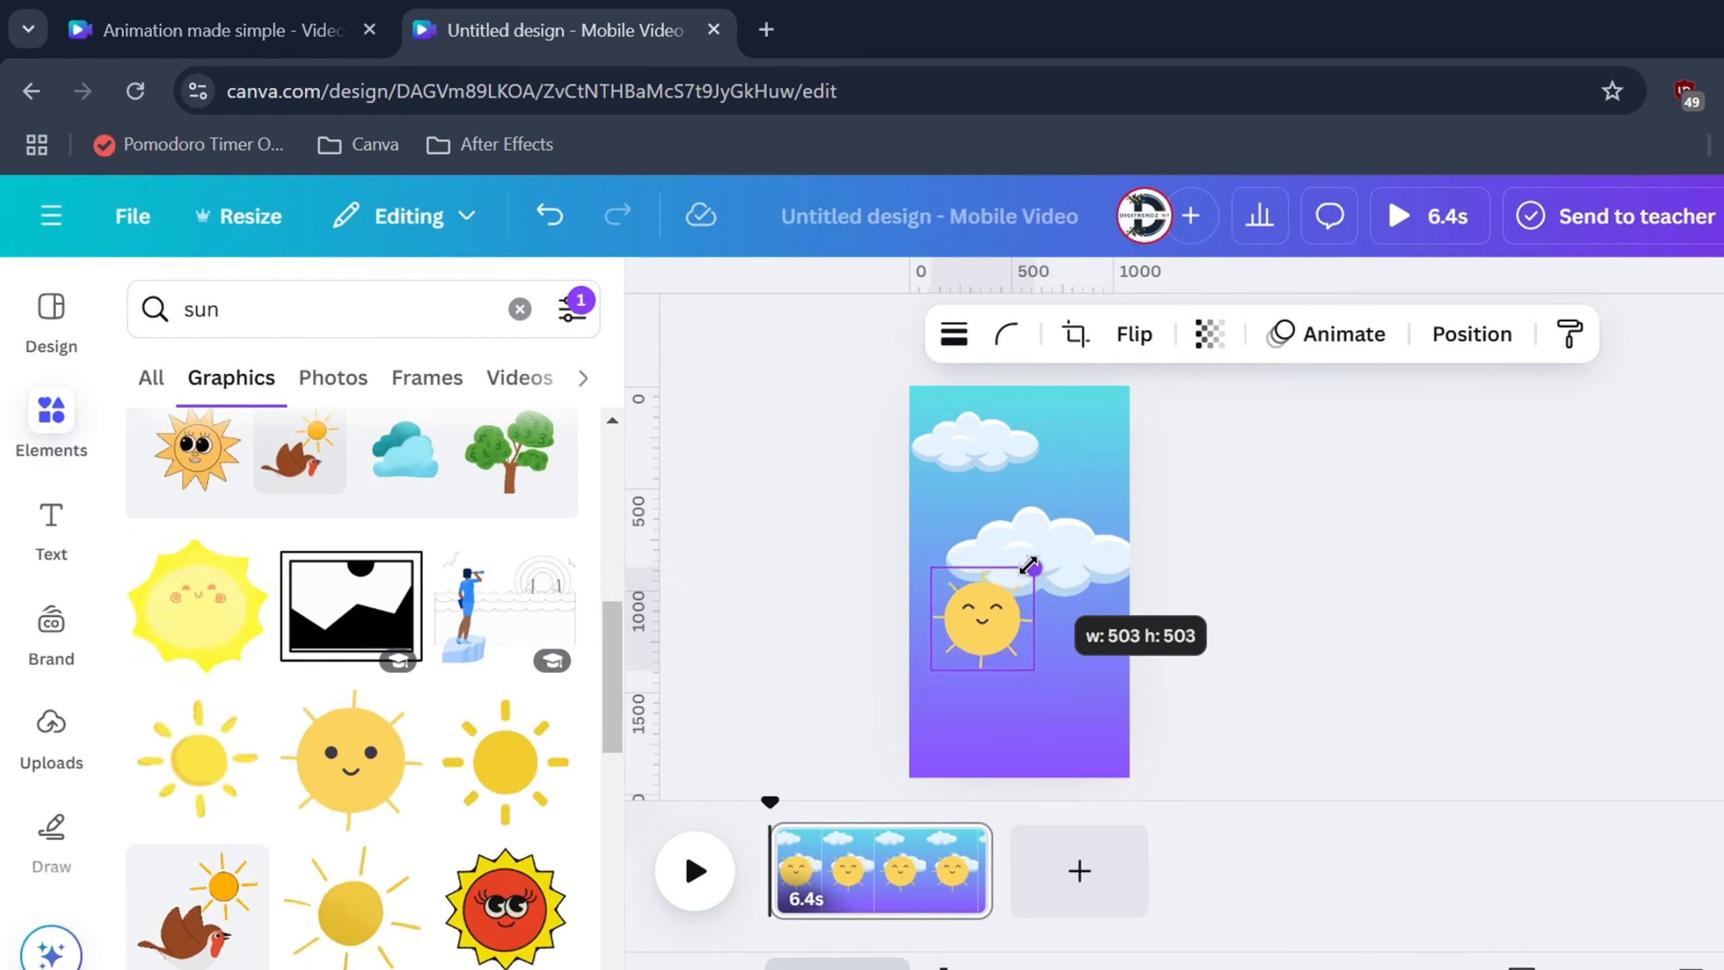
left_click_drag(967, 644, 1017, 547)
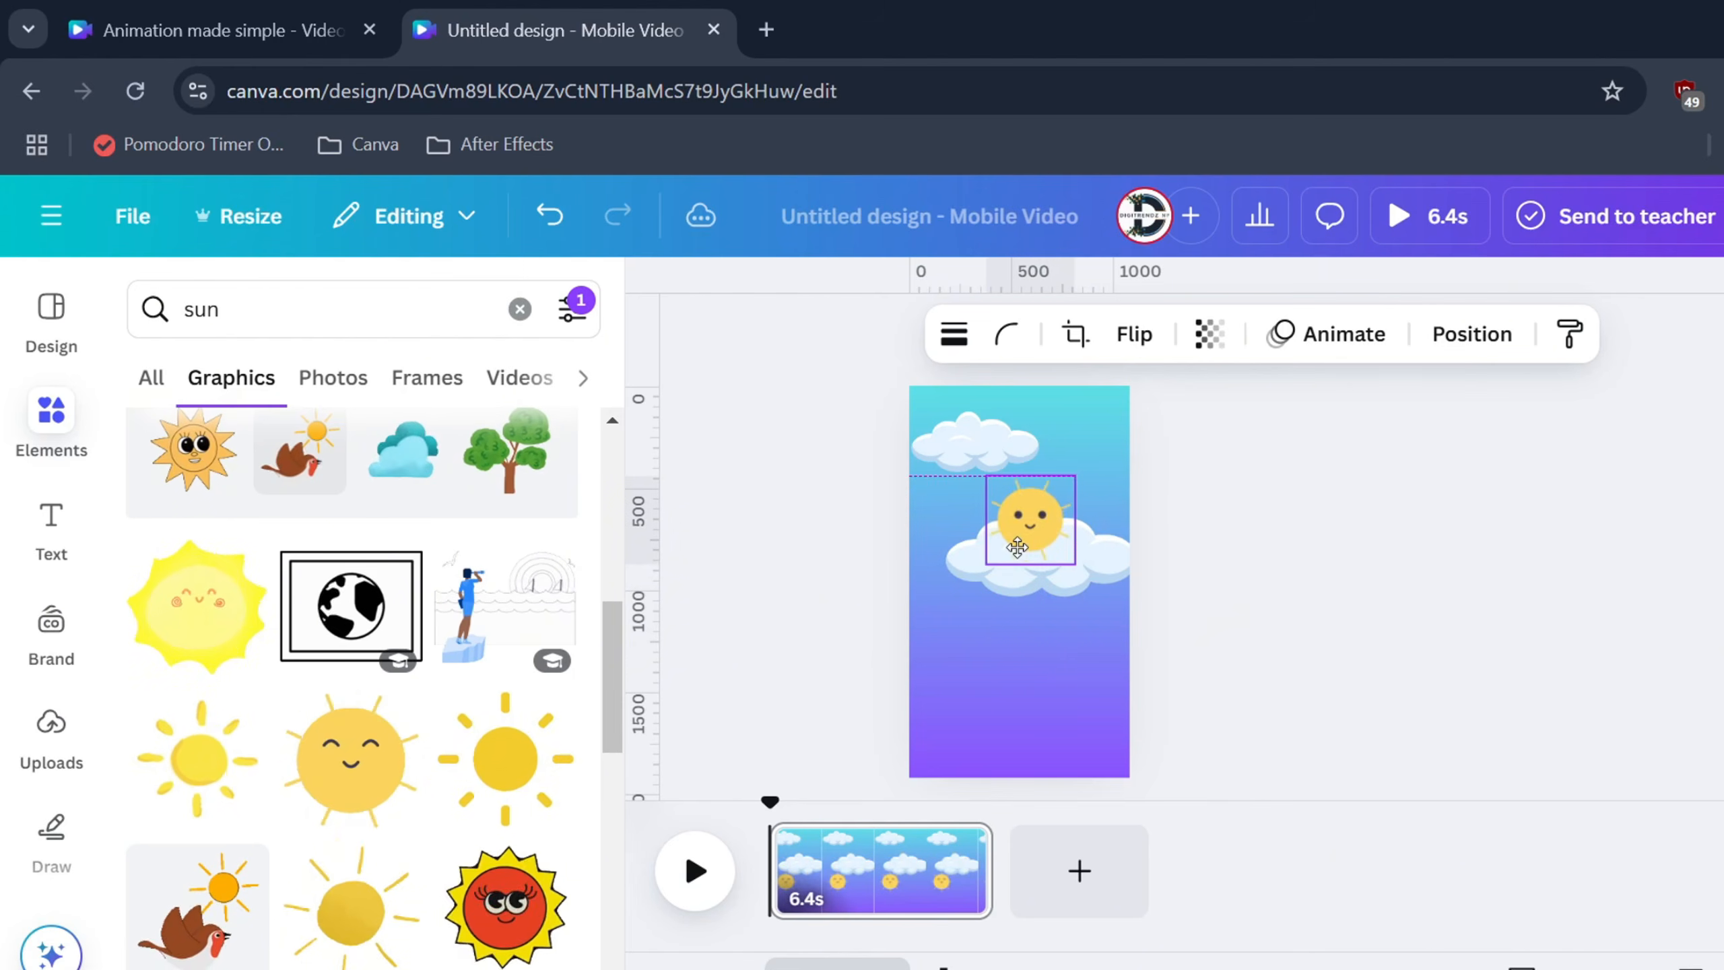
double_click(243, 309)
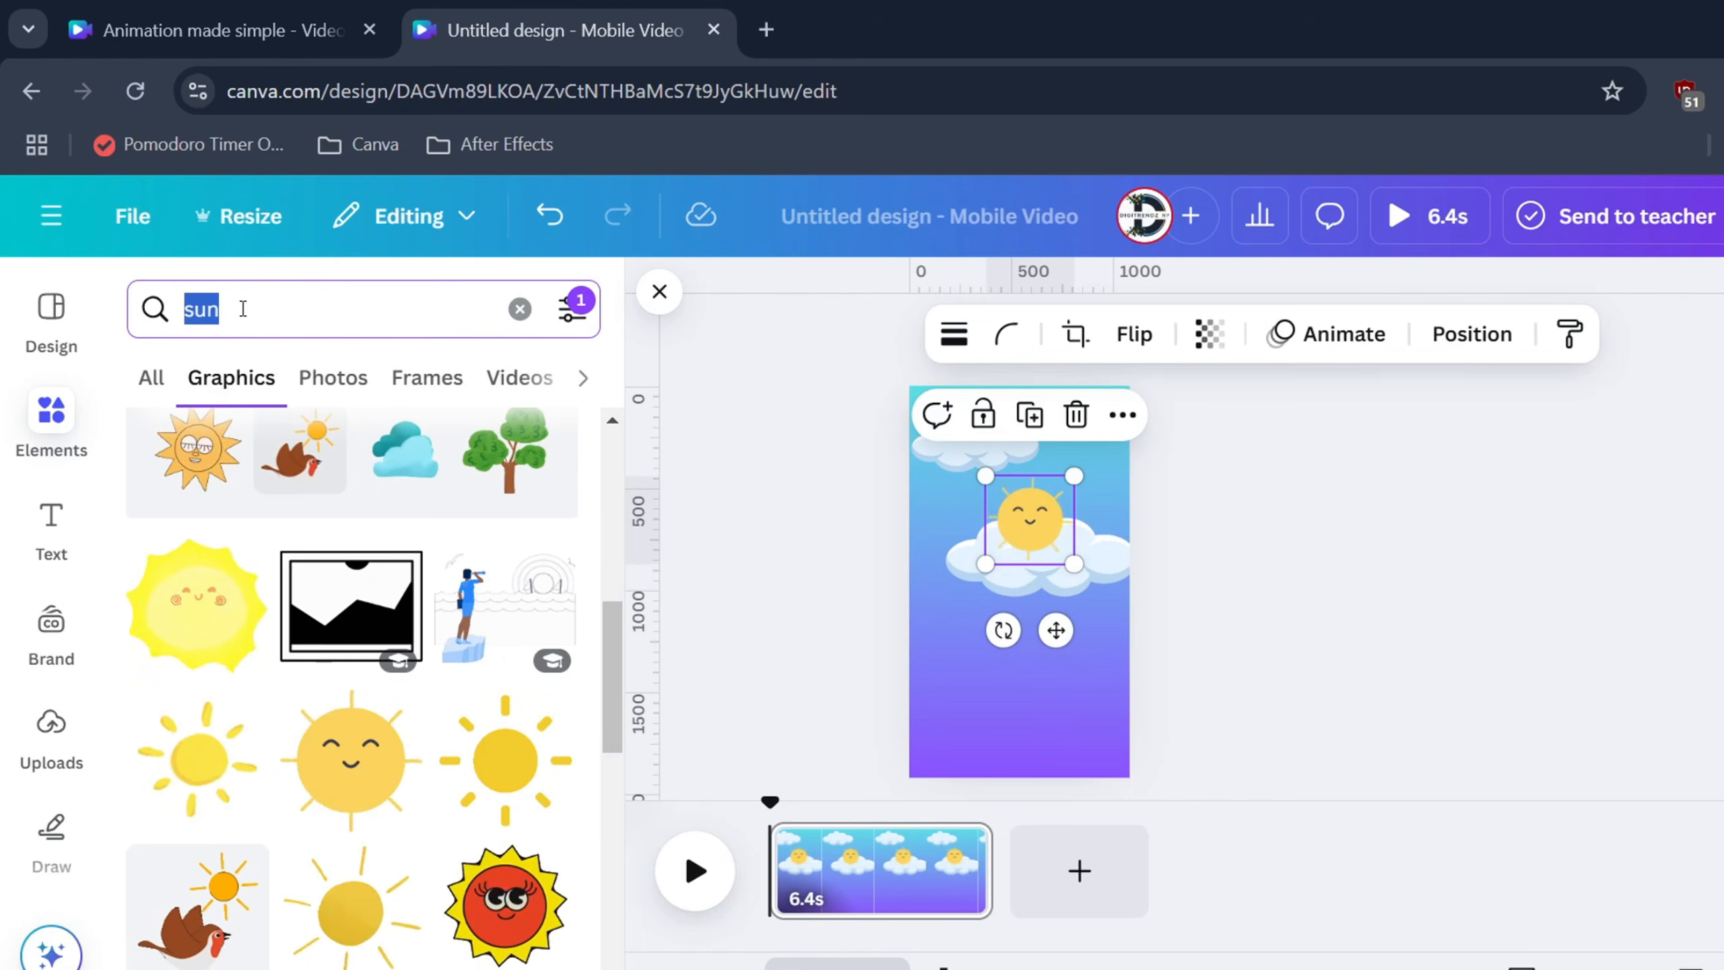
Add a purple pill button from a static-only 'button' search and move it lower
type("button")
key("Return")
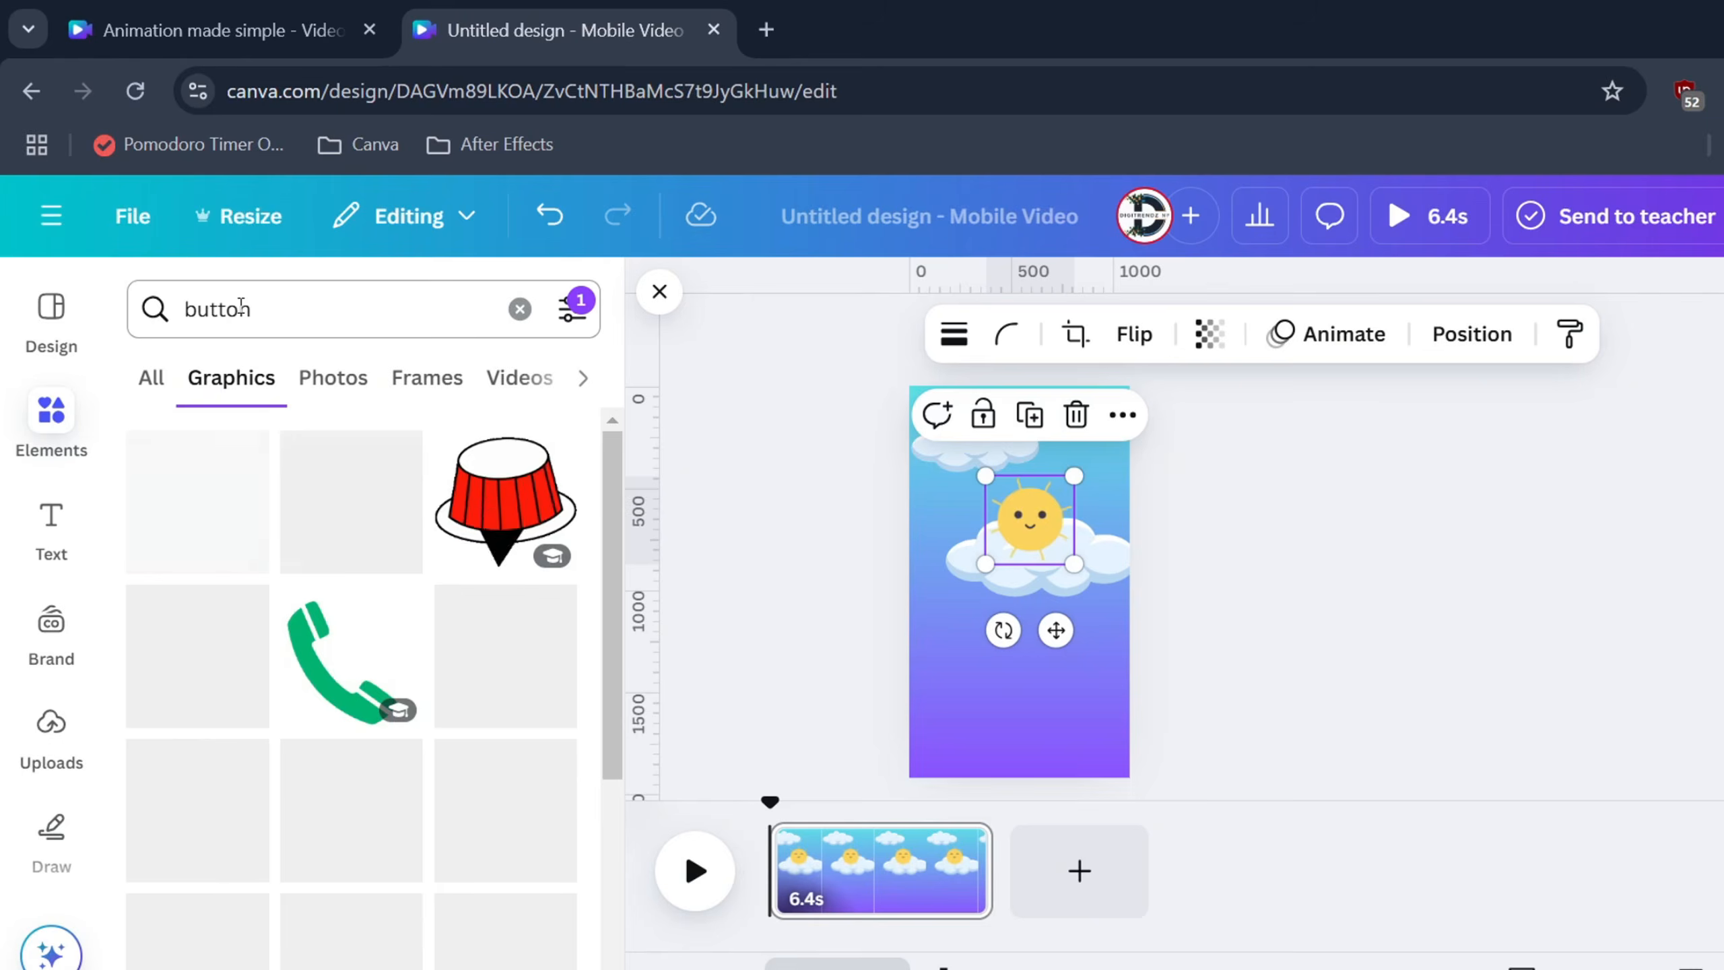
left_click(572, 318)
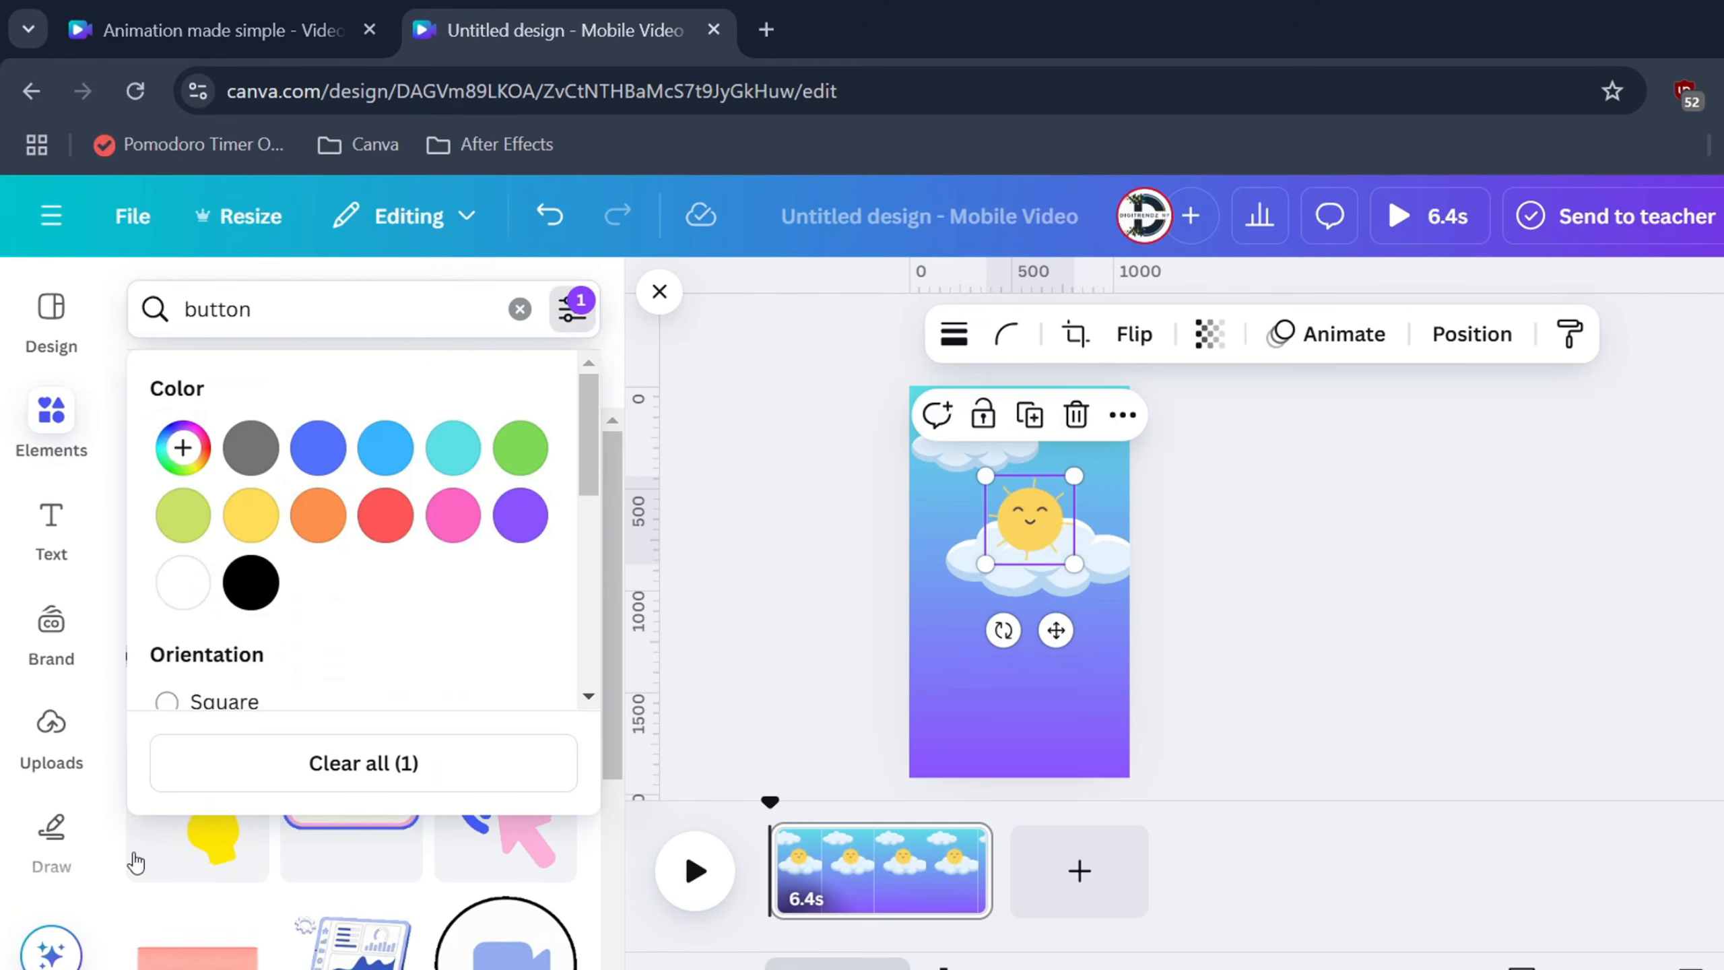
scroll(369, 631, "down", 5)
scroll(197, 455, "up", 2)
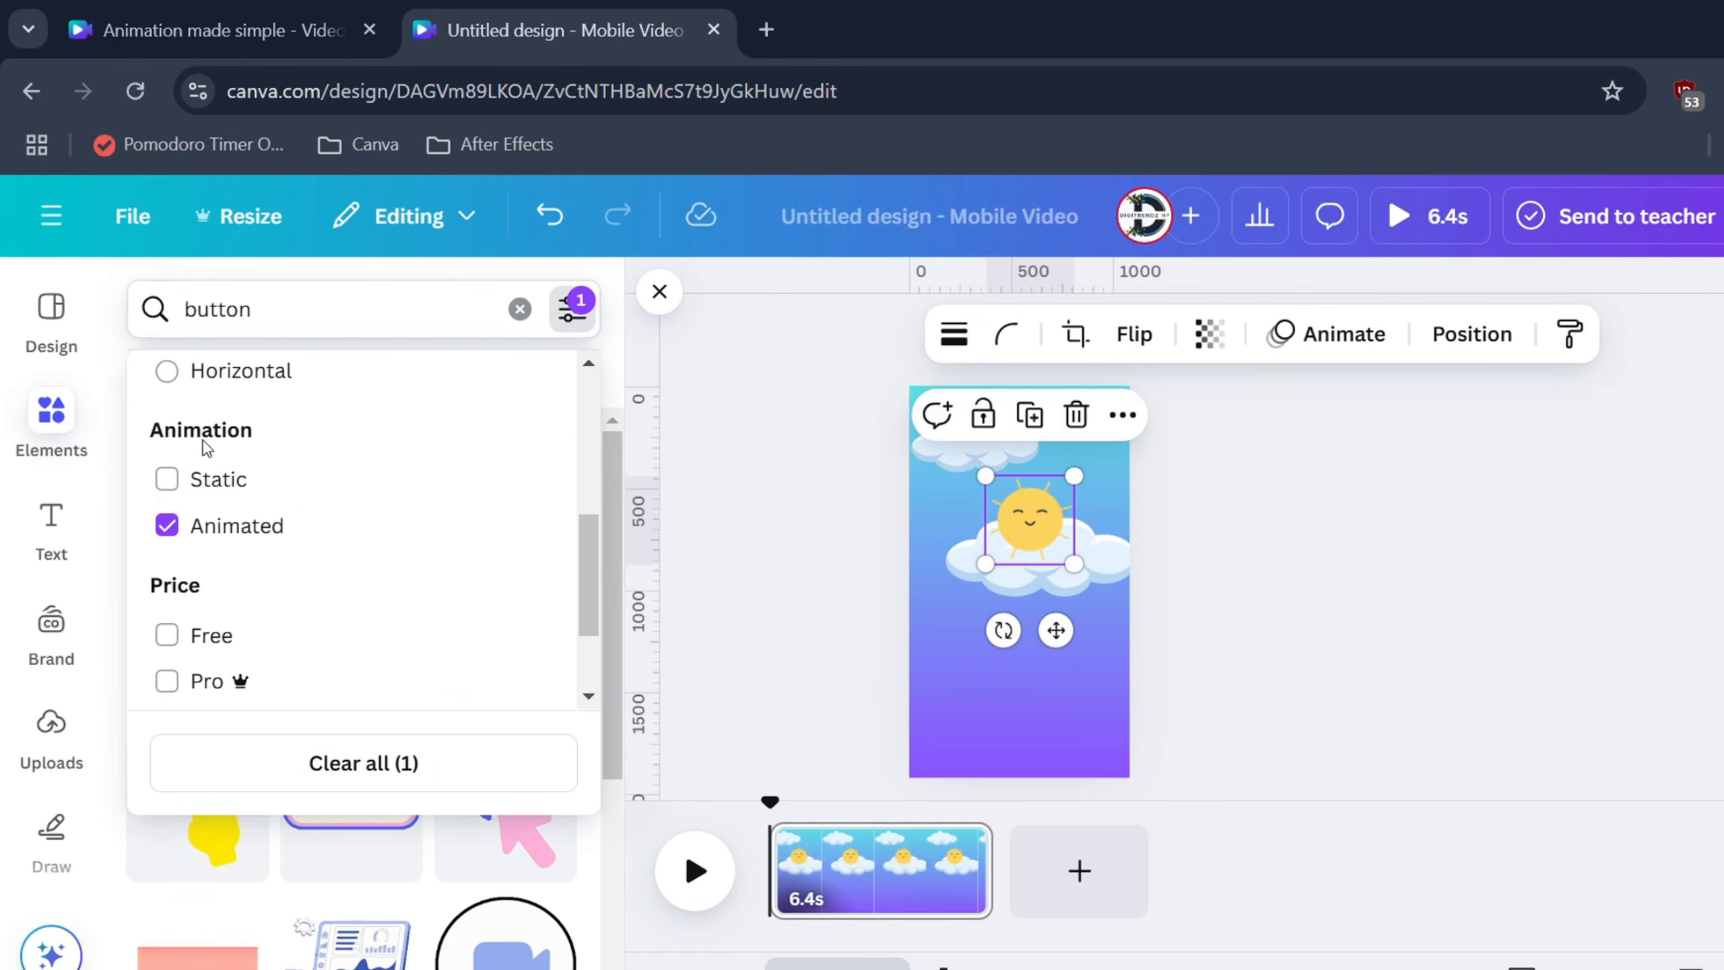
left_click(212, 479)
left_click(585, 858)
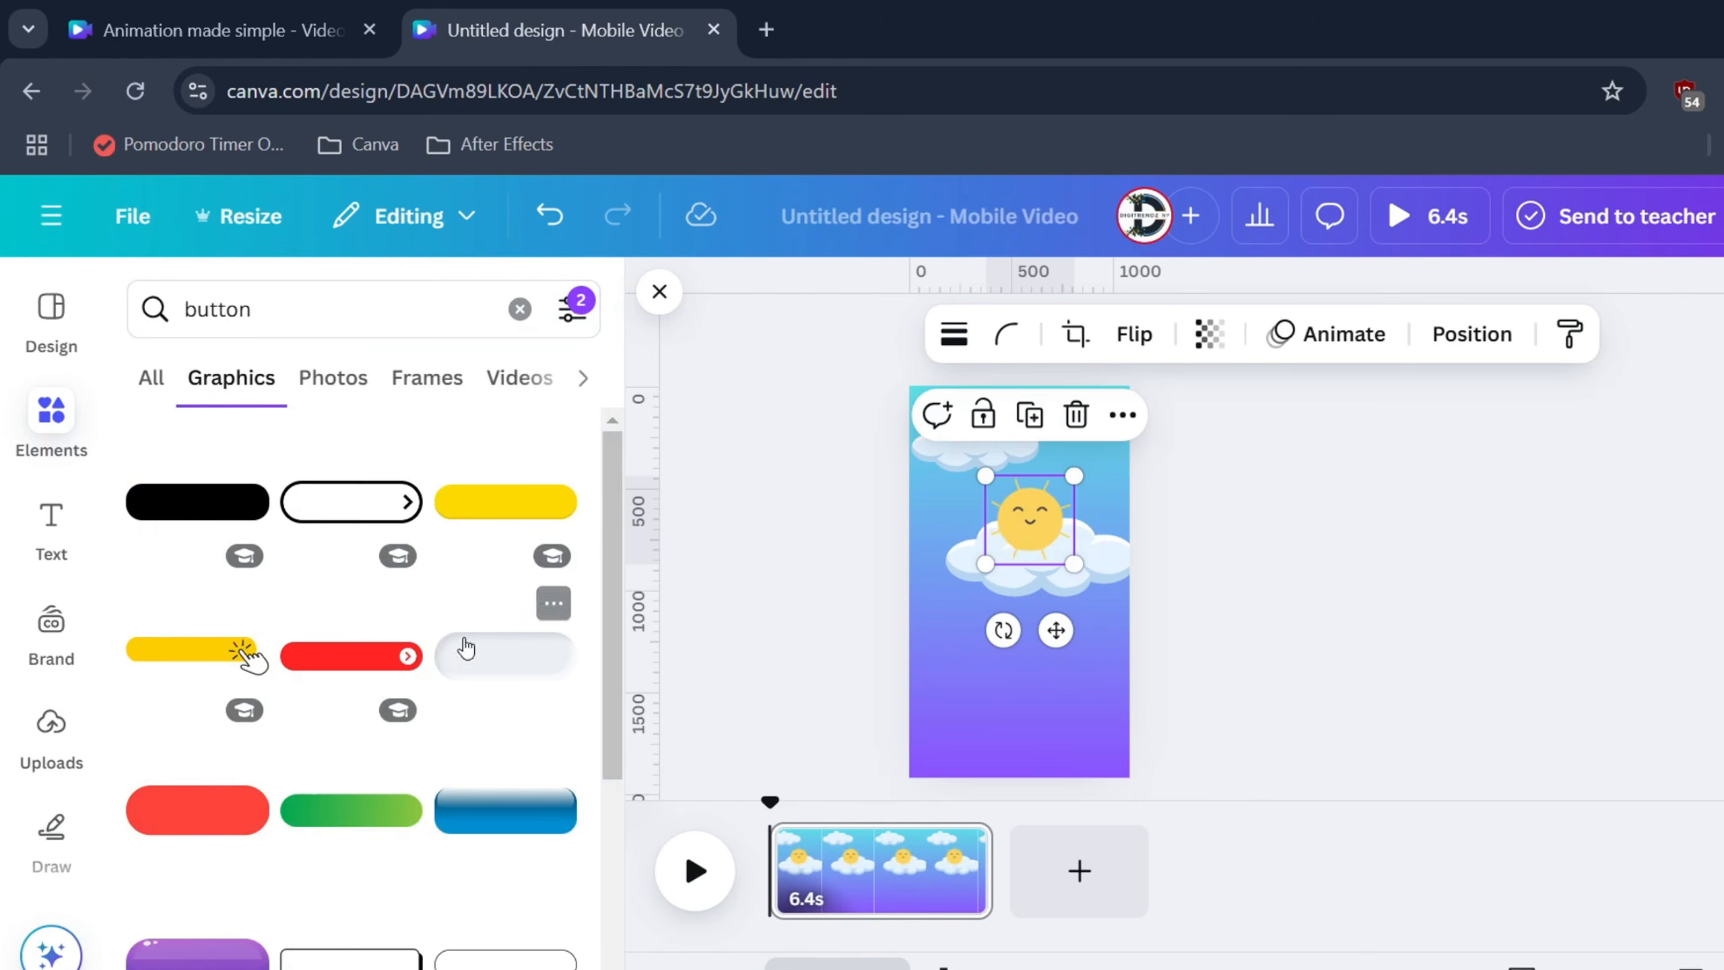
scroll(198, 828, "down", 2)
left_click(197, 829)
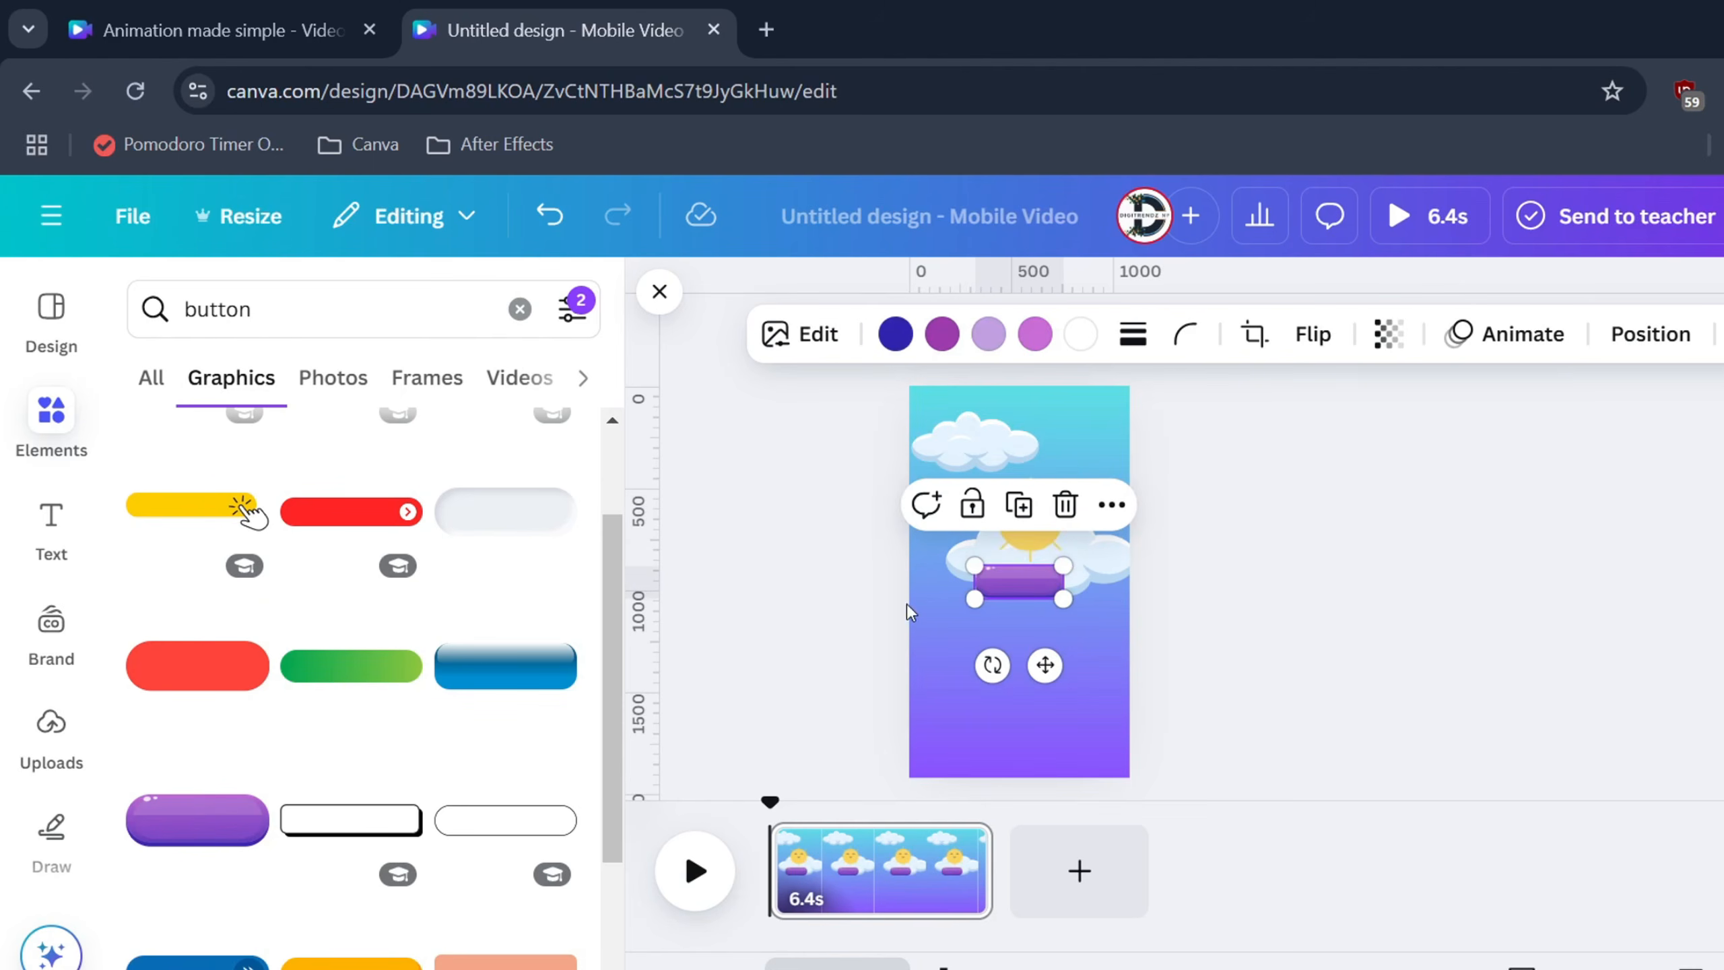
left_click_drag(1028, 589, 1038, 657)
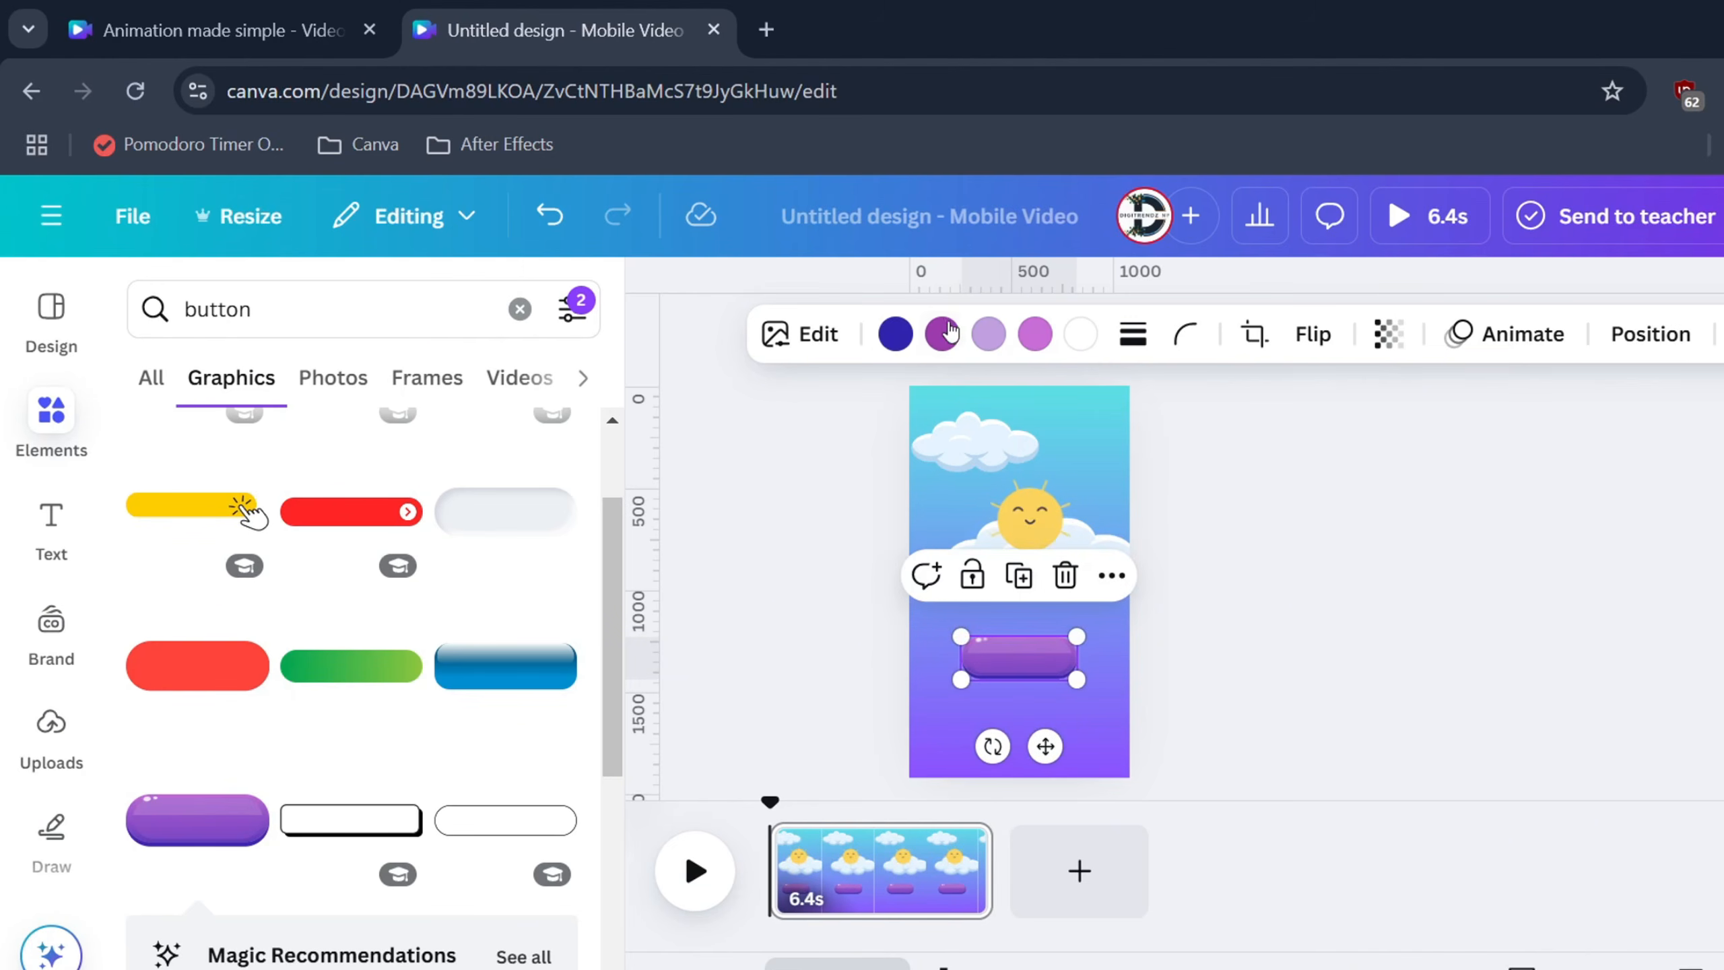
Recolour the pill button's parts from purple to dark navy and dark blue
left_click(942, 333)
left_click(404, 542)
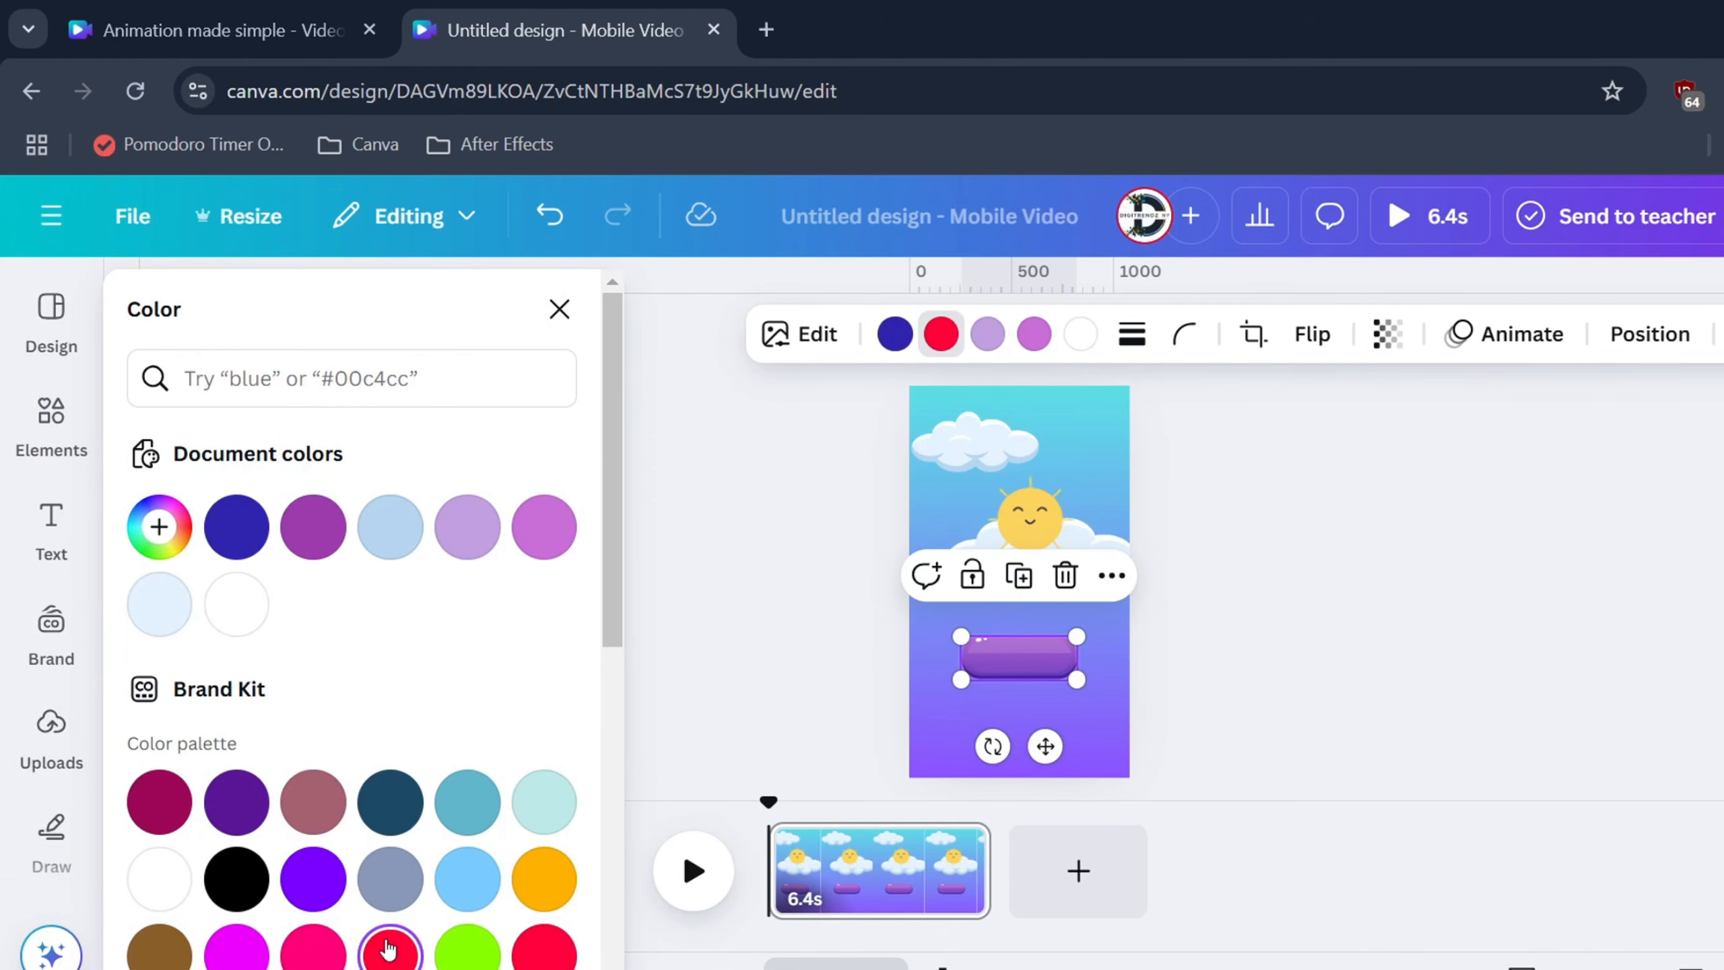
left_click(895, 335)
left_click(406, 951)
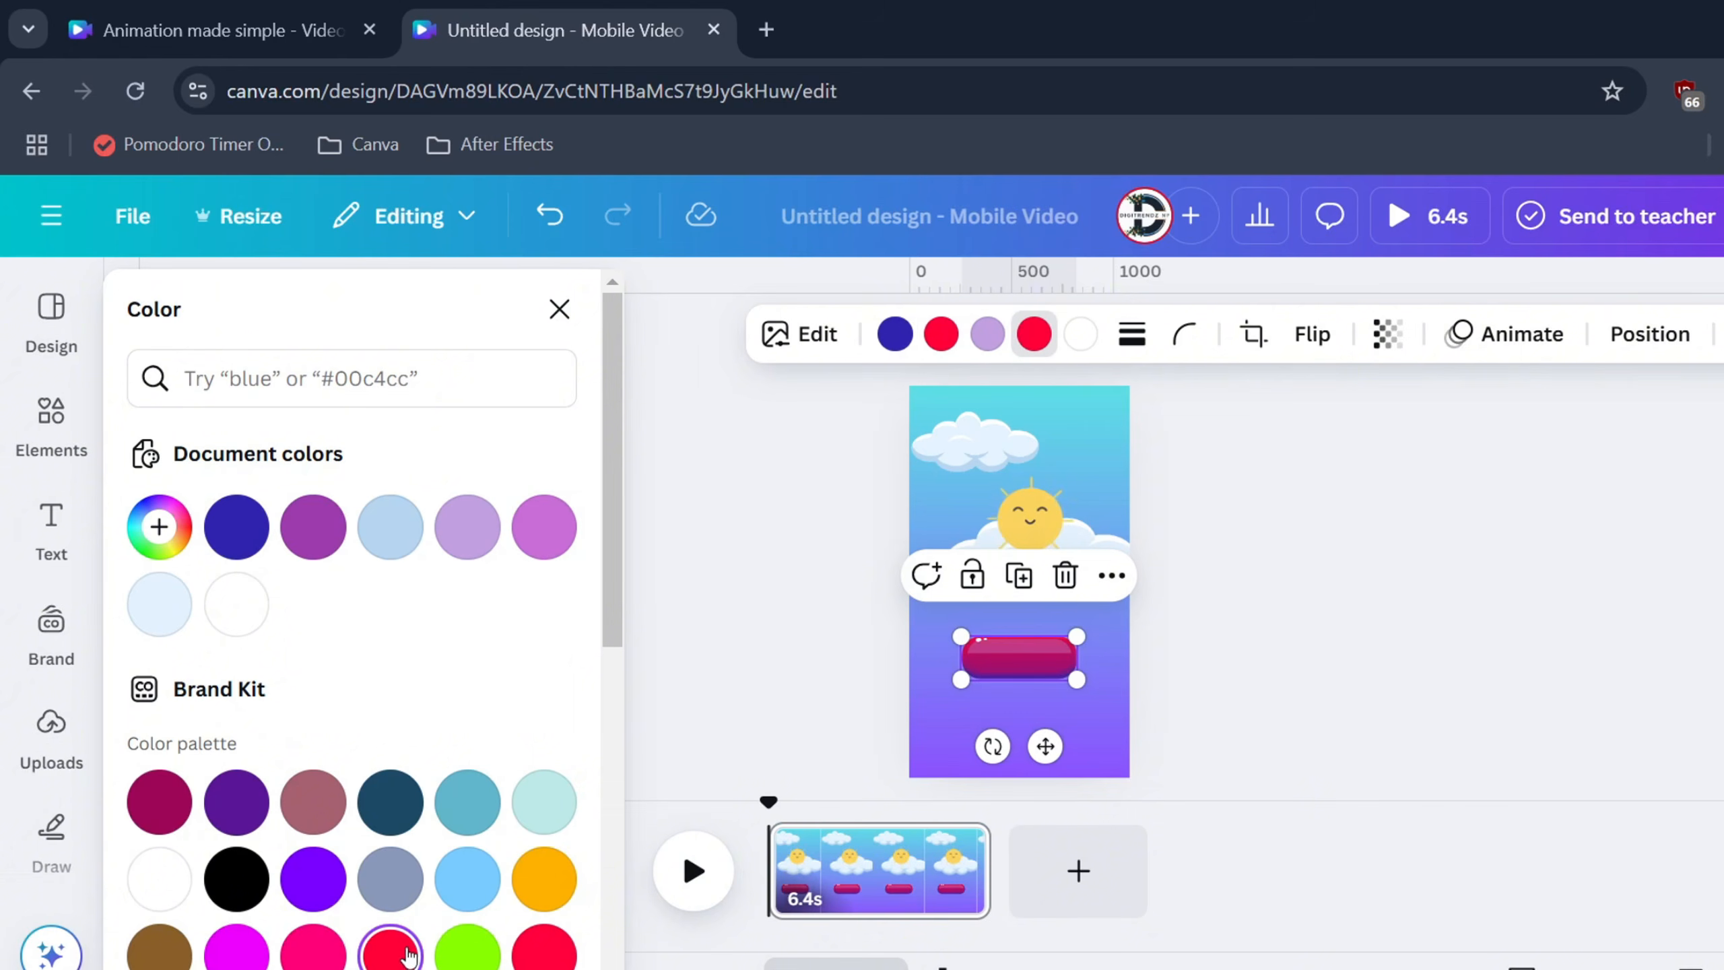
left_click(988, 334)
scroll(538, 743, "down", 4)
left_click(542, 743)
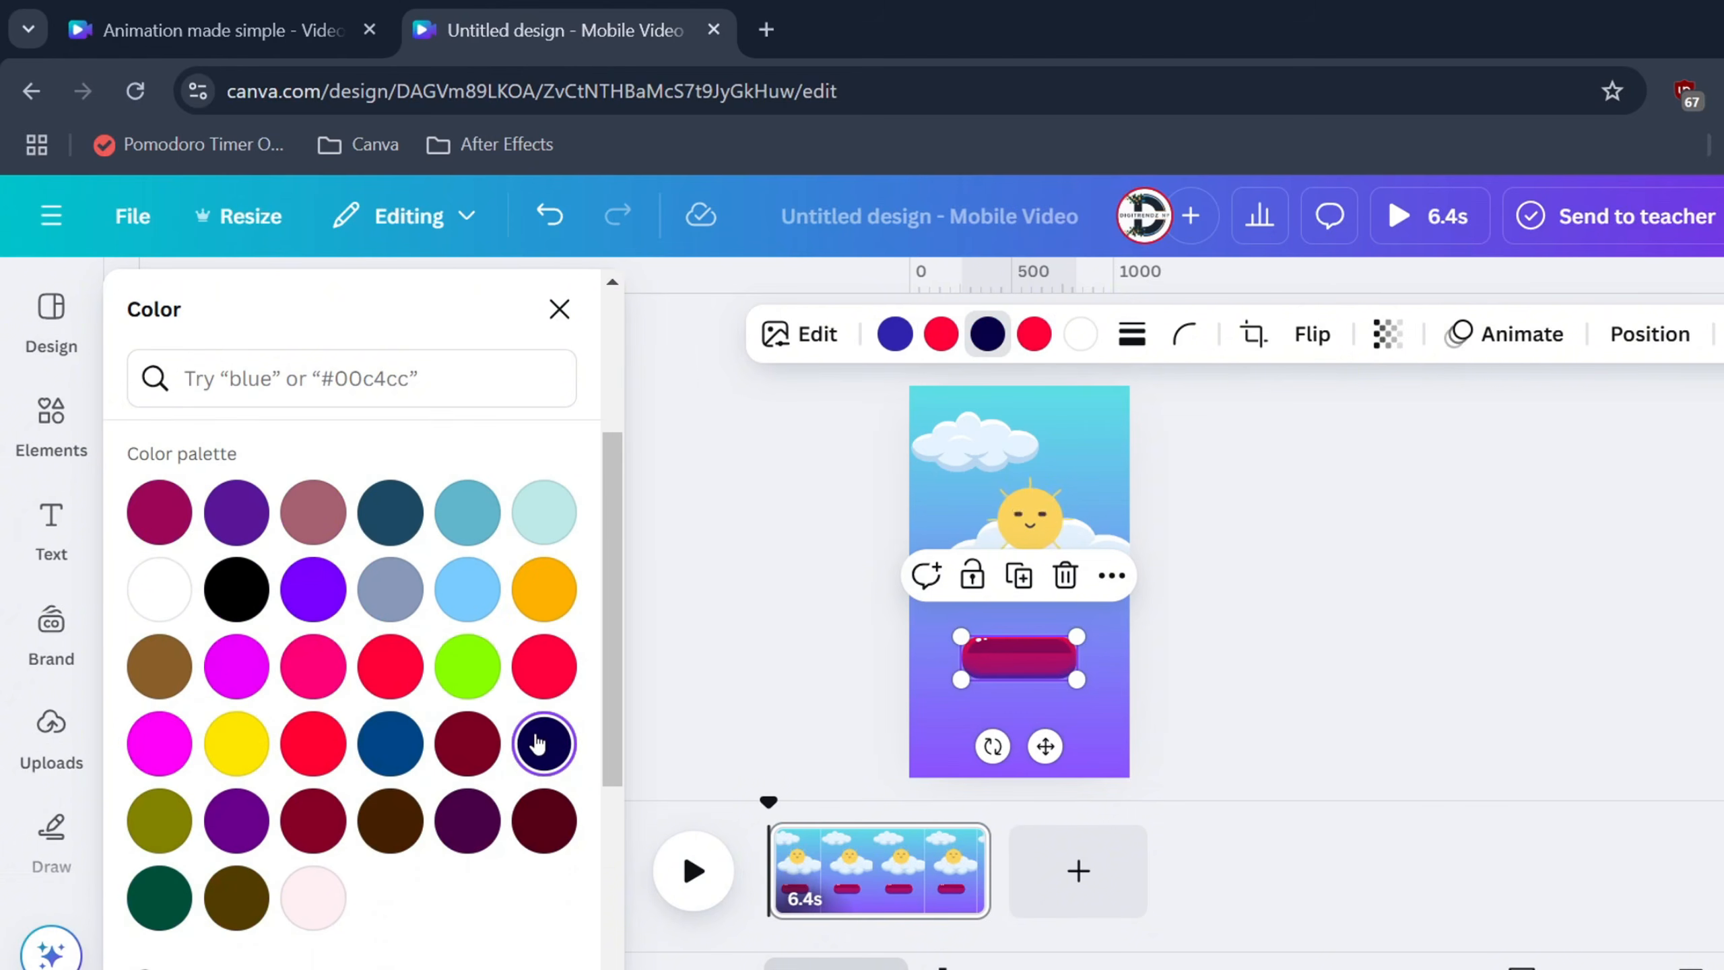
left_click(544, 589)
left_click(1034, 334)
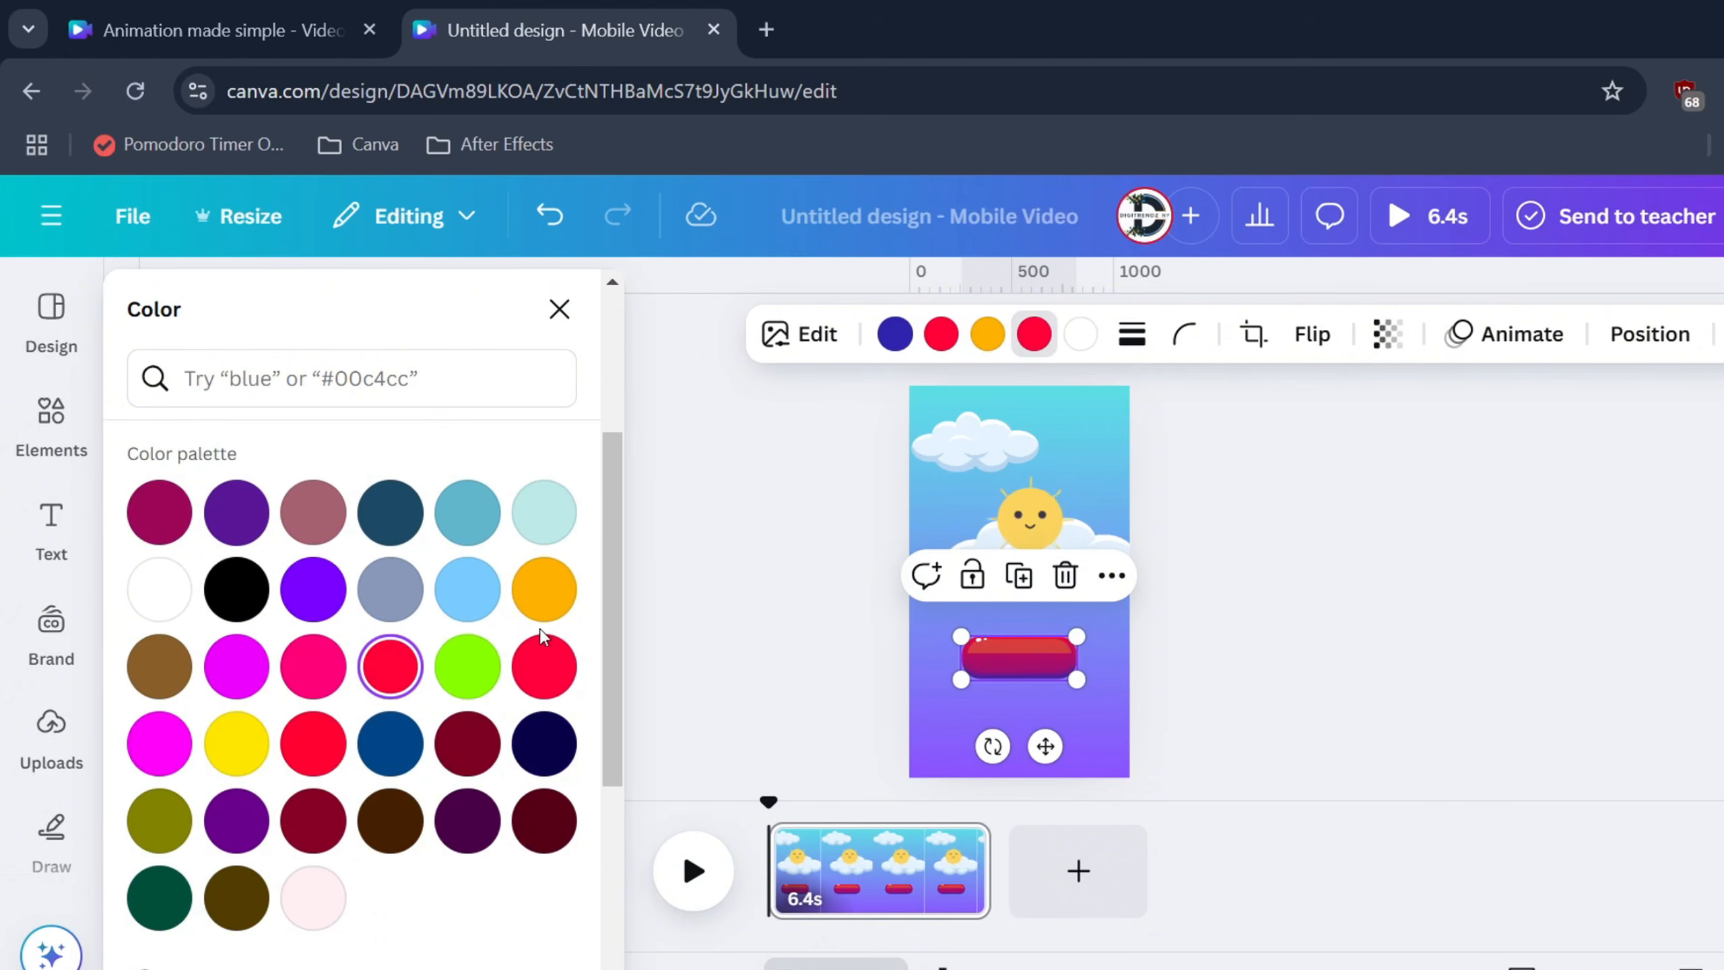
left_click(265, 742)
left_click(390, 743)
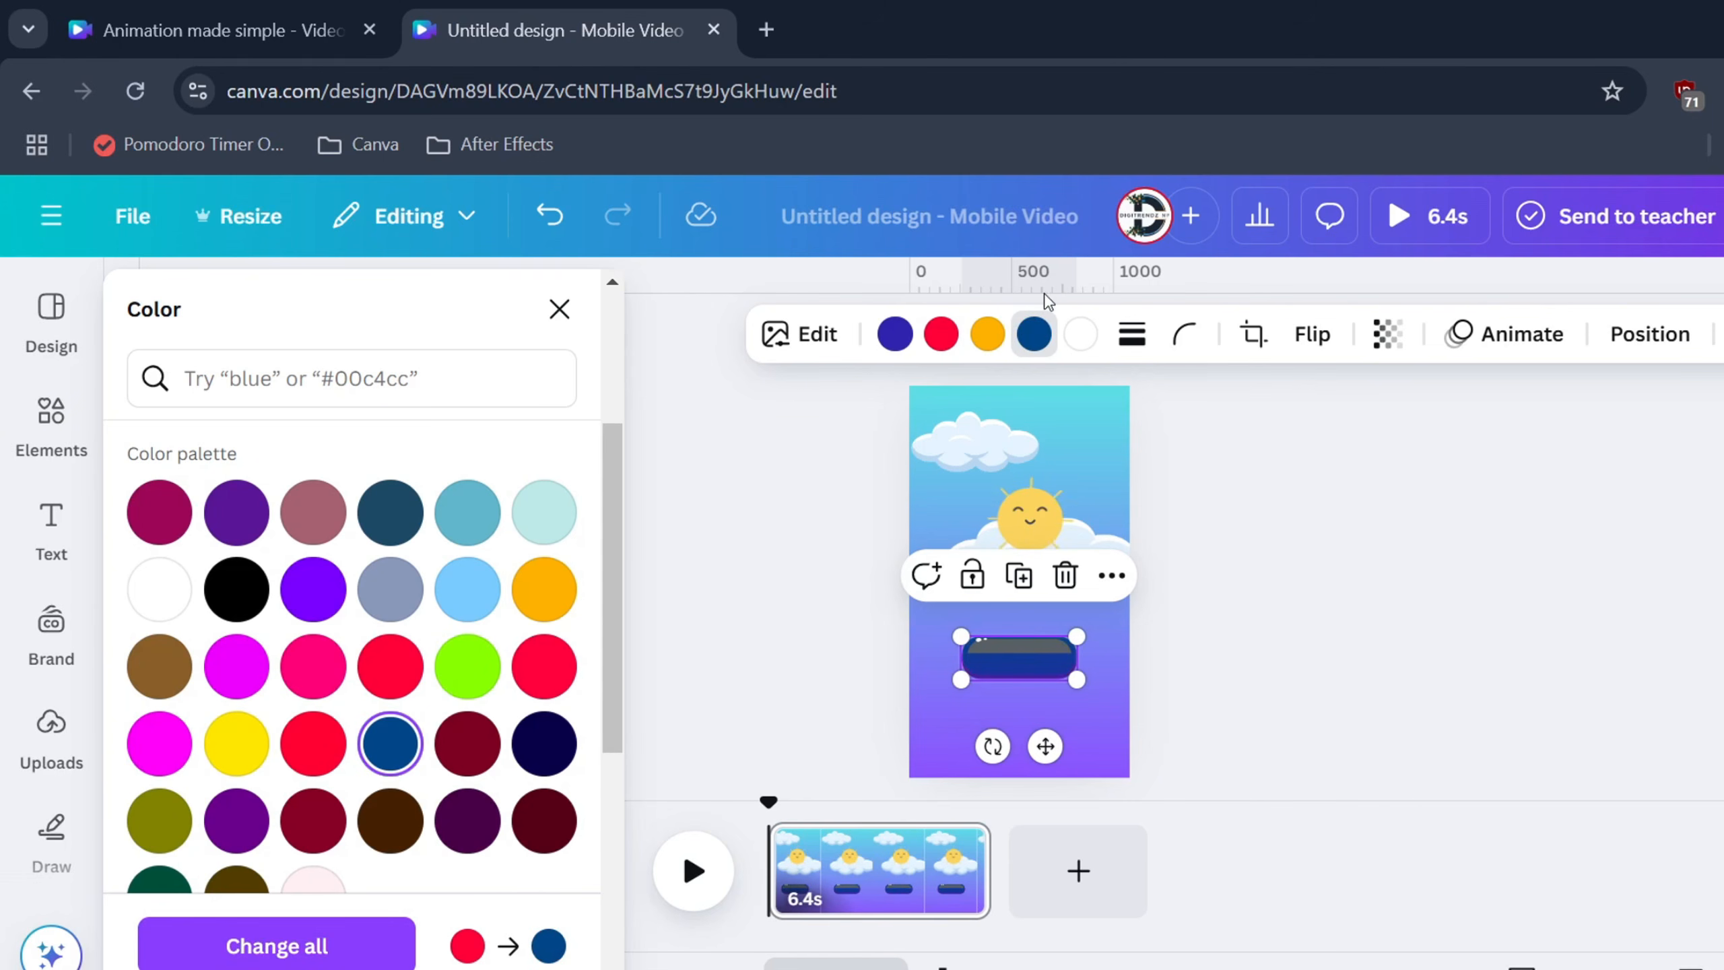
left_click(1190, 679)
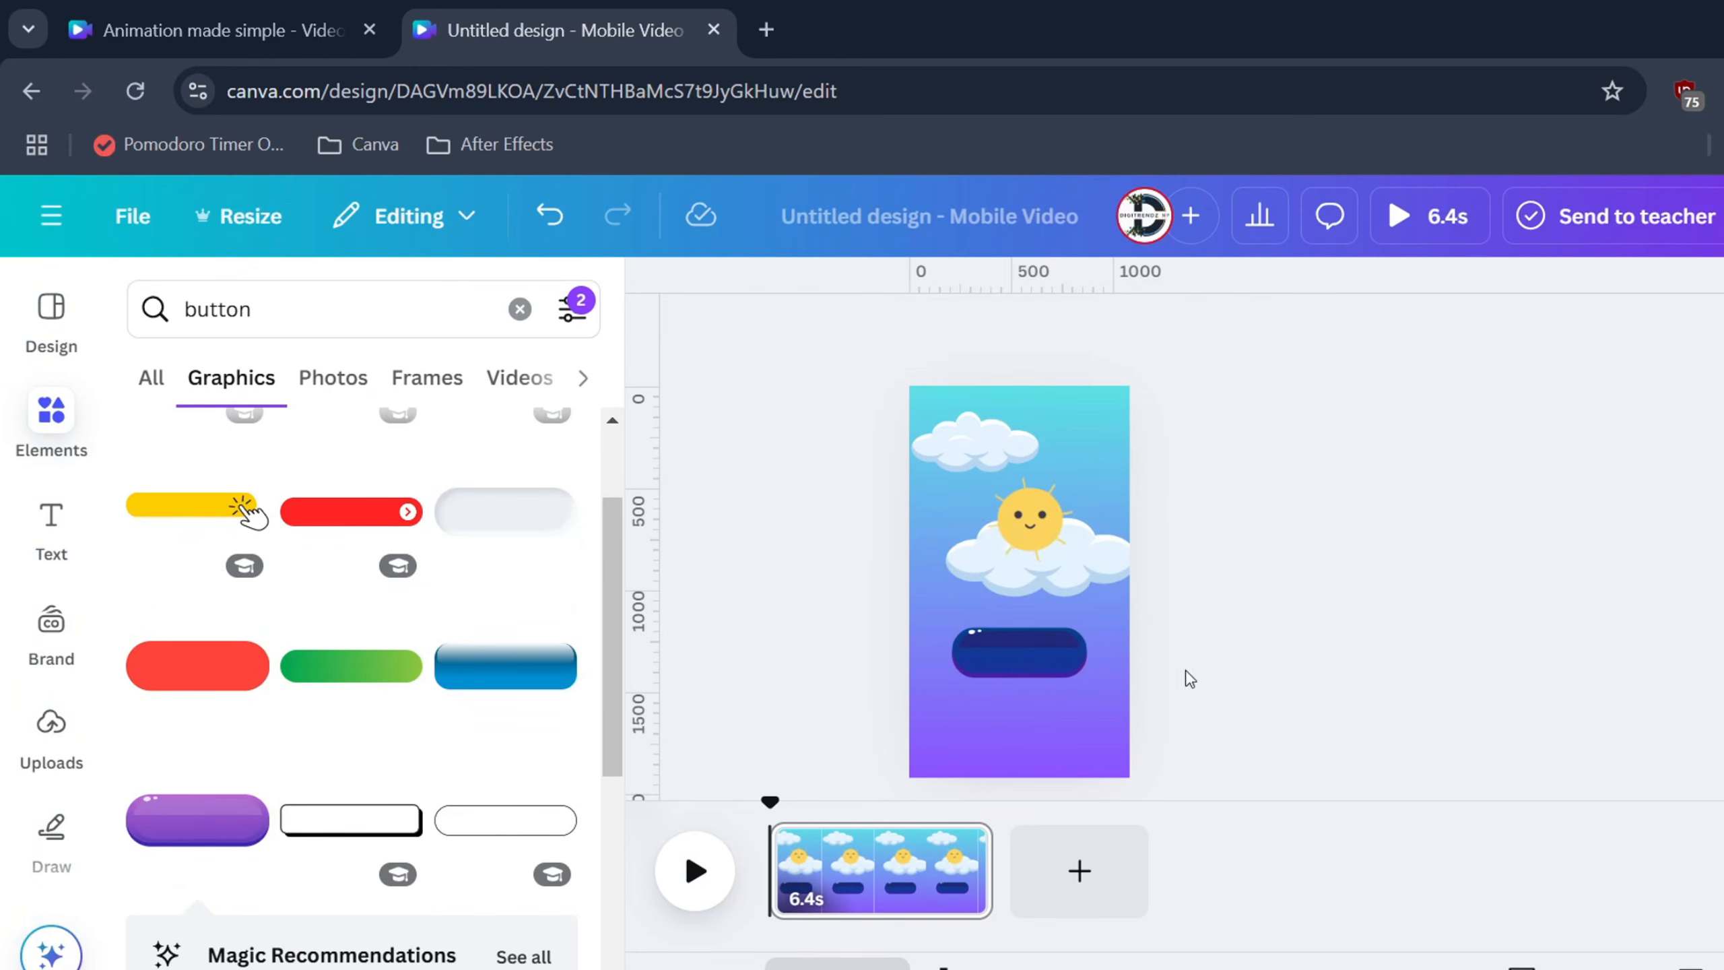
Add a red glossy ball from a 'red button' search and move it to the page bottom
double_click(259, 322)
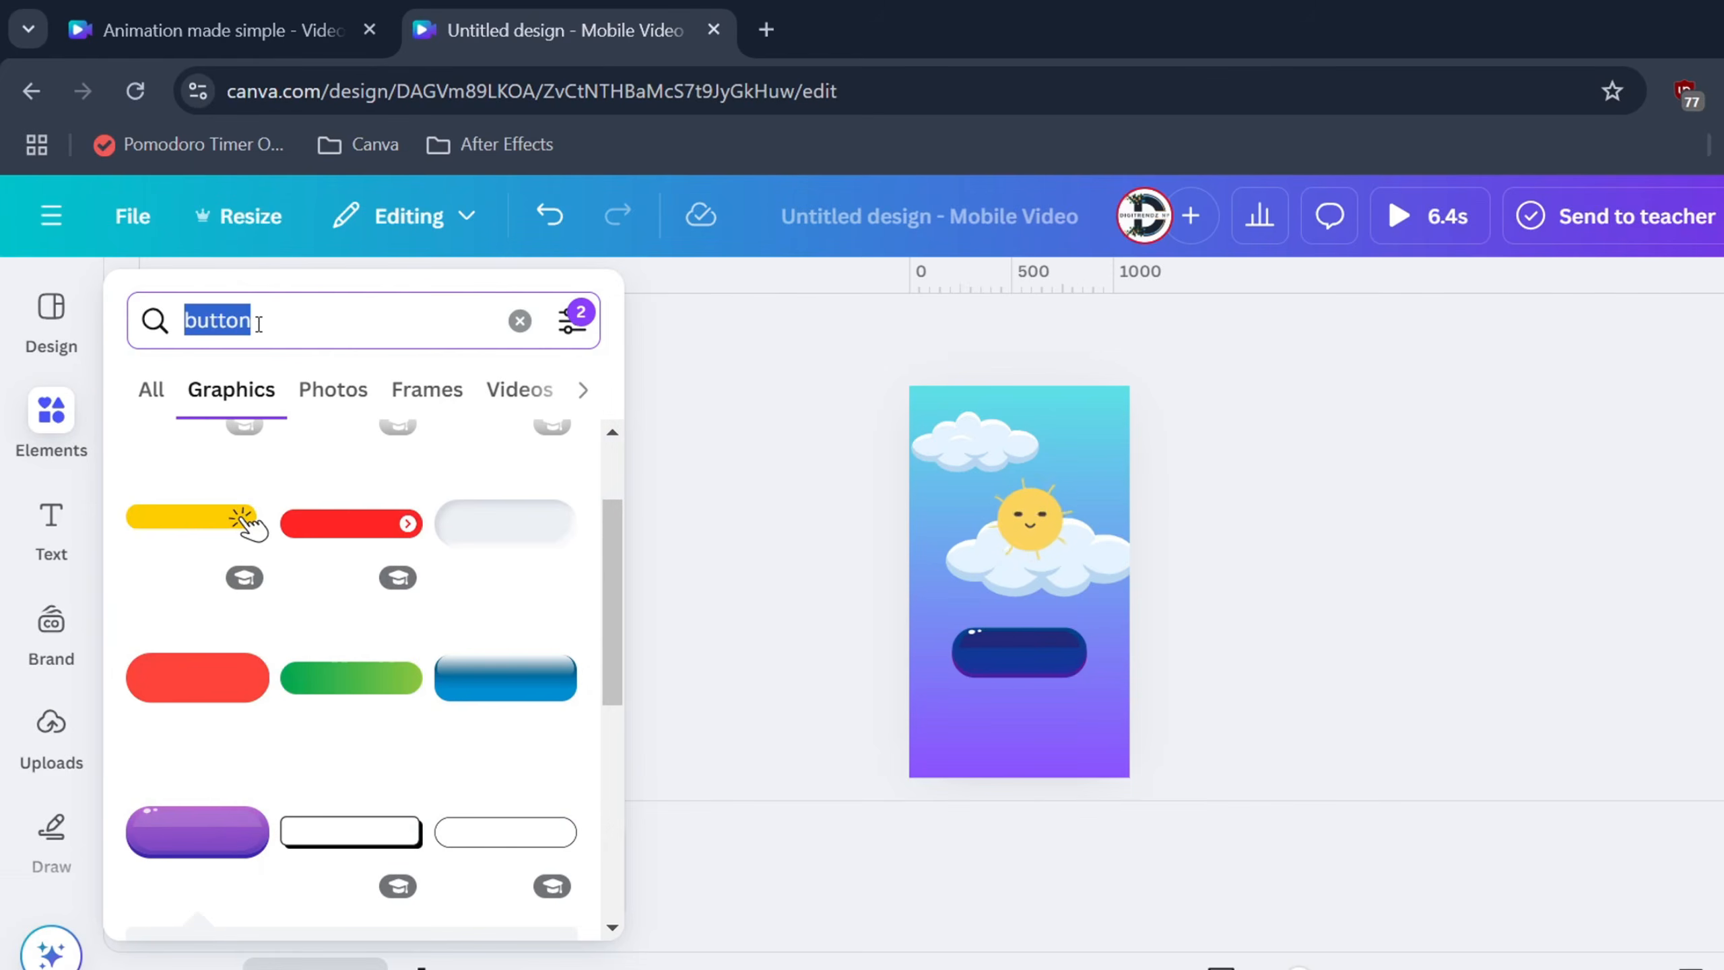
type("red button")
key("Return")
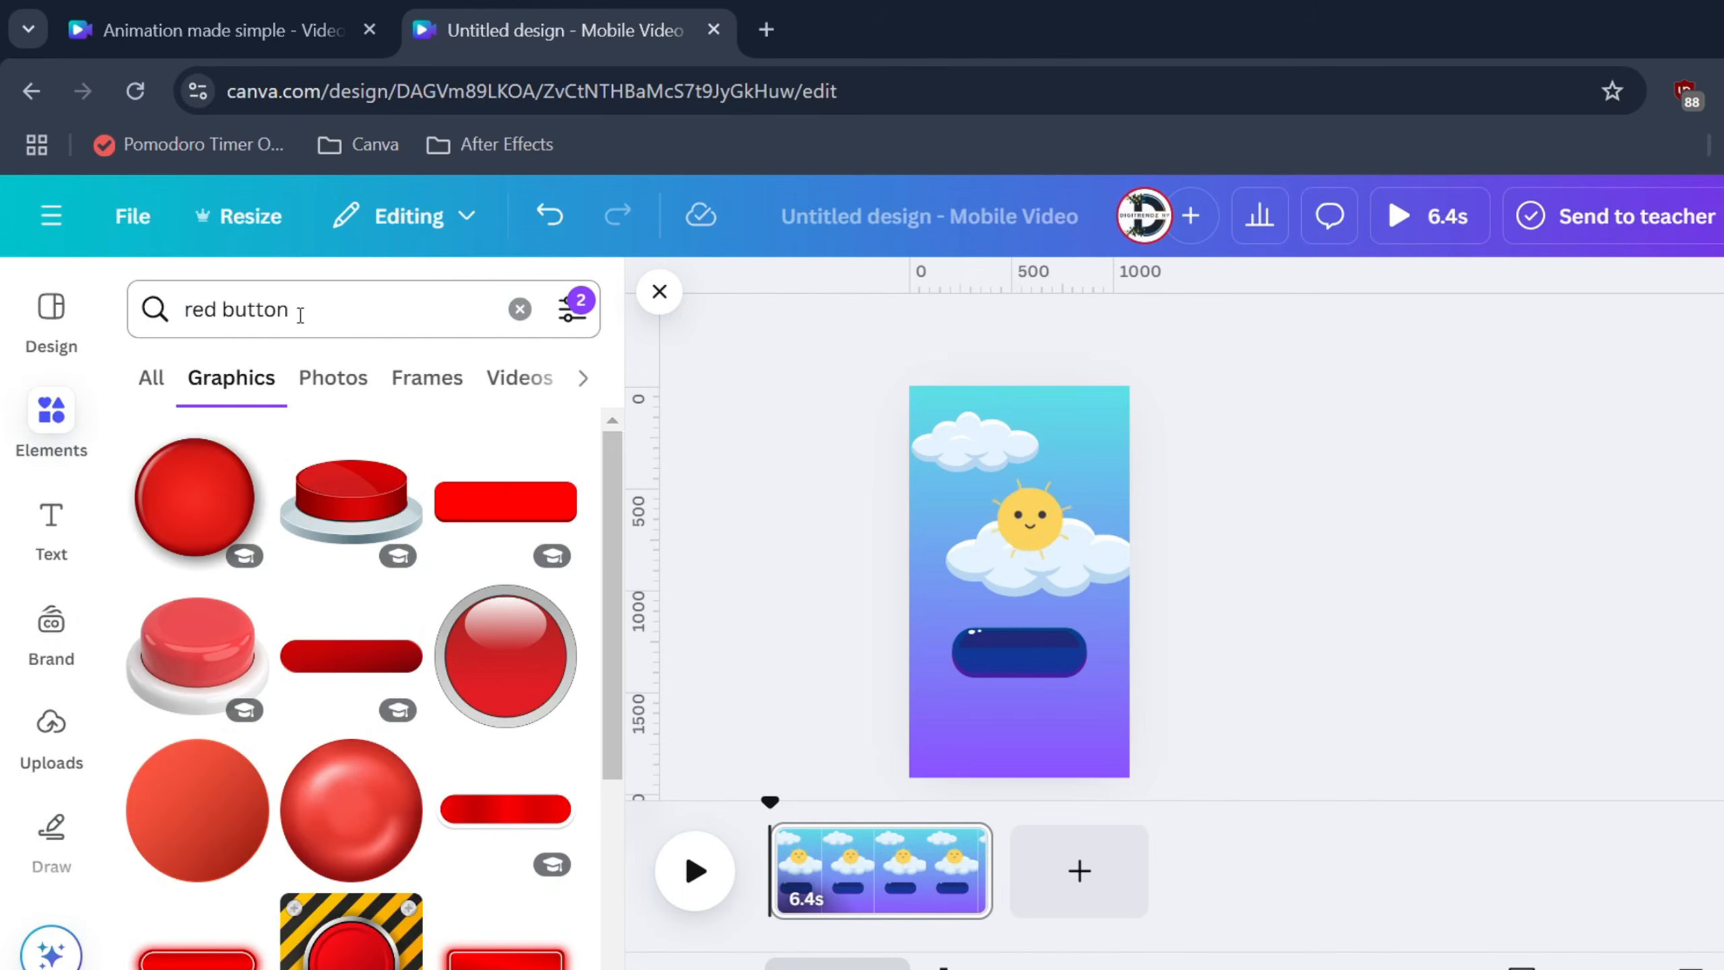
scroll(222, 743, "down", 5)
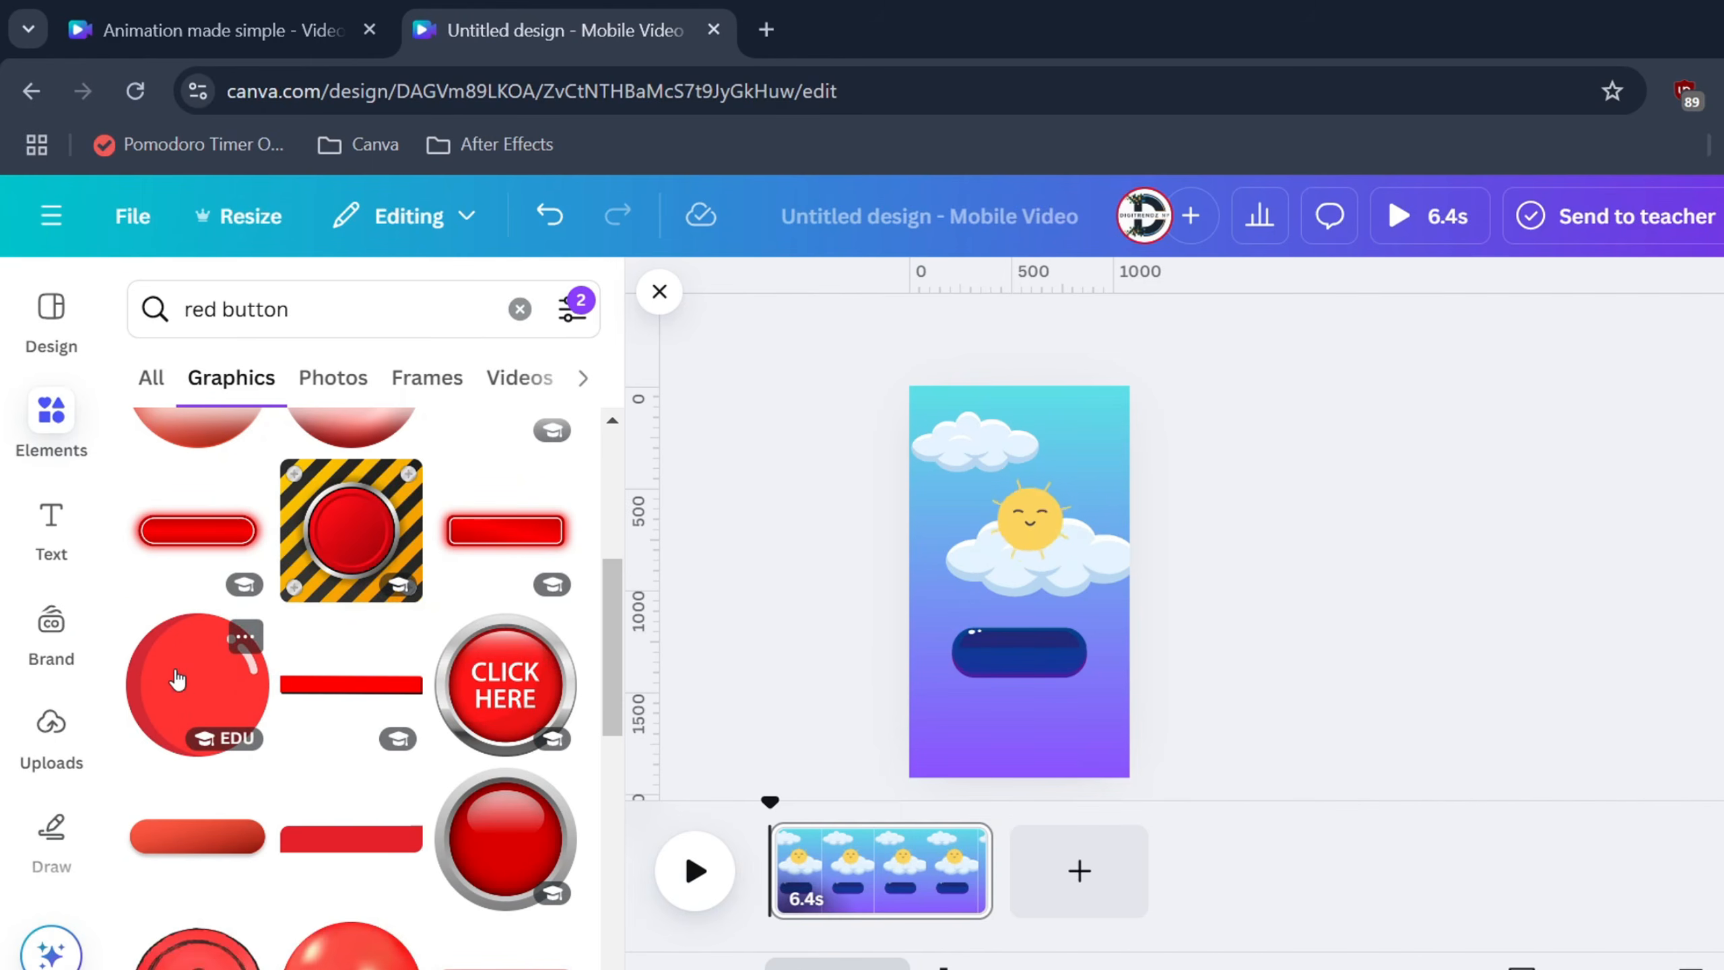
left_click(175, 679)
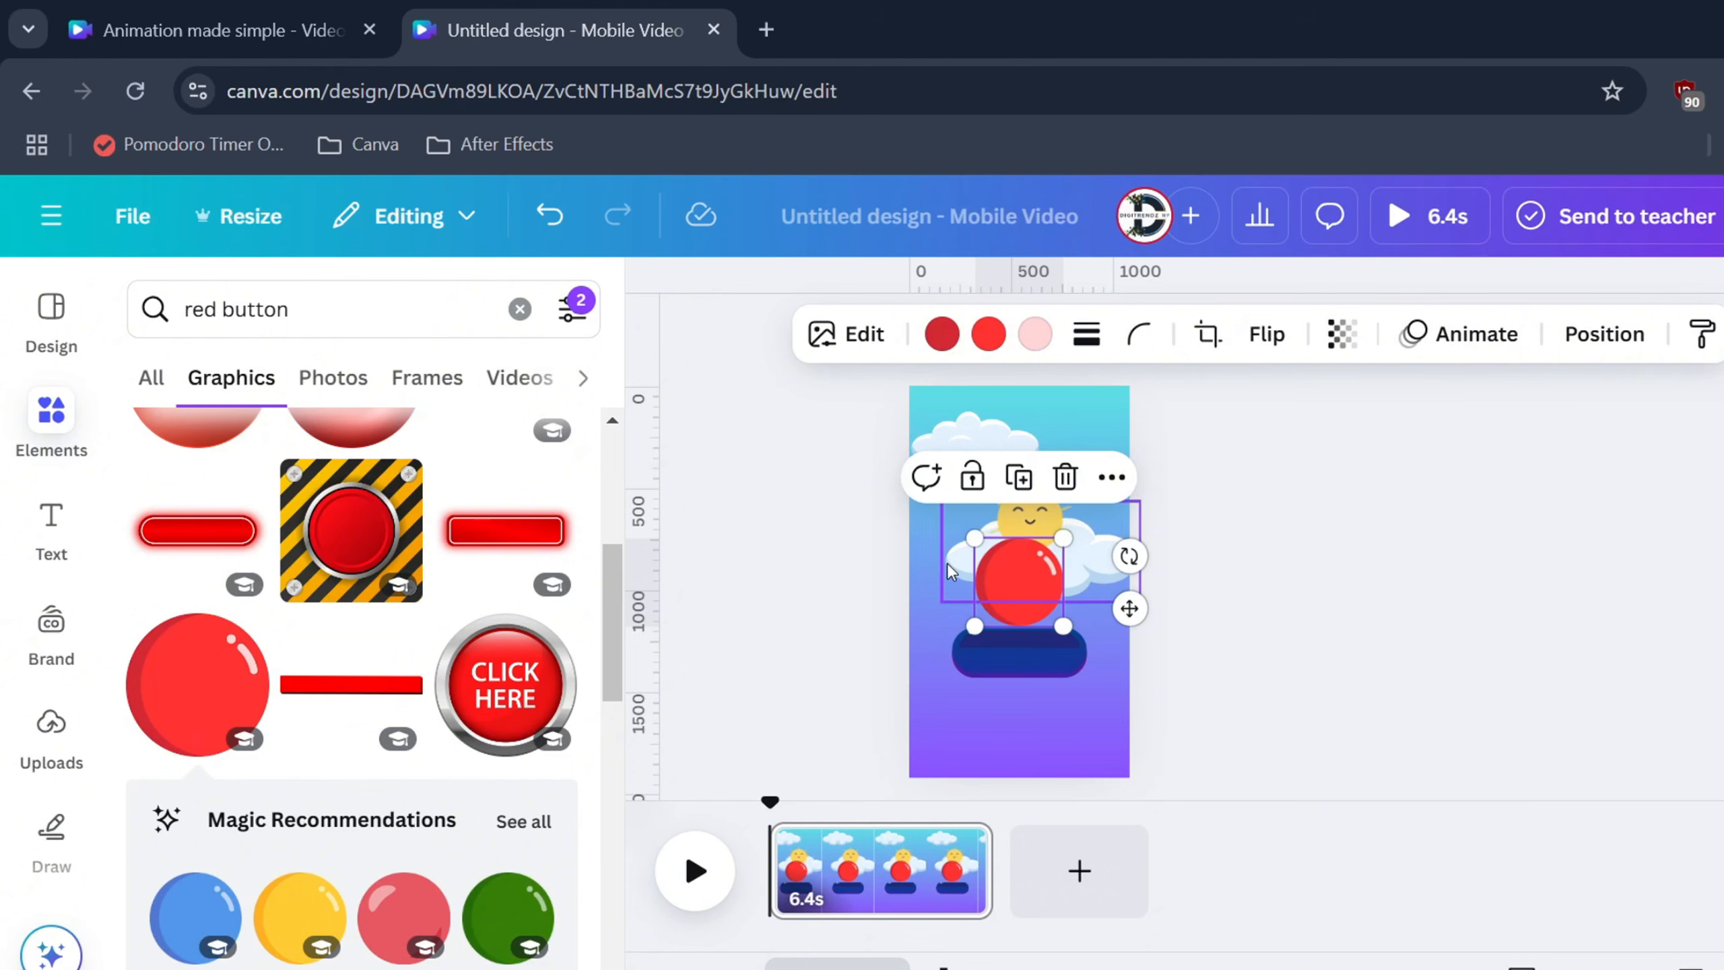
left_click_drag(1030, 577, 1025, 734)
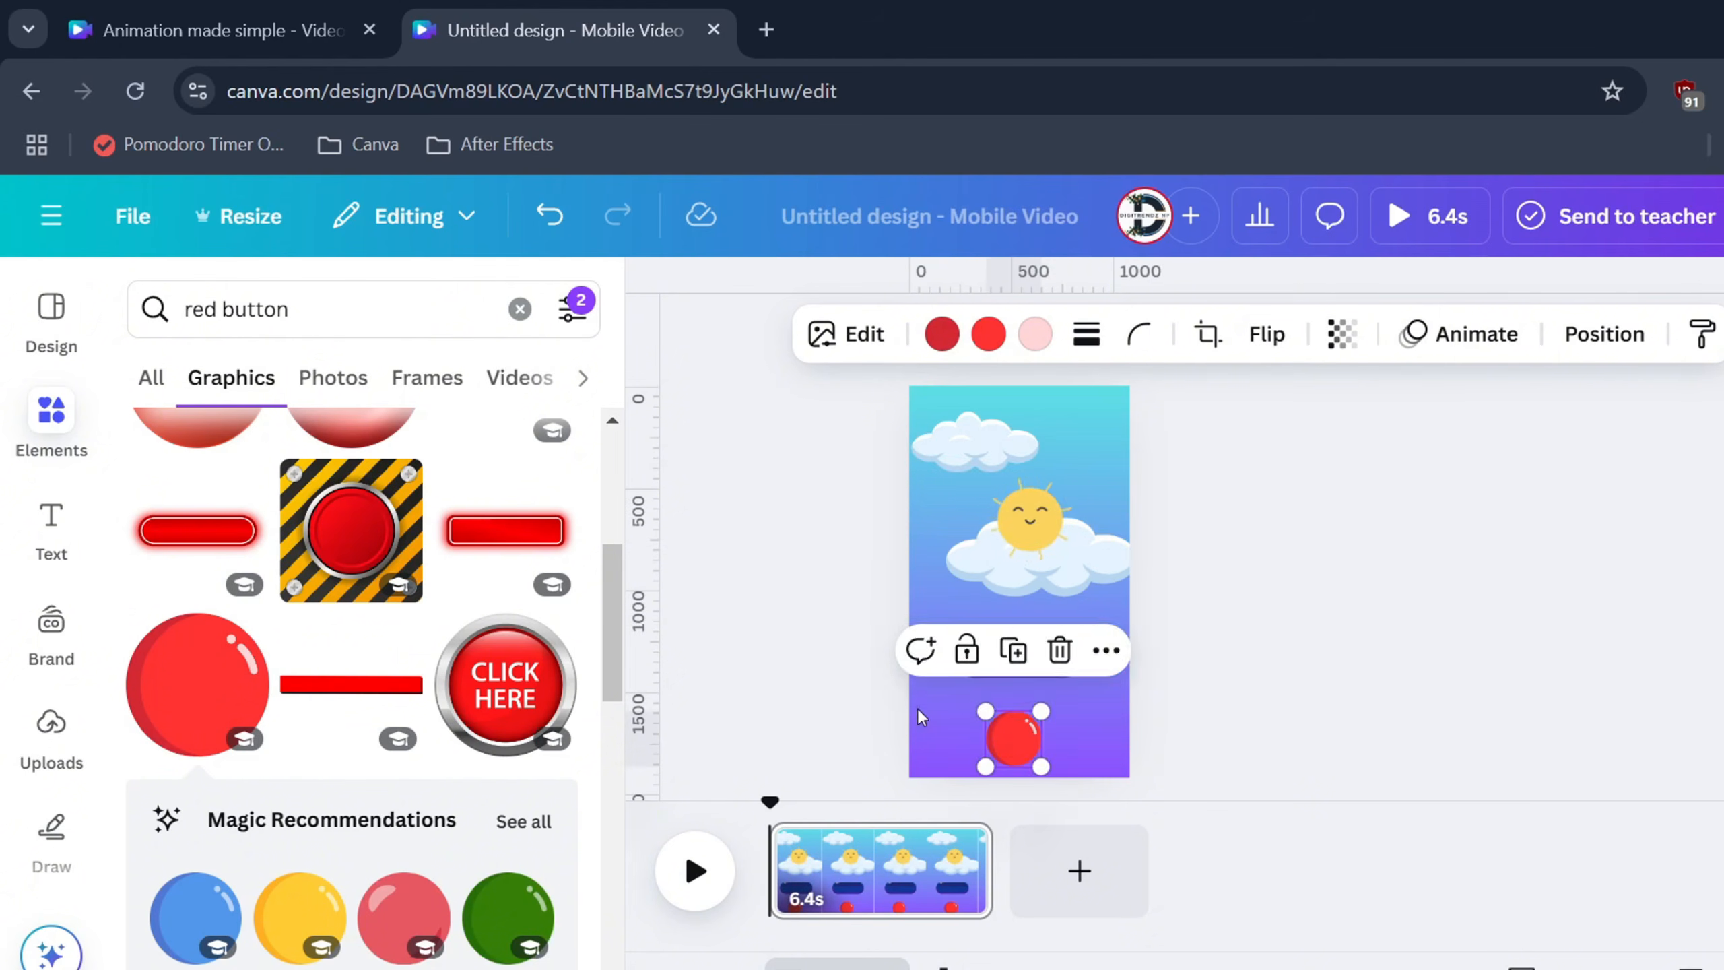
Add an outline sun graphic, make it white, and place it on the pill's left side
triple_click(212, 306)
type("sun")
key("Return")
scroll(353, 528, "down", 5)
left_click(354, 611)
left_click(988, 334)
left_click(544, 604)
left_click_drag(1066, 535, 969, 646)
Add an outline moon graphic, shrink it, make it white, and place it on the pill's right
scroll(1004, 663, "up", 4)
left_click(52, 421)
left_click(340, 309)
type("moon")
key("Return")
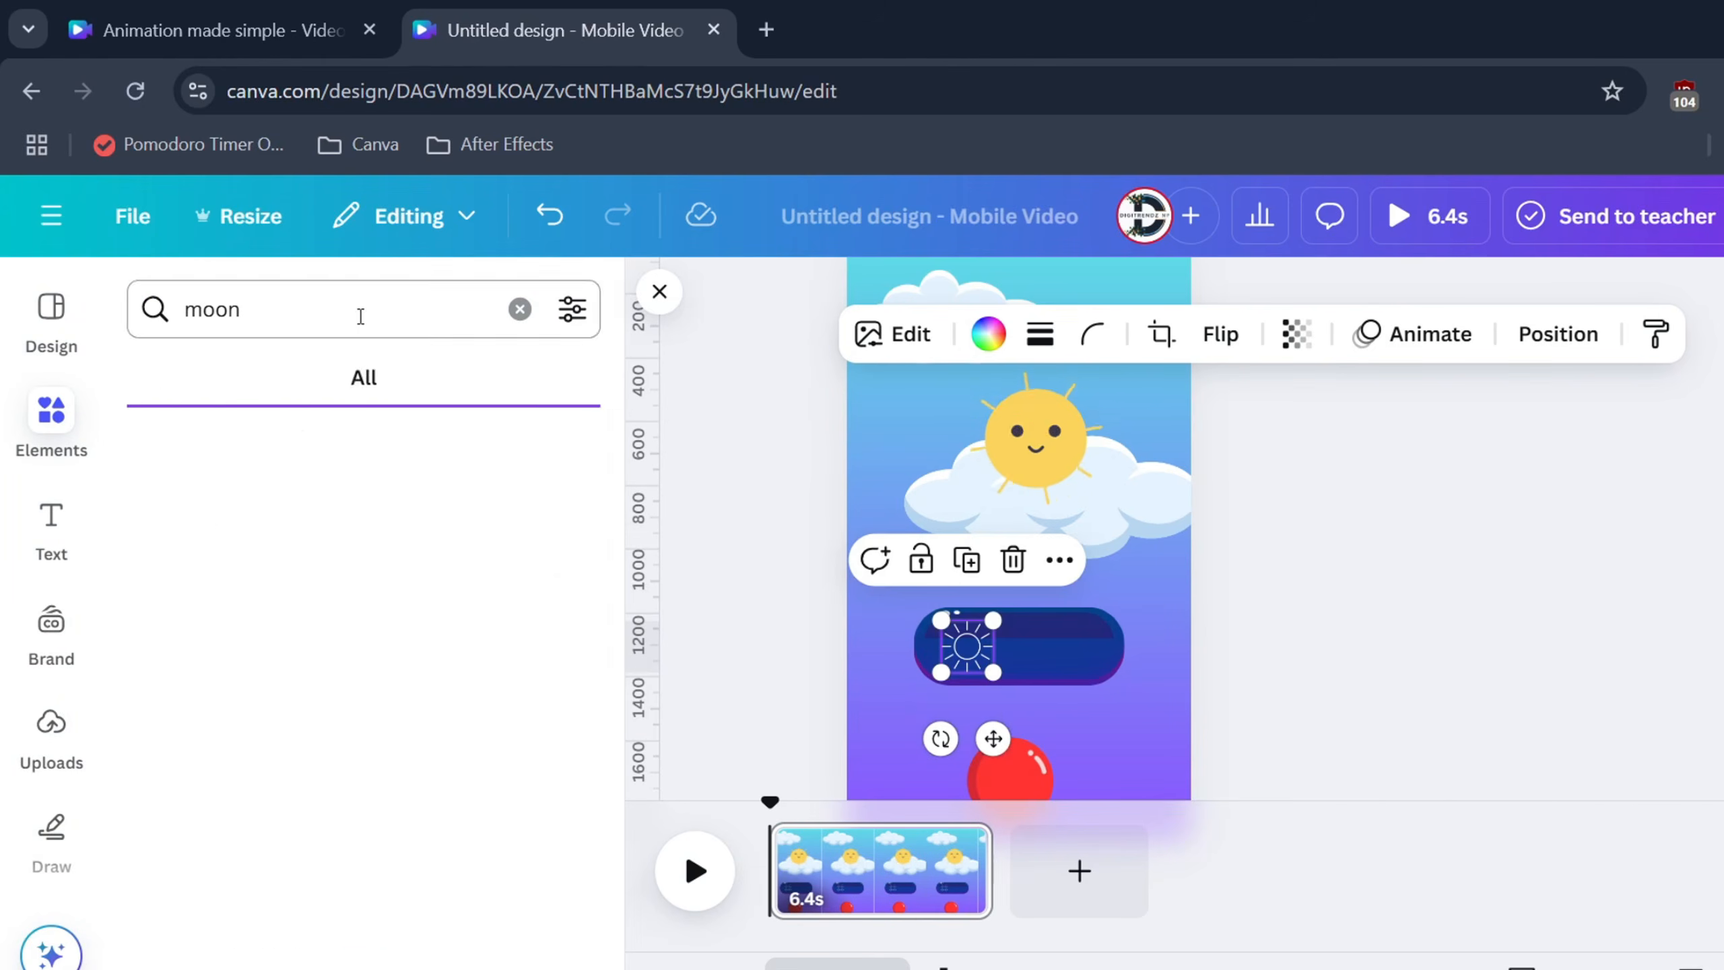
left_click(227, 389)
left_click(363, 730)
left_click_drag(986, 537, 1071, 629)
left_click_drag(1104, 662, 1067, 653)
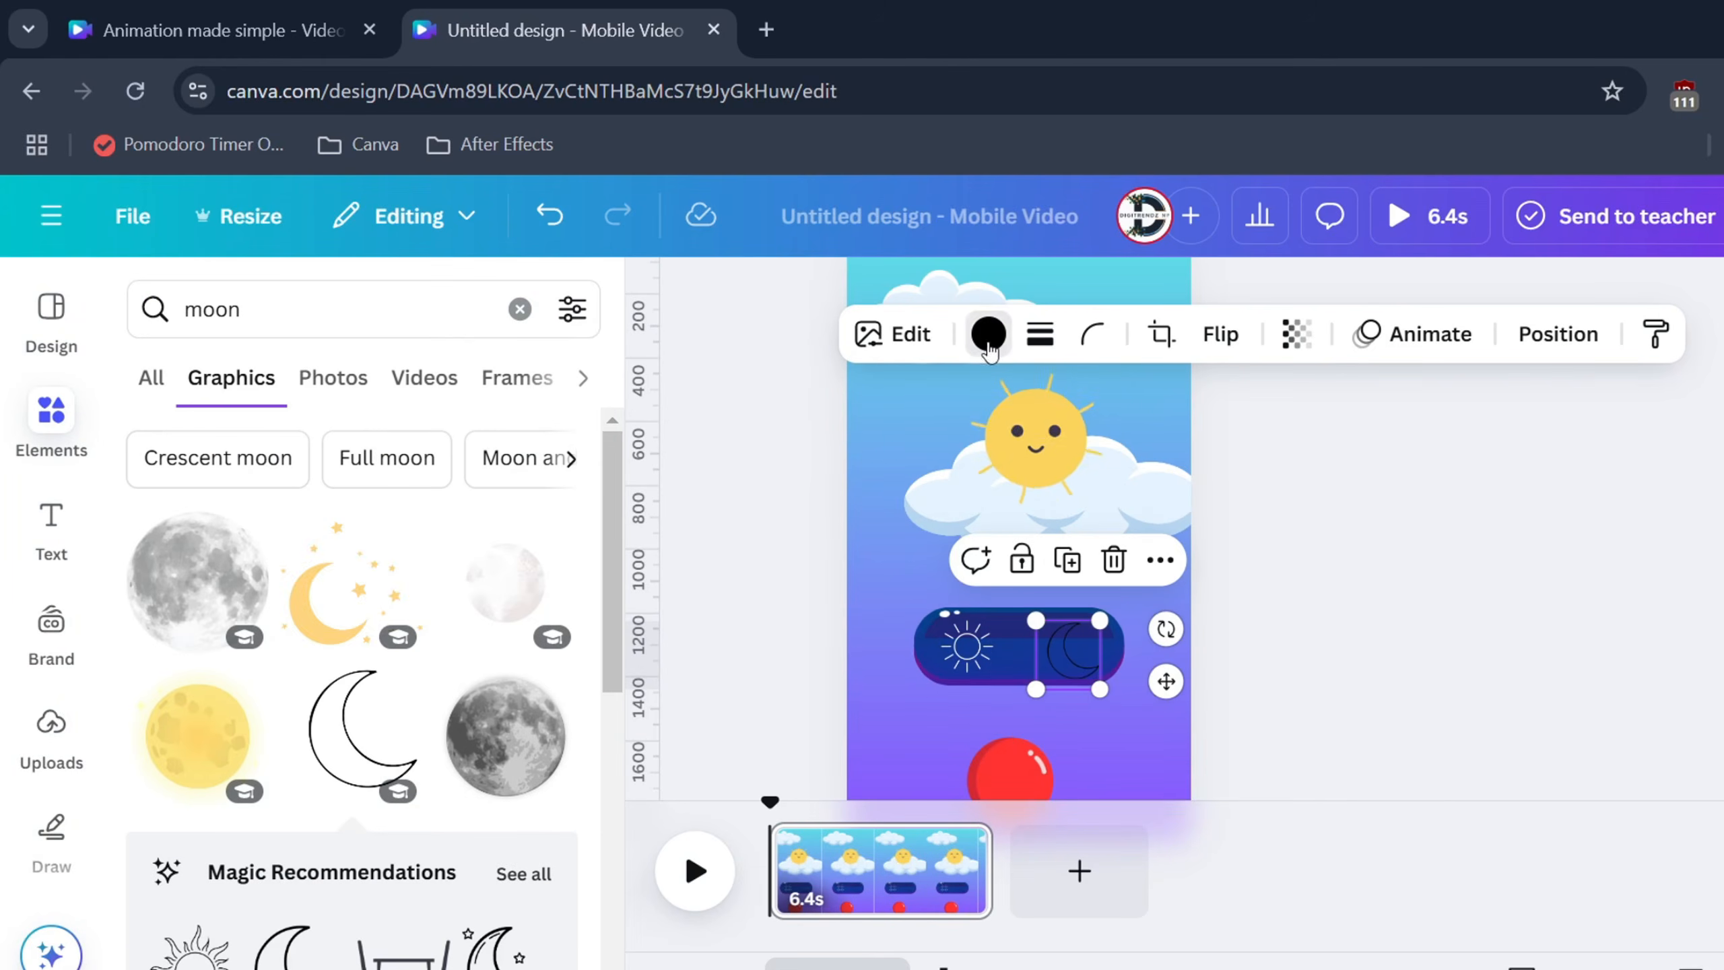
left_click(988, 340)
left_click(545, 604)
left_click(1247, 701)
Flip the navy pill vertically and slide the red ball knob over the moon
left_click(1018, 663)
left_click(1321, 336)
left_click(1334, 466)
left_click(1313, 698)
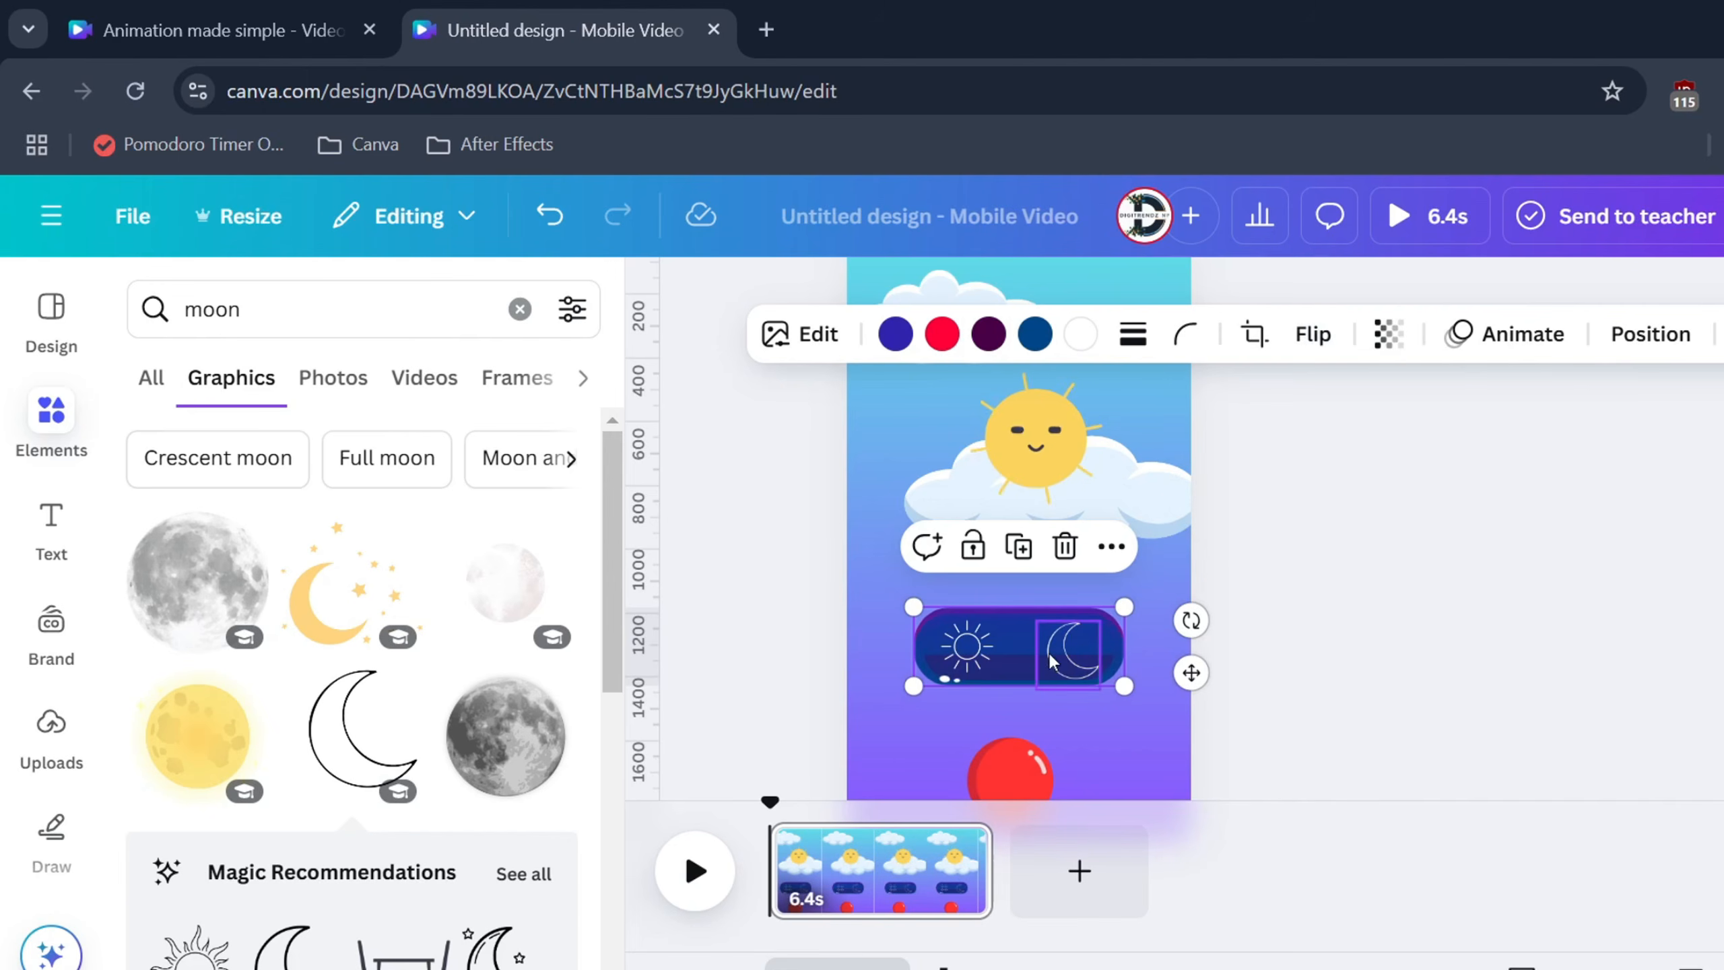
left_click(1080, 662)
left_click_drag(1042, 759, 1099, 622)
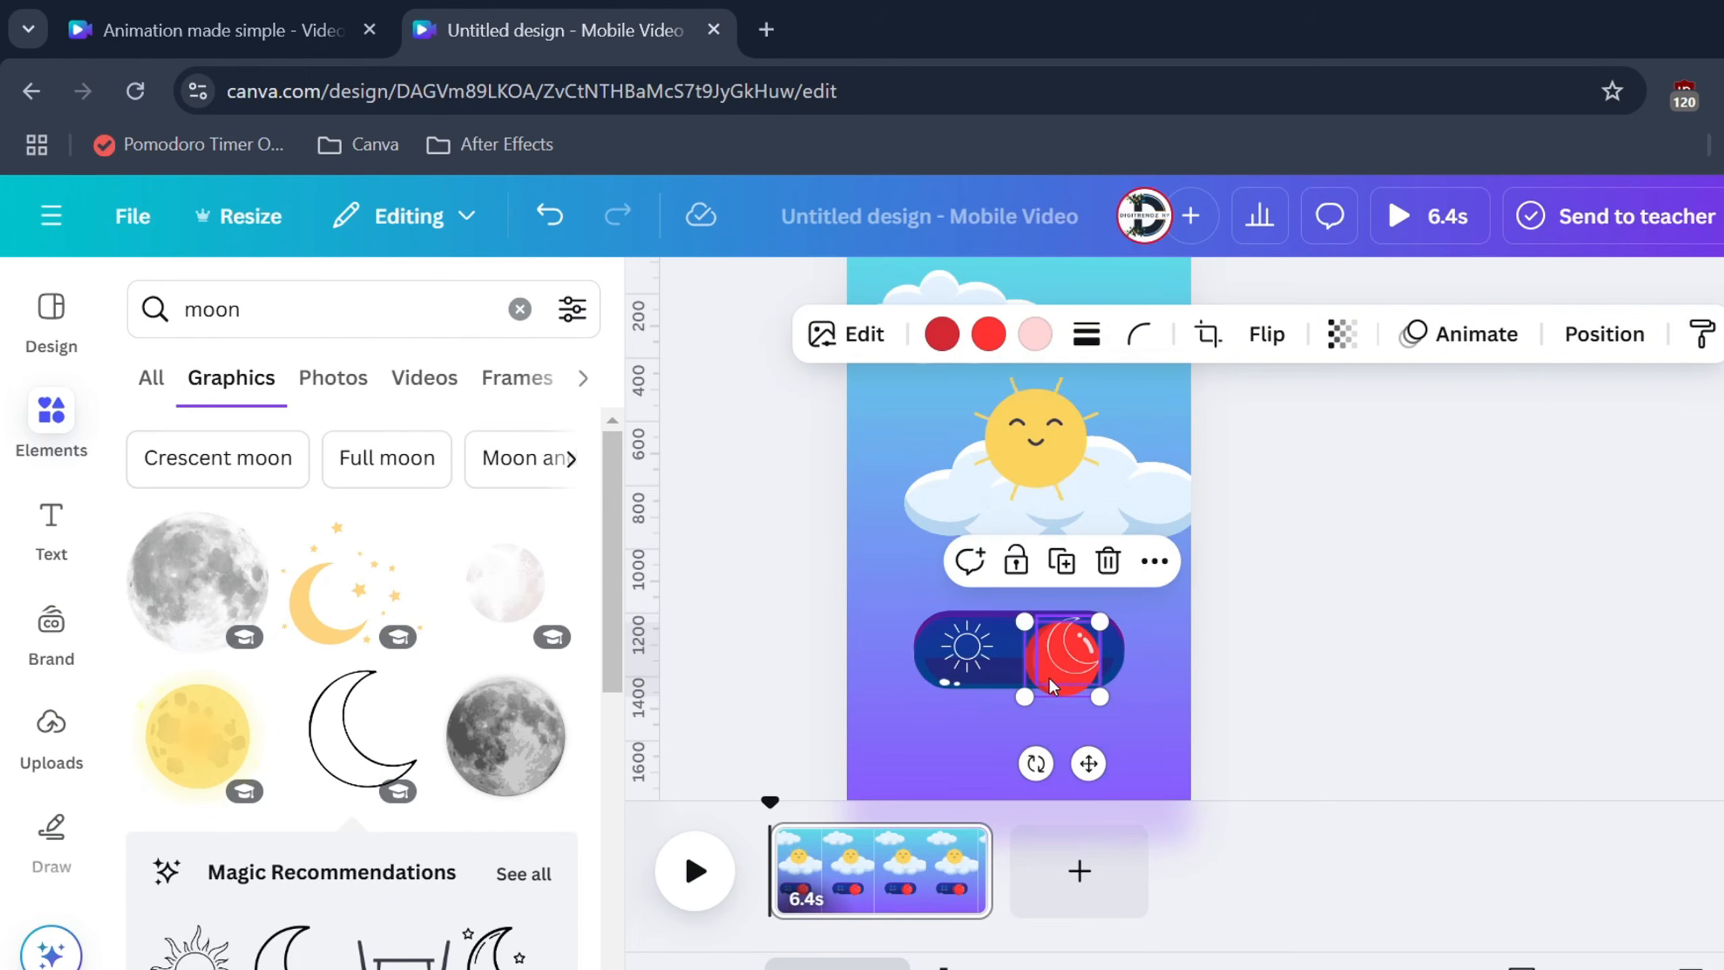
left_click_drag(1050, 697, 1055, 679)
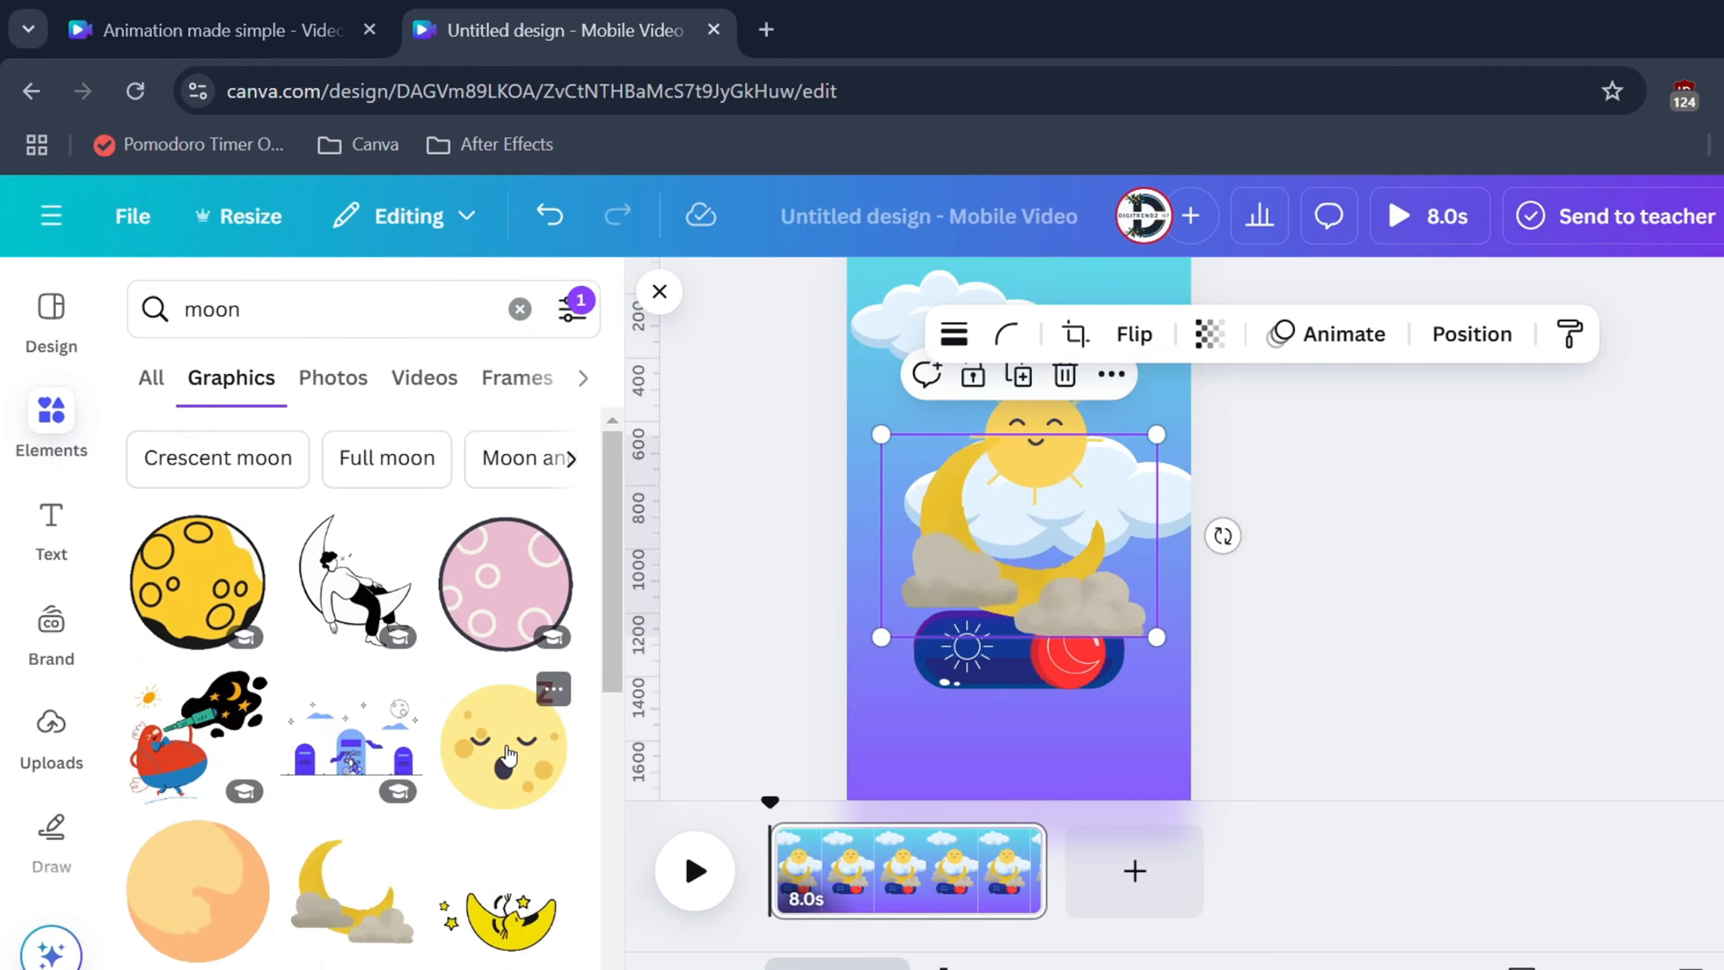
Delete the moon-and-clouds sticker and shrink the yellow moon onto the sun
scroll(509, 754, "down", 10)
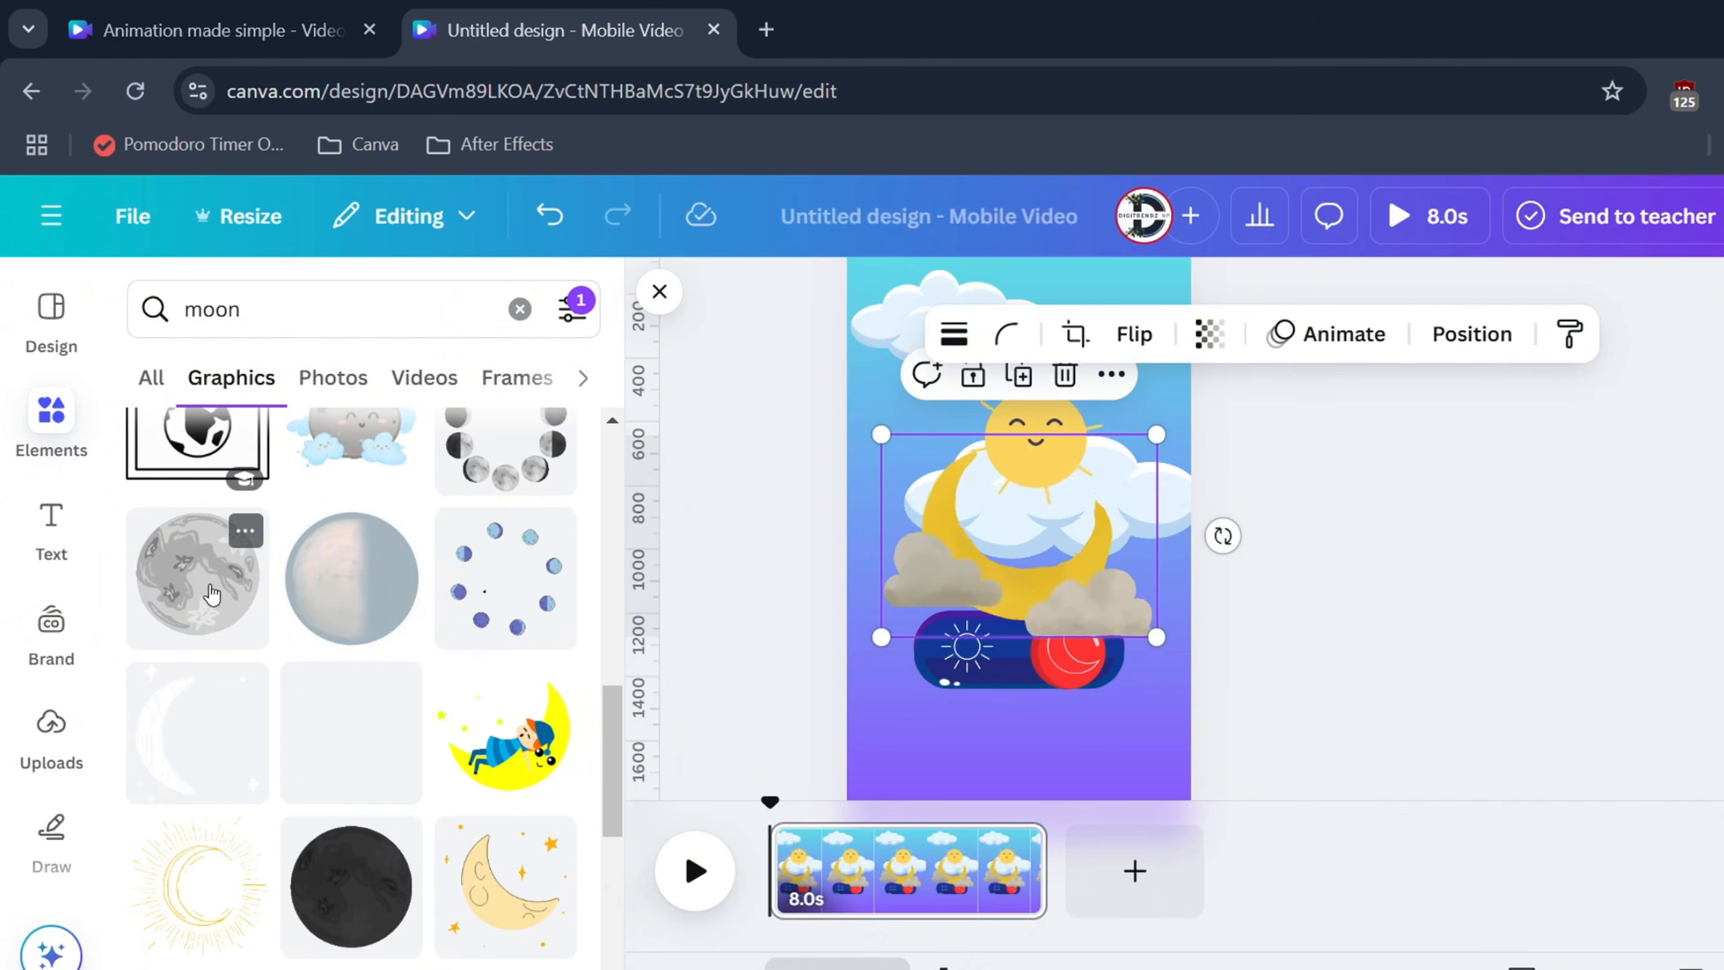
scroll(382, 696, "down", 6)
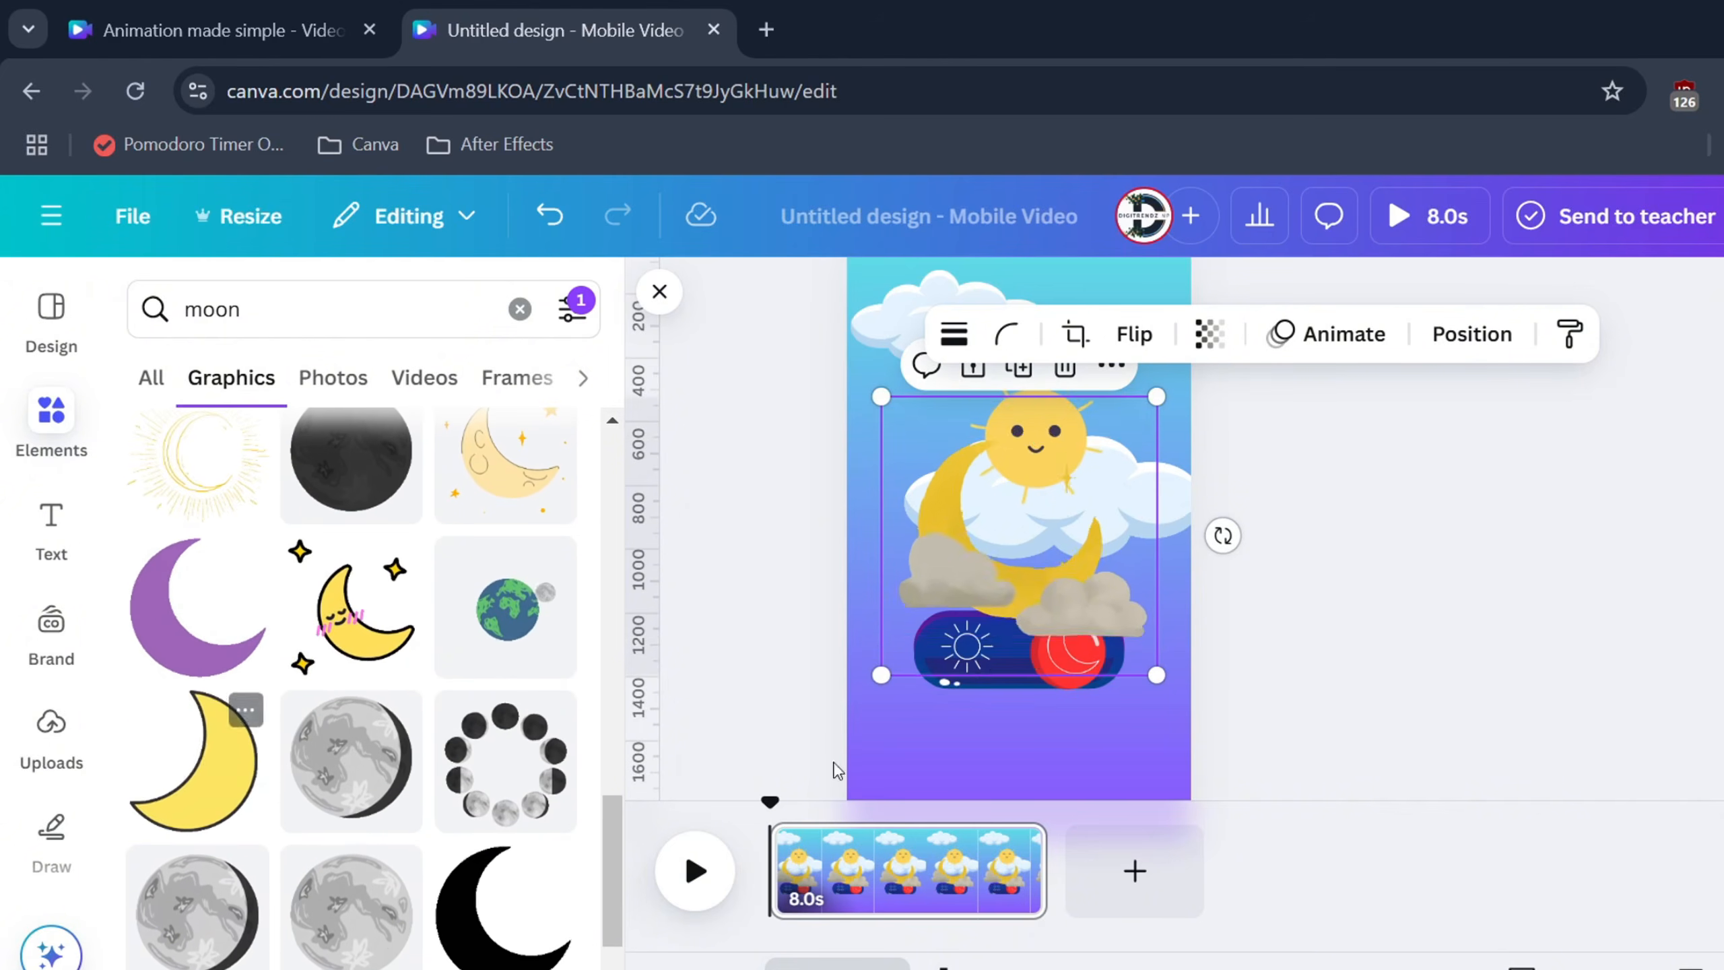
left_click_drag(1053, 565, 1150, 649)
left_click(950, 563)
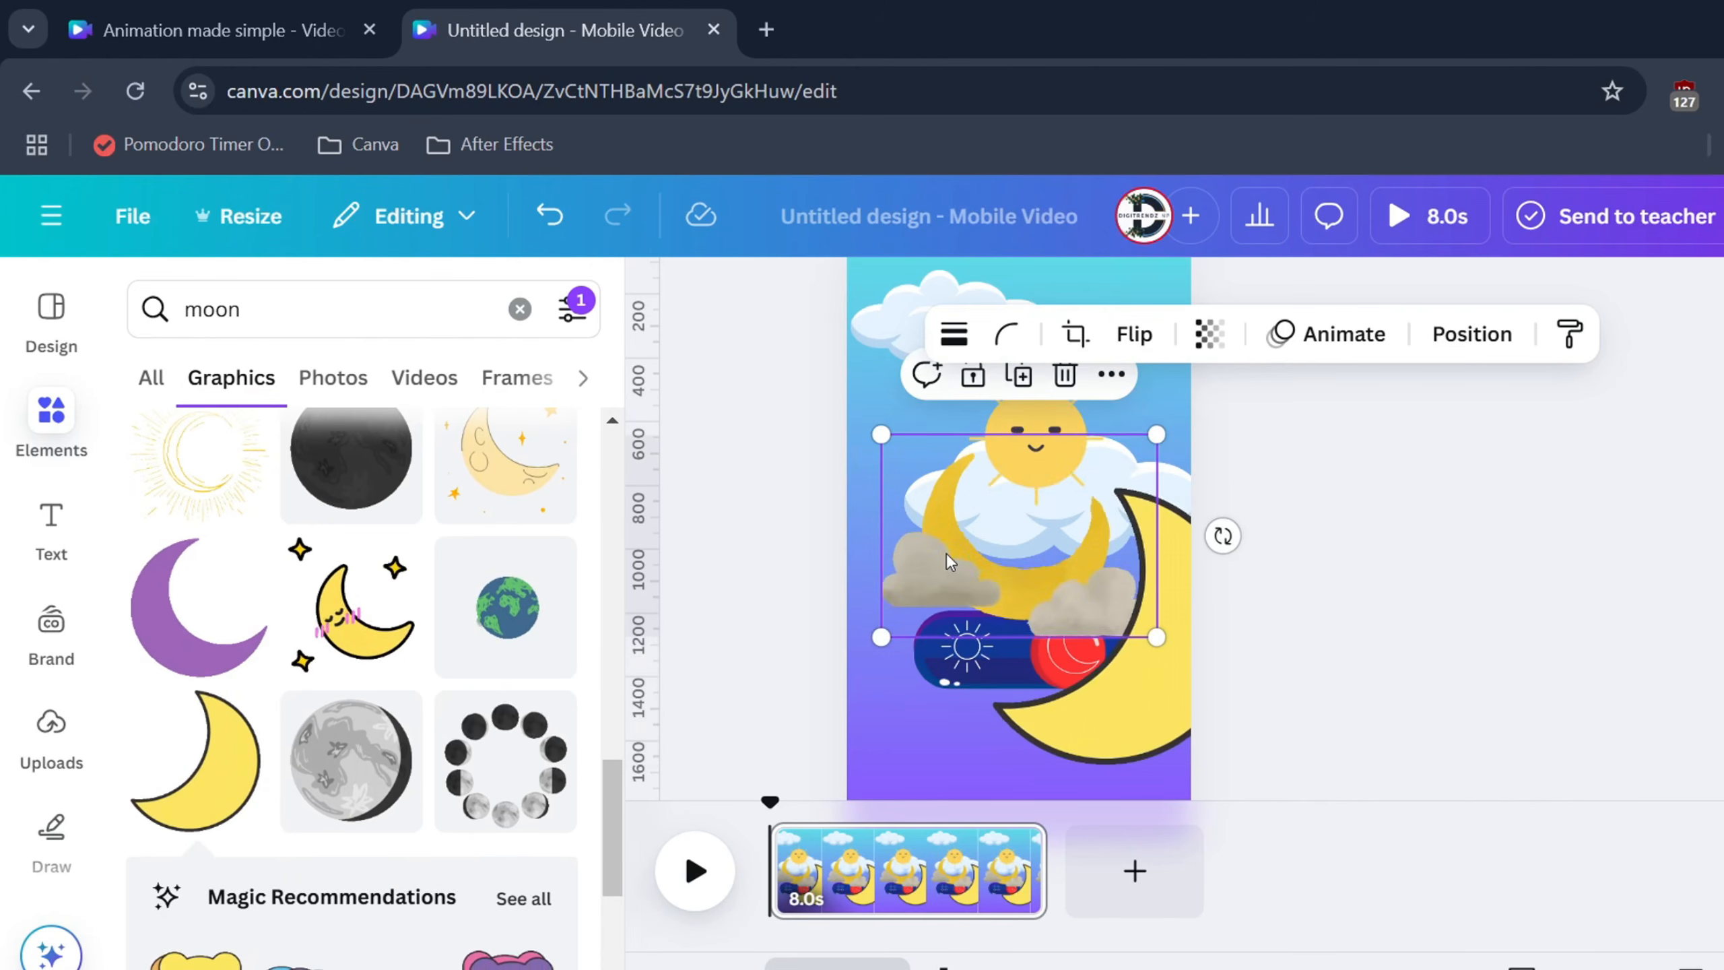
key("Delete")
left_click_drag(1180, 713, 1089, 529)
scroll(1090, 530, "down", 2)
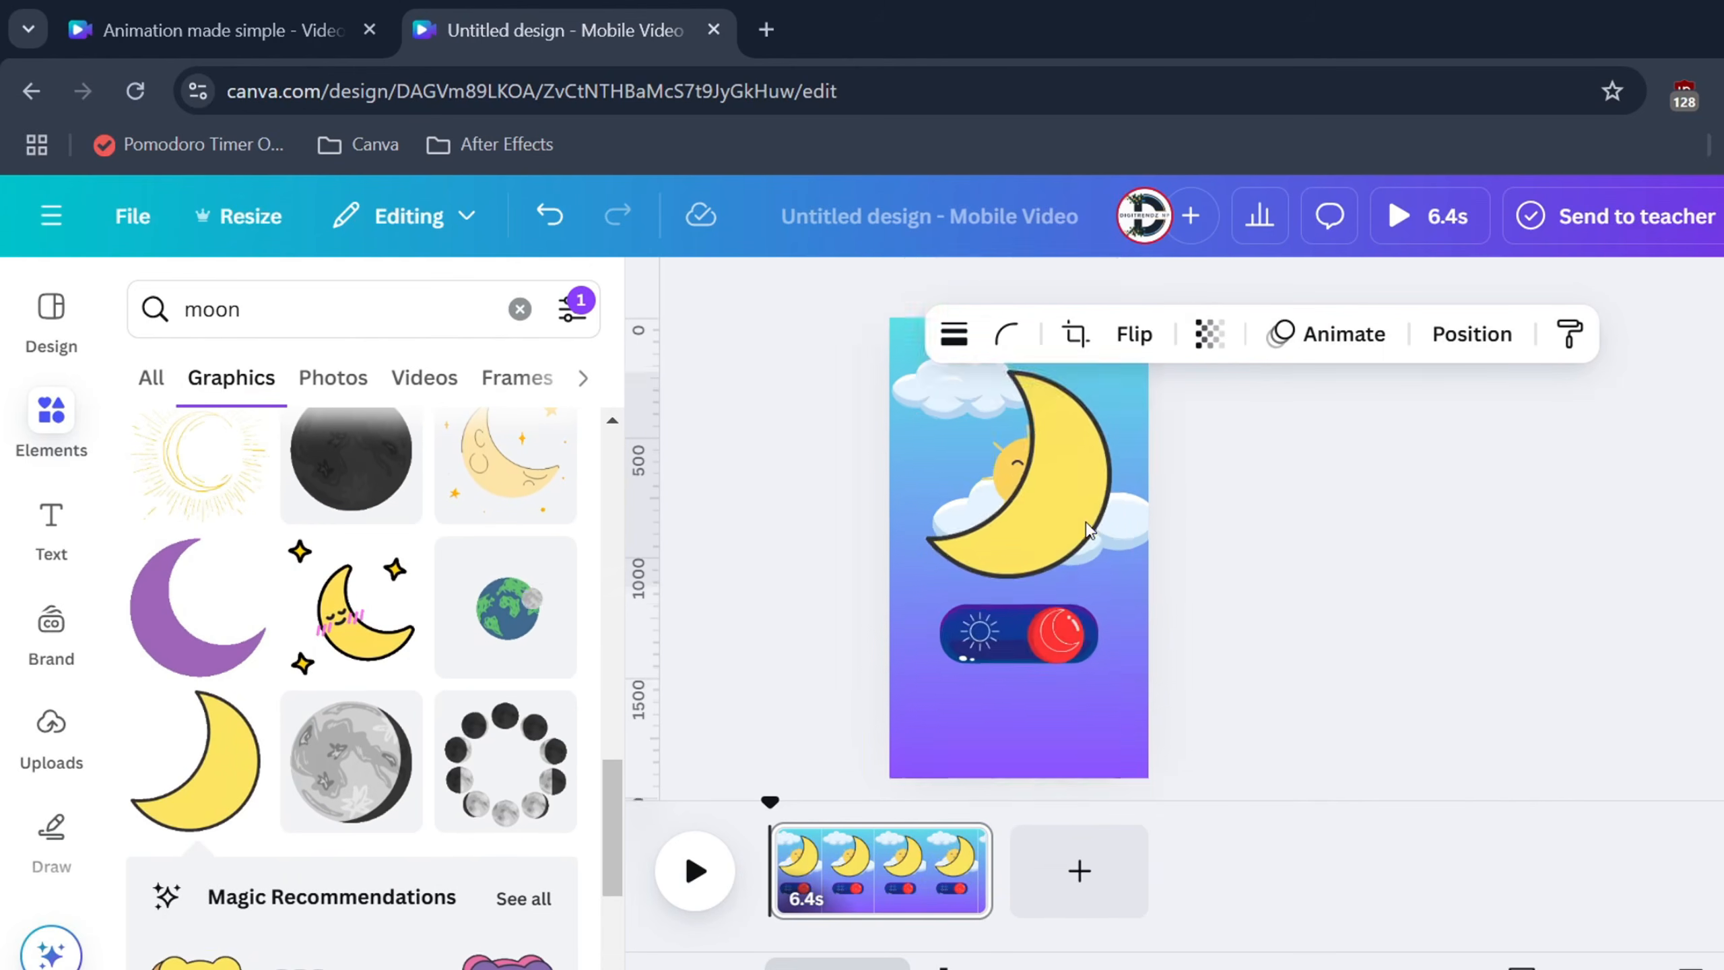
left_click_drag(1124, 426, 980, 508)
left_click(1020, 508)
left_click(1203, 569)
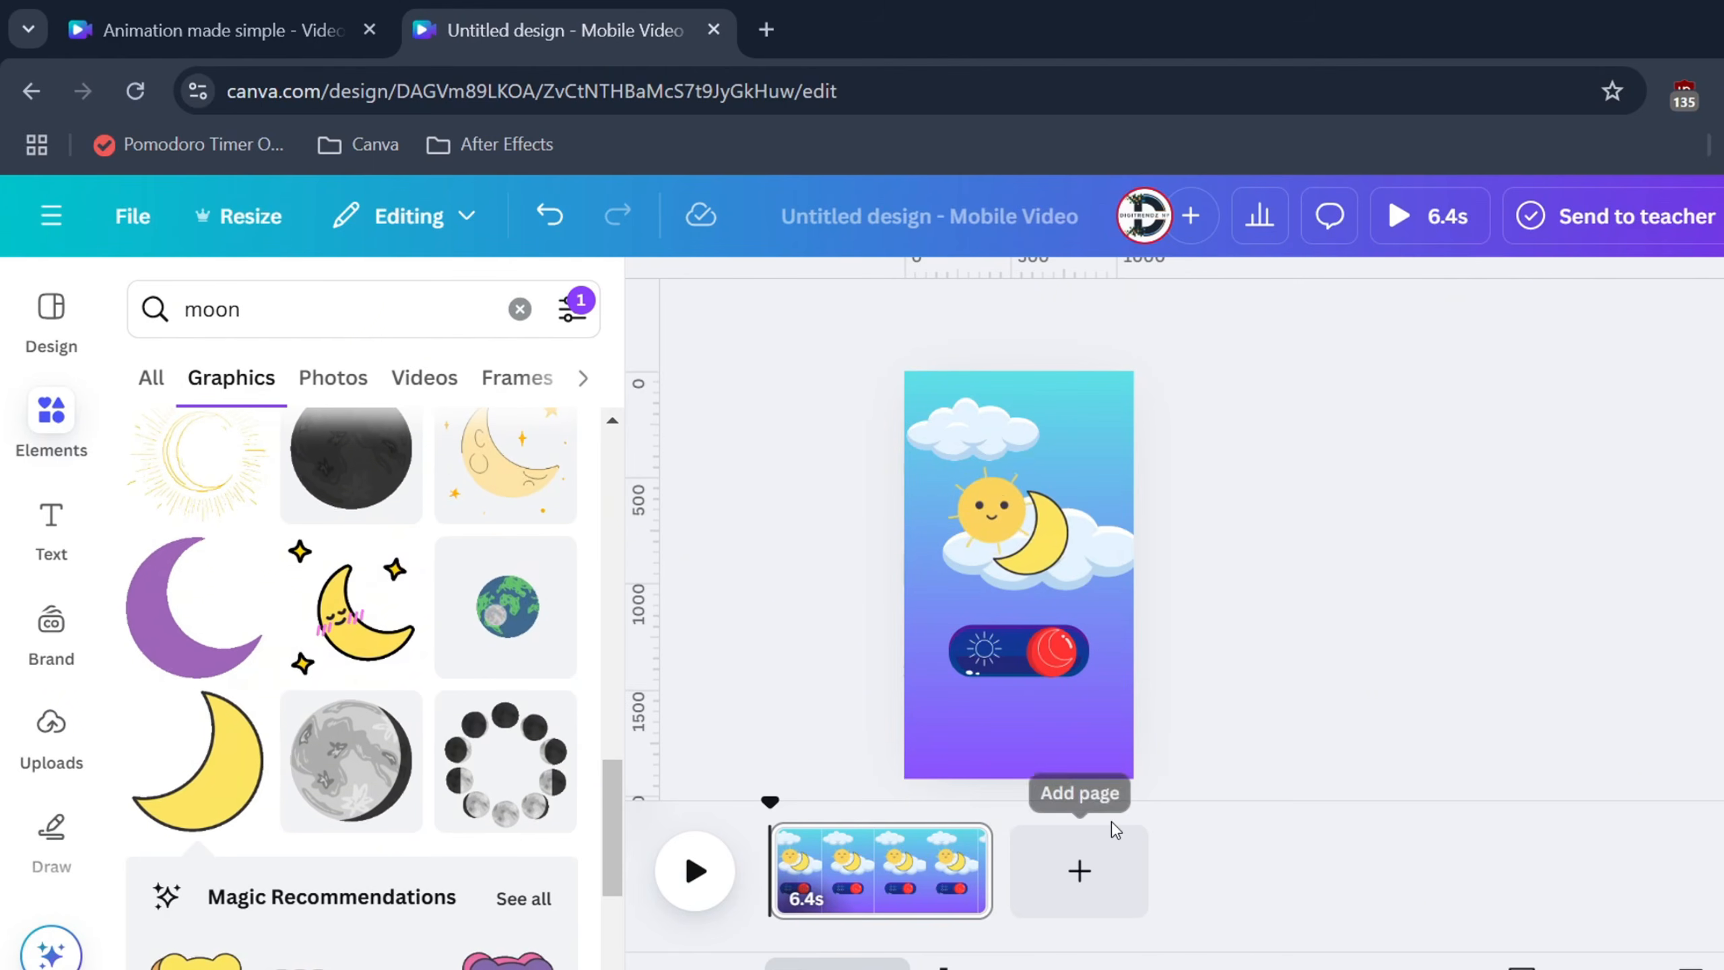
Reorder the layers so the moon sits behind the cloud, moving the red ball up
left_click(1056, 544)
right_click(1057, 543)
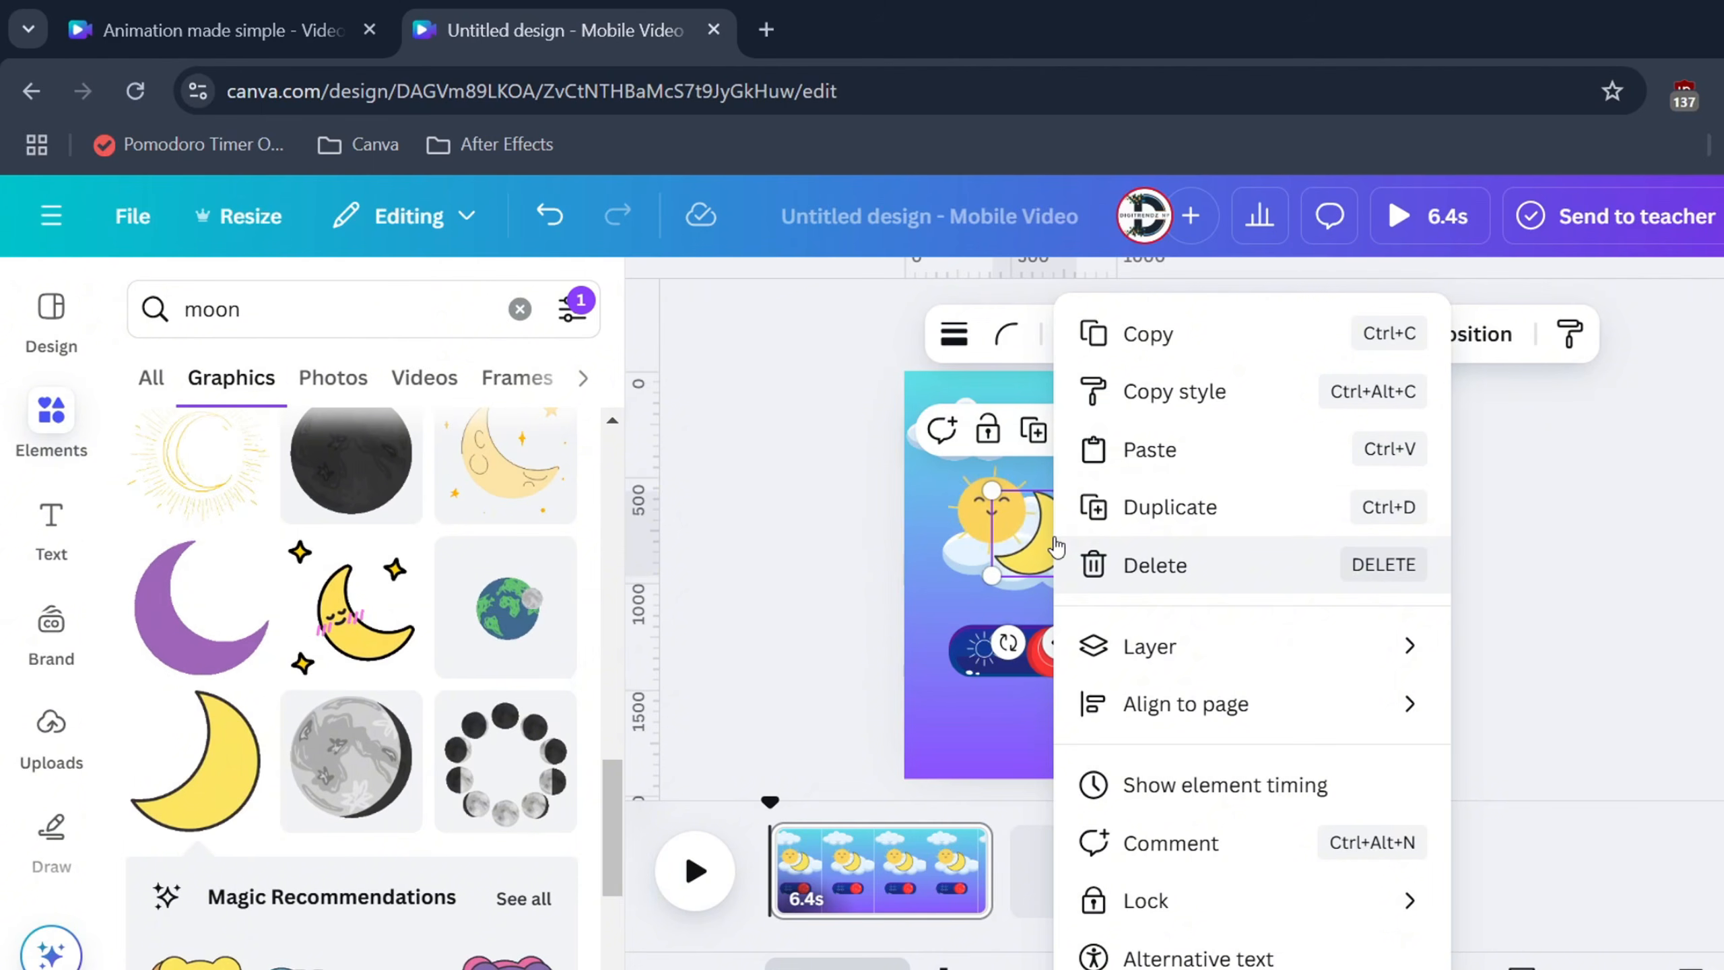
mouse_move(1221, 658)
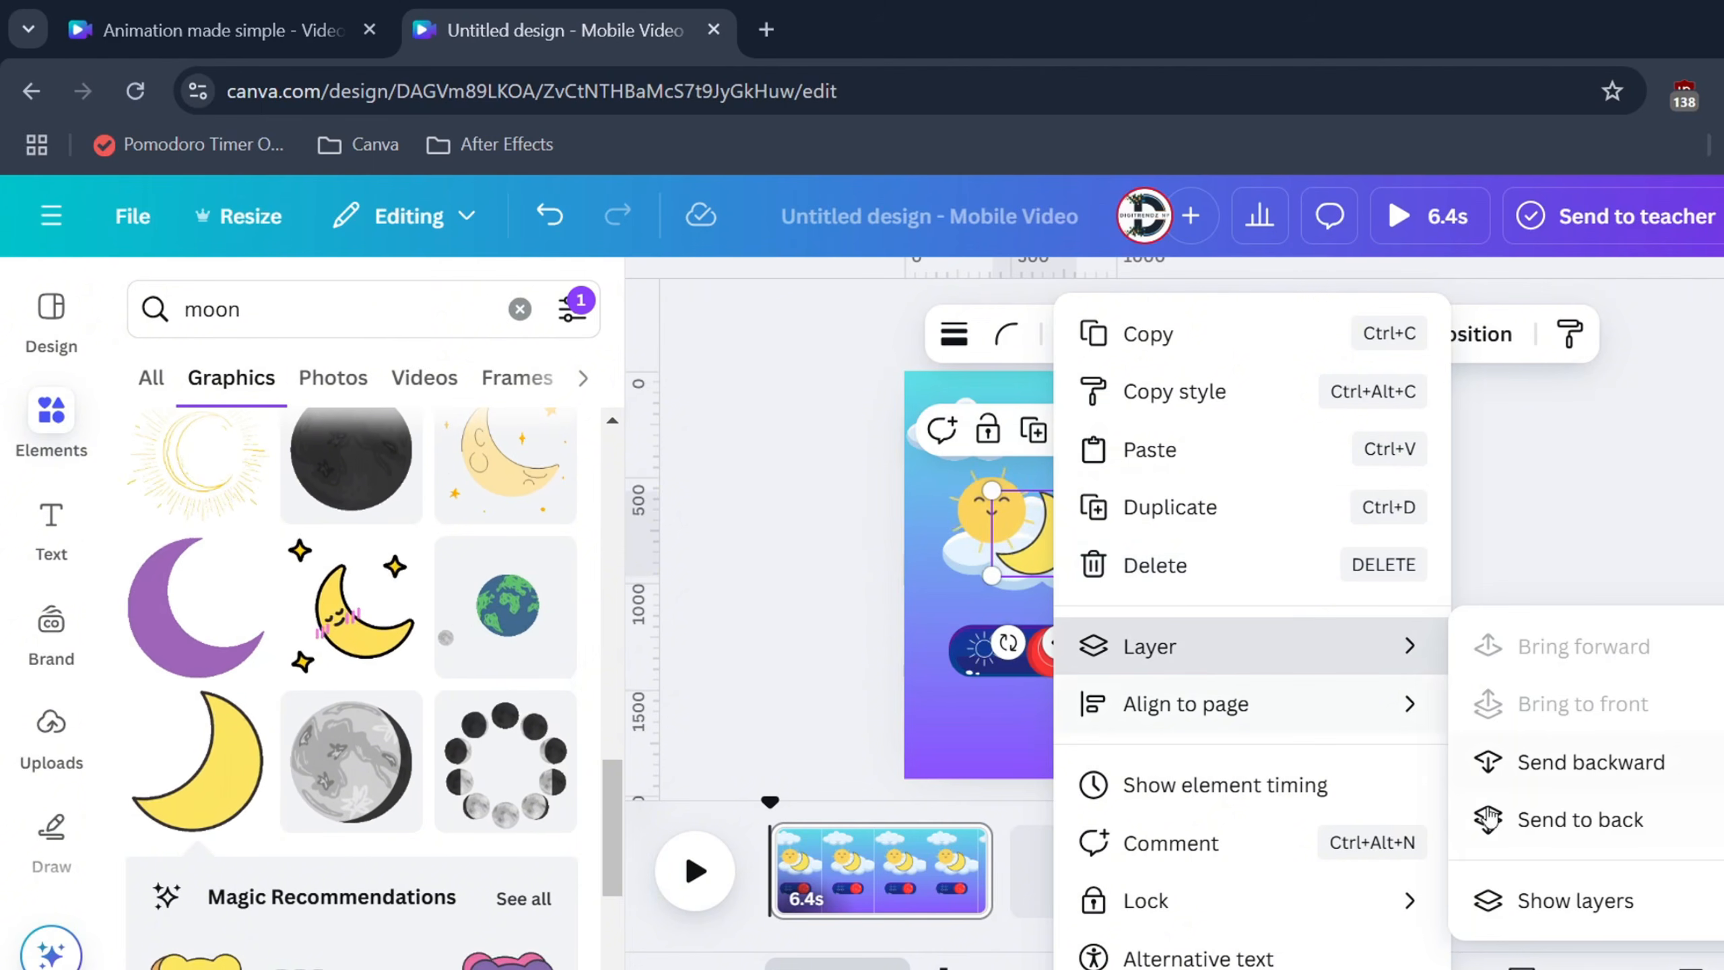
left_click(1493, 902)
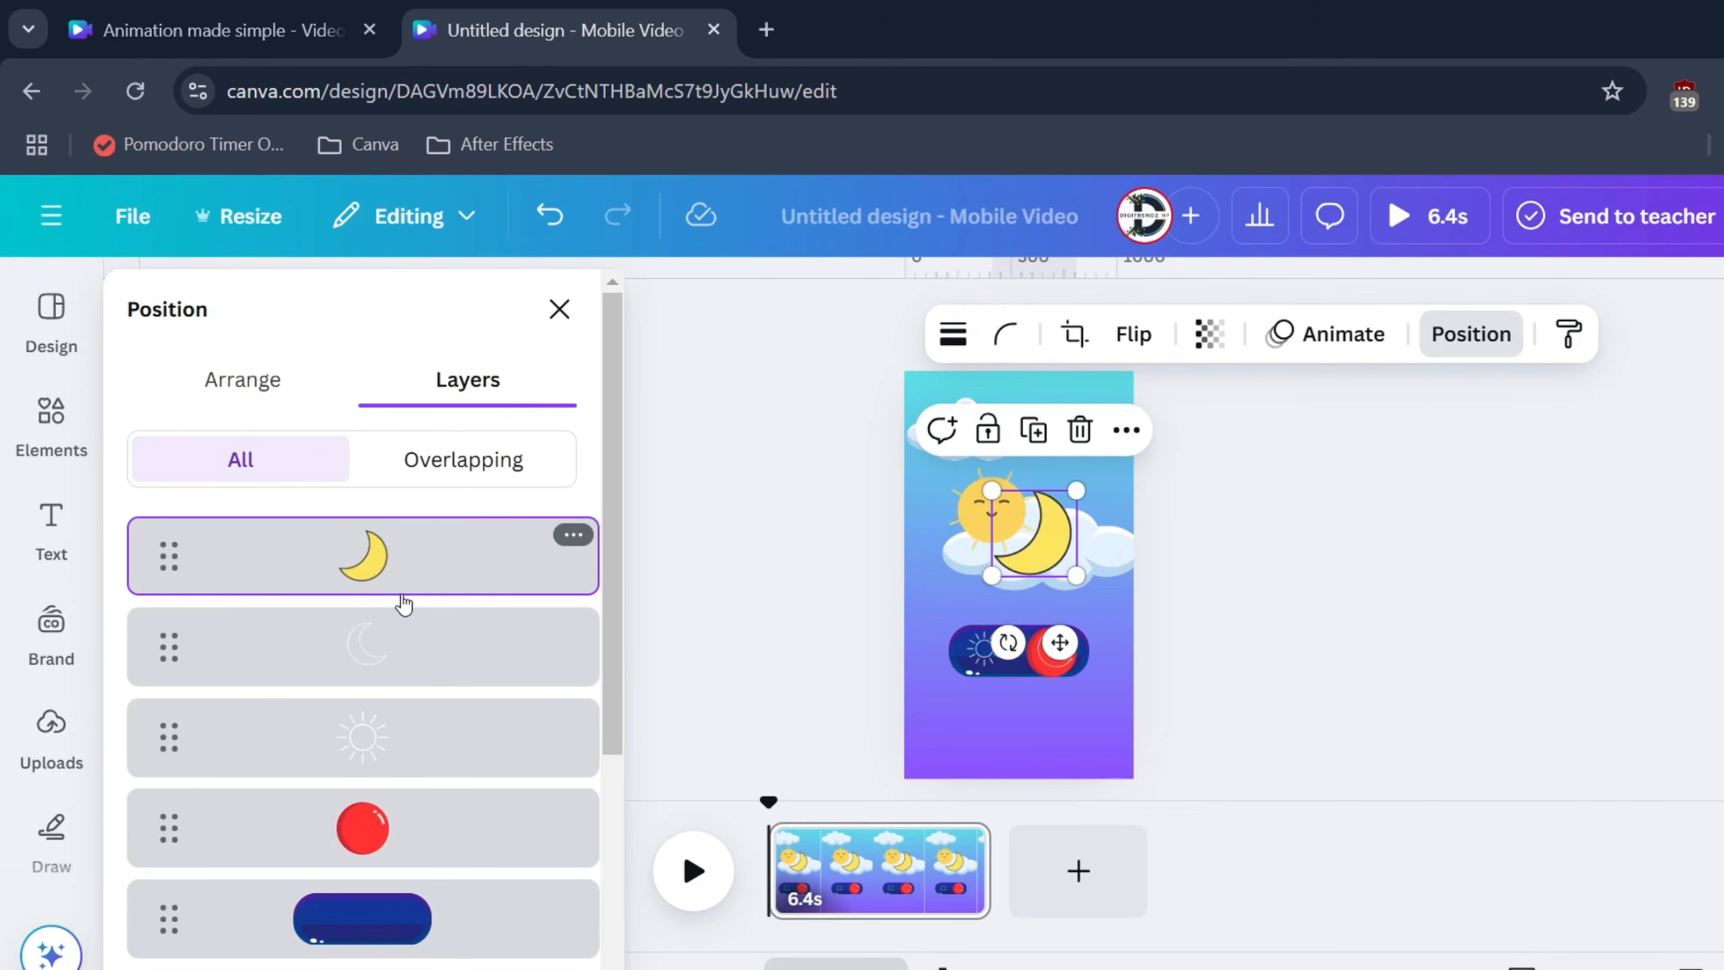
scroll(404, 843, "down", 4)
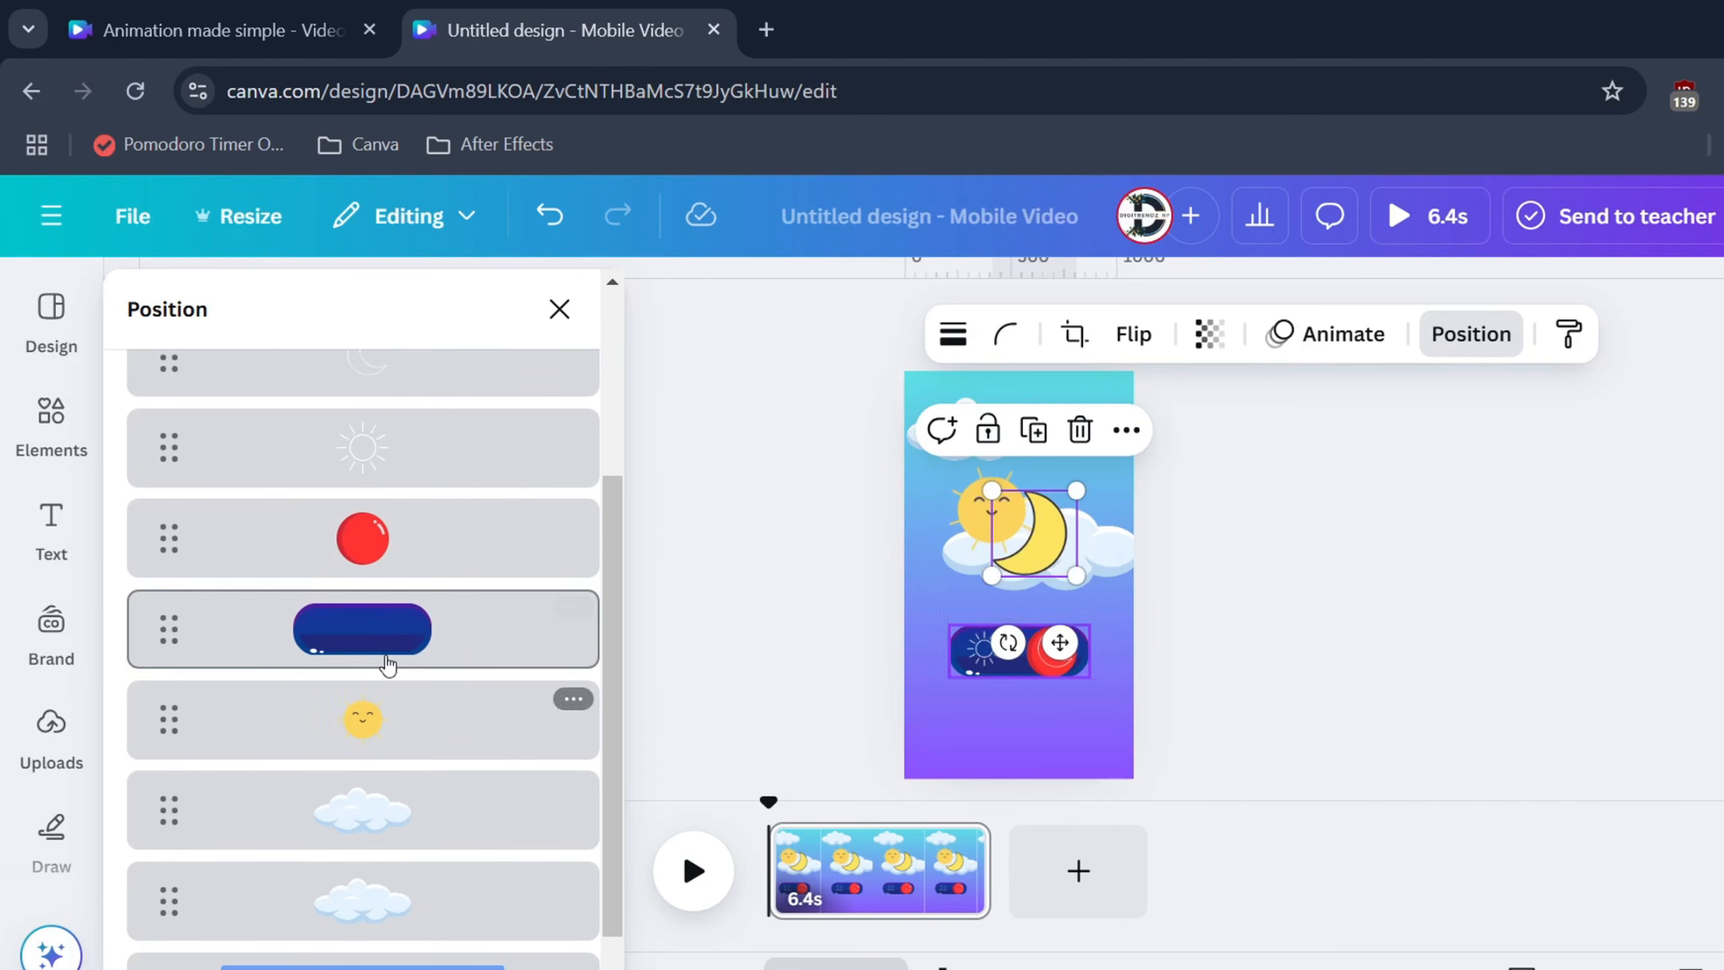
scroll(396, 511, "up", 2)
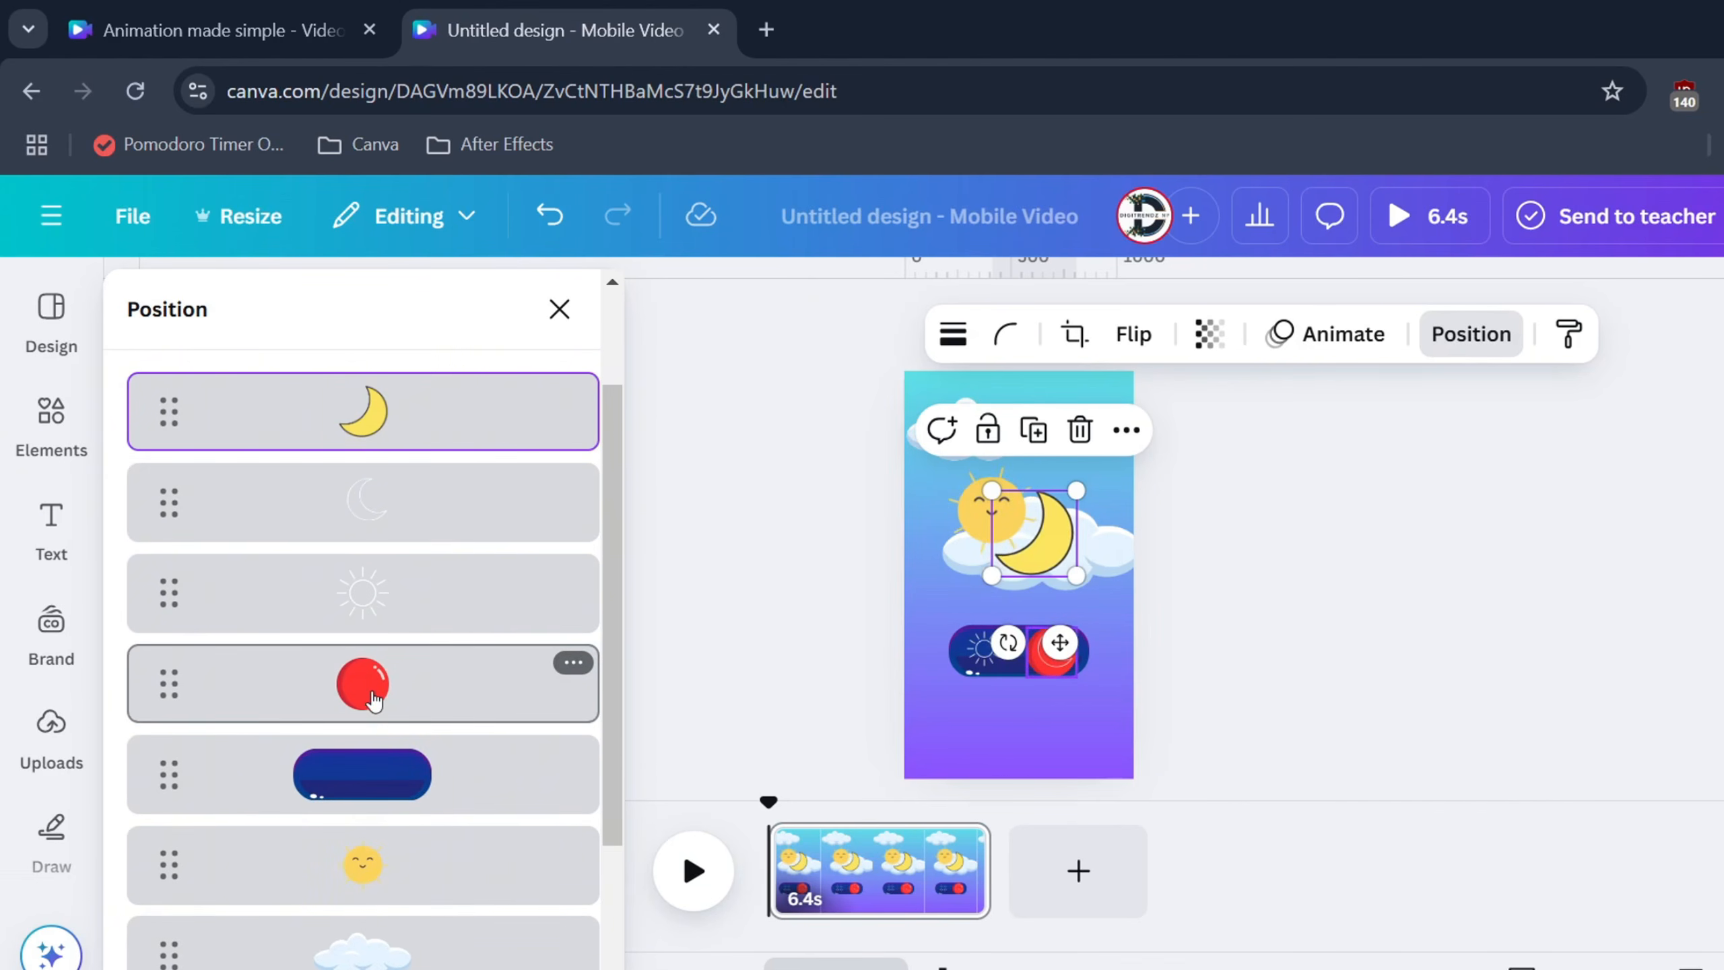
left_click_drag(375, 701, 366, 812)
Enlarge the sun above the cloud and trim the page to 3.0 seconds
left_click(432, 706)
scroll(403, 567, "up", 2)
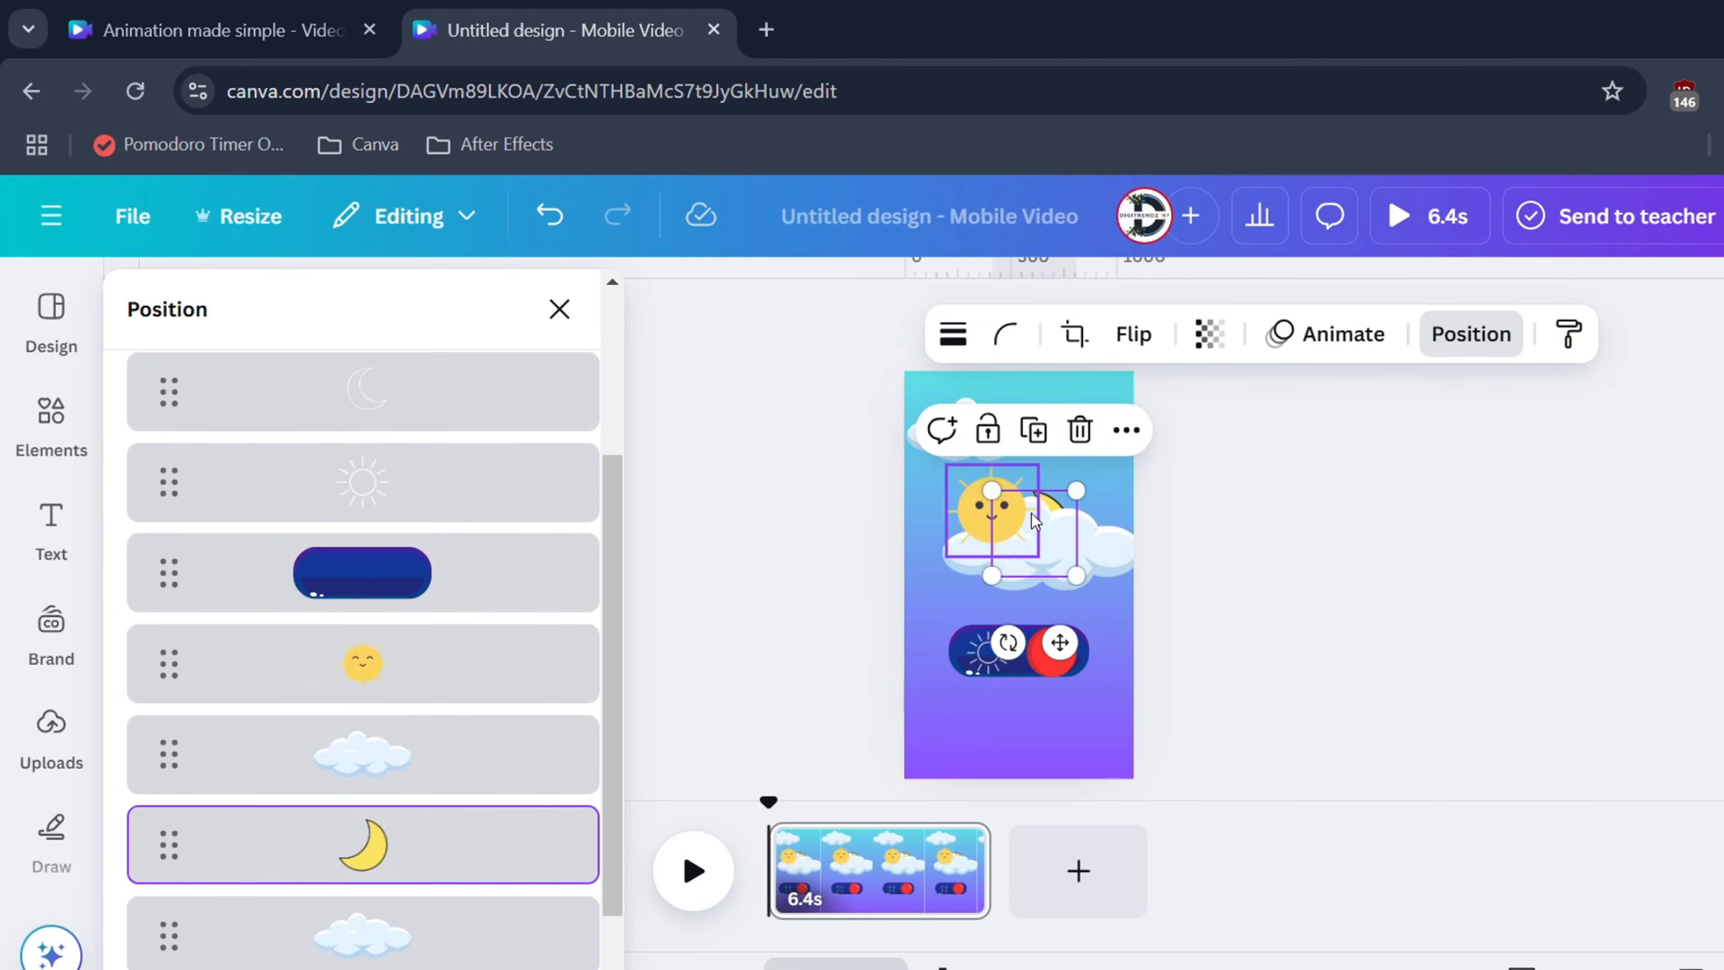
left_click_drag(1071, 582, 1057, 574)
left_click(985, 513)
left_click_drag(942, 465, 912, 430)
left_click_drag(974, 492, 1059, 494)
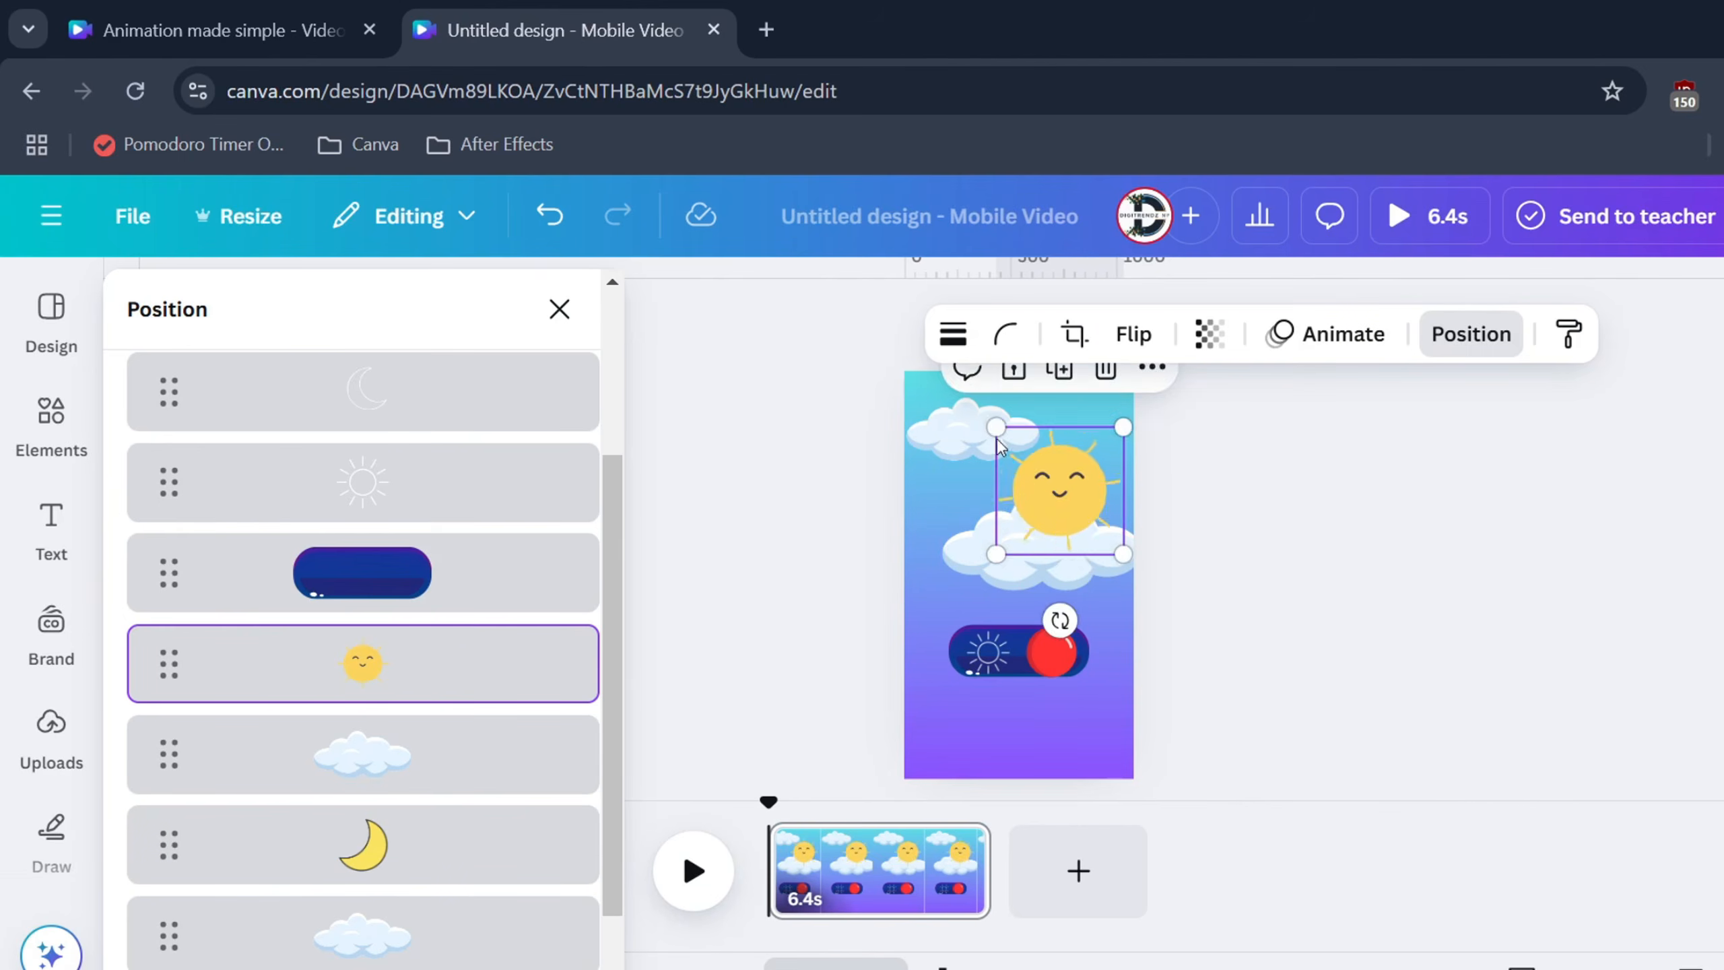
left_click_drag(999, 431, 1006, 441)
left_click_drag(1054, 506, 1056, 496)
left_click(1003, 666)
left_click_drag(987, 870, 861, 868)
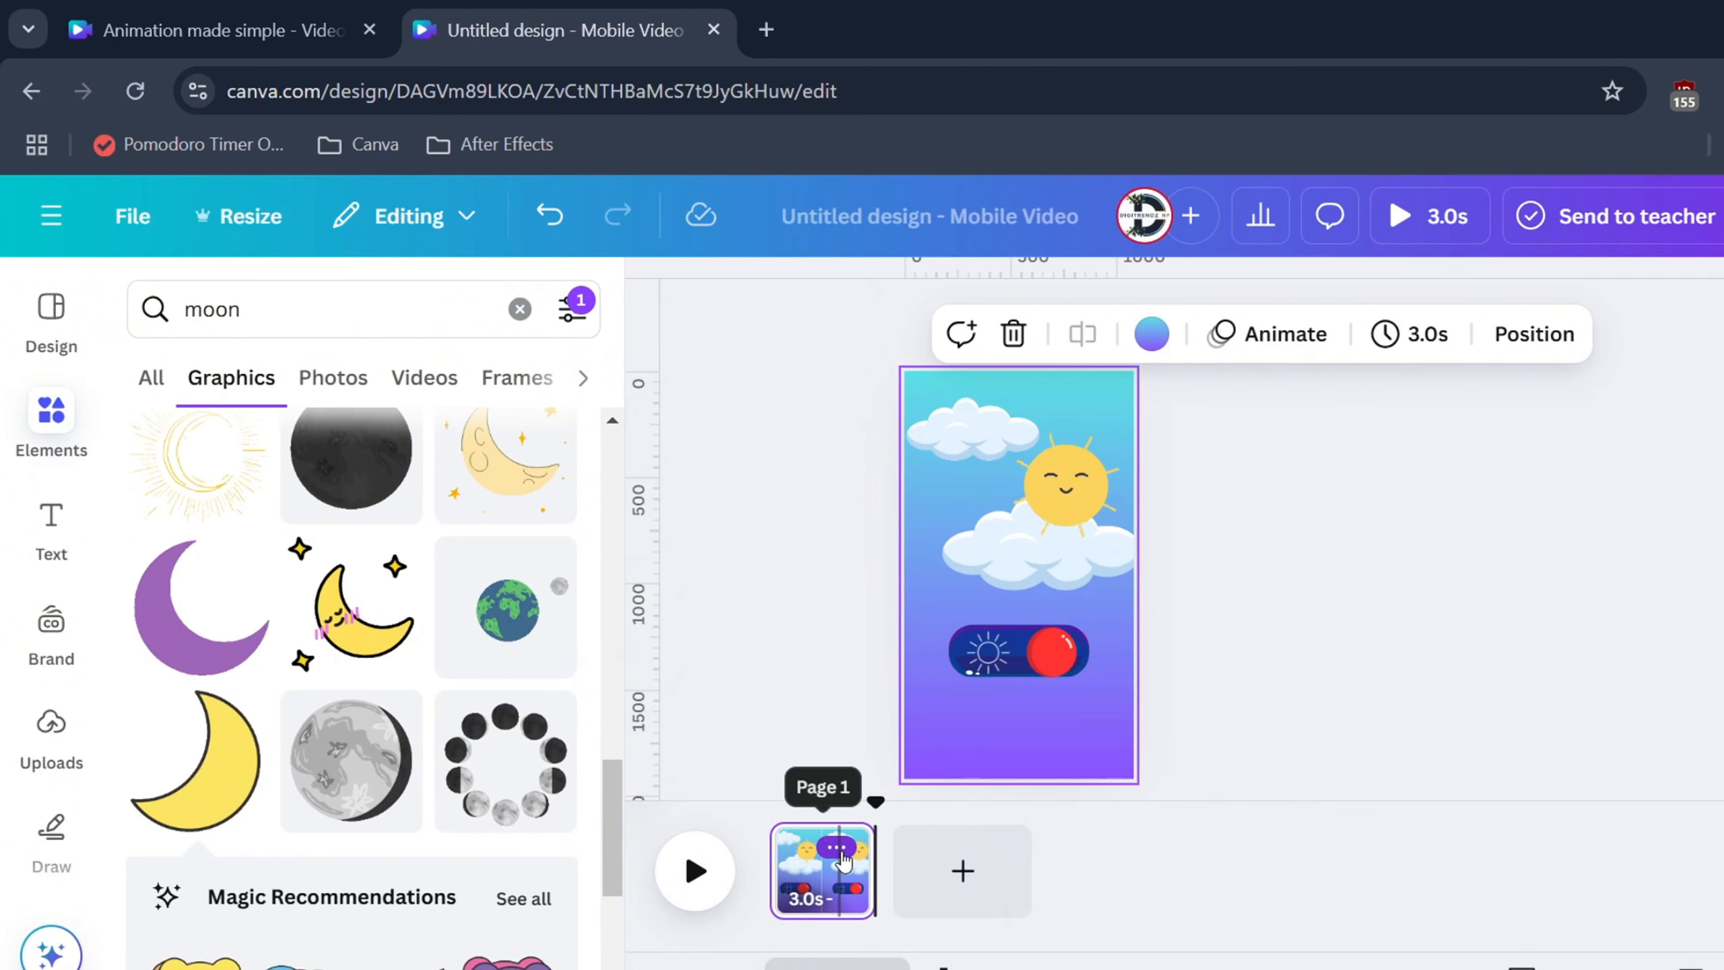
Duplicate the day page and shrink the copy's sun into the lower cloud
left_click(836, 850)
left_click(984, 384)
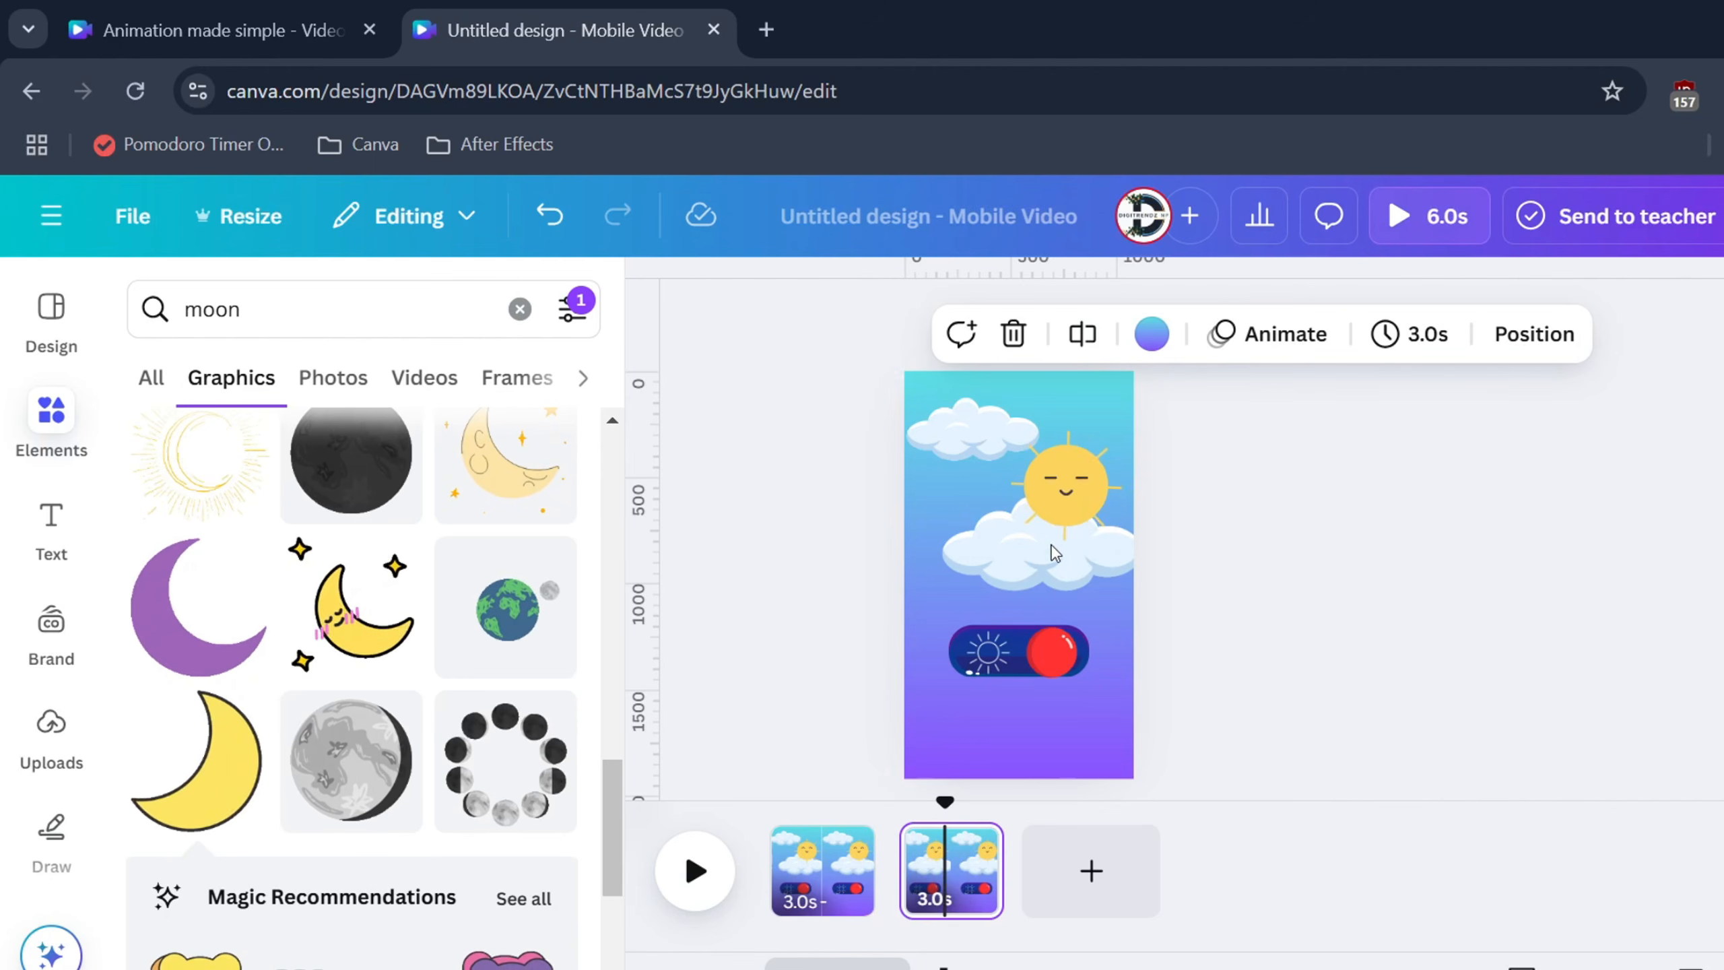
left_click(1063, 486)
right_click(1063, 485)
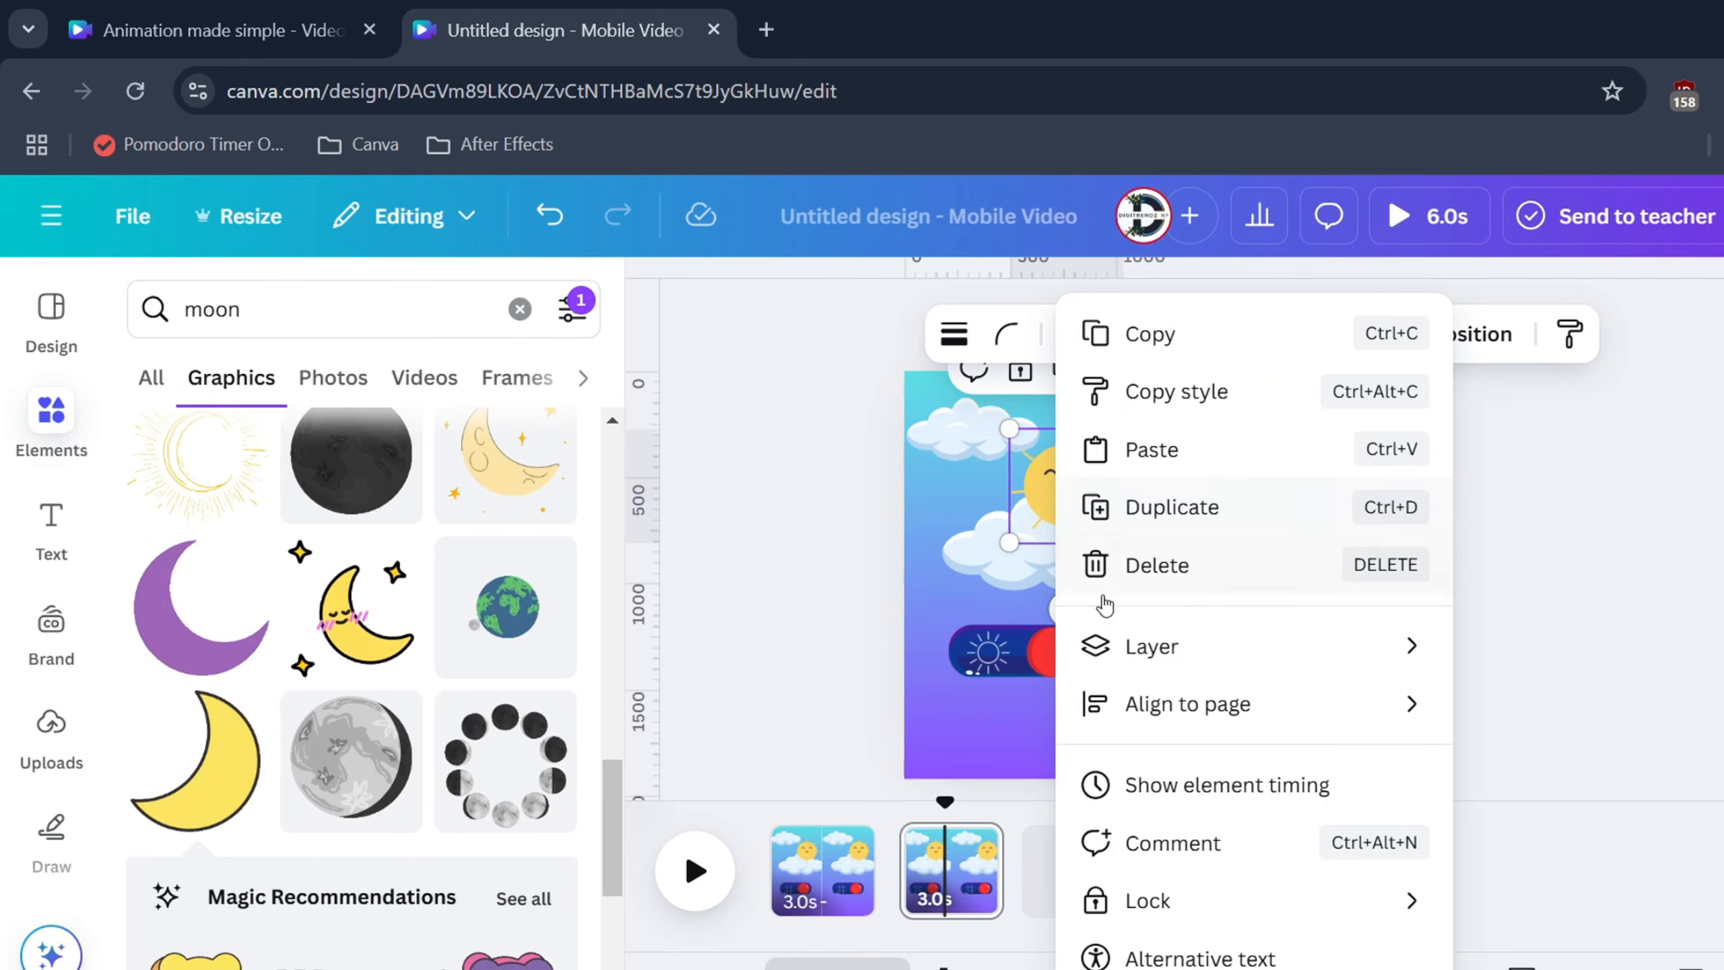
mouse_move(1127, 648)
left_click(1547, 910)
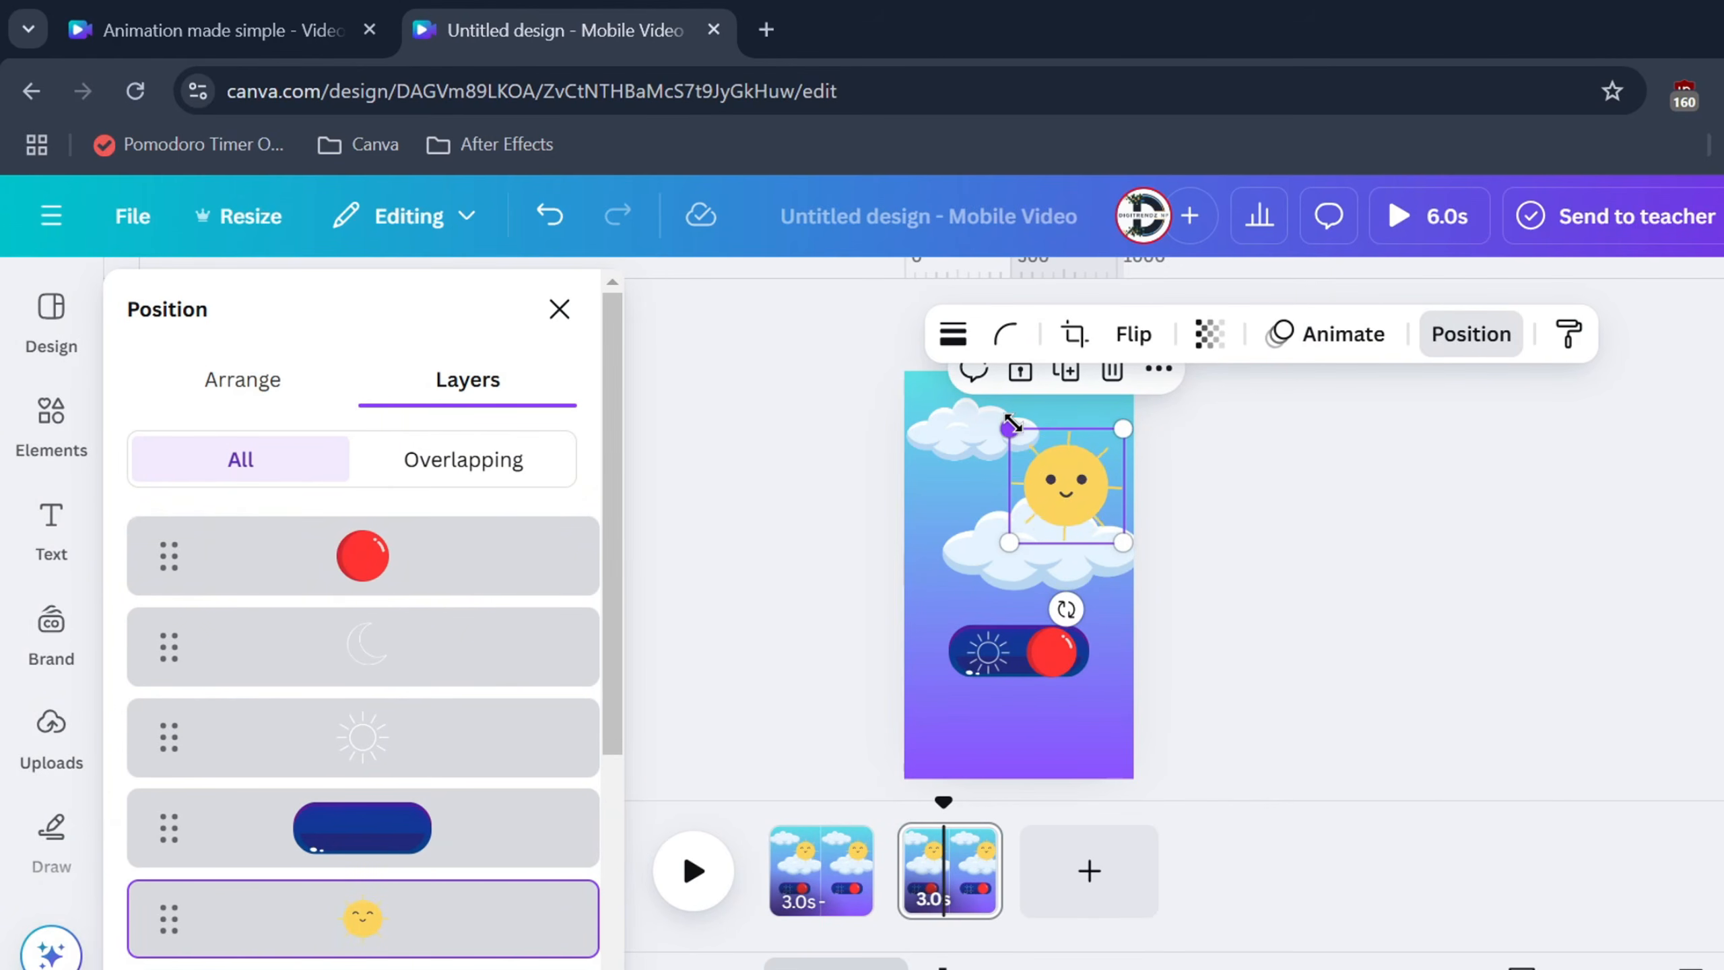
left_click_drag(1012, 425, 1056, 539)
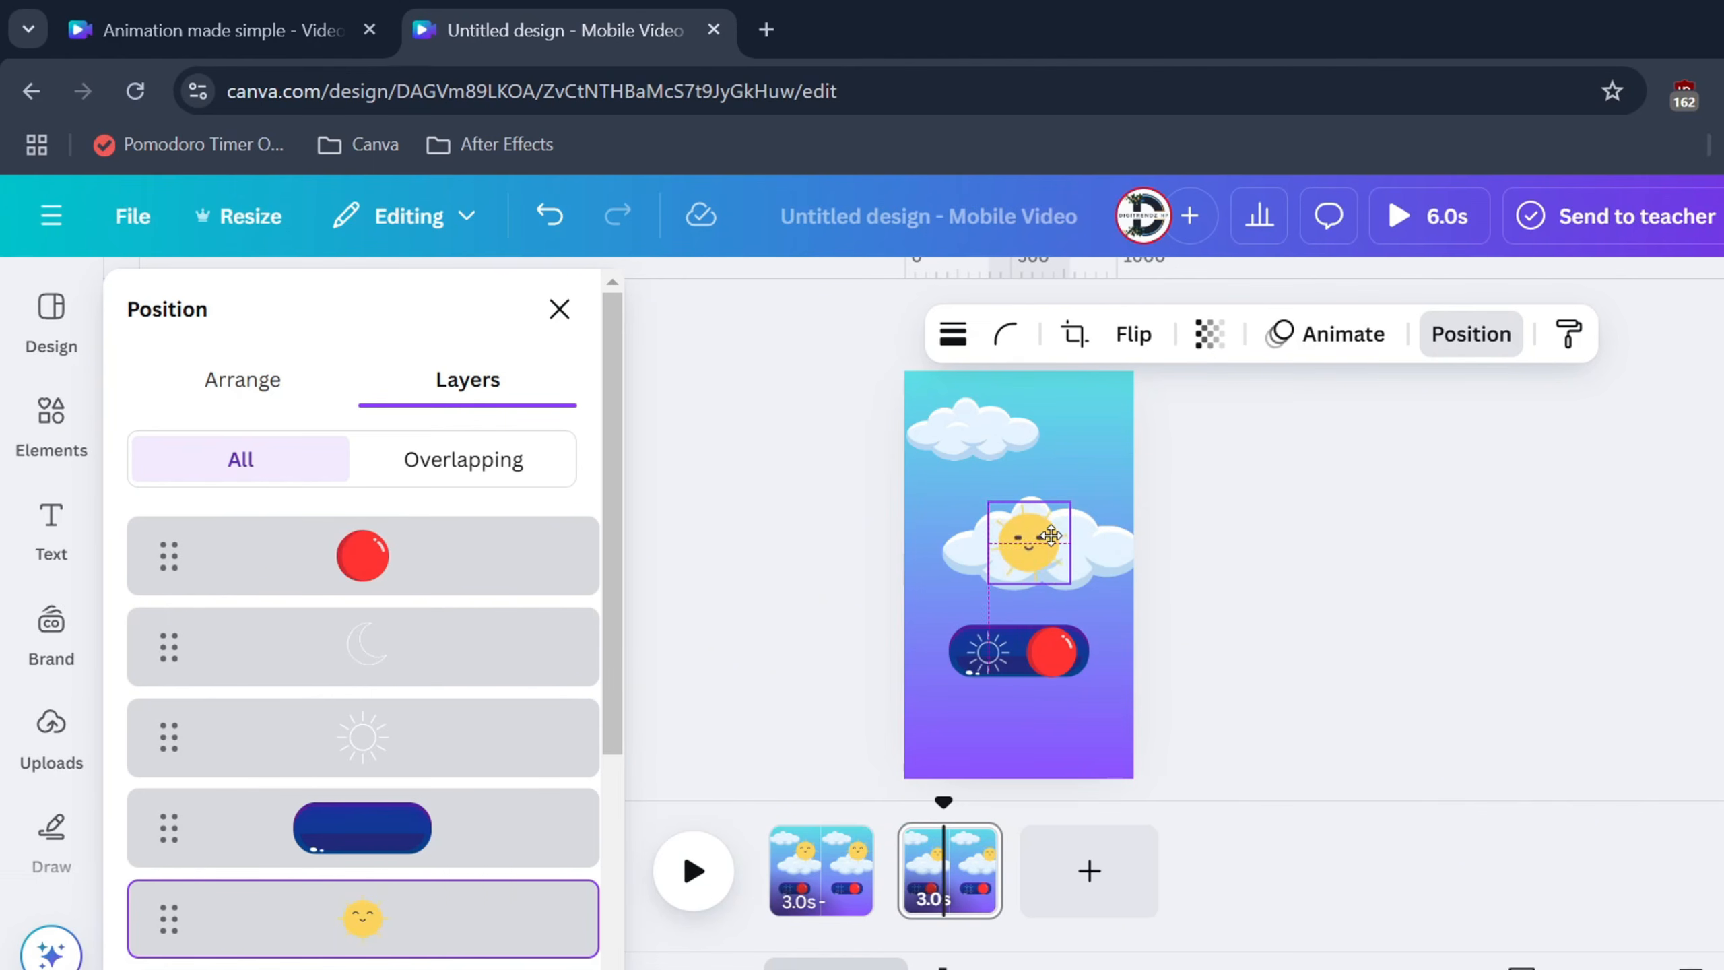
Reorder layers so the cloud sits below the moon and the sun behind the cloud
scroll(231, 789, "down", 4)
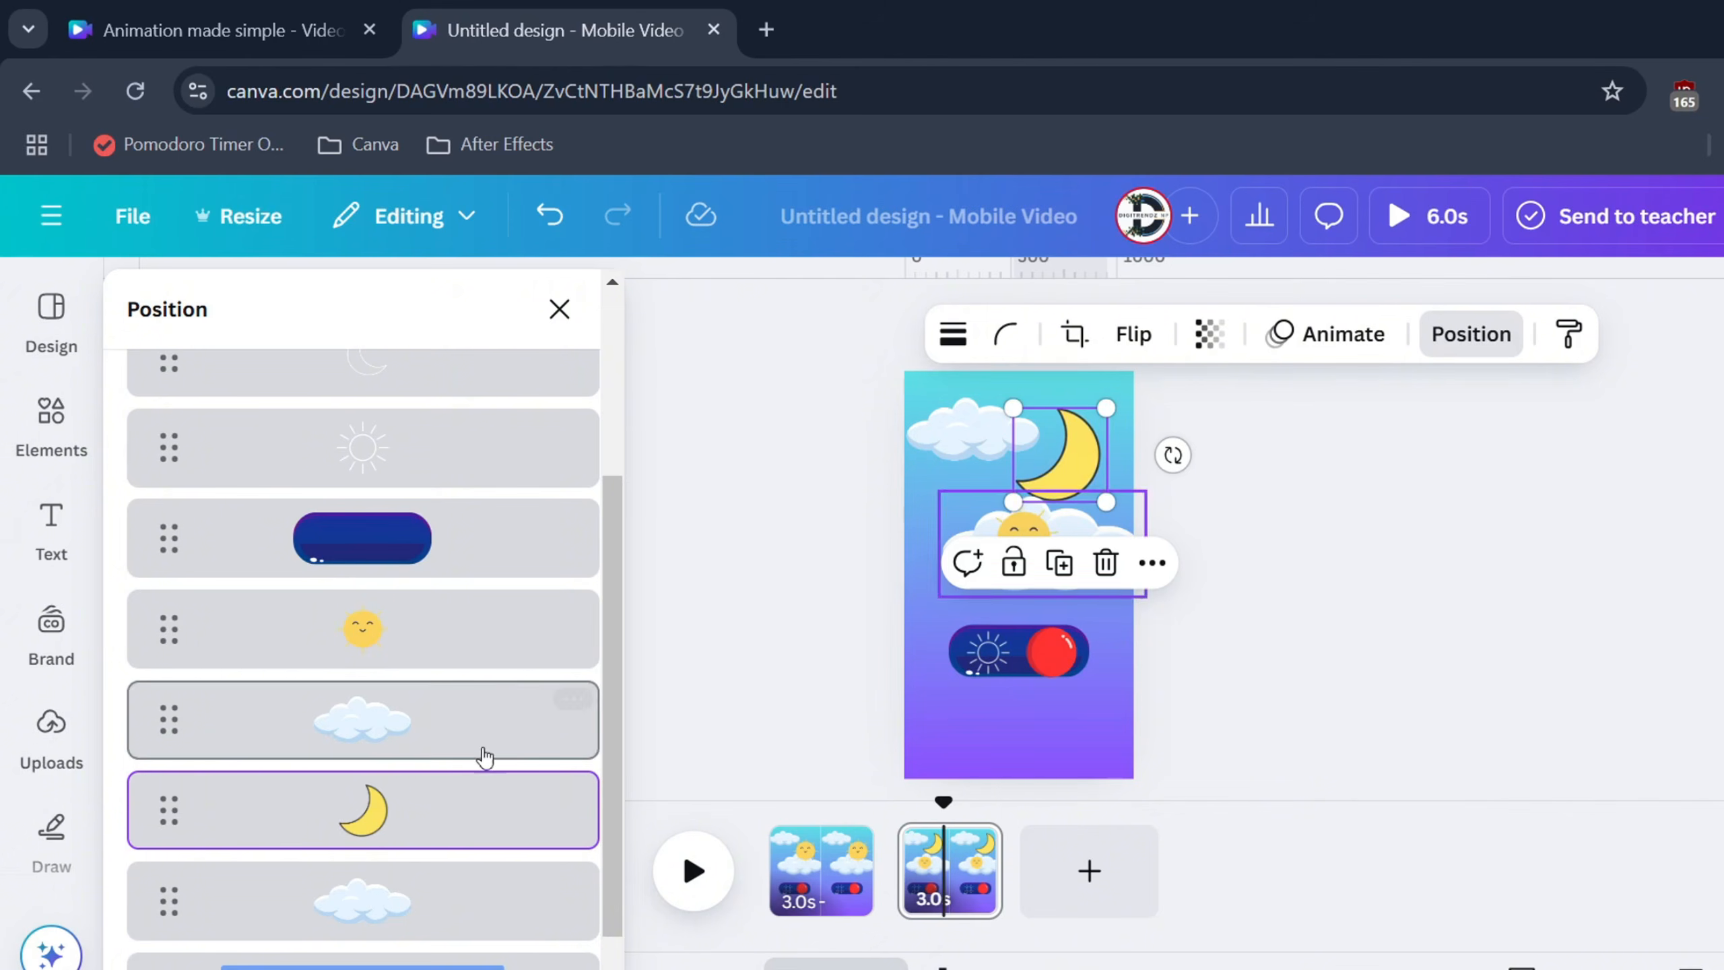
left_click_drag(327, 721, 367, 737)
left_click_drag(362, 628, 367, 808)
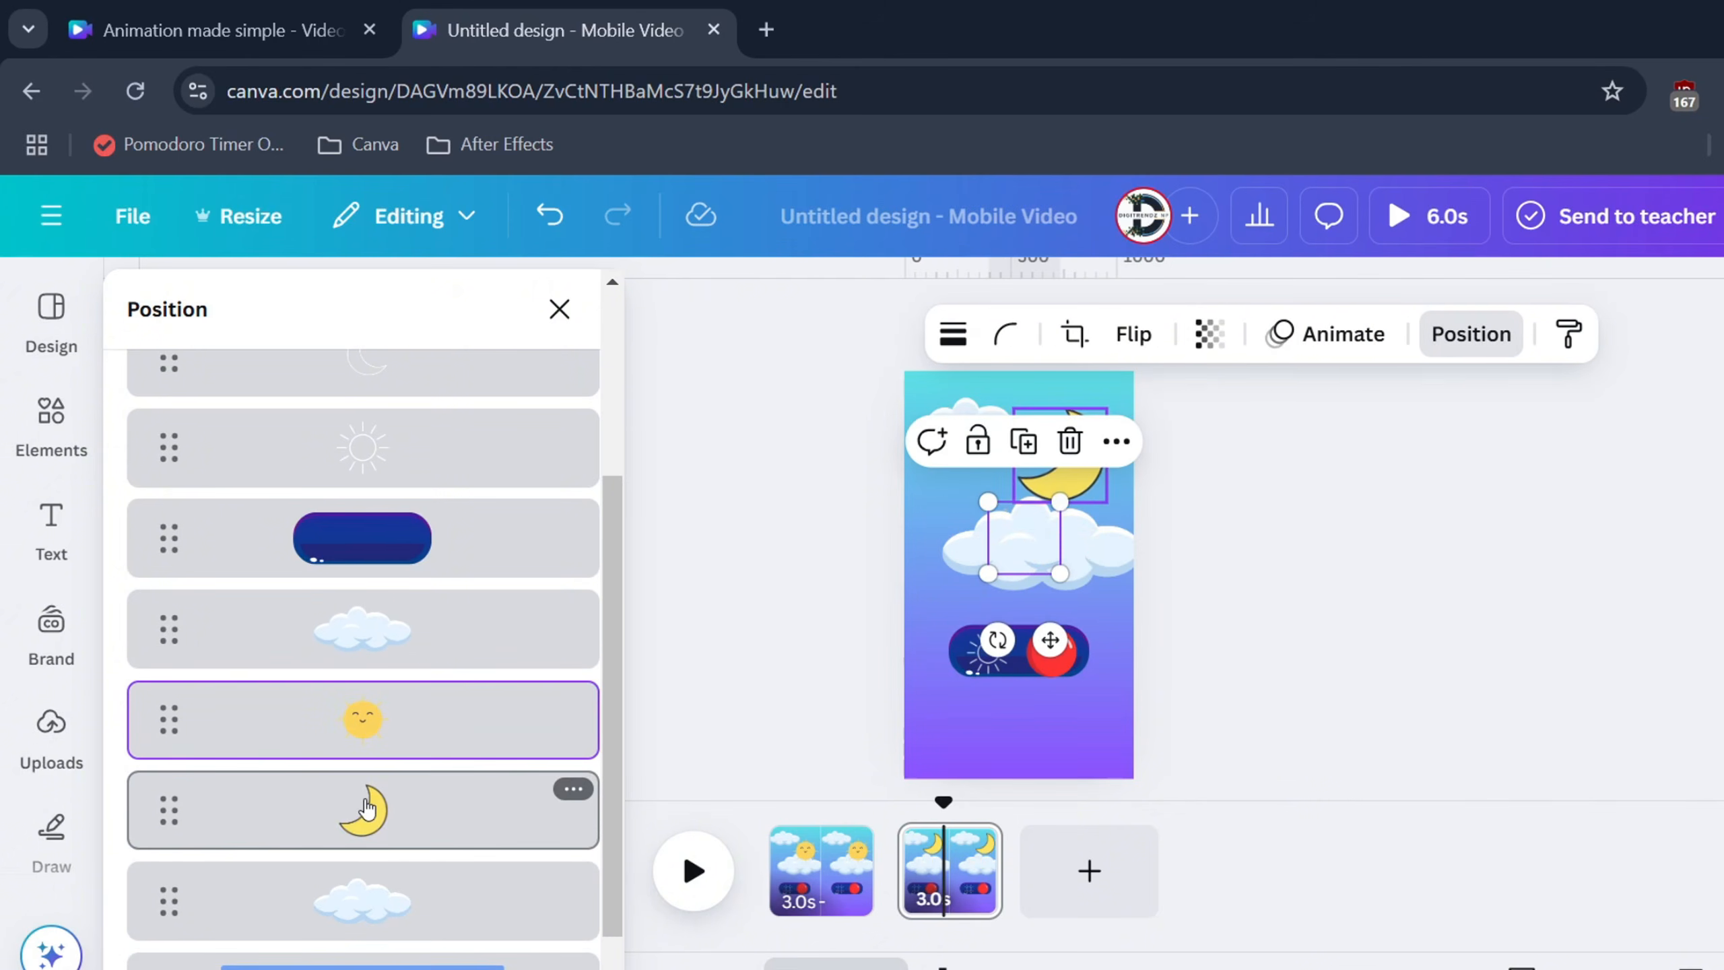
left_click(1060, 650)
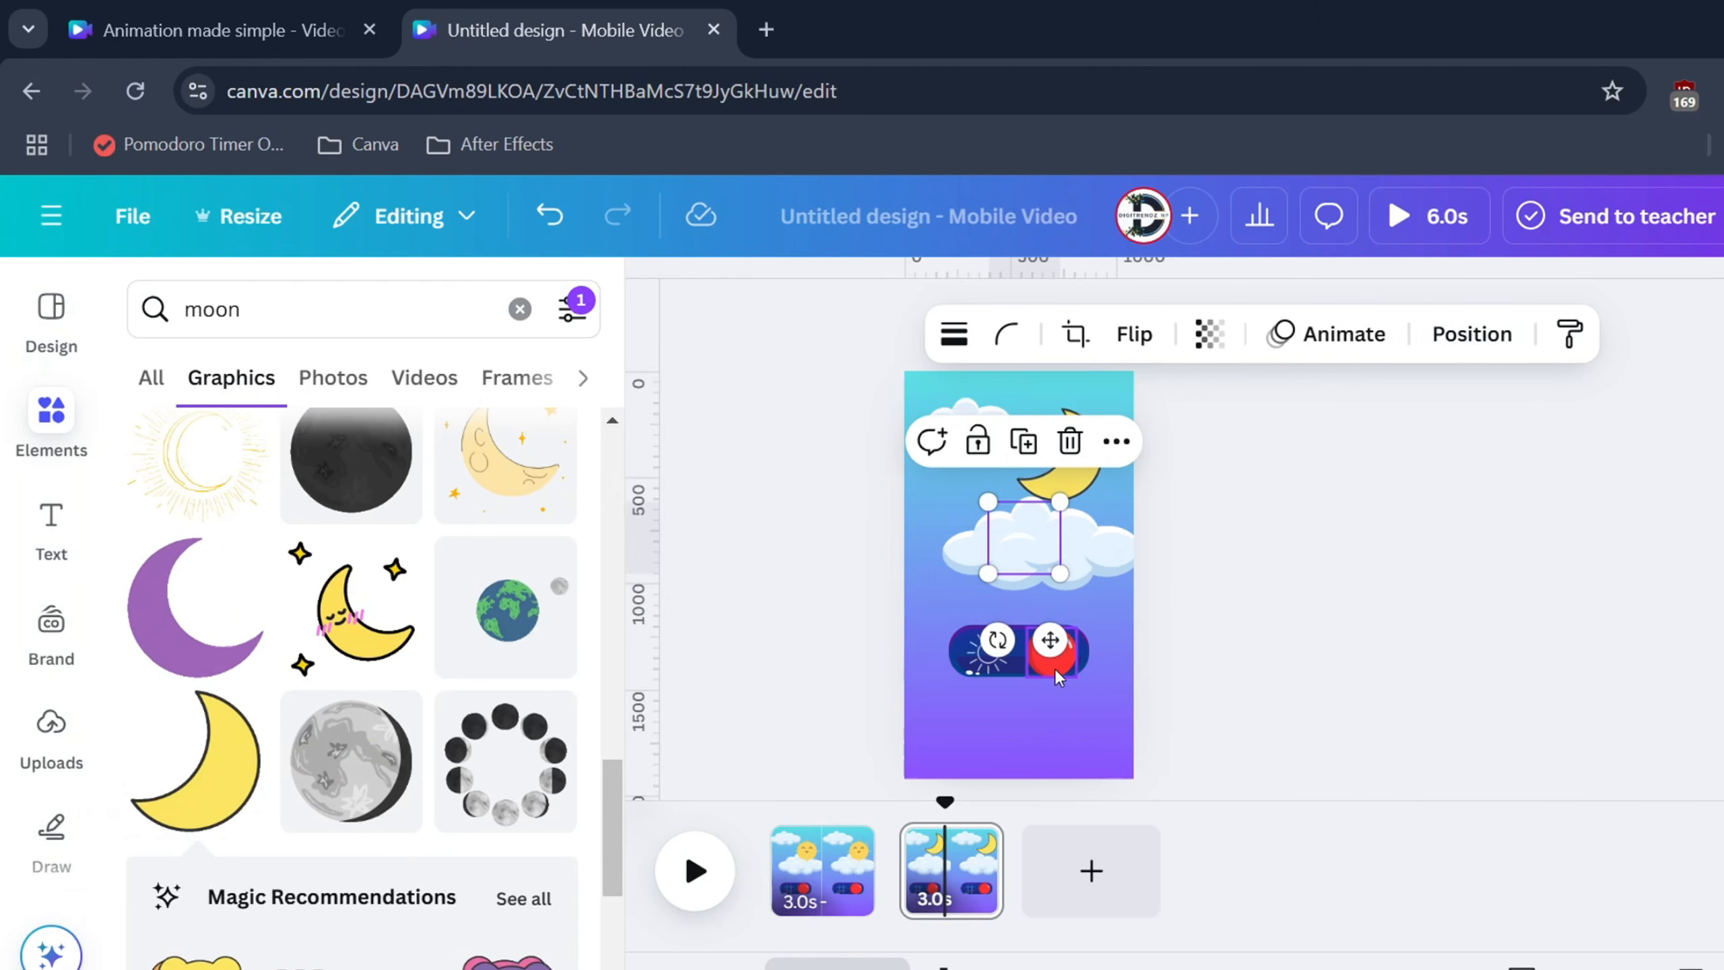
left_click(1056, 660)
Give the night page a dark navy gradient background, reversed to run top to bottom
left_click(1089, 712)
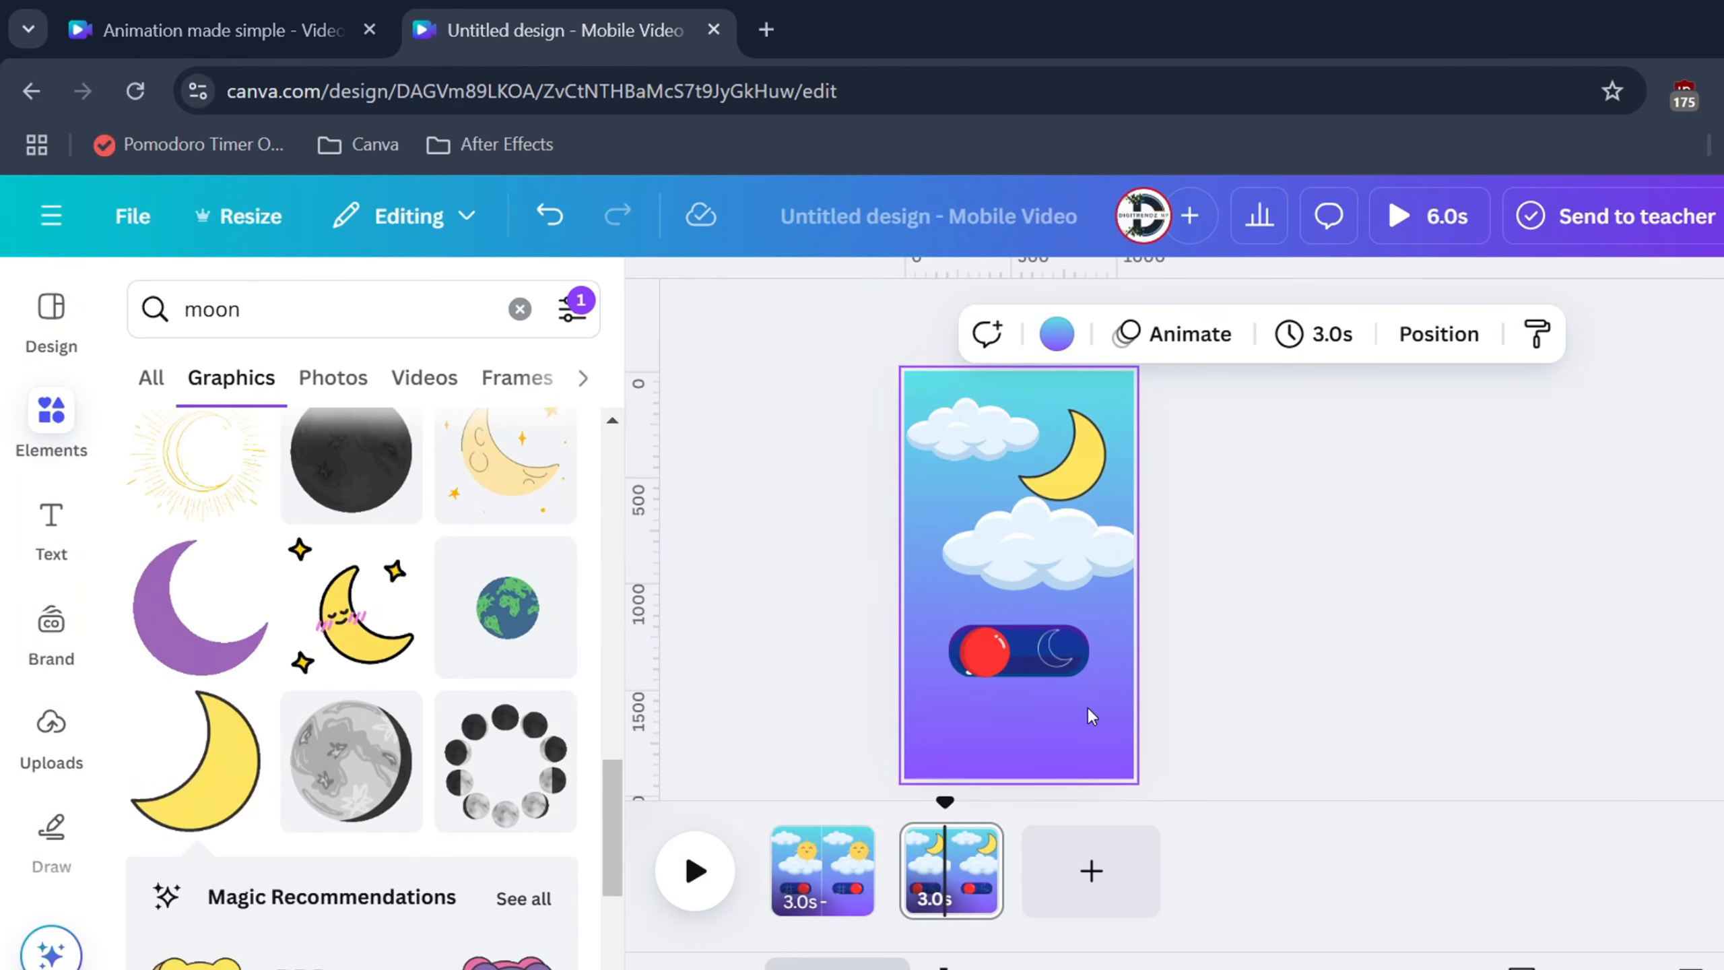
left_click(1059, 334)
scroll(339, 724, "down", 10)
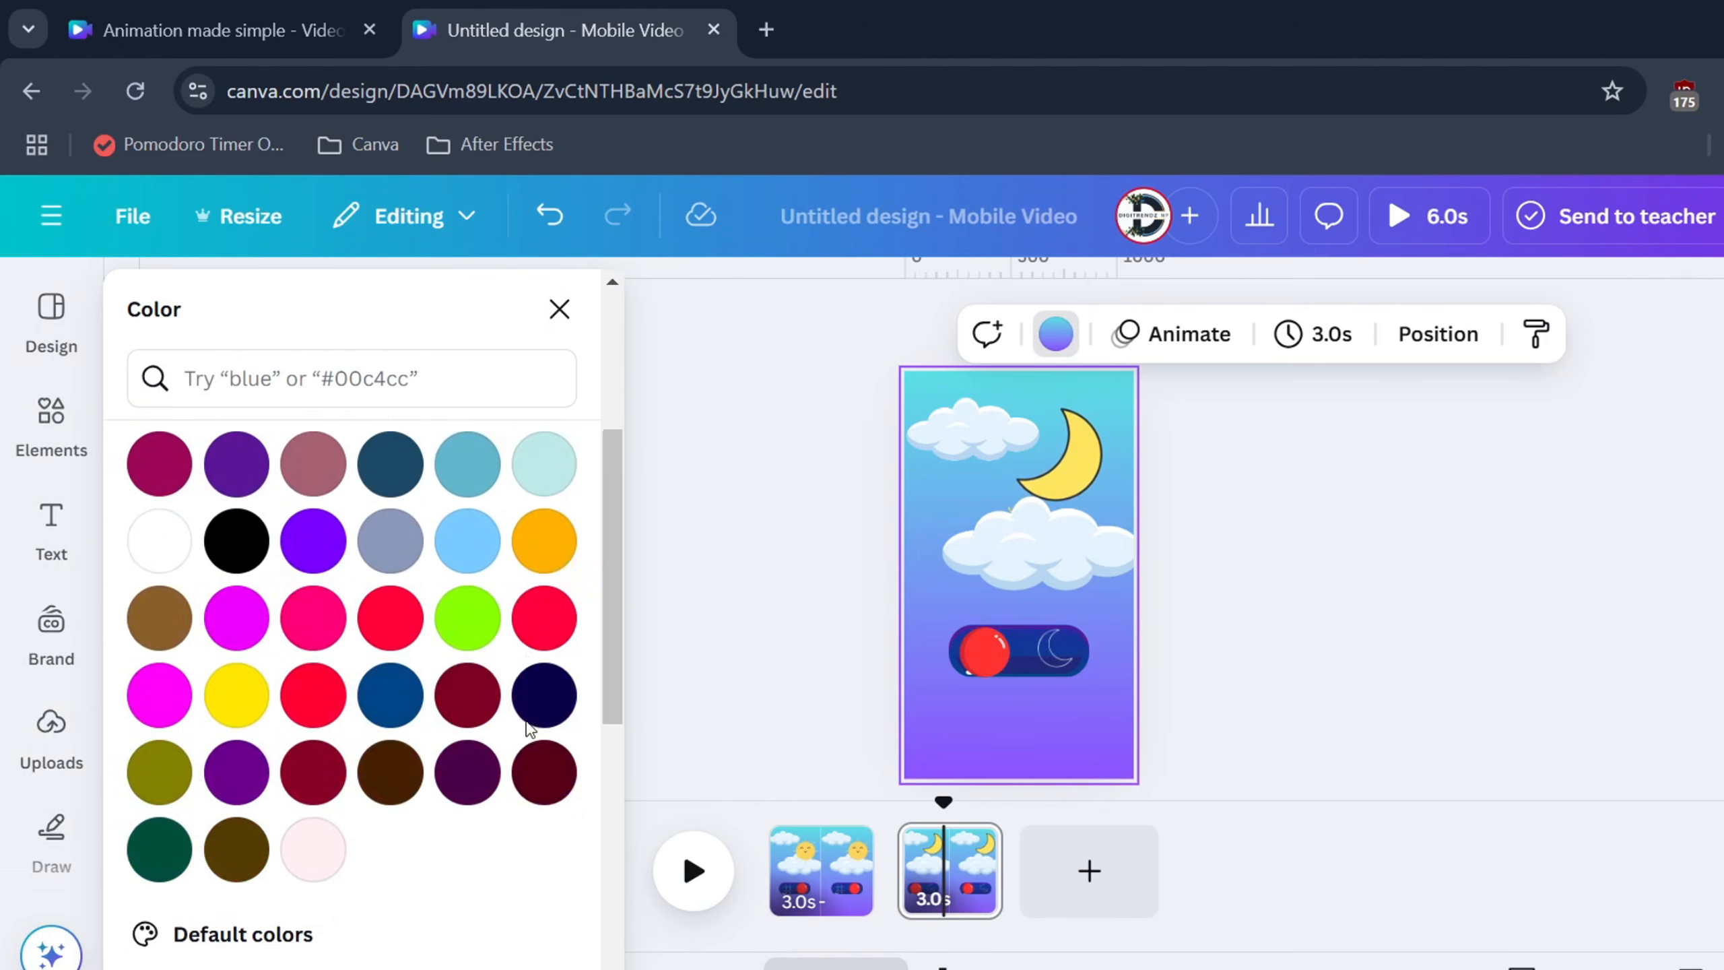
left_click(310, 795)
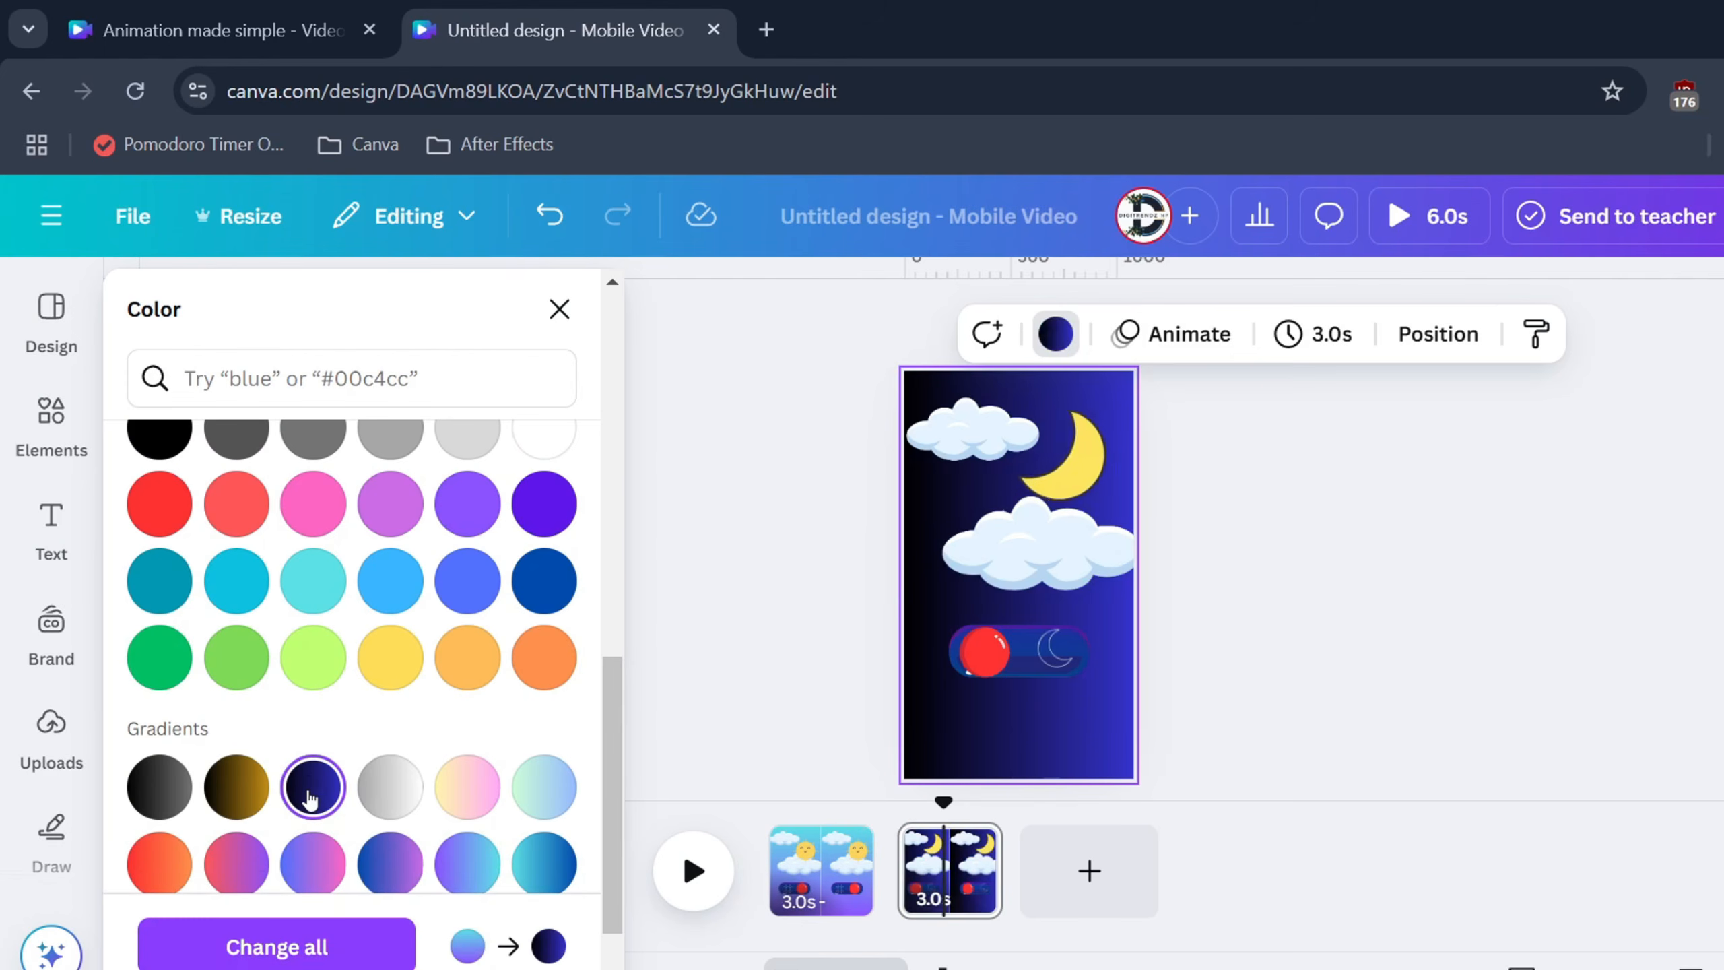
scroll(309, 784, "up", 10)
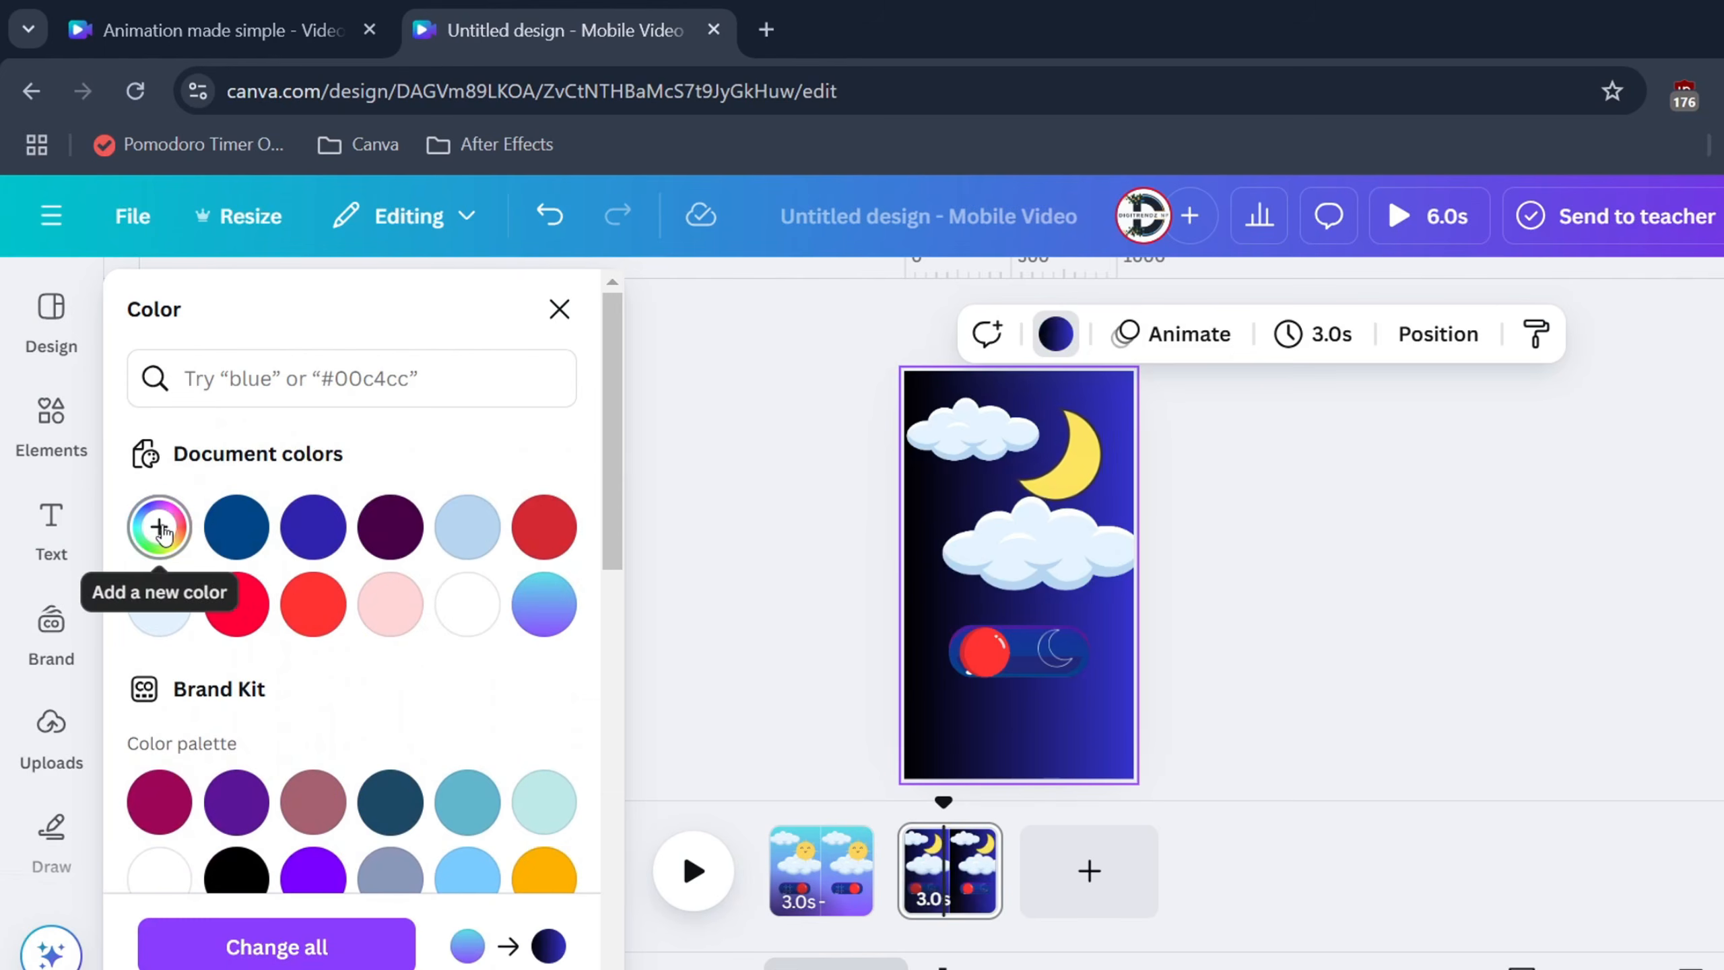
left_click(161, 527)
left_click_drag(261, 742, 179, 742)
left_click(260, 873)
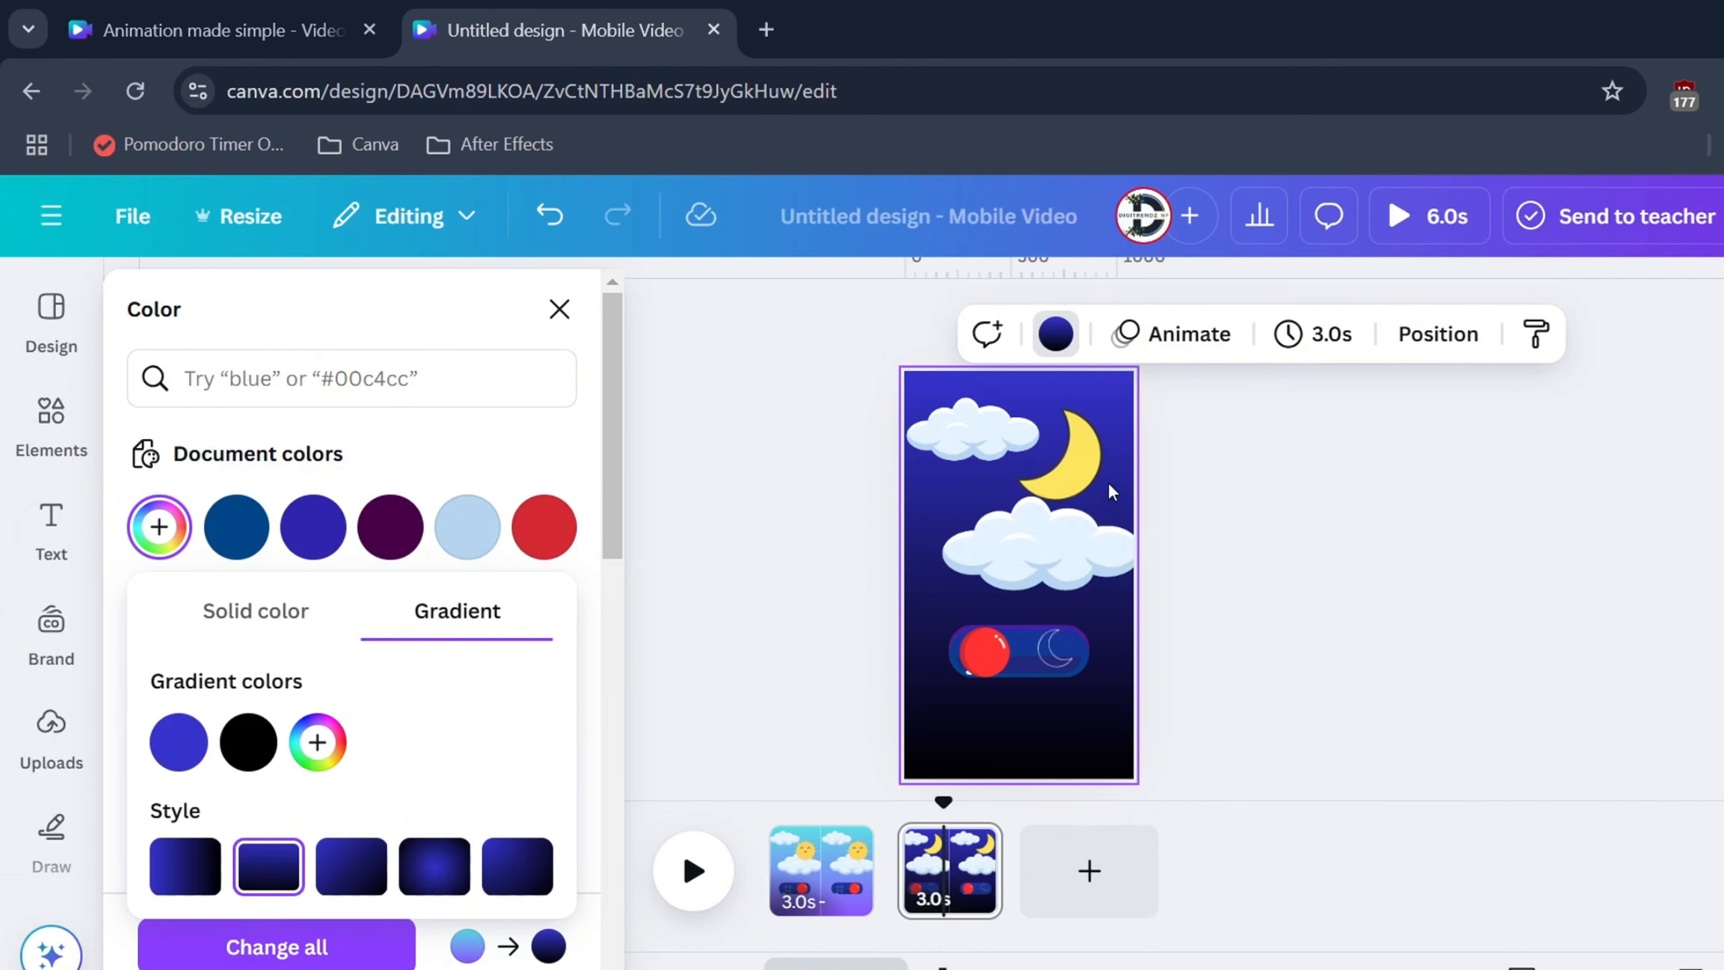
Recolour the toggle ball from red to orange
left_click(1099, 536)
left_click(1215, 541)
left_click(993, 649)
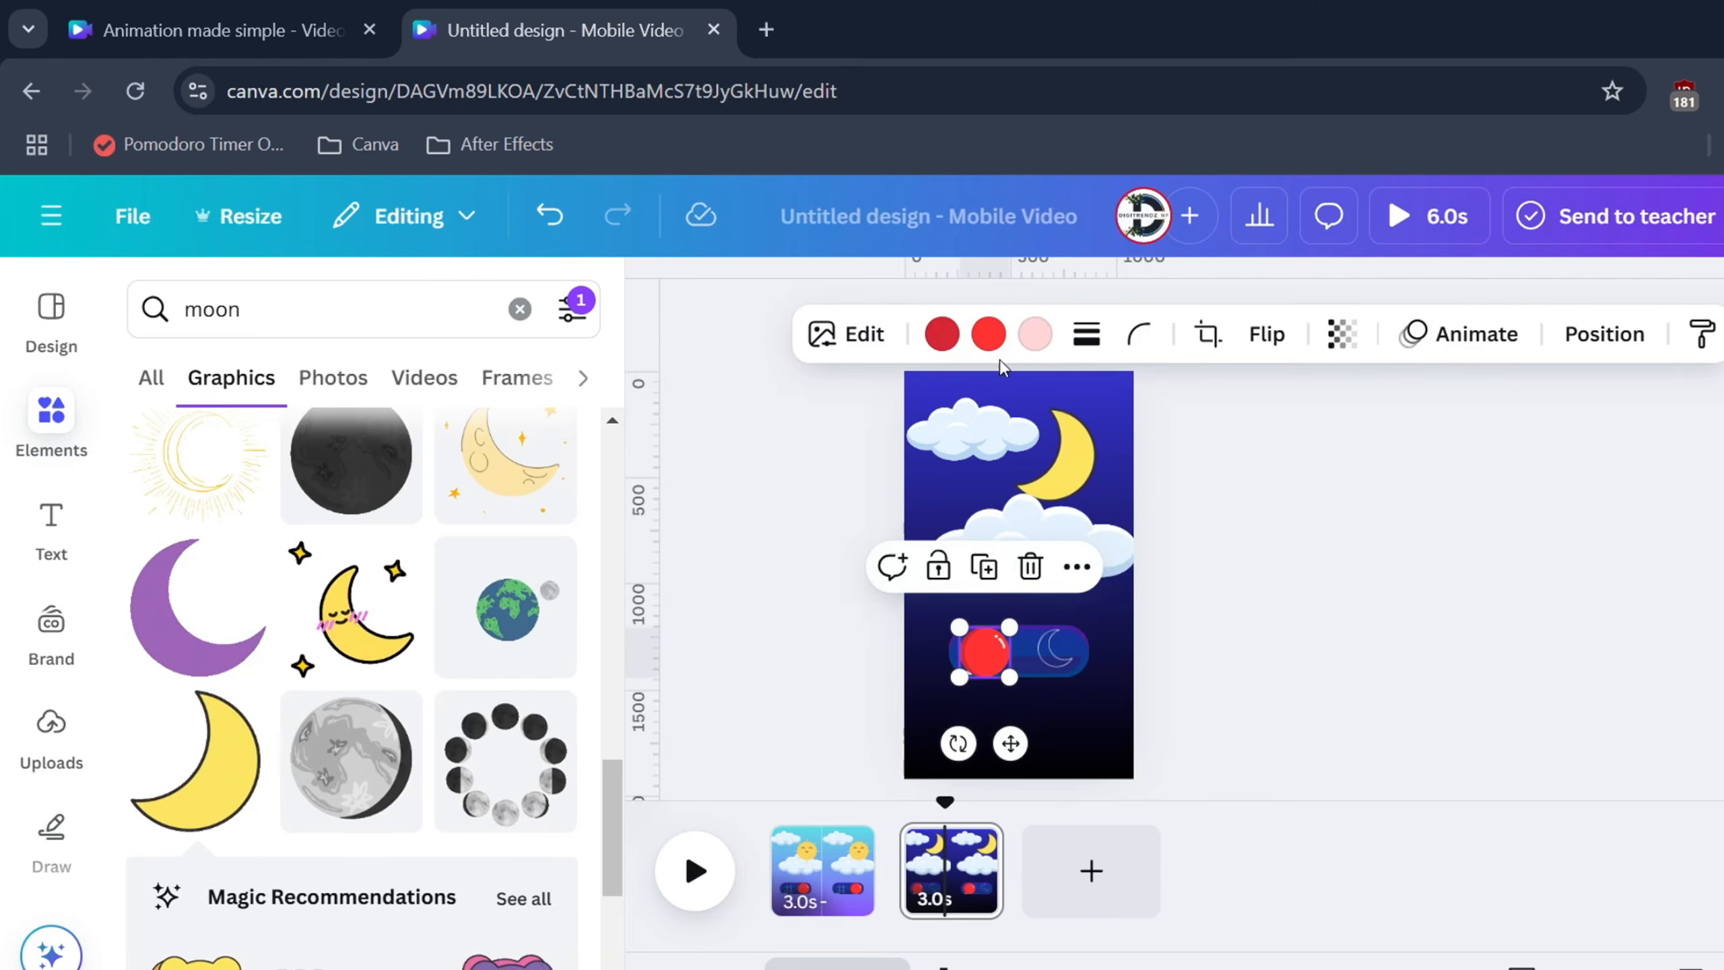
left_click(942, 333)
left_click(389, 604)
left_click(988, 333)
left_click(543, 878)
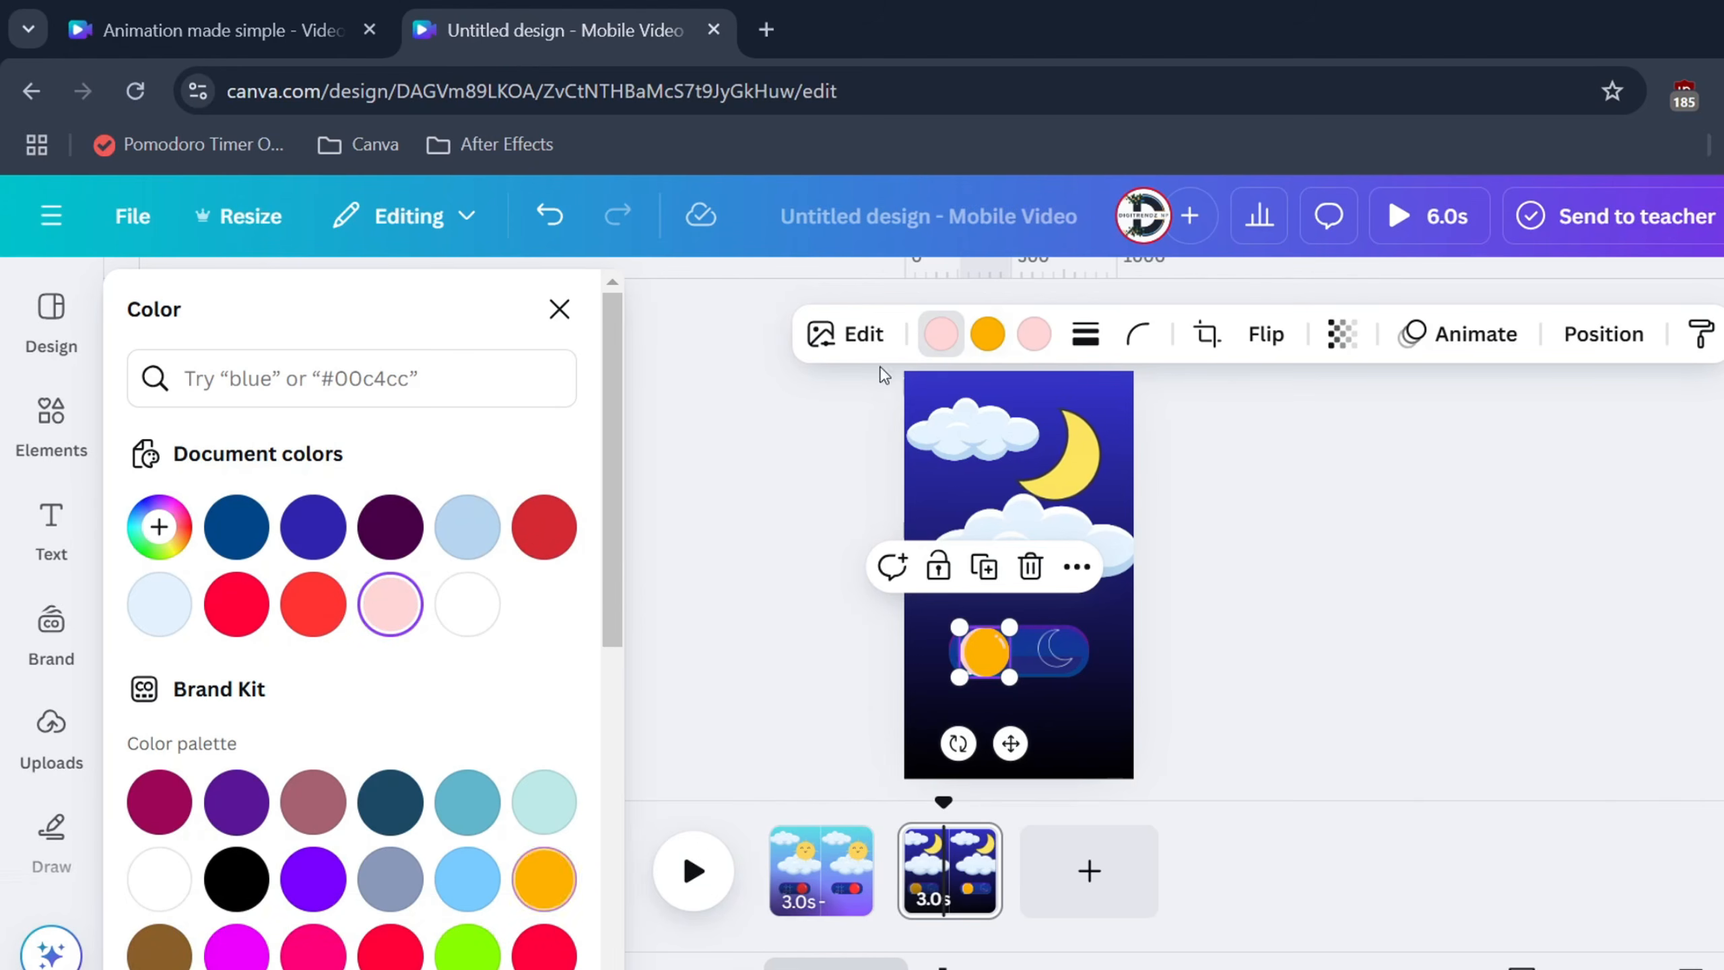
left_click(541, 948)
scroll(476, 768, "down", 3)
left_click(466, 821)
left_click(847, 727)
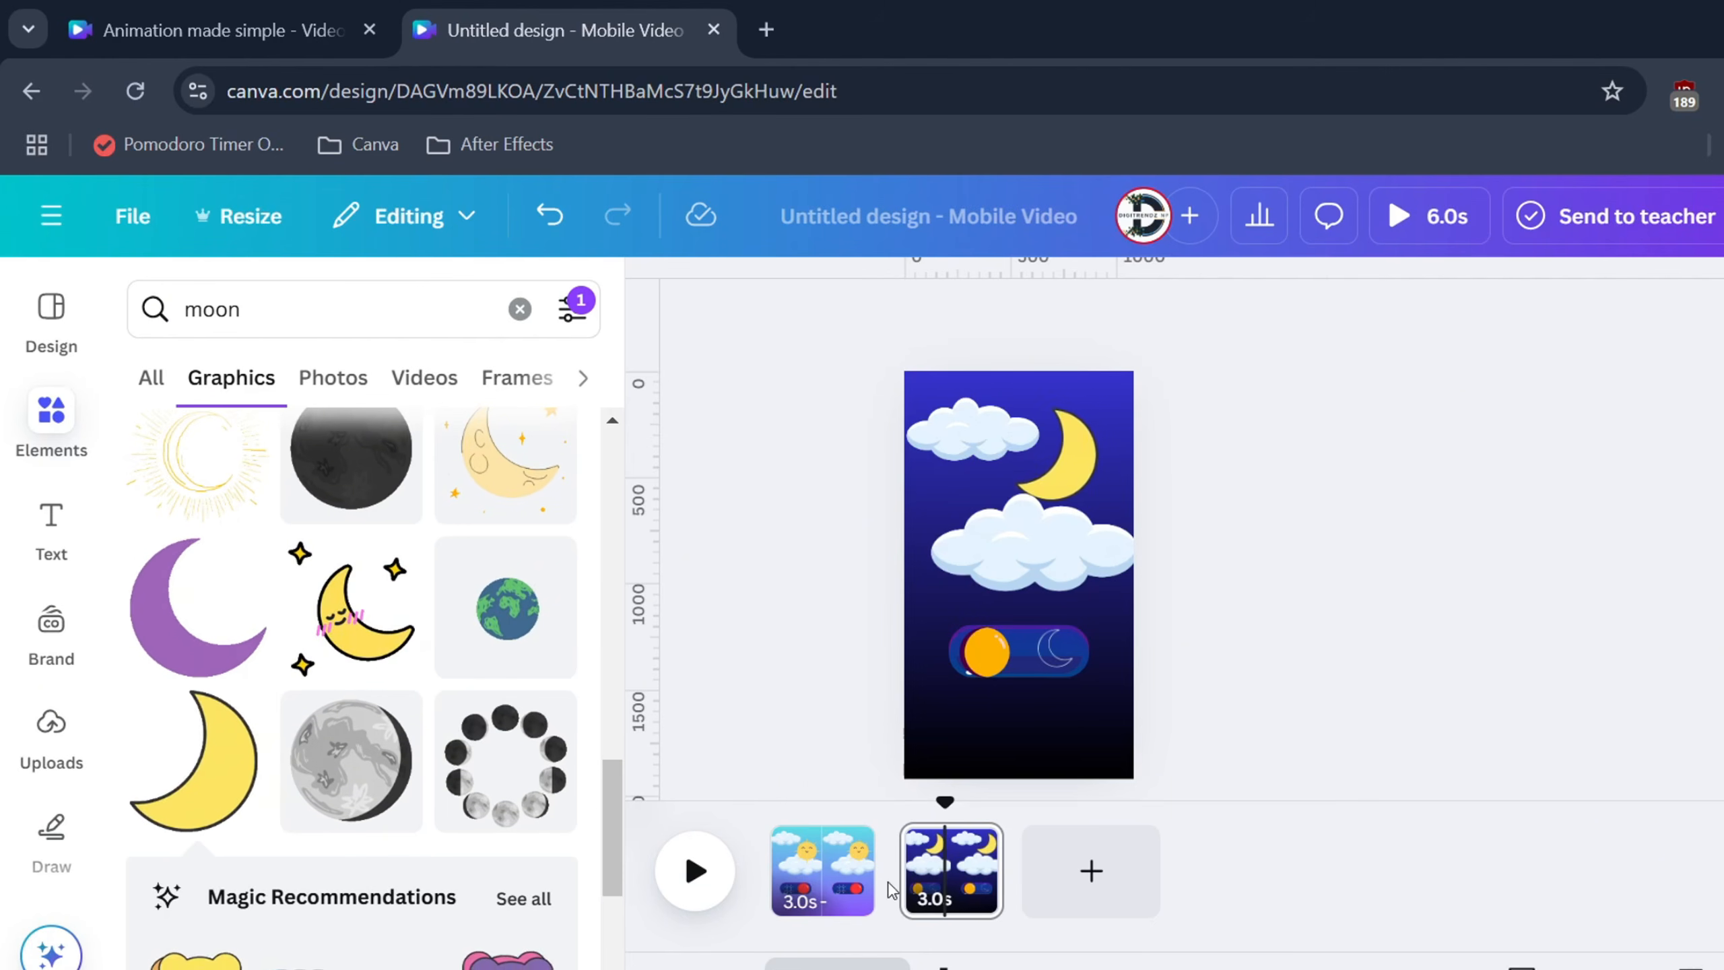
Add a Match & Move transition between the day and night pages and preview it
mouse_move(903, 893)
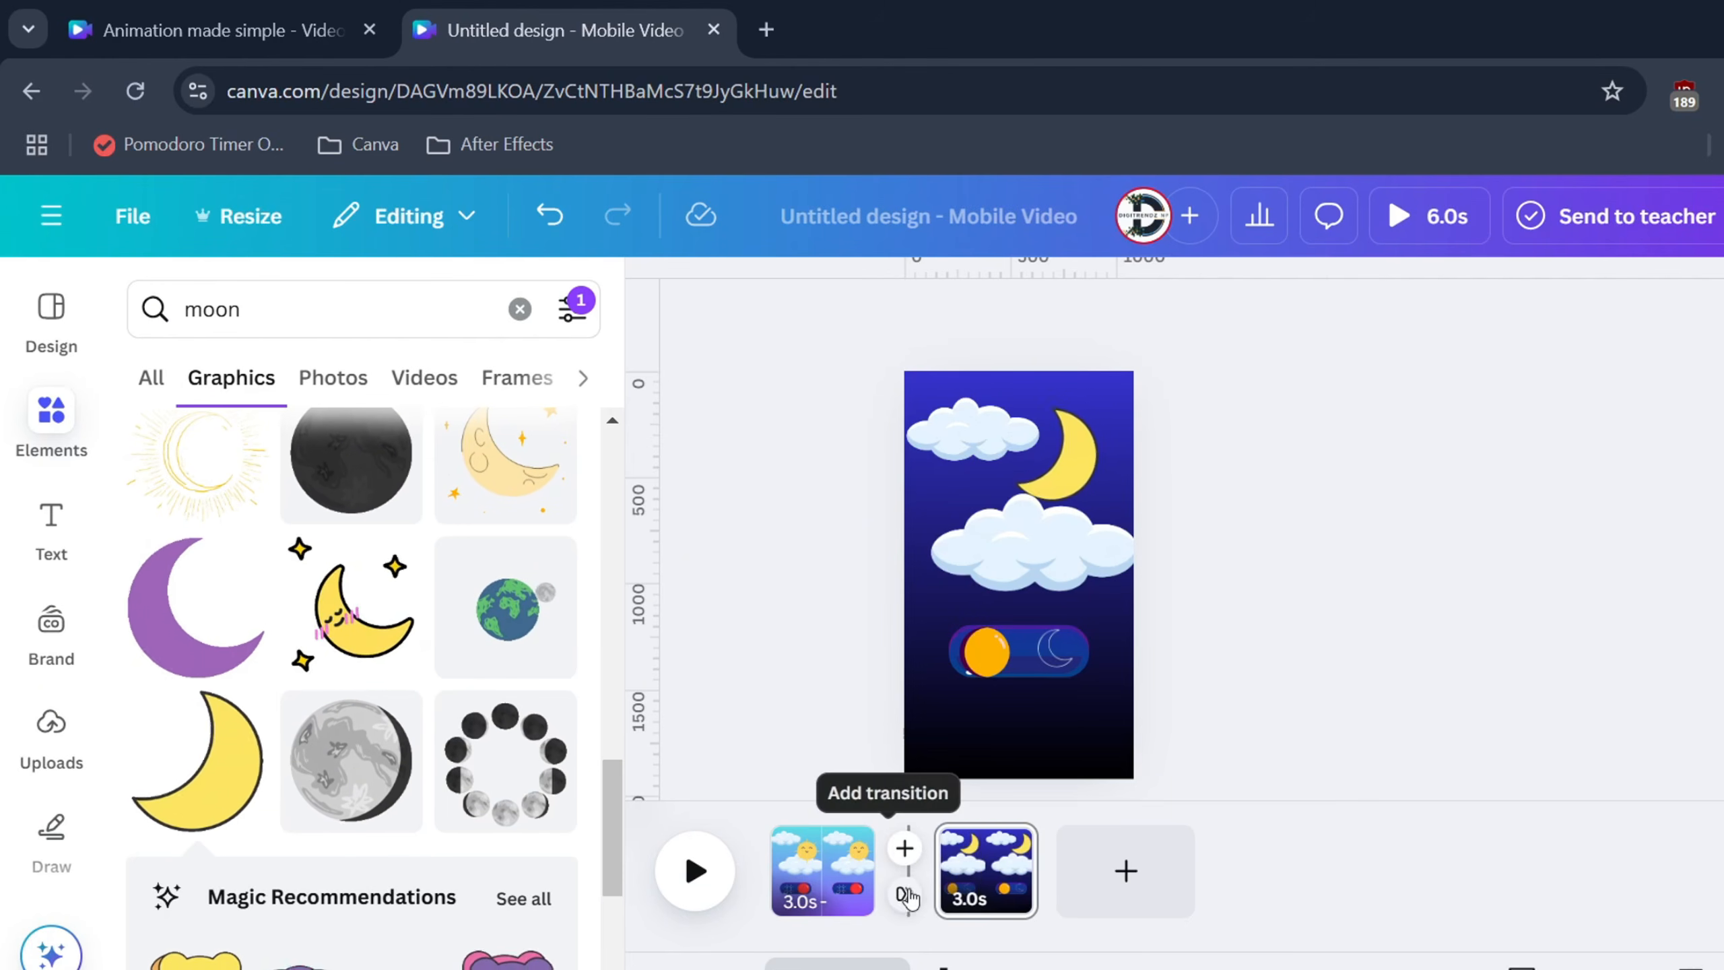
left_click(906, 895)
scroll(243, 727, "down", 2)
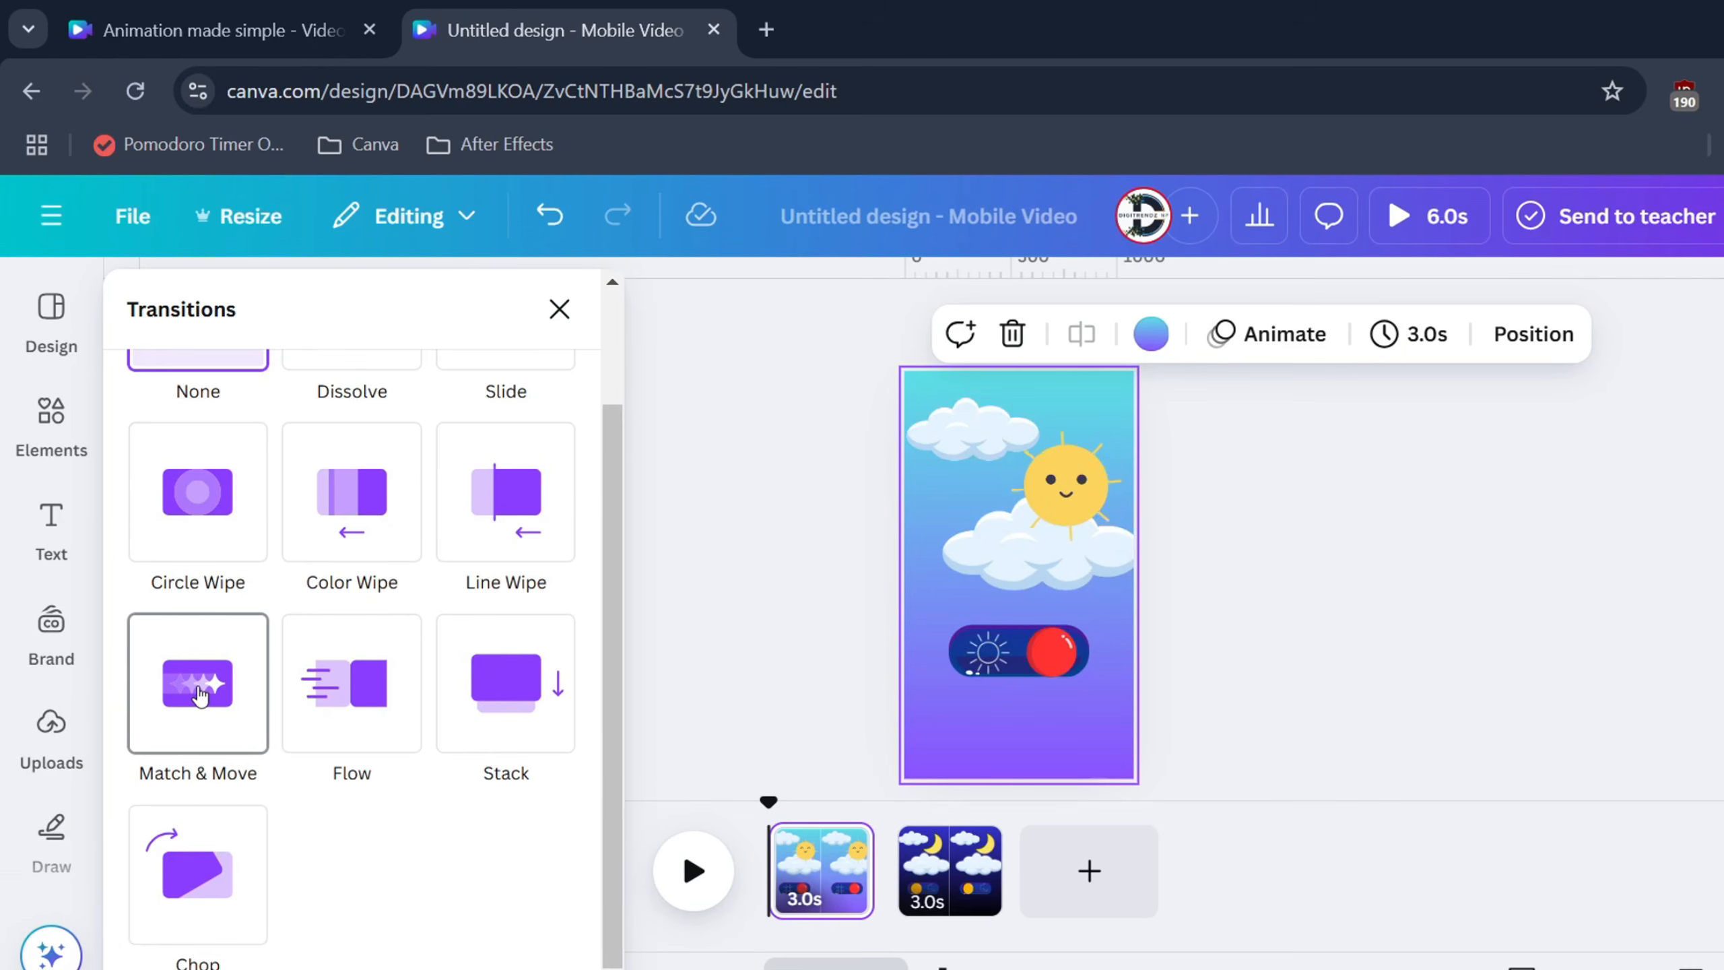
left_click(198, 695)
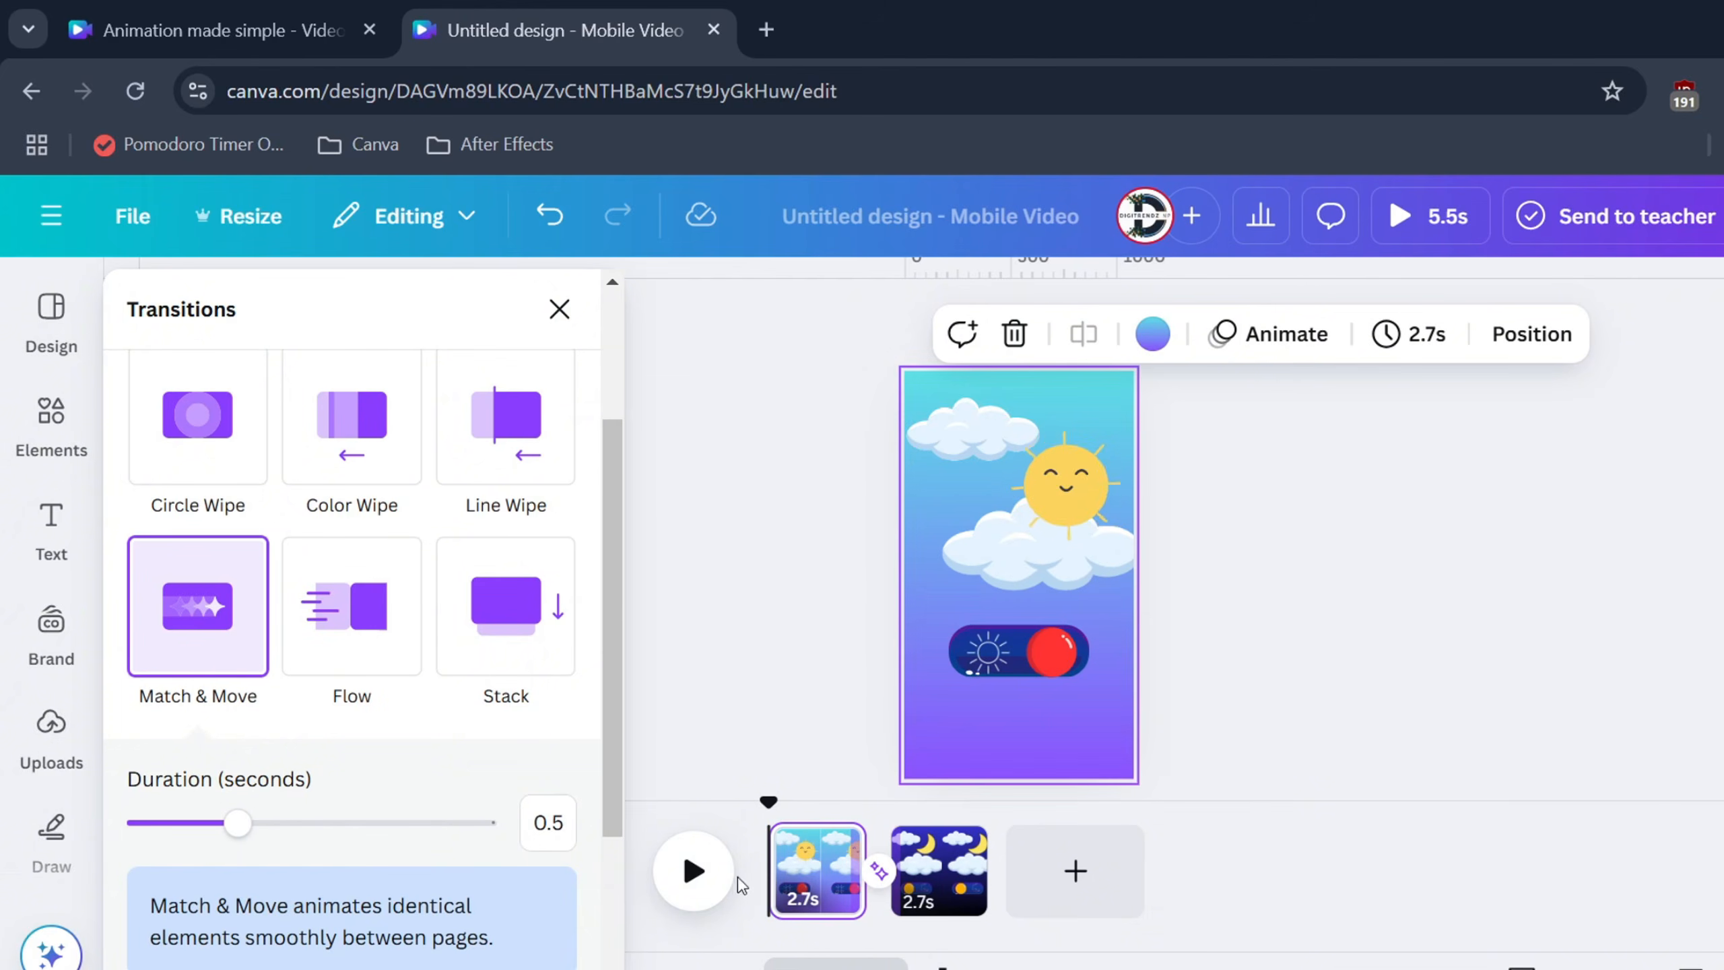
left_click(693, 872)
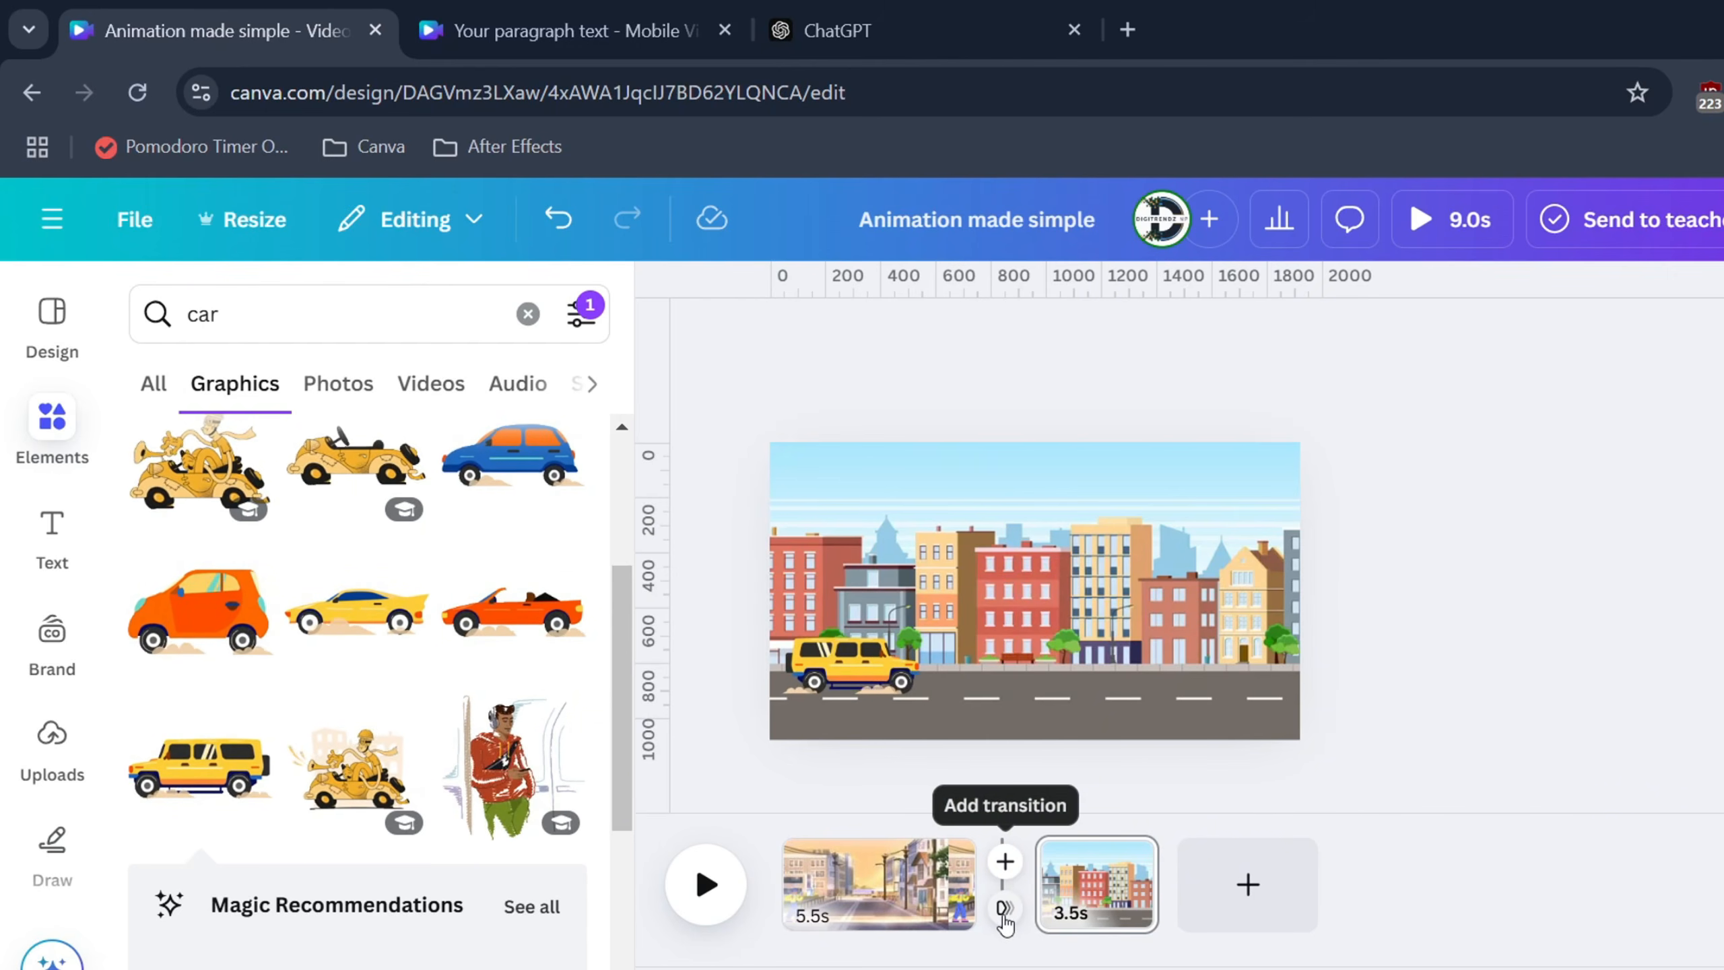
Open the city design's transition choices, then switch to the Your paragraph text design
left_click(1003, 910)
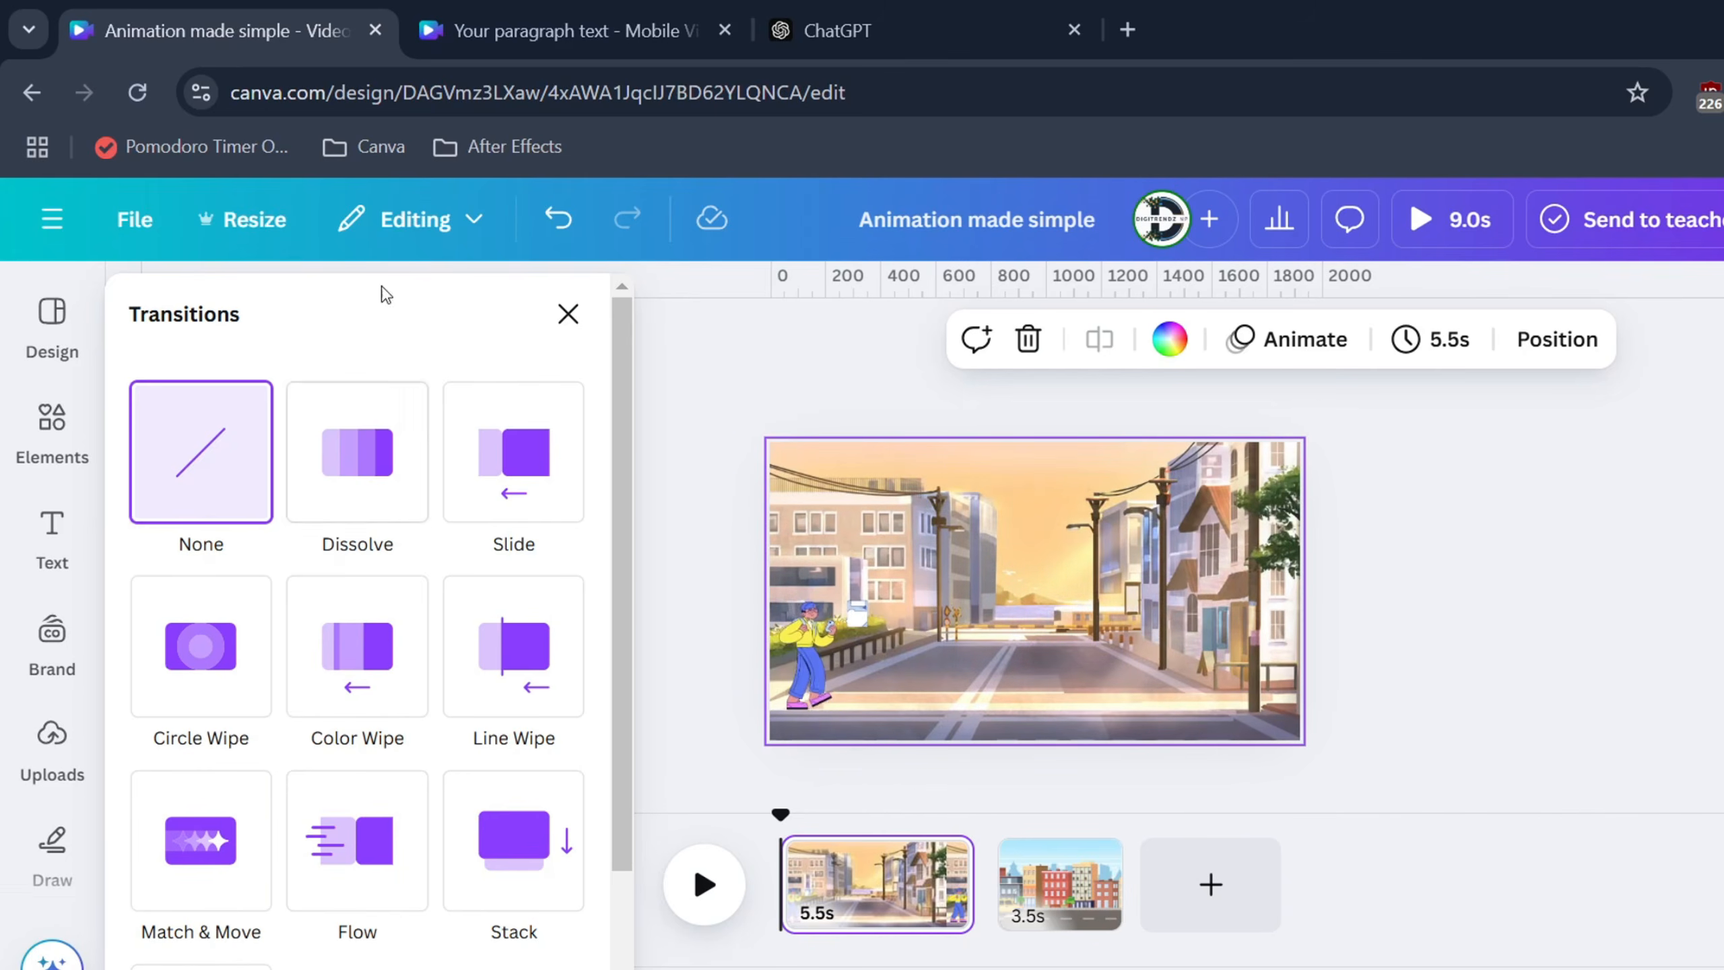
left_click(580, 10)
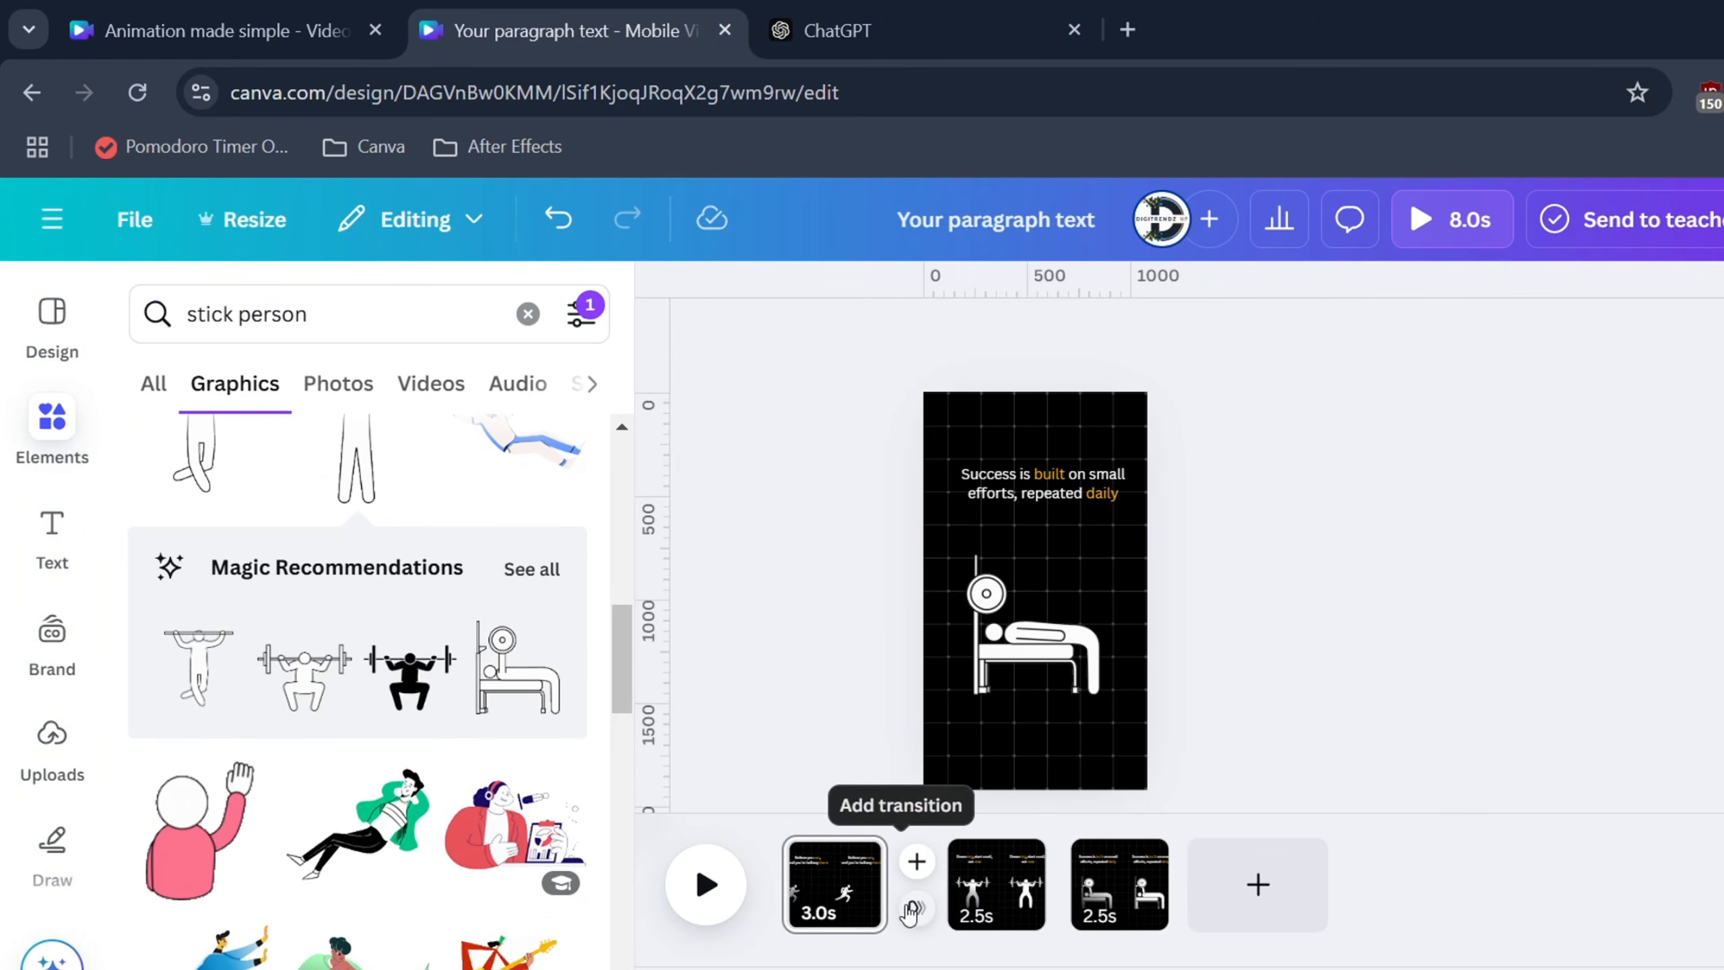
Add Flow transitions between pages 1–2 and 2–3, then return to page 1
left_click(913, 908)
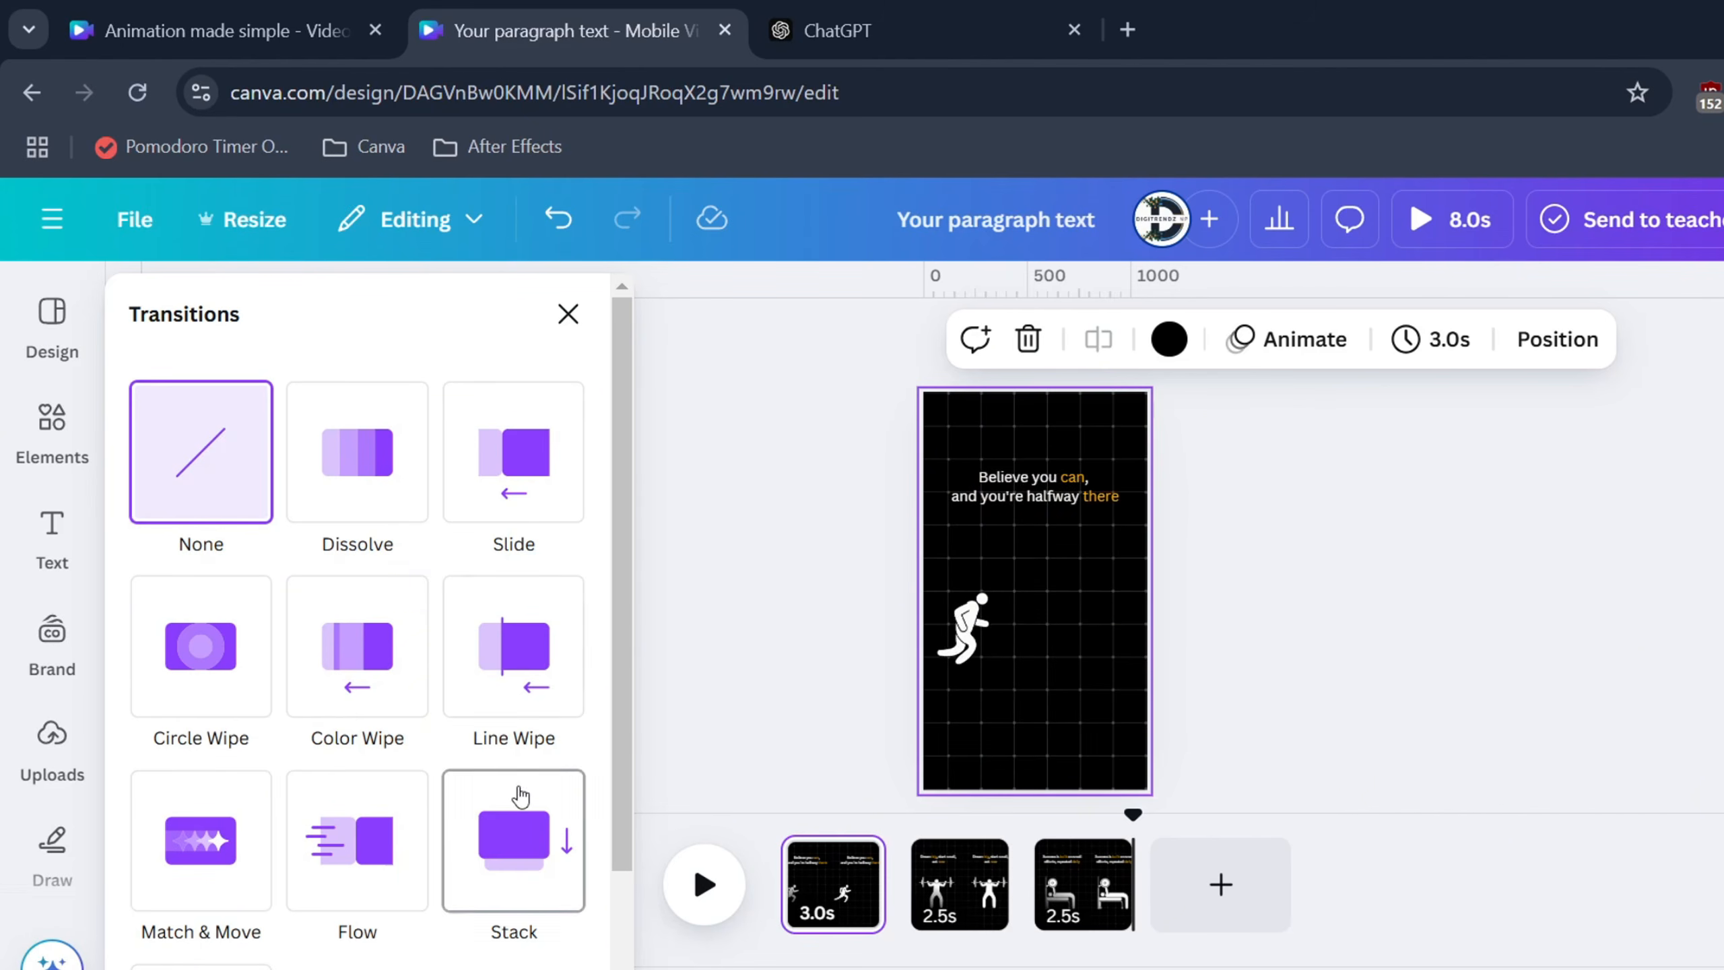
left_click(370, 844)
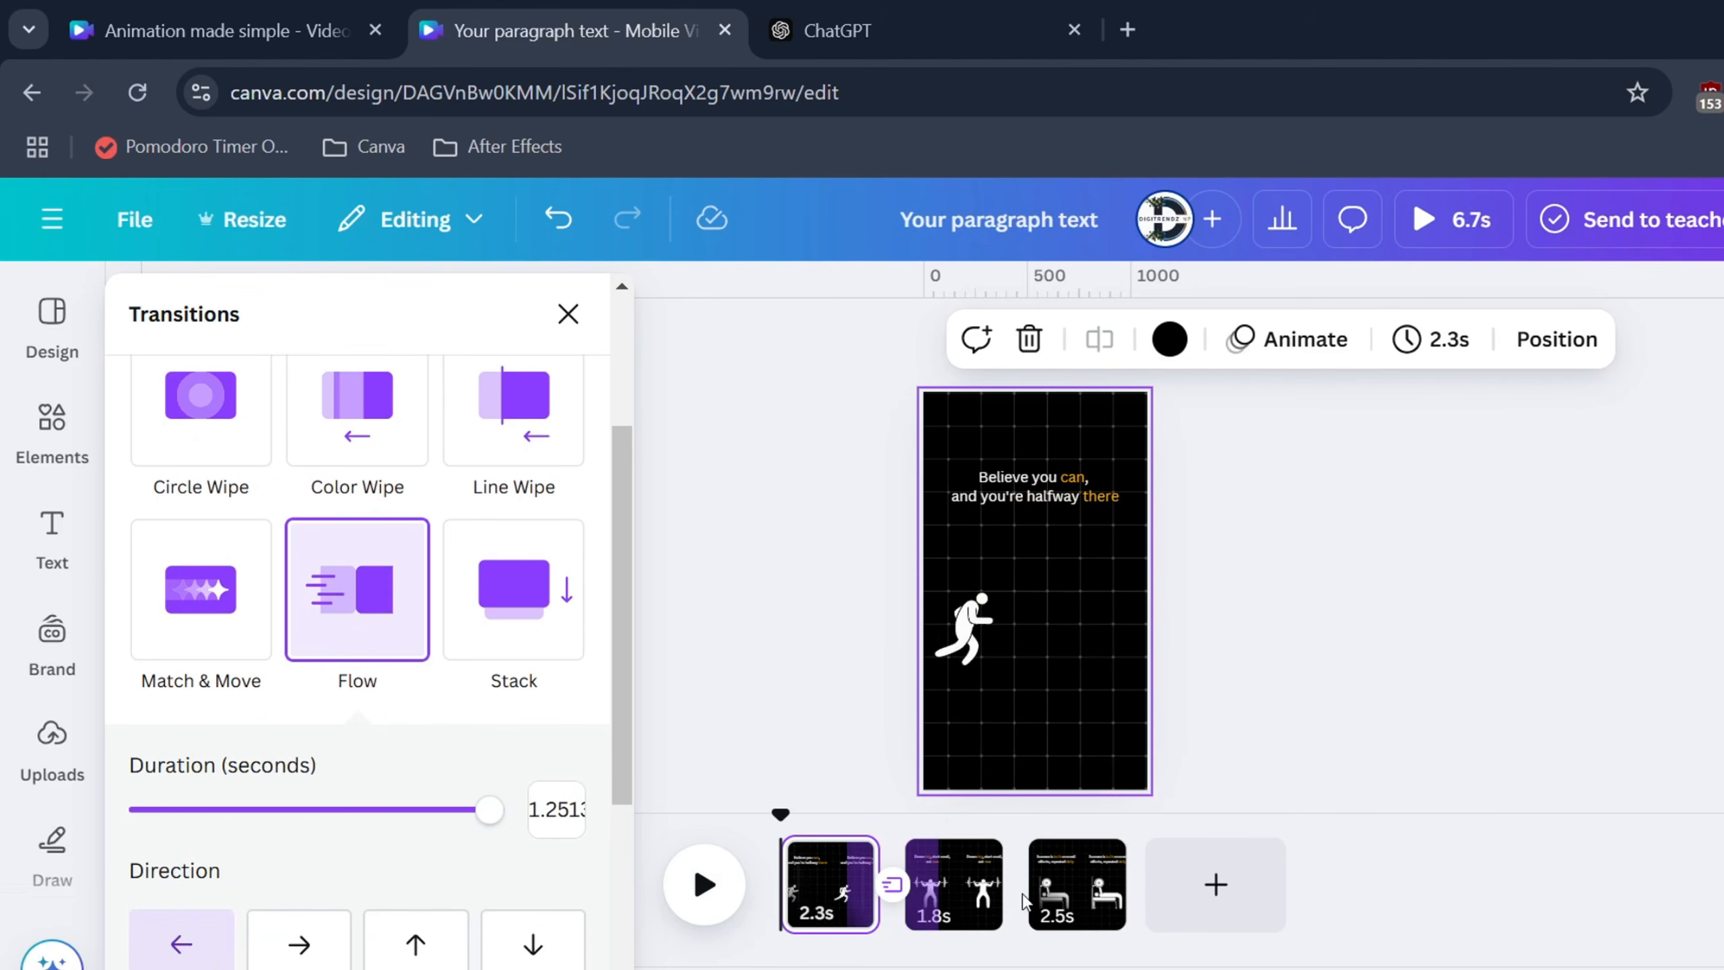
left_click(1018, 907)
left_click(390, 635)
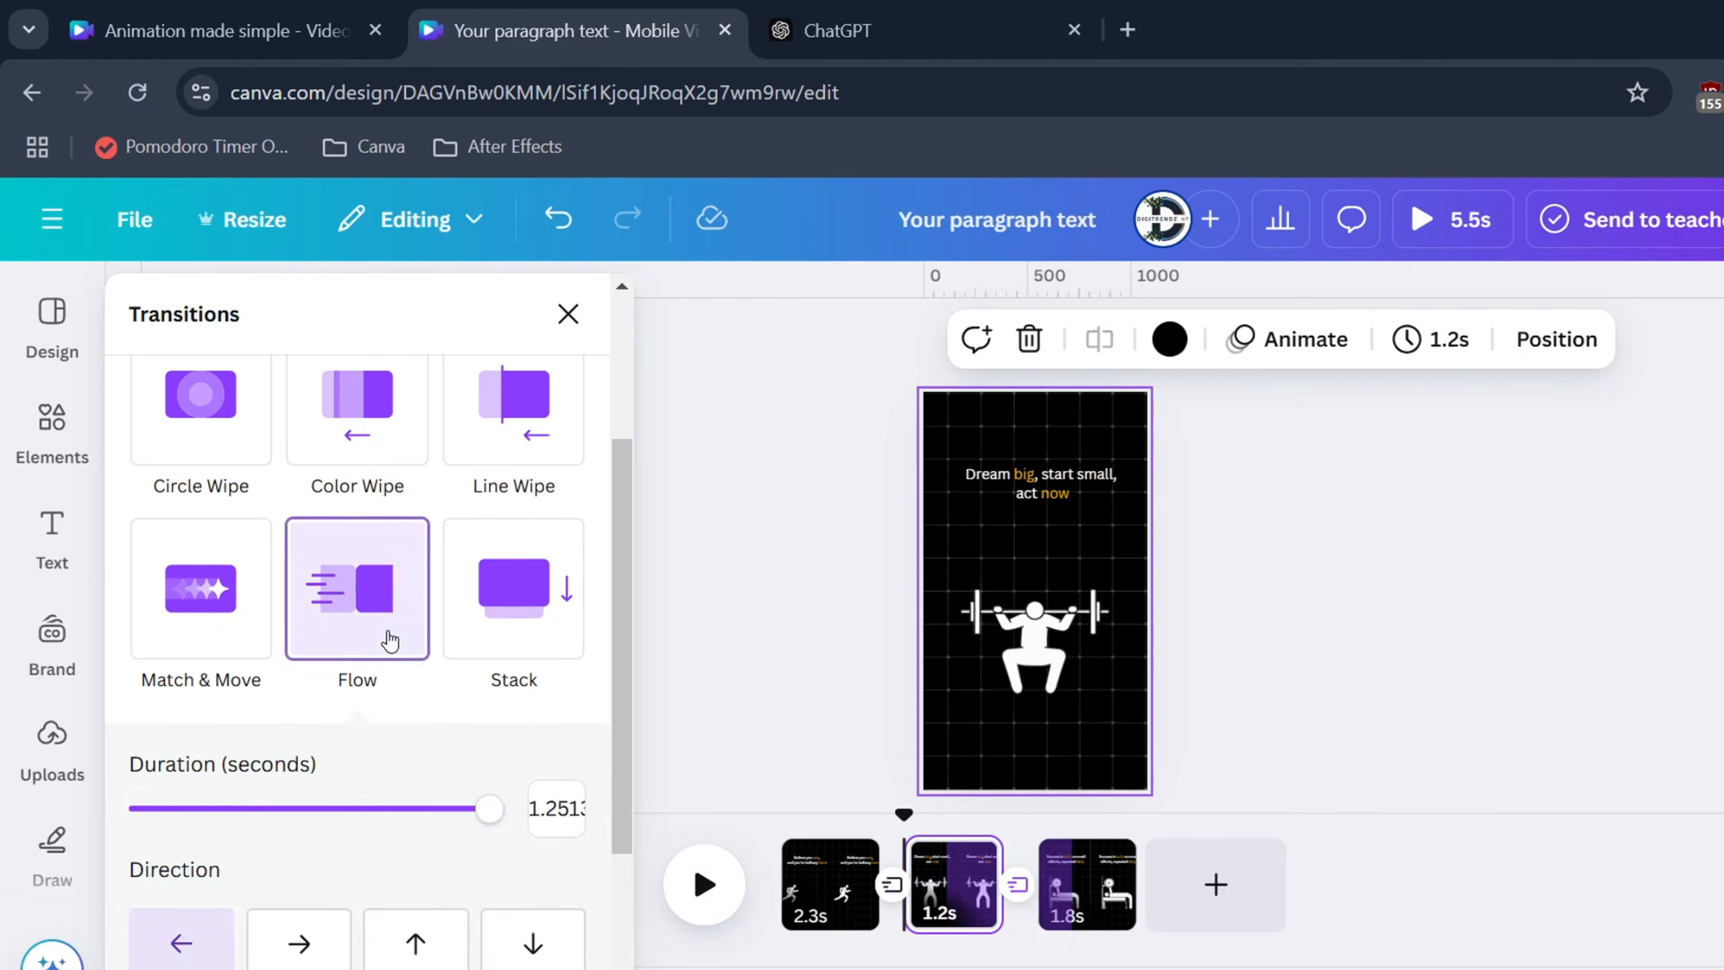
left_click(790, 883)
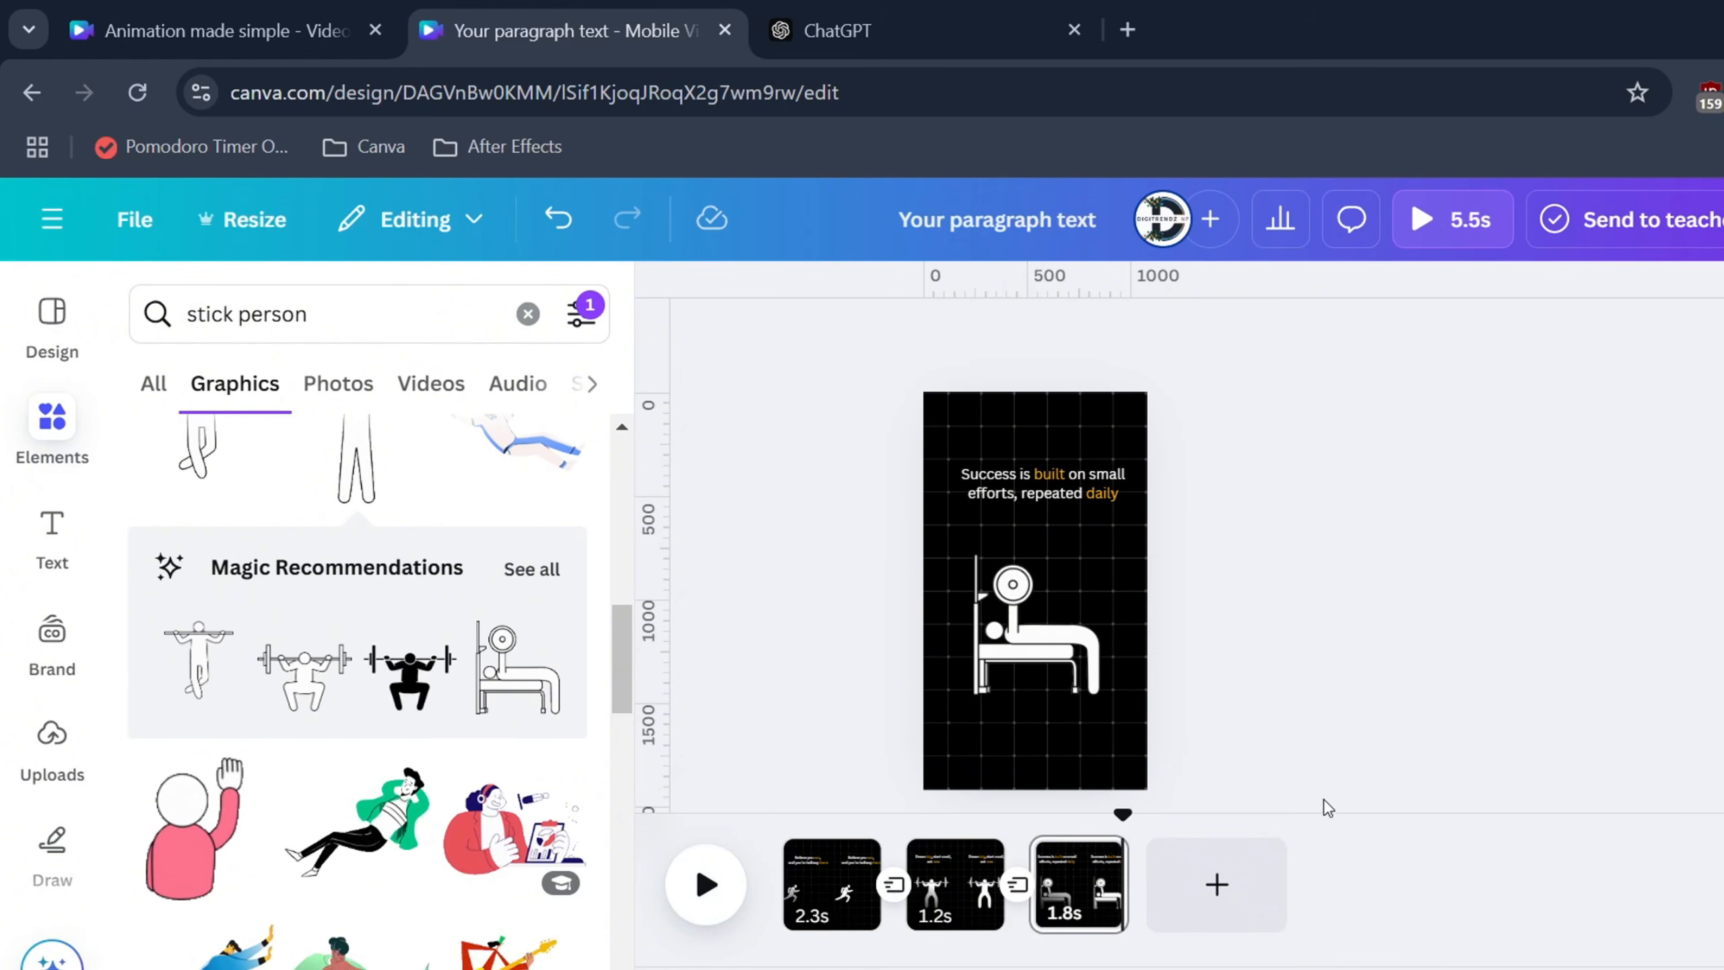
Undo the transition changes, then open the shared Free Template design link in a new tab
key("ctrl+z")
key("ctrl+z")
key("ctrl+z")
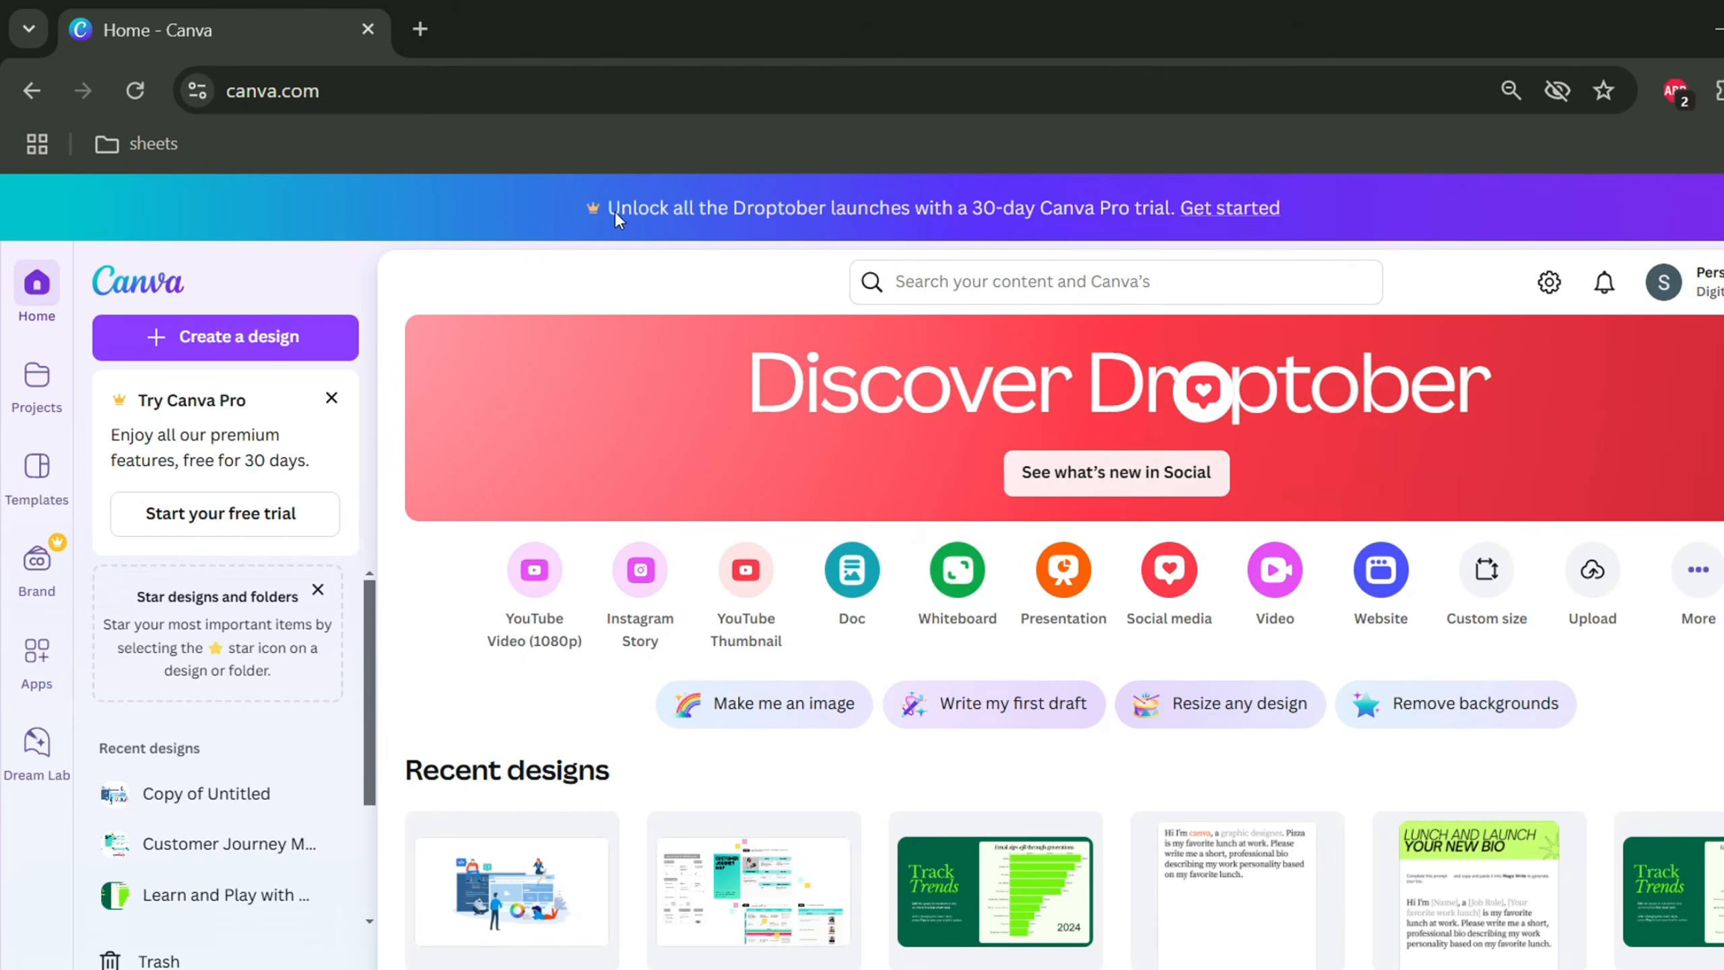
left_click(420, 28)
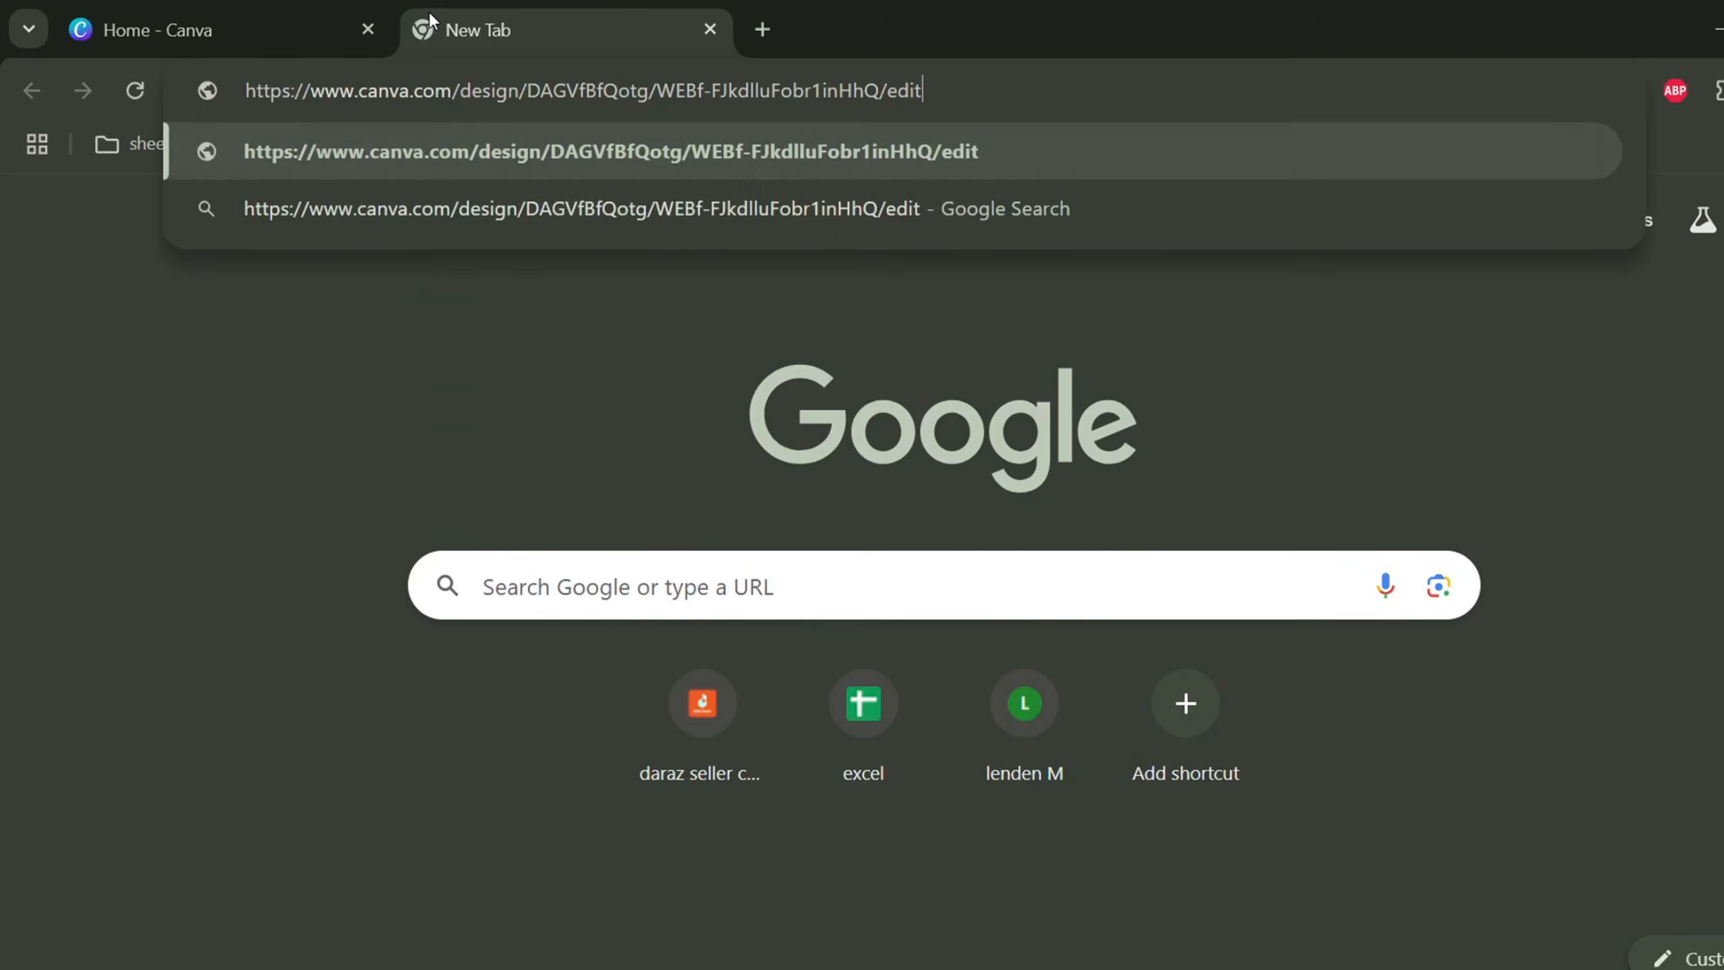
key("Return")
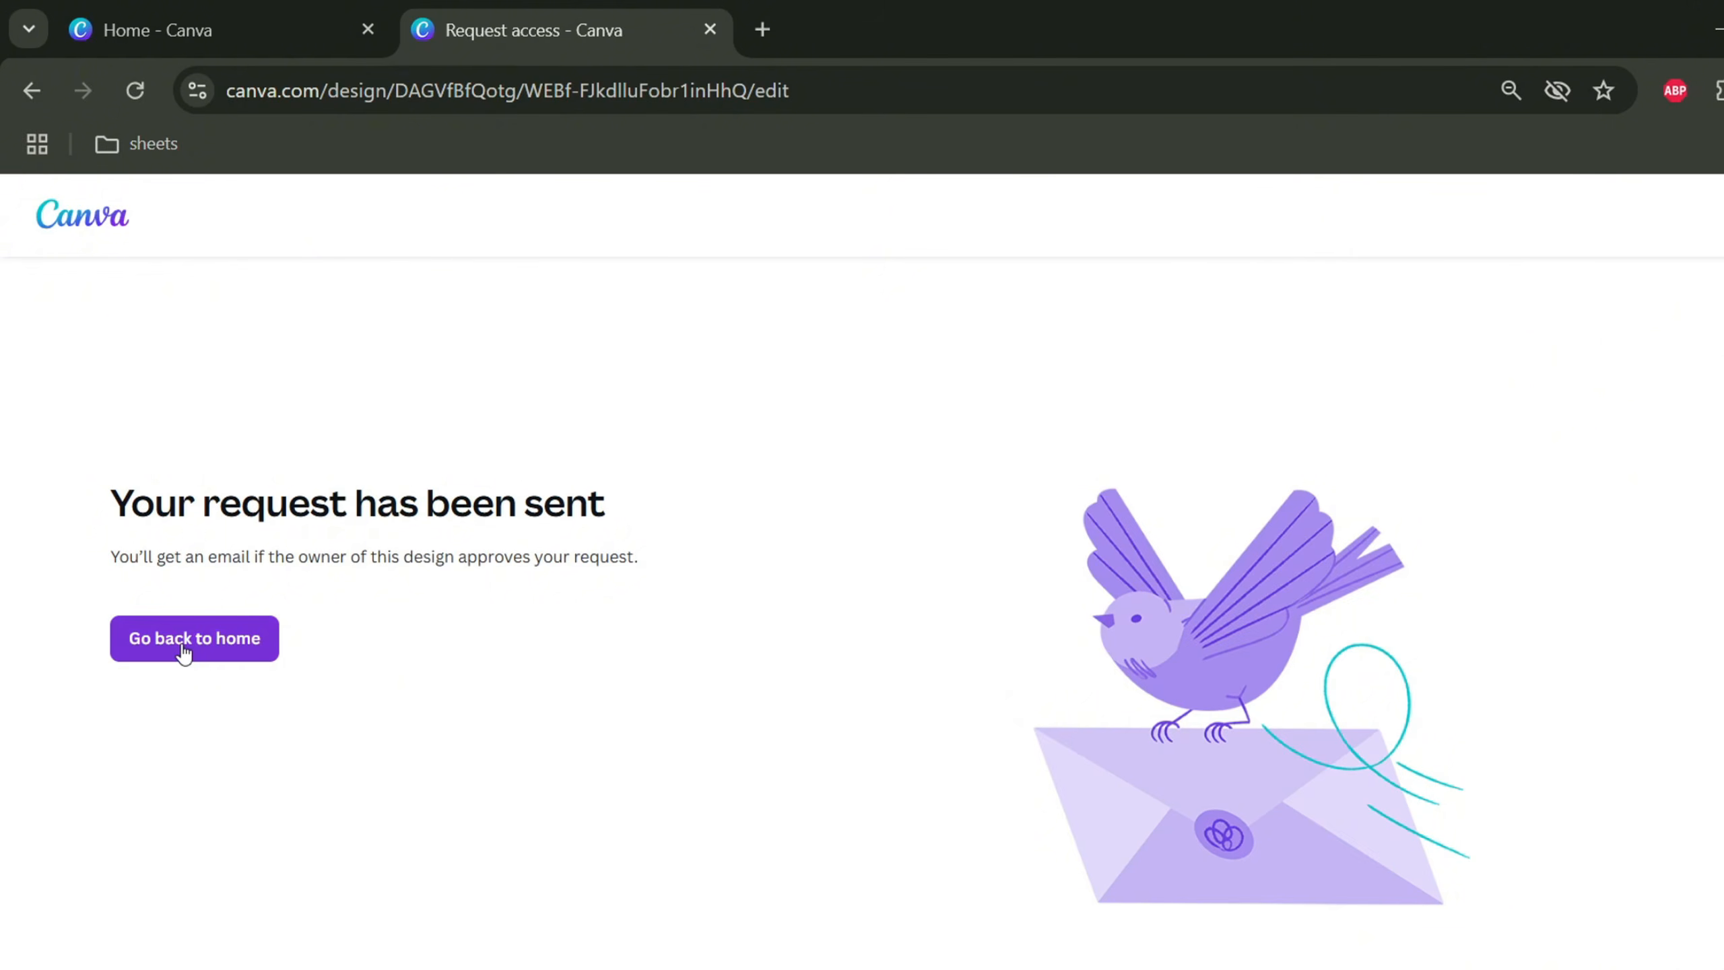
left_click(184, 654)
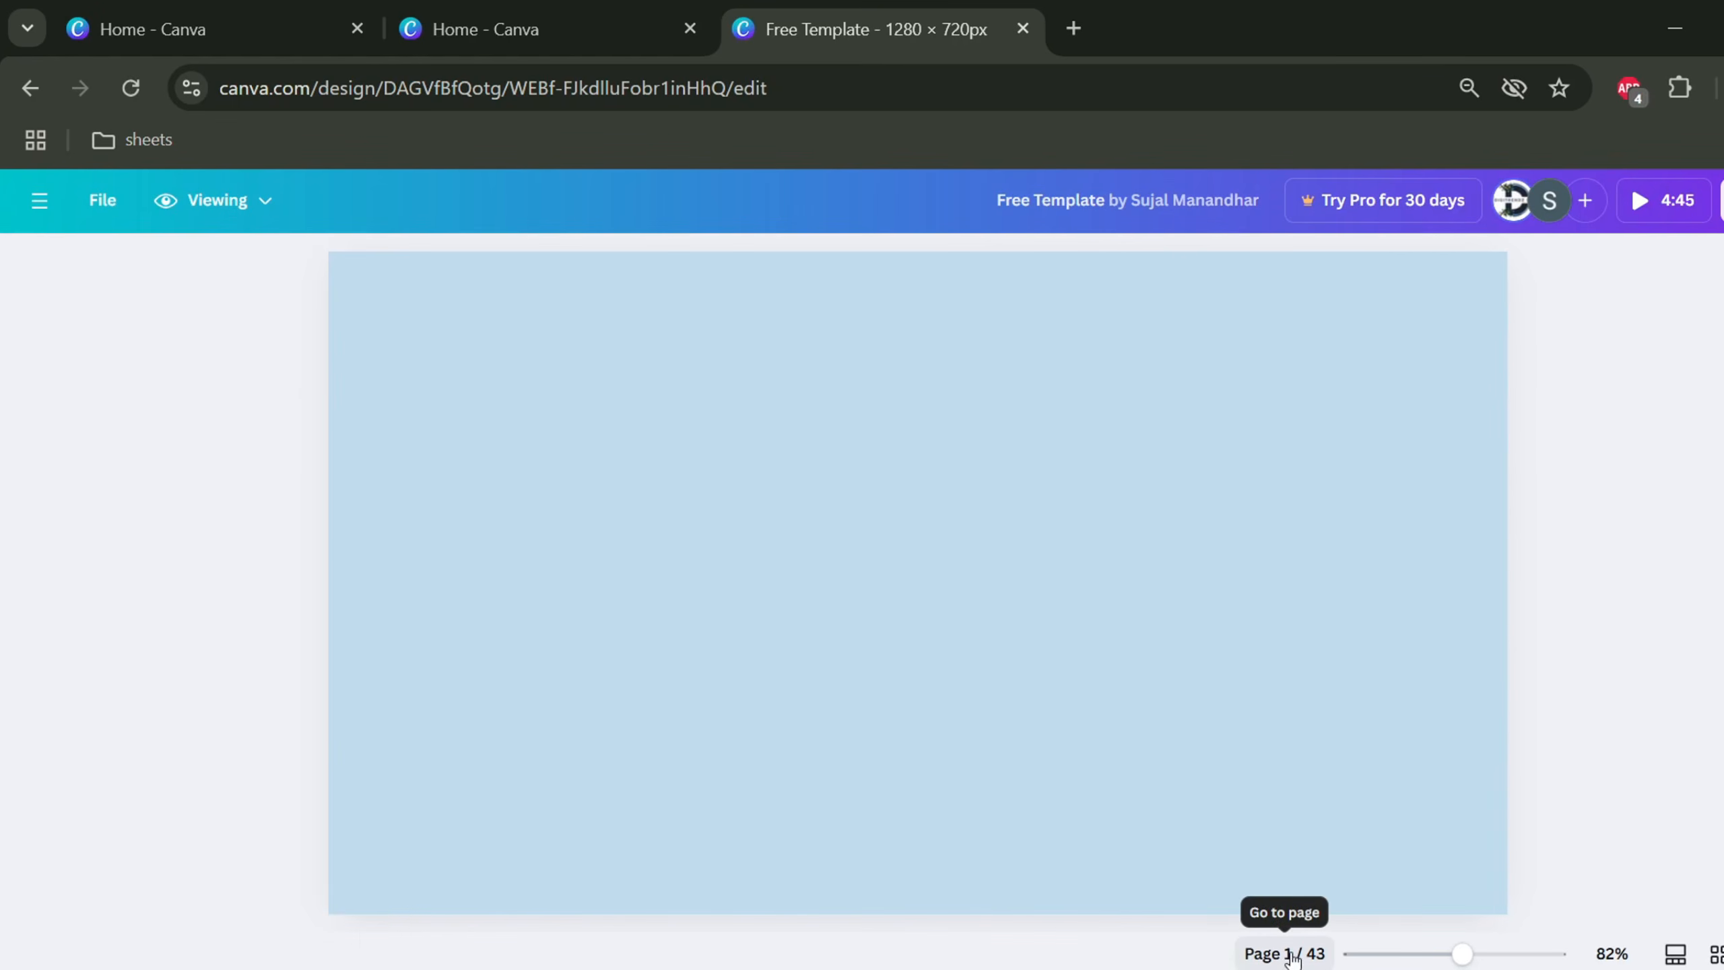
Scroll through the Free Template and view its pages 2 and 3 in thumbnail view
scroll(855, 749, "down", 5)
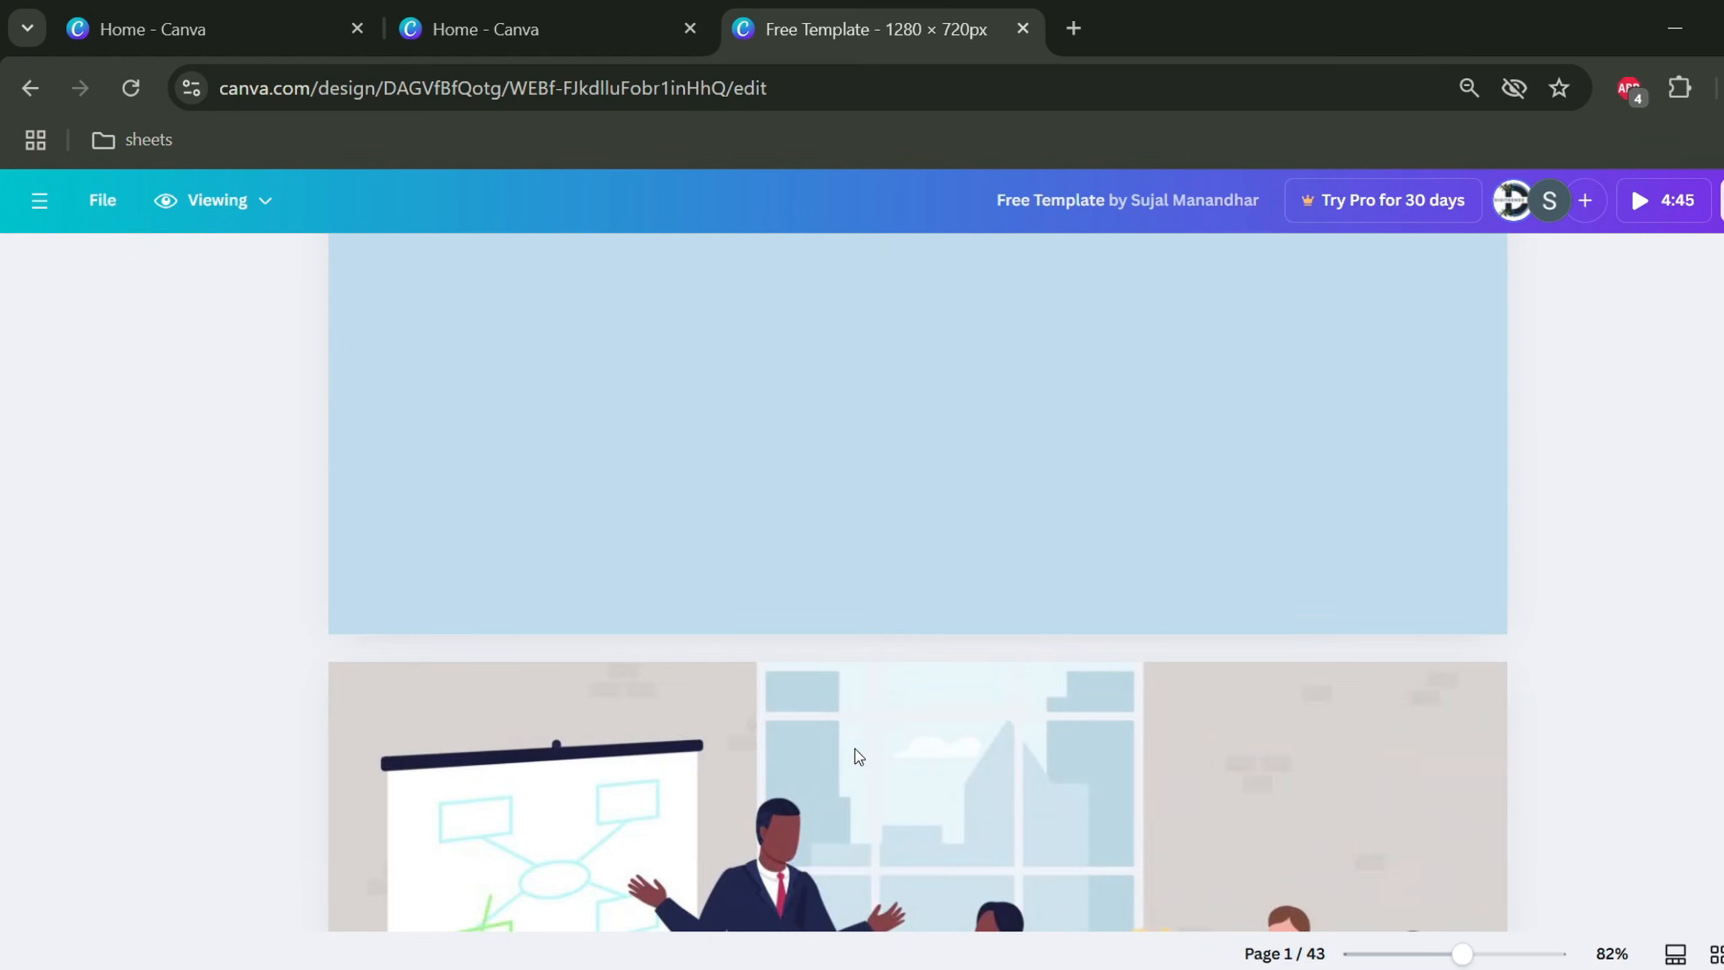
scroll(900, 733, "down", 10)
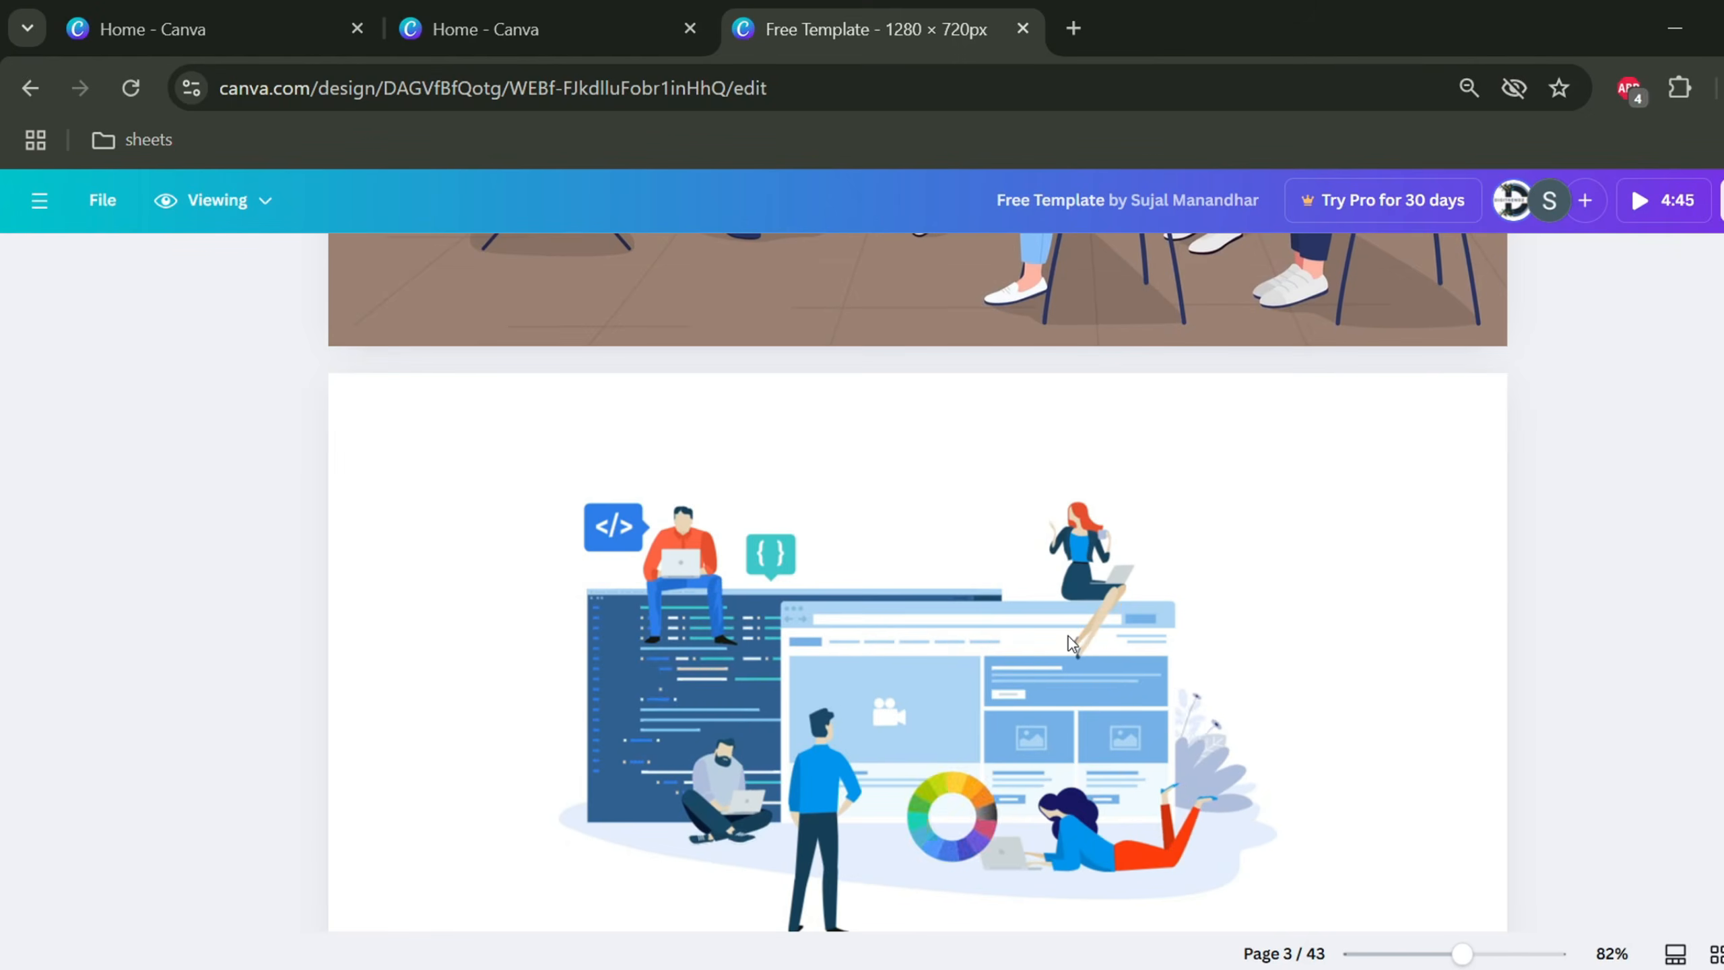
scroll(1069, 636, "down", 6)
scroll(1069, 637, "down", 3)
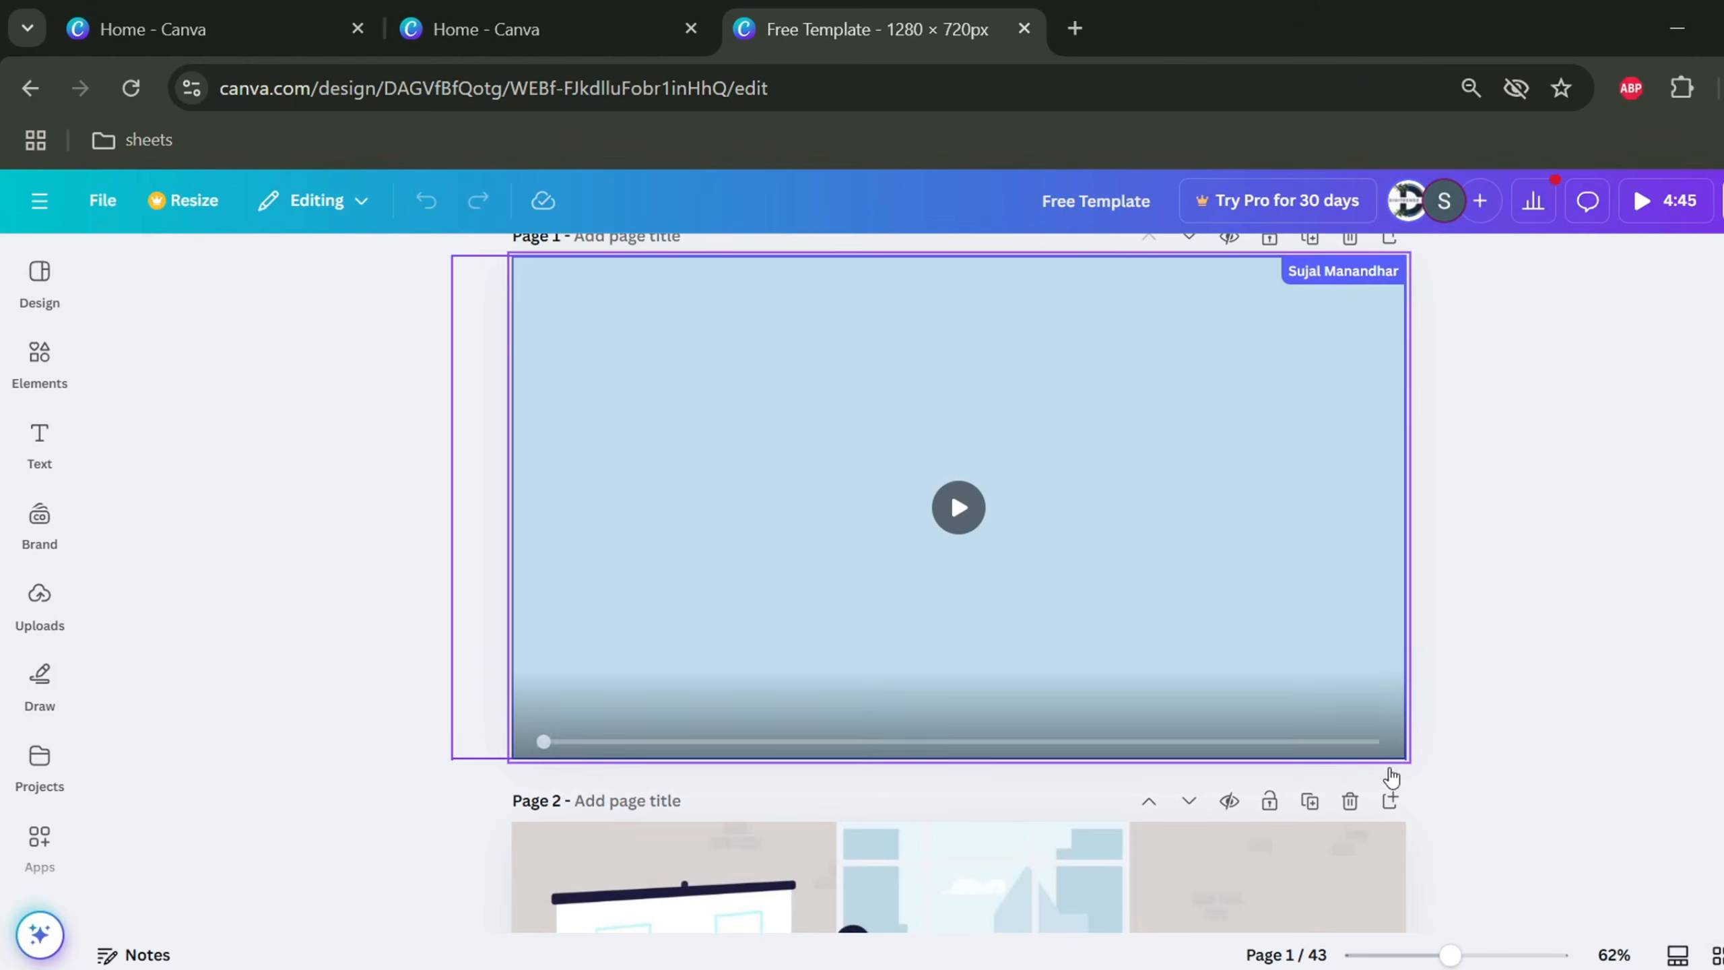
scroll(1191, 472, "up", 2)
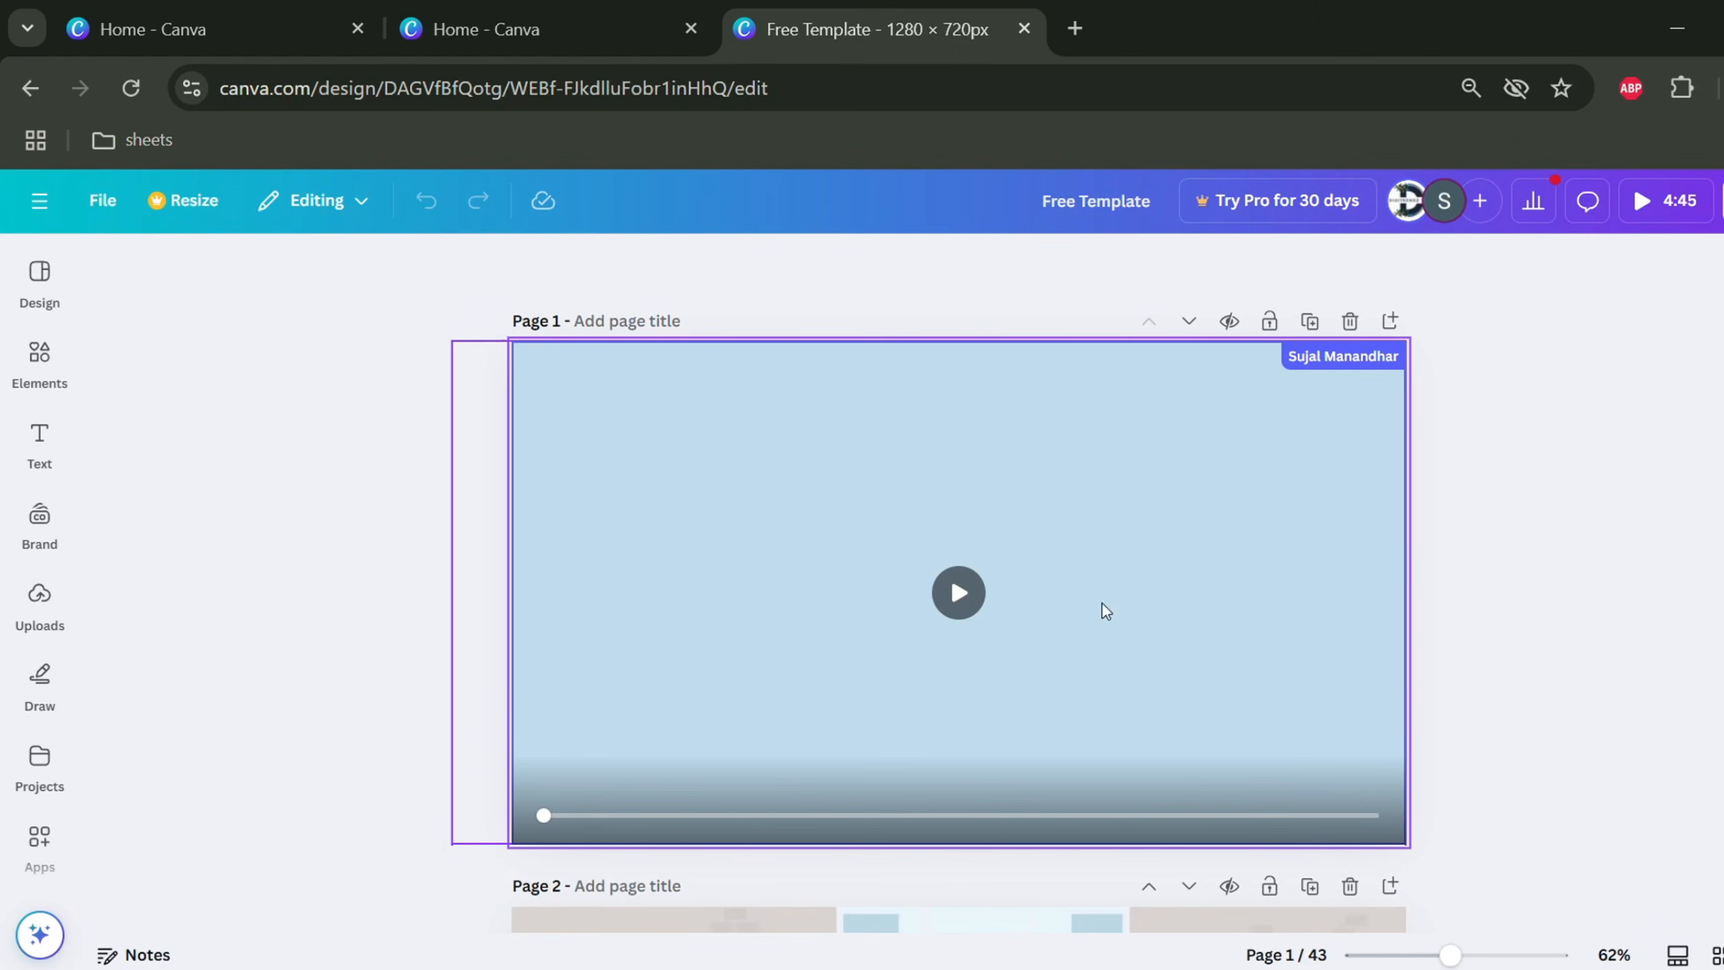
left_click(1678, 955)
left_click(317, 910)
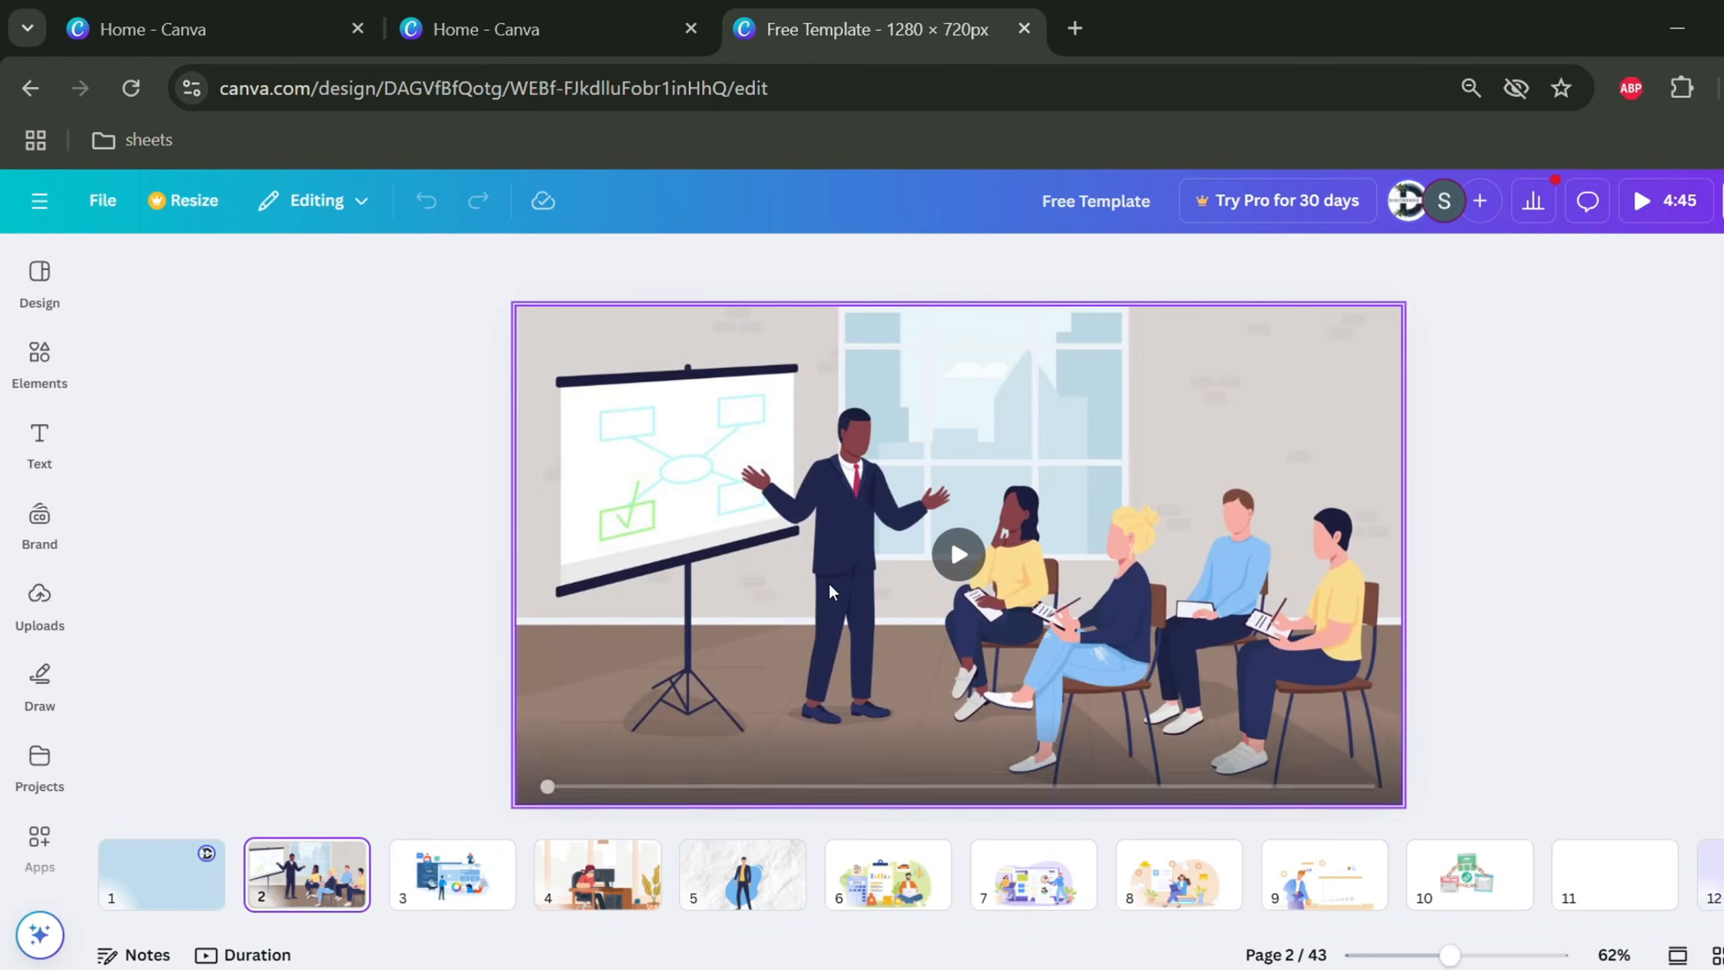
left_click(407, 877)
From the other Canva home page, create a blank Video (1080p) design
left_click(448, 20)
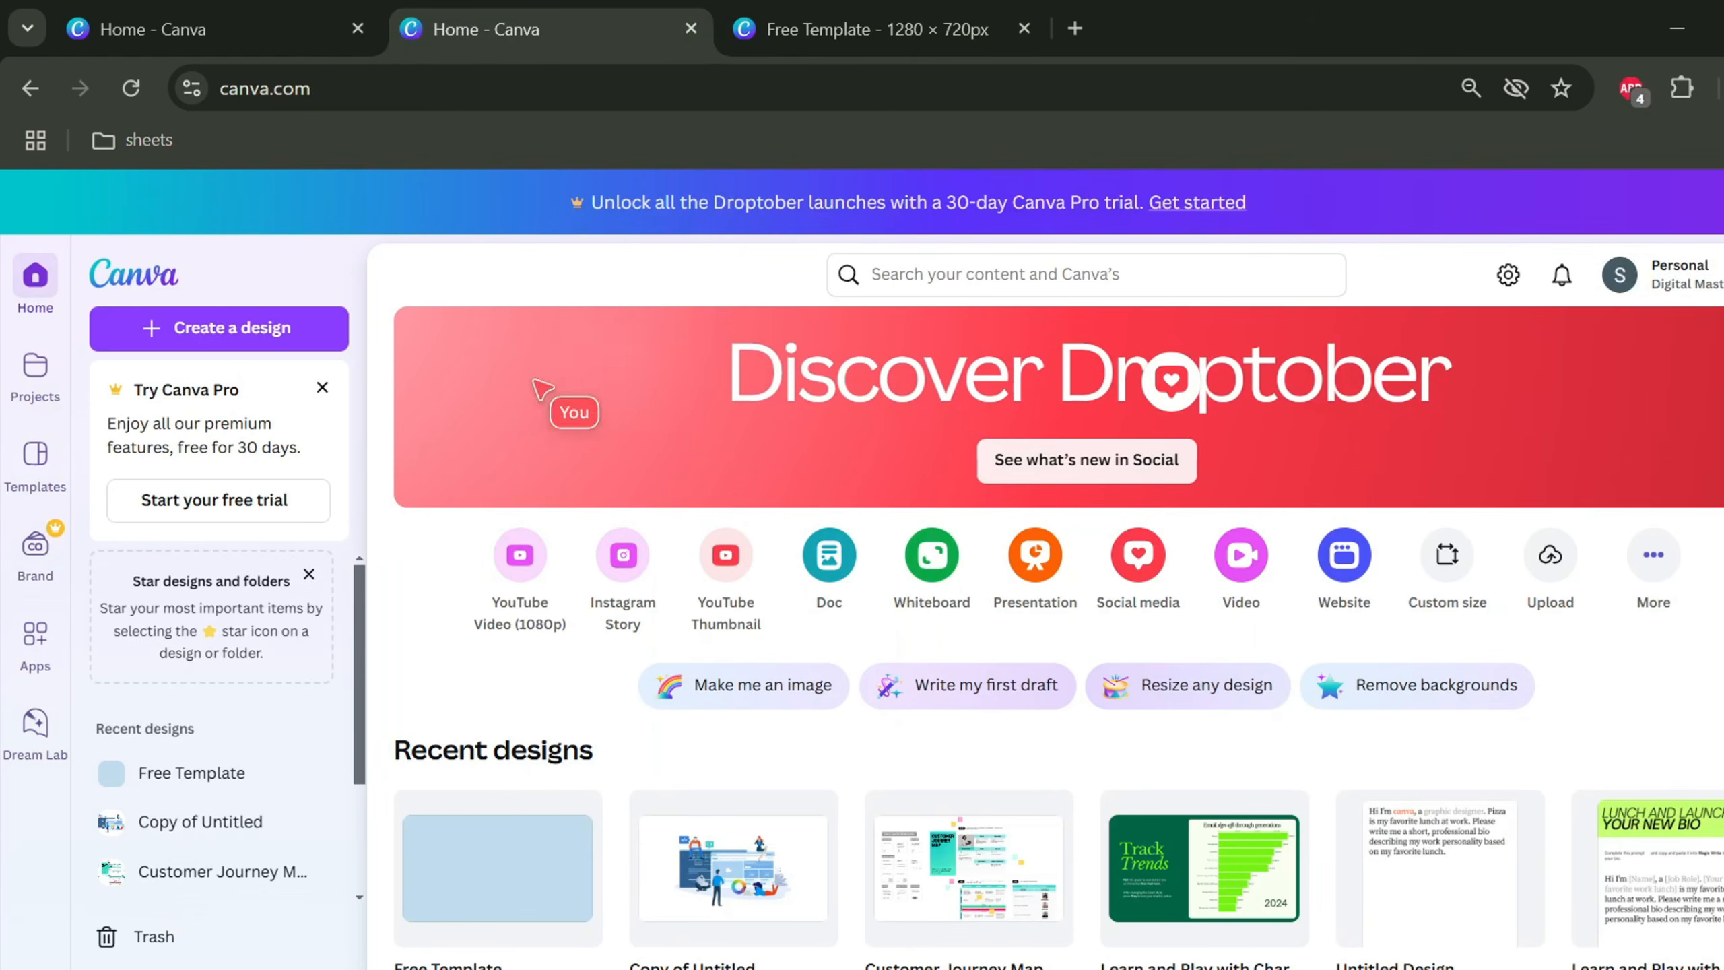
left_click(204, 328)
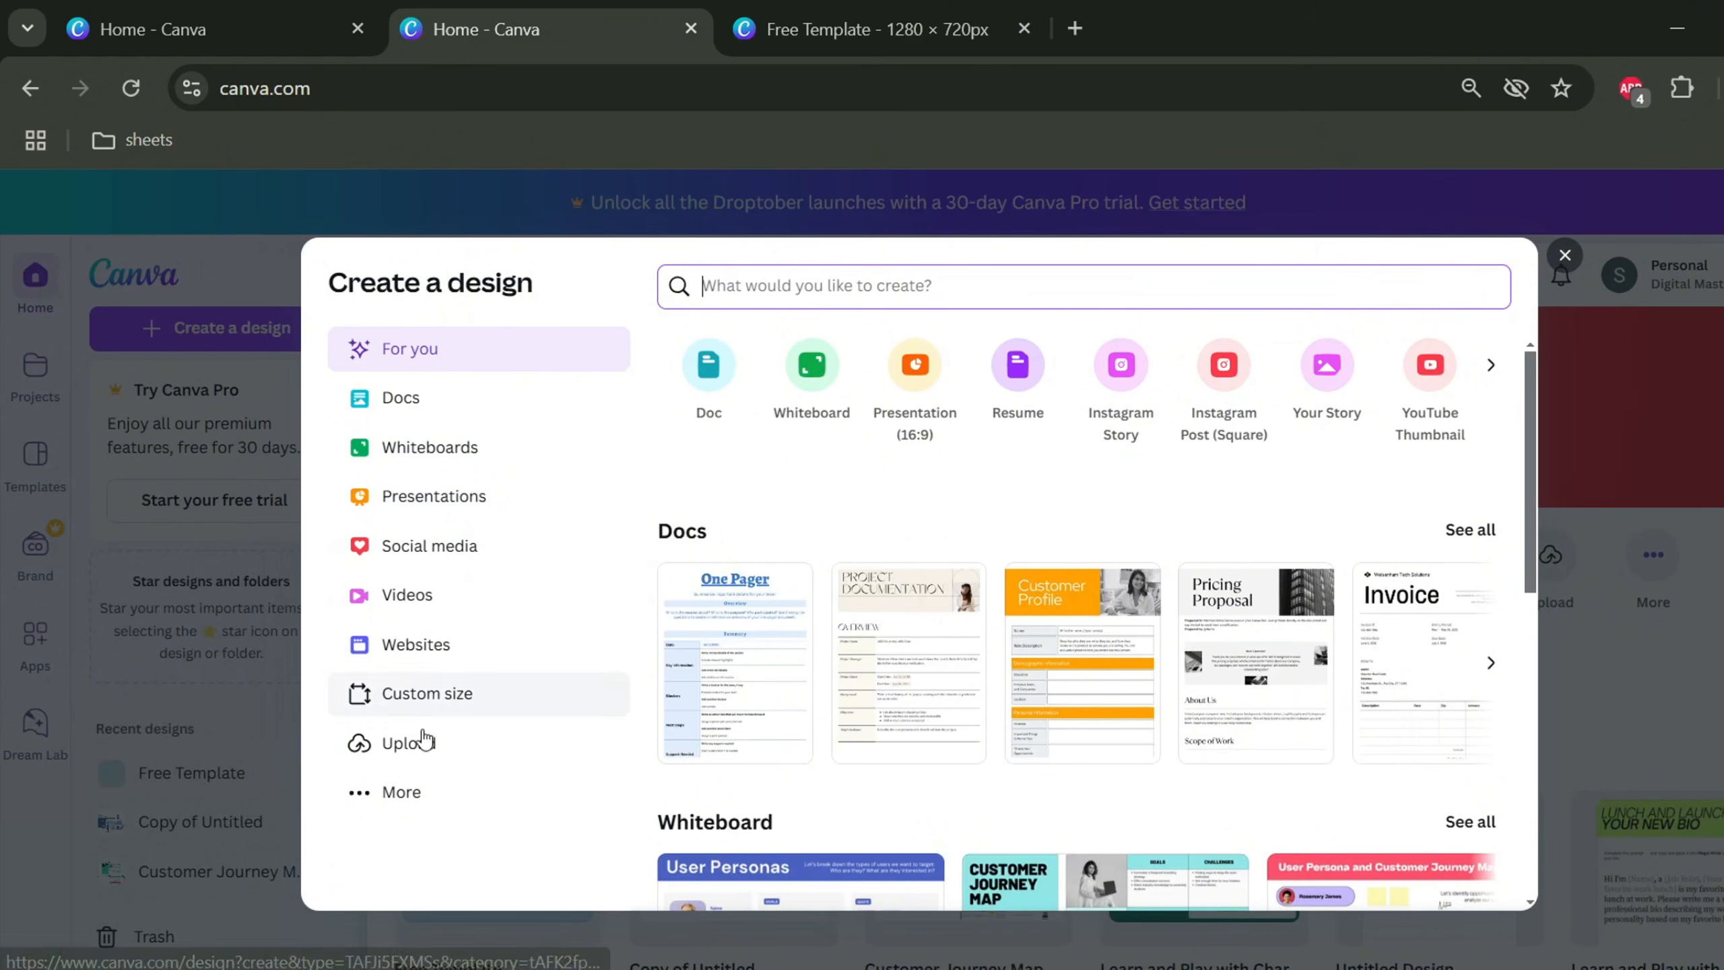
left_click(438, 601)
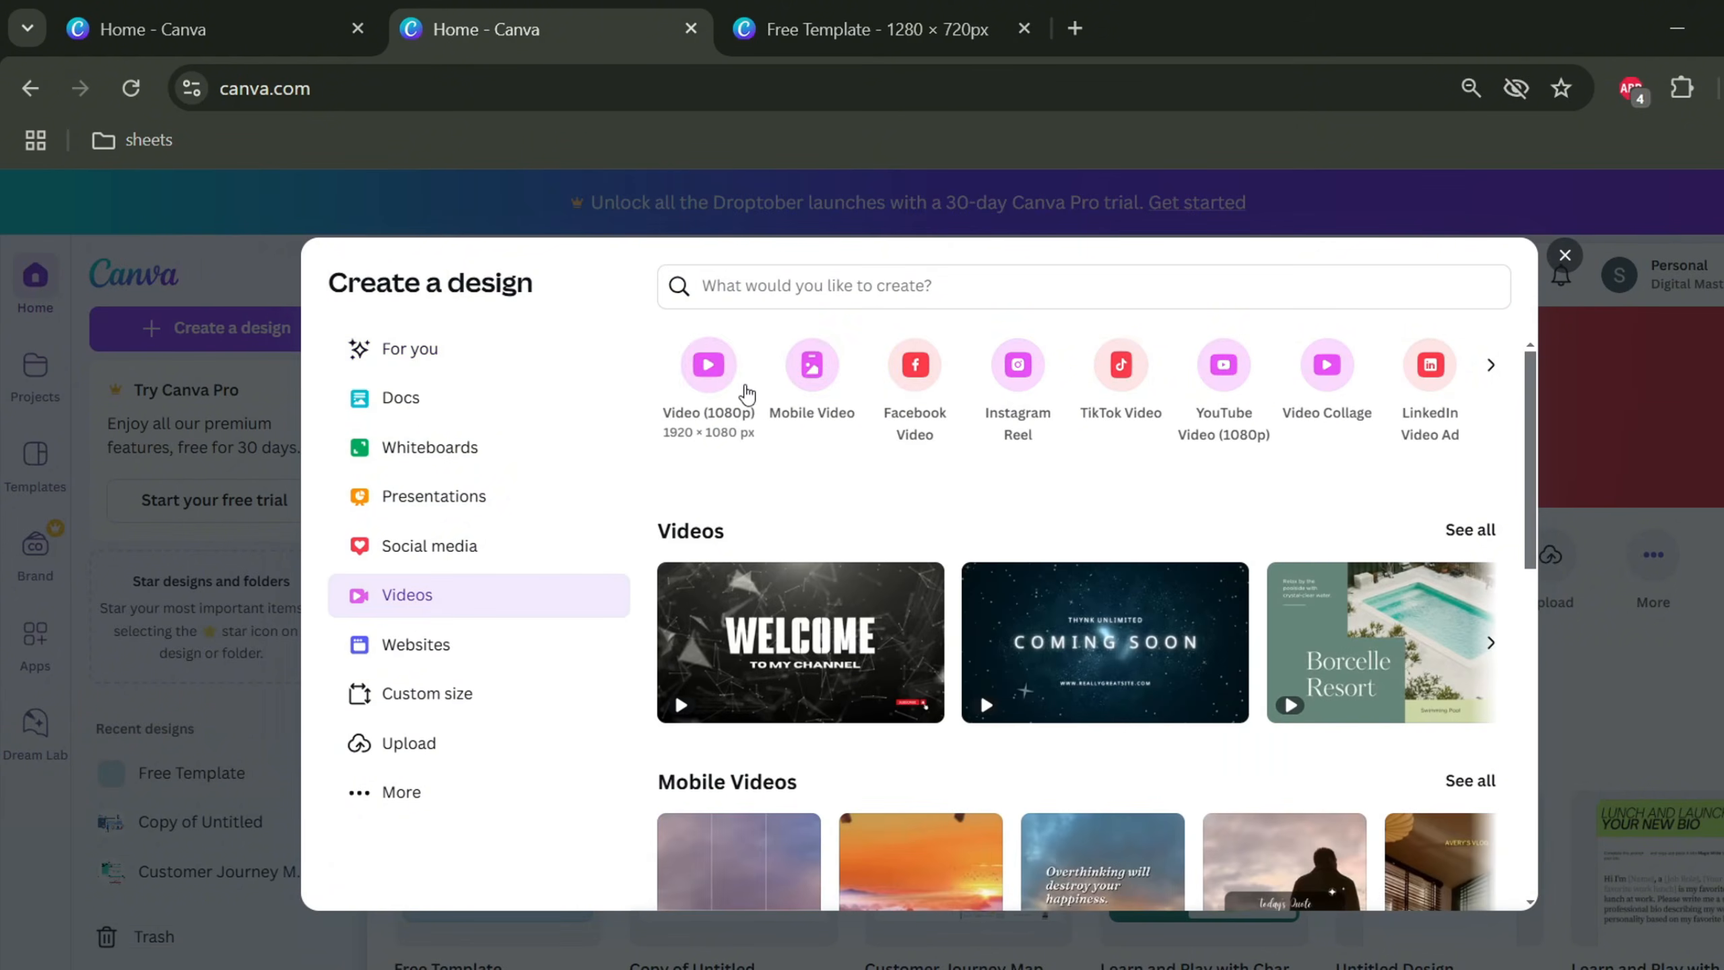
left_click(747, 396)
Paste the developer illustration onto the new video page and shift it right
key("ctrl+v")
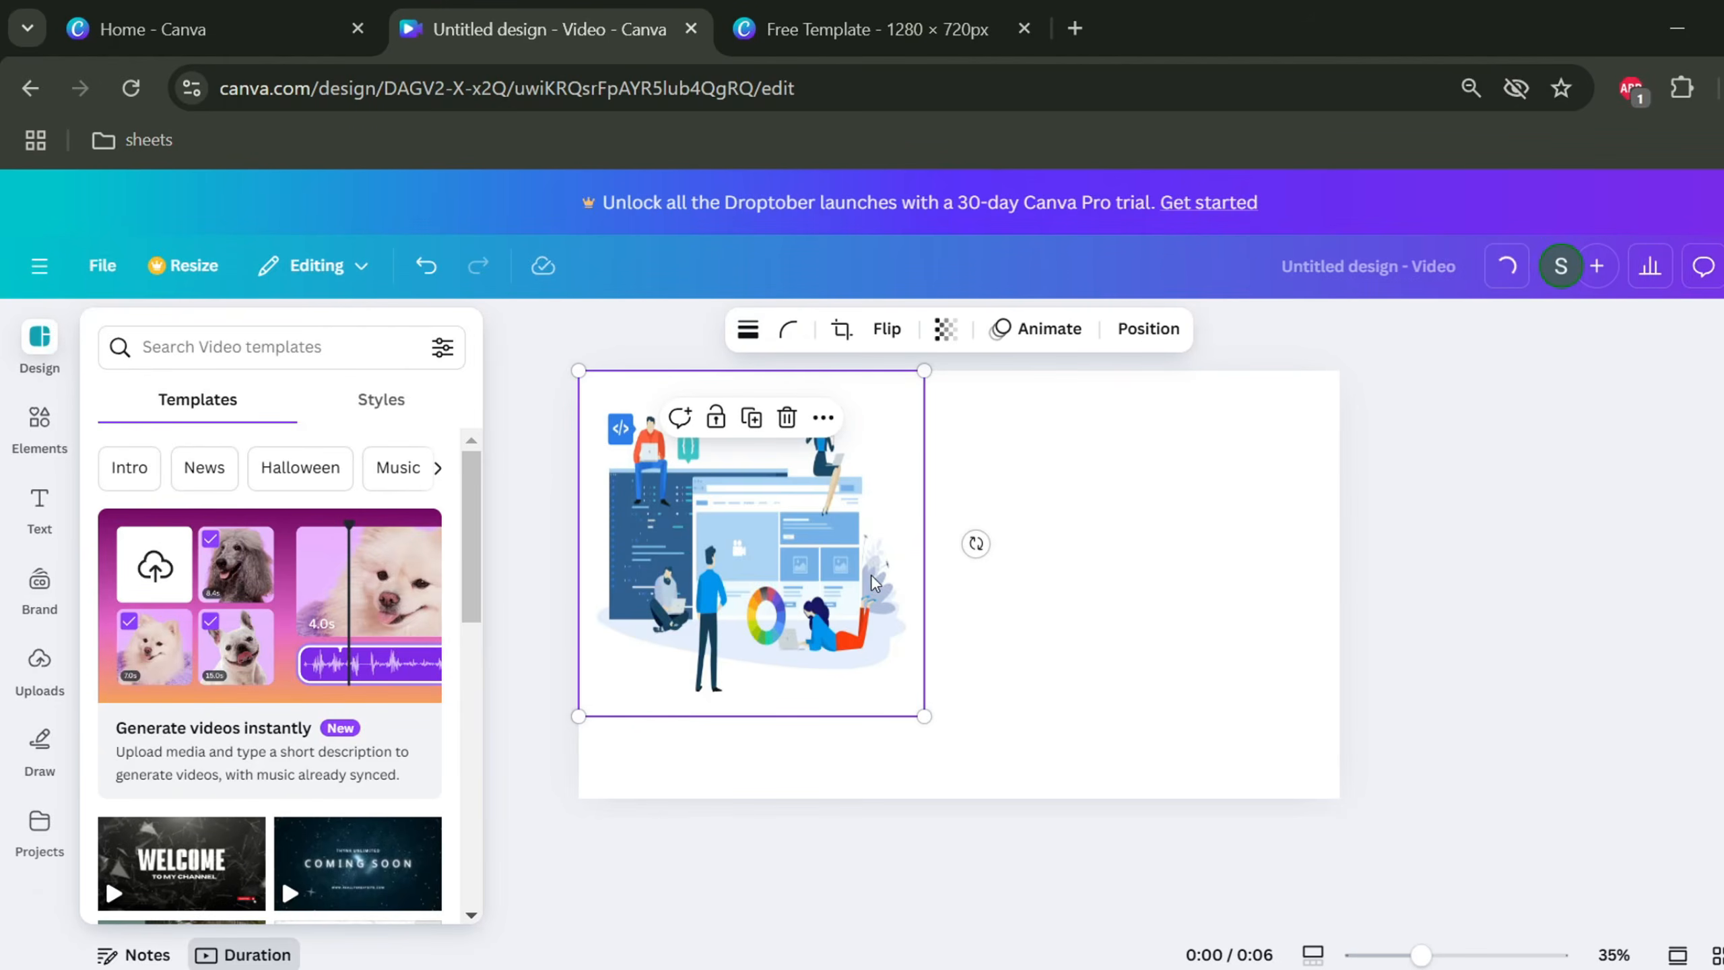
left_click_drag(643, 488, 901, 528)
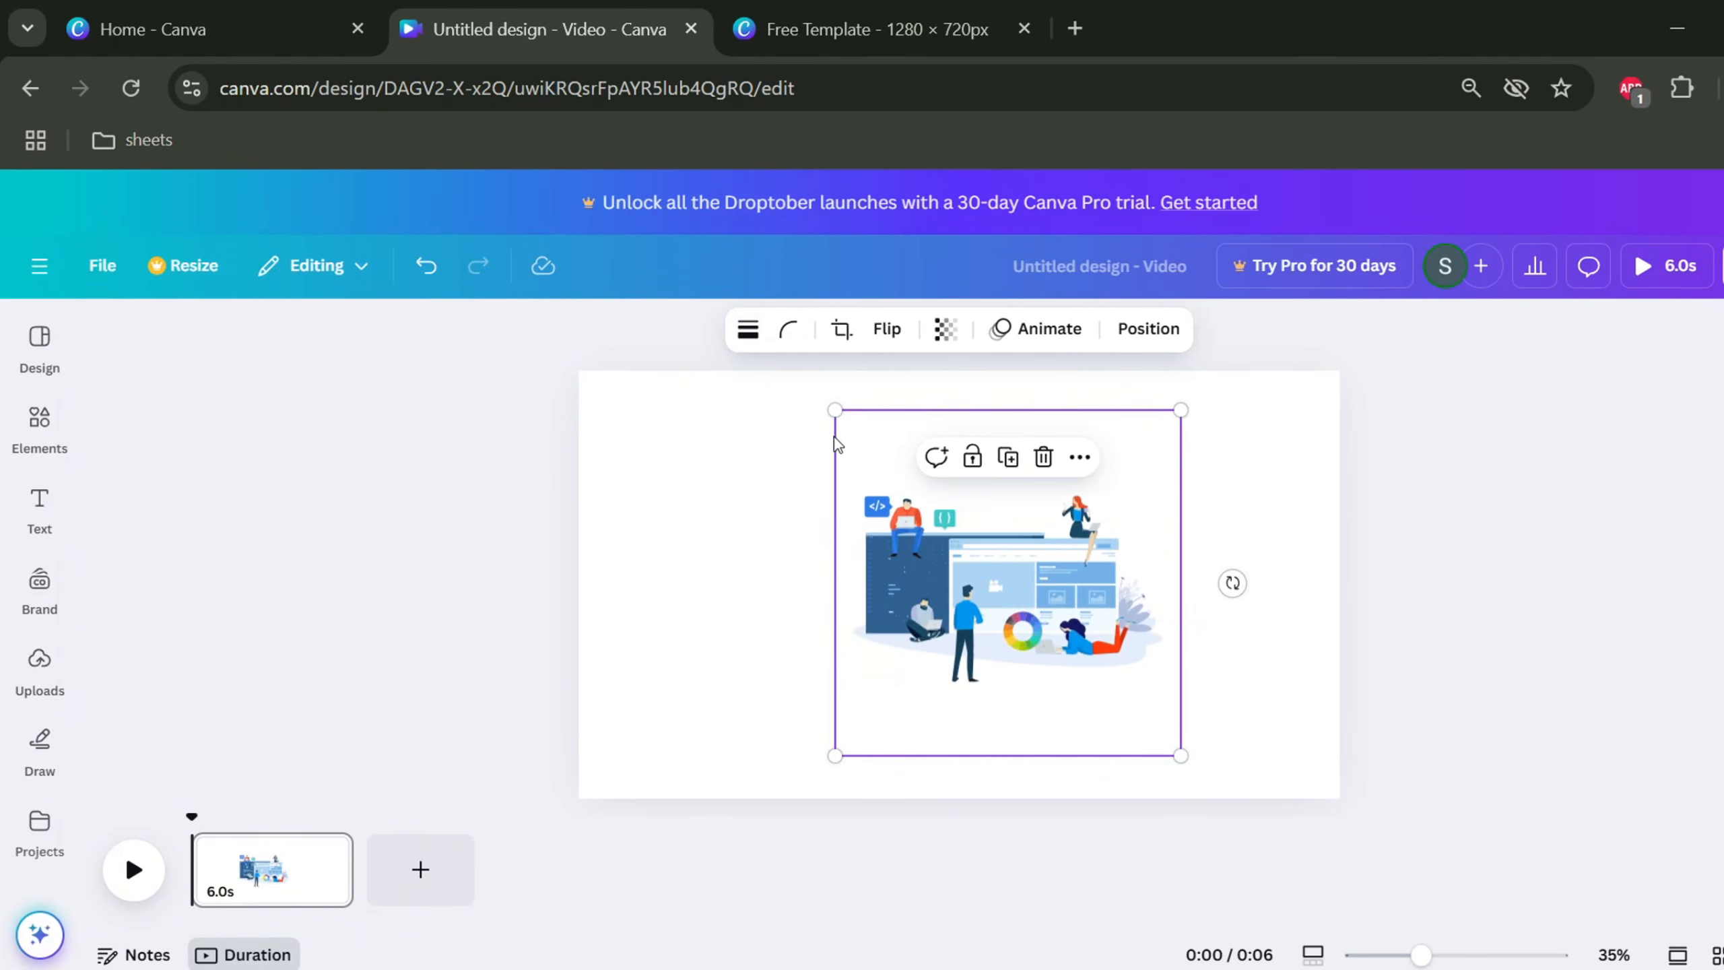
left_click(1232, 482)
Search Elements for 'back' and add a pale watercolour background graphic covering the page
left_click(39, 428)
left_click(220, 338)
type("back")
left_click(196, 428)
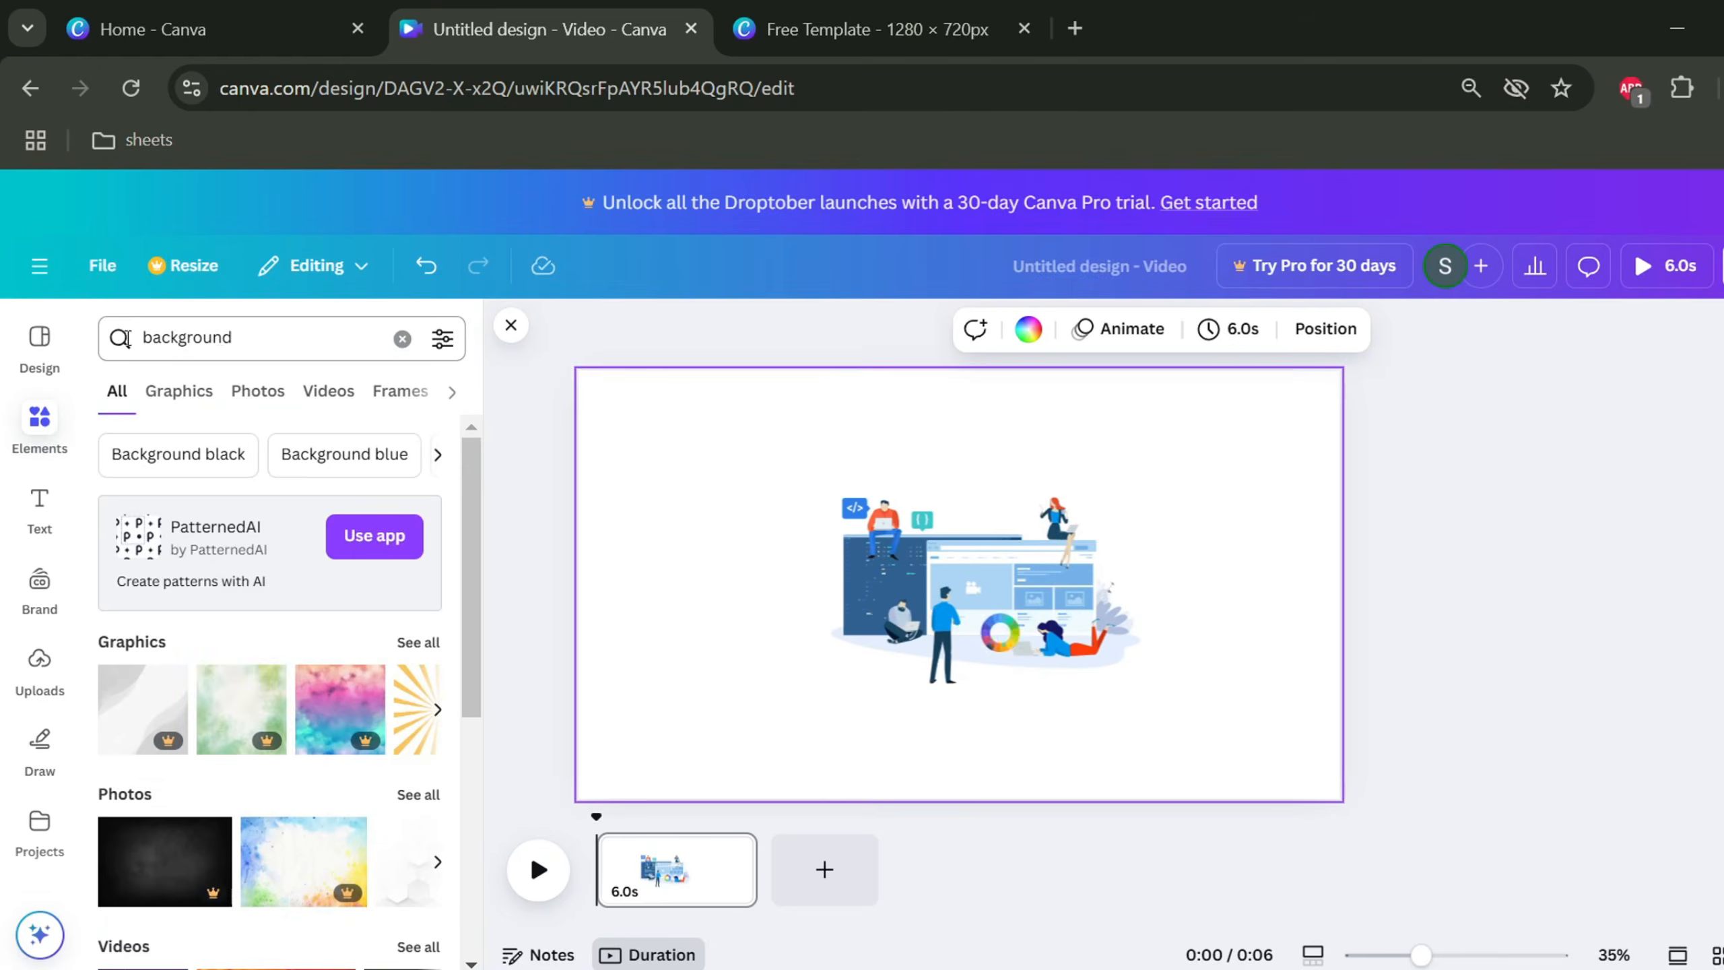
left_click(179, 390)
left_click(434, 669)
left_click_drag(1003, 569, 795, 525)
left_click_drag(911, 712, 1634, 959)
Layer the illustration above the background, then enlarge and reposition it
left_click(1450, 329)
left_click(376, 392)
left_click_drag(298, 609, 290, 515)
left_click_drag(1068, 603, 1032, 646)
left_click_drag(779, 455, 609, 284)
left_click_drag(879, 491, 982, 527)
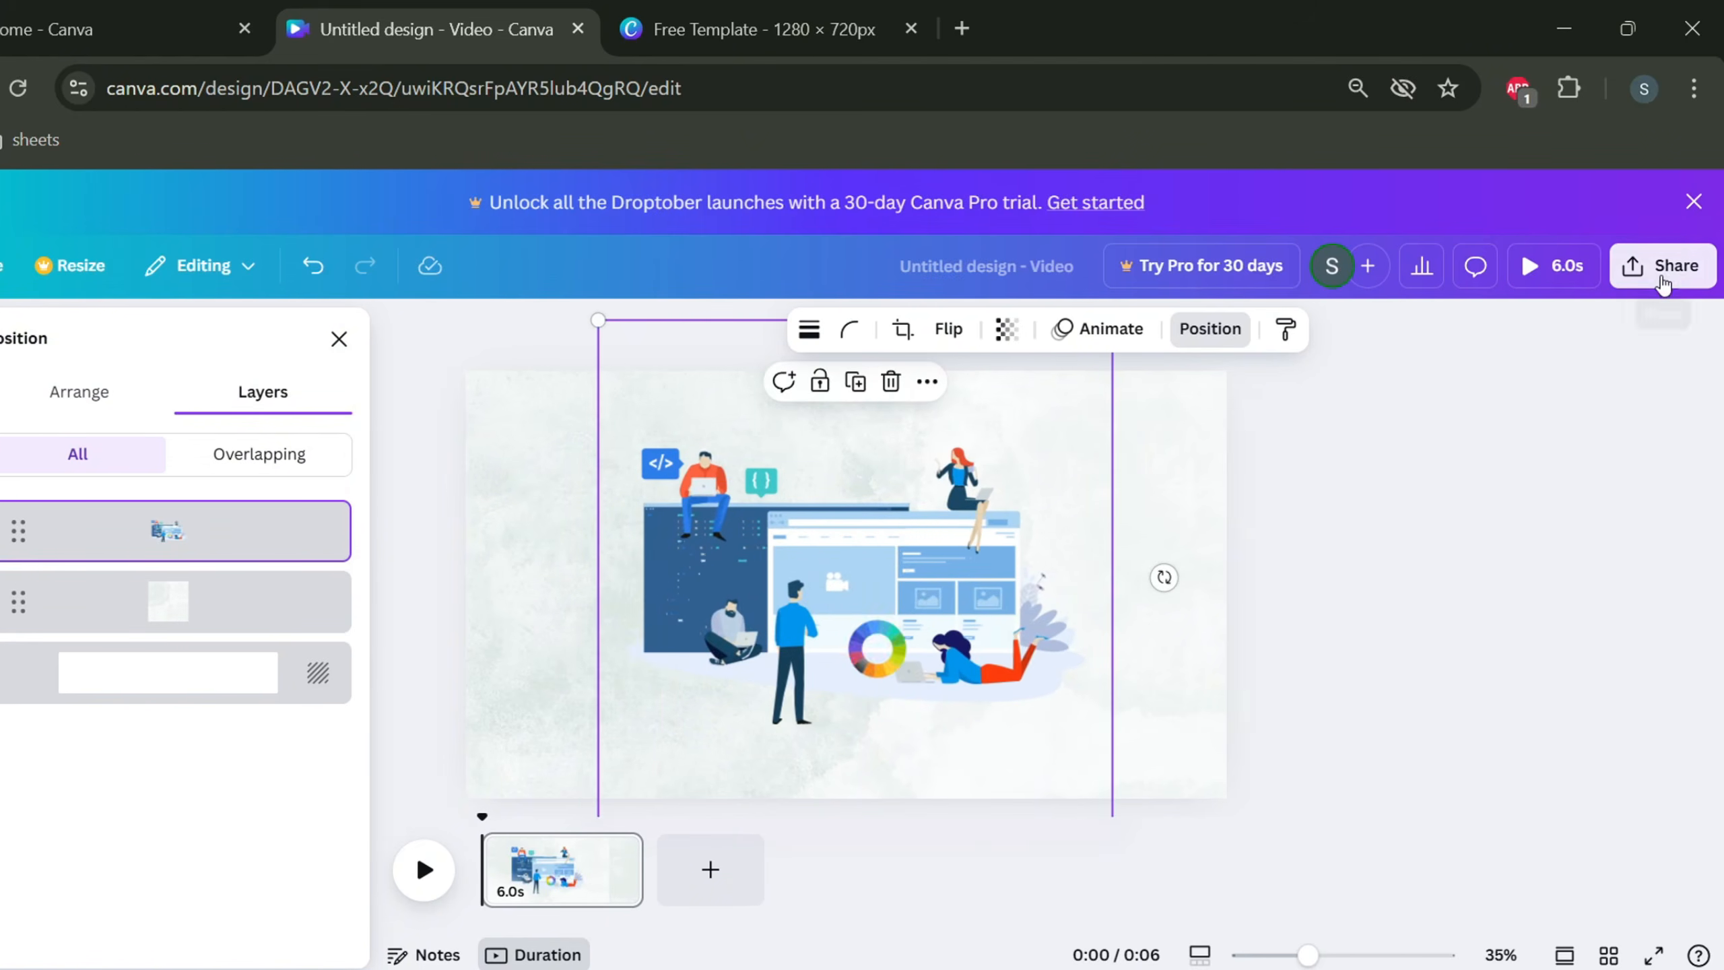
Download the video as an MP4
left_click(1665, 265)
left_click(1324, 717)
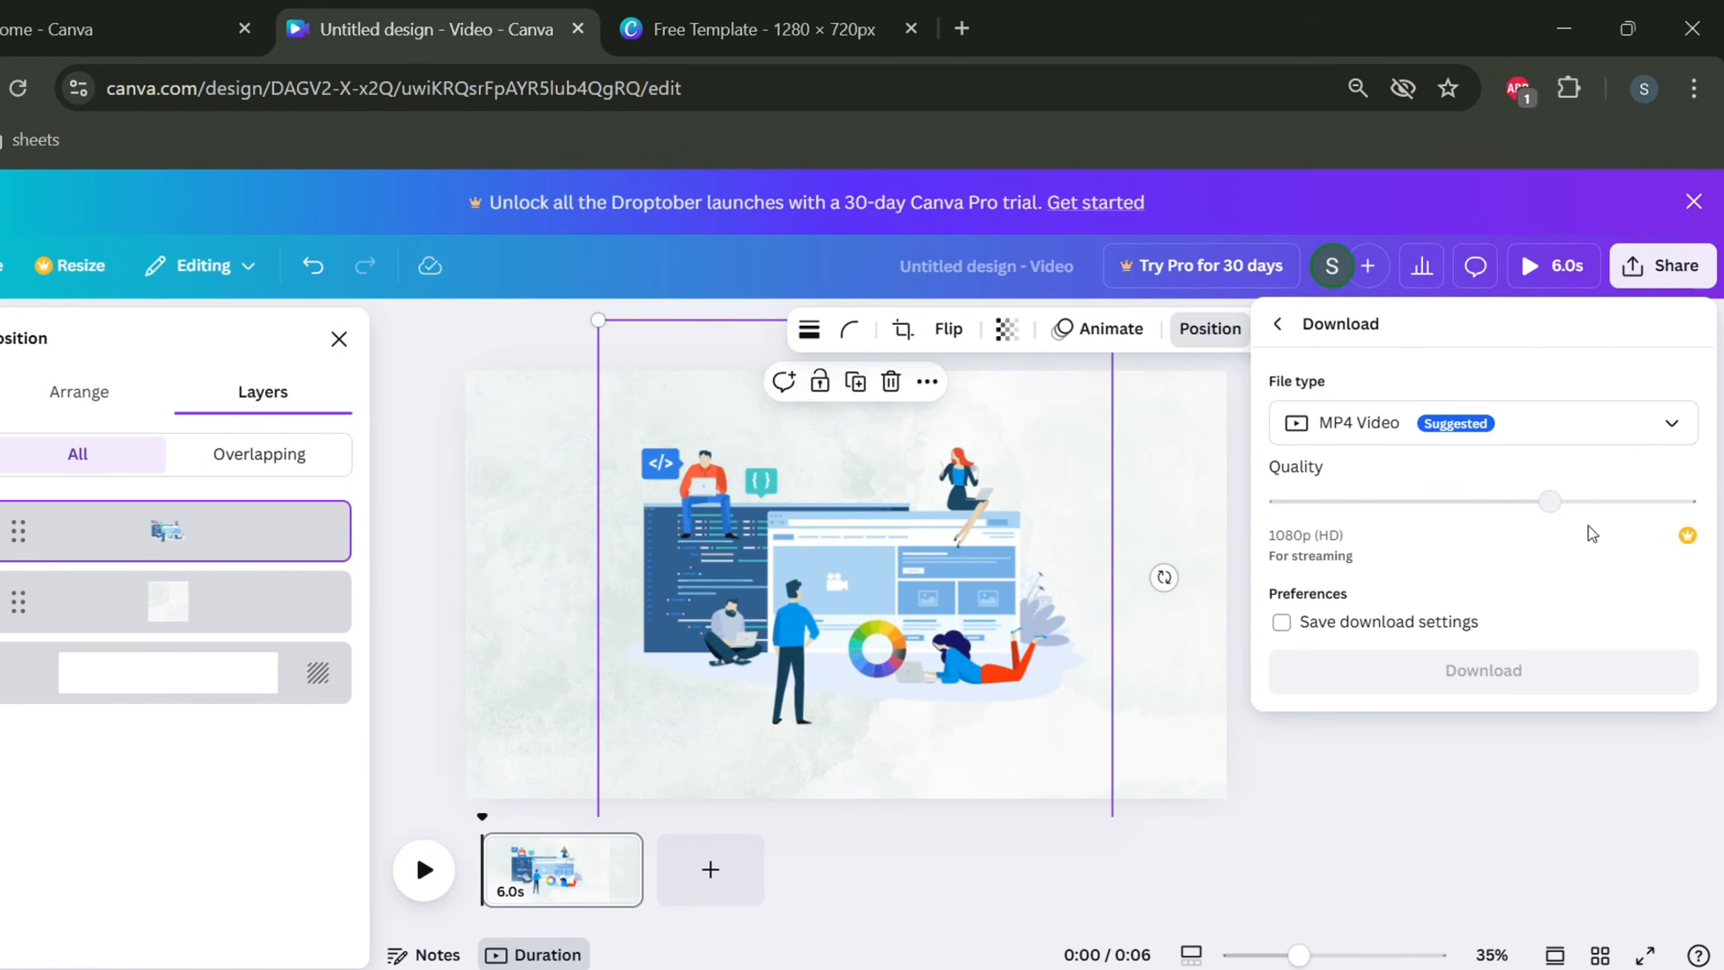
left_click(1484, 686)
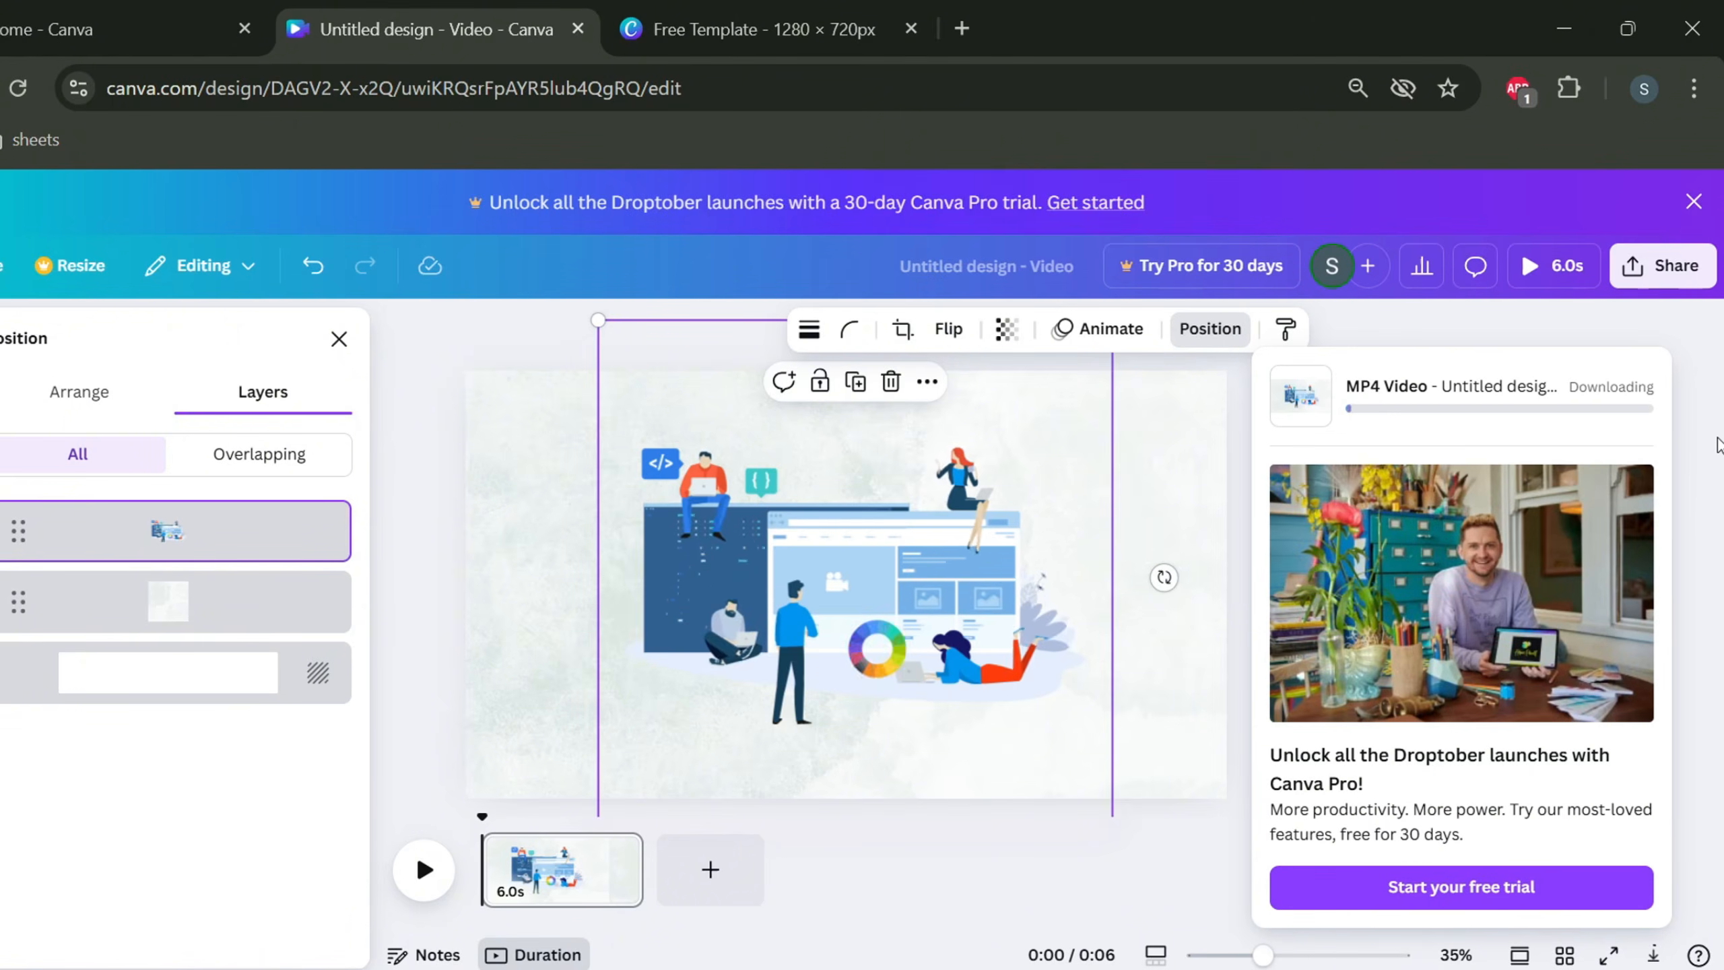
left_click(1720, 446)
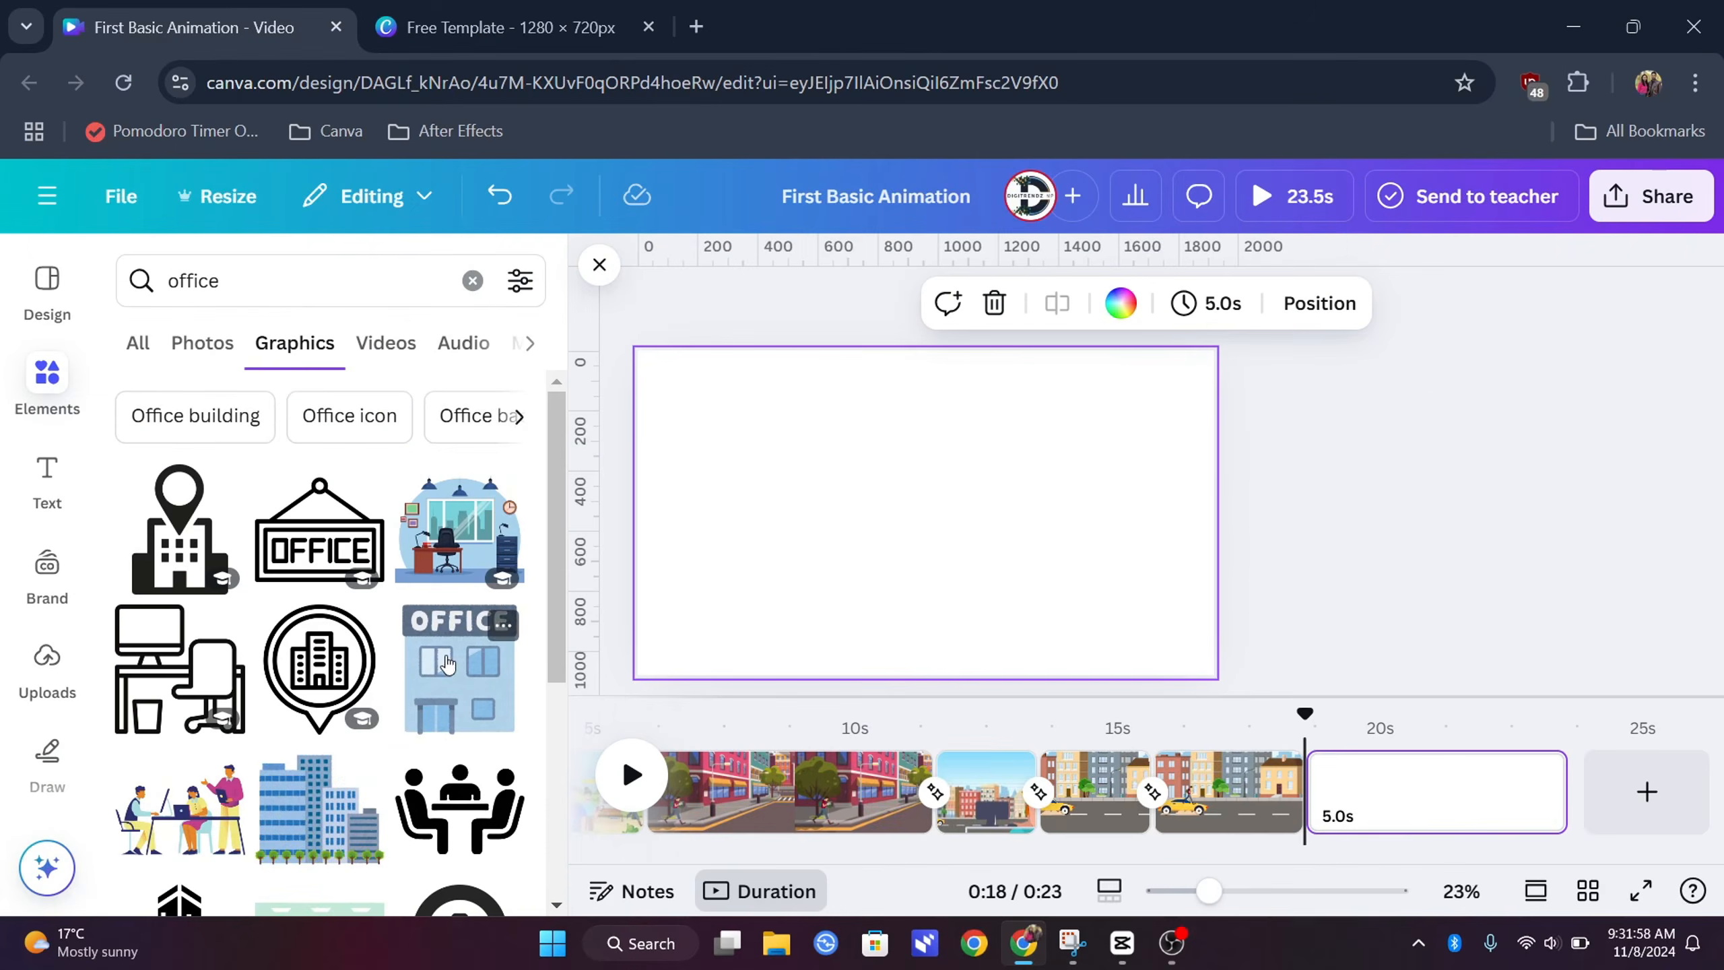
Fill the last page with the office-room graphic and paste the woman-at-computer graphic lower in front
scroll(417, 631, "down", 5)
scroll(417, 630, "down", 2)
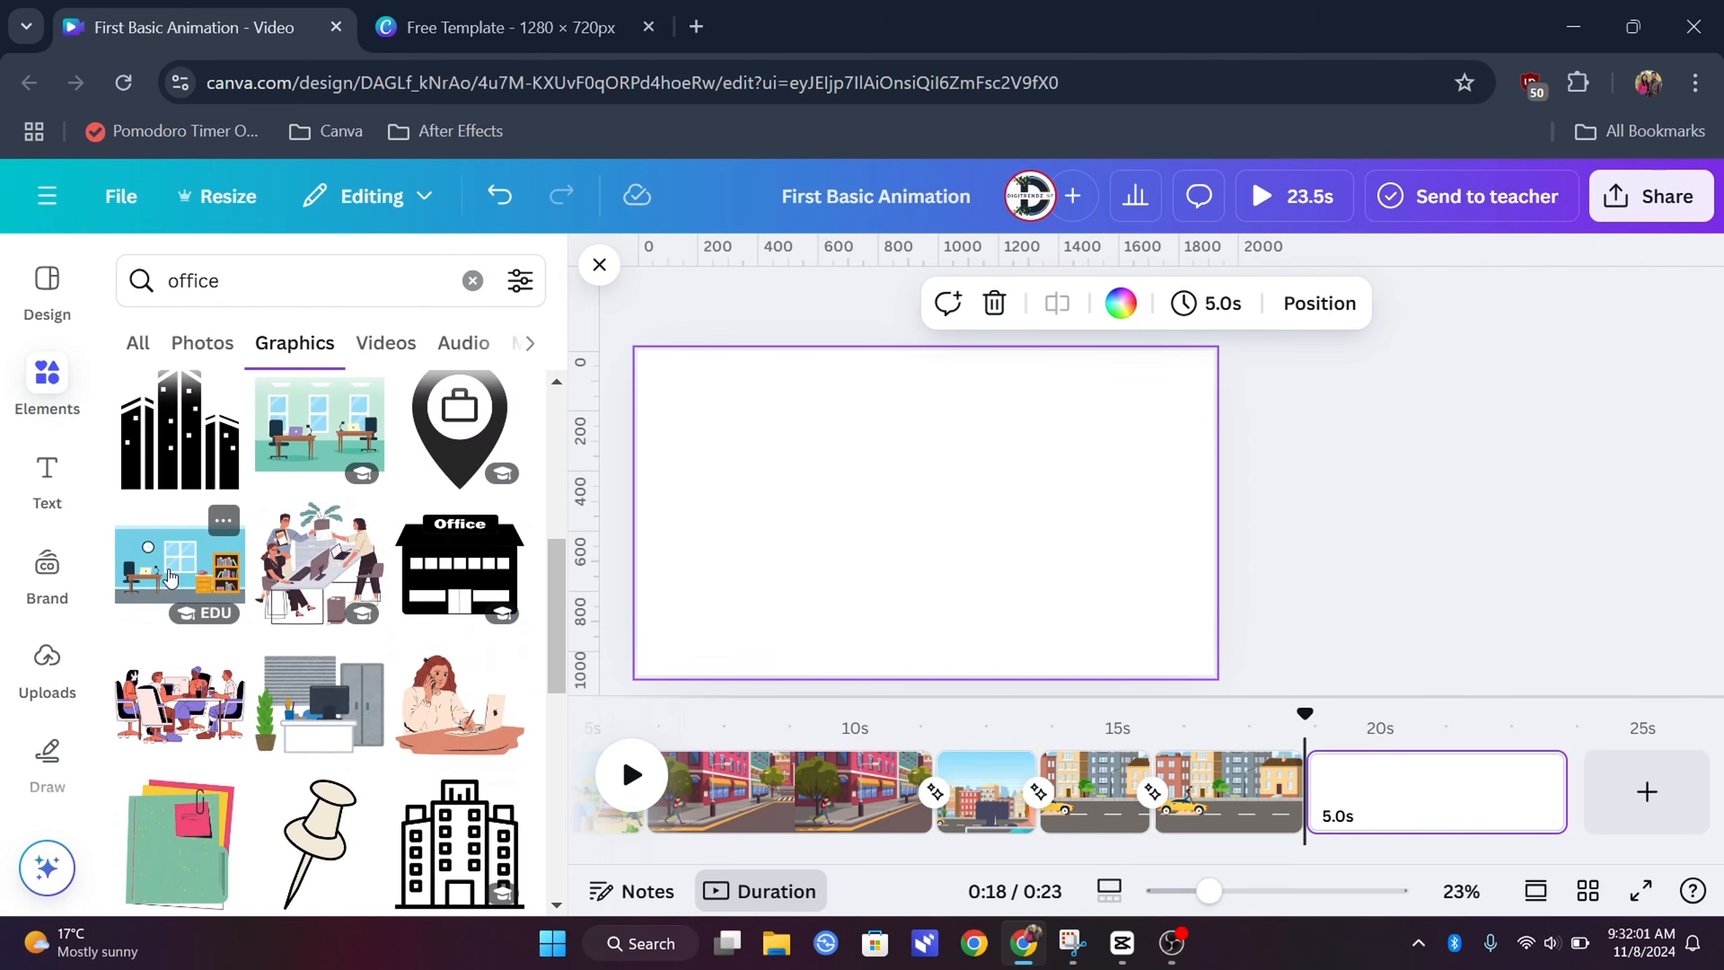
left_click(180, 564)
left_click_drag(924, 516, 743, 420)
left_click_drag(847, 481, 1242, 693)
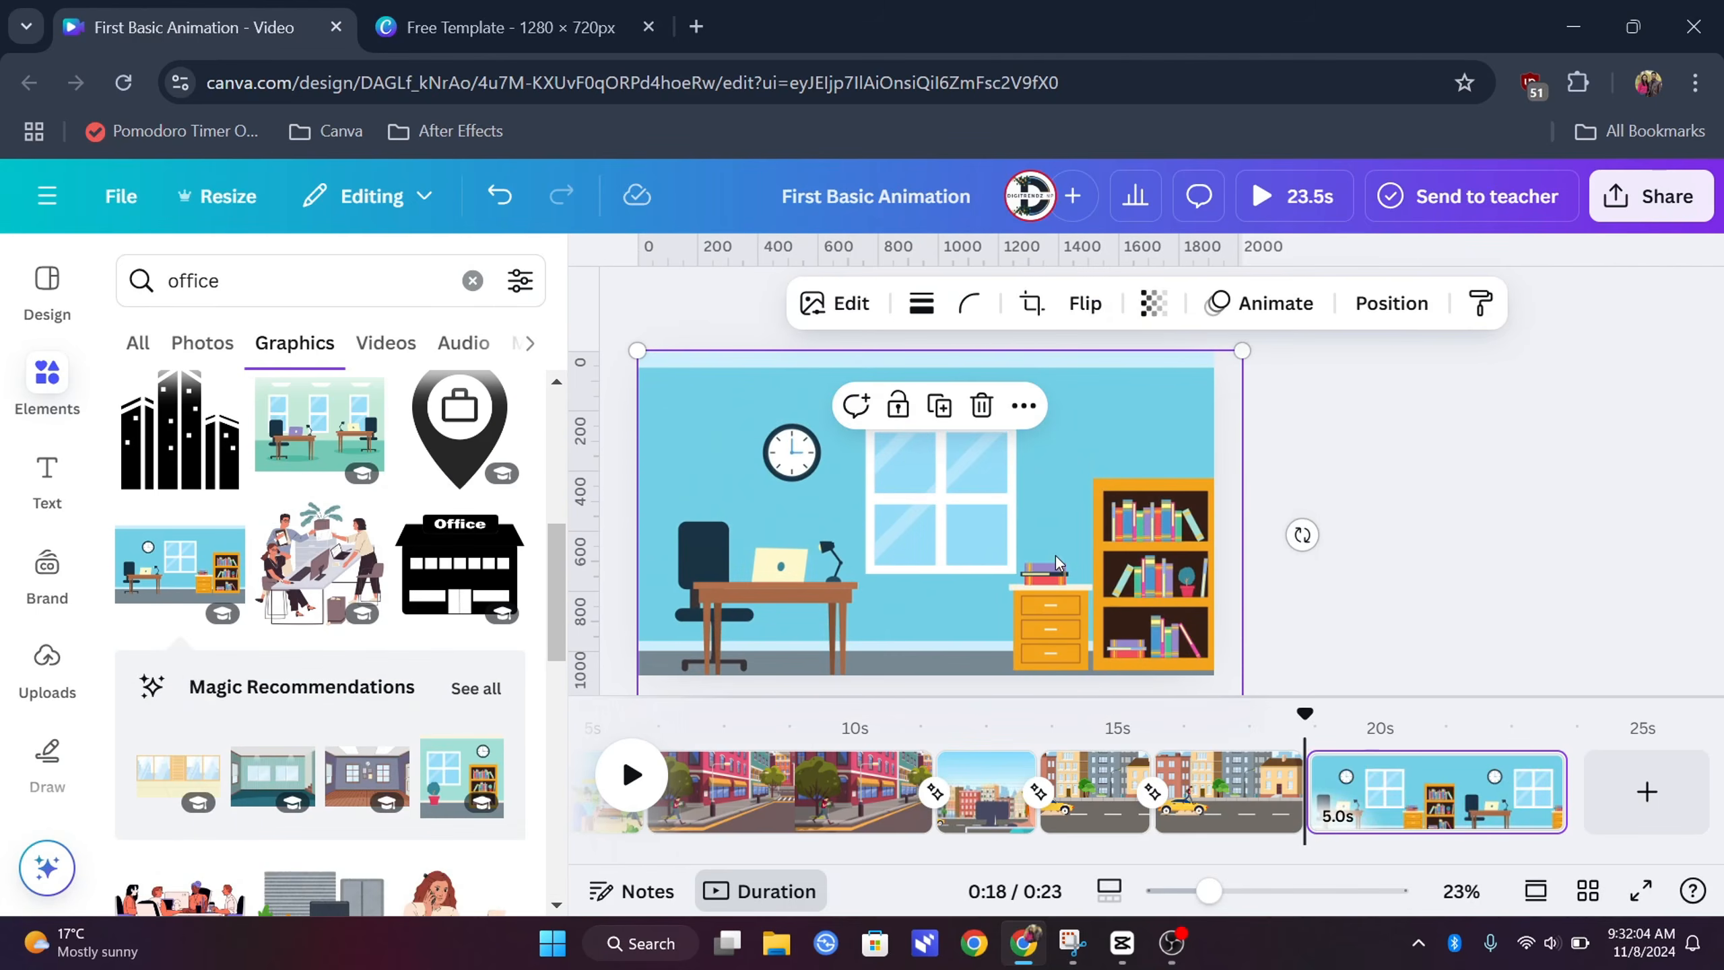
key("ctrl+v")
left_click_drag(906, 477, 937, 585)
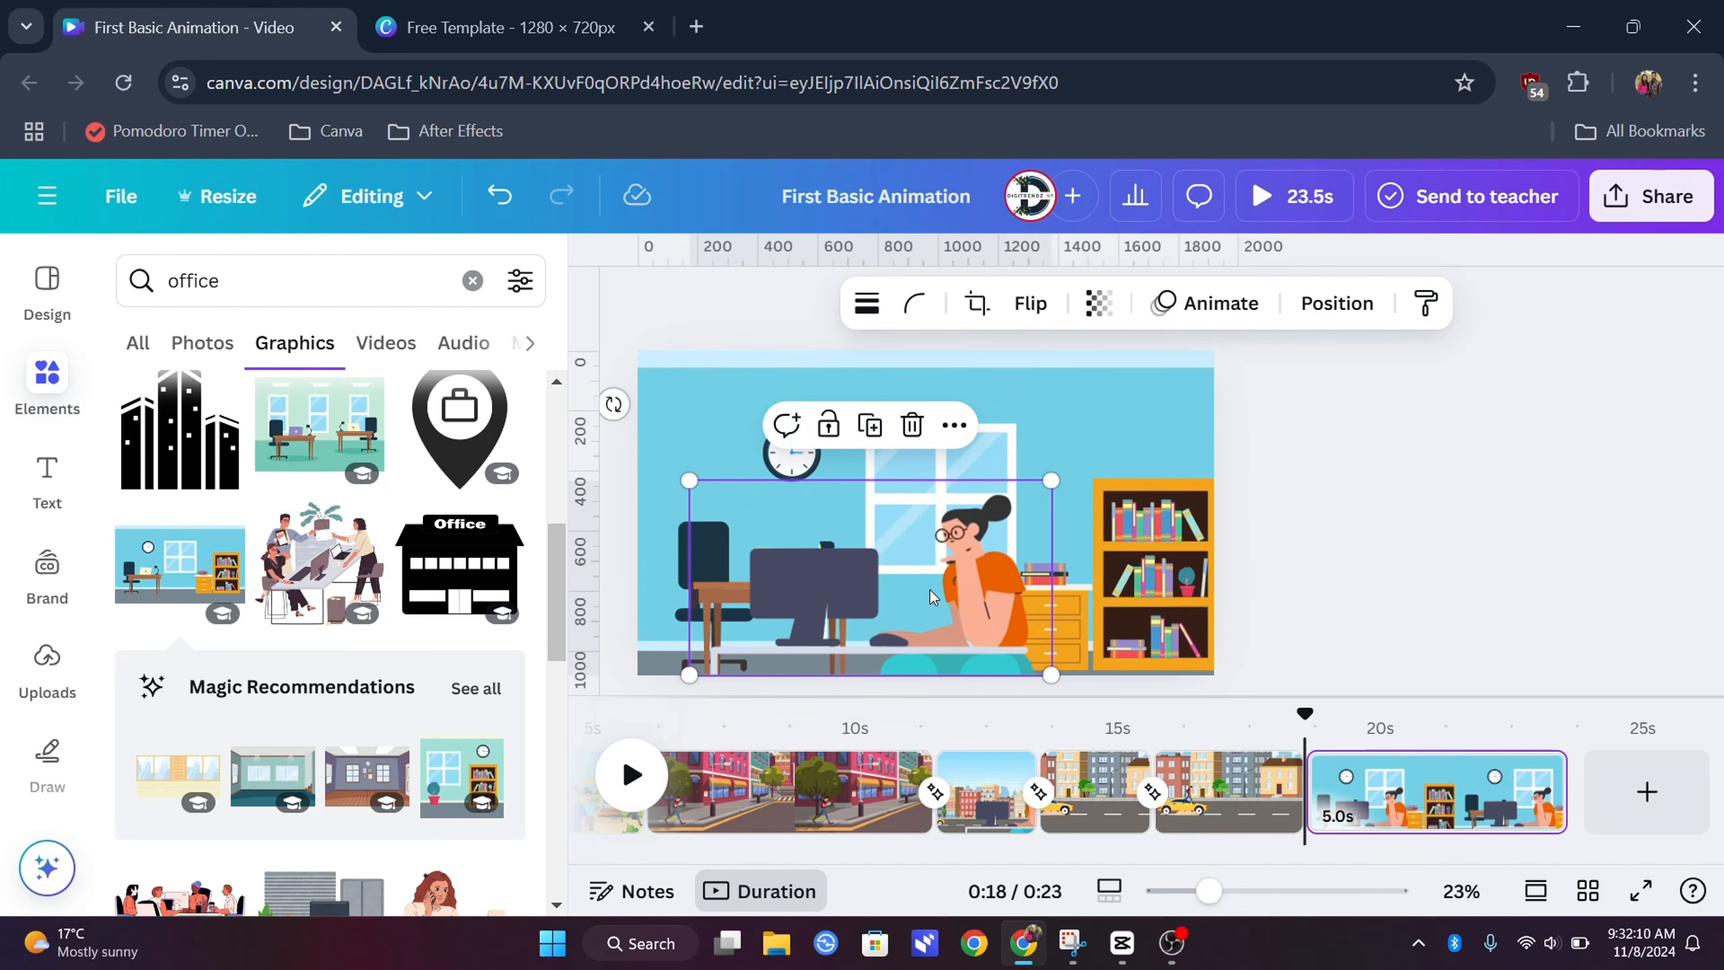